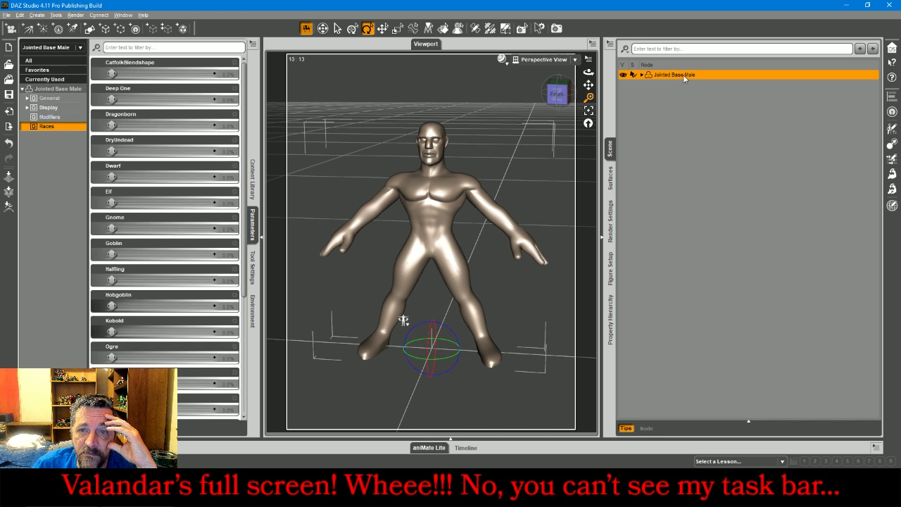
# Apply the CatfolkBlendshape race morph to the Jointed Base Male figure at about 28%.
pyautogui.scroll(-5, 177, 289)
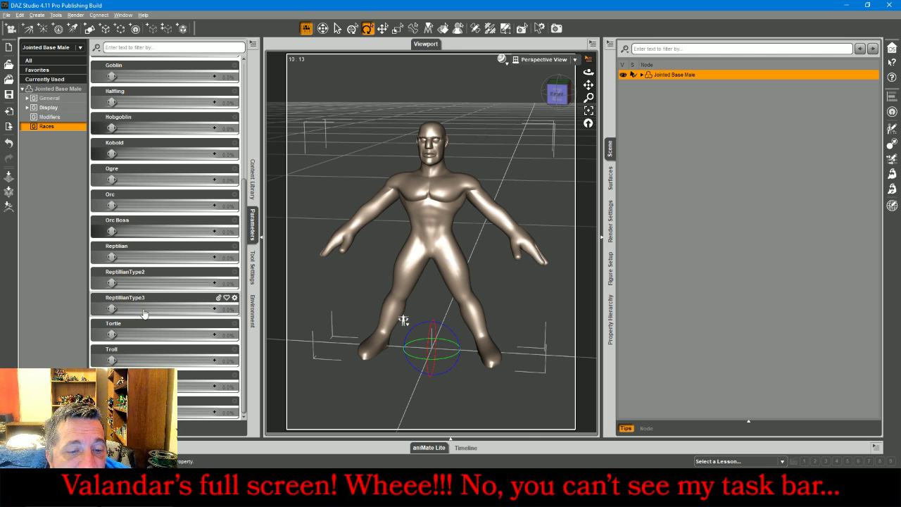
pyautogui.scroll(5, 169, 239)
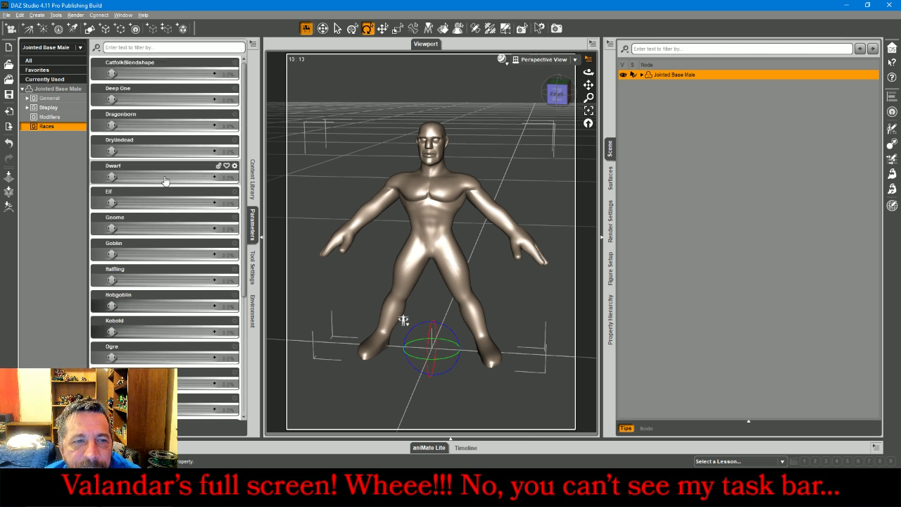
pyautogui.scroll(-5, 165, 182)
pyautogui.scroll(5, 165, 182)
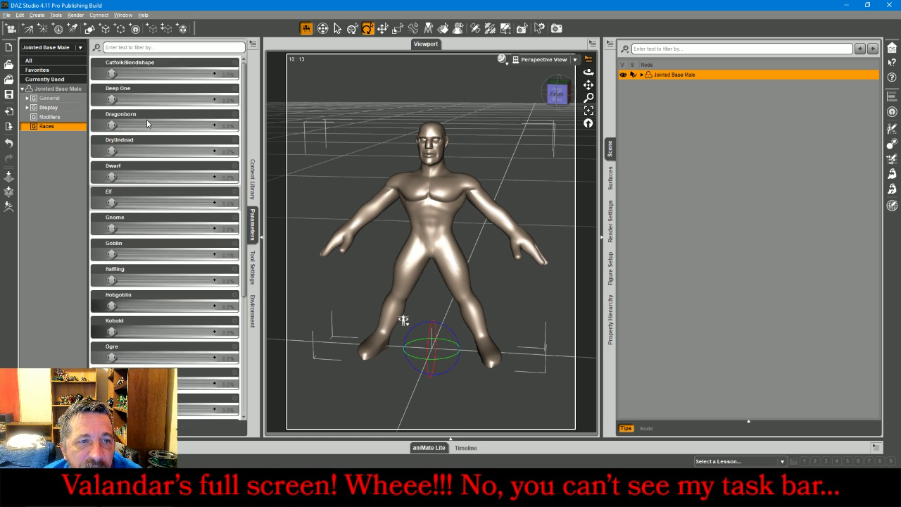
pyautogui.moveTo(112, 73); pyautogui.dragTo(141, 74)
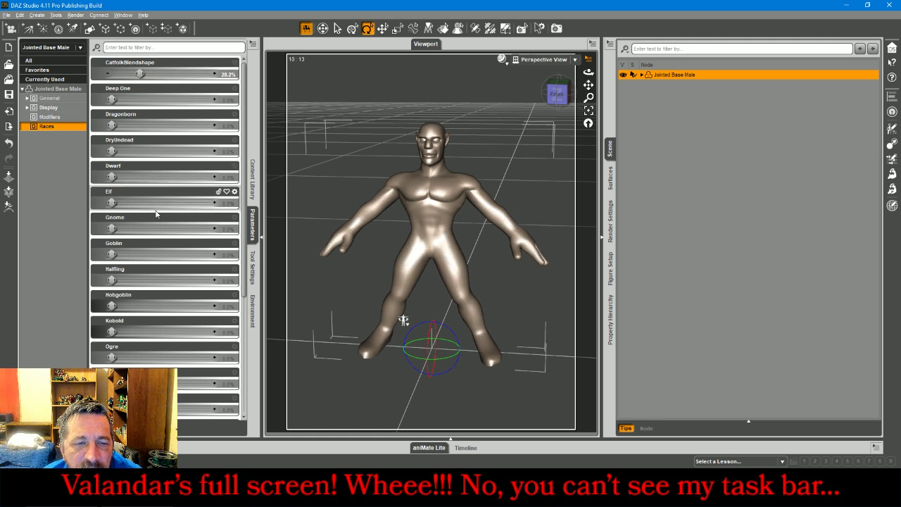
pyautogui.click(565, 94)
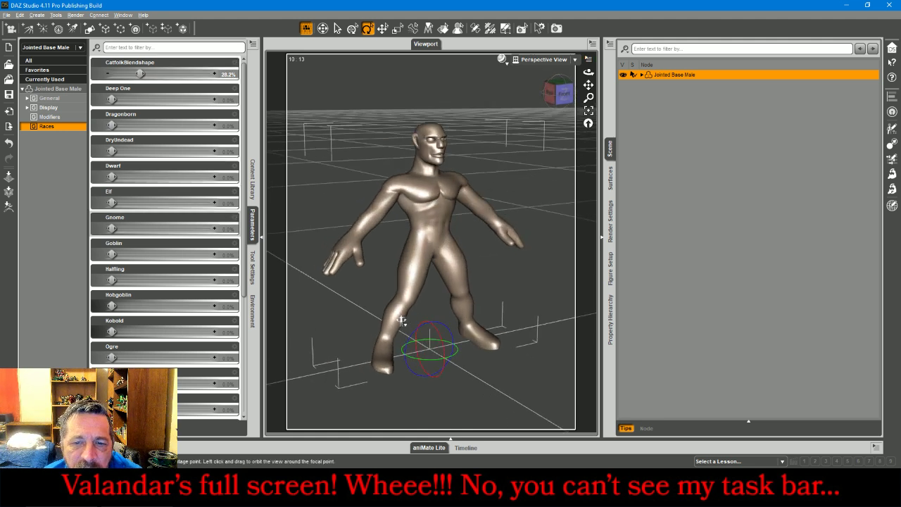
pyautogui.moveTo(565, 94); pyautogui.dragTo(492, 95)
# Blend the Orc race morph into the figure at about 20.7%.
pyautogui.scroll(-6, 158, 236)
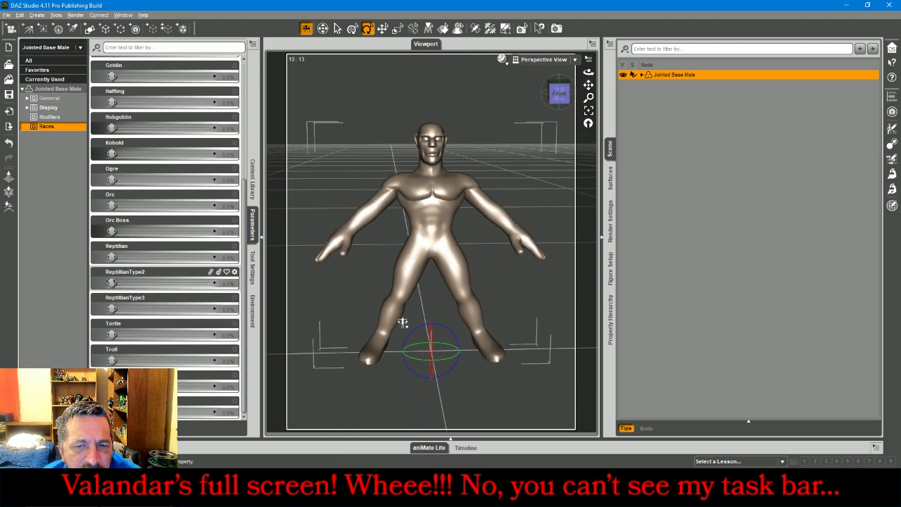
pyautogui.moveTo(110, 283); pyautogui.dragTo(110, 307)
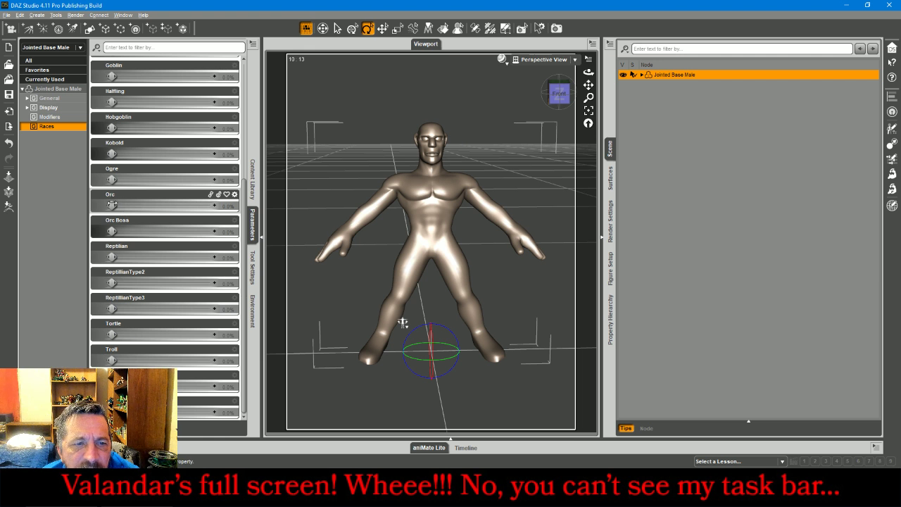
pyautogui.moveTo(112, 204); pyautogui.dragTo(132, 205)
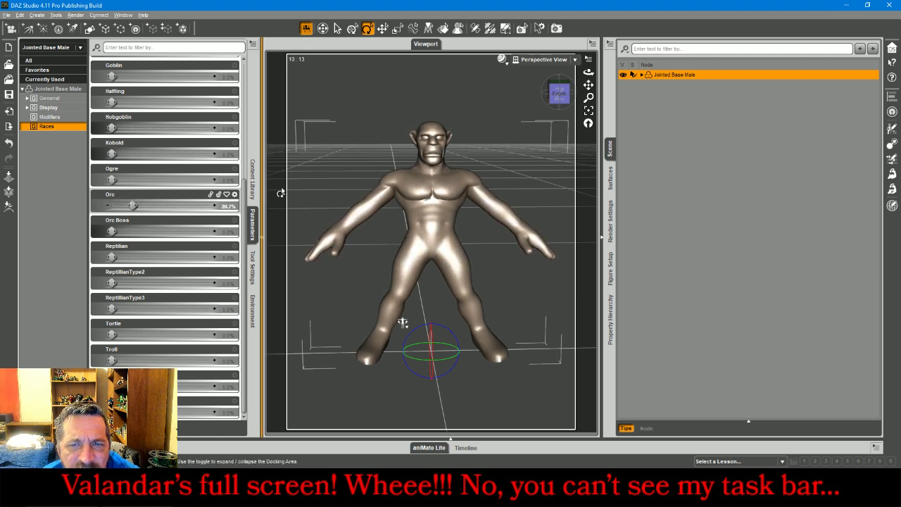
pyautogui.moveTo(560, 97); pyautogui.dragTo(586, 97)
pyautogui.moveTo(401, 322); pyautogui.dragTo(402, 303)
# Bulk up the figure with its modifier morphs, setting Hulking to about 40.9% and !muscular to about 67.7%.
pyautogui.scroll(3, 172, 139)
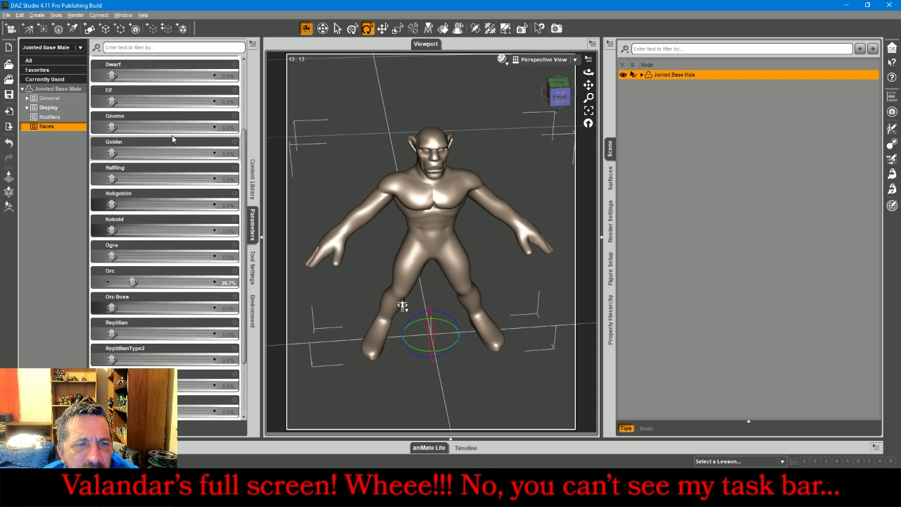
pyautogui.scroll(3, 173, 139)
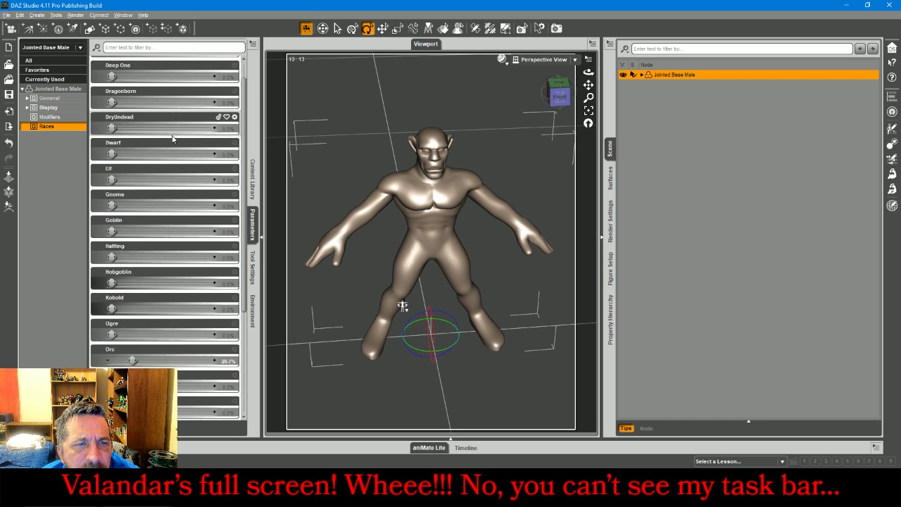
pyautogui.click(59, 118)
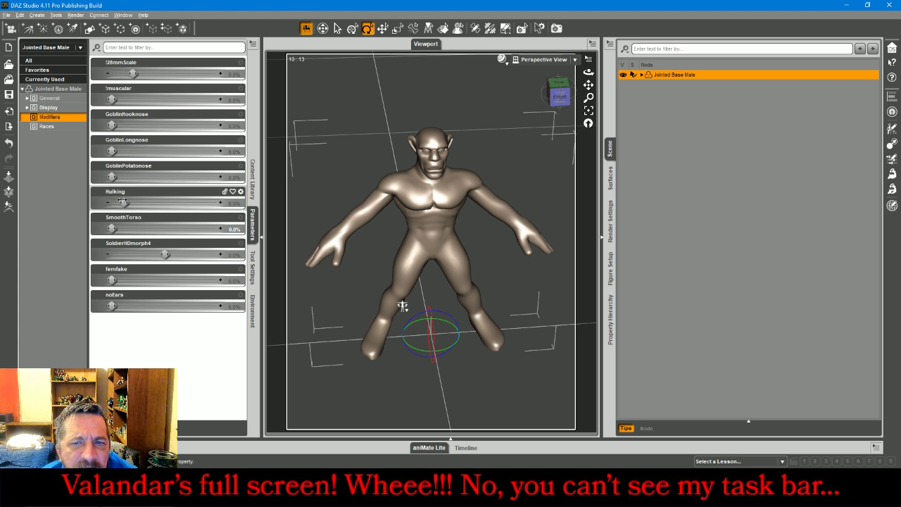
pyautogui.moveTo(123, 202); pyautogui.dragTo(150, 203)
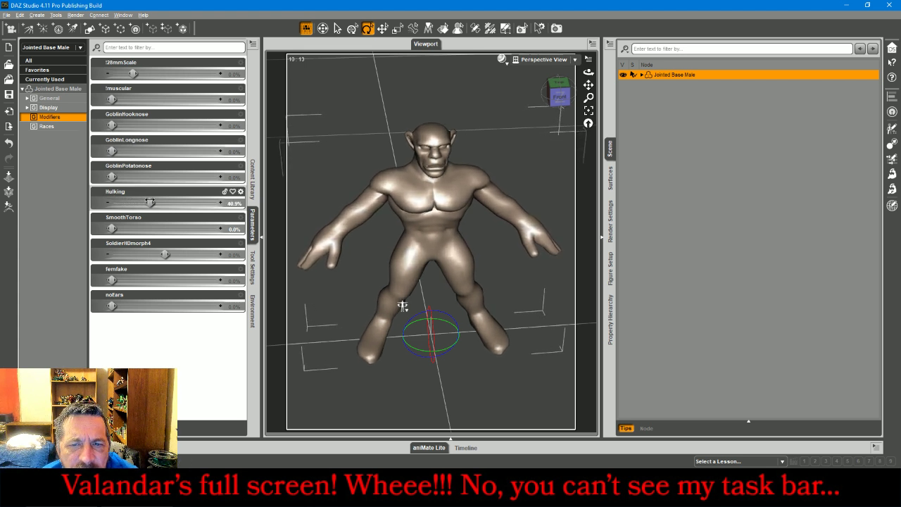
pyautogui.moveTo(111, 99); pyautogui.dragTo(184, 100)
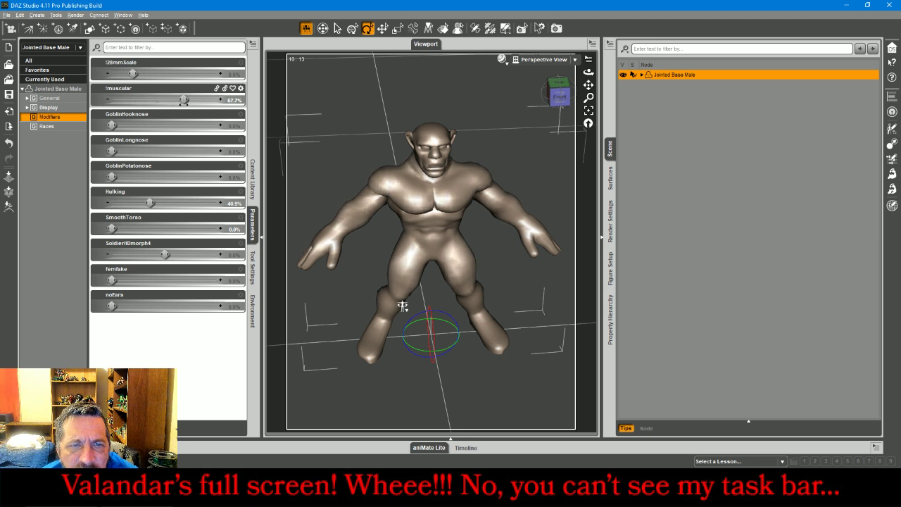
pyautogui.moveTo(402, 303); pyautogui.dragTo(401, 323)
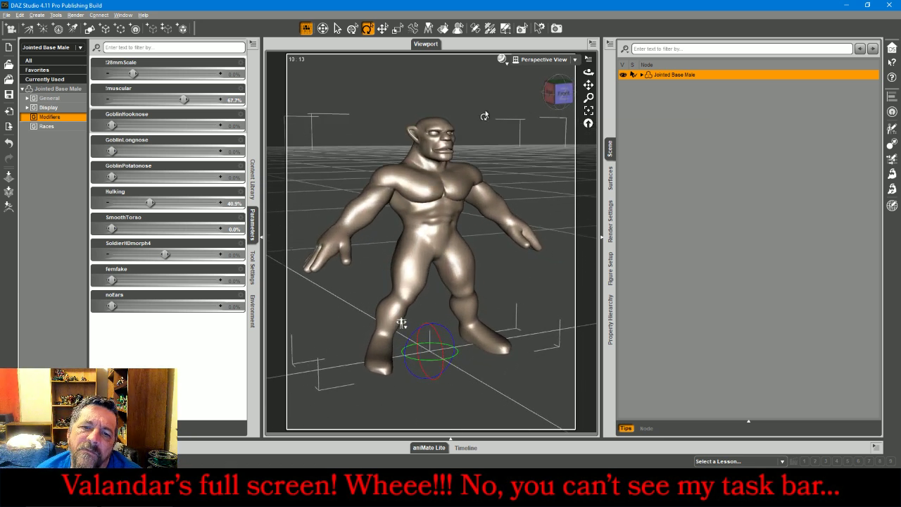
# Expand the figure's full bone hierarchy in the scene and clear the current selection.
pyautogui.click(610, 47)
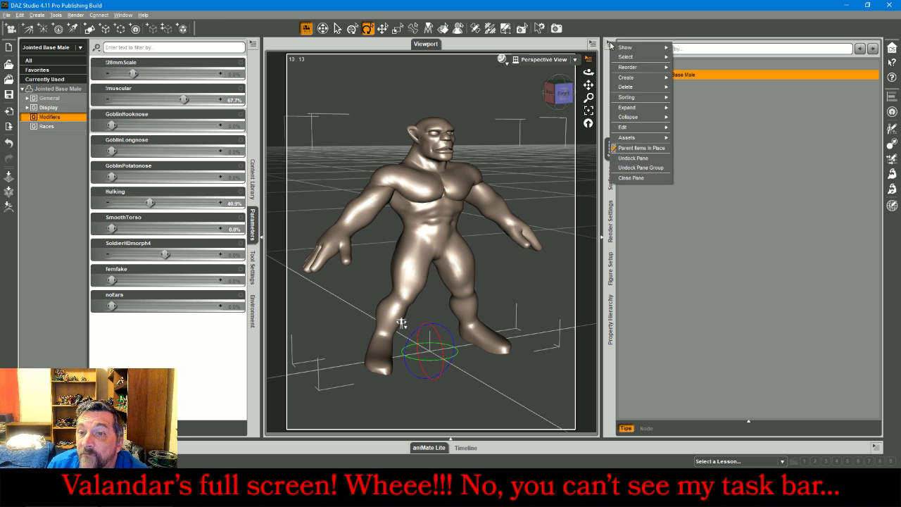
pyautogui.moveTo(642, 109)
pyautogui.click(690, 110)
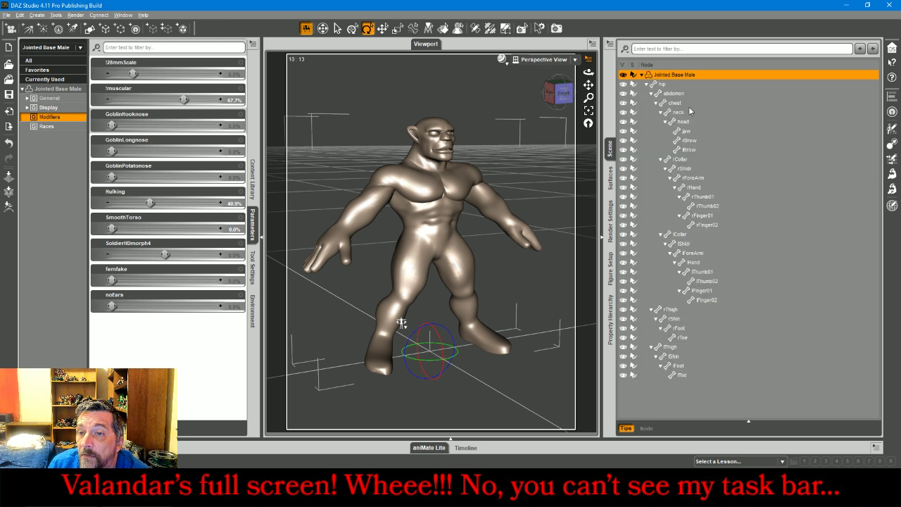
pyautogui.click(697, 405)
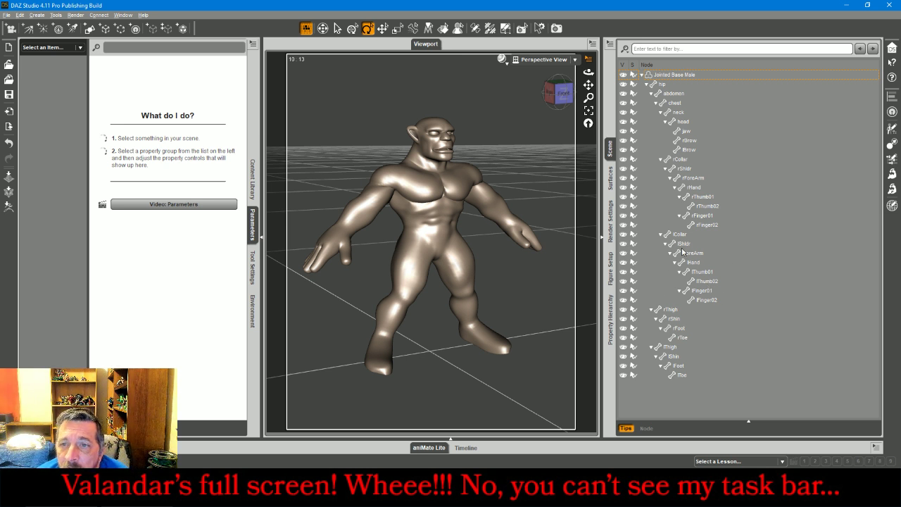
# Select the hip, rThigh and lThigh bones together and reduce the overall Scale of all three at once.
pyautogui.click(664, 84)
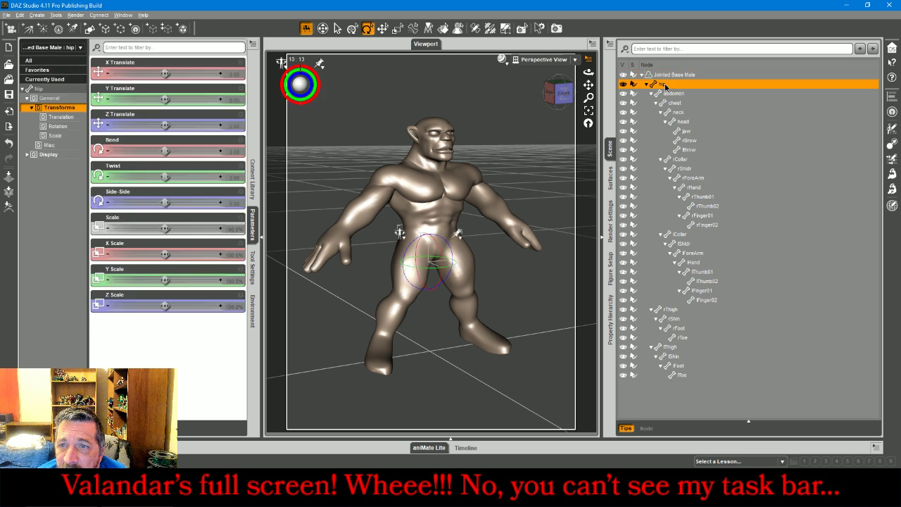
pyautogui.keyDown('ctrl'); pyautogui.click(668, 311); pyautogui.keyUp('ctrl')
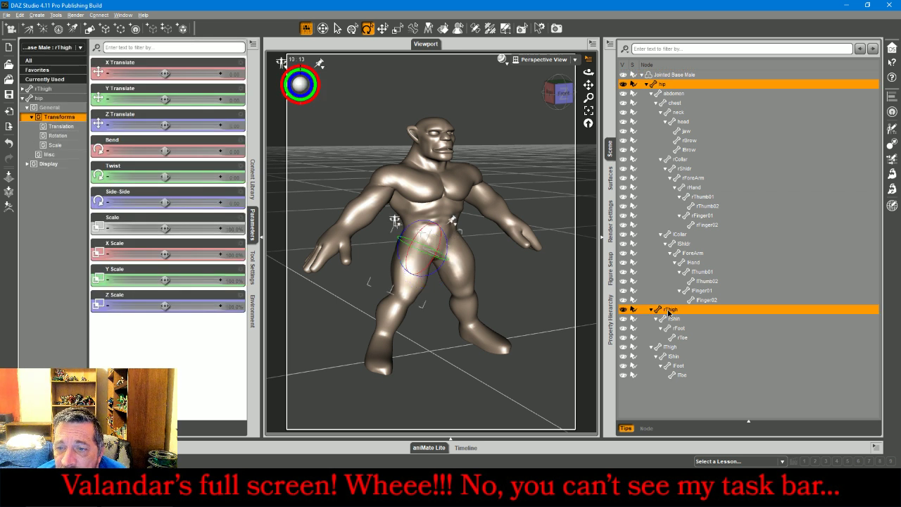
pyautogui.keyDown('ctrl'); pyautogui.click(679, 348); pyautogui.keyUp('ctrl')
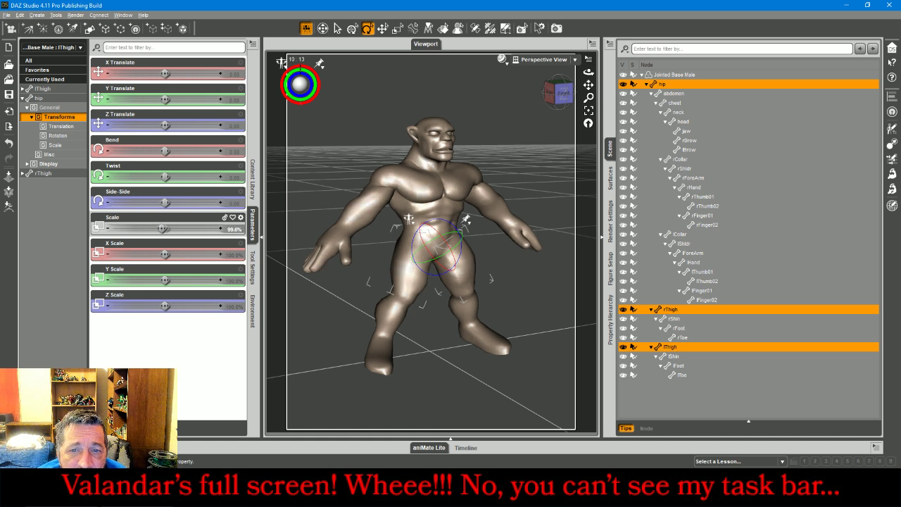
pyautogui.moveTo(165, 228); pyautogui.dragTo(142, 228)
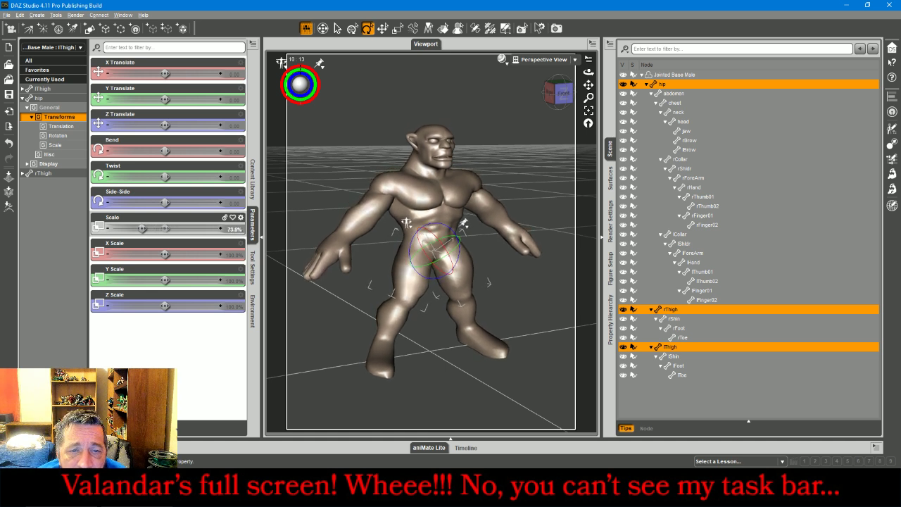
pyautogui.hotkey('ctrl', 'z')
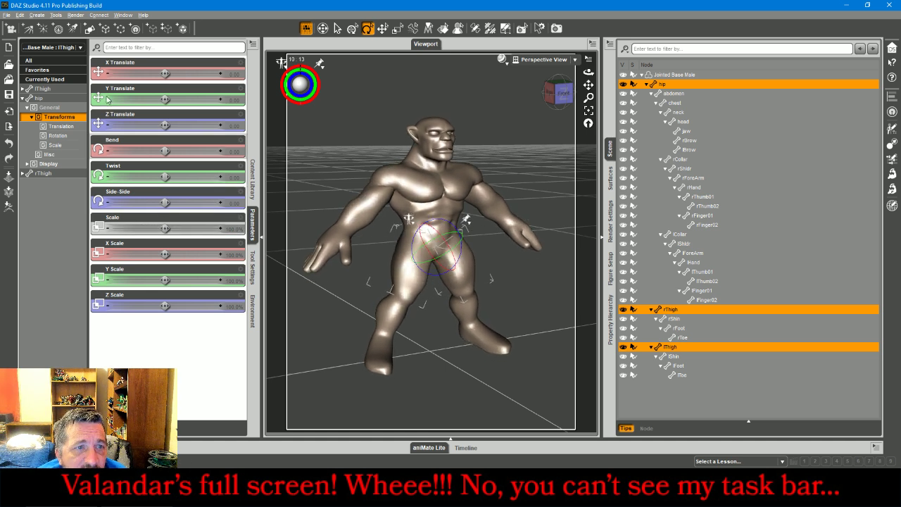
pyautogui.click(56, 62)
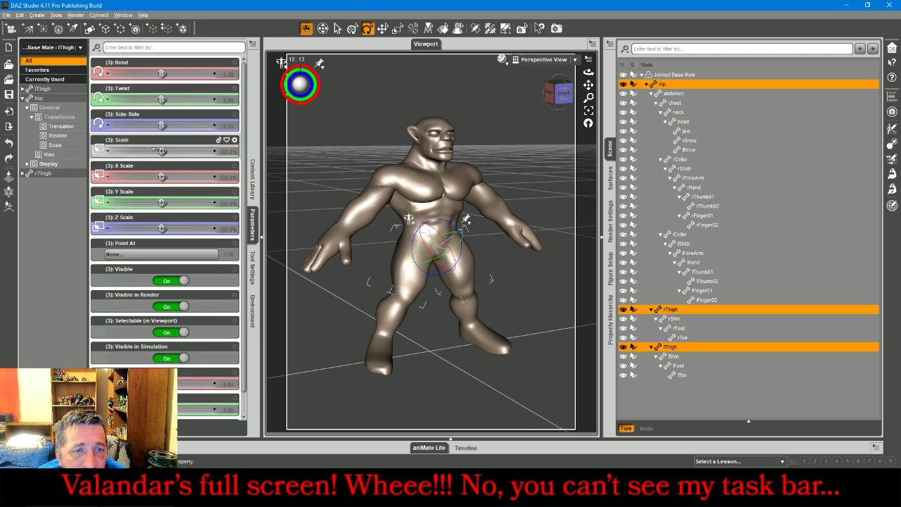
pyautogui.moveTo(162, 150); pyautogui.dragTo(142, 151)
# Stretch the abdomen bone vertically by setting its Y Scale to about 124.8%.
pyautogui.click(676, 94)
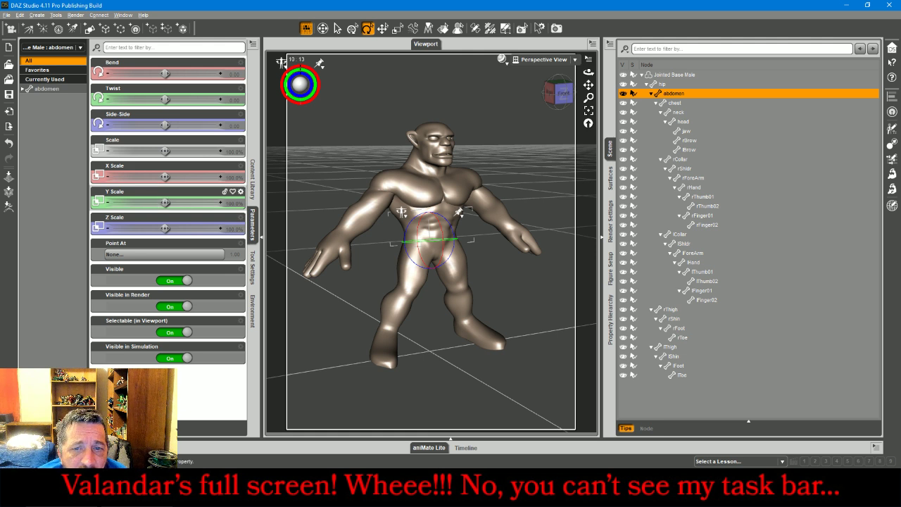
pyautogui.moveTo(166, 203); pyautogui.dragTo(188, 203)
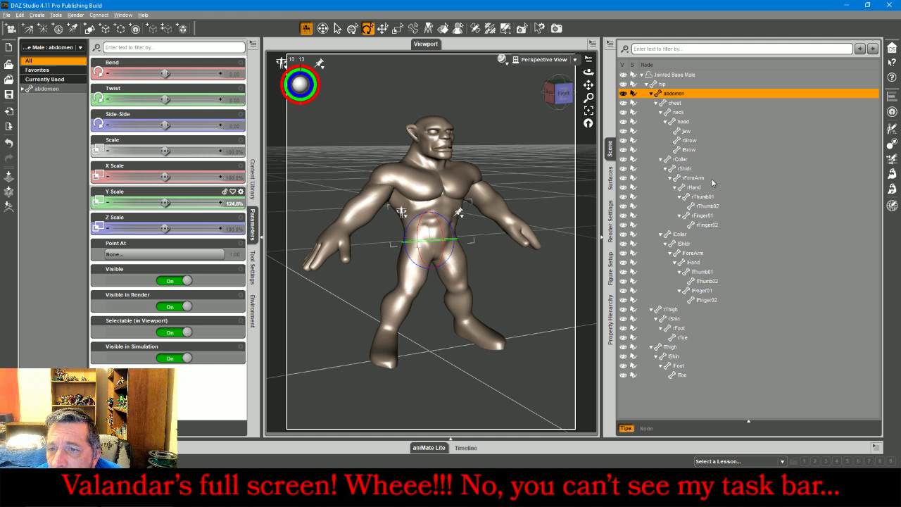
pyautogui.click(688, 171)
pyautogui.keyDown('ctrl'); pyautogui.click(696, 179); pyautogui.keyUp('ctrl')
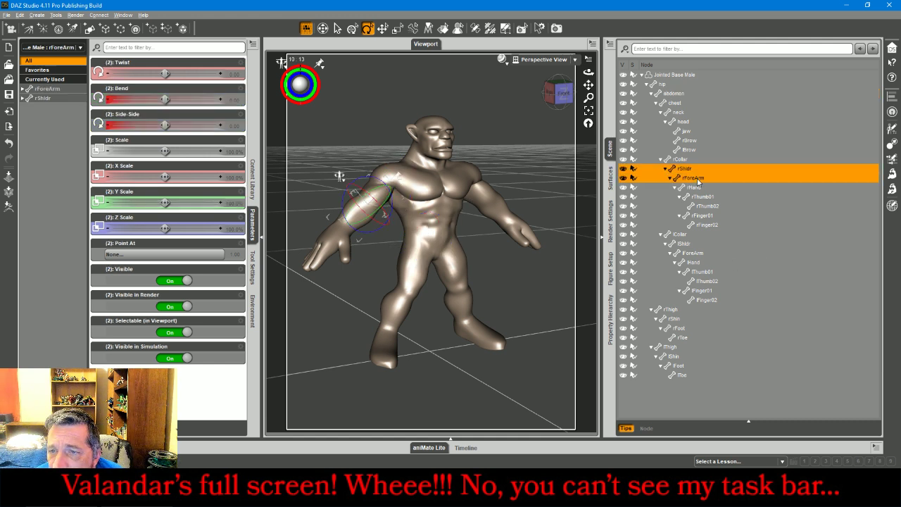
pyautogui.keyDown('ctrl'); pyautogui.click(687, 245); pyautogui.keyUp('ctrl')
pyautogui.keyDown('ctrl'); pyautogui.click(693, 253); pyautogui.keyUp('ctrl')
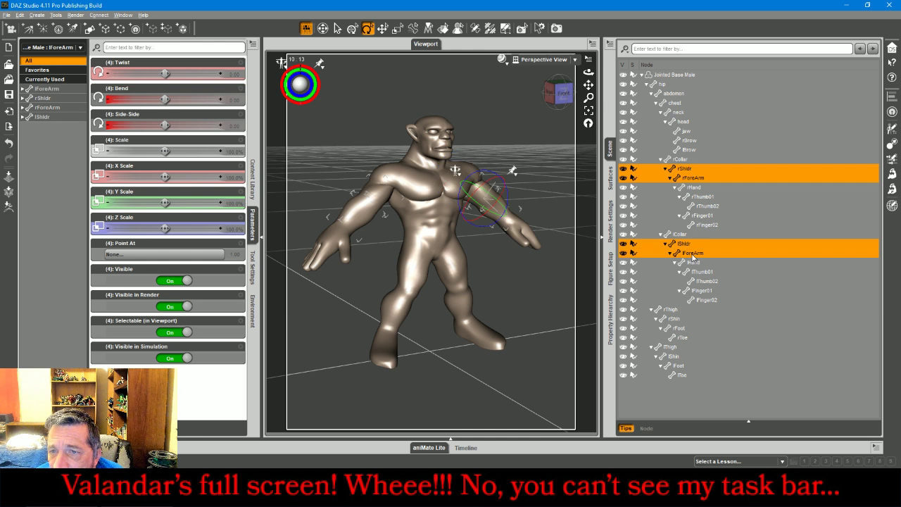
# Lengthen both upper arms by increasing the X Scale of the rShldr and lShldr bones together.
pyautogui.click(684, 170)
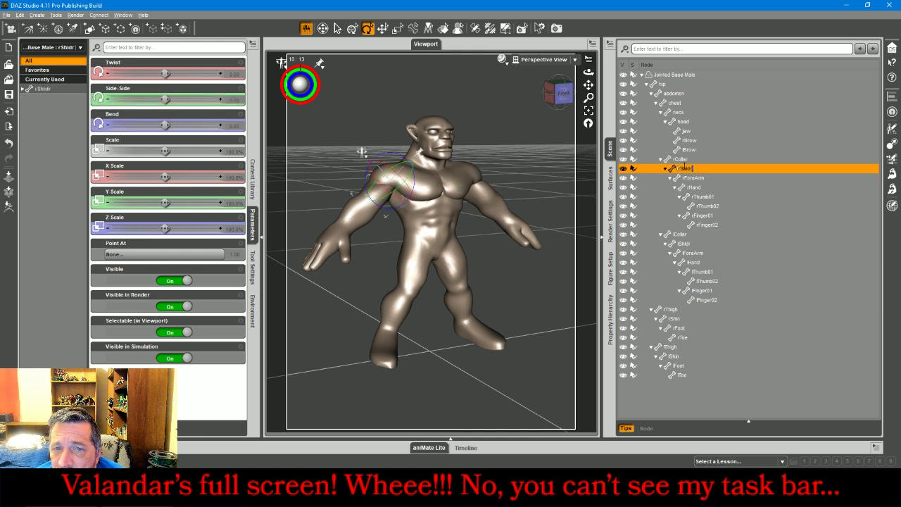
pyautogui.keyDown('ctrl'); pyautogui.click(683, 244); pyautogui.keyUp('ctrl')
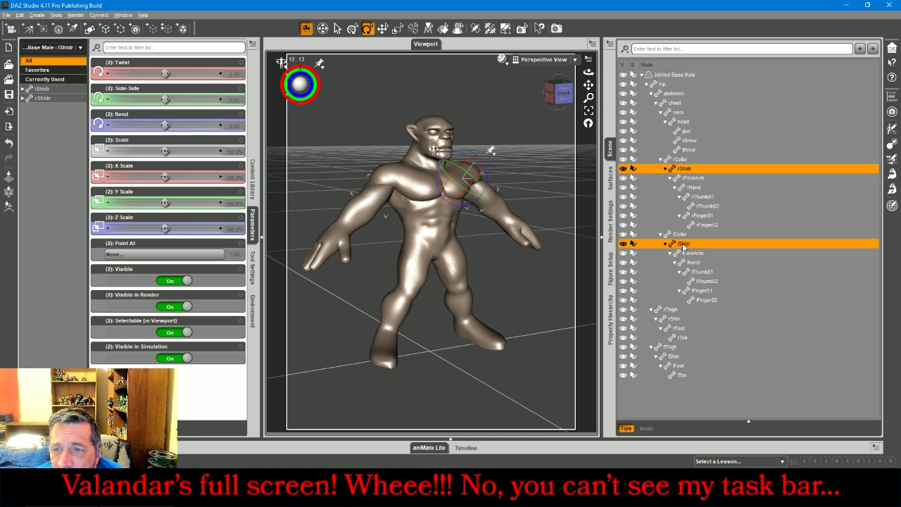
pyautogui.moveTo(166, 177); pyautogui.dragTo(202, 176)
# Enlarge both forearms, hands, thumbs and fingers together by setting the overall Scale of these twelve bones to about 138.9%.
pyautogui.click(692, 178)
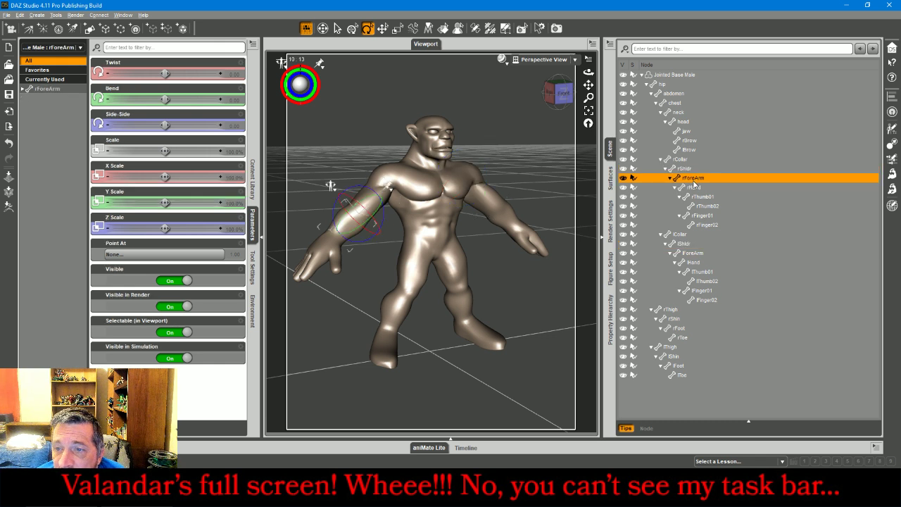
pyautogui.keyDown('shift'); pyautogui.click(705, 225); pyautogui.keyUp('shift')
pyautogui.keyDown('ctrl'); pyautogui.click(693, 252); pyautogui.keyUp('ctrl')
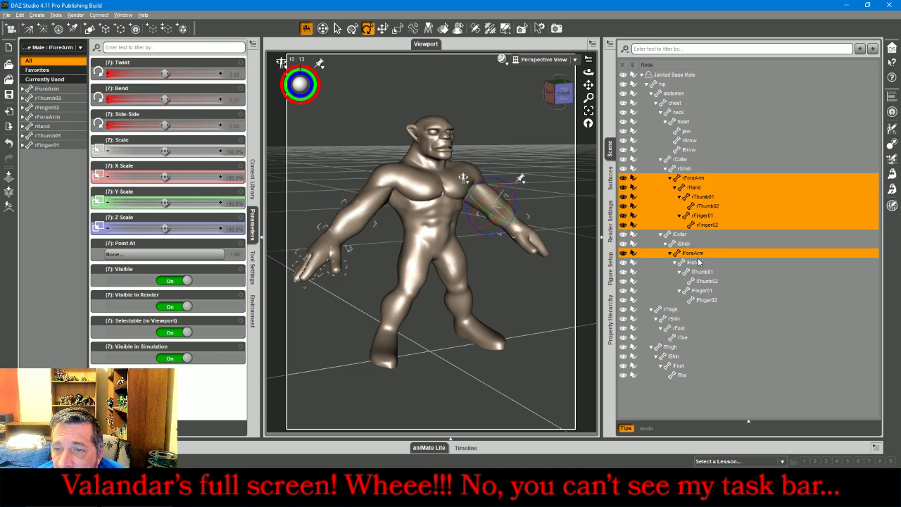
pyautogui.keyDown('ctrl'); pyautogui.click(699, 262); pyautogui.keyUp('ctrl')
pyautogui.keyDown('ctrl'); pyautogui.click(701, 272); pyautogui.keyUp('ctrl')
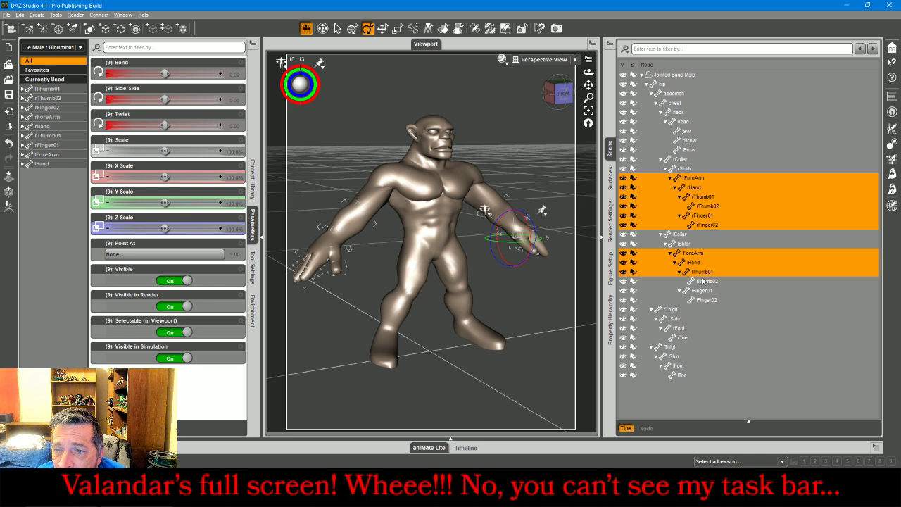
pyautogui.keyDown('ctrl'); pyautogui.click(704, 281); pyautogui.keyUp('ctrl')
pyautogui.keyDown('ctrl'); pyautogui.click(703, 291); pyautogui.keyUp('ctrl')
pyautogui.keyDown('ctrl'); pyautogui.click(704, 301); pyautogui.keyUp('ctrl')
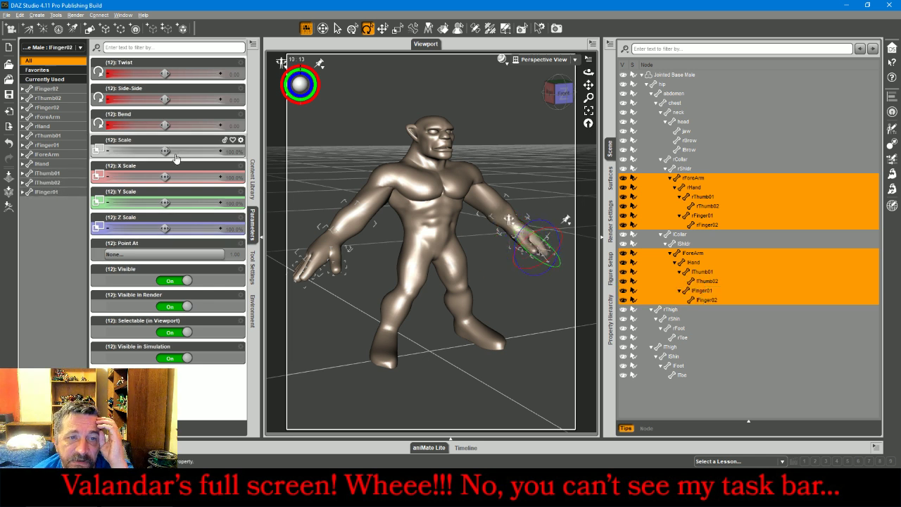
pyautogui.moveTo(164, 150); pyautogui.dragTo(188, 150)
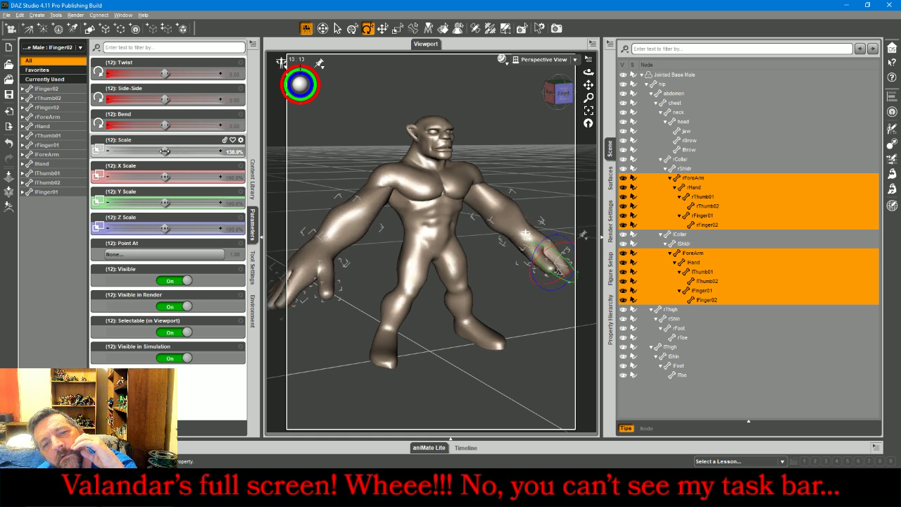
pyautogui.moveTo(549, 98)
pyautogui.mouseDown()
pyautogui.moveTo(300, 212)
pyautogui.moveTo(359, 244)
pyautogui.moveTo(558, 93)
pyautogui.mouseUp()
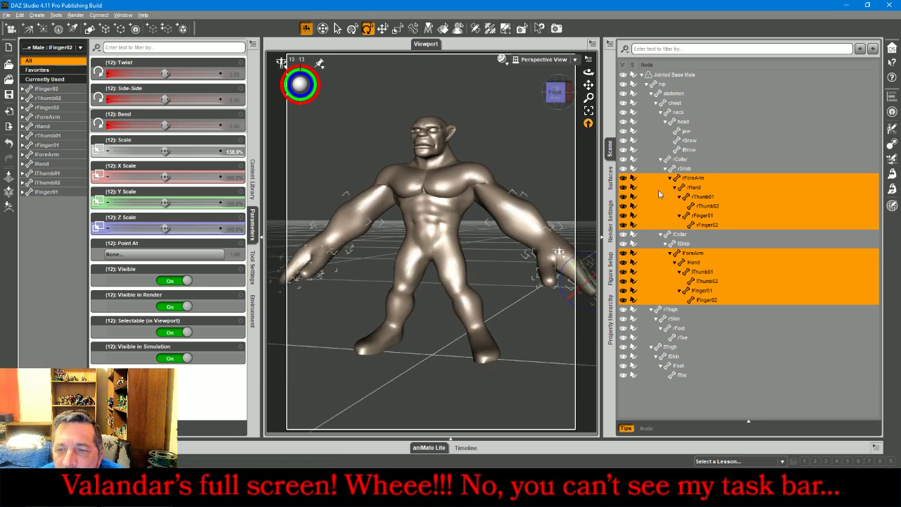
# Shorten the rShin and lShin bones together to about 84.2% Y Scale and set their Bend to about 30.27.
pyautogui.click(674, 319)
pyautogui.keyDown('ctrl'); pyautogui.click(676, 357); pyautogui.keyUp('ctrl')
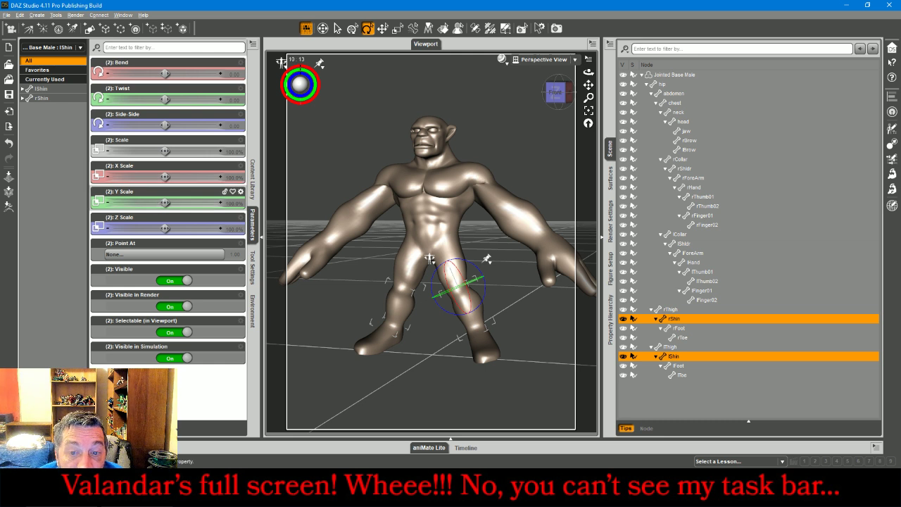
pyautogui.moveTo(165, 203); pyautogui.dragTo(163, 203)
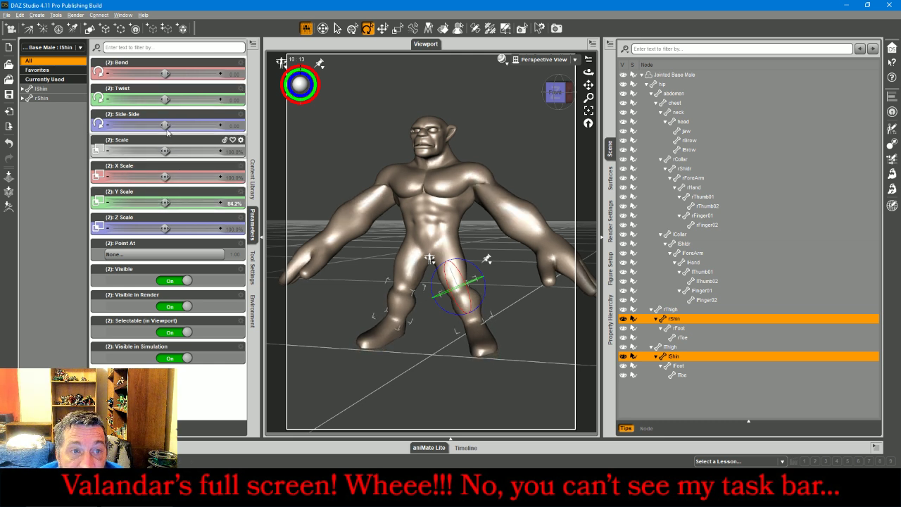
pyautogui.moveTo(166, 73); pyautogui.dragTo(174, 73)
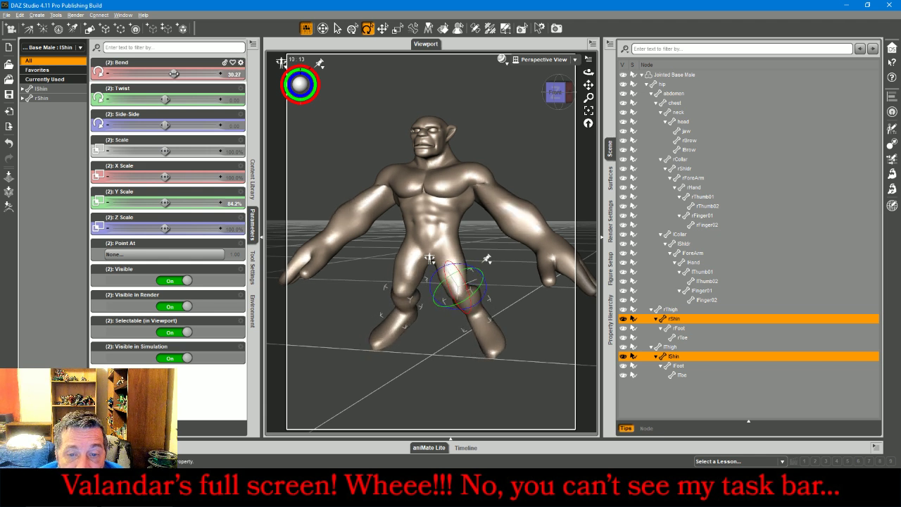
# Rotate only the rShin bone by setting its Twist to about 22.3.
pyautogui.click(678, 328)
pyautogui.click(675, 319)
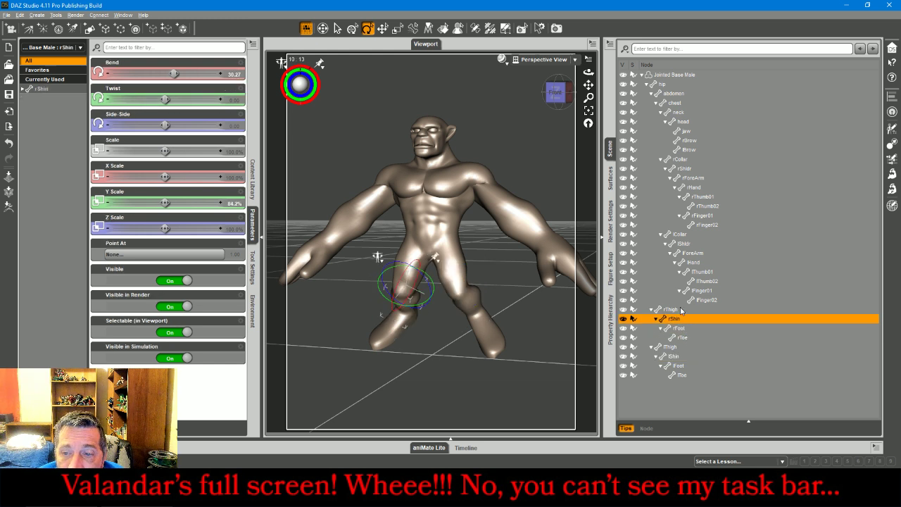
pyautogui.click(556, 92)
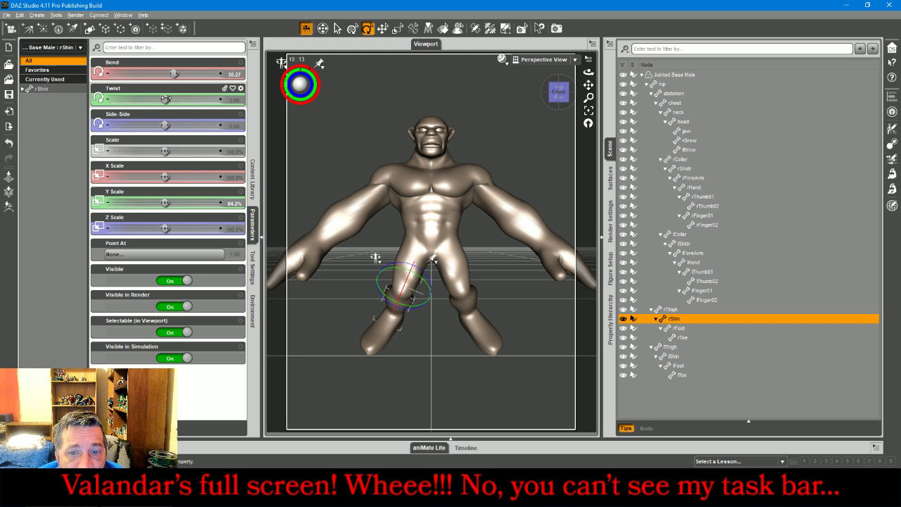
pyautogui.moveTo(166, 99); pyautogui.dragTo(171, 99)
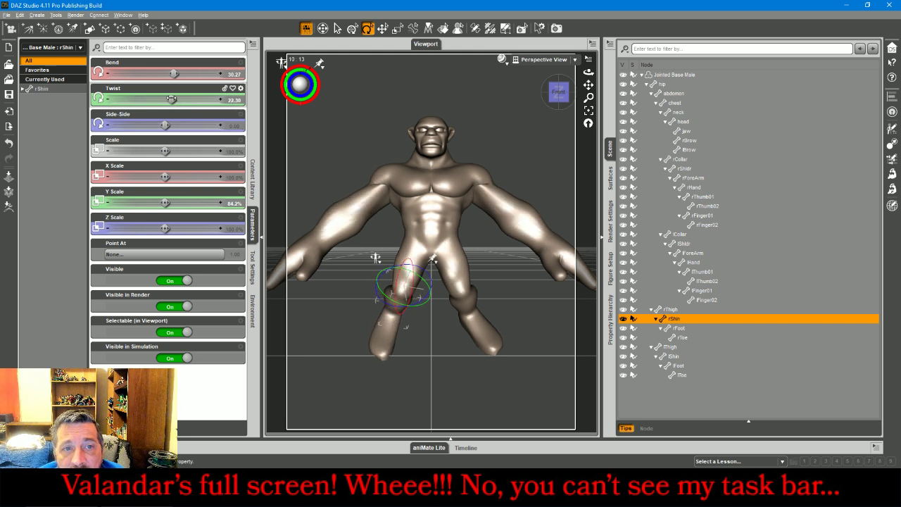
# Mirror the rShin's transforms onto the opposite shin with Symmetry, using selected nodes and the Right to Left direction.
pyautogui.click(254, 44)
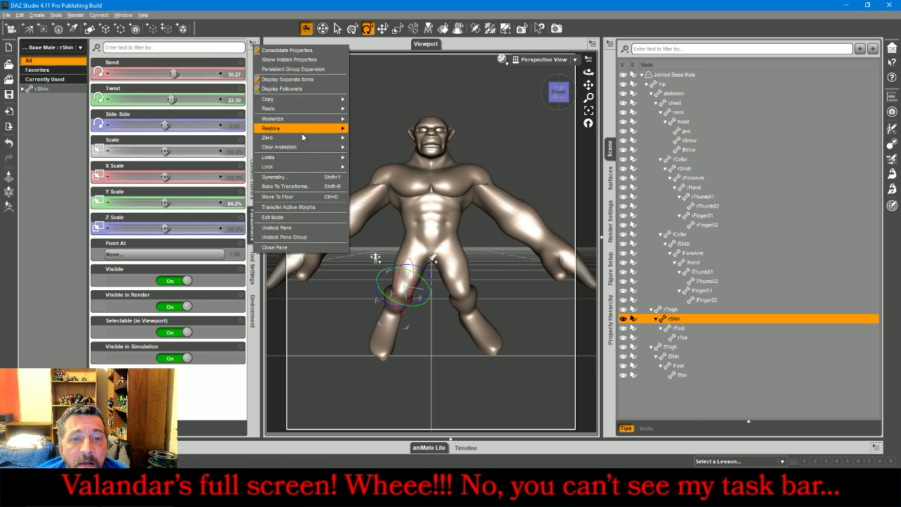
pyautogui.click(313, 177)
pyautogui.click(447, 201)
pyautogui.click(450, 210)
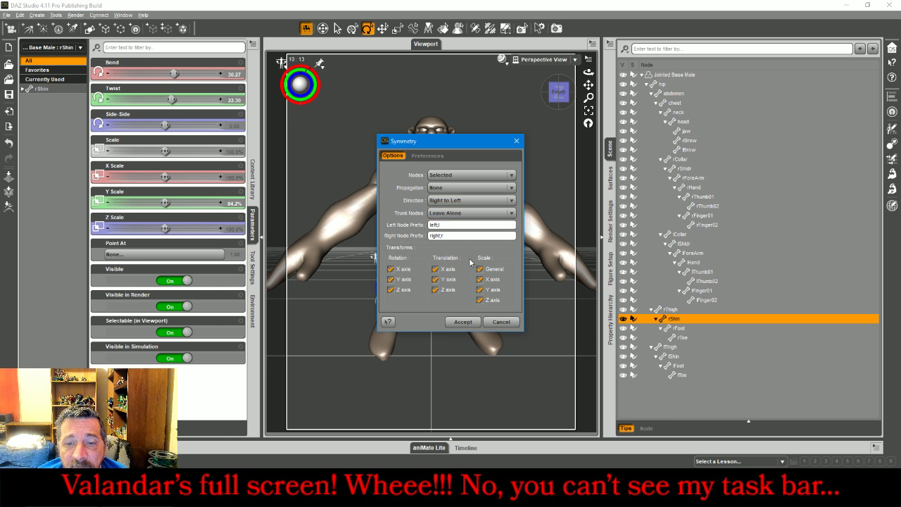
pyautogui.click(465, 322)
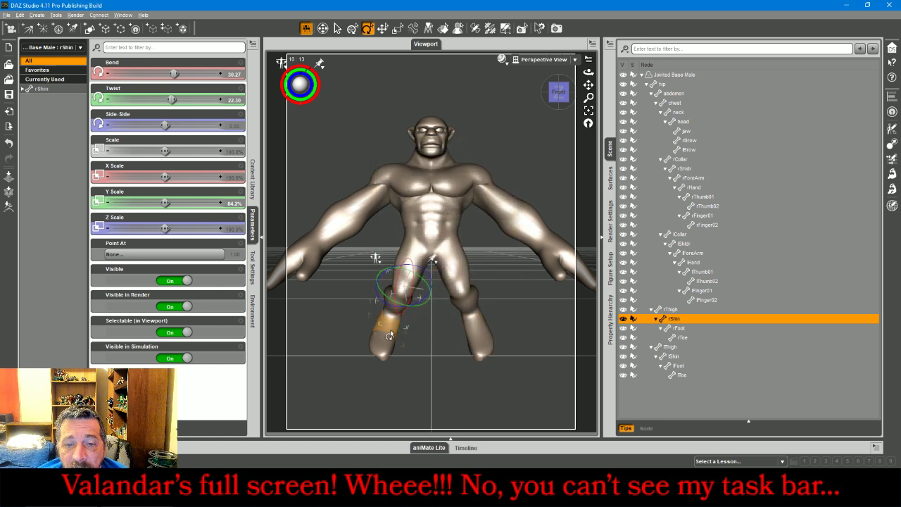
# Rotate the rToe bone to a Bend of about -34.7, a Side-Side of about 1.2 and a Twist of about 10.7.
pyautogui.click(380, 350)
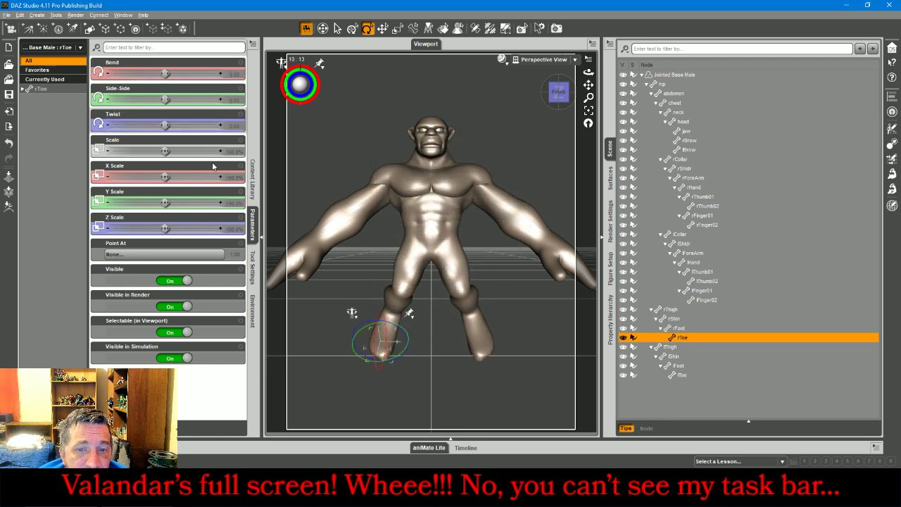
pyautogui.moveTo(369, 337)
pyautogui.mouseDown()
pyautogui.moveTo(374, 322)
pyautogui.moveTo(369, 335)
pyautogui.mouseUp()
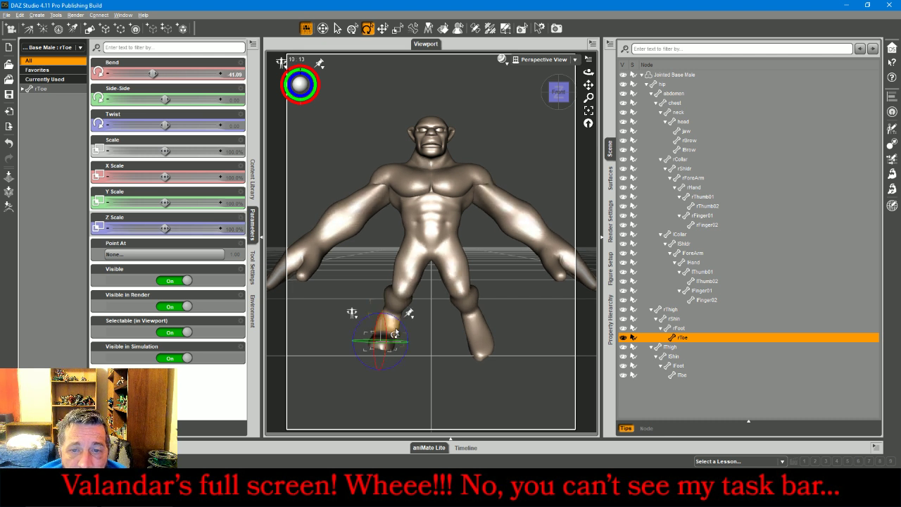
pyautogui.click(538, 60)
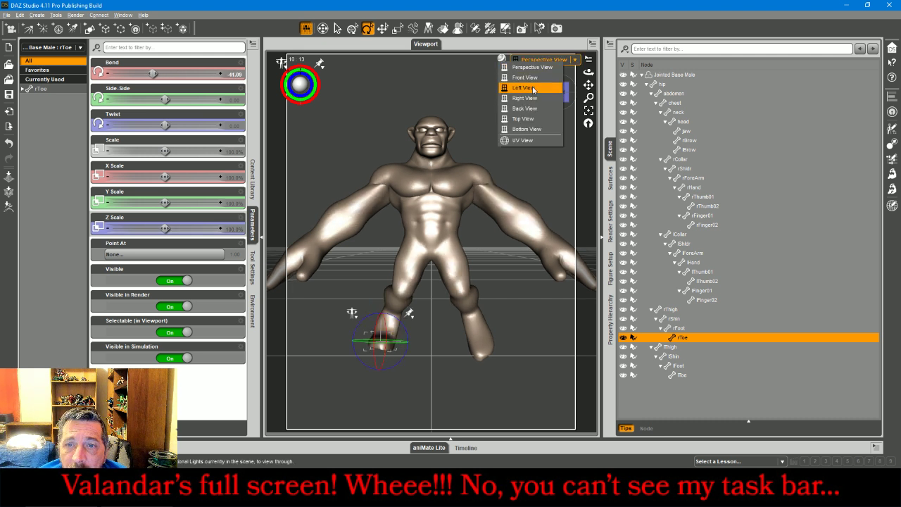
pyautogui.click(525, 77)
pyautogui.click(532, 157)
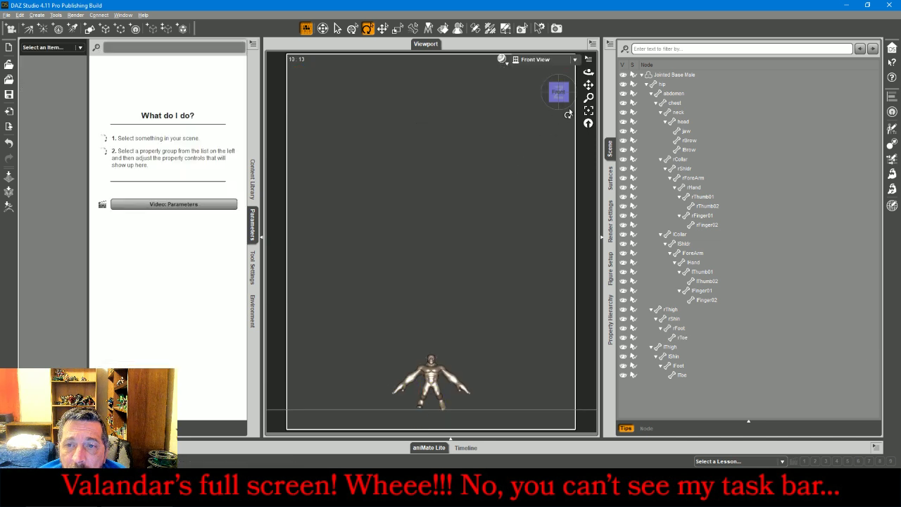
pyautogui.click(588, 111)
pyautogui.click(388, 329)
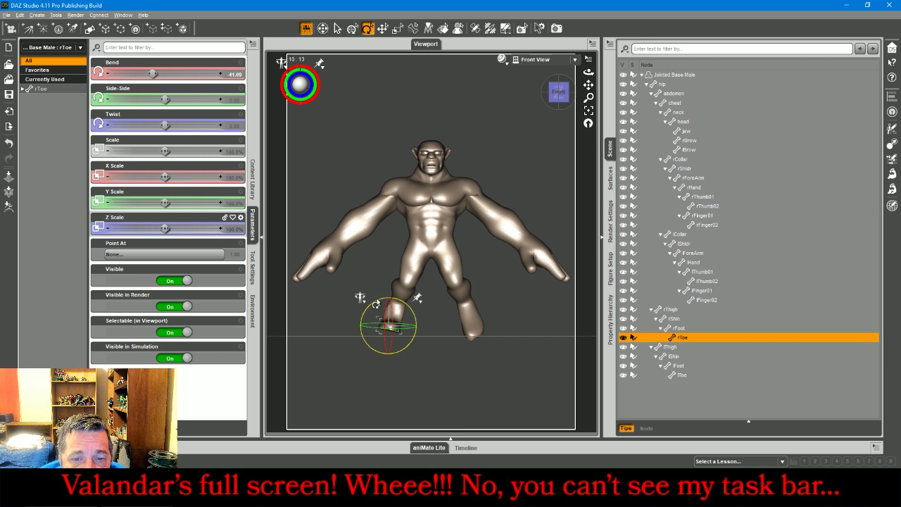
pyautogui.moveTo(369, 304); pyautogui.dragTo(378, 315)
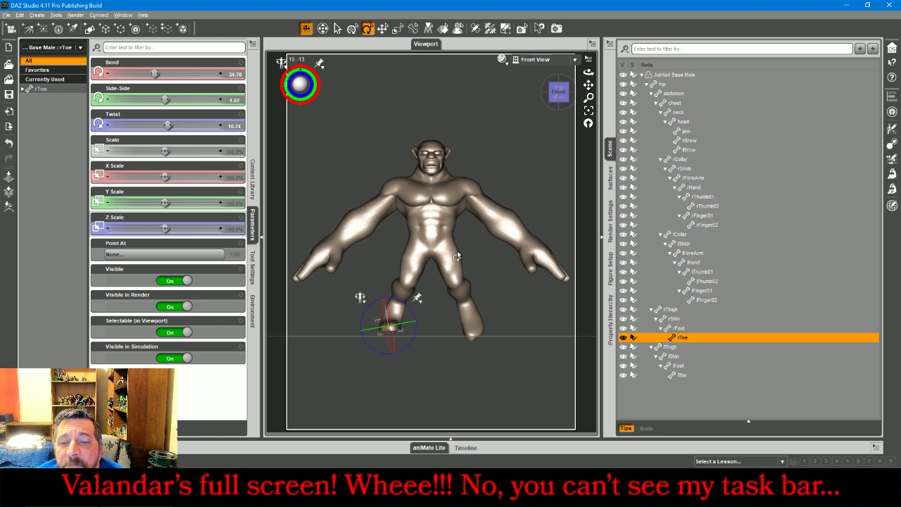
# Lengthen the rFoot bone to about 192.5% Z Scale and set the rShin's Twist to about 12.
pyautogui.click(681, 329)
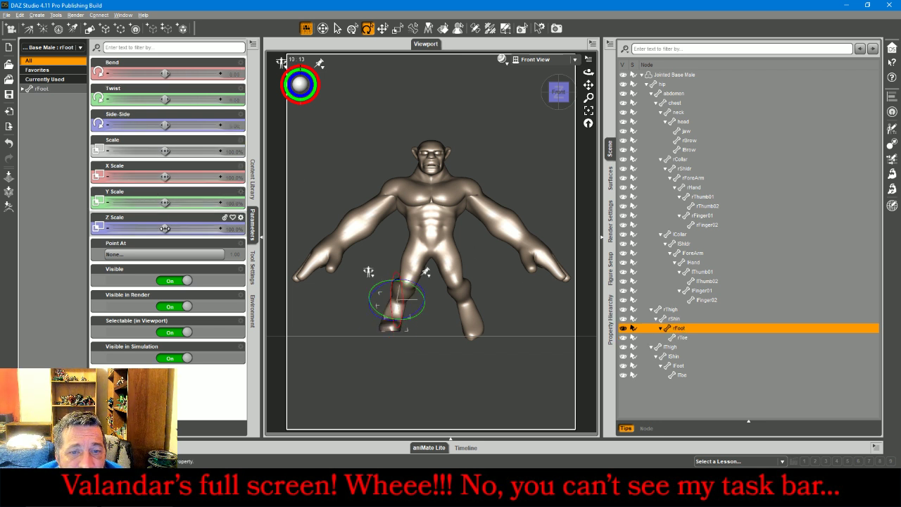
pyautogui.moveTo(165, 228); pyautogui.dragTo(193, 228)
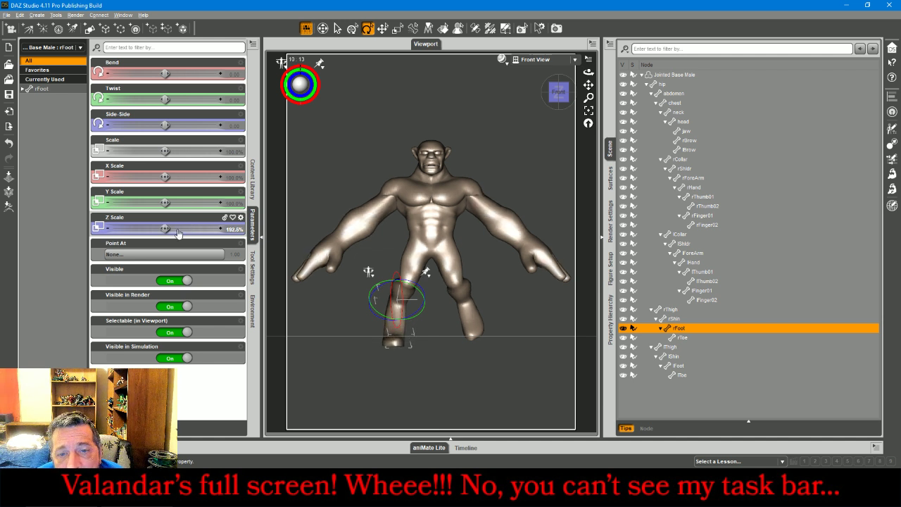
pyautogui.click(676, 319)
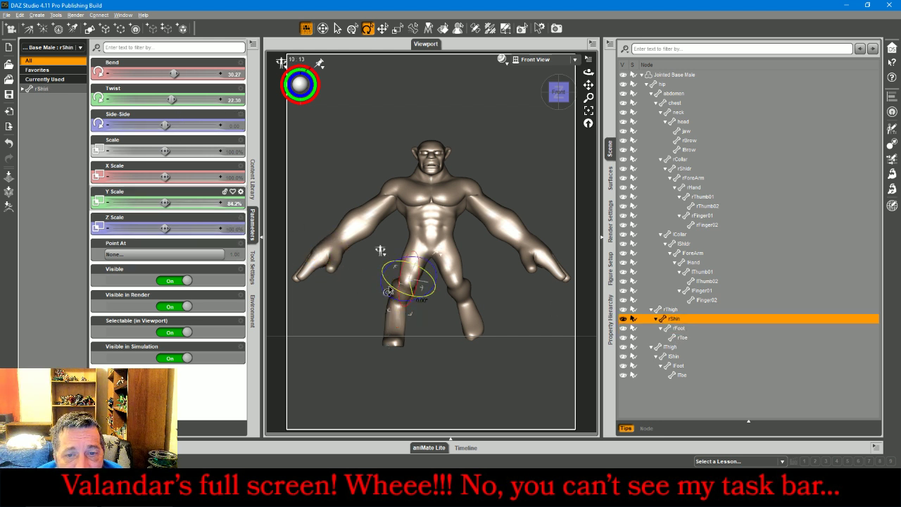
pyautogui.moveTo(388, 293); pyautogui.dragTo(385, 292)
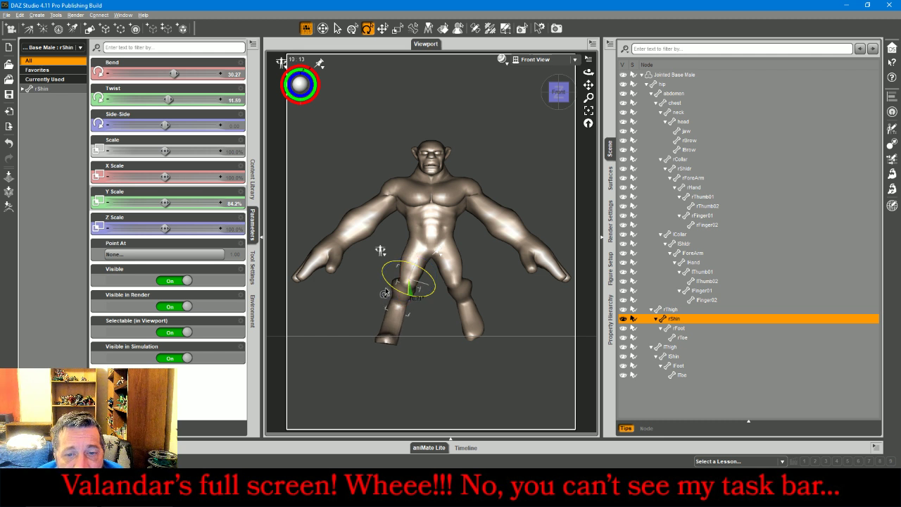
# Set the rToe's Twist to about 17.2 and enlarge it to about 142.1% overall Scale.
pyautogui.click(375, 341)
pyautogui.moveTo(374, 329); pyautogui.dragTo(373, 319)
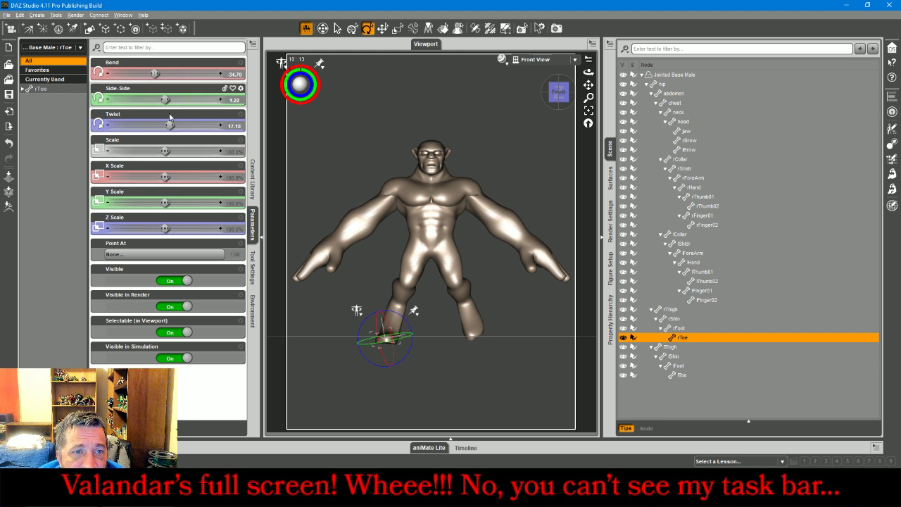
pyautogui.moveTo(166, 151); pyautogui.dragTo(190, 151)
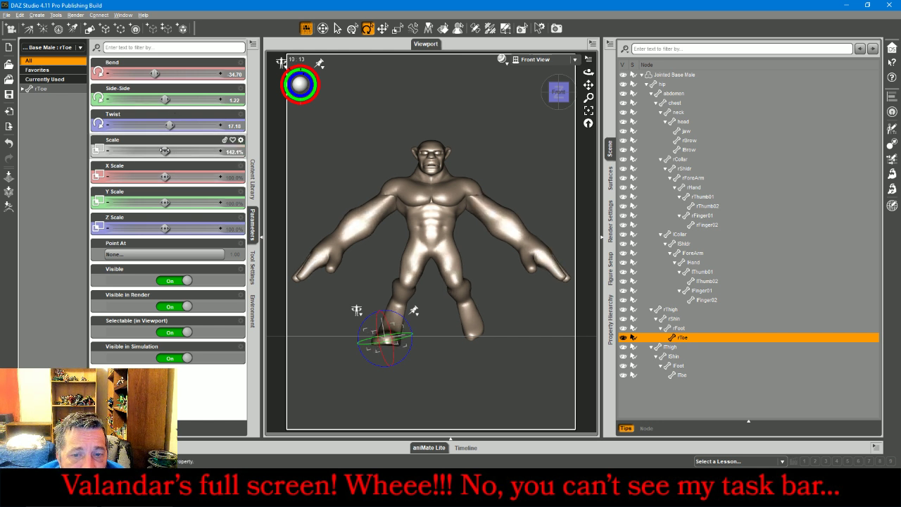
# Mirror the rShin, rFoot and rToe transforms onto the opposite leg with Symmetry set to Right to Left.
pyautogui.click(539, 59)
pyautogui.click(535, 63)
pyautogui.moveTo(558, 91); pyautogui.dragTo(567, 140)
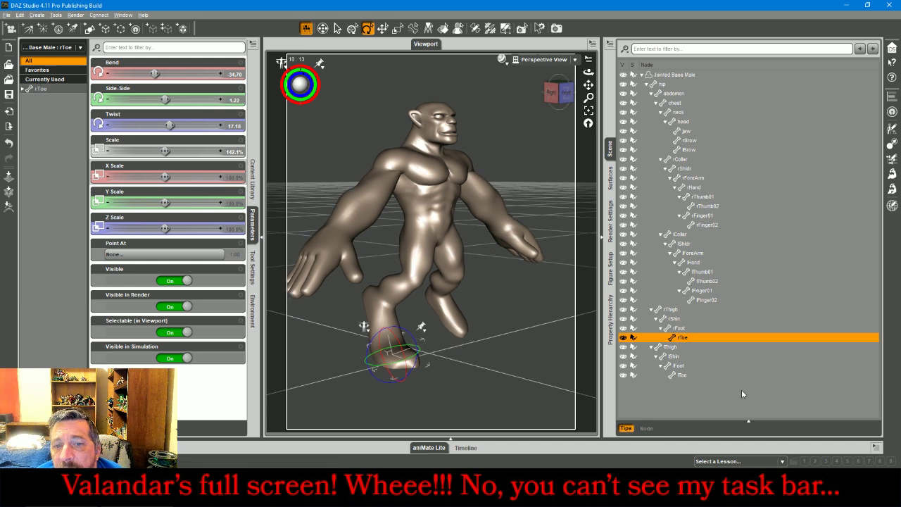
pyautogui.keyDown('ctrl'); pyautogui.click(677, 328); pyautogui.keyUp('ctrl')
pyautogui.keyDown('ctrl'); pyautogui.click(674, 319); pyautogui.keyUp('ctrl')
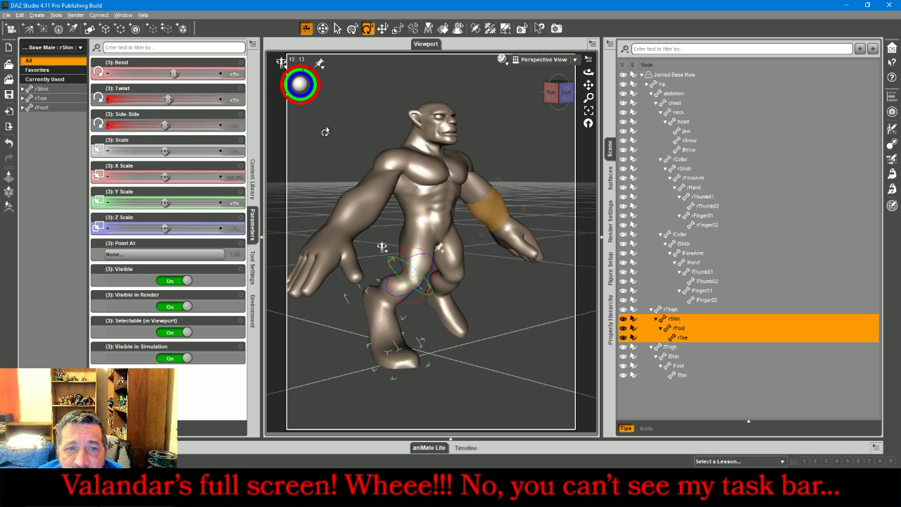
pyautogui.click(251, 43)
pyautogui.click(294, 172)
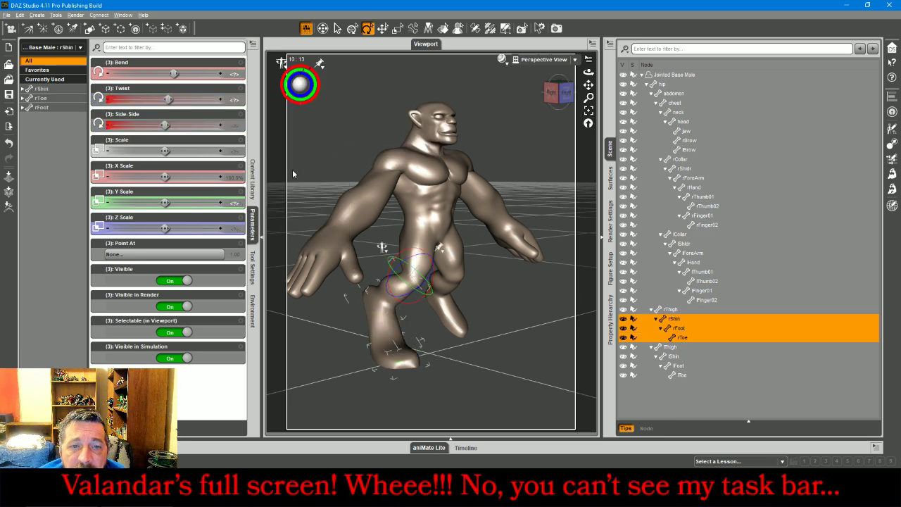
pyautogui.click(459, 200)
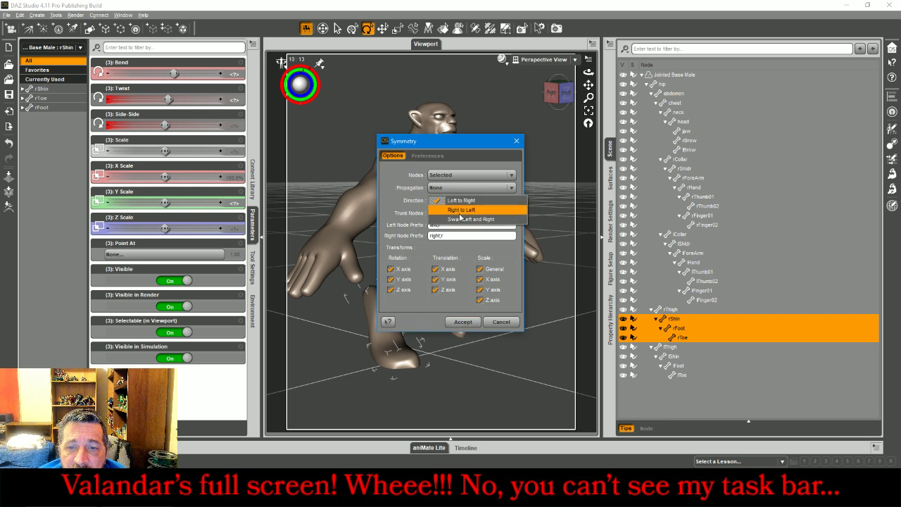
pyautogui.click(462, 209)
pyautogui.click(470, 323)
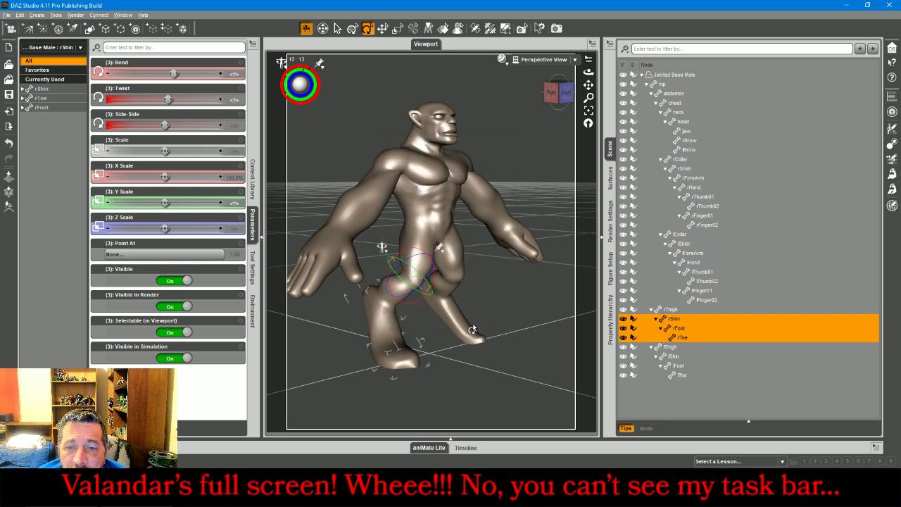
# Compare the lToe bone with the rToe, and set the lToe's X Scale to 100%.
pyautogui.click(564, 93)
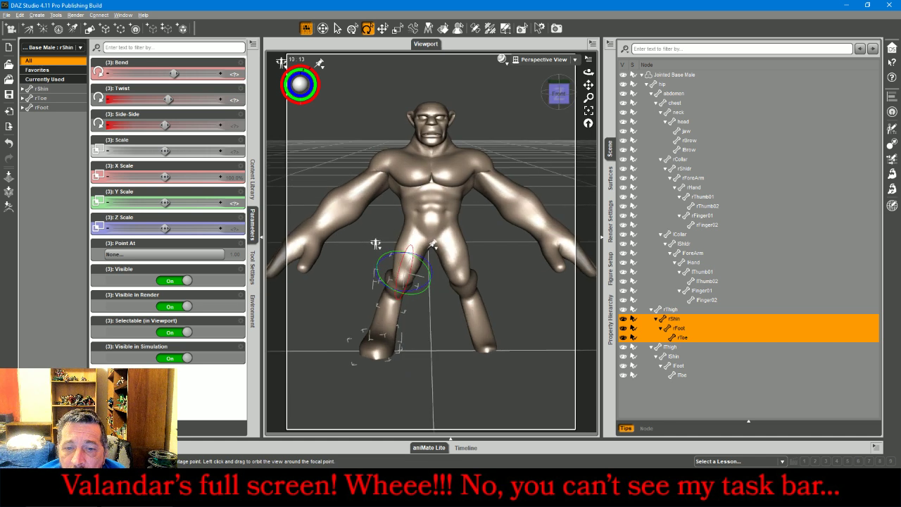
pyautogui.moveTo(562, 94); pyautogui.dragTo(576, 96)
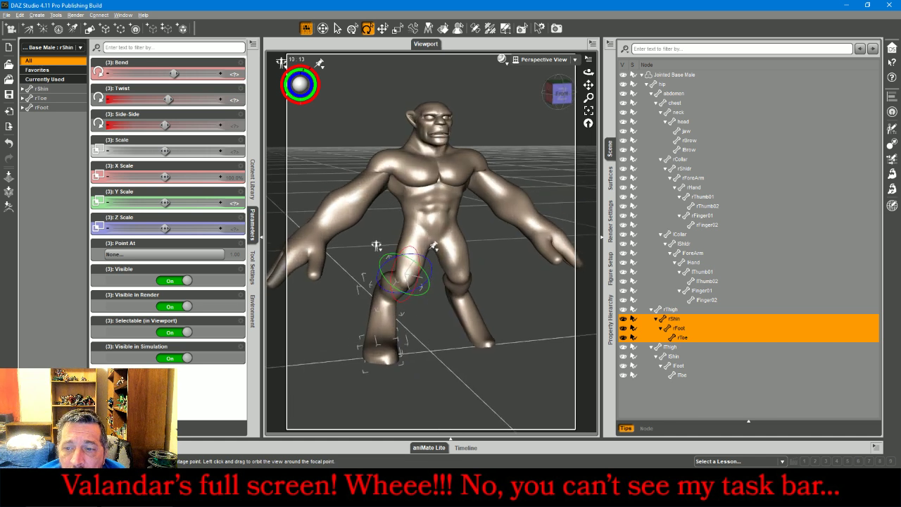
pyautogui.click(684, 375)
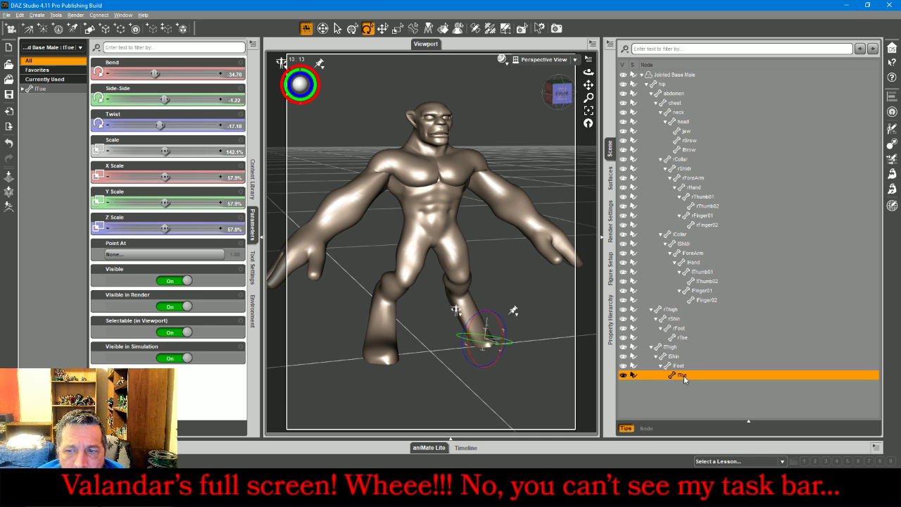
pyautogui.click(683, 338)
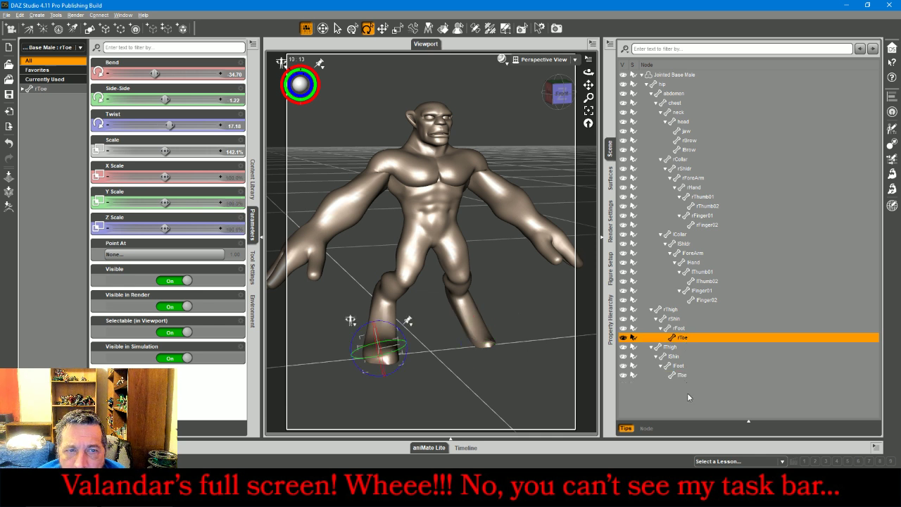
pyautogui.click(682, 375)
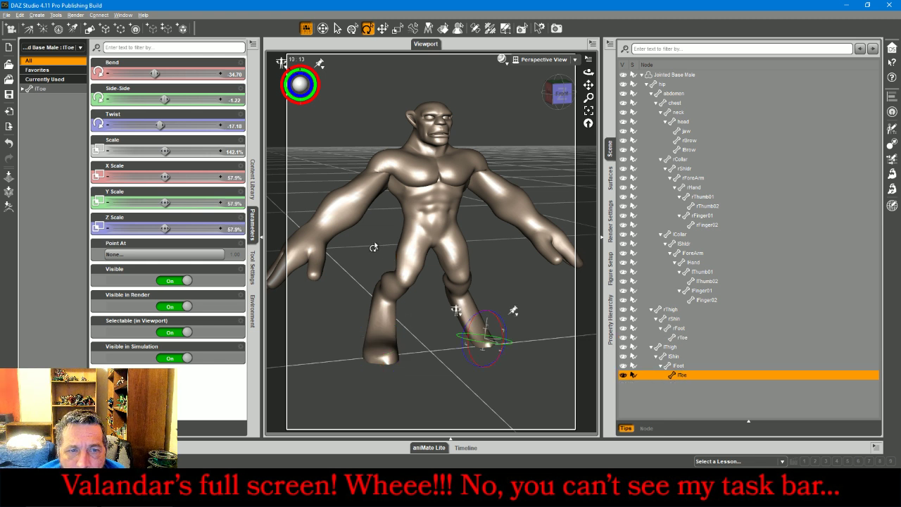
pyautogui.click(233, 177)
pyautogui.write('10')
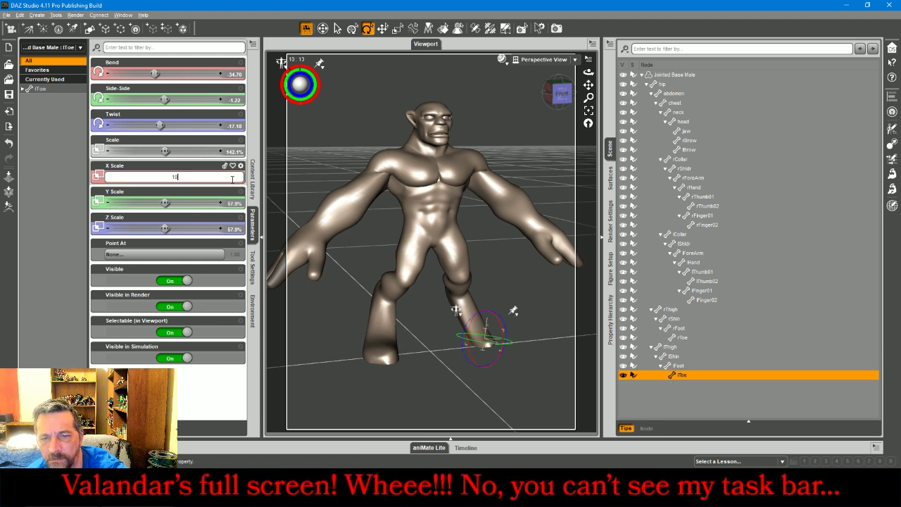
pyautogui.write('0')
pyautogui.press('Return')
# Set the lToe bone's Y Scale and Z Scale to 100% so it matches the opposite toe.
pyautogui.click(236, 204)
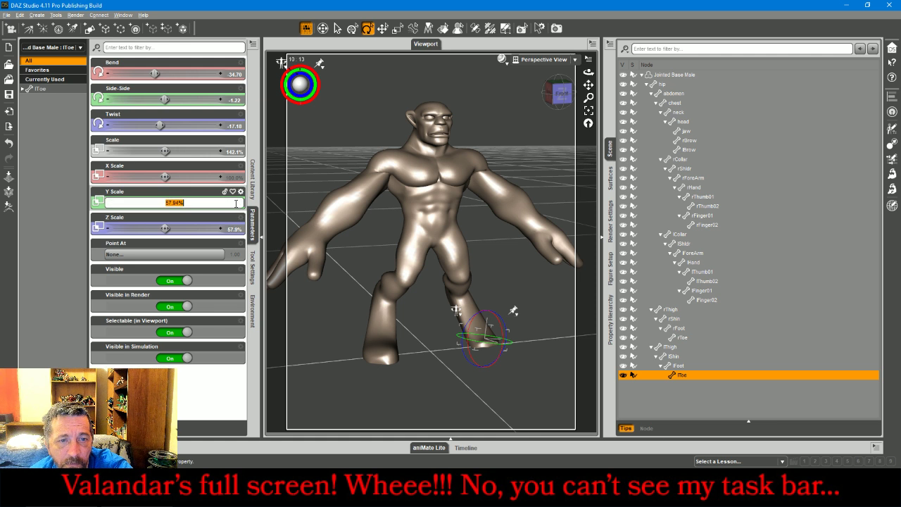
pyautogui.write('100.')
pyautogui.press('Return')
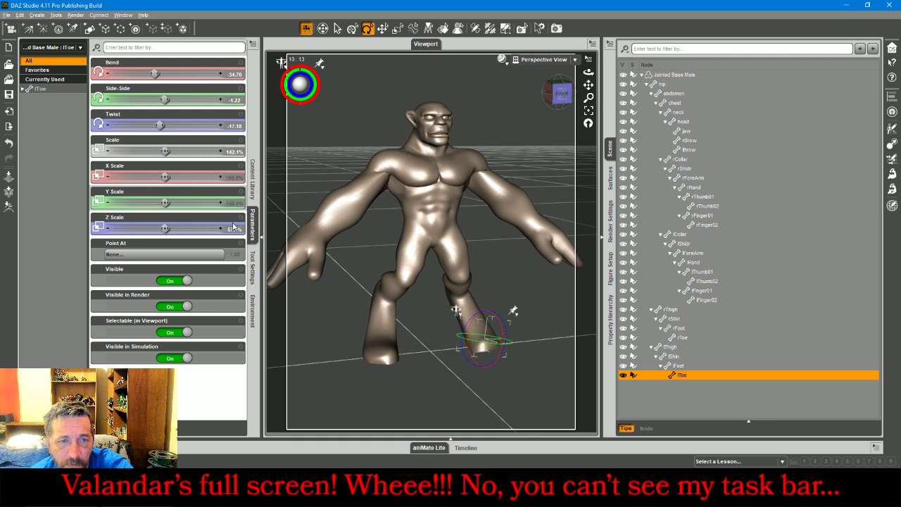
pyautogui.click(233, 228)
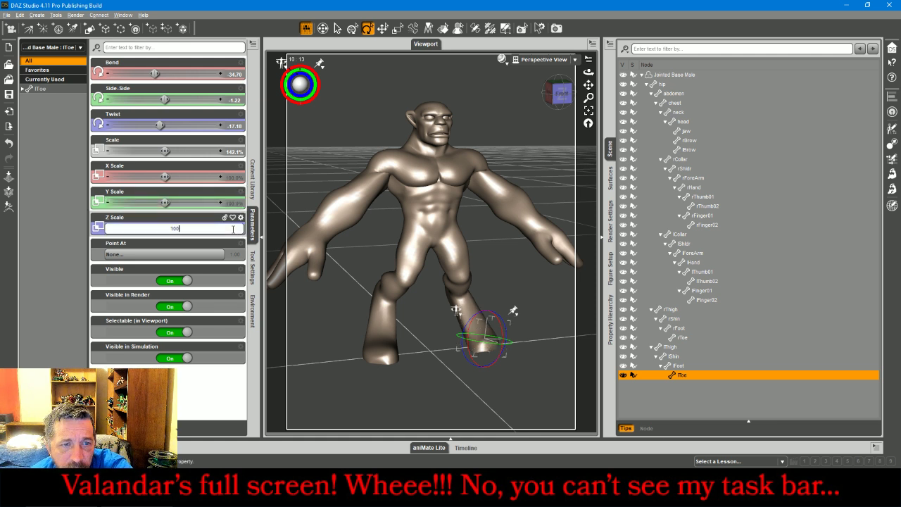
pyautogui.press('Return')
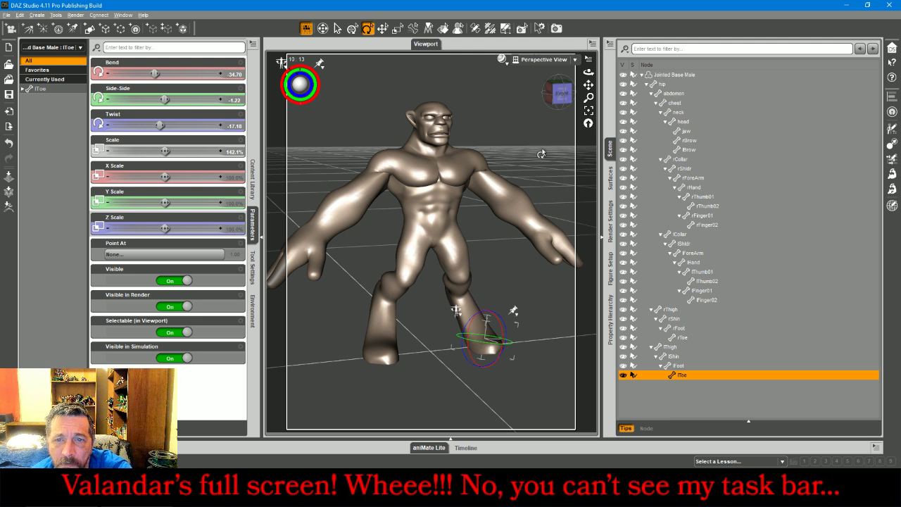
pyautogui.click(540, 154)
# Rotate the abdomen bone to a Bend of about -9.4 and stretch it to about 148.4% Y Scale.
pyautogui.click(695, 74)
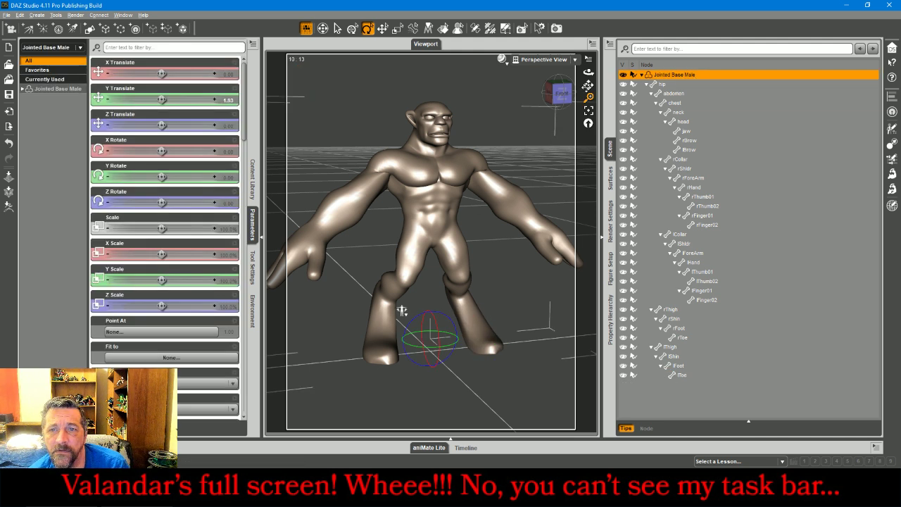
pyautogui.click(561, 93)
pyautogui.moveTo(403, 314); pyautogui.dragTo(400, 310, button='middle')
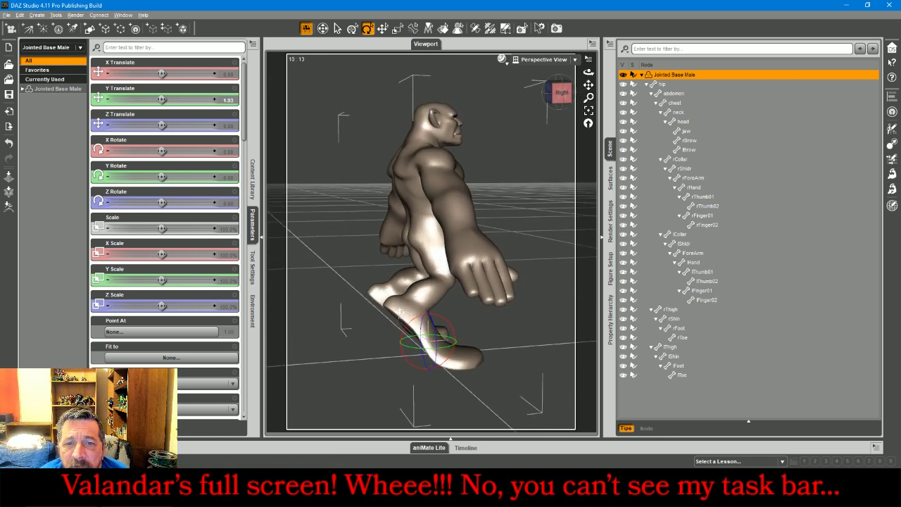
pyautogui.click(421, 210)
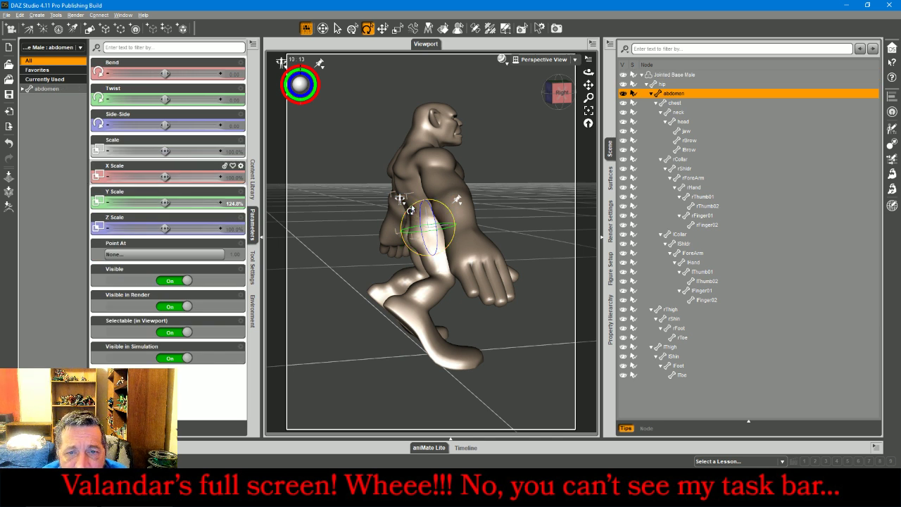
pyautogui.moveTo(411, 205); pyautogui.dragTo(409, 211)
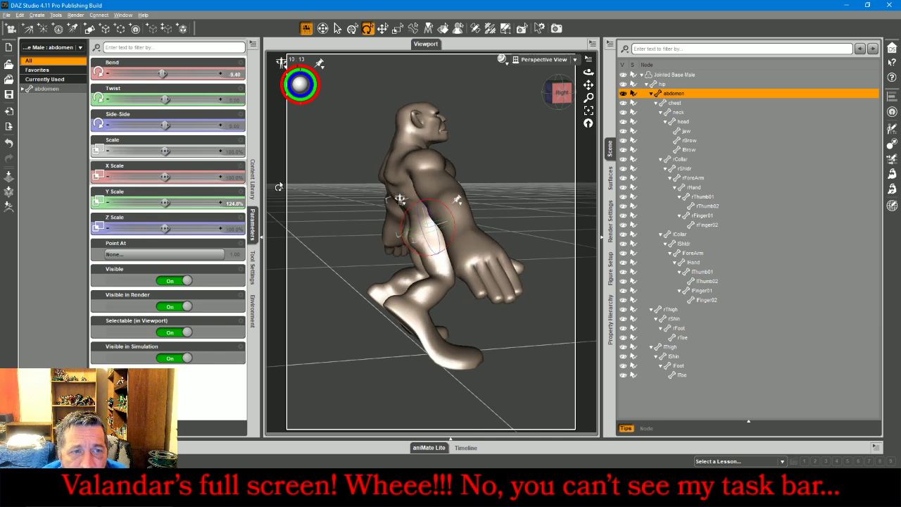
pyautogui.moveTo(165, 203); pyautogui.dragTo(324, 195)
# Hunch the chest bone forward to a Bend of about 38.7 and set its Y Scale to about 106.3%.
pyautogui.click(388, 167)
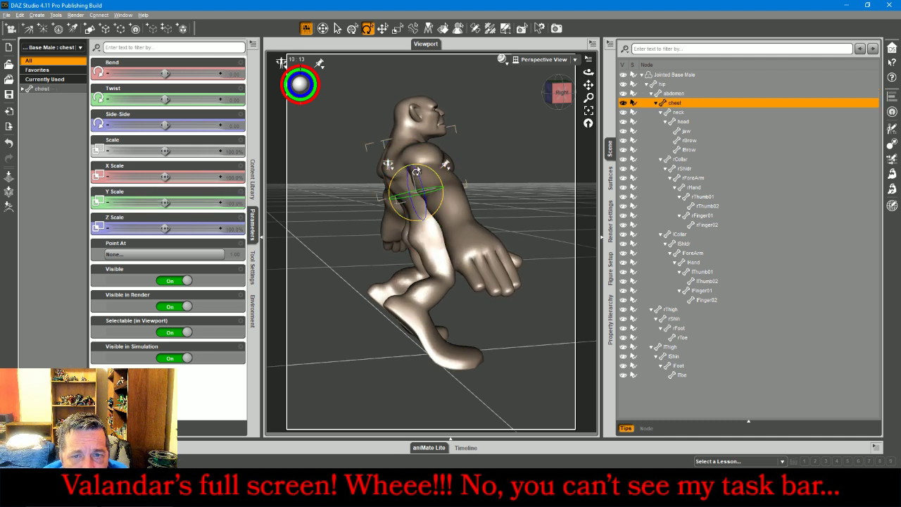
pyautogui.moveTo(426, 172); pyautogui.dragTo(437, 170)
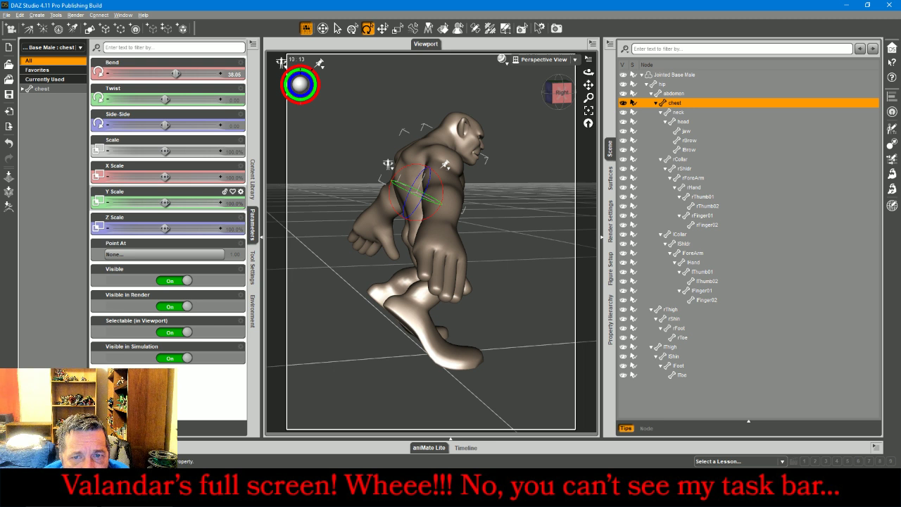
pyautogui.moveTo(165, 202); pyautogui.dragTo(185, 202)
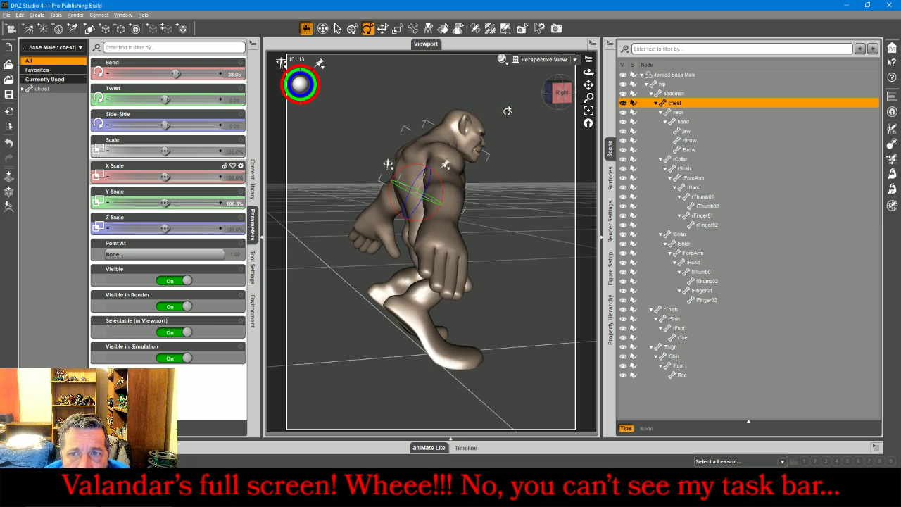
# Widen the chest, rCollar and lCollar bones together to about 110.9% X Scale.
pyautogui.click(559, 96)
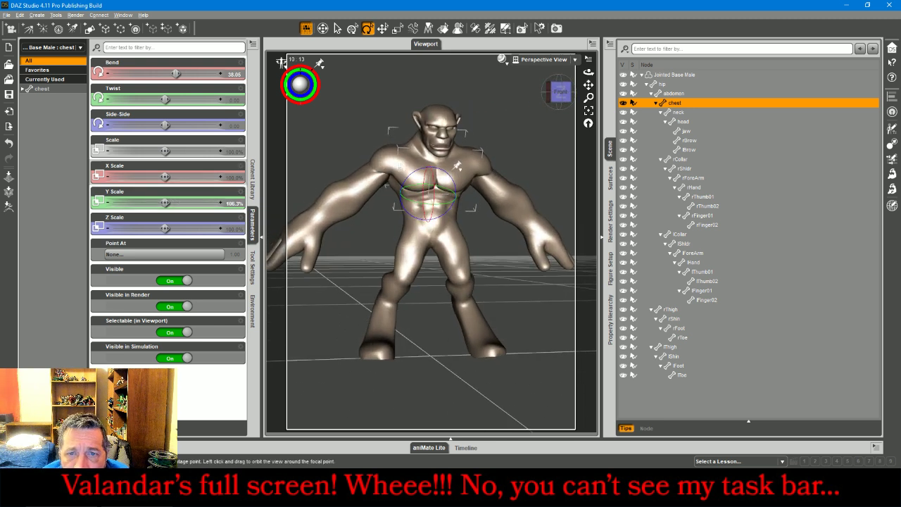
pyautogui.keyDown('ctrl'); pyautogui.click(685, 150); pyautogui.keyUp('ctrl')
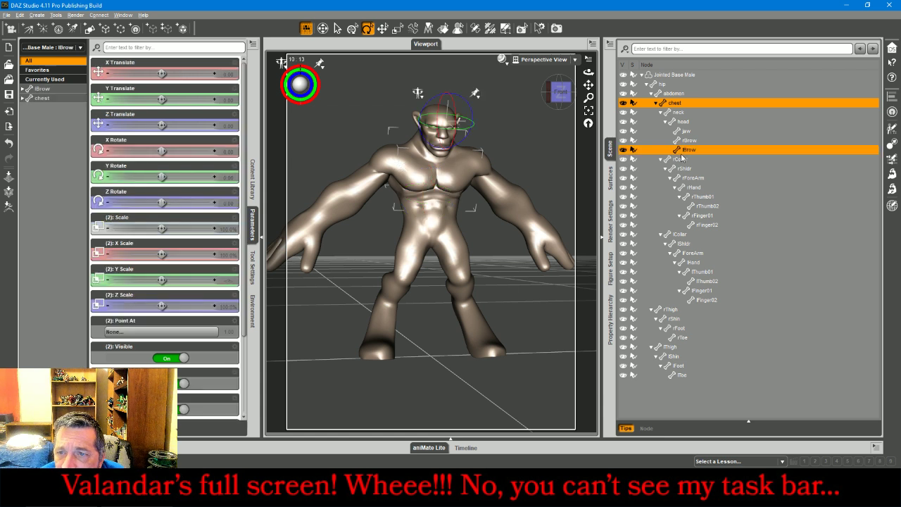
pyautogui.keyDown('ctrl'); pyautogui.click(680, 160); pyautogui.keyUp('ctrl')
pyautogui.keyDown('ctrl'); pyautogui.click(680, 234); pyautogui.keyUp('ctrl')
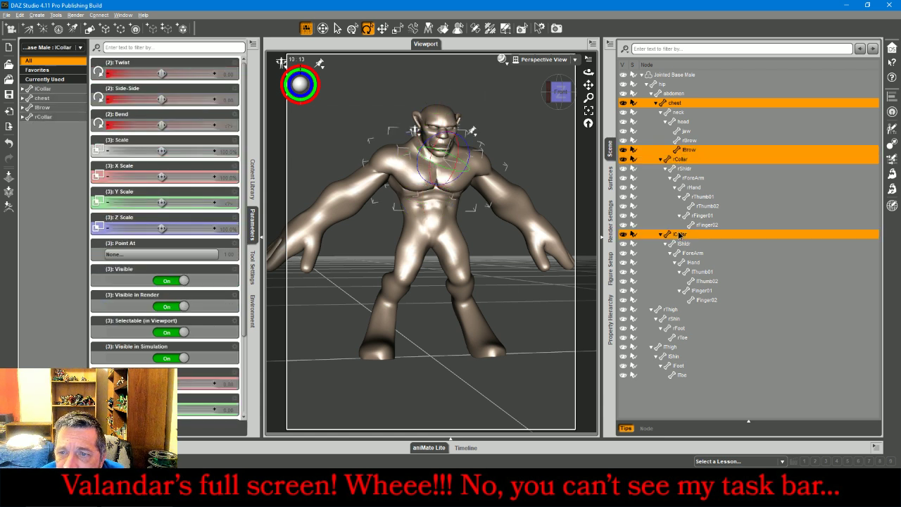
pyautogui.keyDown('ctrl'); pyautogui.click(693, 150); pyautogui.keyUp('ctrl')
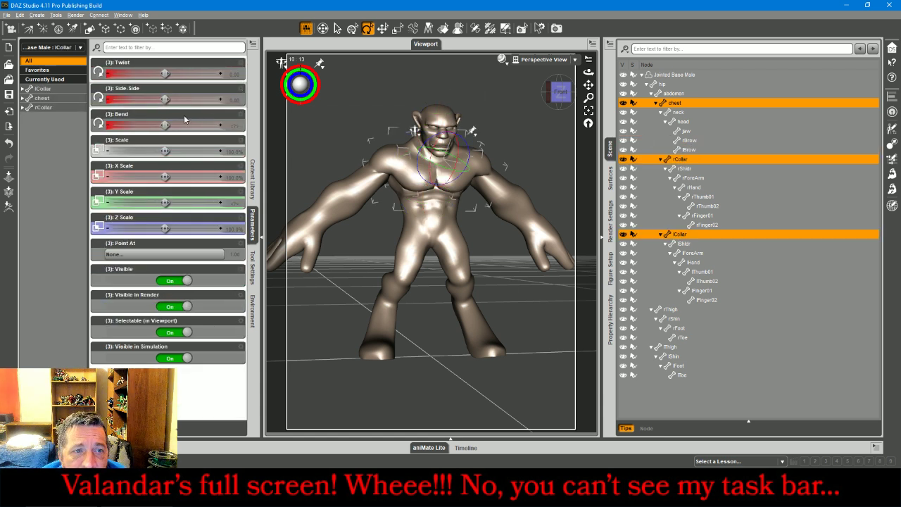
pyautogui.moveTo(164, 176); pyautogui.dragTo(175, 179)
# Widen the abdomen bone to about 108.1% X Scale.
pyautogui.click(423, 211)
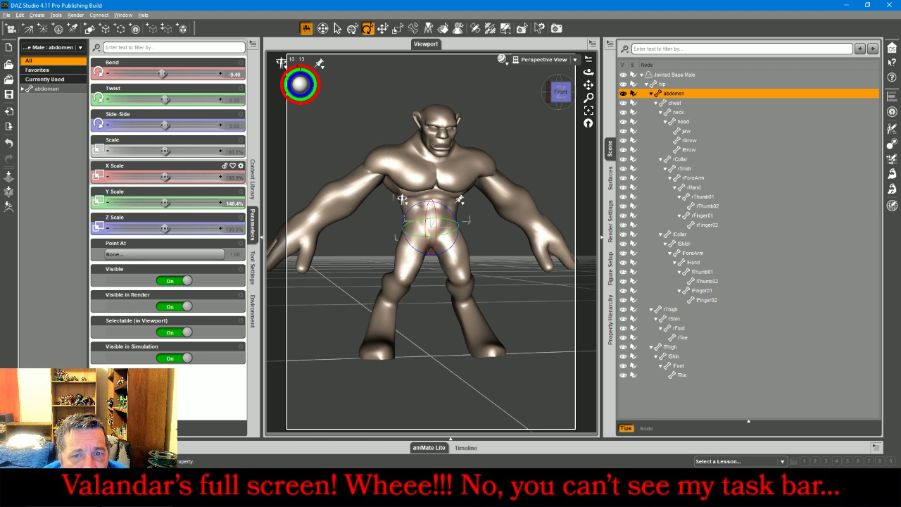
pyautogui.moveTo(166, 177); pyautogui.dragTo(176, 176)
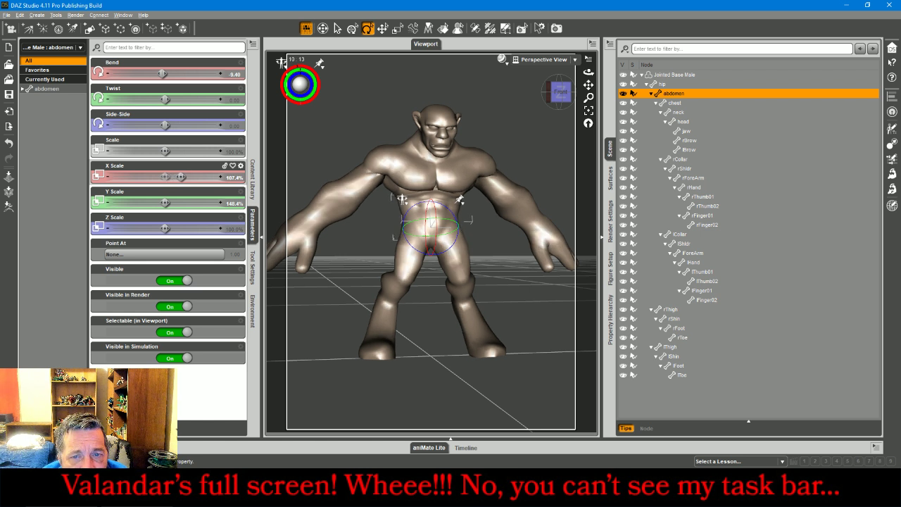
pyautogui.moveTo(182, 176); pyautogui.dragTo(181, 176)
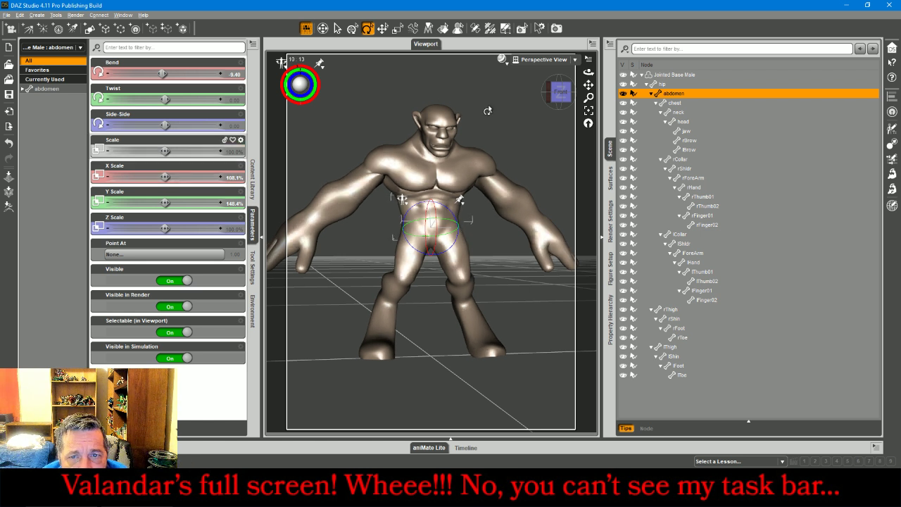
# Bend the head bone slightly back so the face looks forward.
pyautogui.click(435, 119)
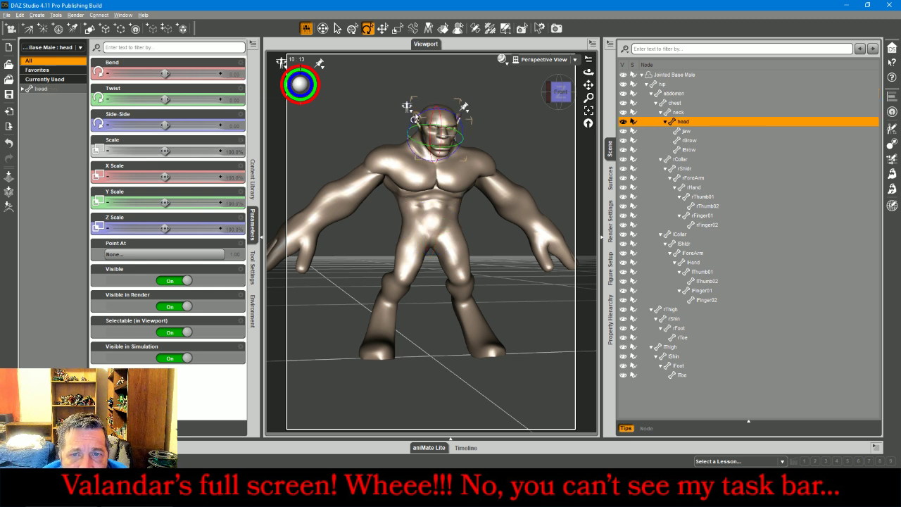
pyautogui.moveTo(437, 117); pyautogui.dragTo(435, 112)
pyautogui.click(533, 136)
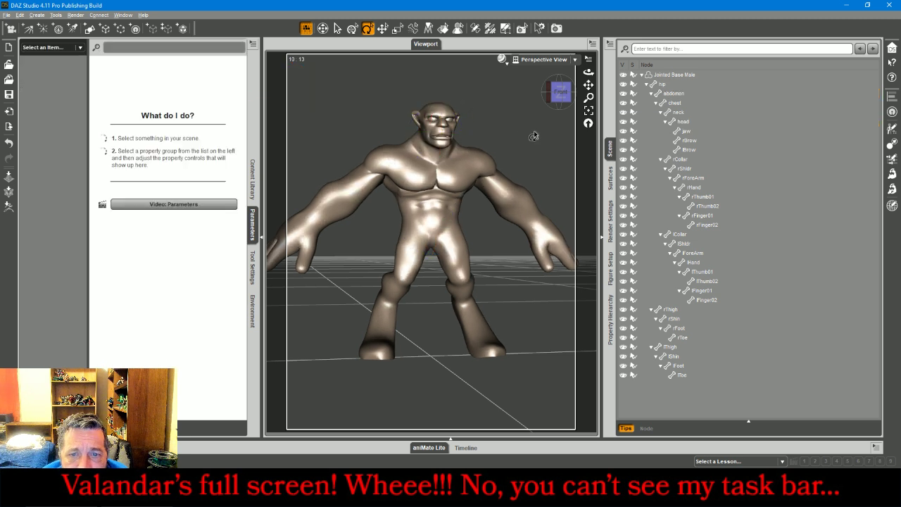
# Rotate the lCollar and rCollar bones together to a Twist of about -19.1.
pyautogui.moveTo(548, 111); pyautogui.dragTo(502, 120)
pyautogui.click(472, 161)
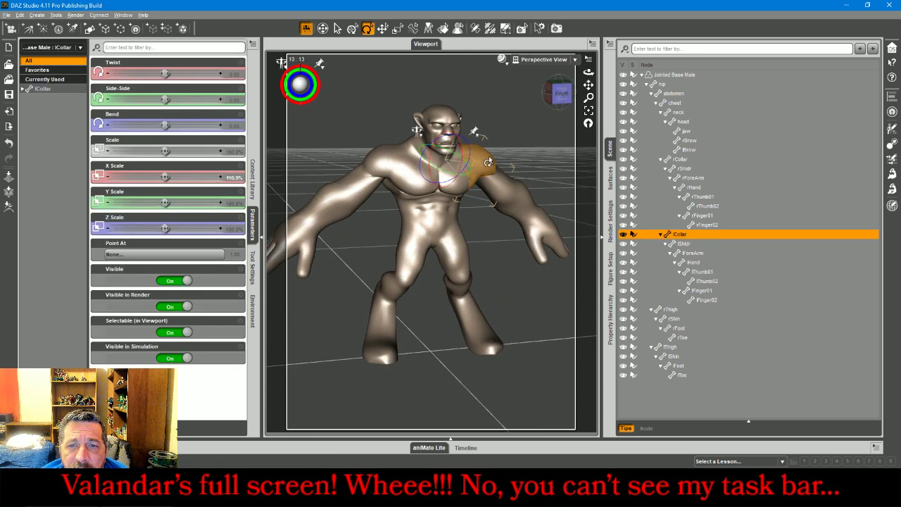
pyautogui.keyDown('ctrl'); pyautogui.click(384, 168); pyautogui.keyUp('ctrl')
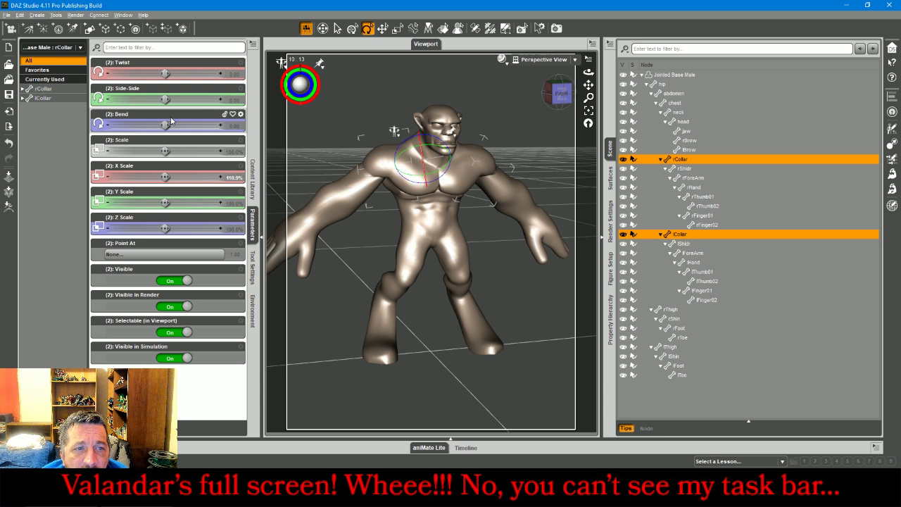
pyautogui.moveTo(165, 74); pyautogui.dragTo(160, 74)
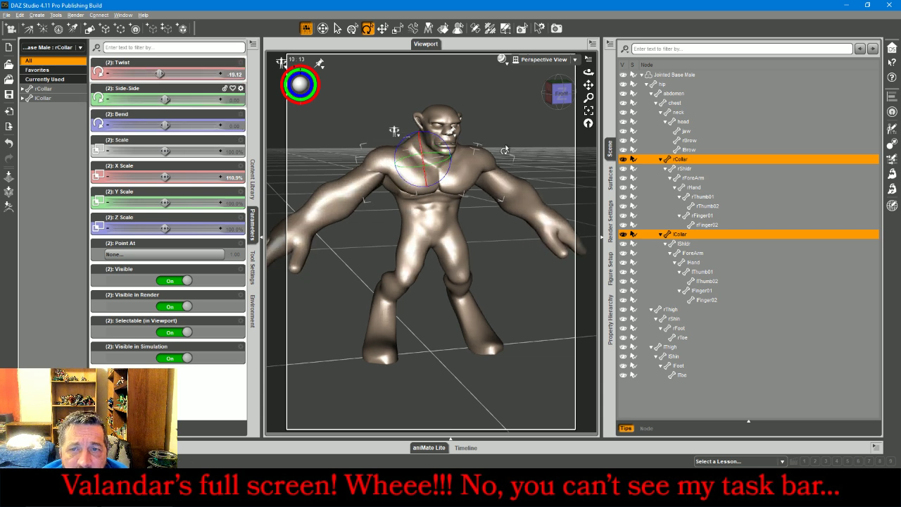
# Rotate the rCollar bone further to a Twist of about -24.7.
pyautogui.moveTo(559, 101); pyautogui.dragTo(610, 103)
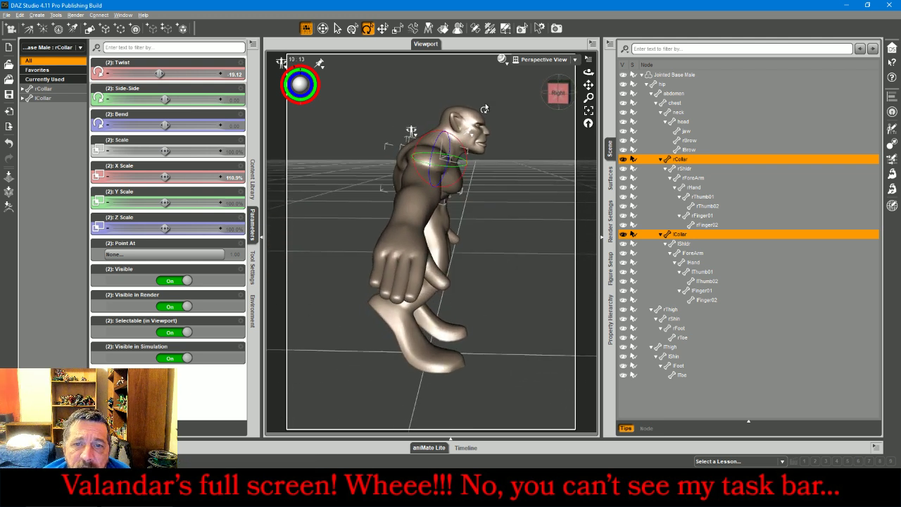
pyautogui.moveTo(425, 136); pyautogui.dragTo(432, 140)
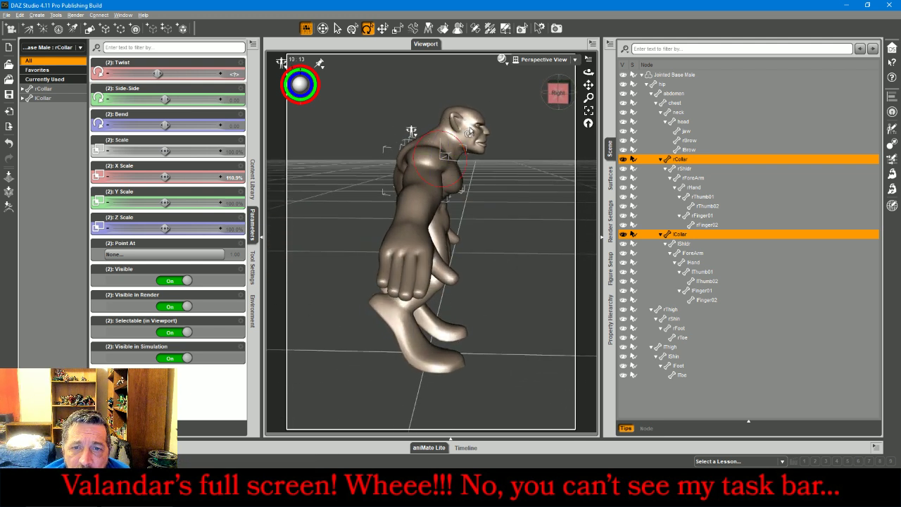
pyautogui.moveTo(558, 93); pyautogui.dragTo(585, 97)
pyautogui.click(550, 150)
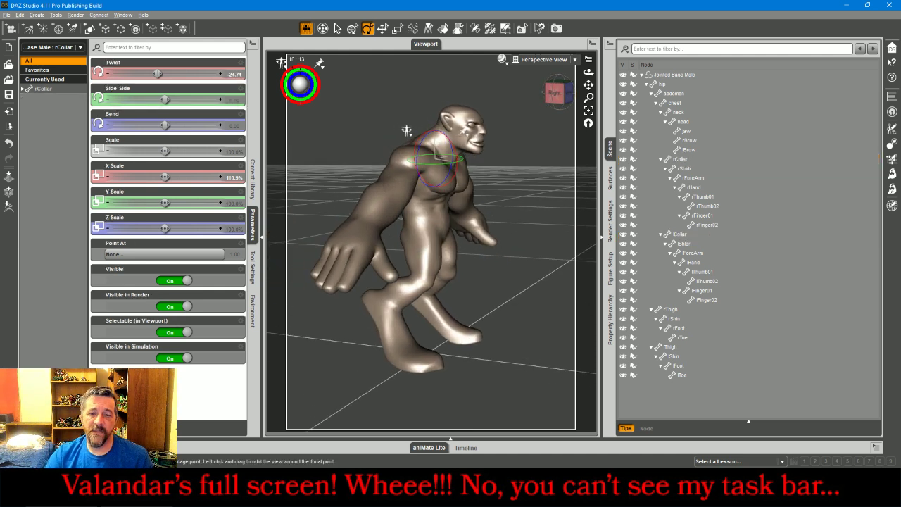
# Pin both the translation and the rotation of the lFoot bone.
pyautogui.click(435, 307)
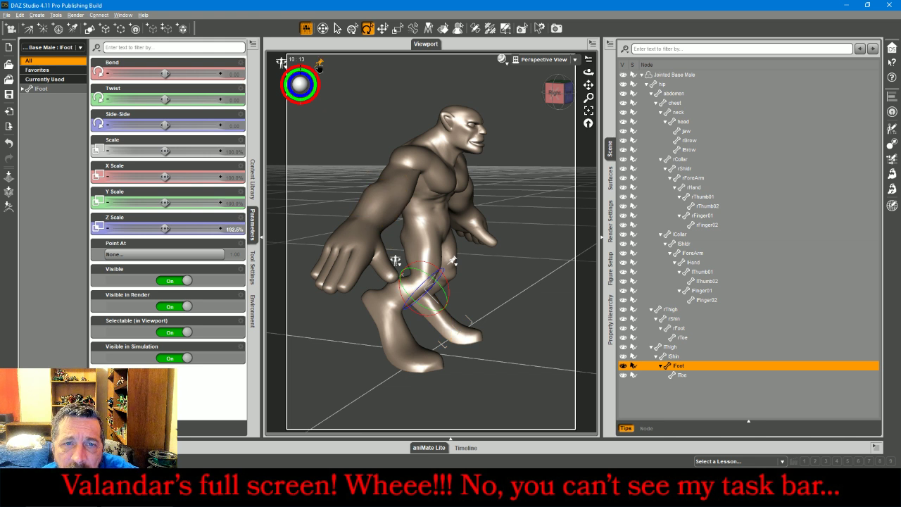
pyautogui.click(318, 68)
pyautogui.click(331, 69)
pyautogui.click(317, 65)
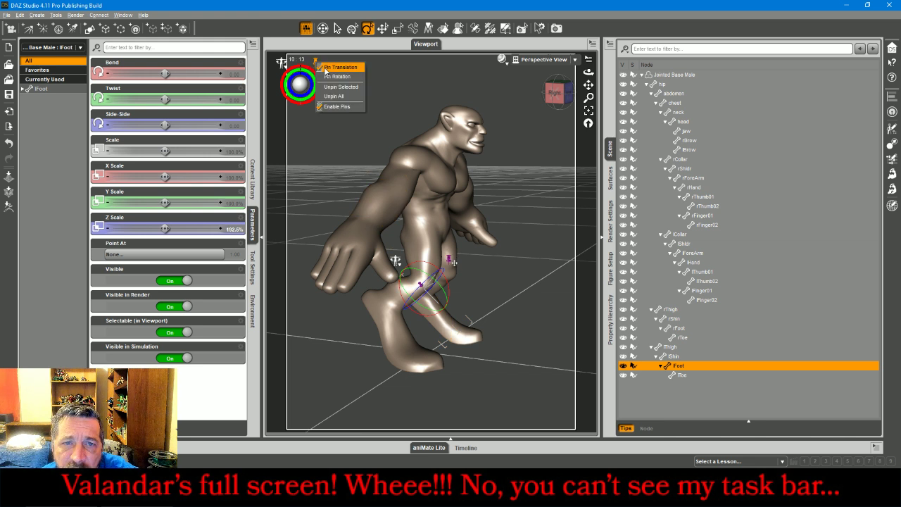
pyautogui.click(331, 76)
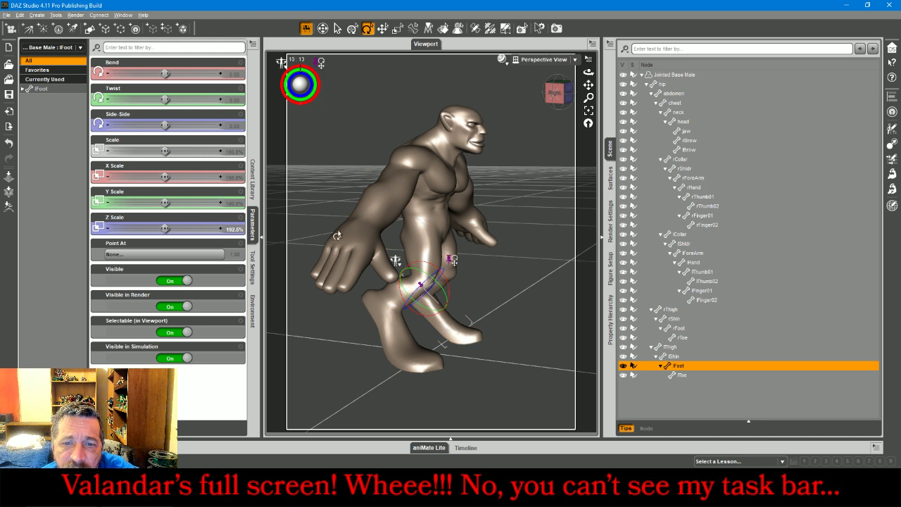
# Pin both the translation and the rotation of the rFoot bone.
pyautogui.click(382, 325)
pyautogui.click(320, 64)
pyautogui.click(324, 67)
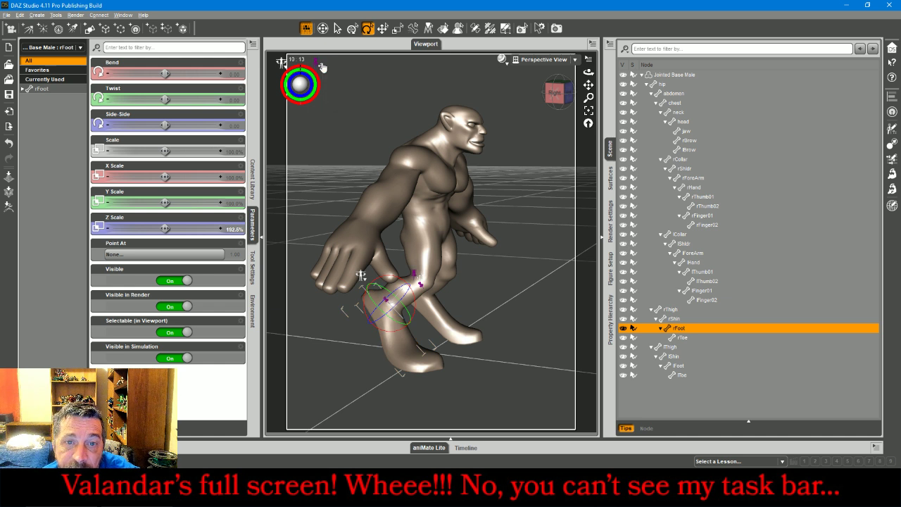
pyautogui.click(316, 65)
pyautogui.click(329, 85)
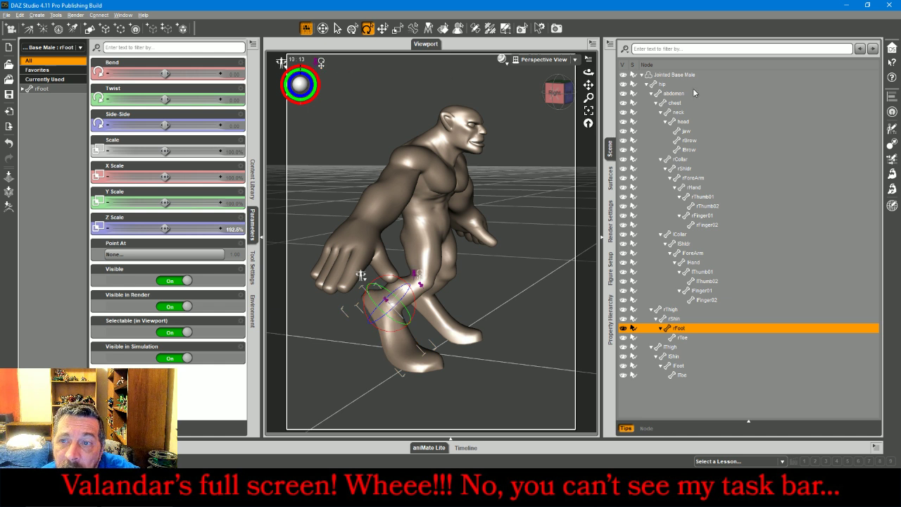
# Move the hip bone backward to a Z Translate of about -1.36 while the feet stay pinned.
pyautogui.click(668, 85)
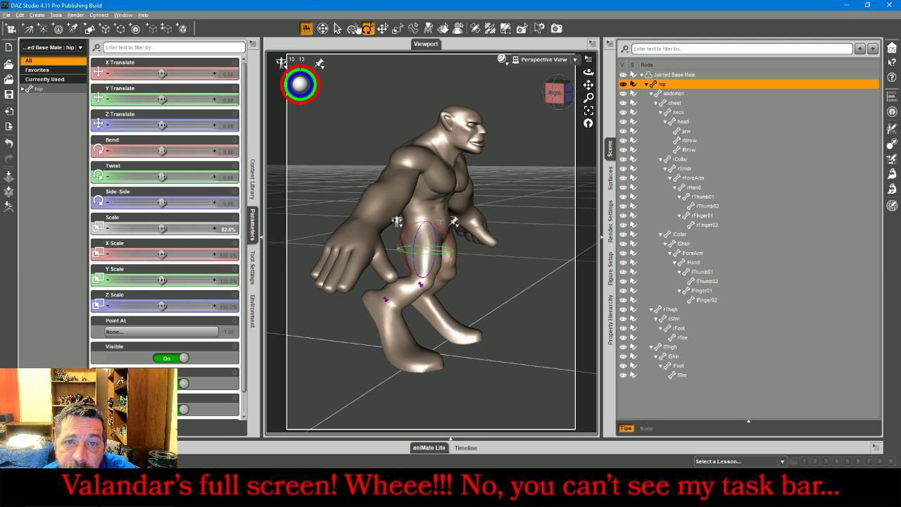
pyautogui.click(382, 29)
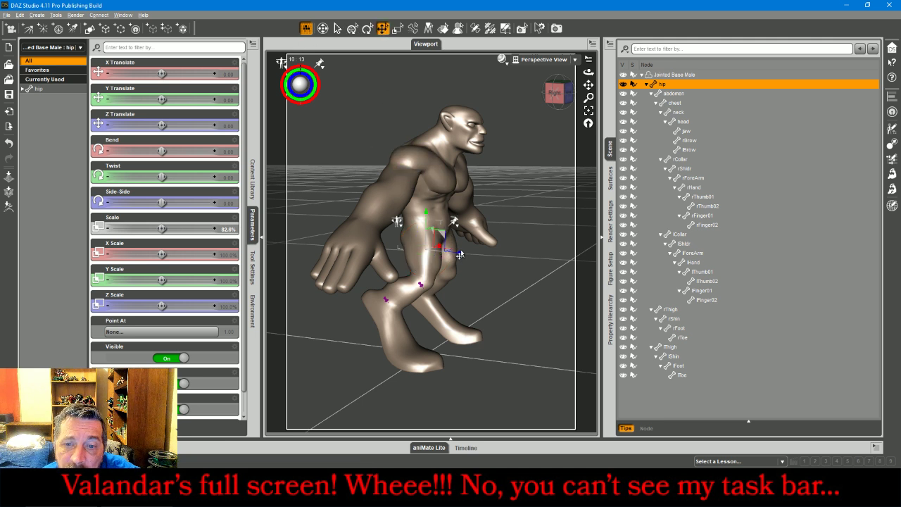
pyautogui.moveTo(459, 257); pyautogui.dragTo(451, 257)
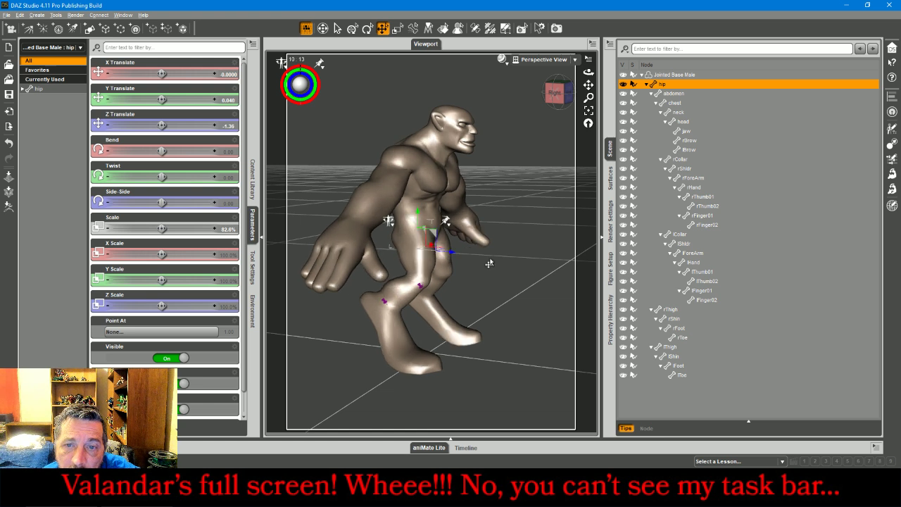
pyautogui.moveTo(555, 93)
pyautogui.mouseDown()
pyautogui.moveTo(522, 93)
pyautogui.moveTo(577, 108)
pyautogui.moveTo(566, 100)
pyautogui.moveTo(551, 105)
pyautogui.mouseUp()
pyautogui.click(523, 118)
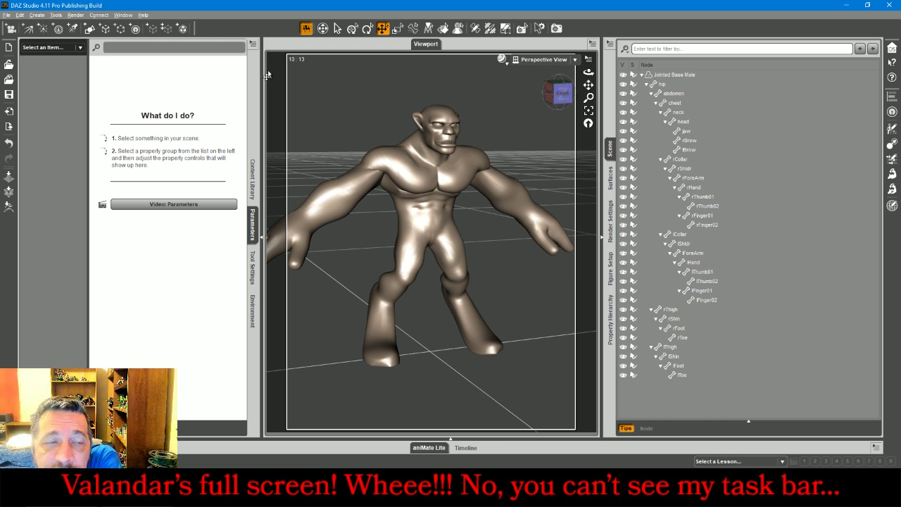
# Load the zzHeightMeasure prop from the MiniatureBaseGeo content into the scene.
pyautogui.click(6, 15)
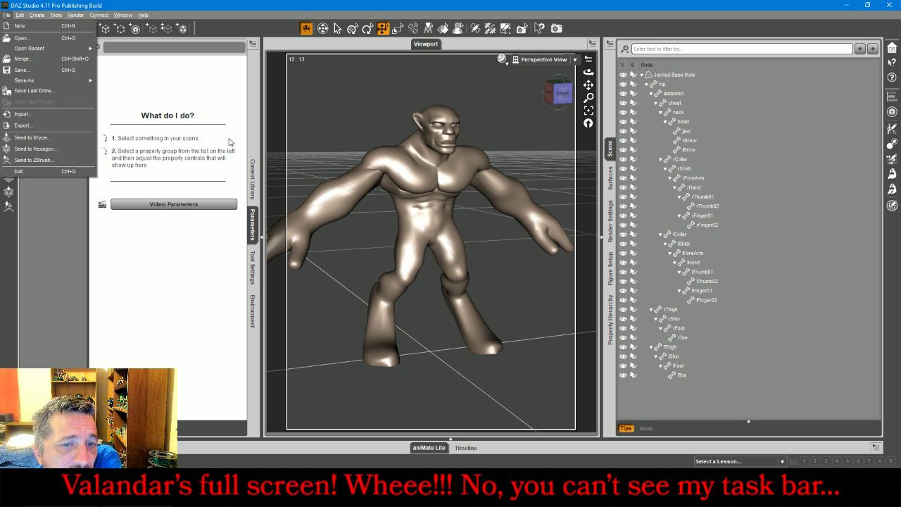
pyautogui.click(252, 180)
pyautogui.scroll(-5, 227, 298)
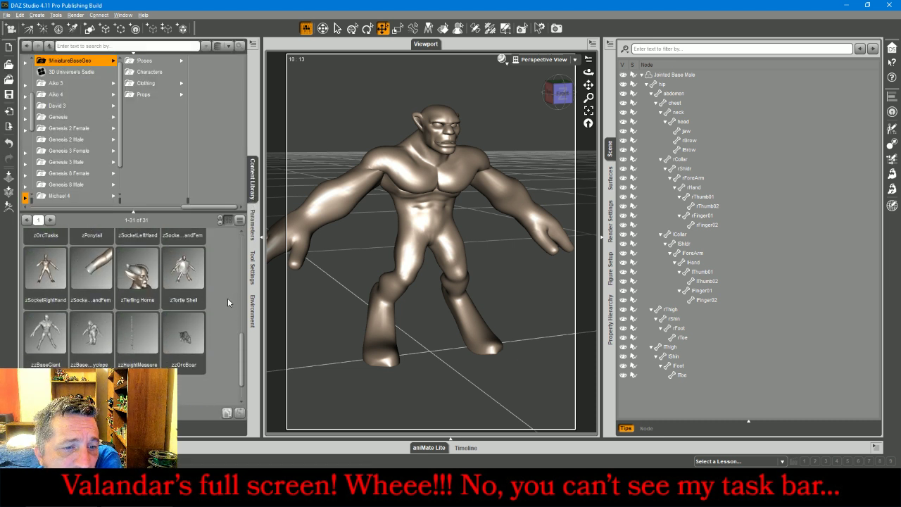
pyautogui.scroll(-1, 227, 298)
pyautogui.doubleClick(138, 304)
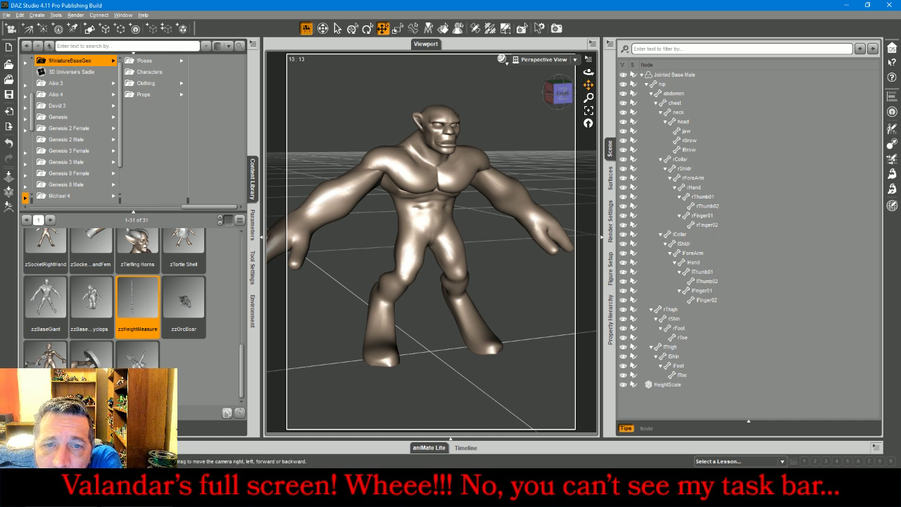
# Scale the whole Jointed Base Male figure up against the height measure and delete the HeightScale prop.
pyautogui.moveTo(589, 85); pyautogui.dragTo(697, 98)
pyautogui.moveTo(589, 97); pyautogui.dragTo(588, 186)
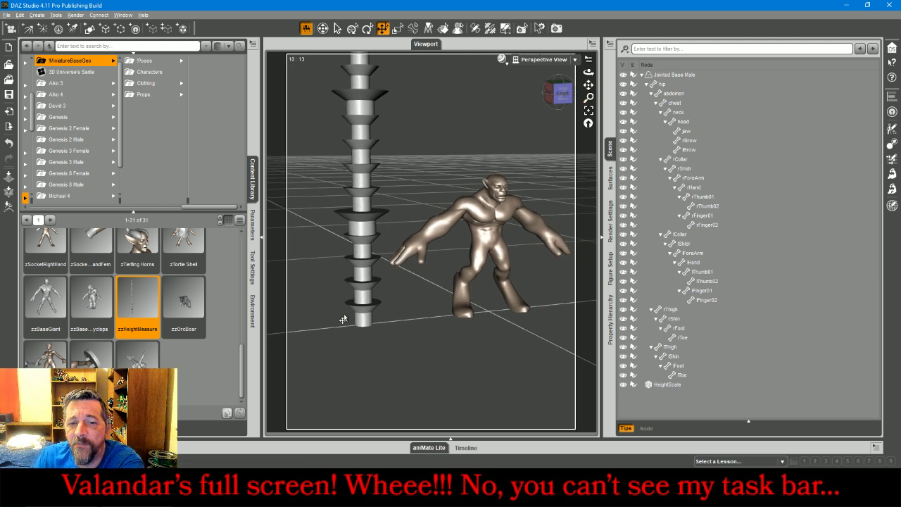
pyautogui.click(371, 312)
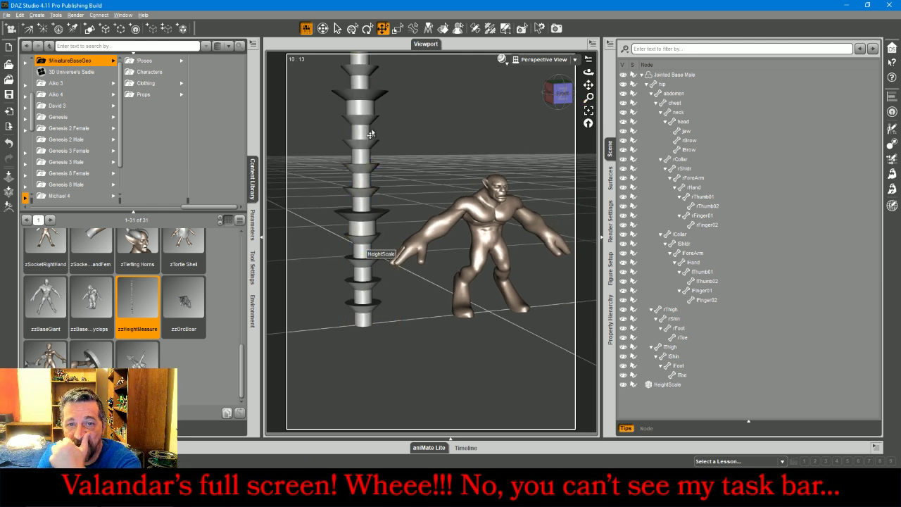
pyautogui.click(669, 76)
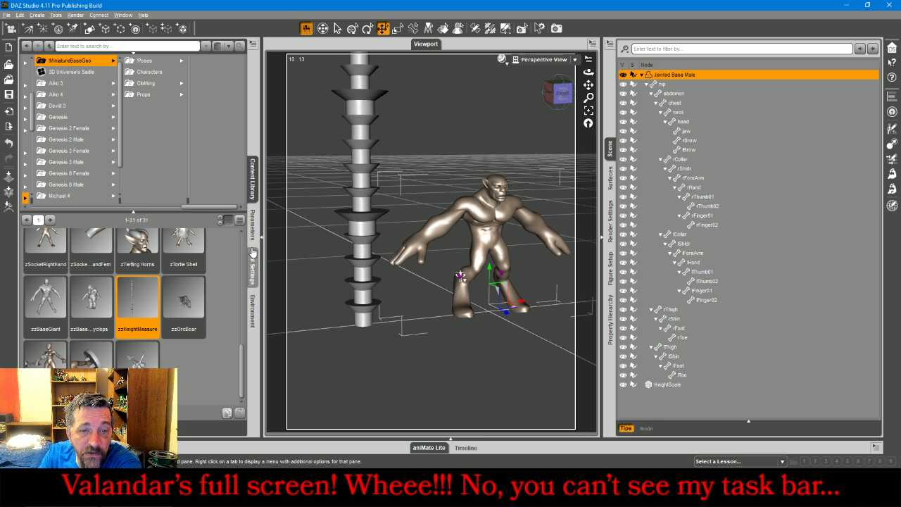
pyautogui.click(252, 224)
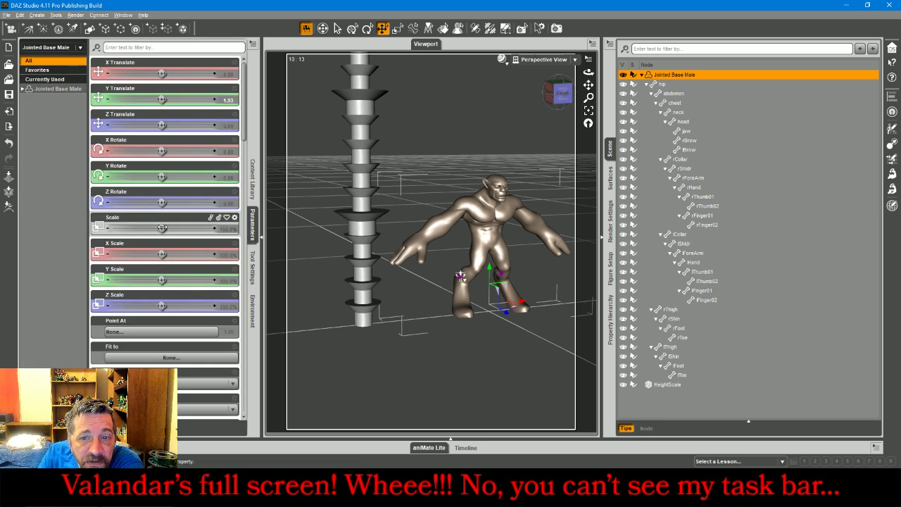
pyautogui.moveTo(162, 228); pyautogui.dragTo(184, 228)
pyautogui.click(355, 115)
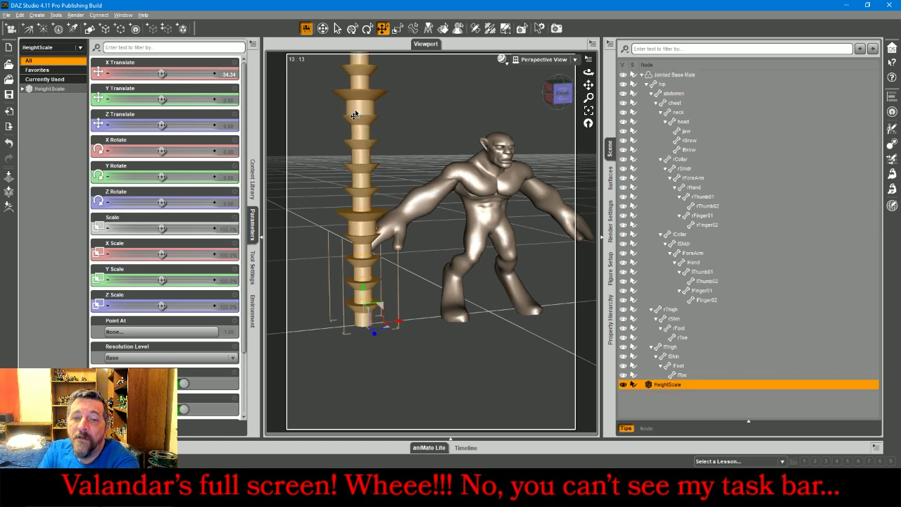
pyautogui.press('Delete')
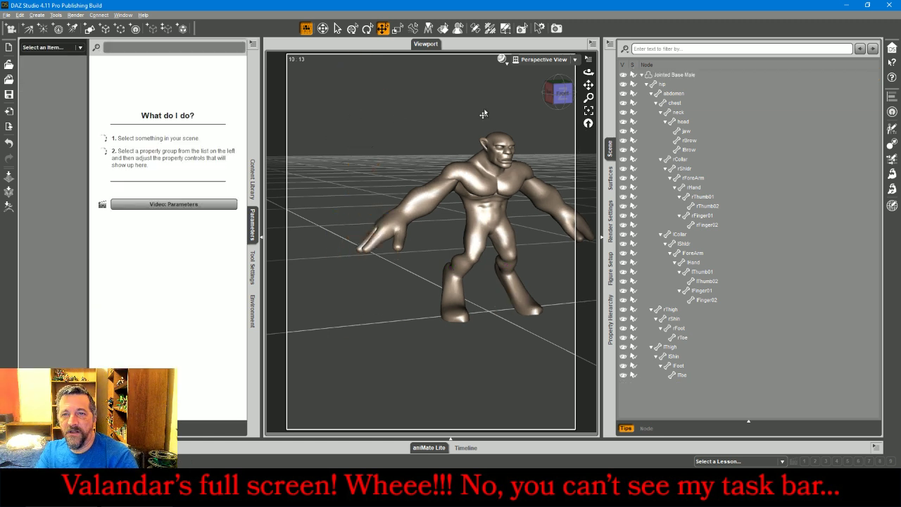
# Examine the enlarged figure's stance and proportions from the front, side and three-quarter views.
pyautogui.click(560, 93)
pyautogui.moveTo(589, 72); pyautogui.dragTo(631, 80)
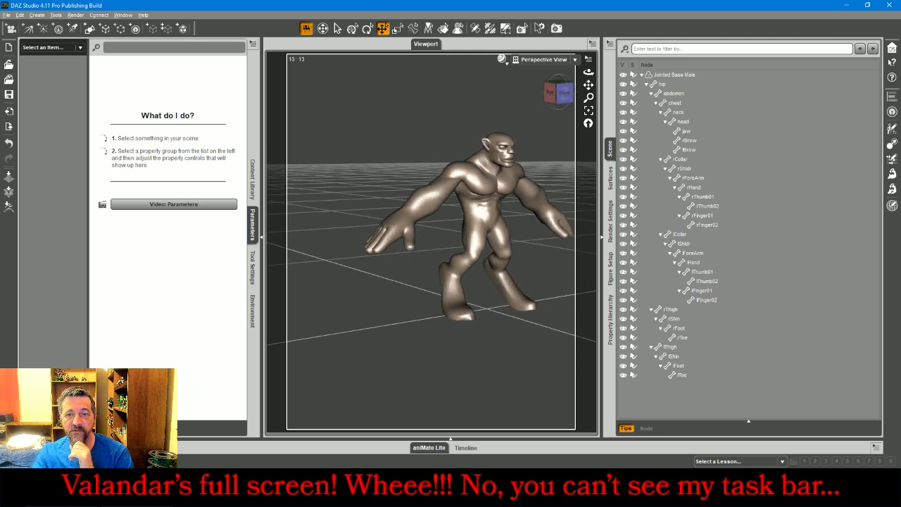
pyautogui.click(558, 100)
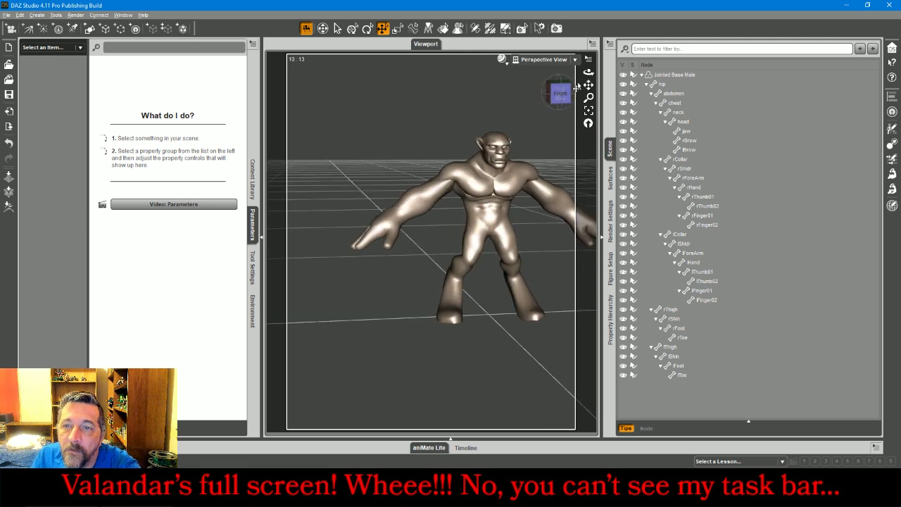
pyautogui.click(589, 110)
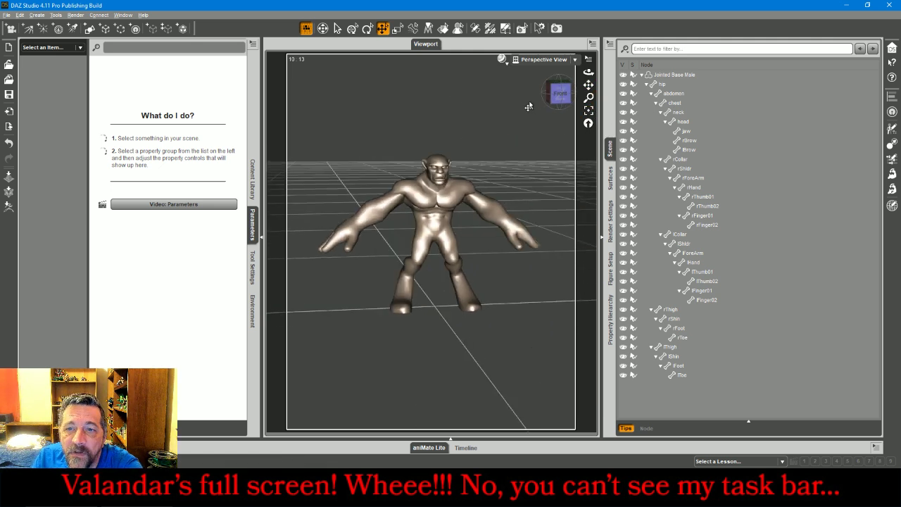
pyautogui.click(557, 92)
pyautogui.click(556, 92)
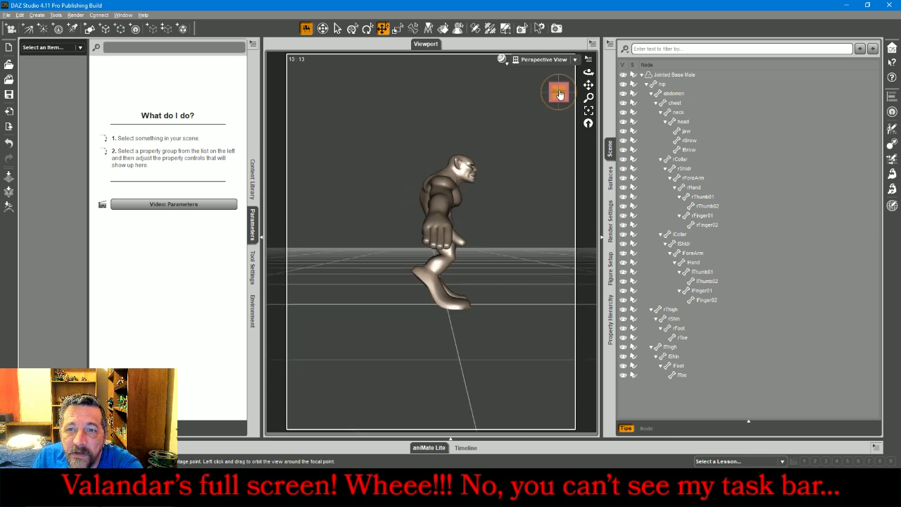
pyautogui.moveTo(589, 72); pyautogui.dragTo(564, 73)
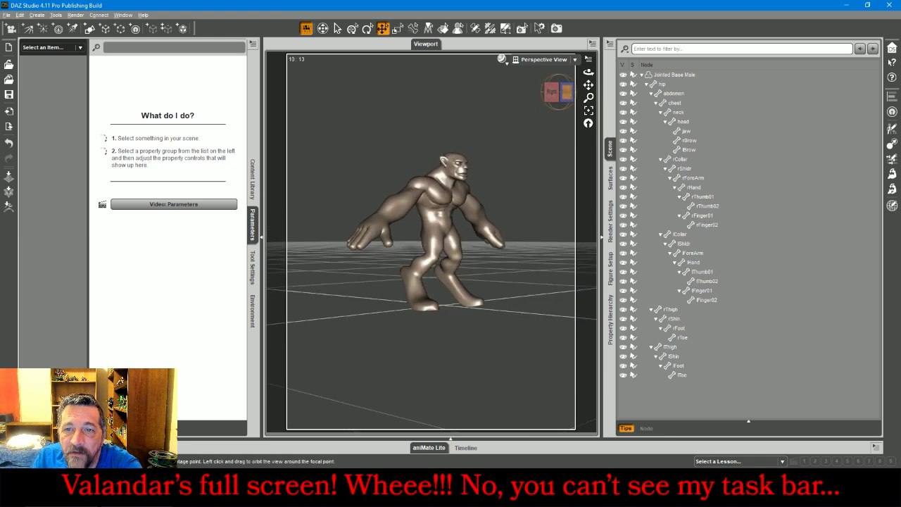
pyautogui.click(569, 95)
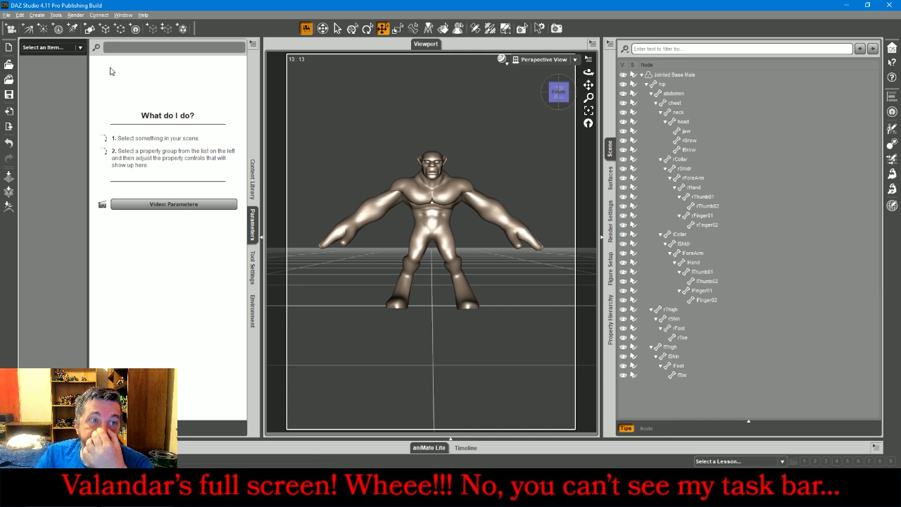
# Show the files in the Bases folder as a list and import BaseFlat_000.obj into the scene.
pyautogui.click(6, 15)
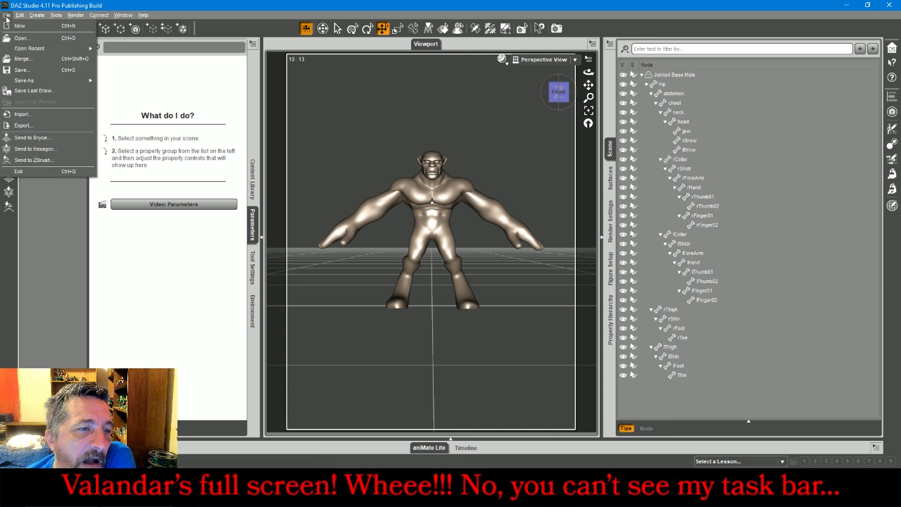
pyautogui.click(49, 116)
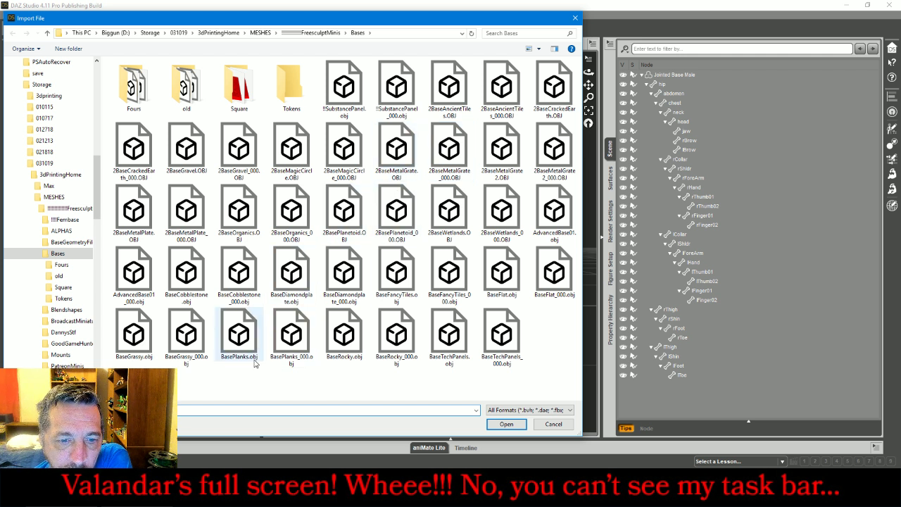
pyautogui.rightClick(243, 389)
pyautogui.moveTo(226, 300)
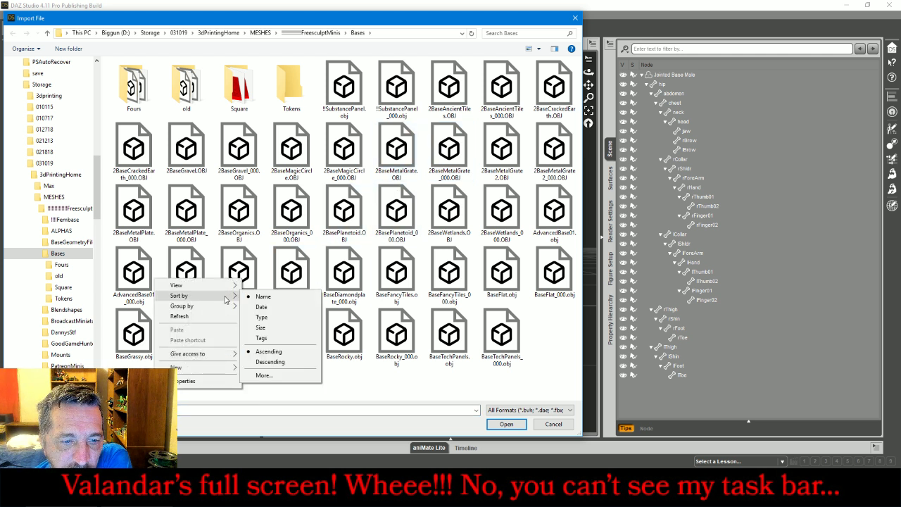
pyautogui.moveTo(177, 288)
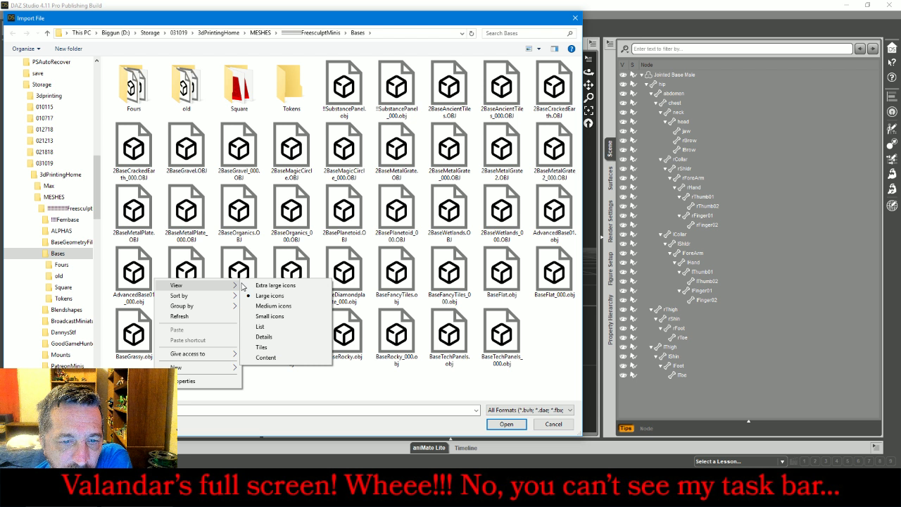
pyautogui.click(270, 328)
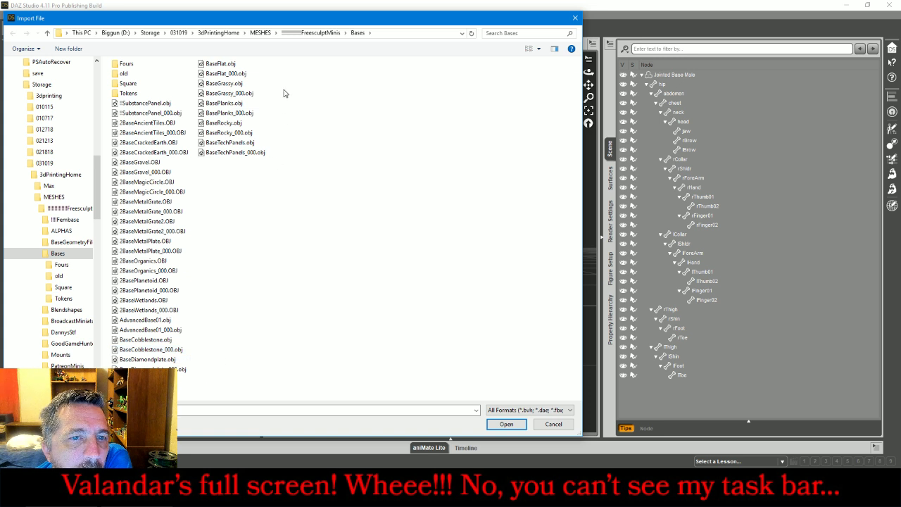
pyautogui.click(226, 73)
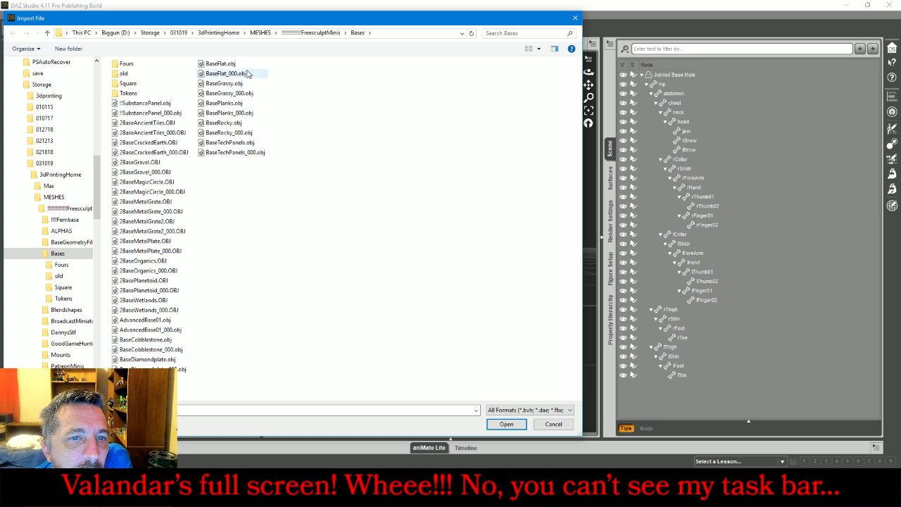
pyautogui.click(507, 424)
pyautogui.click(491, 368)
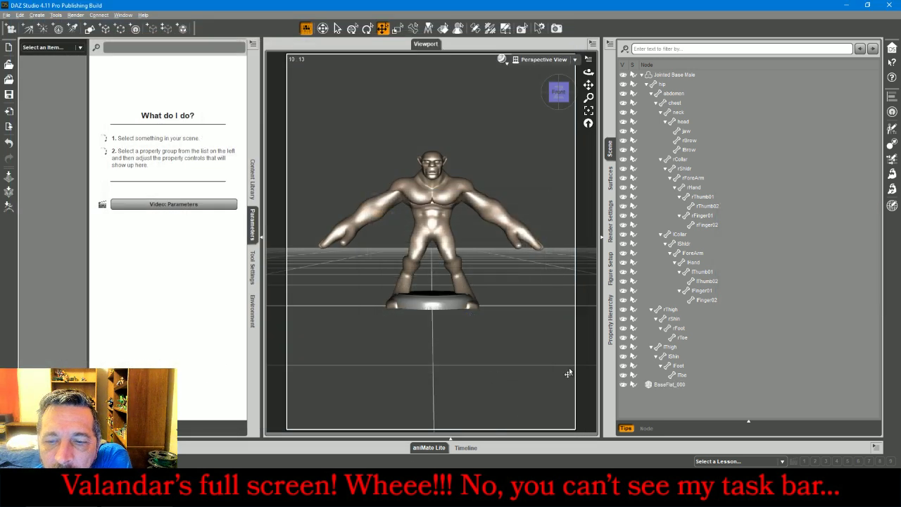
# Widen the BaseFlat_000 base, trying an X Scale of 200% and settling on 180%.
pyautogui.click(671, 384)
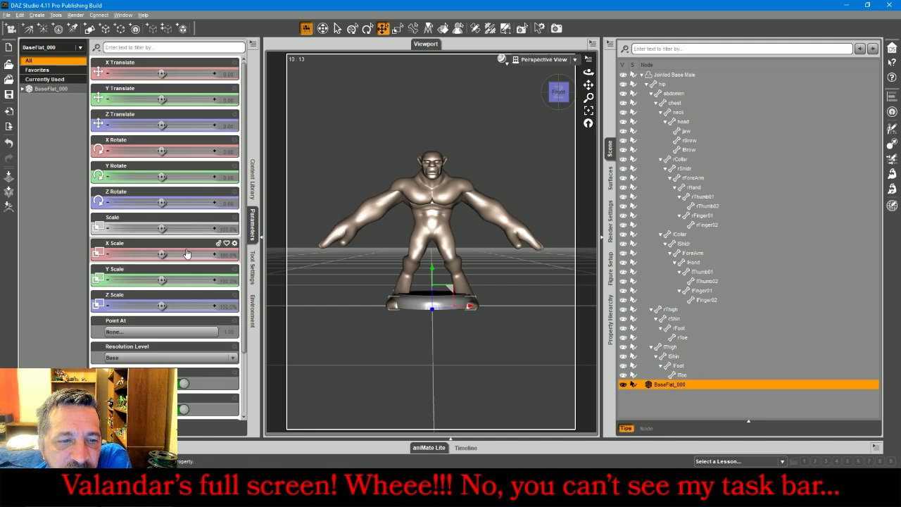
pyautogui.moveTo(560, 100); pyautogui.dragTo(533, 105)
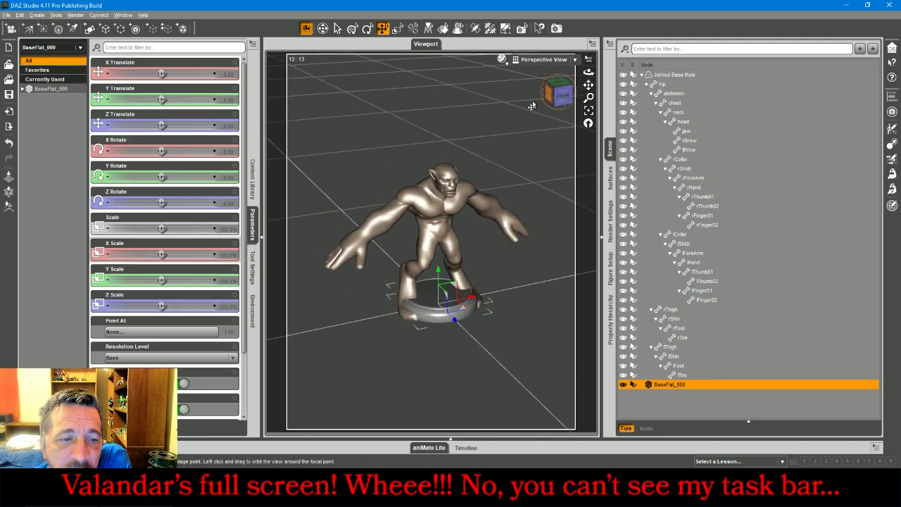
pyautogui.click(224, 257)
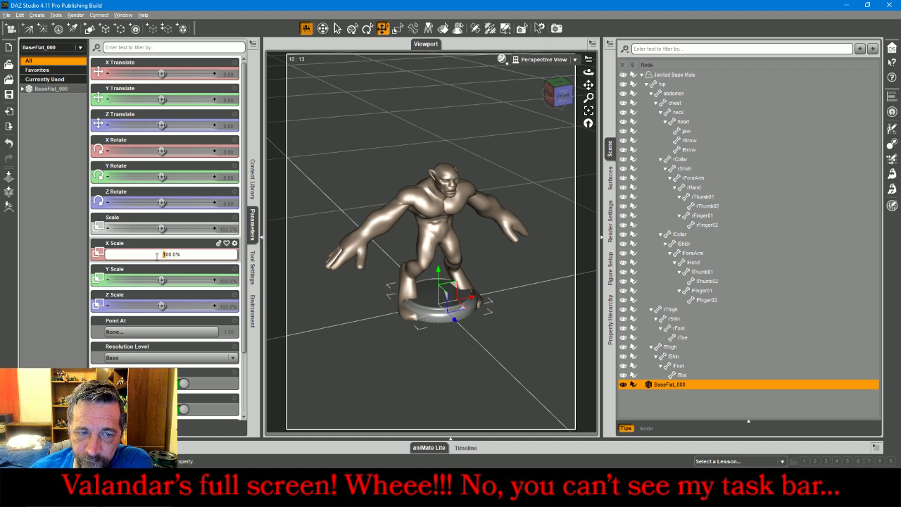
pyautogui.write('2')
pyautogui.press('Return')
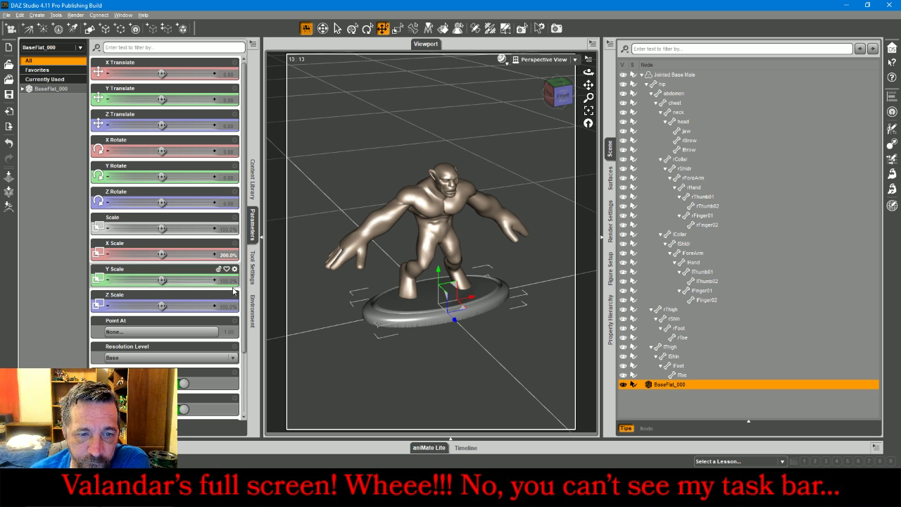
pyautogui.click(192, 256)
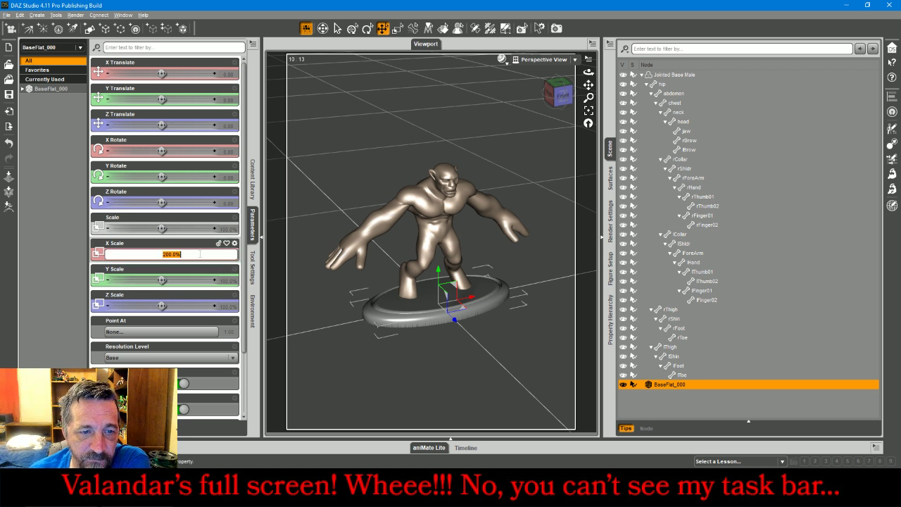
pyautogui.press('Return')
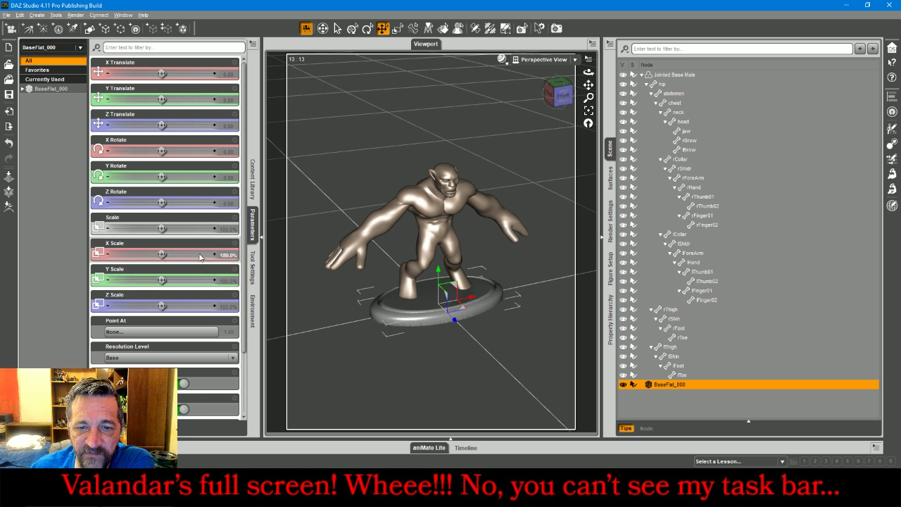
# Set the BaseFlat_000 base's Z Scale to 180%.
pyautogui.click(228, 285)
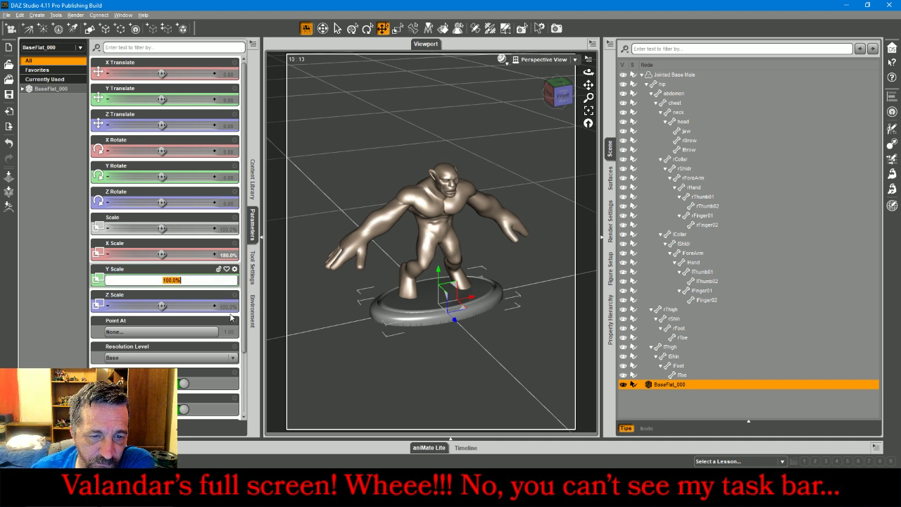
pyautogui.click(230, 308)
pyautogui.write('18')
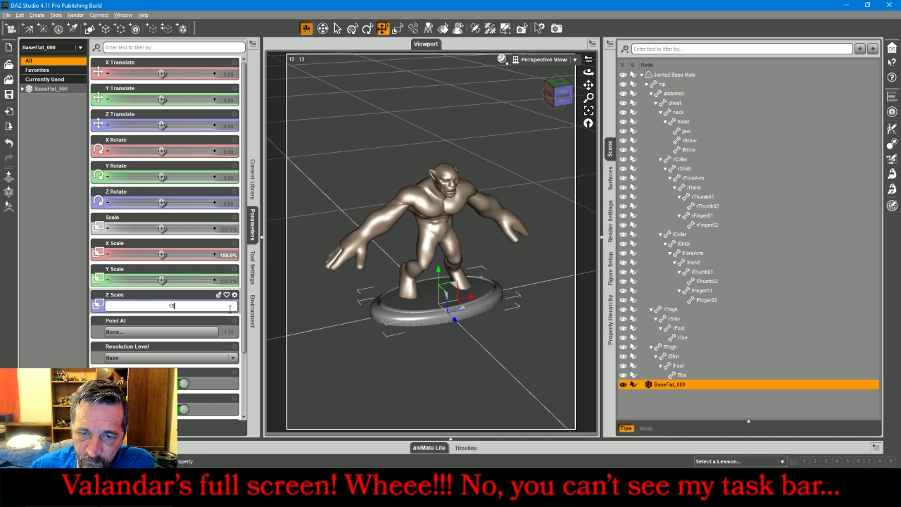
pyautogui.write('0')
pyautogui.press('Return')
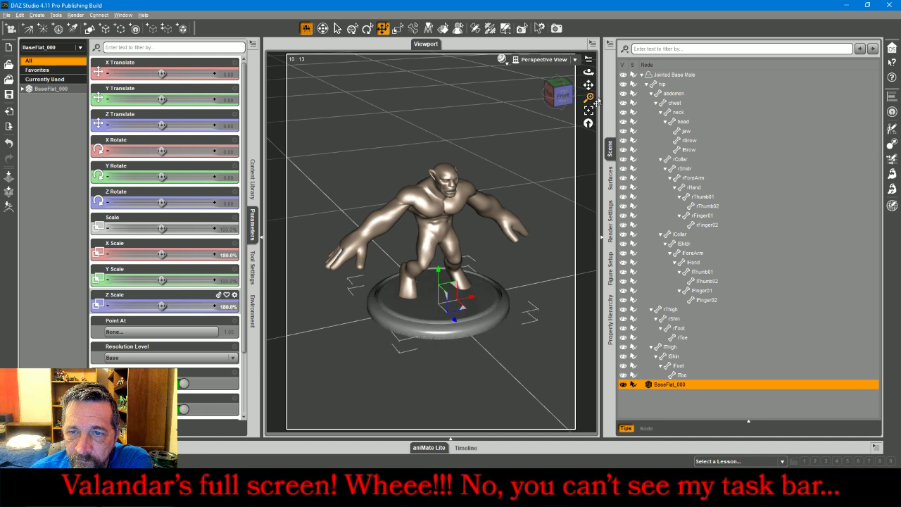
# Lower the BaseFlat_000 base beneath the figure's feet to a Y Translate of -3.92, fine-tuning it in the Front View.
pyautogui.moveTo(565, 96)
pyautogui.mouseDown()
pyautogui.moveTo(560, 86)
pyautogui.moveTo(558, 112)
pyautogui.mouseUp()
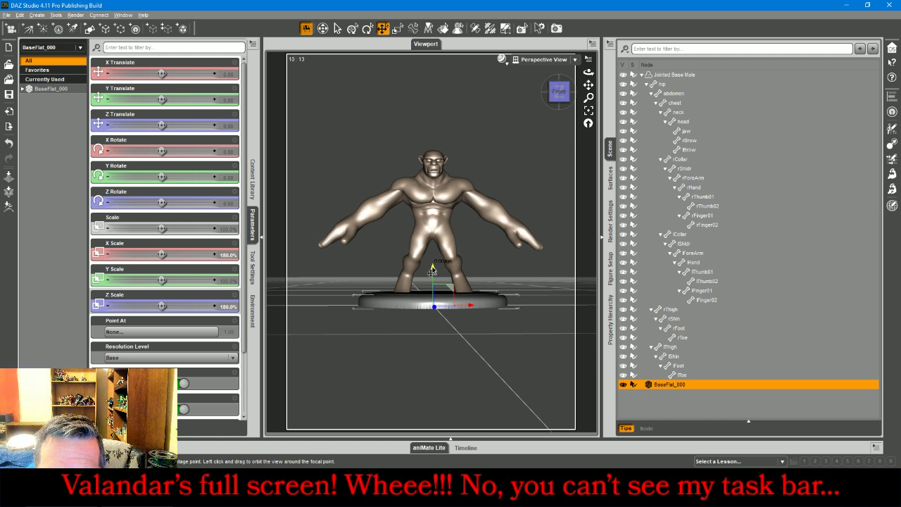
pyautogui.moveTo(431, 271); pyautogui.dragTo(433, 280)
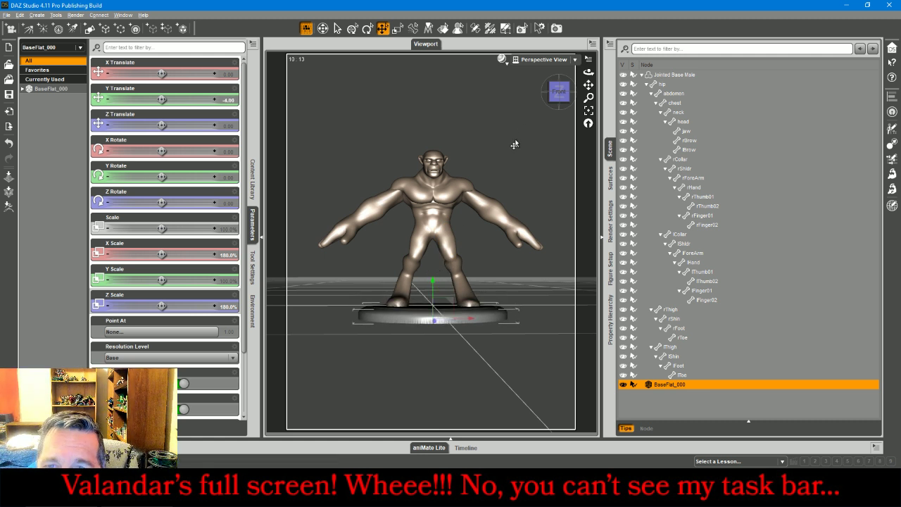
pyautogui.click(546, 60)
pyautogui.click(542, 76)
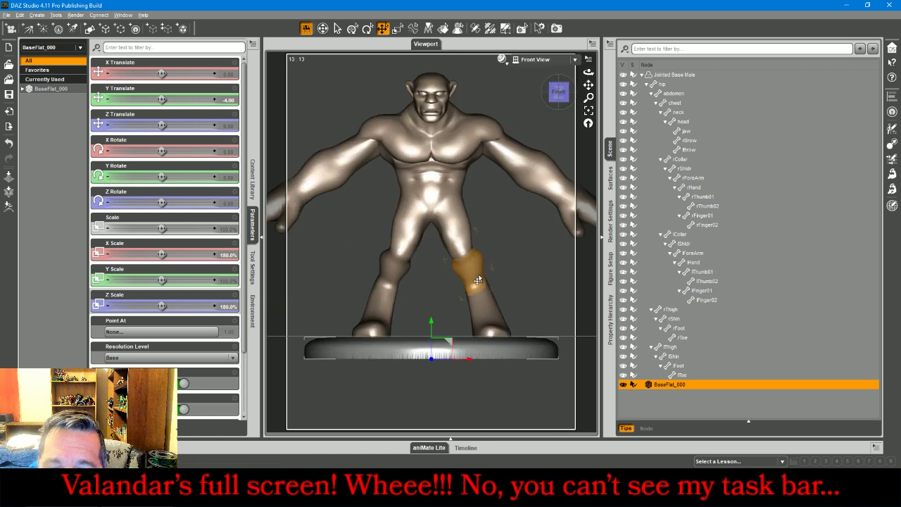
pyautogui.moveTo(429, 326); pyautogui.dragTo(438, 326)
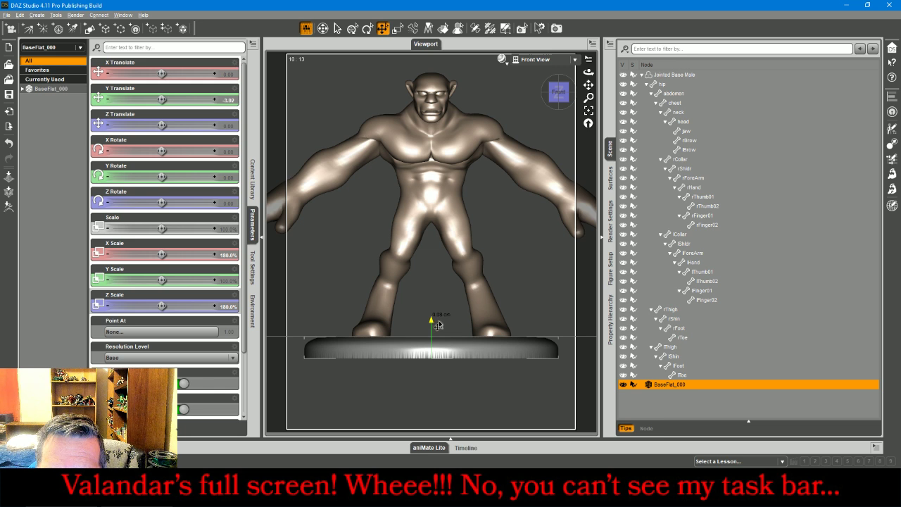
pyautogui.click(539, 60)
pyautogui.click(541, 63)
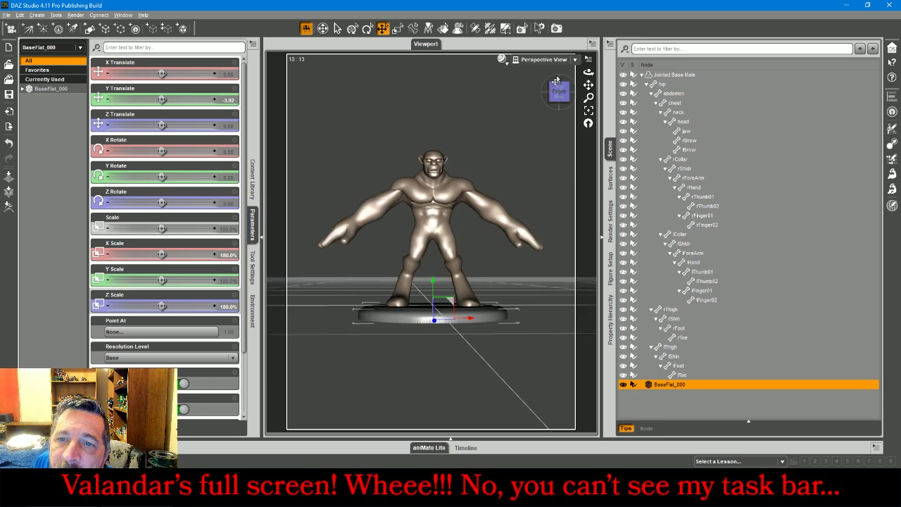
# Hide the BaseFlat_000 base in the scene and clear the selection.
pyautogui.moveTo(559, 92); pyautogui.dragTo(569, 114)
pyautogui.click(623, 385)
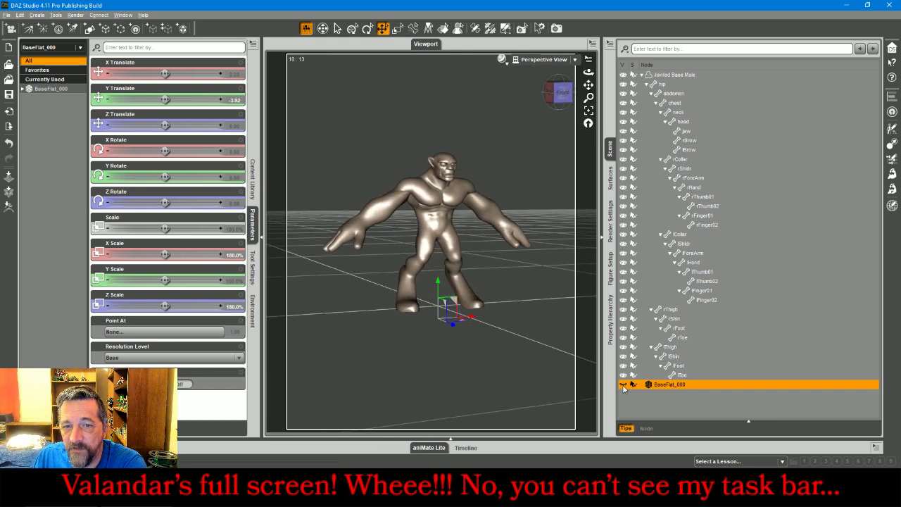
pyautogui.click(536, 136)
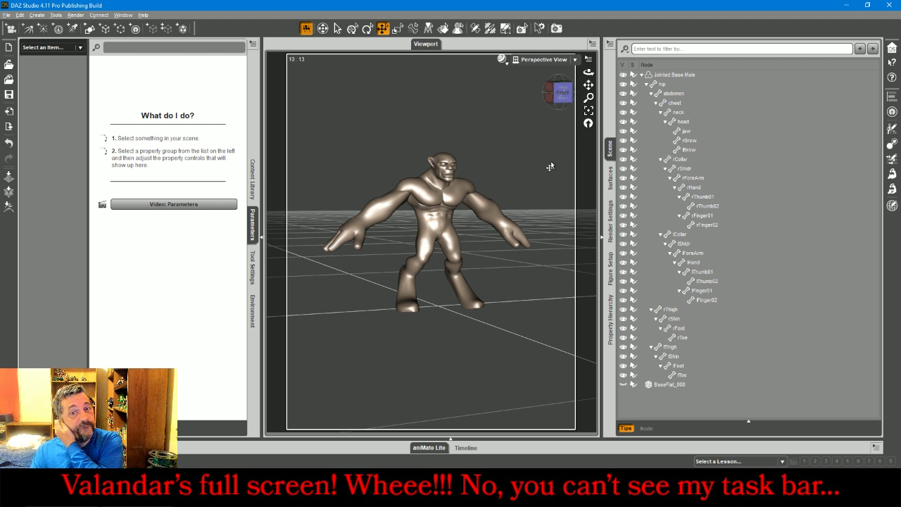
# Switch to the YouTube live chat in Firefox and read the viewers' comments on the stream.
pyautogui.hotkey('alt', 'Tab')
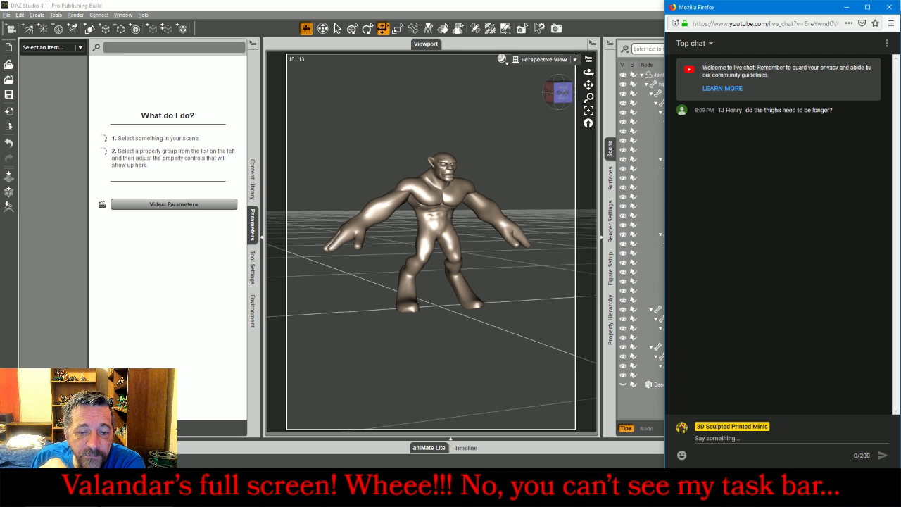
pyautogui.hotkey('alt', 'Tab')
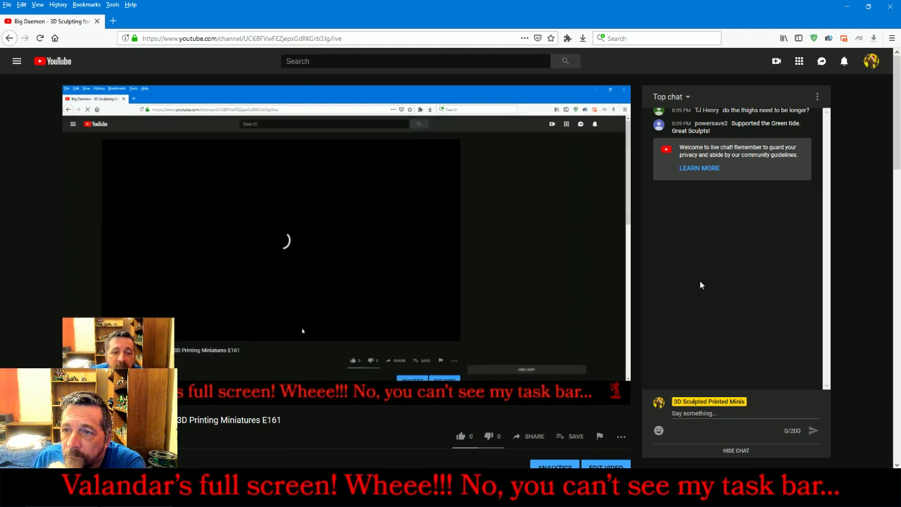
pyautogui.click(314, 495)
pyautogui.click(380, 475)
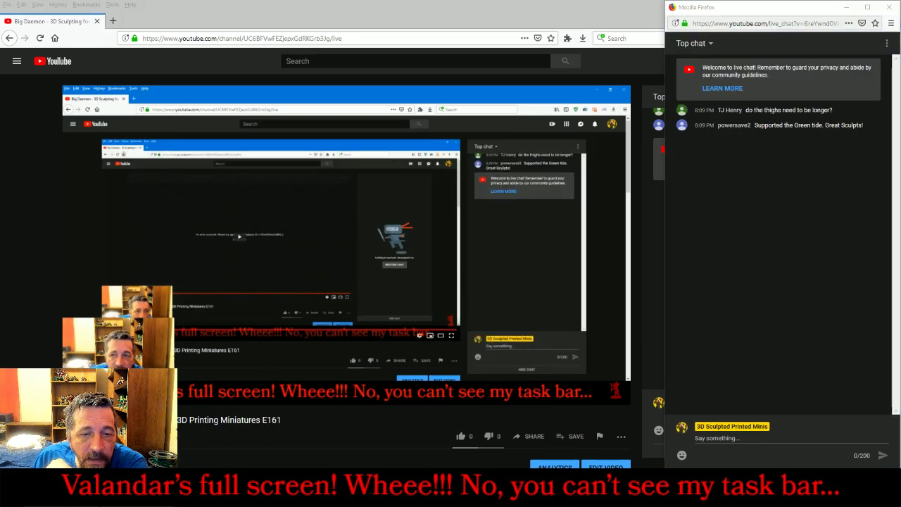
pyautogui.hotkey('alt', 'Tab')
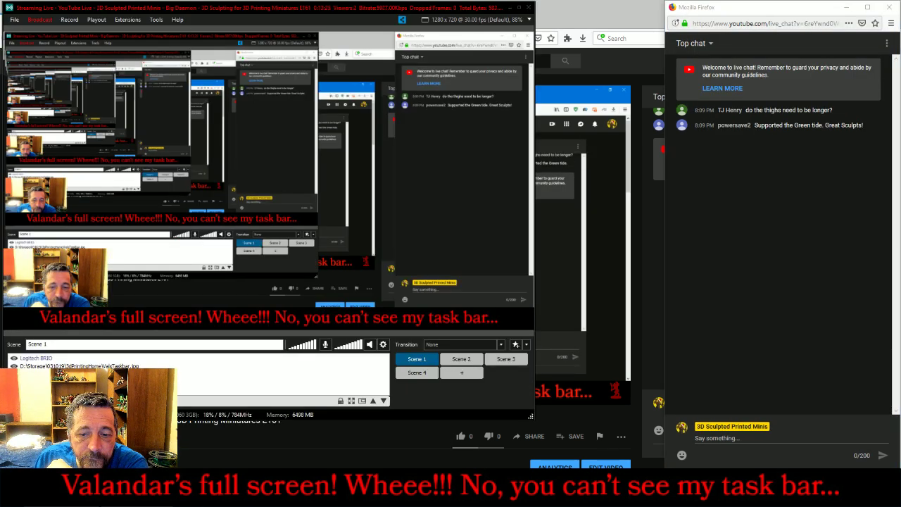
# Close VideoIntoBasetext.txt in Notepad without saving its changes and bring the live chat back up.
pyautogui.hotkey('alt', 'Tab')
pyautogui.hotkey('alt', 'Tab')
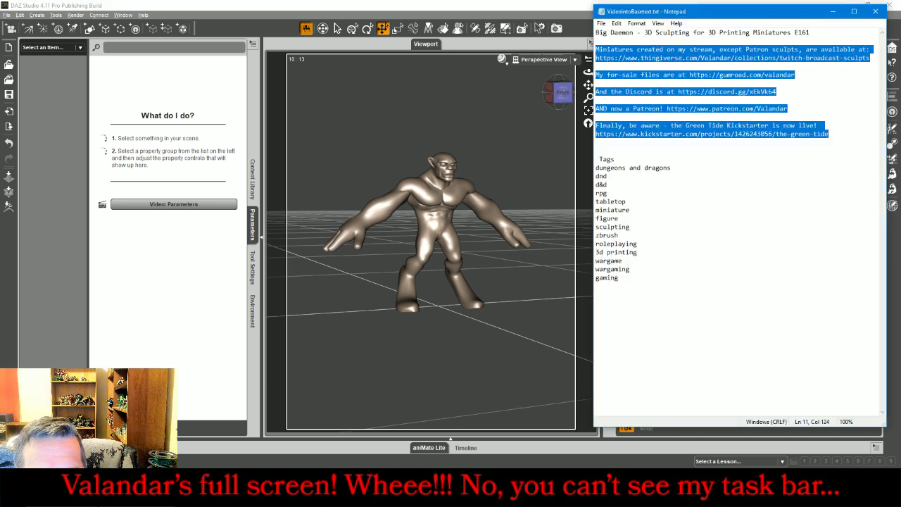
pyautogui.click(405, 496)
pyautogui.click(405, 496)
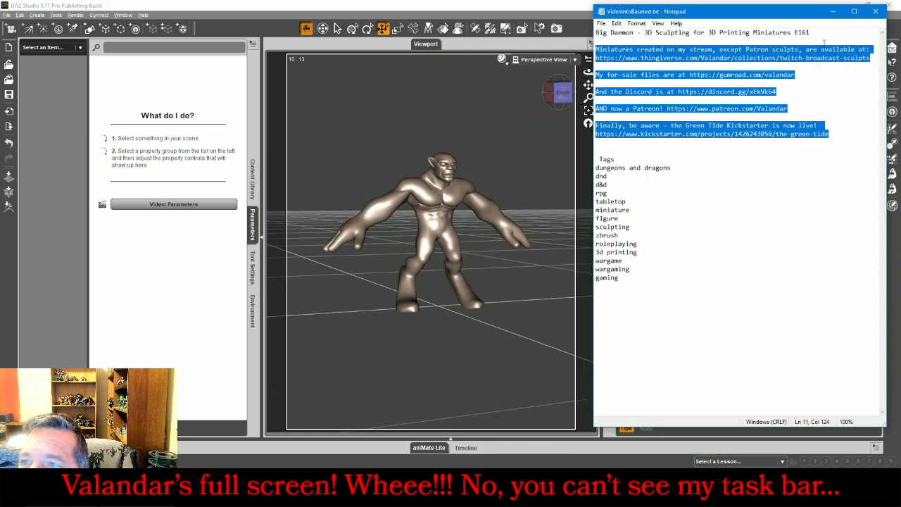
pyautogui.click(873, 11)
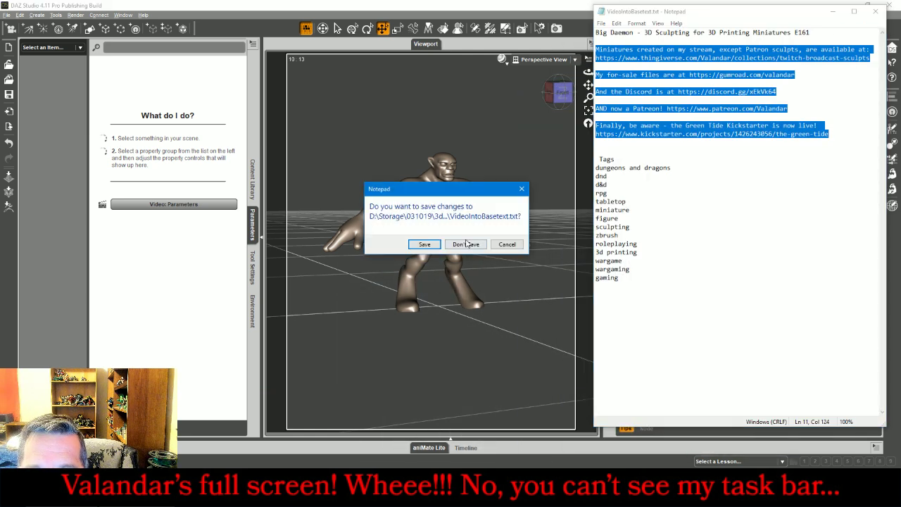
pyautogui.click(466, 244)
pyautogui.click(422, 497)
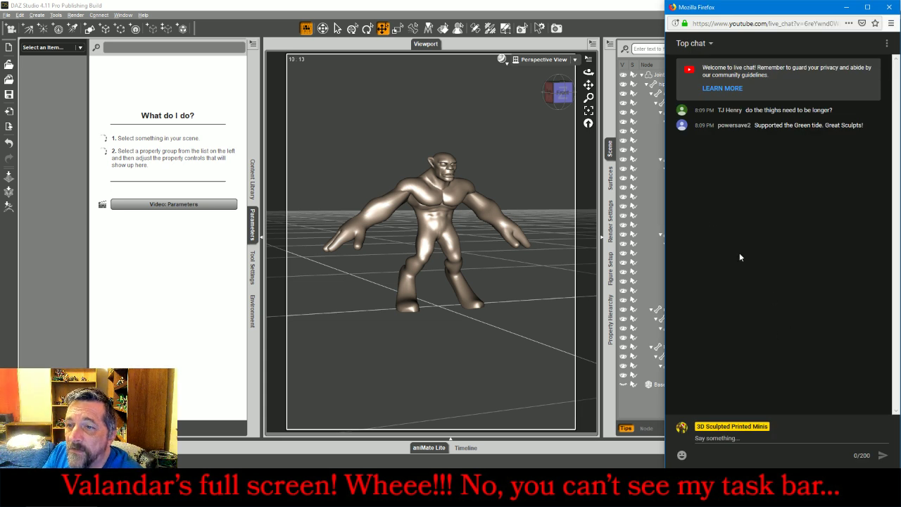
# Return to DAZ Studio, clear the figure's pins and shorten both shins, rShin and lShin, to a Y Scale of 71.4%.
pyautogui.moveTo(553, 93); pyautogui.dragTo(598, 83)
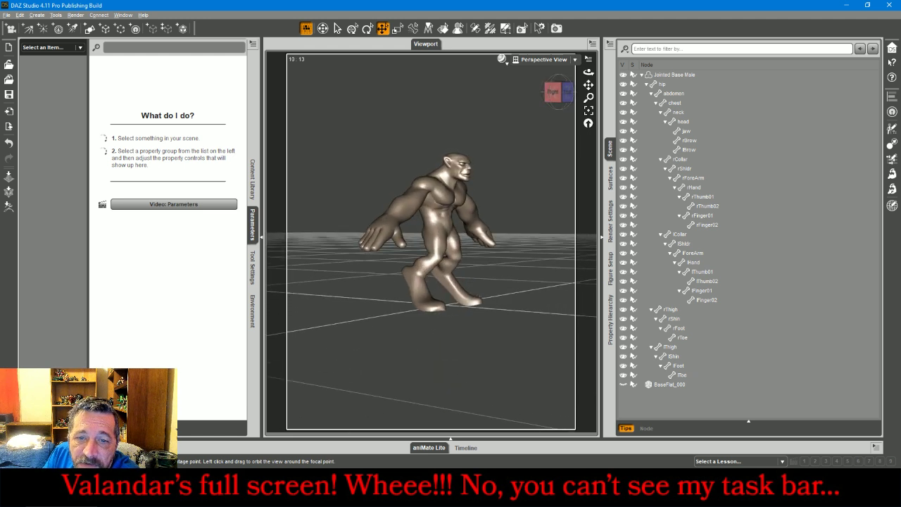
pyautogui.click(455, 272)
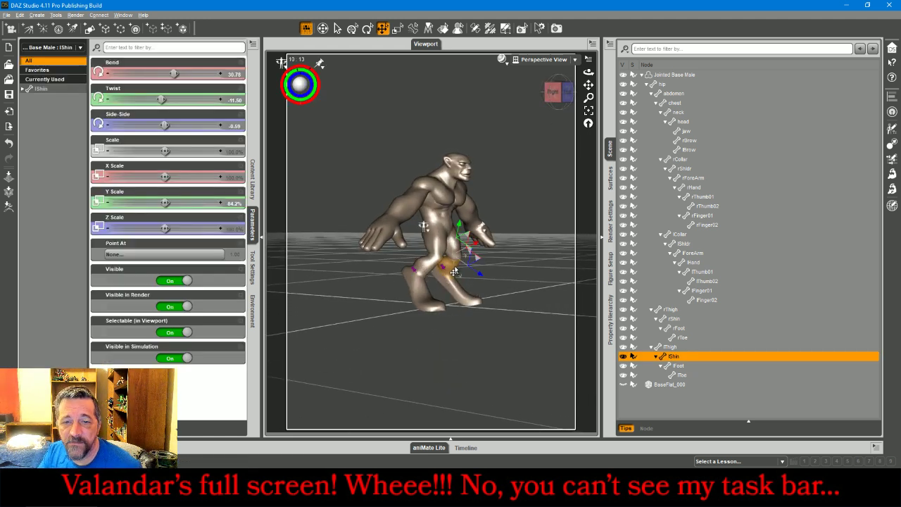
pyautogui.keyDown('ctrl'); pyautogui.click(426, 274); pyautogui.keyUp('ctrl')
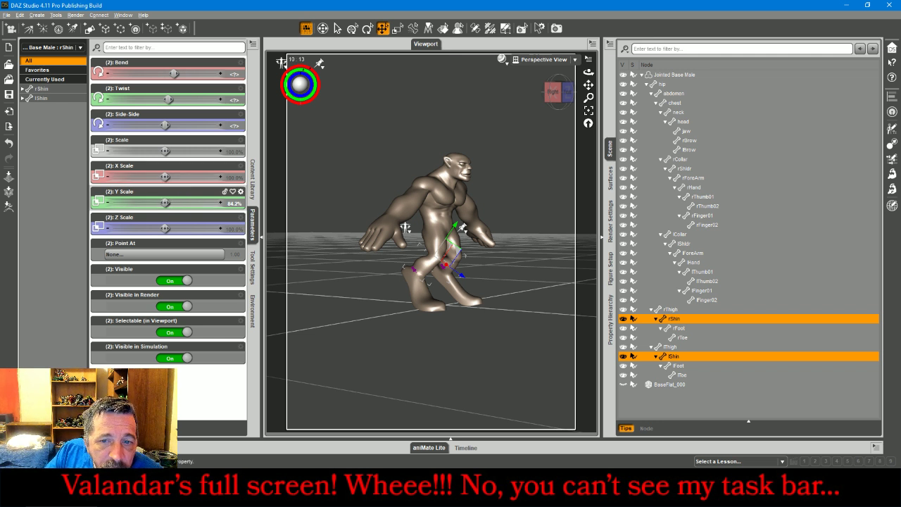
pyautogui.moveTo(164, 203); pyautogui.dragTo(146, 203)
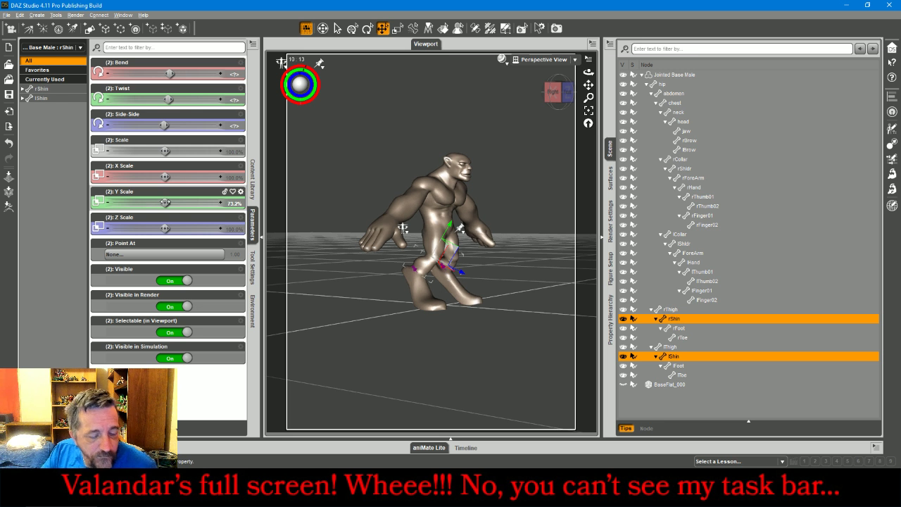
pyautogui.hotkey('ctrl', 'z')
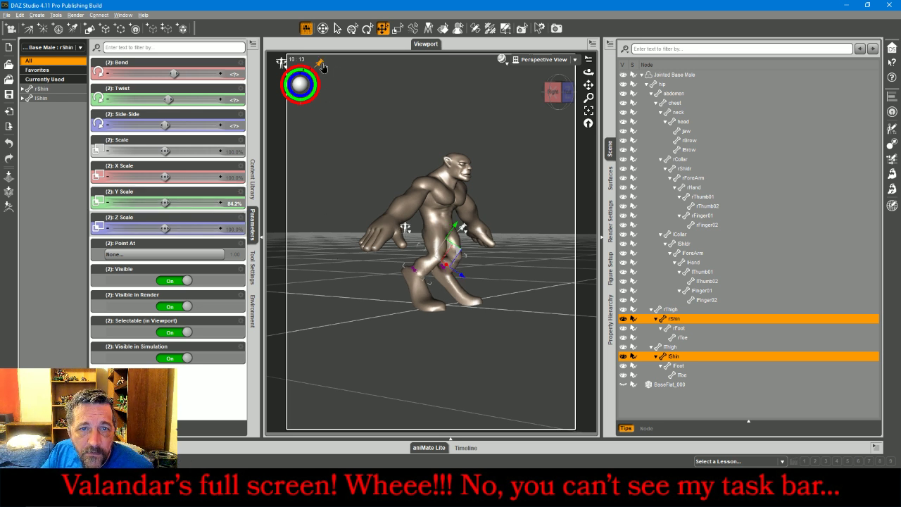
pyautogui.click(323, 65)
pyautogui.click(338, 99)
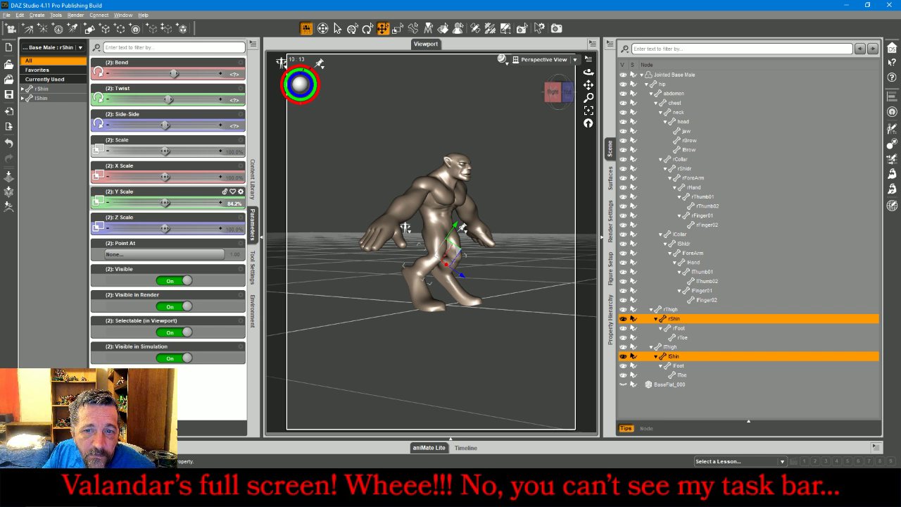
pyautogui.moveTo(165, 203); pyautogui.dragTo(145, 203)
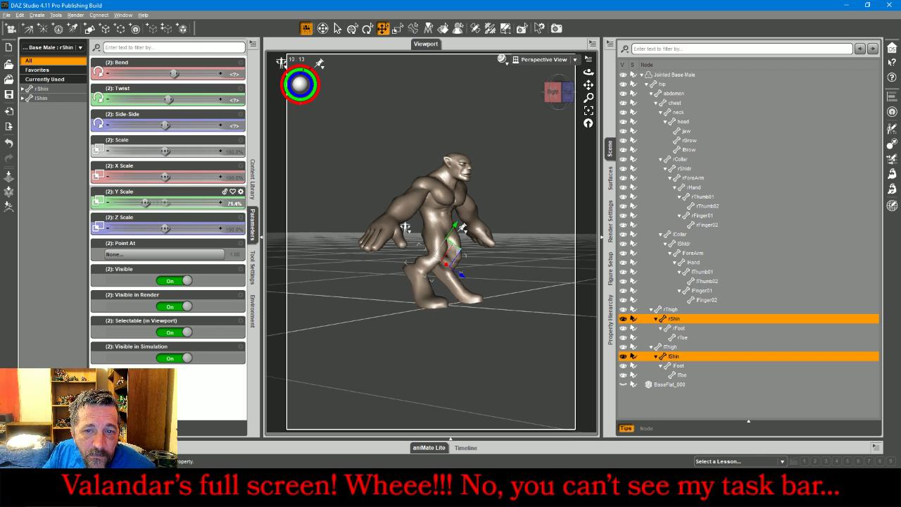
# Reduce the Z Scale of both feet, rFoot and lFoot, to 150.5% and face the figure from the front.
pyautogui.click(679, 328)
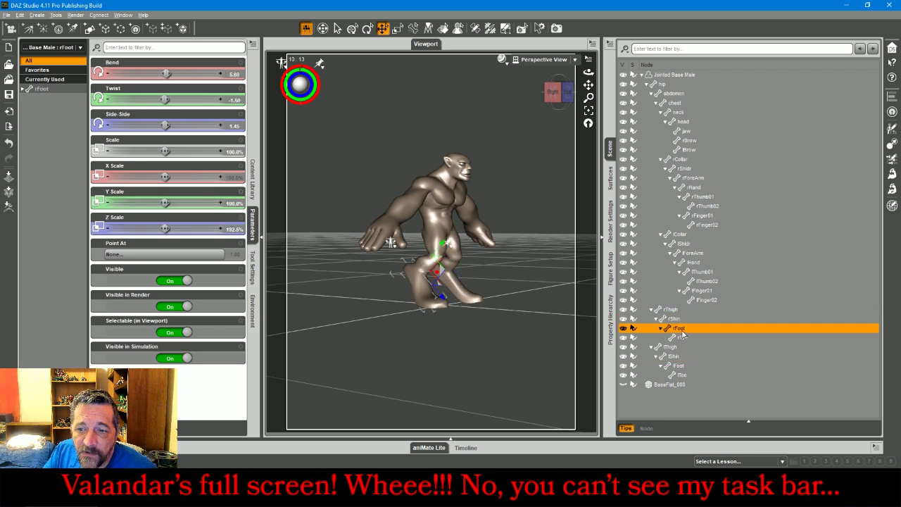
pyautogui.keyDown('ctrl'); pyautogui.click(679, 365); pyautogui.keyUp('ctrl')
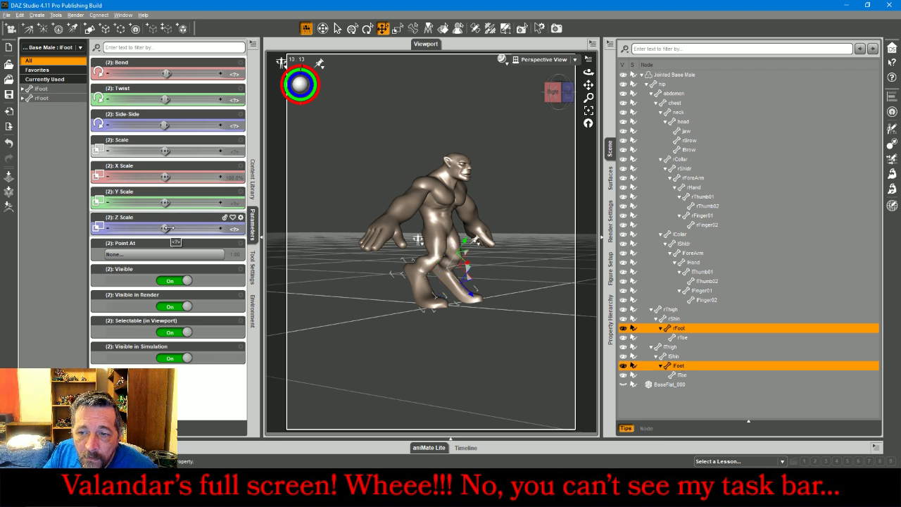
pyautogui.moveTo(165, 228); pyautogui.dragTo(141, 228)
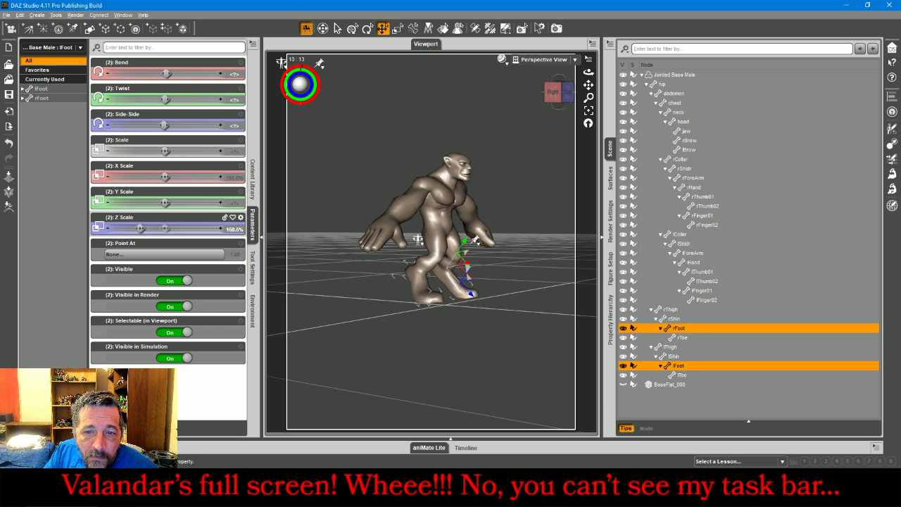
pyautogui.click(563, 93)
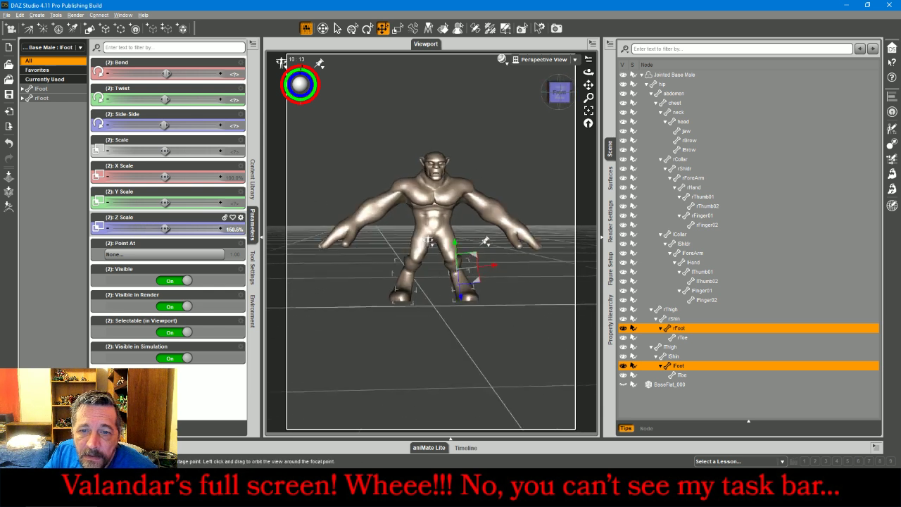
pyautogui.moveTo(559, 92); pyautogui.dragTo(572, 97)
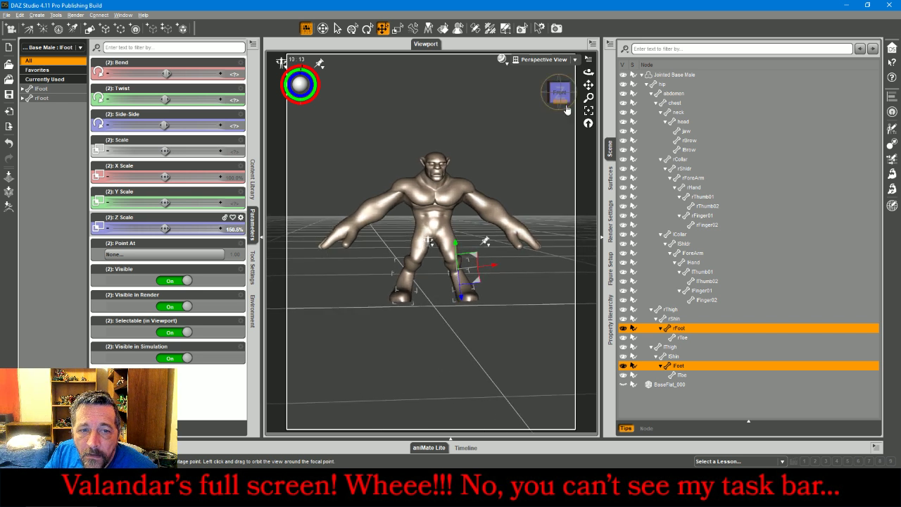
# Check the scale settings of each foot, drop the shortened figure back to the floor and clear the selection.
pyautogui.click(679, 365)
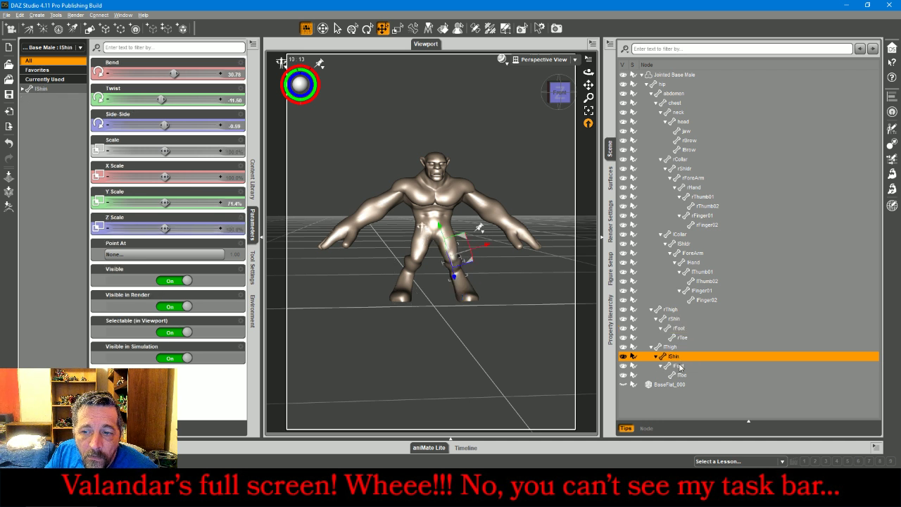
pyautogui.click(678, 329)
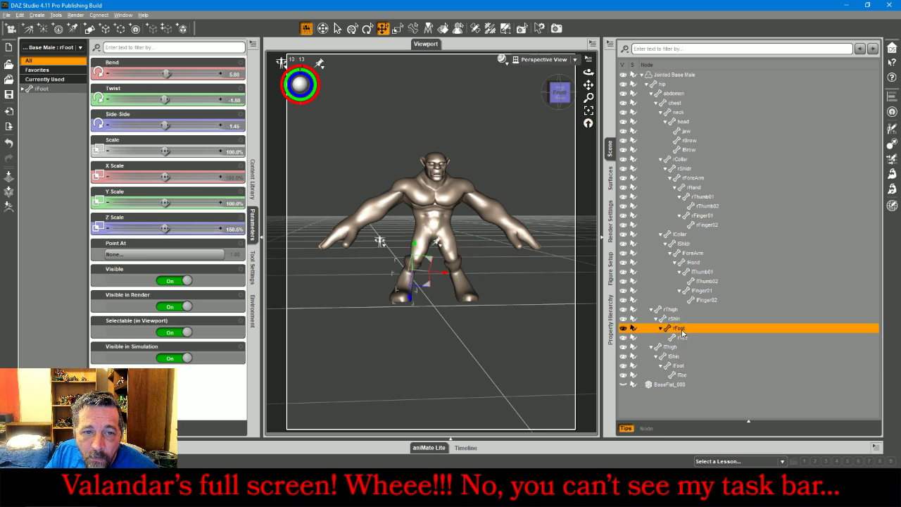
pyautogui.click(680, 366)
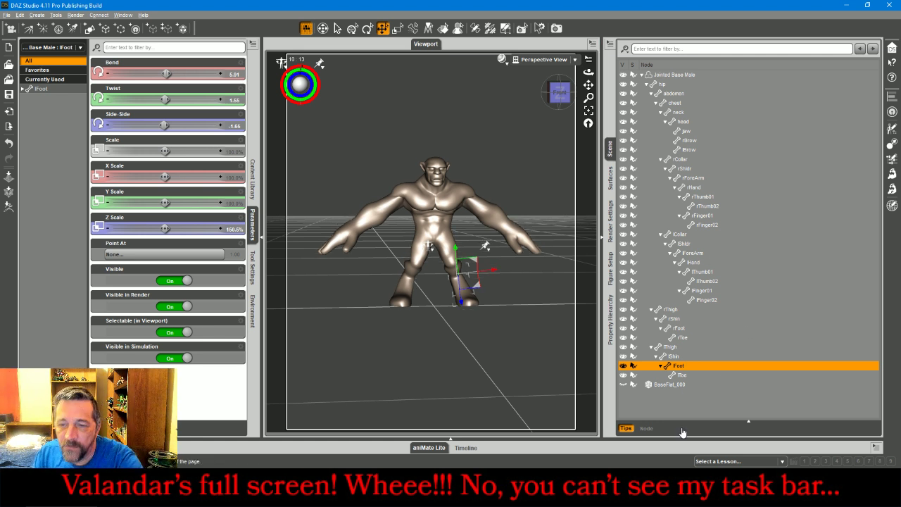
pyautogui.click(690, 402)
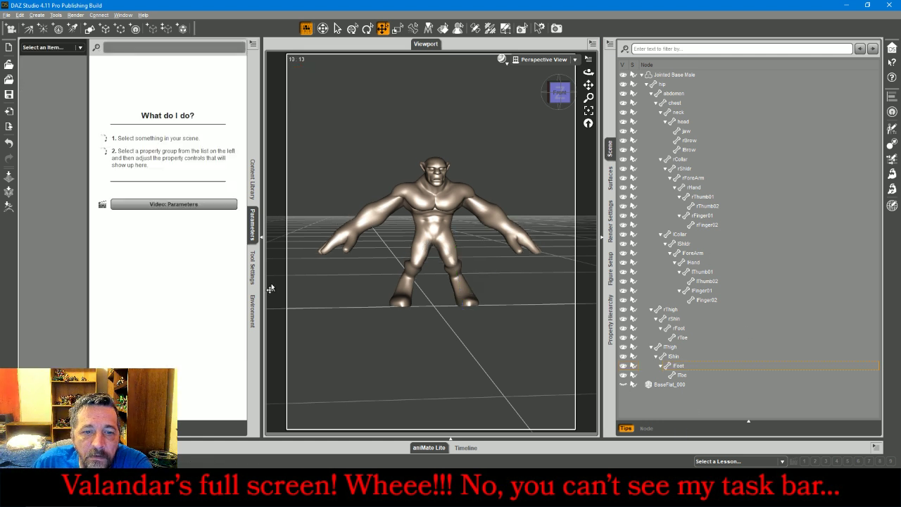
# Load the zzHeightMeasure prop from the MiniatureBaseGeo content and enlarge the Jointed Base Male to a Scale of 137.1%.
pyautogui.click(252, 180)
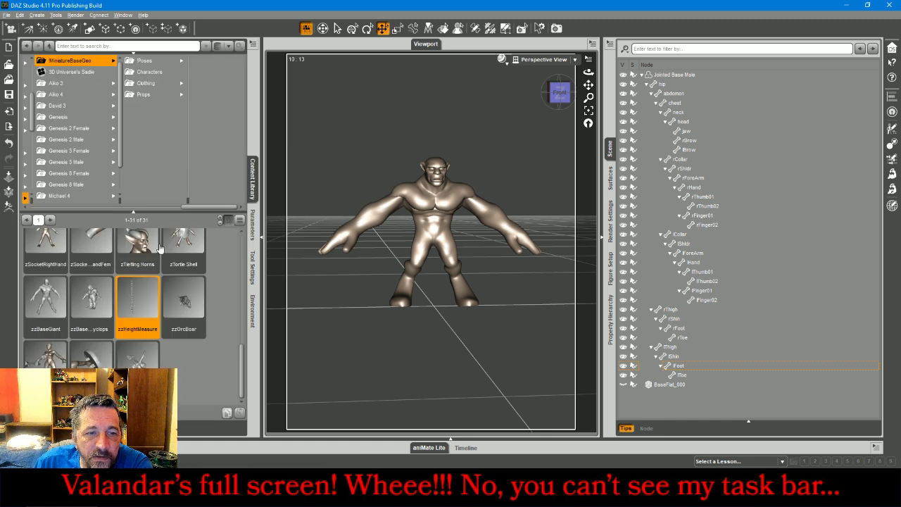
pyautogui.doubleClick(138, 302)
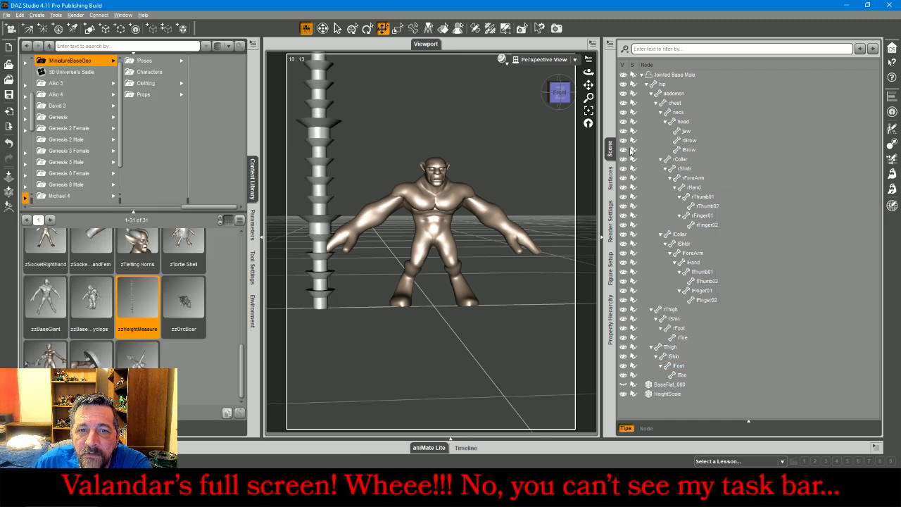
pyautogui.click(679, 75)
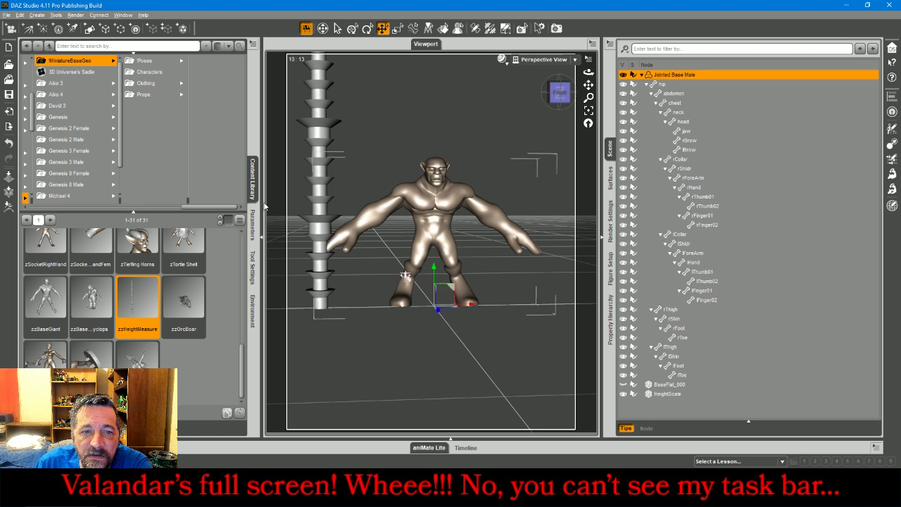
pyautogui.click(252, 224)
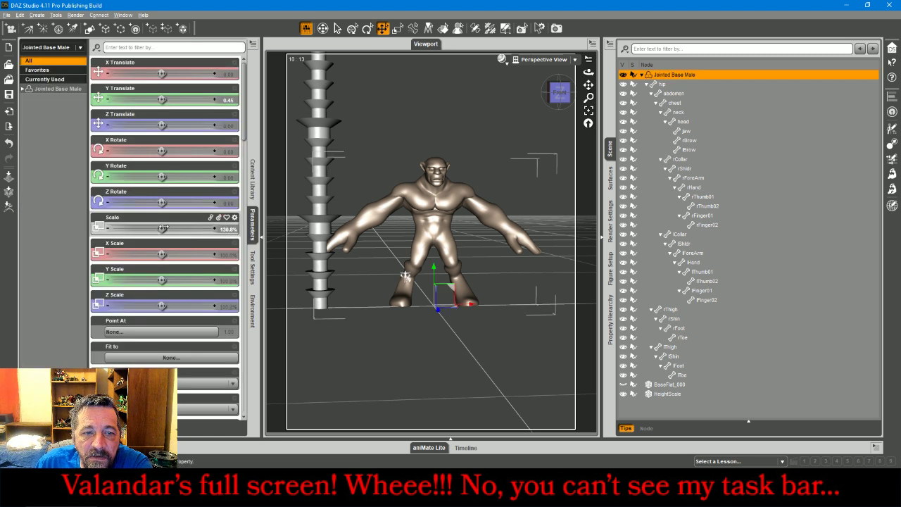
pyautogui.moveTo(162, 228); pyautogui.dragTo(174, 228)
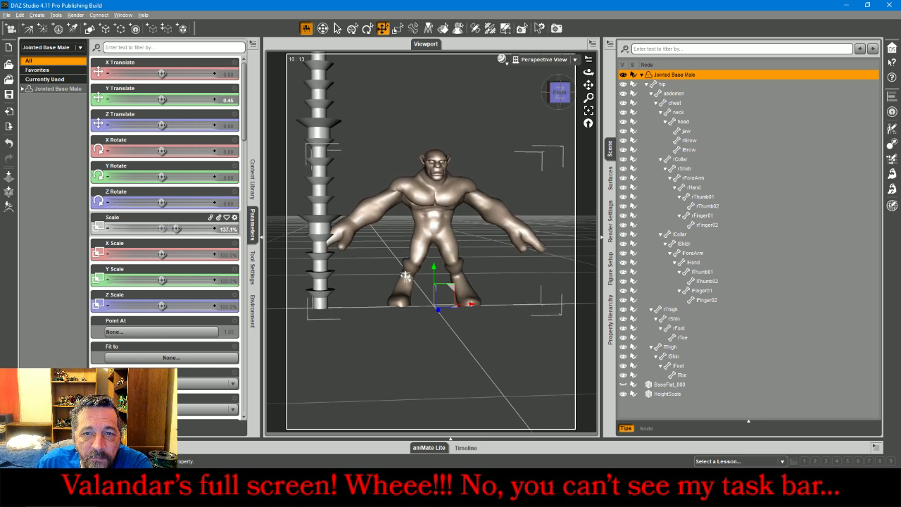
# Delete the HeightScale prop and show the hidden BaseFlat_000 base under the figure.
pyautogui.click(326, 114)
pyautogui.click(321, 140)
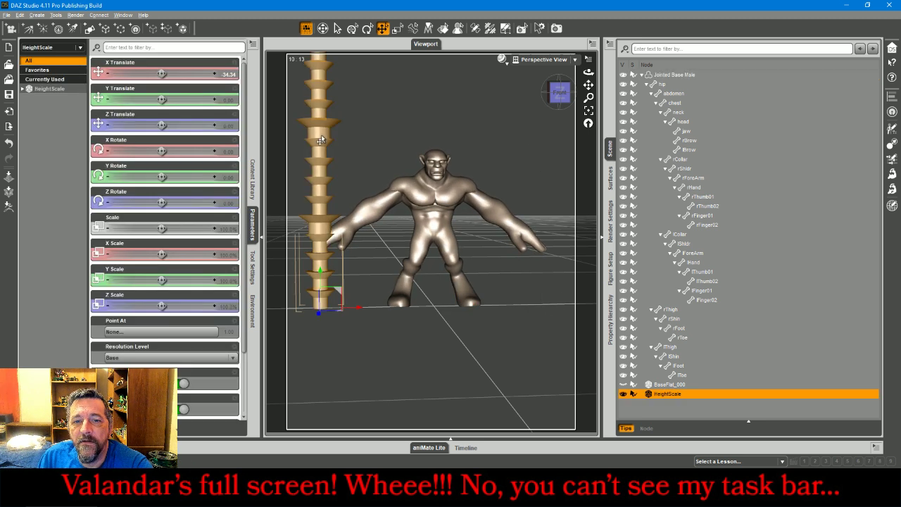
pyautogui.press('Delete')
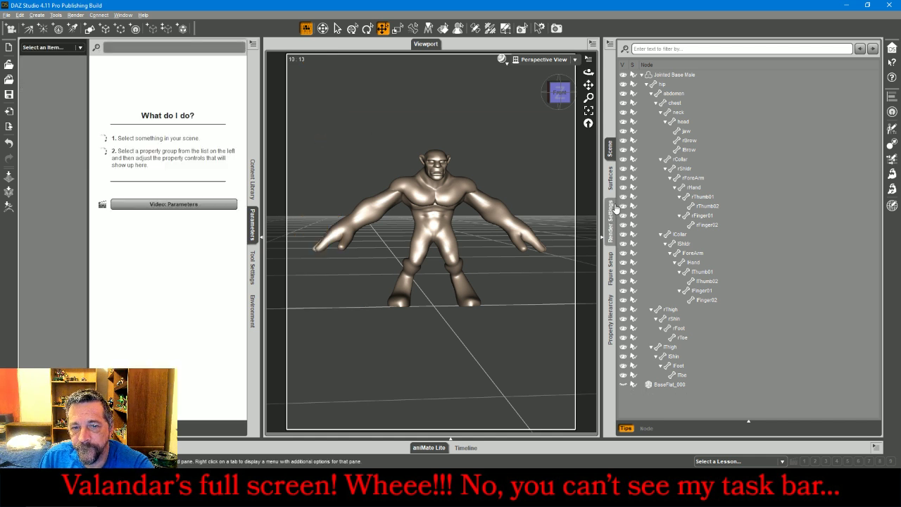
pyautogui.click(624, 385)
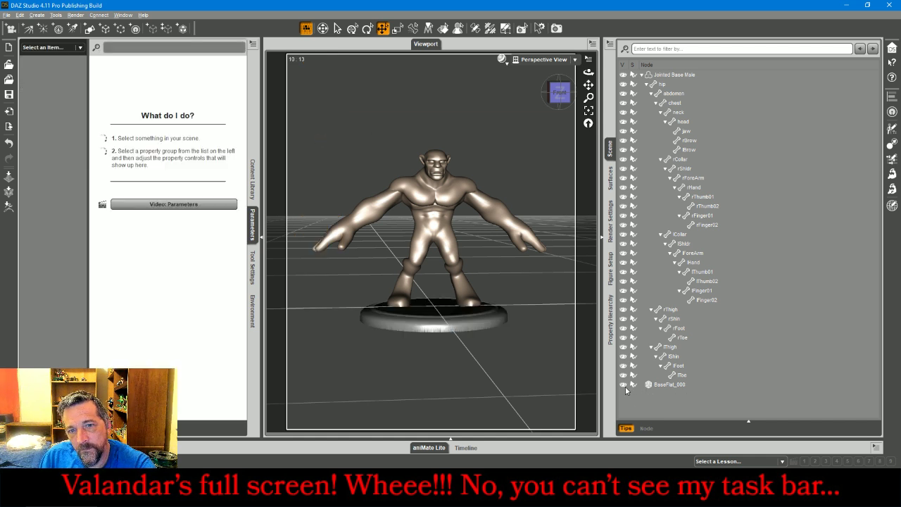
pyautogui.moveTo(557, 93)
pyautogui.mouseDown()
pyautogui.moveTo(507, 100)
pyautogui.moveTo(408, 94)
pyautogui.moveTo(557, 93)
pyautogui.mouseUp()
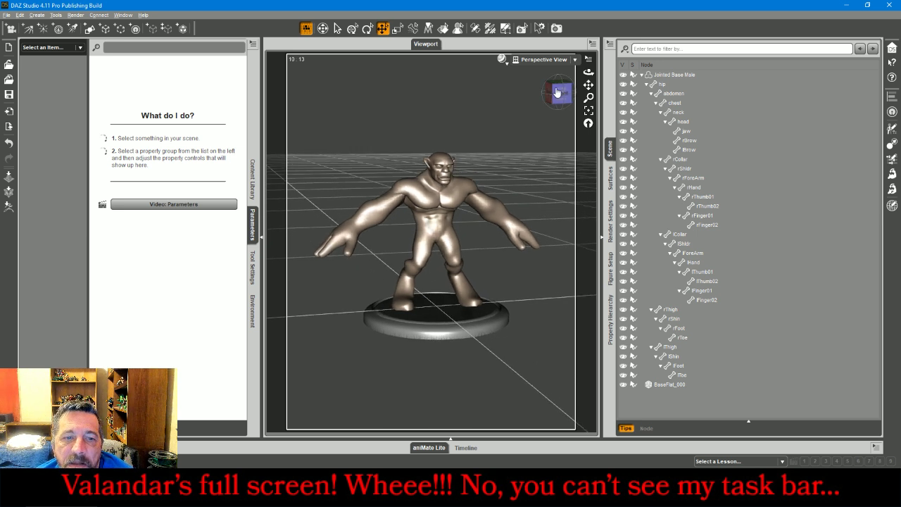
# Load the zDrapery prop from the MiniatureBaseGeo content into the scene.
pyautogui.click(670, 74)
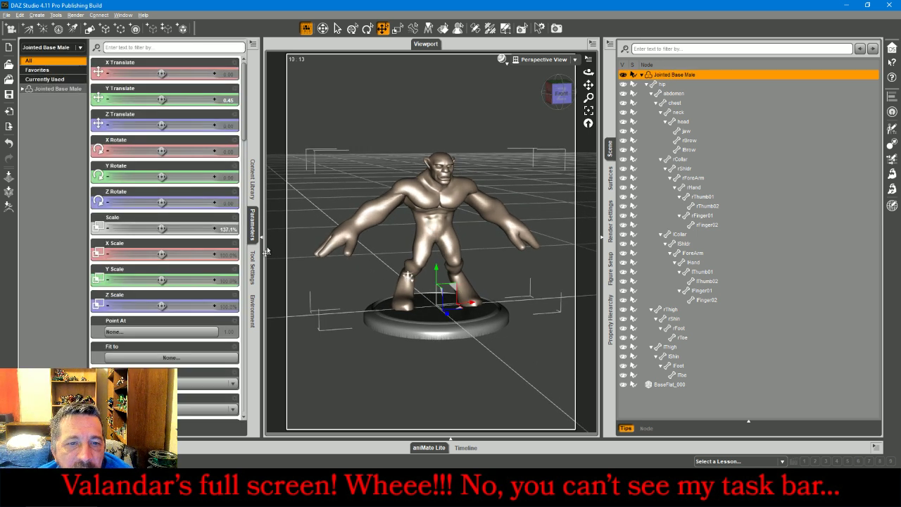
pyautogui.click(252, 180)
pyautogui.scroll(-1, 196, 363)
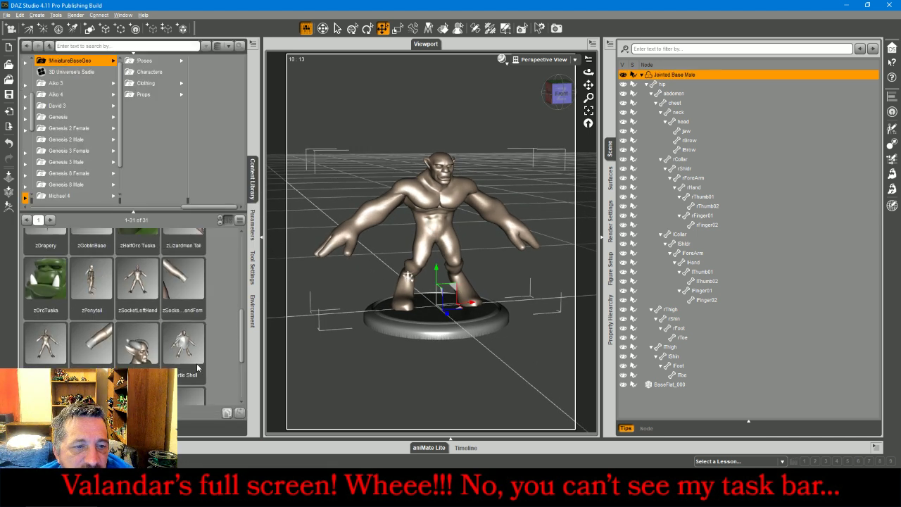
pyautogui.scroll(1, 197, 363)
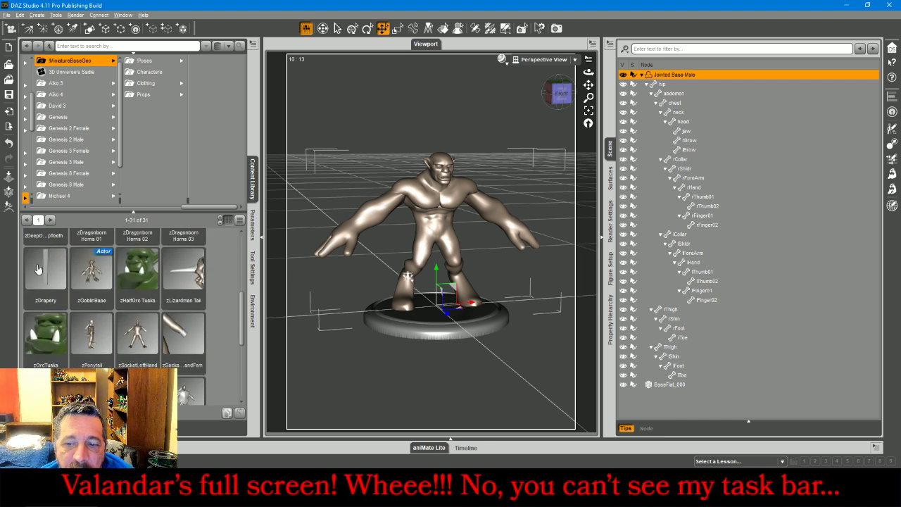
pyautogui.click(562, 391)
pyautogui.doubleClick(34, 272)
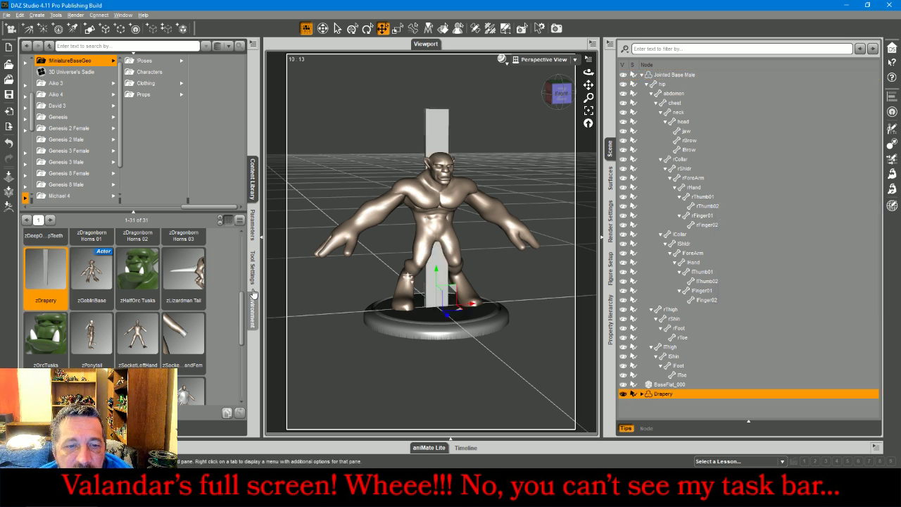
# Expand the Drapery's bones, select drapery001 through drapery010 and shorten them all to a Y Scale of 29.7%.
pyautogui.click(254, 238)
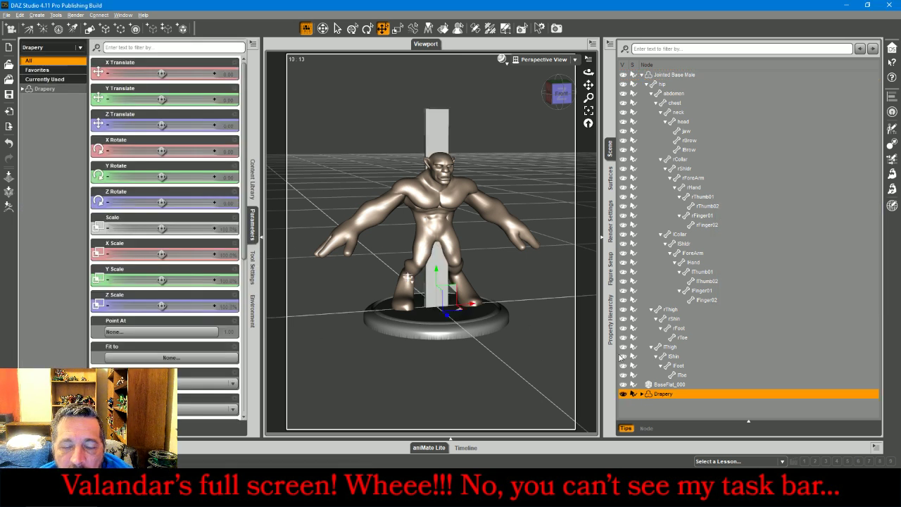
pyautogui.click(610, 44)
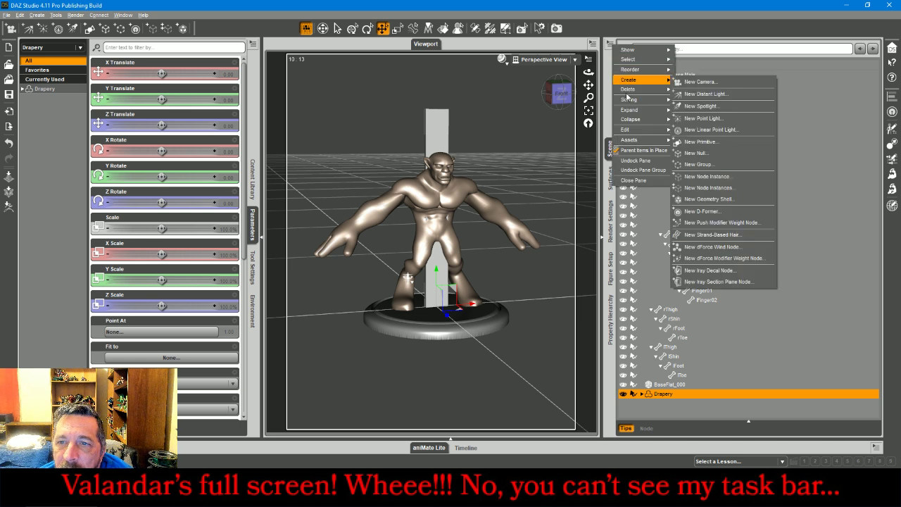
pyautogui.moveTo(628, 111)
pyautogui.click(696, 121)
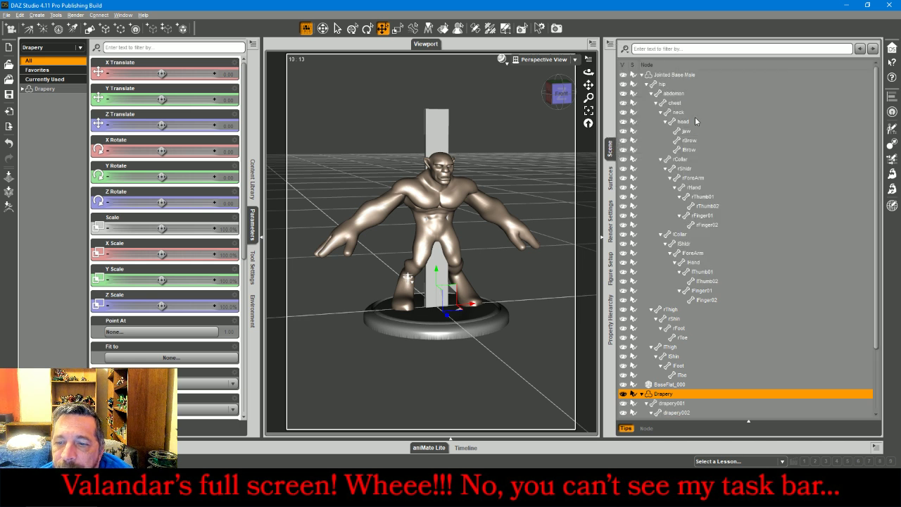
pyautogui.scroll(-3, 741, 255)
pyautogui.click(679, 328)
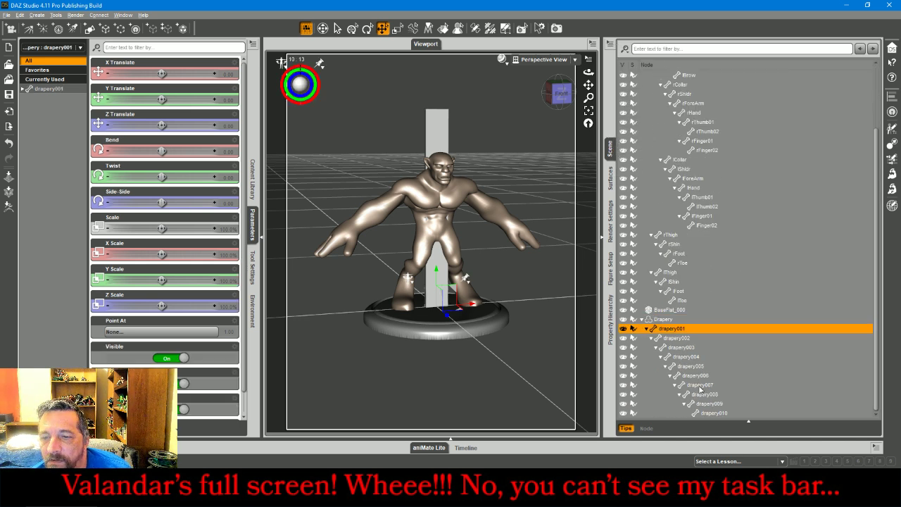
pyautogui.keyDown('shift'); pyautogui.click(714, 414); pyautogui.keyUp('shift')
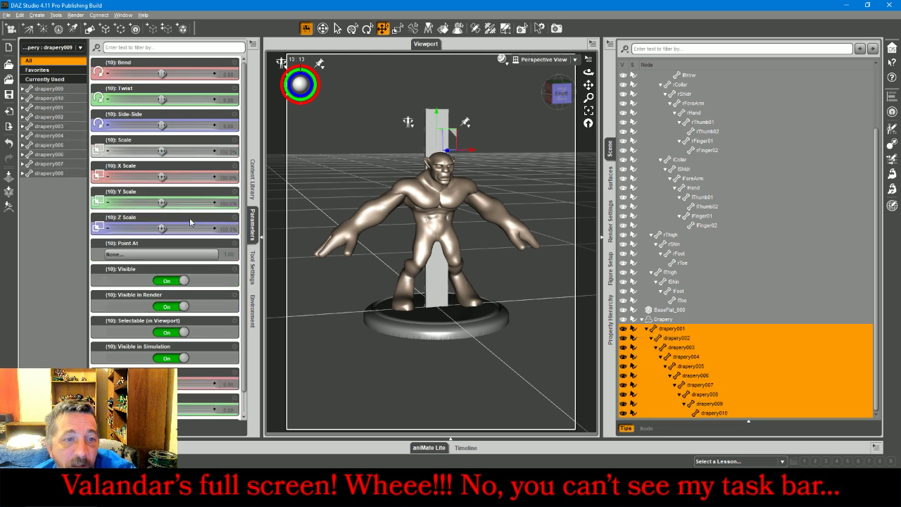
pyautogui.moveTo(162, 202); pyautogui.dragTo(137, 203)
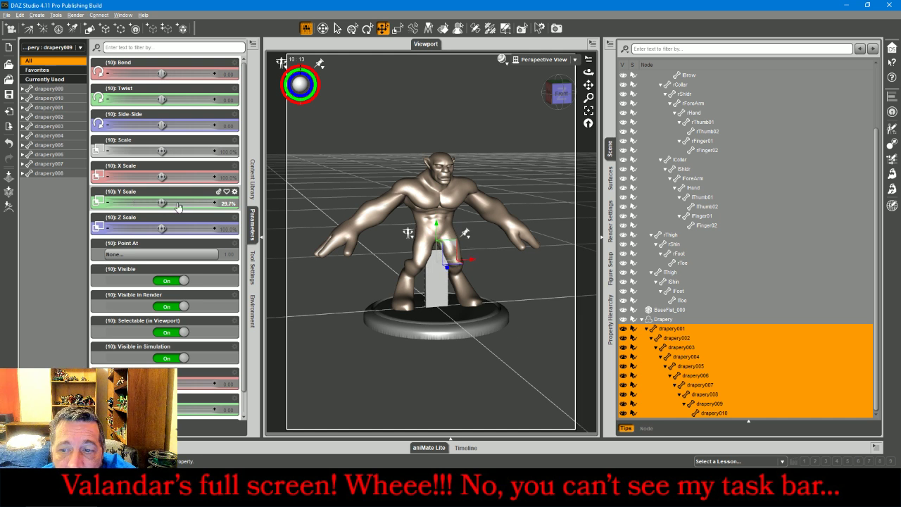
# Raise the whole Drapery to a Y Translate of 20.97 and bring it in front of the figure at Z Translate 5.14.
pyautogui.click(674, 329)
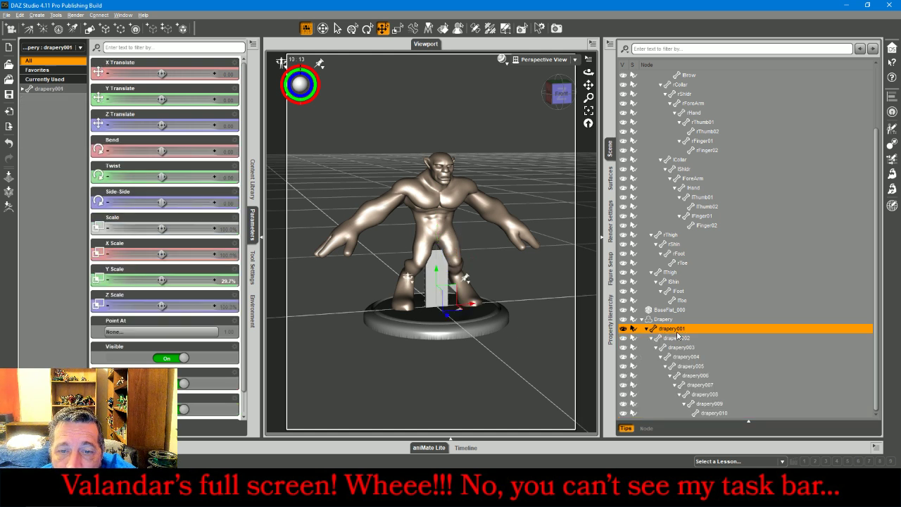
pyautogui.click(663, 320)
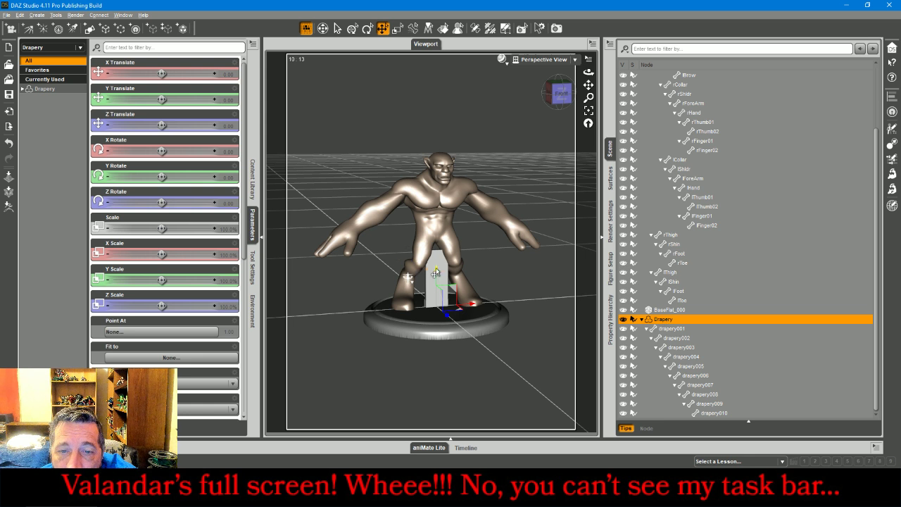
pyautogui.moveTo(439, 251); pyautogui.dragTo(443, 200)
pyautogui.click(568, 94)
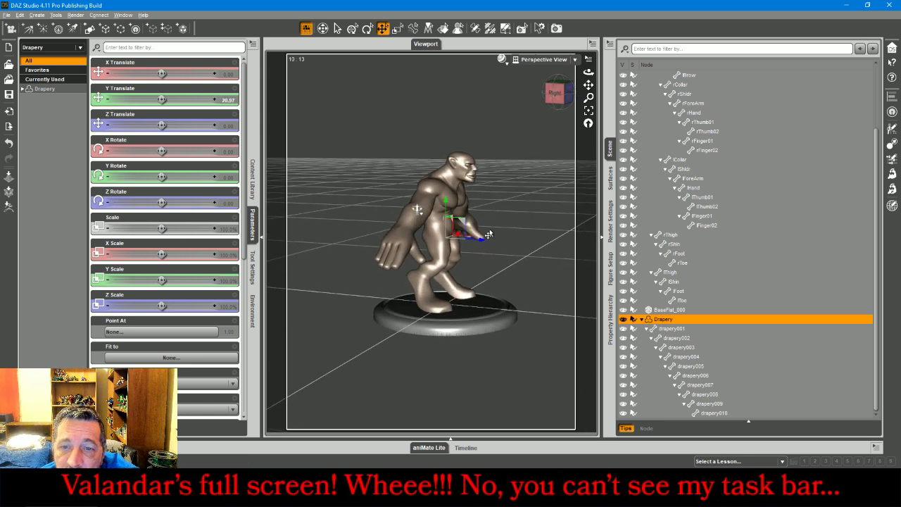
pyautogui.moveTo(481, 244); pyautogui.dragTo(498, 242)
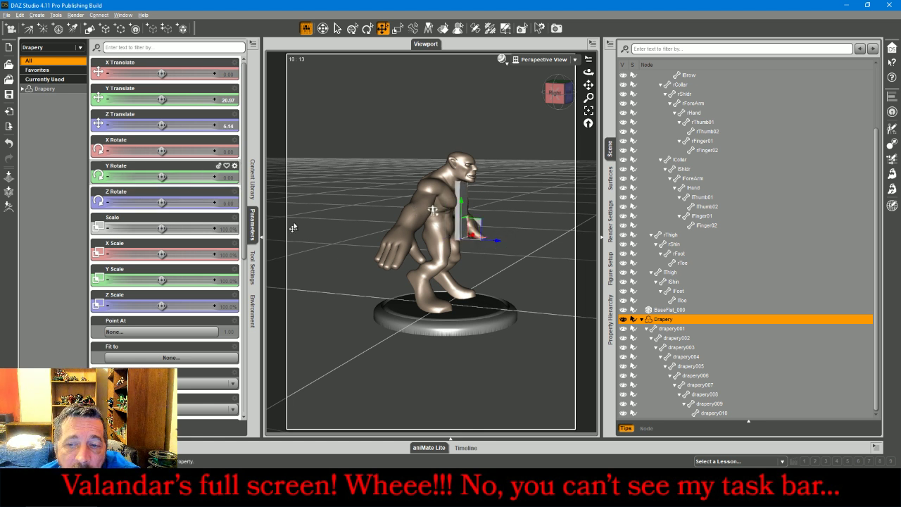
# Flip the Drapery 180 degrees on X Rotate, tilt it to 169.62 and fit it against the waist at Y Translate 23.41, Z Translate 2.72.
pyautogui.click(227, 152)
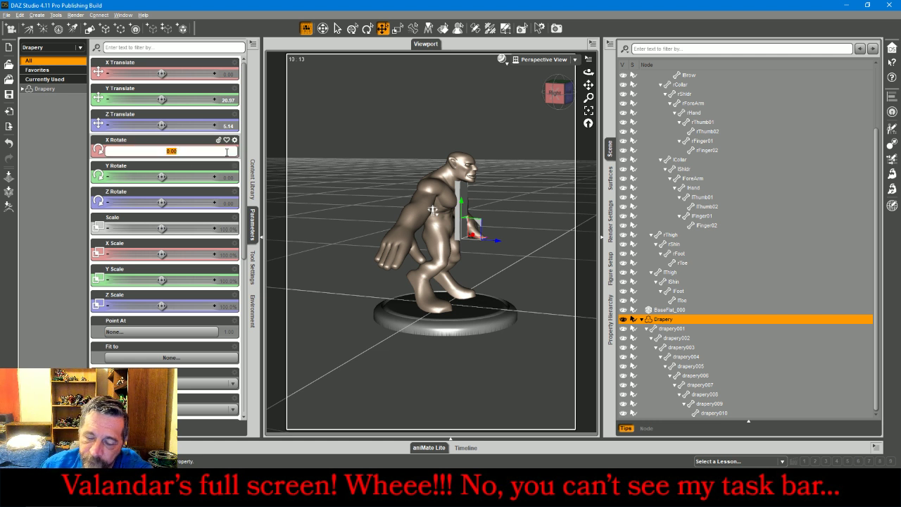
pyautogui.write('180')
pyautogui.press('Return')
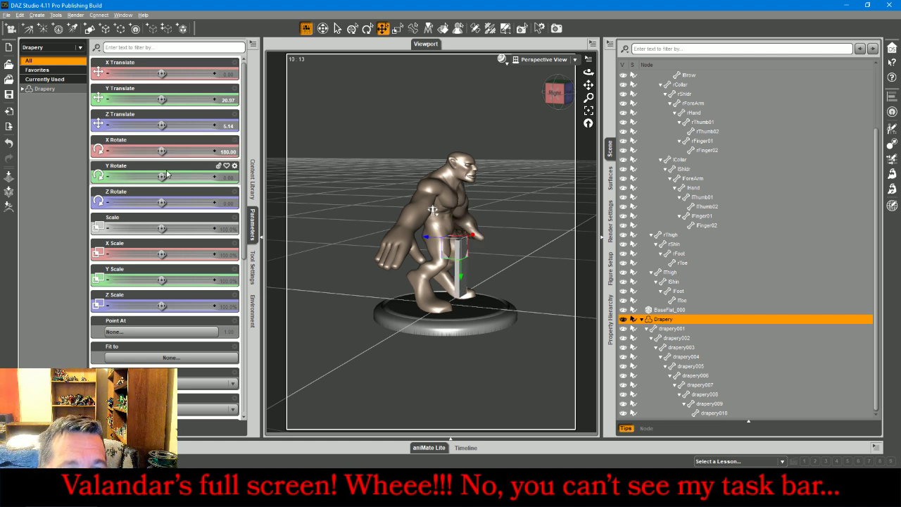
pyautogui.moveTo(162, 151); pyautogui.dragTo(141, 151)
pyautogui.moveTo(450, 283); pyautogui.dragTo(419, 240)
pyautogui.moveTo(555, 96); pyautogui.dragTo(538, 94)
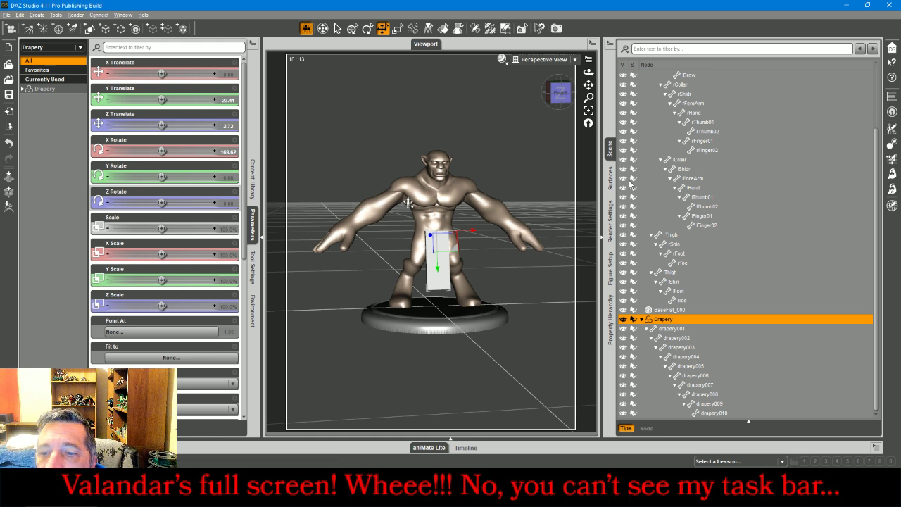
# Narrow all ten drapery bones, drapery001 through drapery010, to an X Scale of 69.2%.
pyautogui.click(674, 329)
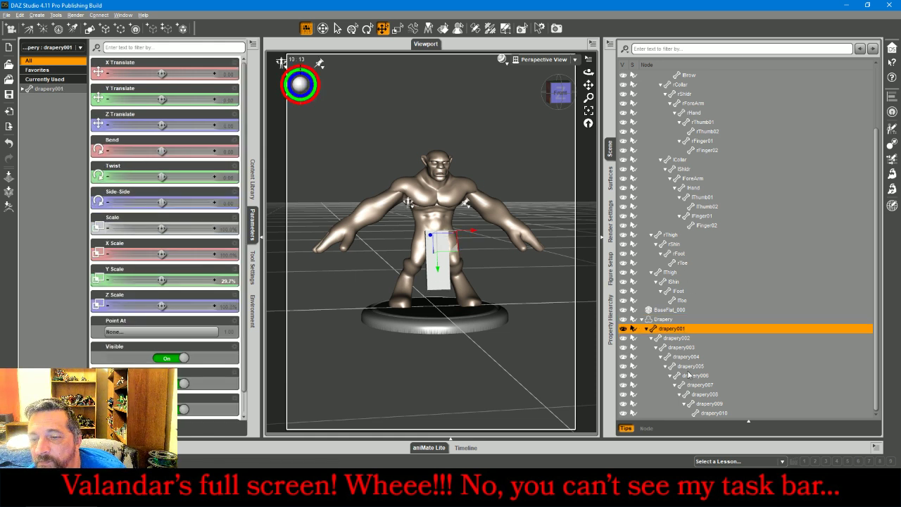
pyautogui.keyDown('shift'); pyautogui.click(711, 414); pyautogui.keyUp('shift')
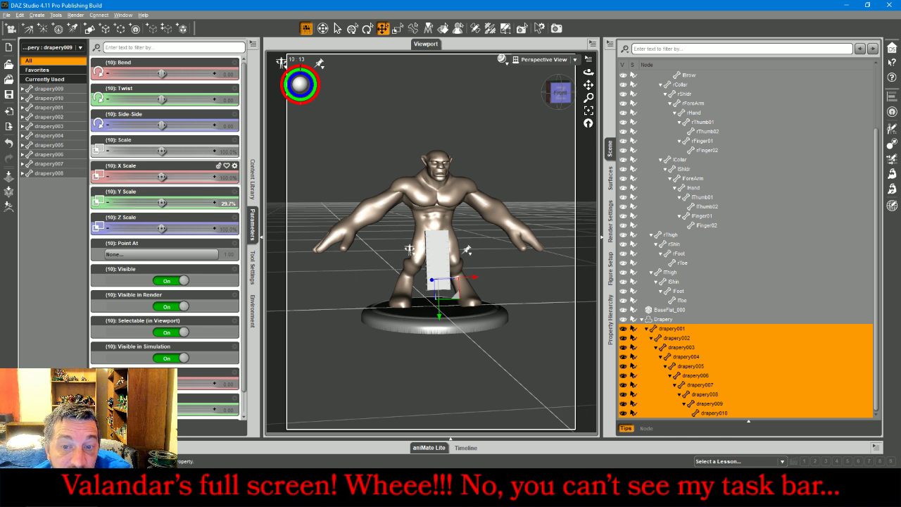
pyautogui.moveTo(162, 176); pyautogui.dragTo(140, 177)
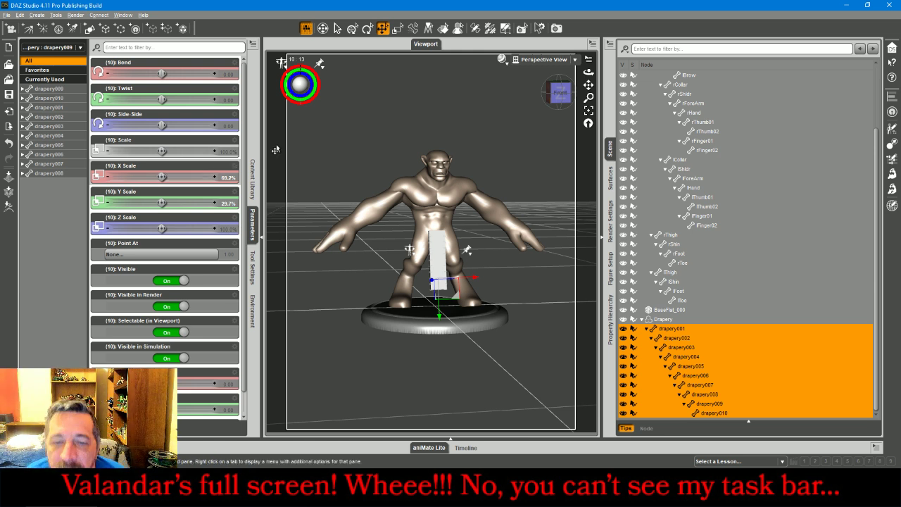
# Parent the Drapery to the hip bone of the Jointed Base Male.
pyautogui.click(589, 114)
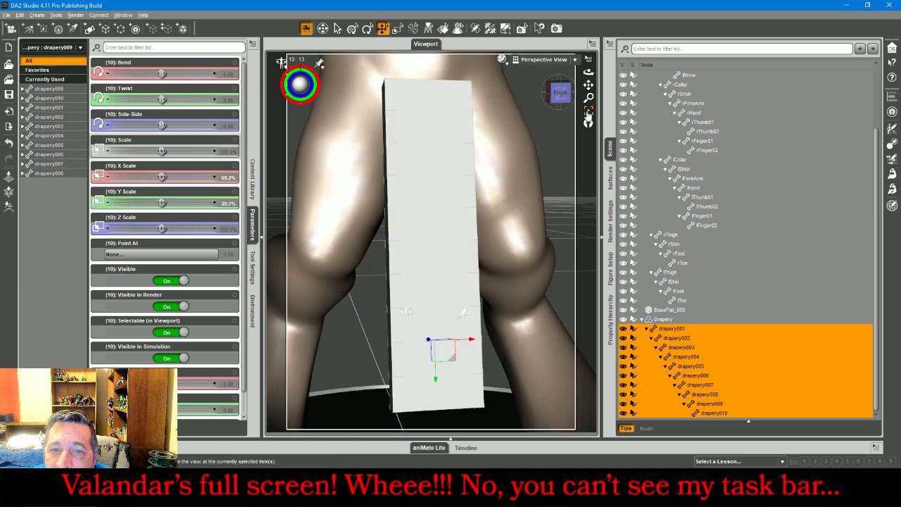
pyautogui.moveTo(589, 98); pyautogui.dragTo(618, 277)
pyautogui.click(663, 319)
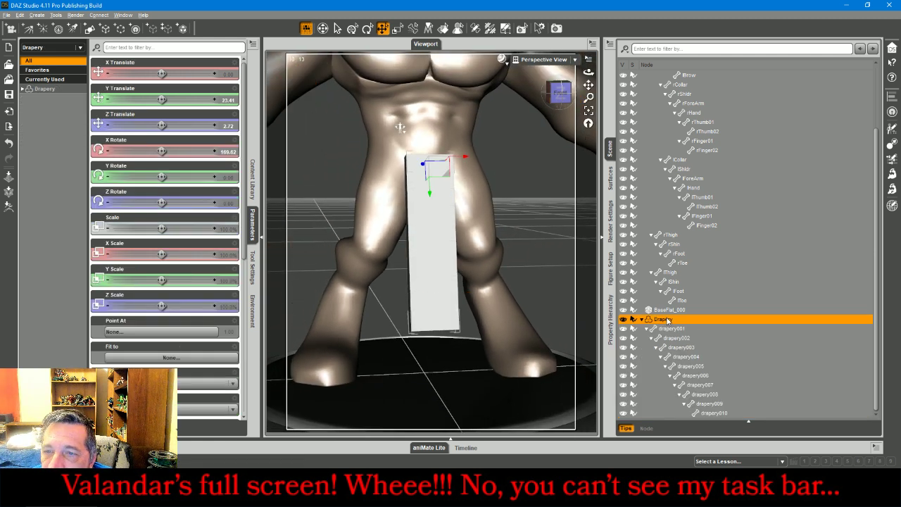
pyautogui.scroll(3, 673, 316)
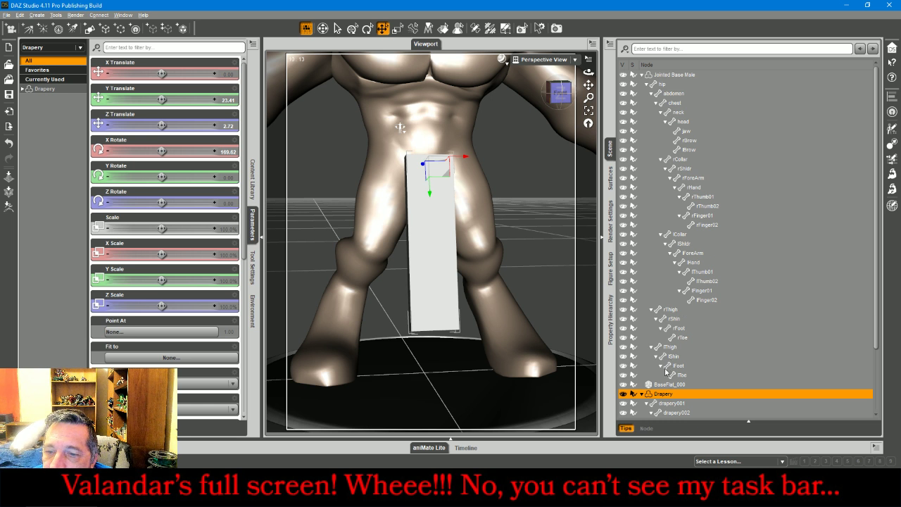
pyautogui.moveTo(662, 397); pyautogui.dragTo(670, 87)
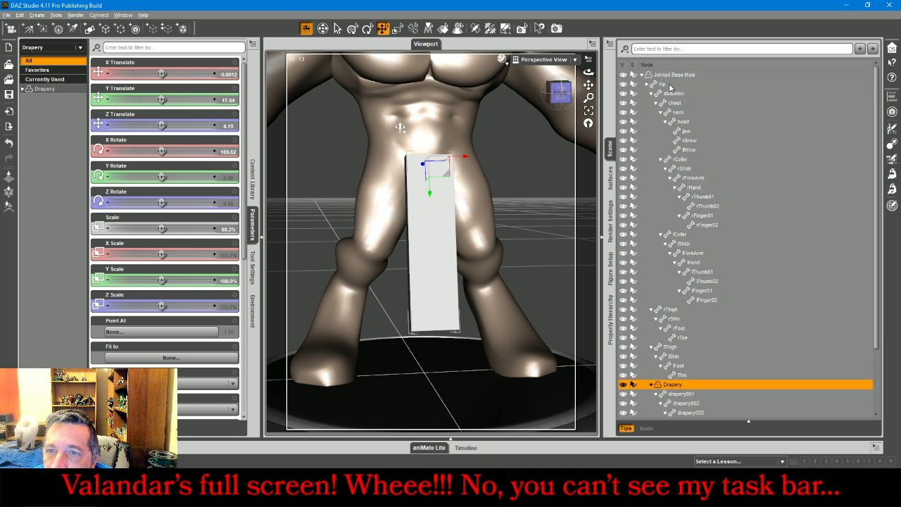
# Hide the Drapery, clear the selection and frame the whole figure on its base.
pyautogui.click(623, 385)
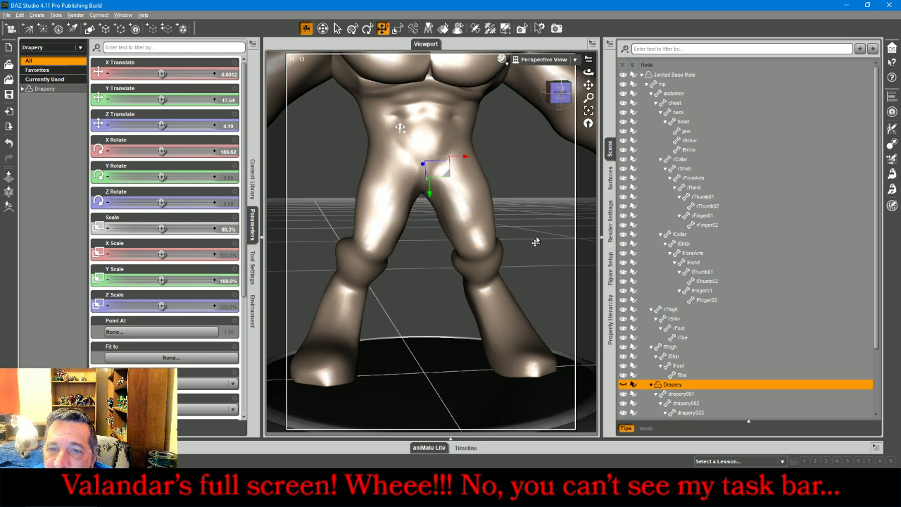
pyautogui.click(537, 241)
pyautogui.click(590, 110)
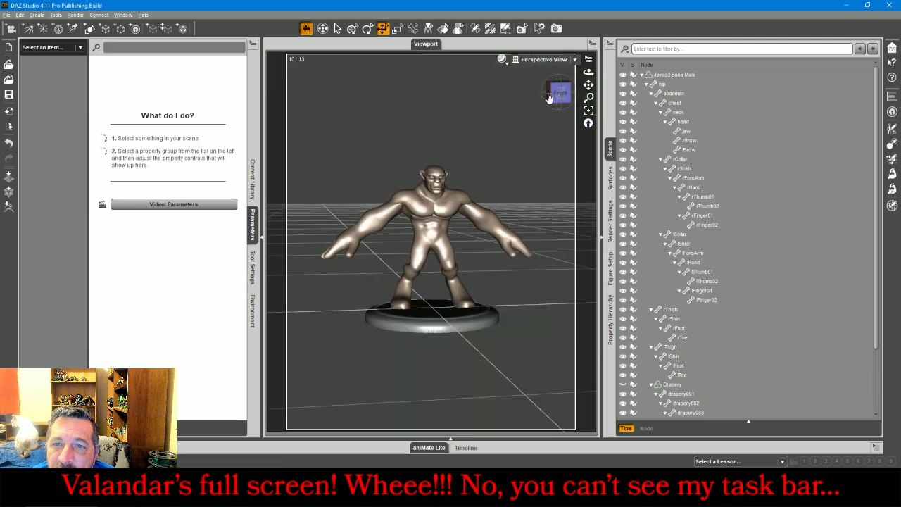
# Load the Dragonborn Horns 01 from the MiniatureBaseGeo library with the Jointed Base Male selected.
pyautogui.moveTo(558, 93); pyautogui.dragTo(527, 106)
pyautogui.moveTo(588, 72); pyautogui.dragTo(636, 83)
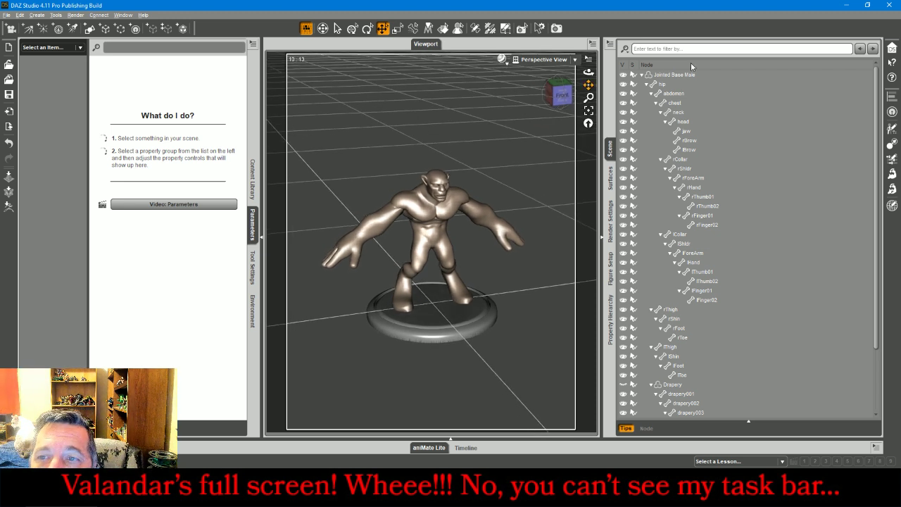
pyautogui.click(690, 76)
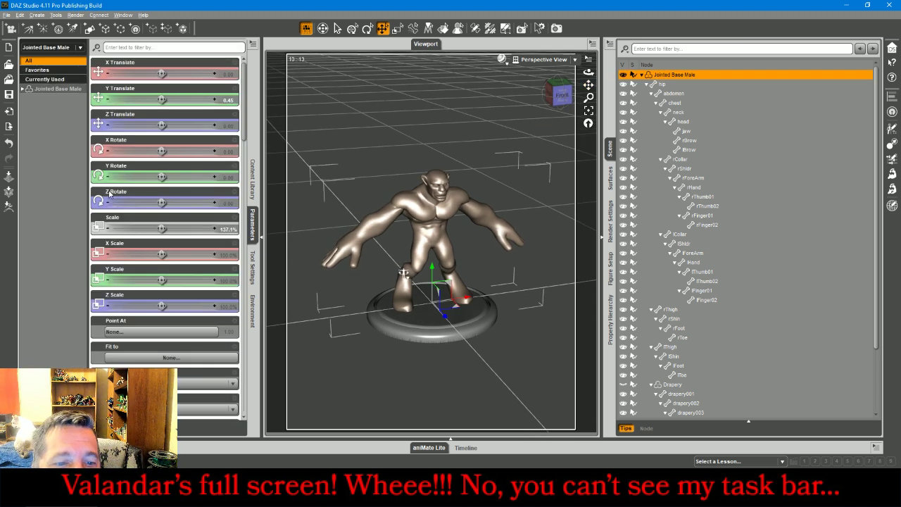
pyautogui.click(252, 179)
pyautogui.scroll(3, 214, 308)
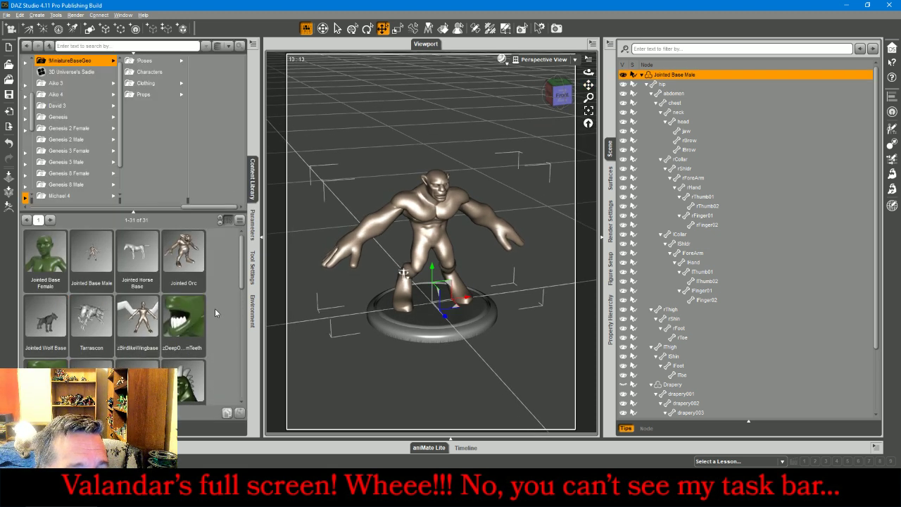
pyautogui.scroll(-6, 215, 308)
pyautogui.scroll(6, 214, 309)
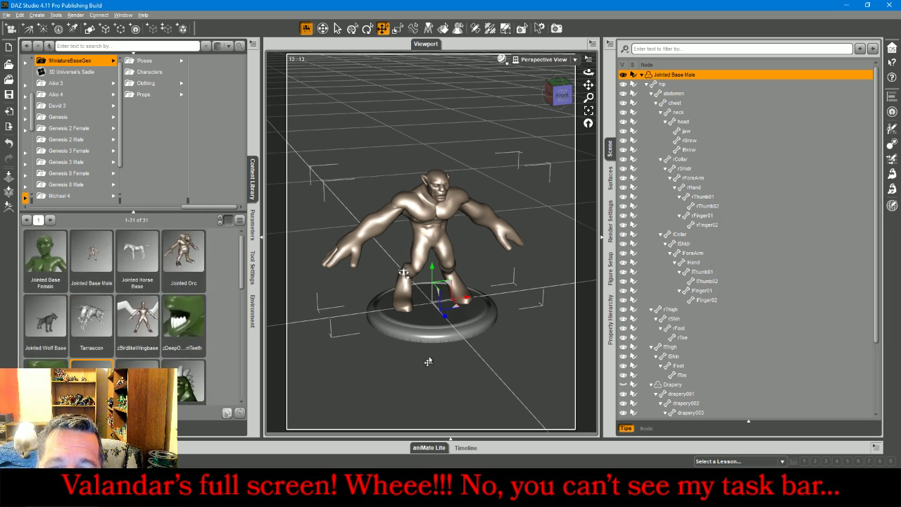
pyautogui.scroll(-3, 706, 325)
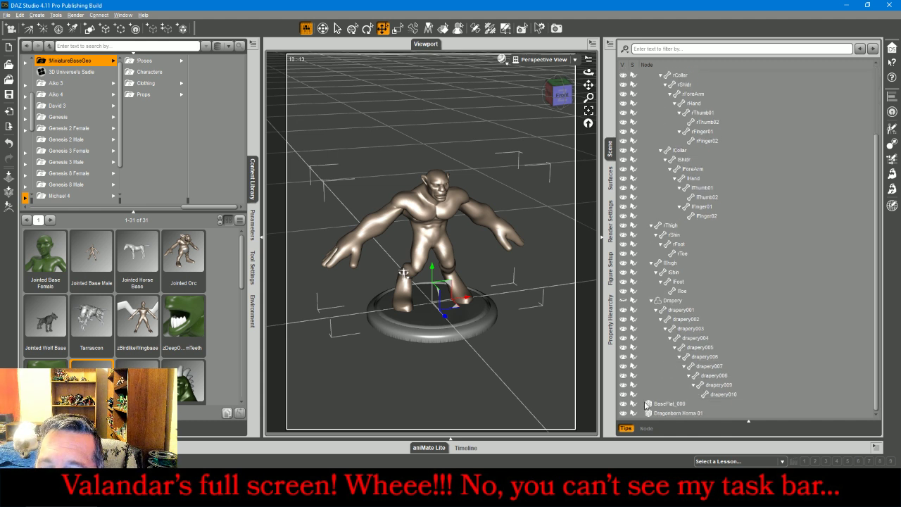
# Move the Dragonborn Horns 01 up and forward onto the head, to Y Translate 11.13 and Z Translate 2.13.
pyautogui.click(661, 414)
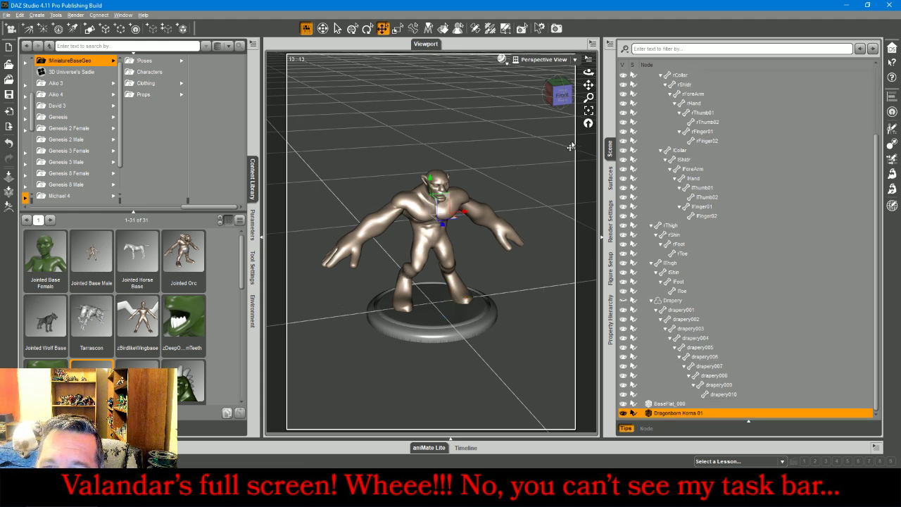
pyautogui.click(571, 95)
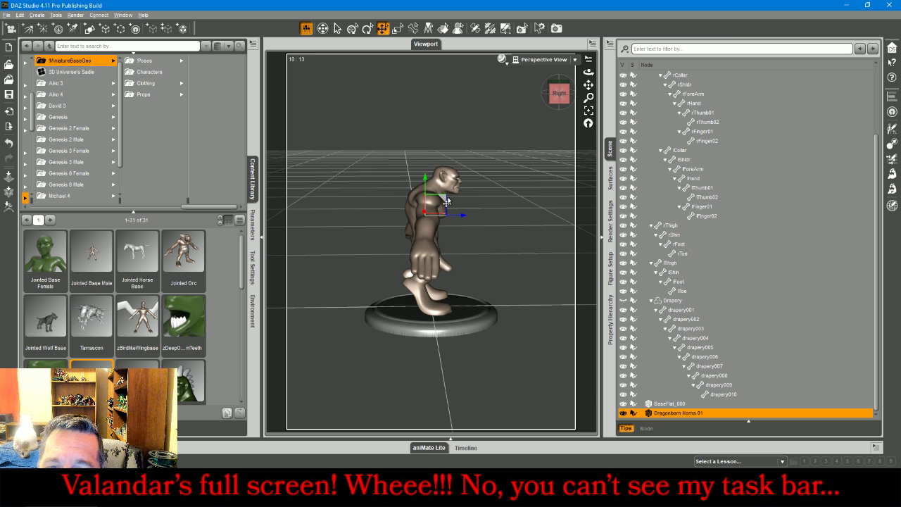
pyautogui.moveTo(444, 203); pyautogui.dragTo(450, 169)
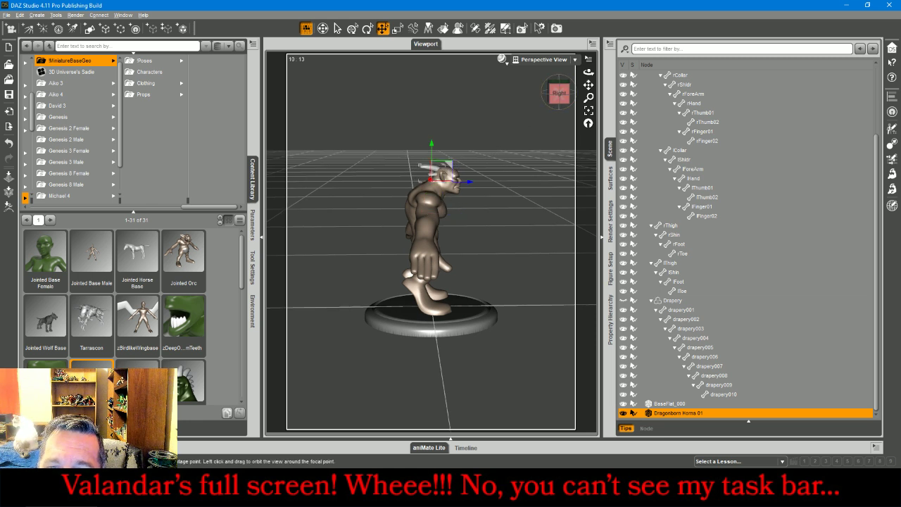
# Enlarge the Dragonborn Horns 01 to a Scale of 135.4%.
pyautogui.click(552, 98)
pyautogui.click(559, 82)
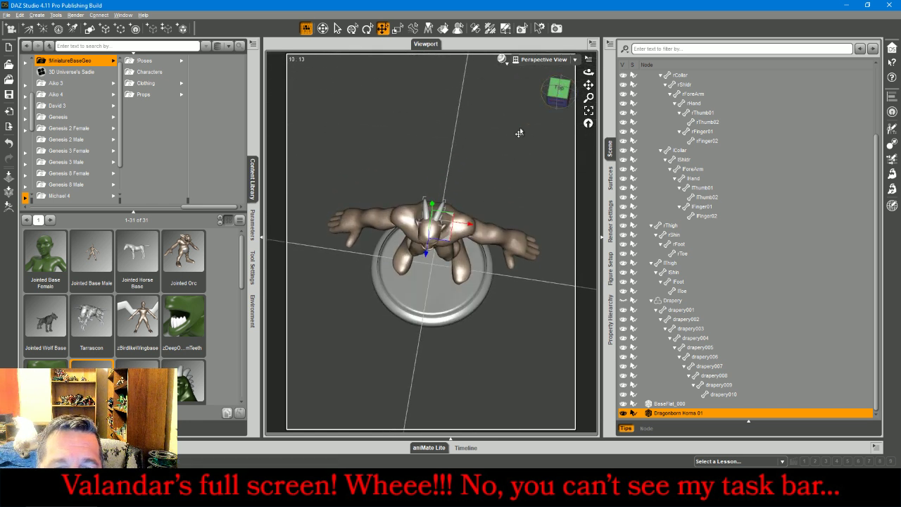
pyautogui.click(252, 234)
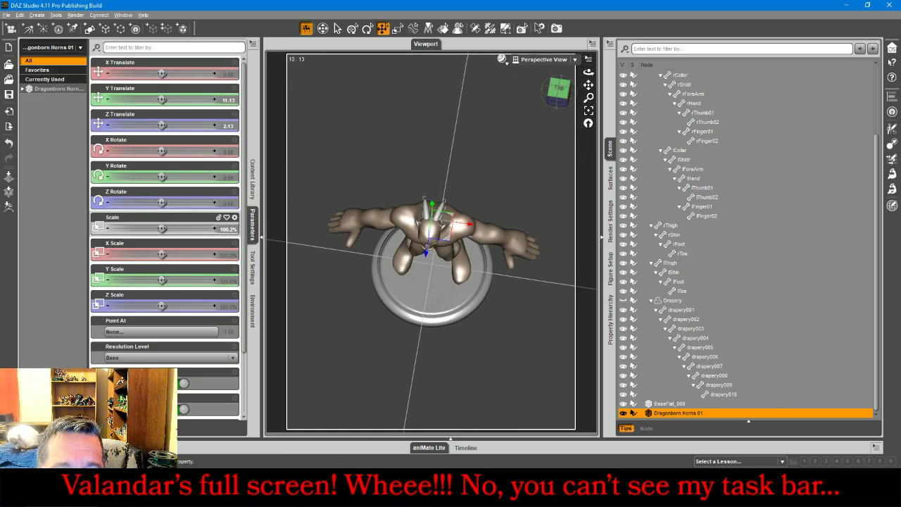
pyautogui.moveTo(163, 228); pyautogui.dragTo(186, 228)
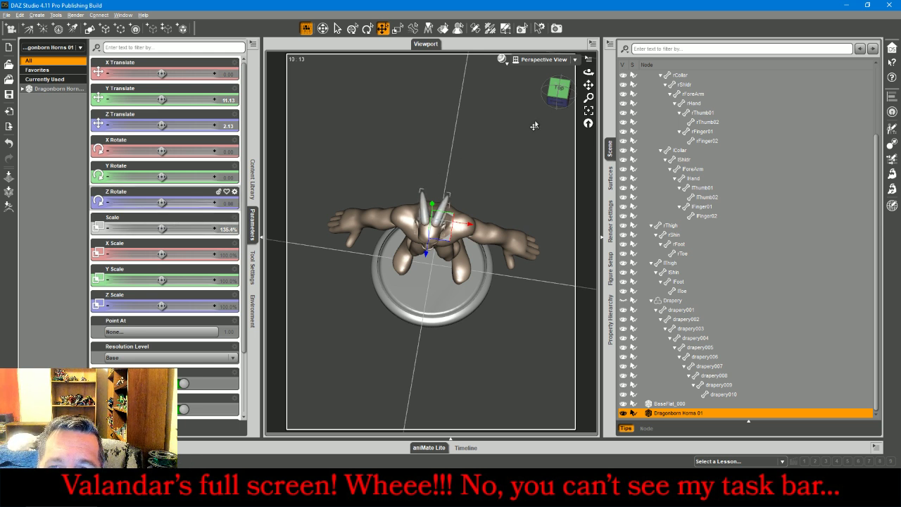
# Tilt the horns to X Rotate 25.81, seat them on the skull at Y Translate 11.60, Z Translate 1.47, and clear the selection.
pyautogui.moveTo(561, 99); pyautogui.dragTo(621, 50)
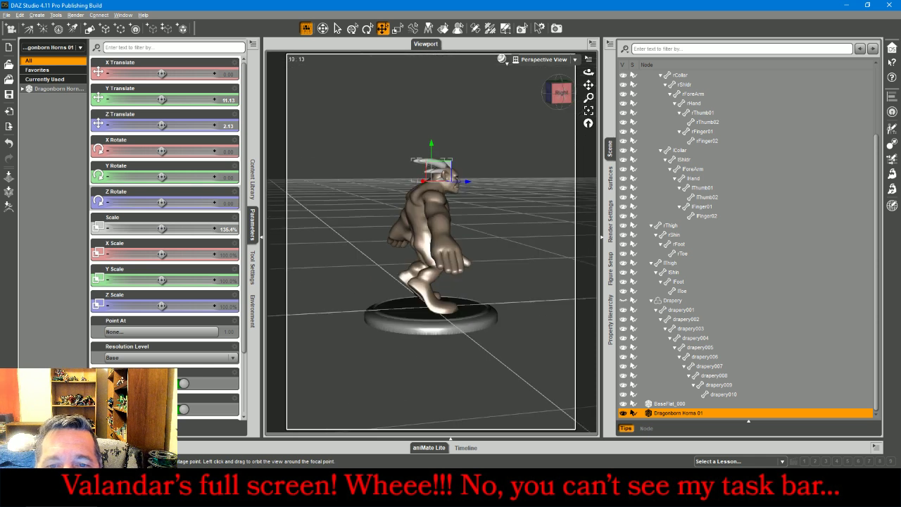
pyautogui.moveTo(159, 150); pyautogui.dragTo(183, 152)
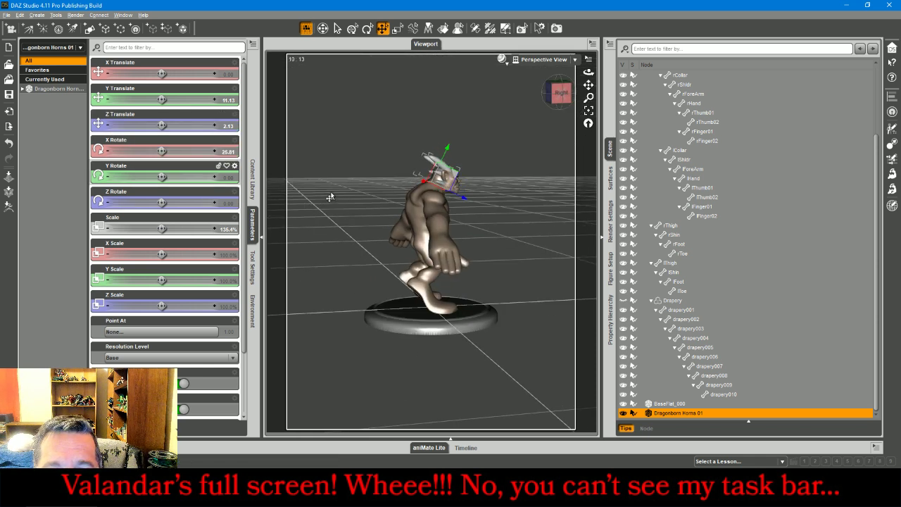
pyautogui.moveTo(444, 185); pyautogui.dragTo(450, 172)
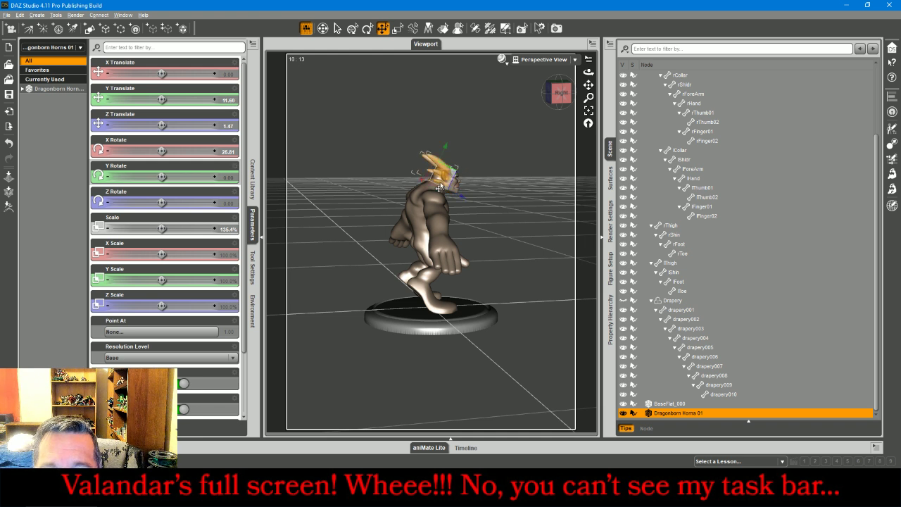
pyautogui.moveTo(588, 72); pyautogui.dragTo(520, 68)
pyautogui.click(525, 139)
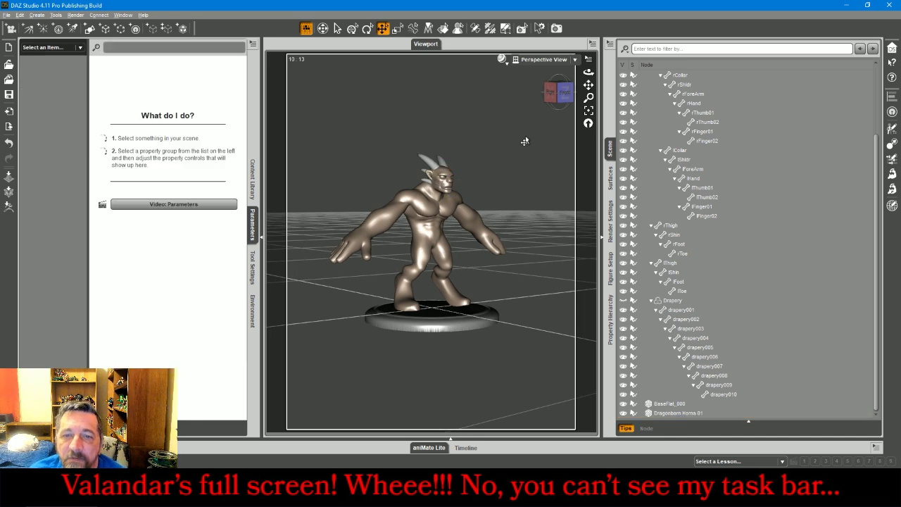
# Collapse the Drapery hierarchy and parent the Dragonborn Horns 01 to the head bone of the Jointed Base Male.
pyautogui.moveTo(565, 98); pyautogui.dragTo(523, 132)
pyautogui.moveTo(589, 71)
pyautogui.mouseDown()
pyautogui.moveTo(603, 69)
pyautogui.moveTo(593, 57)
pyautogui.mouseUp()
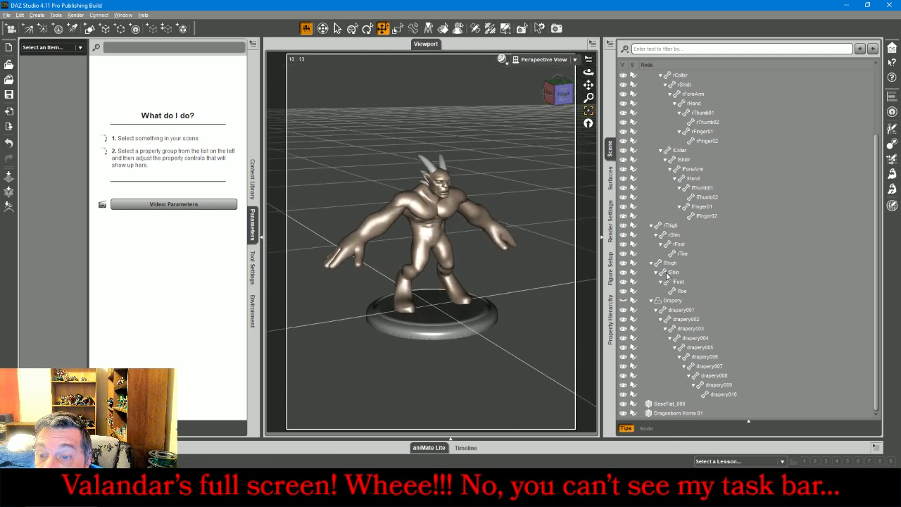
pyautogui.click(651, 302)
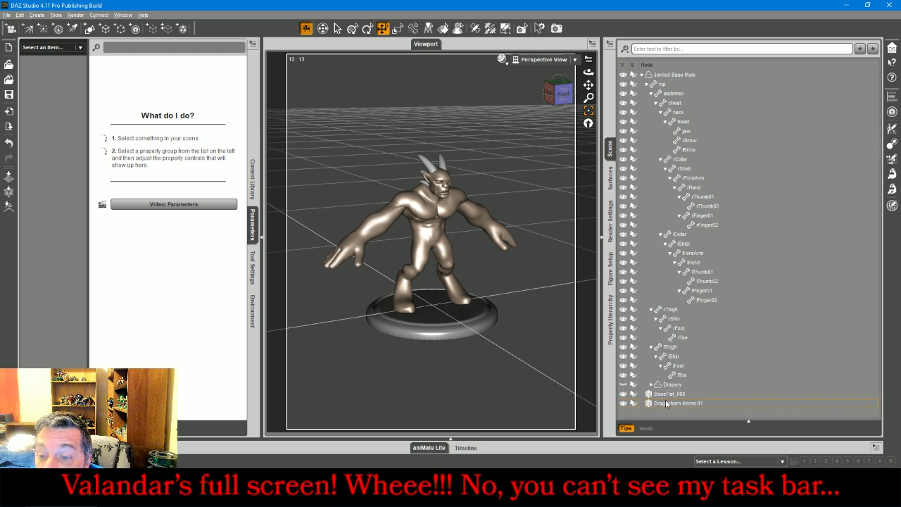
pyautogui.moveTo(664, 403); pyautogui.dragTo(692, 121)
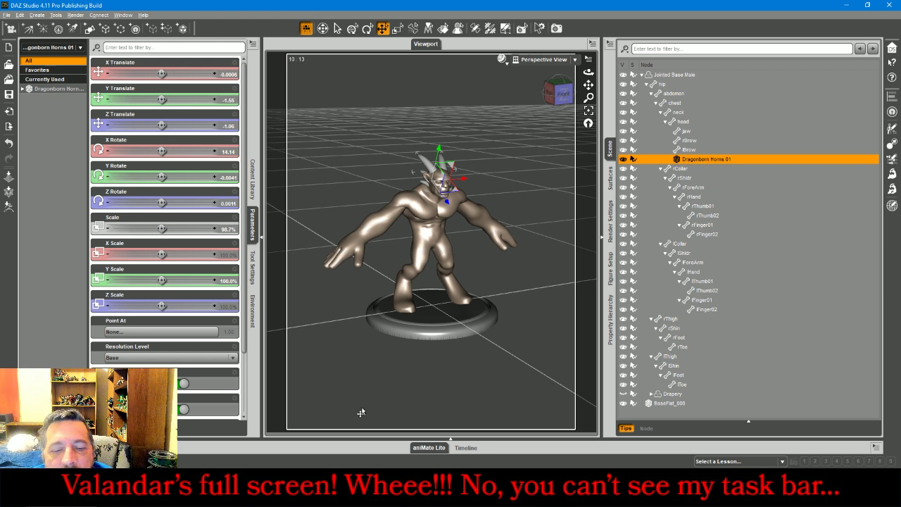
# Check the YouTube live chat in Firefox, return to DAZ Studio and inspect the horned figure from the side and front.
pyautogui.hotkey('alt', 'Tab')
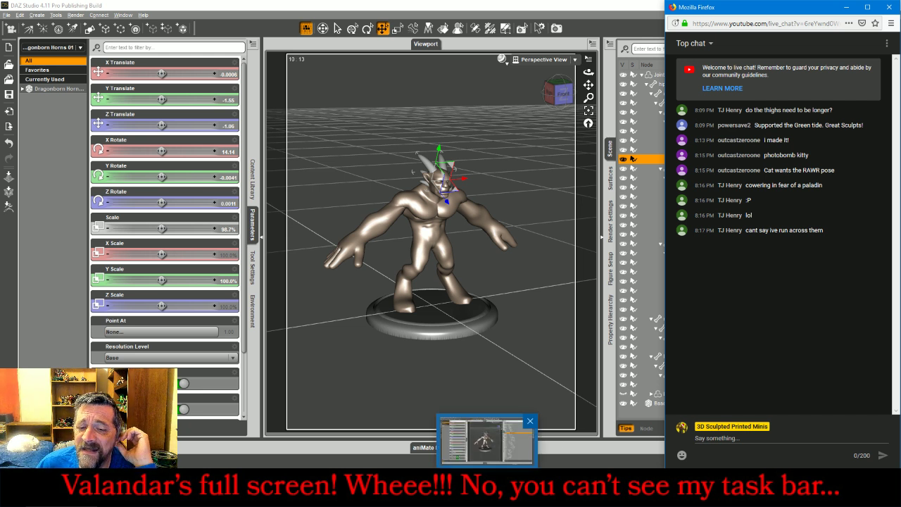
pyautogui.click(486, 487)
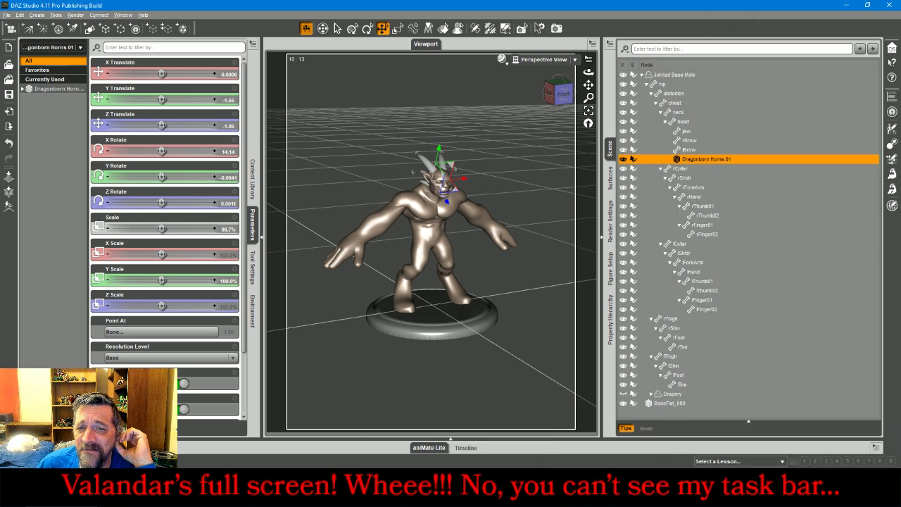
pyautogui.click(545, 150)
pyautogui.click(552, 96)
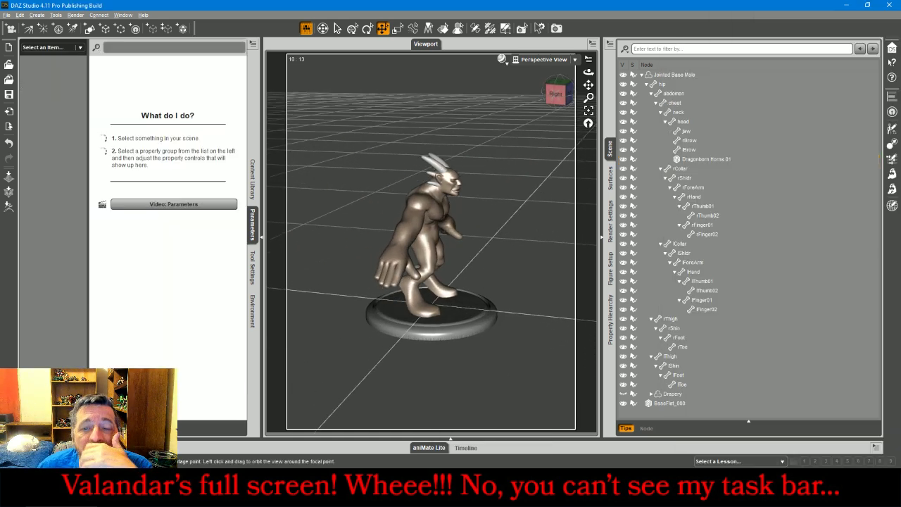
pyautogui.moveTo(556, 95)
pyautogui.mouseDown()
pyautogui.moveTo(585, 113)
pyautogui.moveTo(521, 90)
pyautogui.moveTo(508, 100)
pyautogui.moveTo(473, 89)
pyautogui.moveTo(420, 106)
pyautogui.moveTo(552, 83)
pyautogui.moveTo(558, 99)
pyautogui.mouseUp()
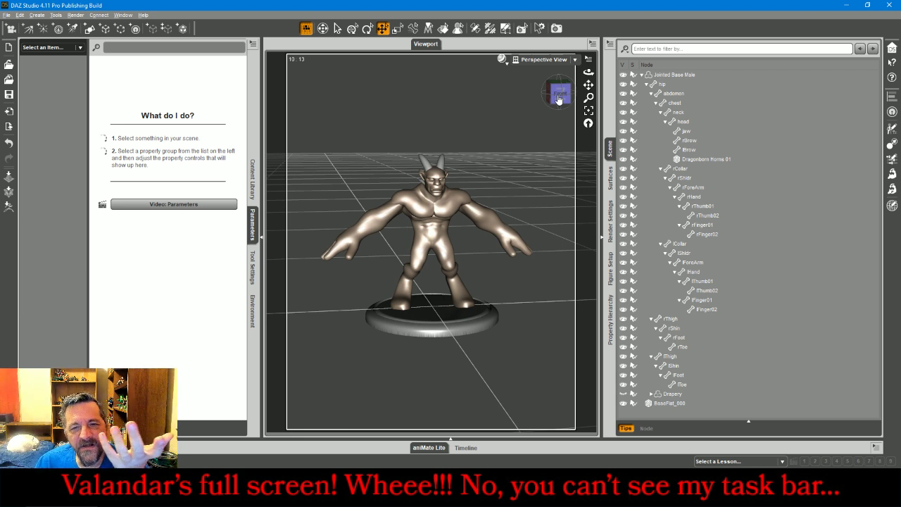
# Browse the MiniatureBaseGeo weapon props and load the Halberd Rhand into the Jointed Base Male's right hand.
pyautogui.click(692, 75)
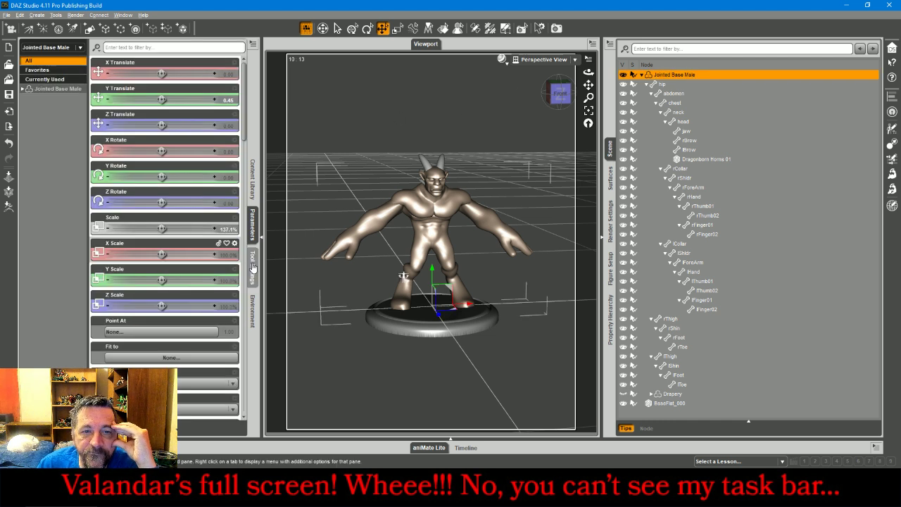
pyautogui.click(252, 180)
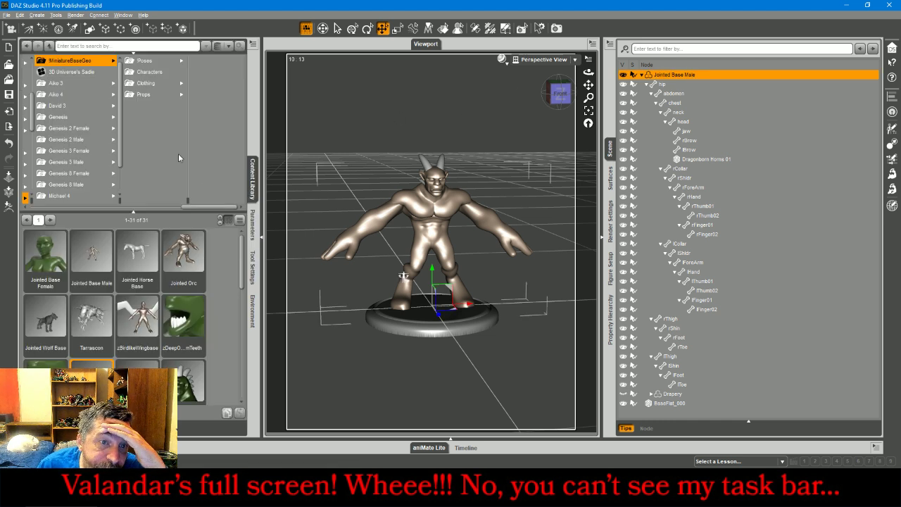
pyautogui.click(156, 95)
pyautogui.scroll(-6, 212, 274)
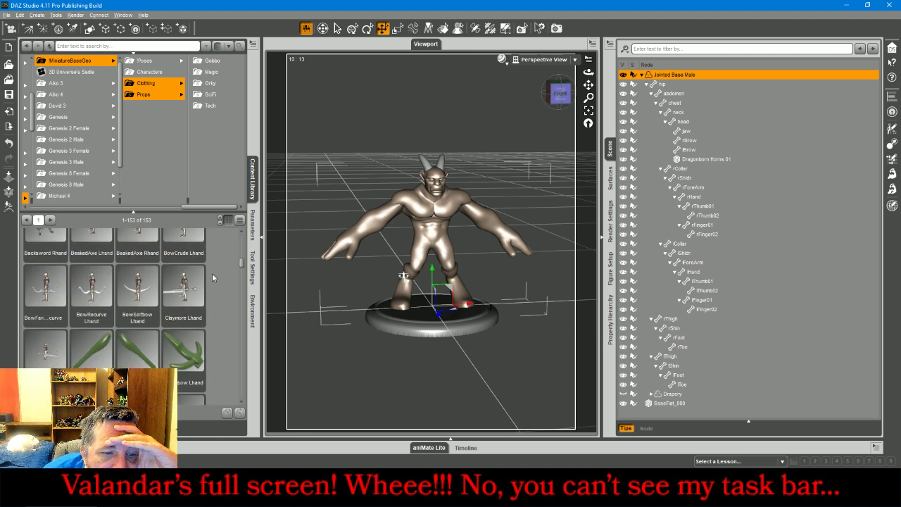
pyautogui.scroll(-3, 212, 274)
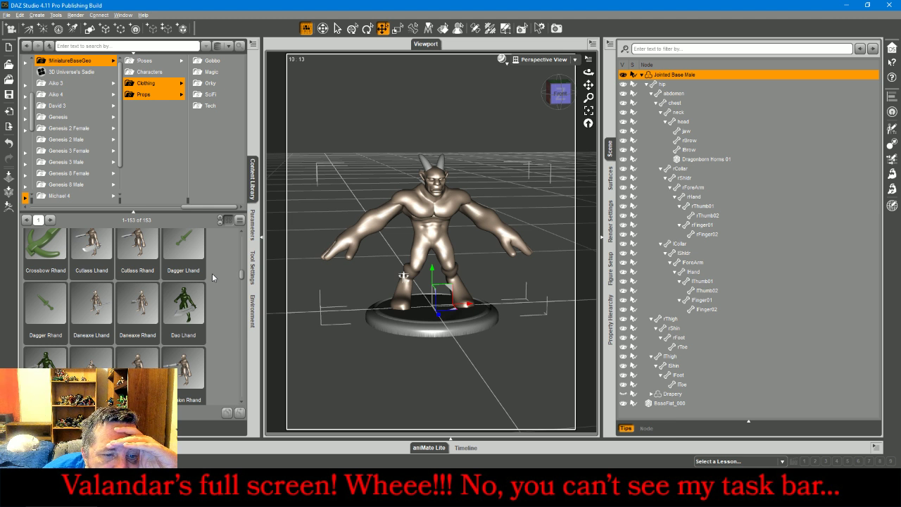
pyautogui.scroll(-3, 212, 274)
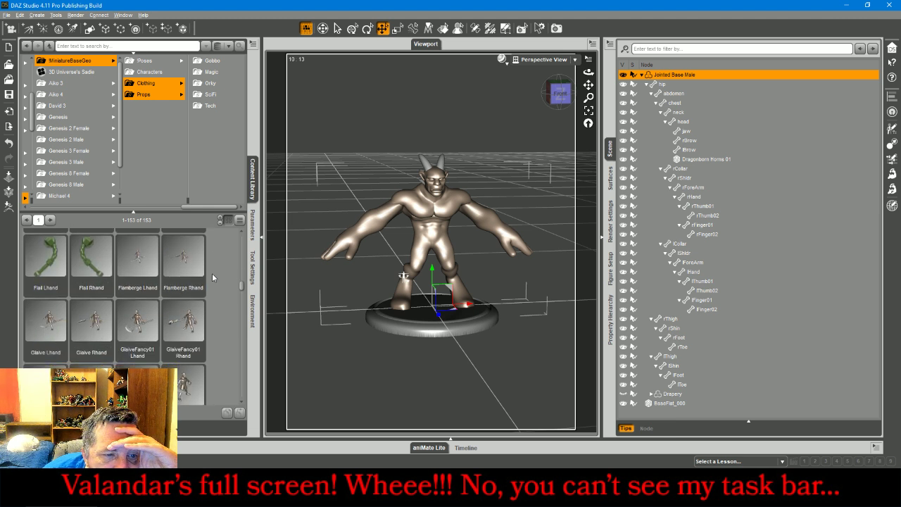
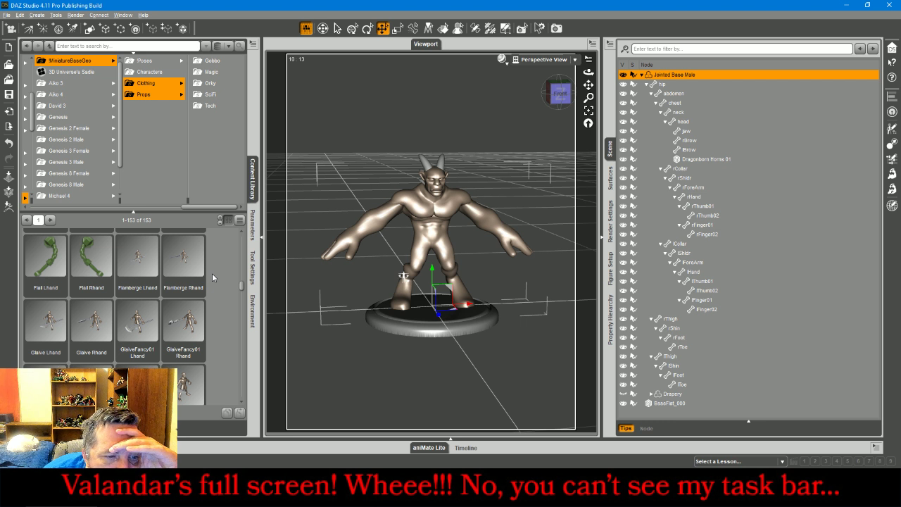
pyautogui.scroll(-3, 212, 273)
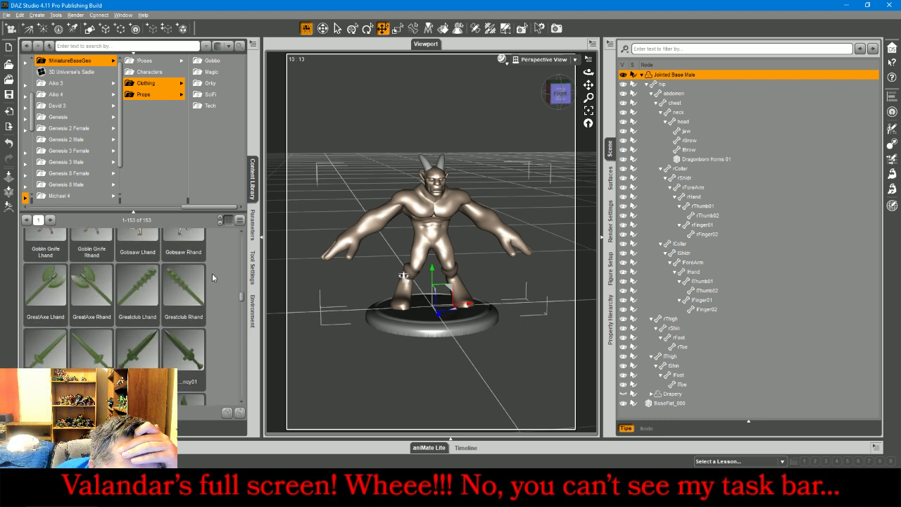
pyautogui.scroll(3, 212, 277)
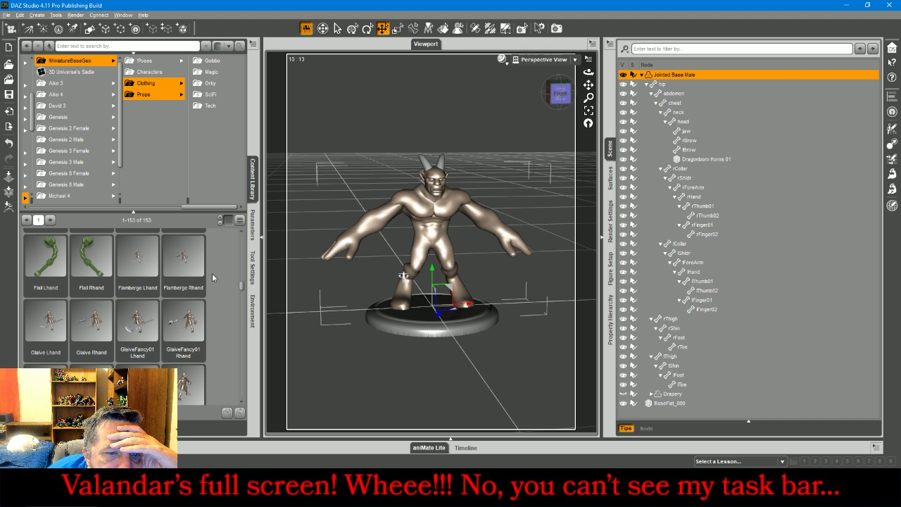
pyautogui.scroll(-3, 212, 276)
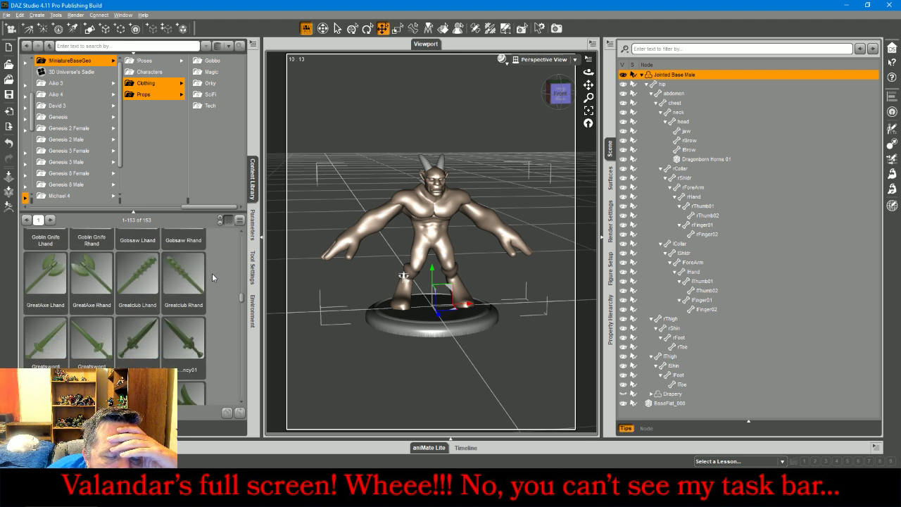
pyautogui.scroll(-3, 213, 278)
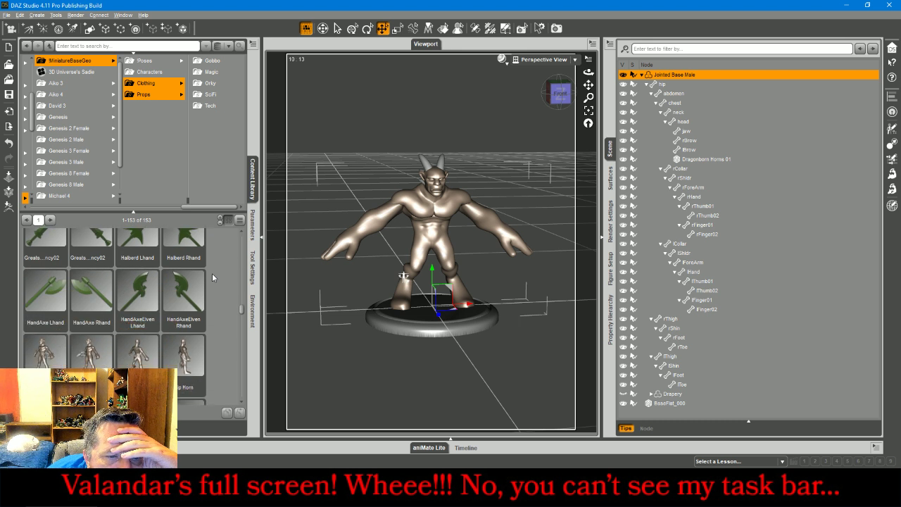
pyautogui.scroll(5, 212, 277)
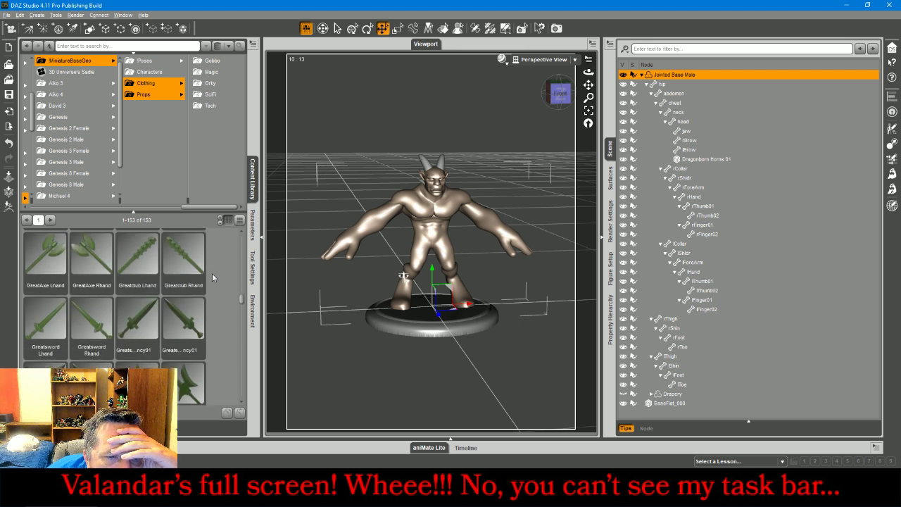
pyautogui.scroll(-5, 213, 278)
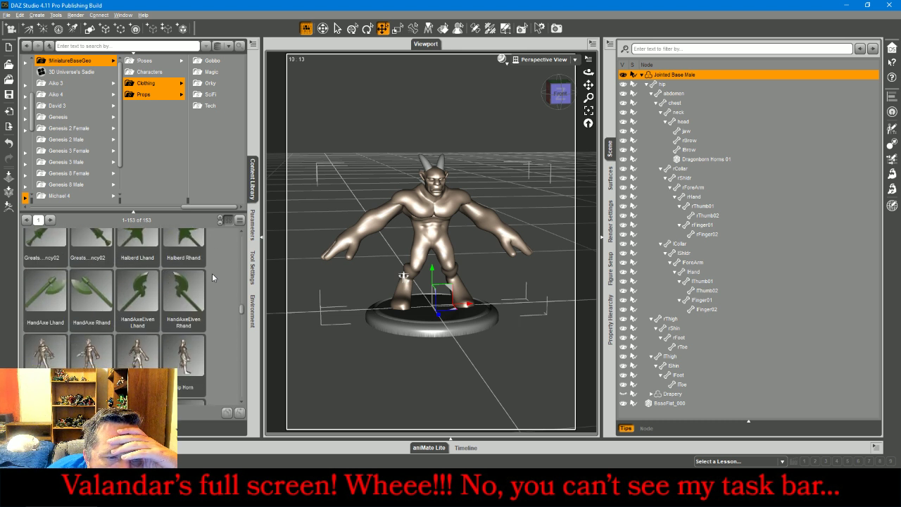
pyautogui.scroll(-3, 213, 276)
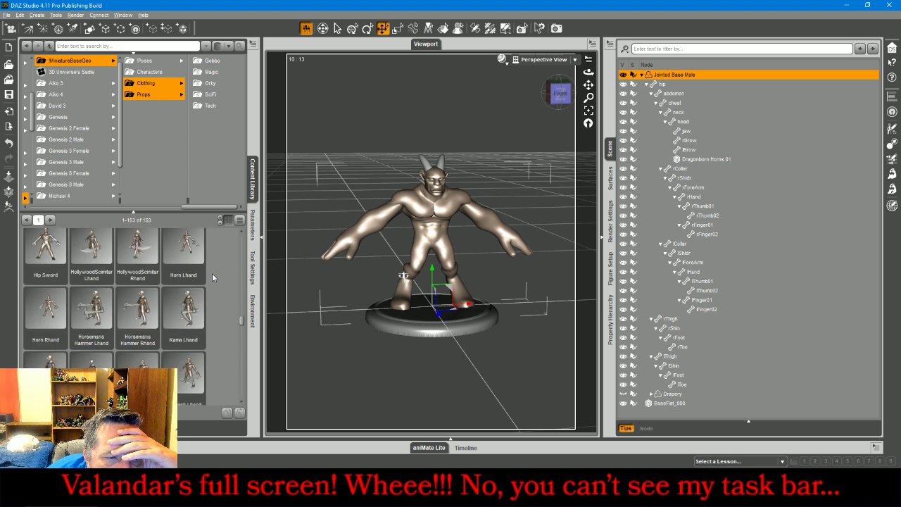
pyautogui.scroll(-6, 213, 277)
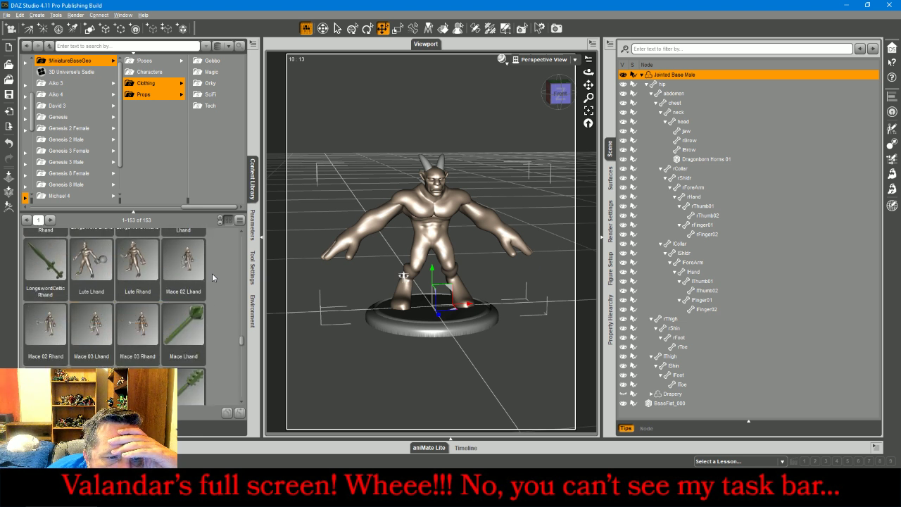
pyautogui.scroll(3, 212, 277)
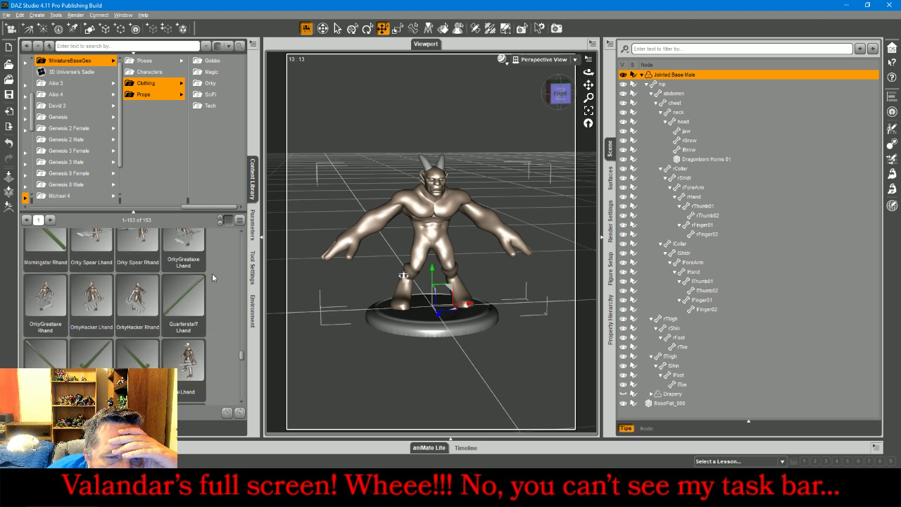
pyautogui.scroll(-3, 212, 277)
pyautogui.scroll(-3, 213, 277)
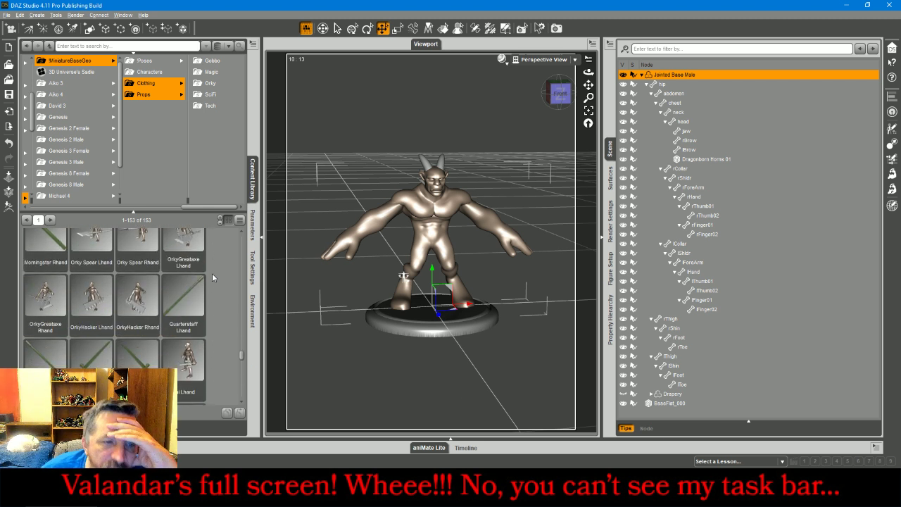
pyautogui.scroll(-3, 213, 277)
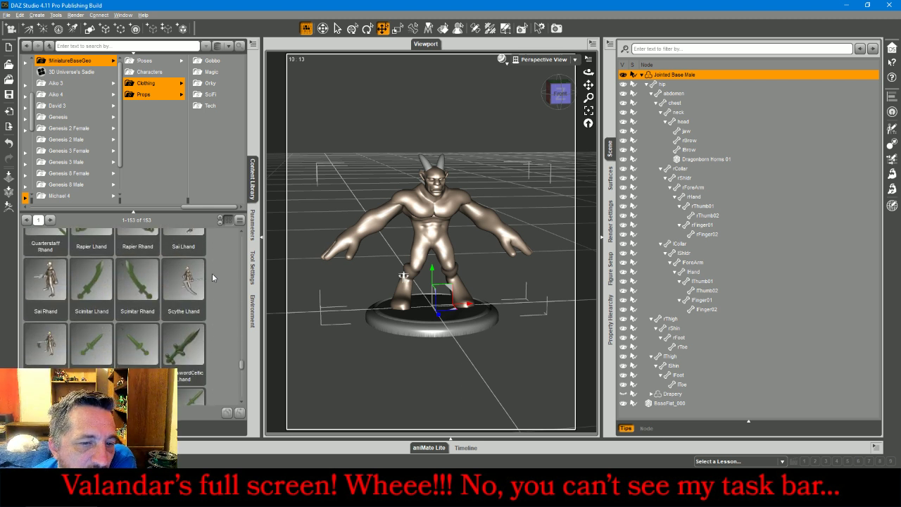
pyautogui.scroll(-2, 213, 277)
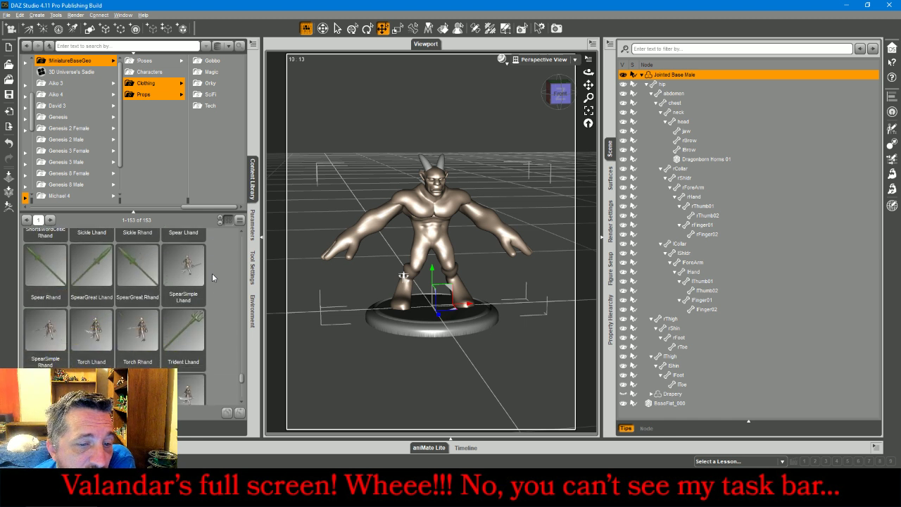
pyautogui.scroll(-2, 212, 277)
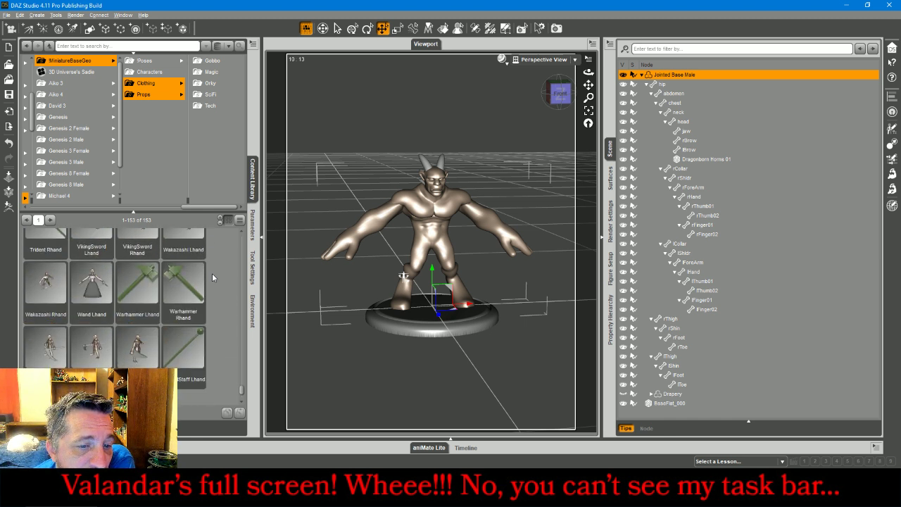
pyautogui.scroll(4, 212, 277)
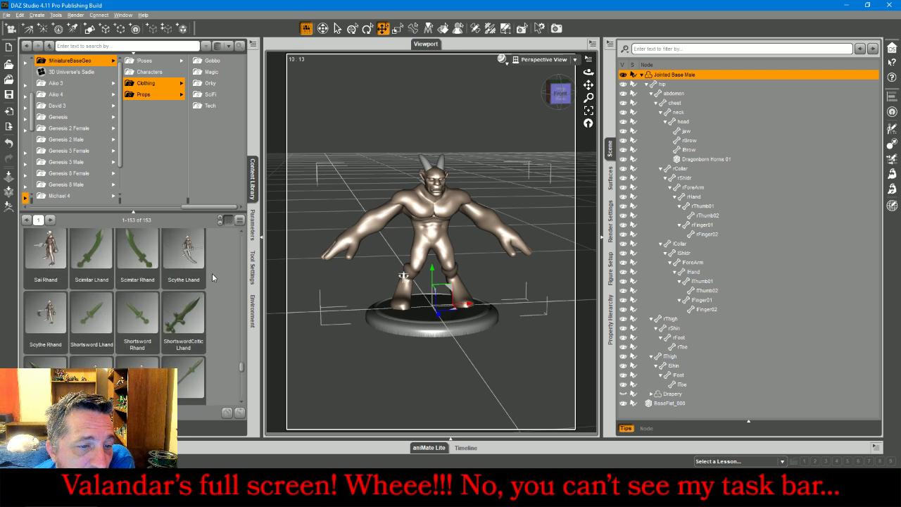
pyautogui.scroll(3, 213, 275)
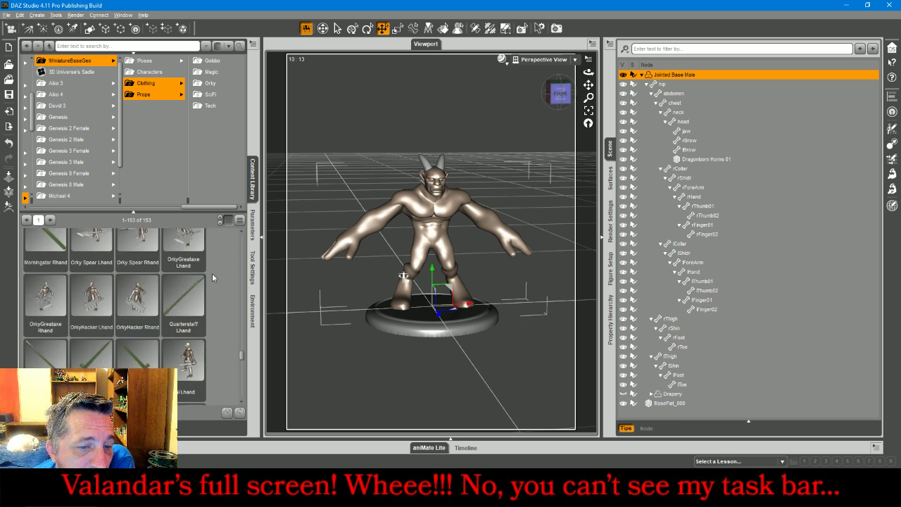
pyautogui.scroll(-3, 213, 275)
pyautogui.scroll(3, 212, 273)
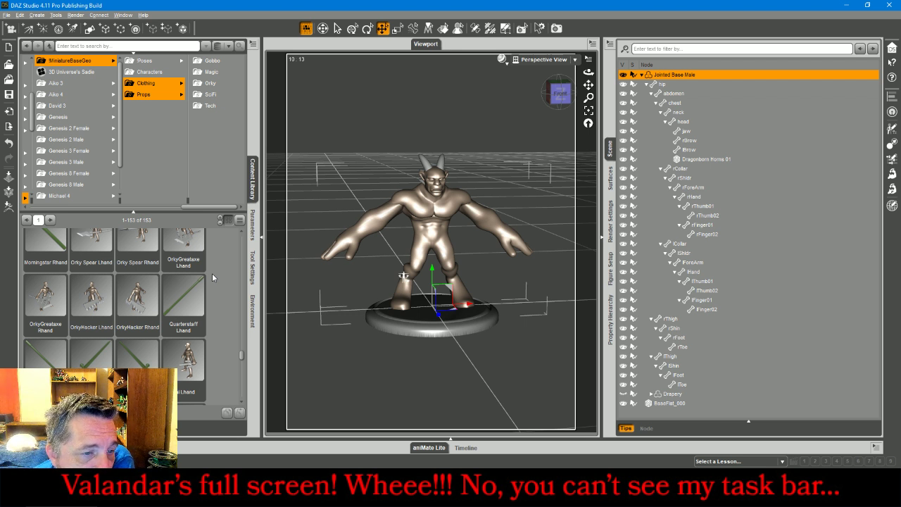
pyautogui.scroll(3, 212, 273)
pyautogui.scroll(-3, 212, 273)
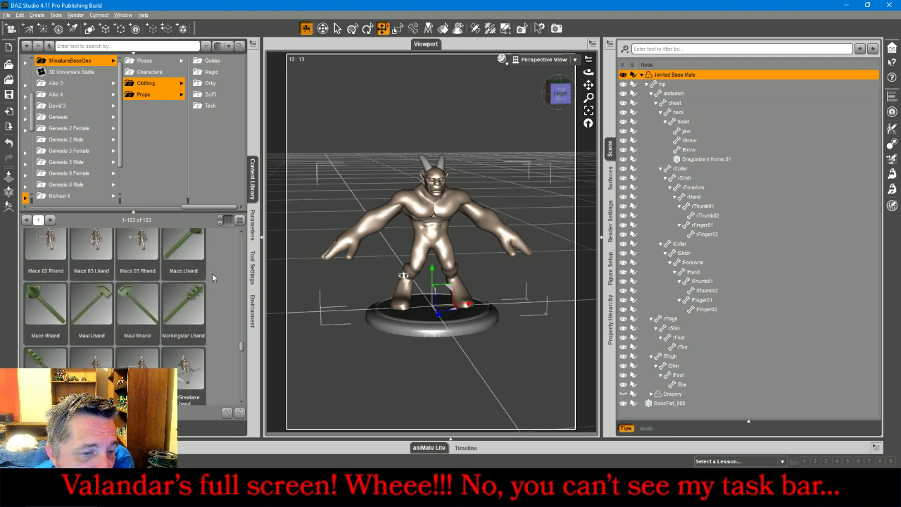
pyautogui.scroll(3, 212, 273)
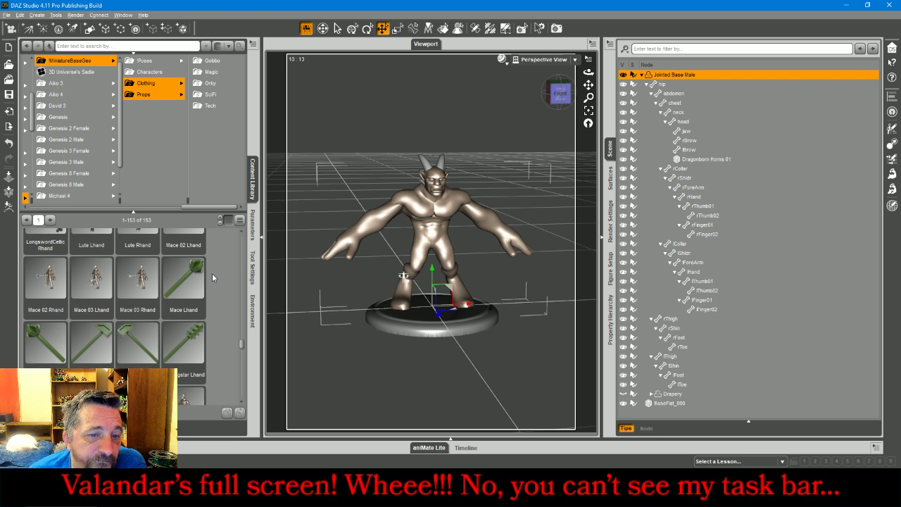
pyautogui.scroll(6, 212, 277)
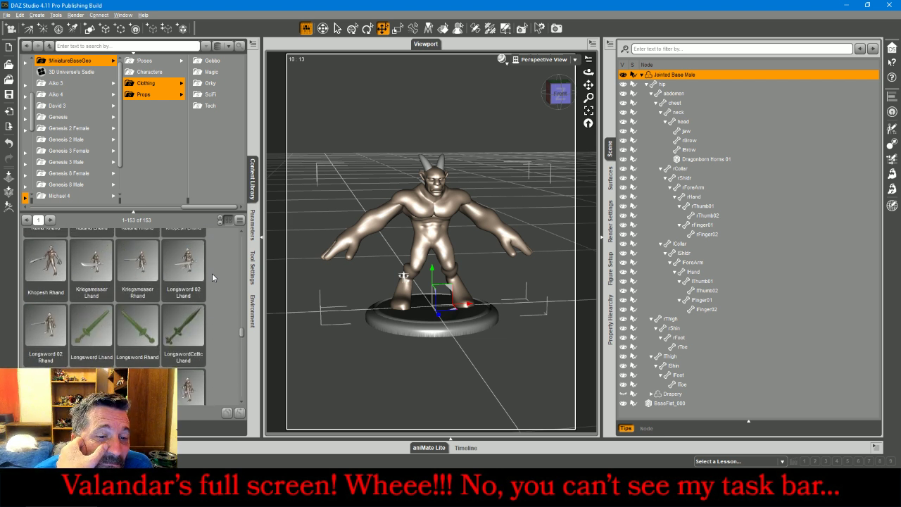
pyautogui.scroll(3, 212, 277)
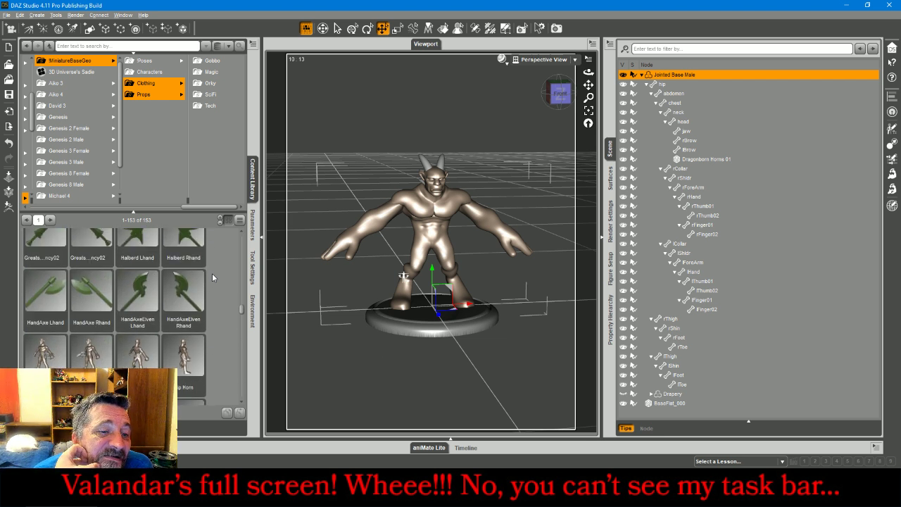
pyautogui.scroll(3, 213, 274)
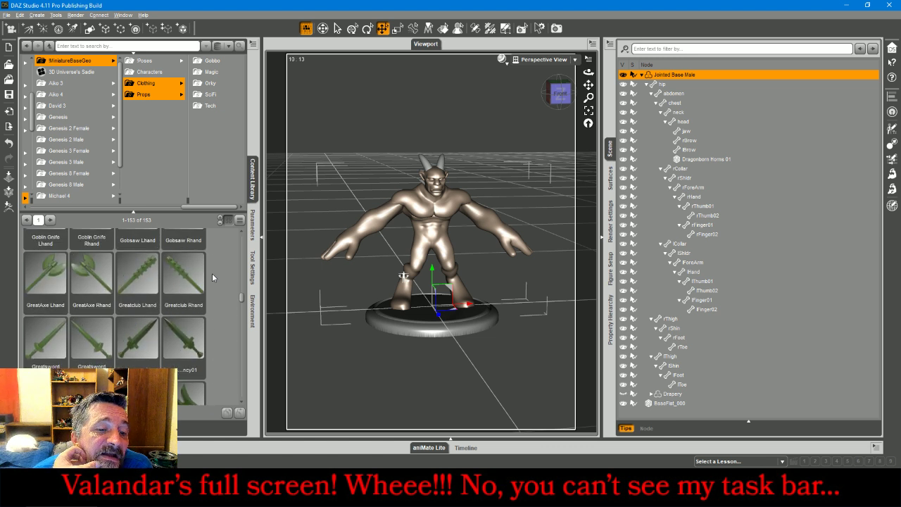
pyautogui.scroll(-3, 213, 275)
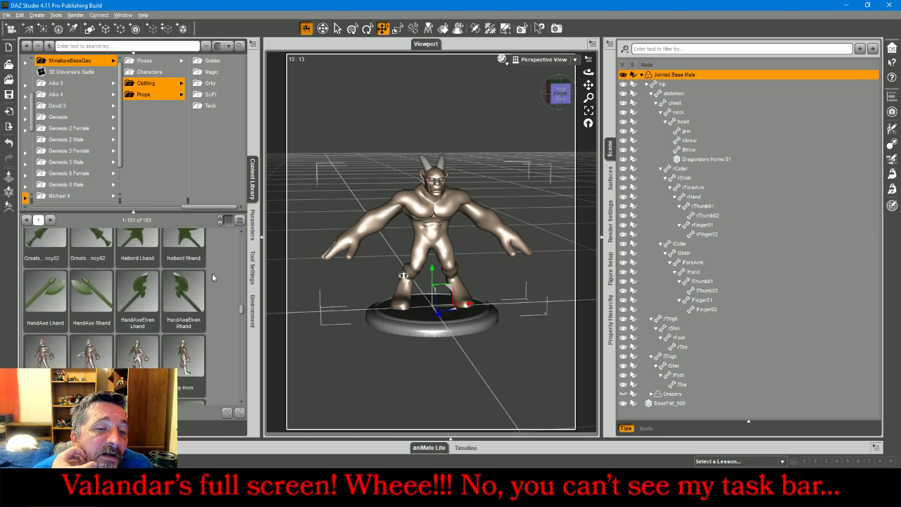
pyautogui.doubleClick(186, 245)
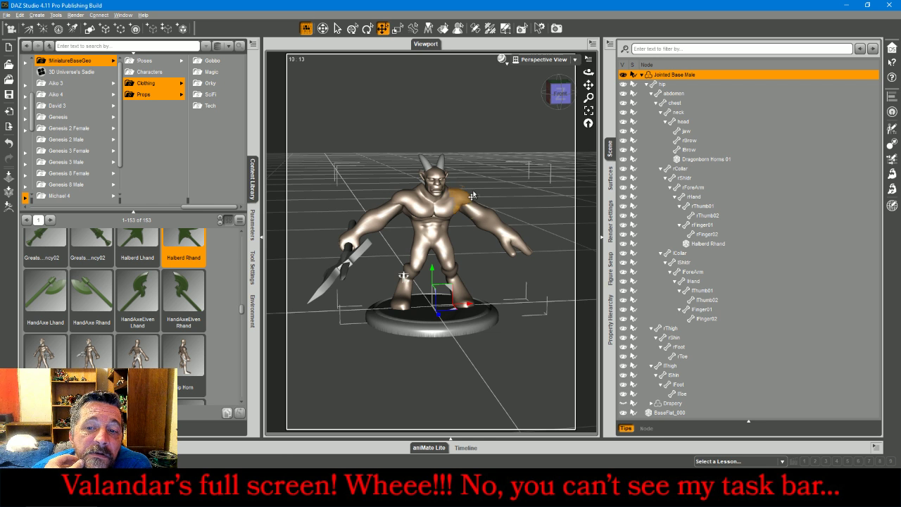
# View the figure from above and check the Scale parameter of the left hand bone.
pyautogui.moveTo(559, 95); pyautogui.dragTo(607, 172)
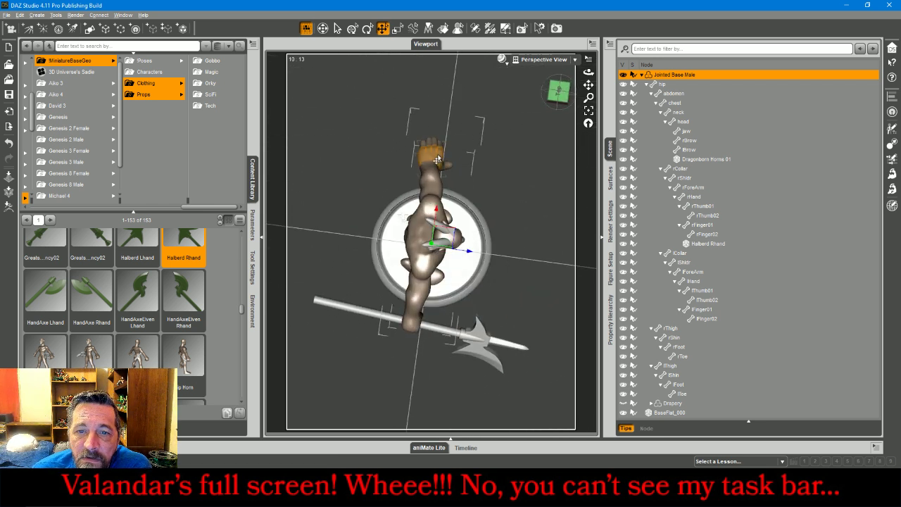
pyautogui.click(437, 160)
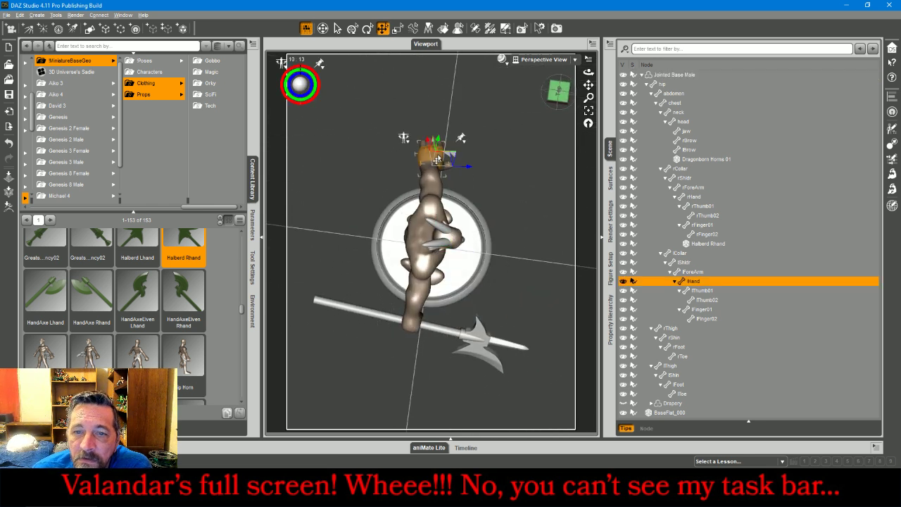
pyautogui.click(253, 240)
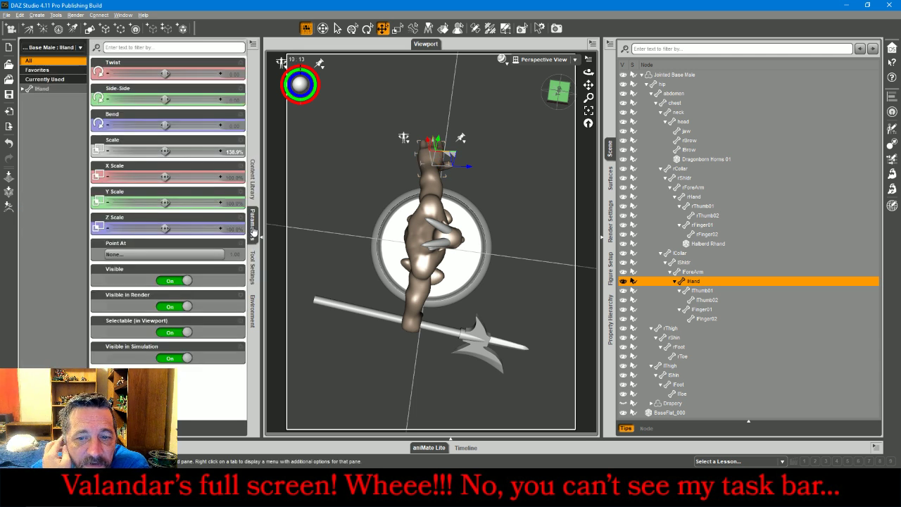
# Set the Scale of the right hand, its thumb and finger bones and the Halberd Rhand to 138.9%.
pyautogui.click(407, 320)
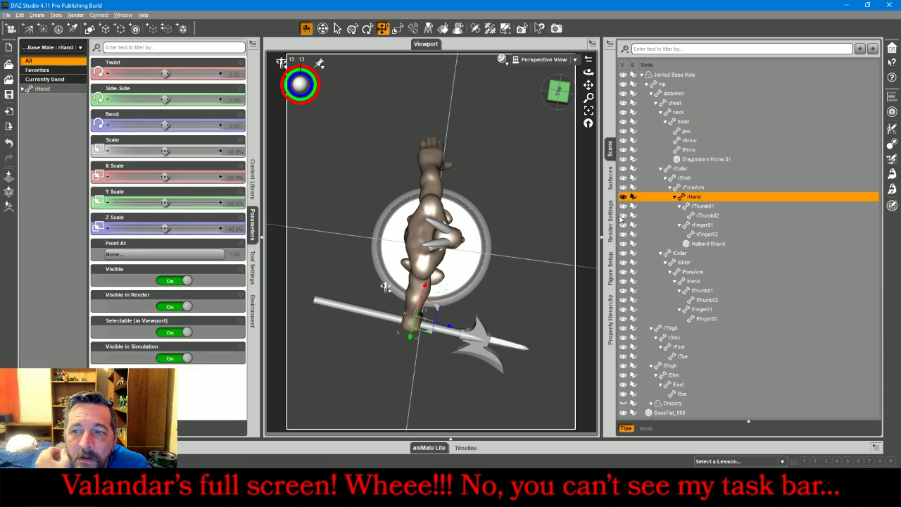
pyautogui.keyDown('shift'); pyautogui.click(706, 243); pyautogui.keyUp('shift')
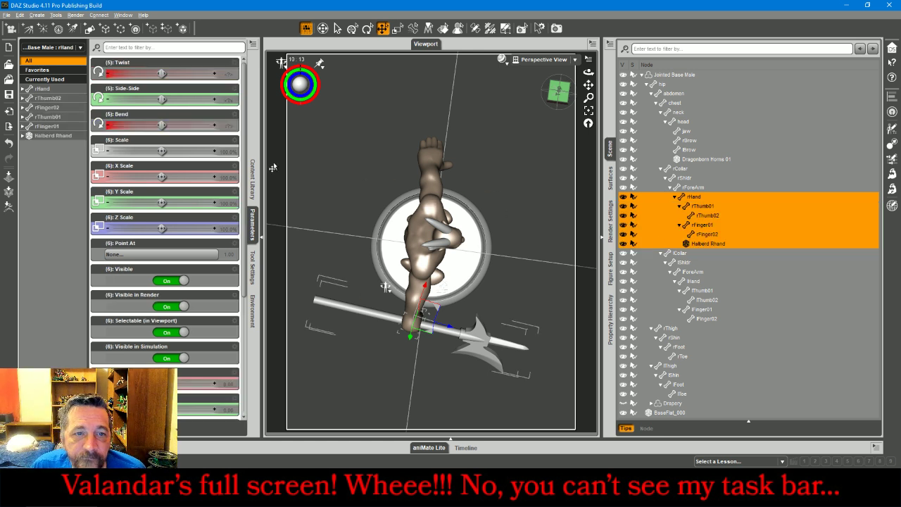
pyautogui.click(226, 153)
pyautogui.write('138.9')
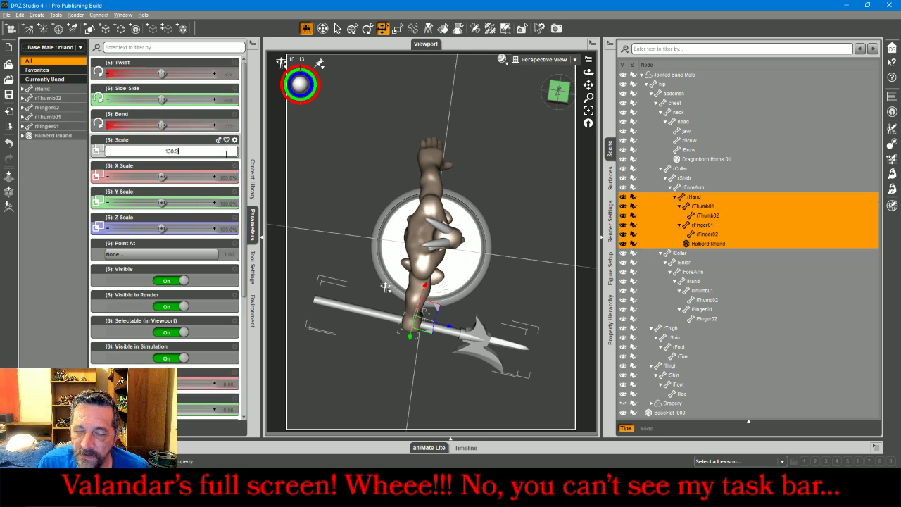
pyautogui.press('Return')
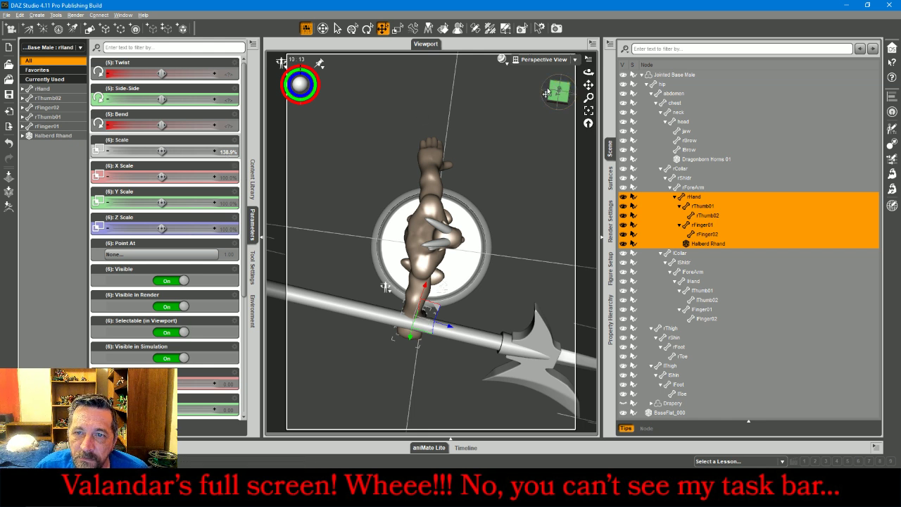
# Reset the halberd's Scale to 100% and try shortening it along its length to a Z Scale of 78.7%.
pyautogui.moveTo(558, 92); pyautogui.dragTo(523, 41)
pyautogui.click(423, 297)
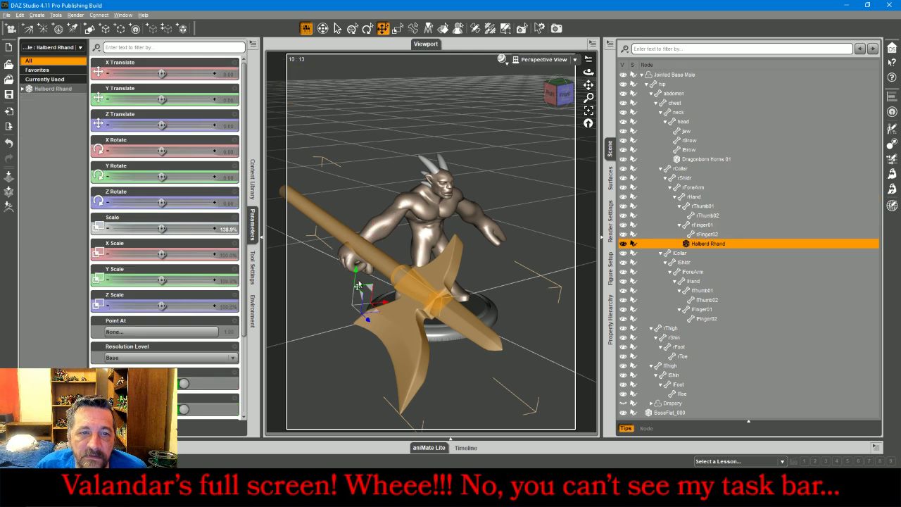
pyautogui.click(222, 230)
pyautogui.write('100')
pyautogui.press('Return')
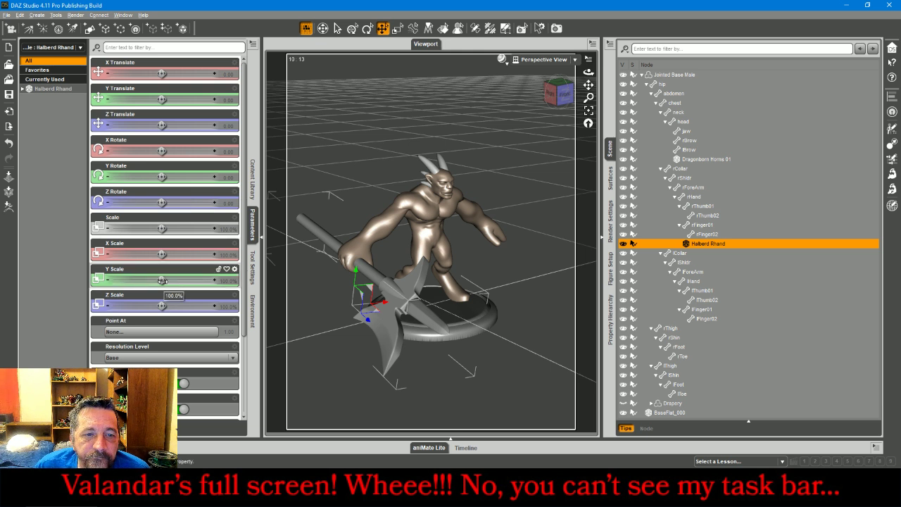
pyautogui.moveTo(162, 280); pyautogui.dragTo(140, 305)
pyautogui.hotkey('ctrl', 'z')
pyautogui.moveTo(554, 102); pyautogui.dragTo(600, 111)
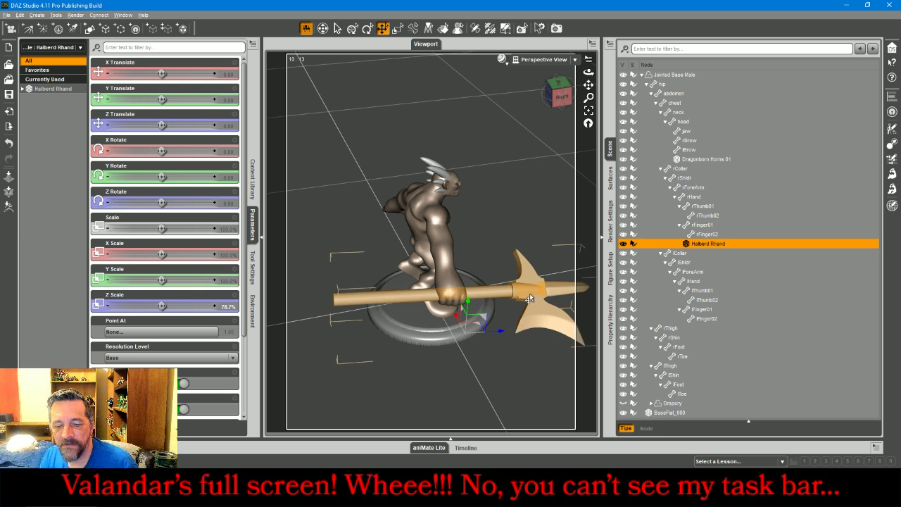
# Delete the halberd and load the GreatAxe Rhand prop onto the Jointed Base Male instead.
pyautogui.press('Delete')
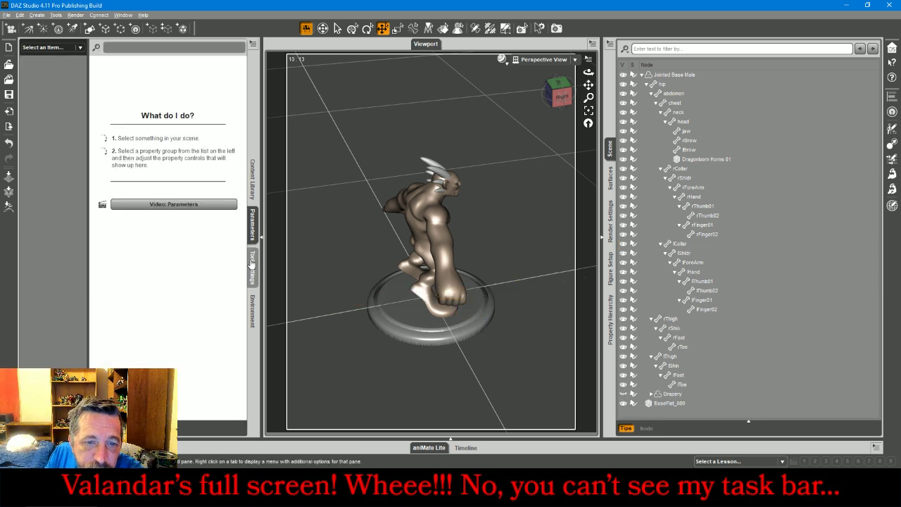
pyautogui.click(253, 179)
pyautogui.click(665, 76)
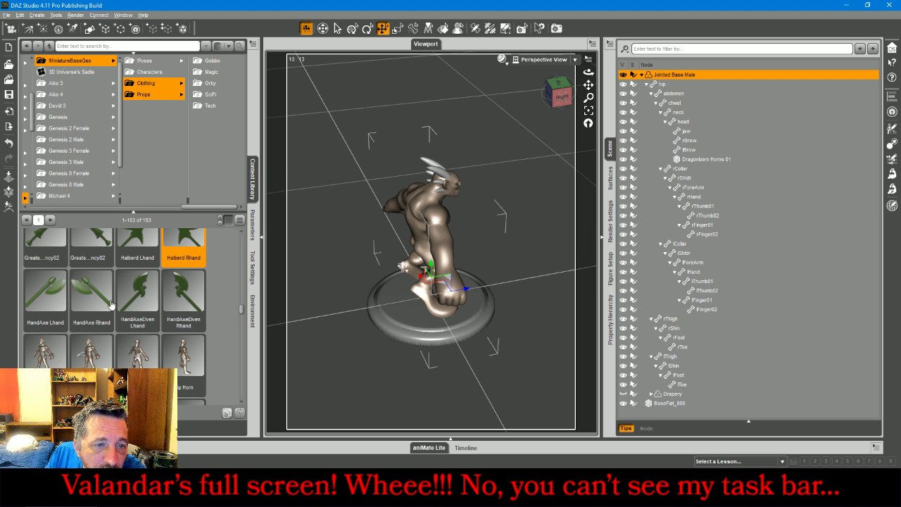
pyautogui.scroll(5, 111, 304)
pyautogui.scroll(-3, 111, 304)
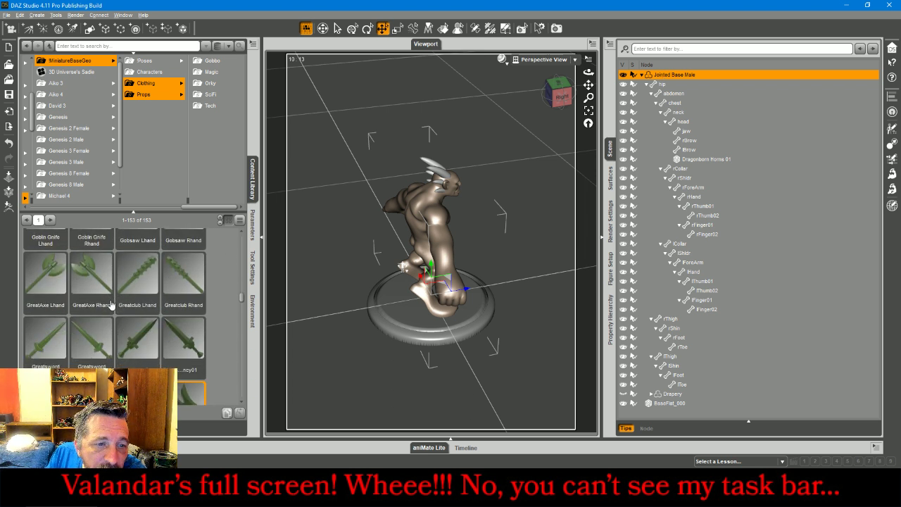
pyautogui.doubleClick(96, 277)
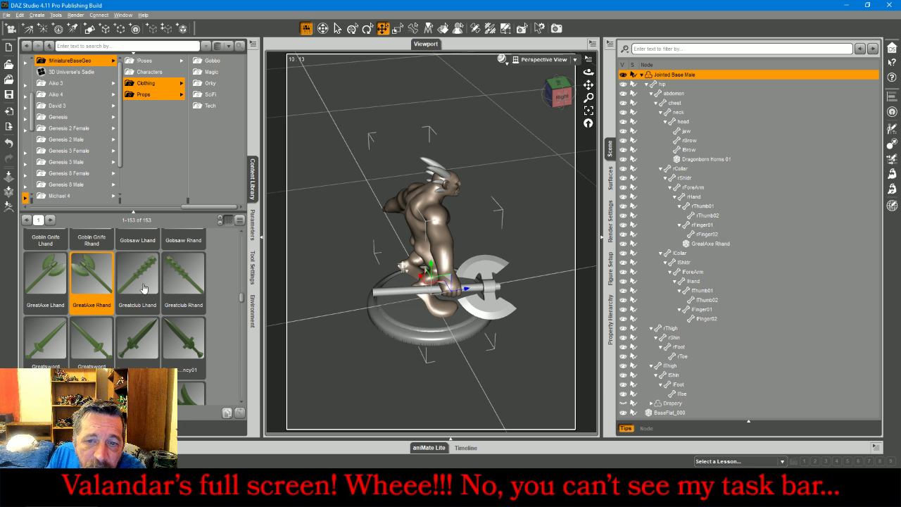
# Set the Scale of the right hand and its thumb and finger bones to 138.9%, leaving the great axe out of the selection.
pyautogui.click(707, 234)
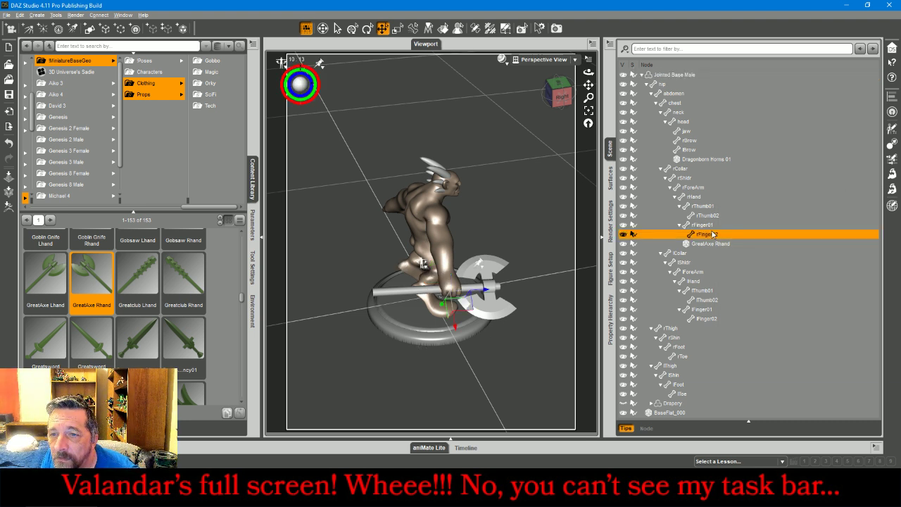
pyautogui.keyDown('shift'); pyautogui.click(696, 197); pyautogui.keyUp('shift')
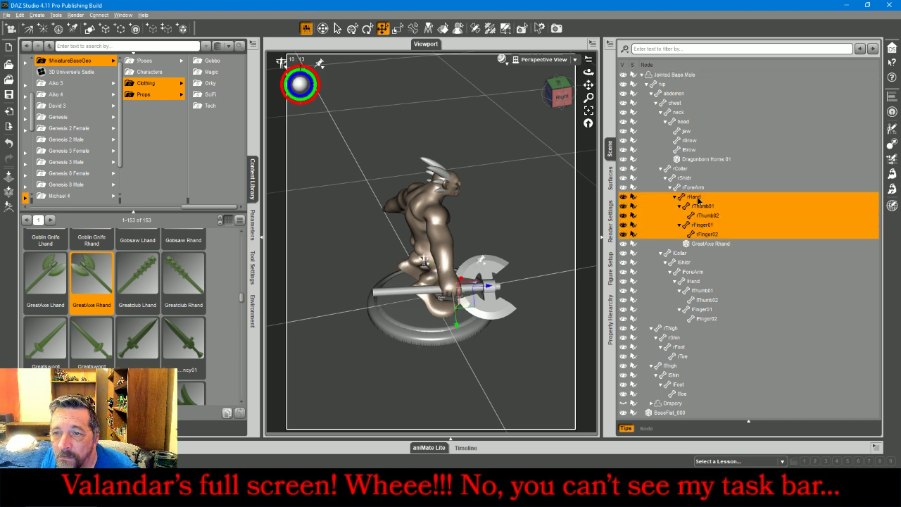
pyautogui.click(254, 238)
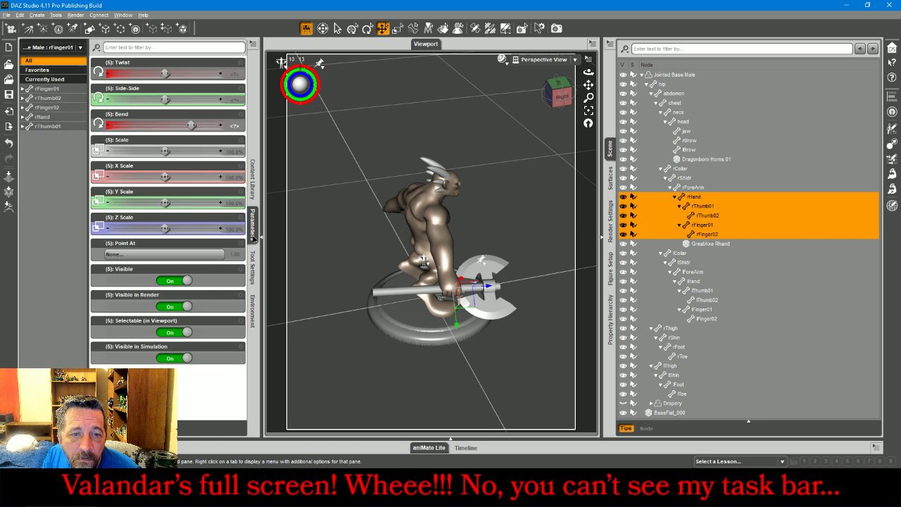
pyautogui.click(234, 151)
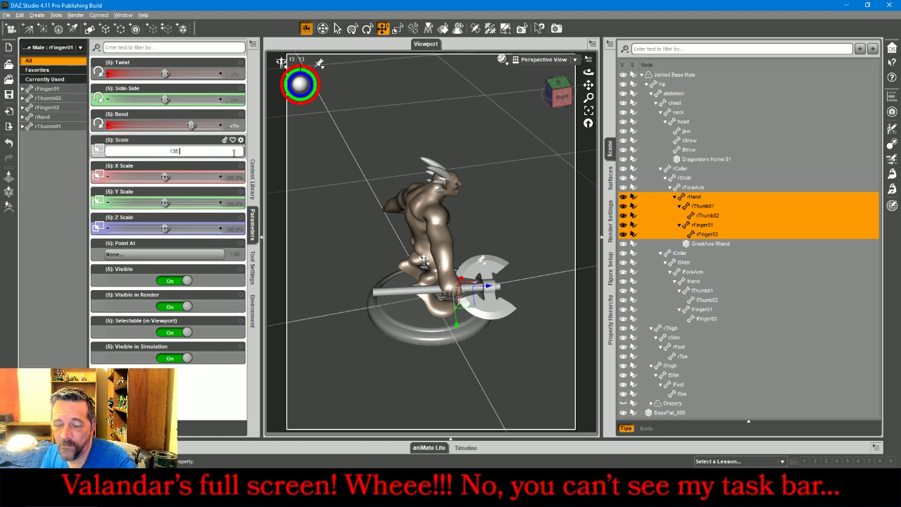
pyautogui.write('138')
pyautogui.press('Return')
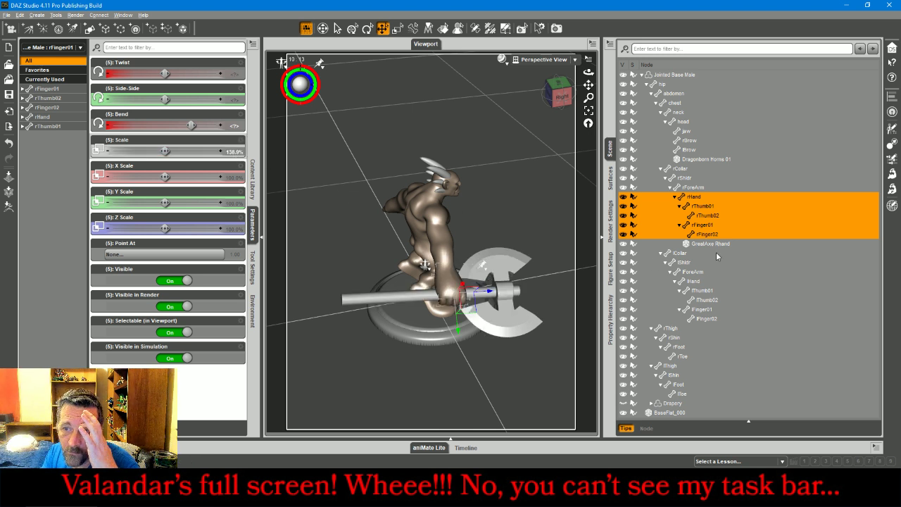
# Set the GreatAxe Rhand's overall Scale to 75%.
pyautogui.click(722, 246)
pyautogui.click(223, 235)
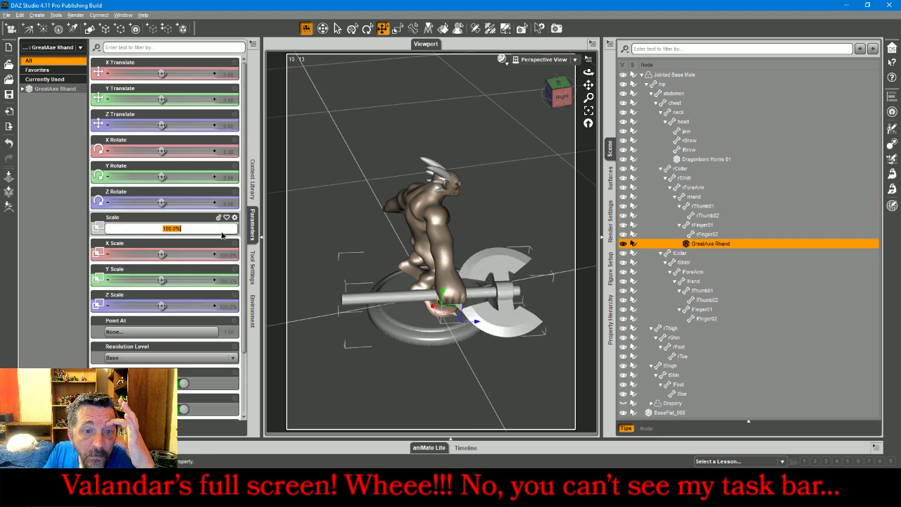
pyautogui.write('75')
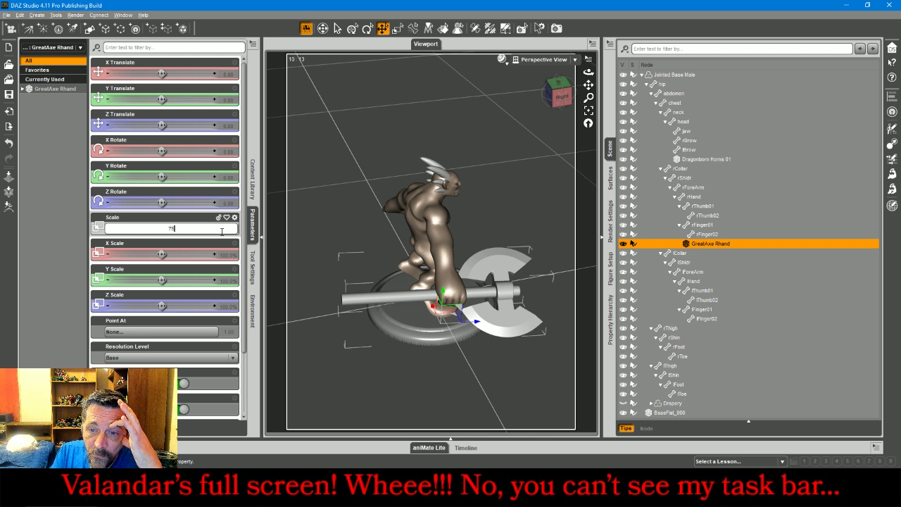
pyautogui.press('Return')
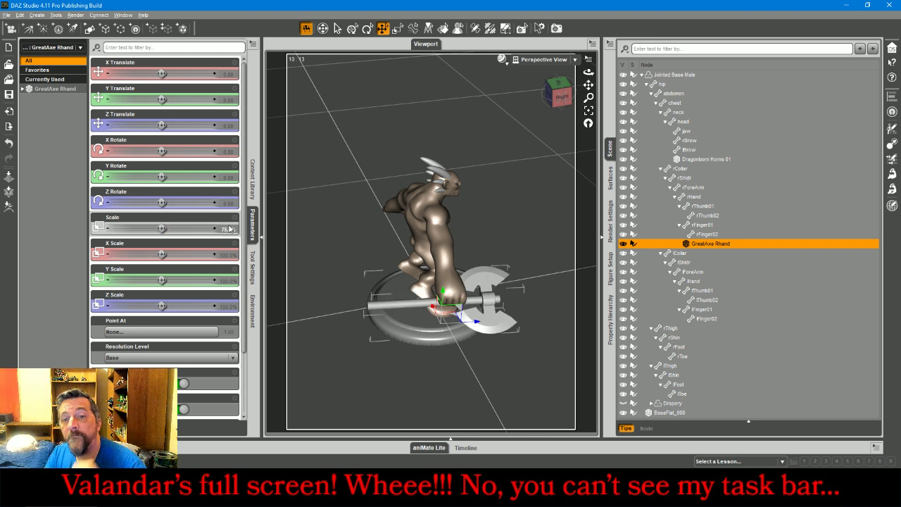
# From the Back View, raise the great axe about 1.53 in Y and rotate it about -5 in X and 5 in Y to align its handle with the grip.
pyautogui.click(561, 62)
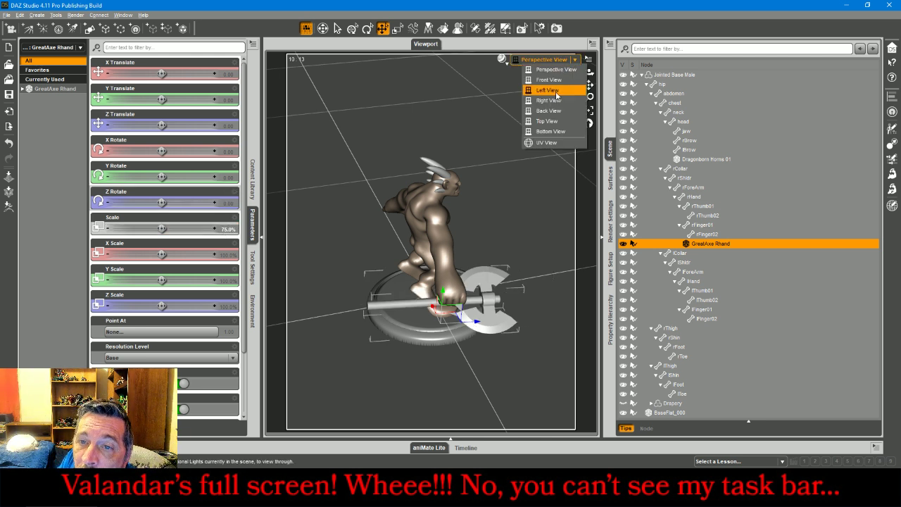
pyautogui.click(546, 110)
pyautogui.click(589, 111)
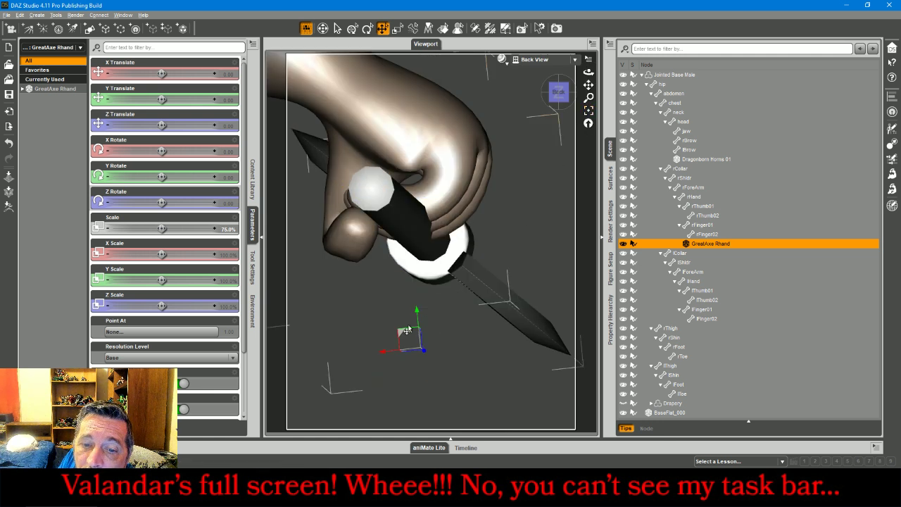
pyautogui.moveTo(400, 337); pyautogui.dragTo(404, 282)
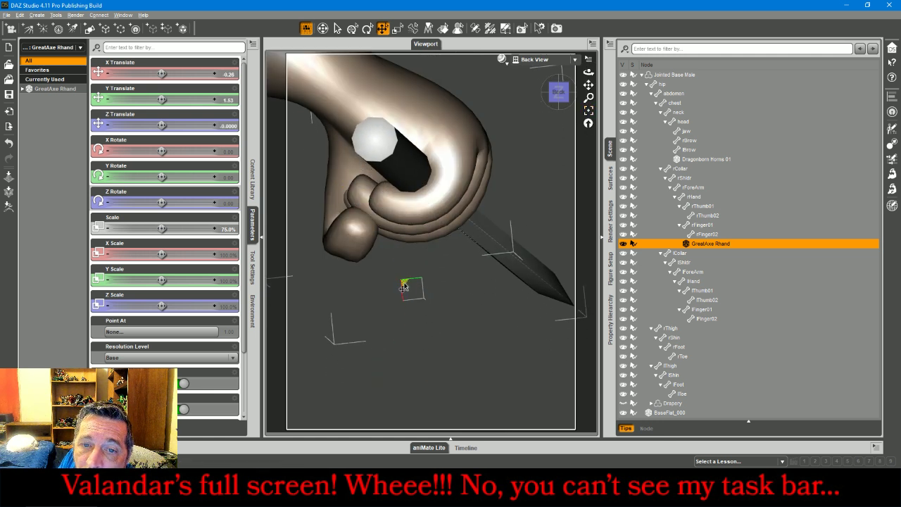
pyautogui.click(227, 100)
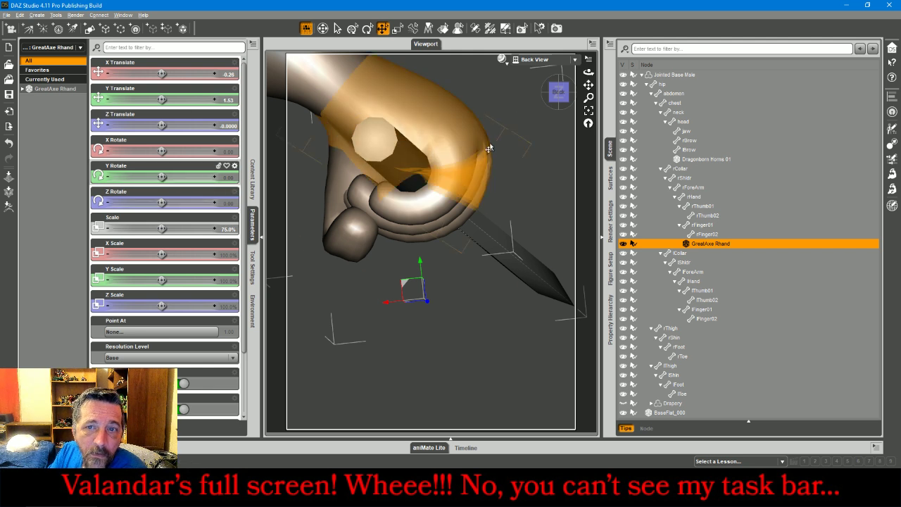
pyautogui.click(367, 30)
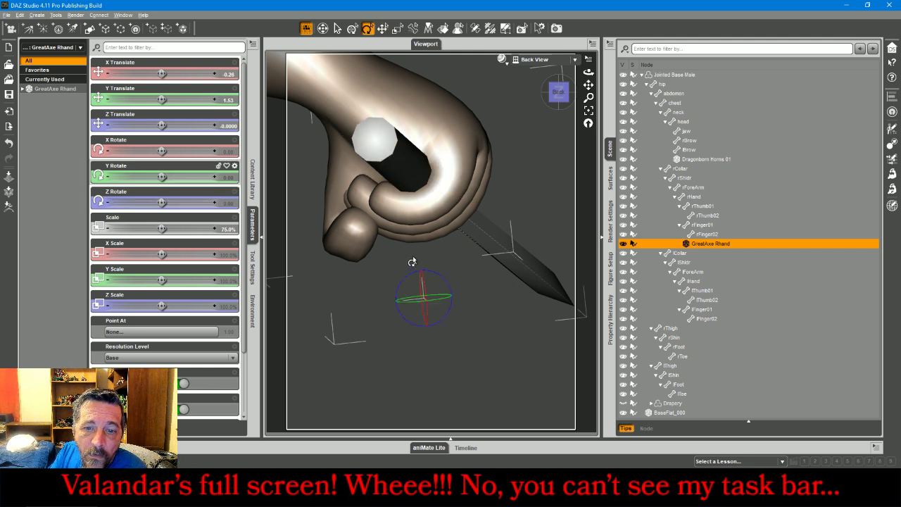
pyautogui.moveTo(421, 276); pyautogui.dragTo(408, 307)
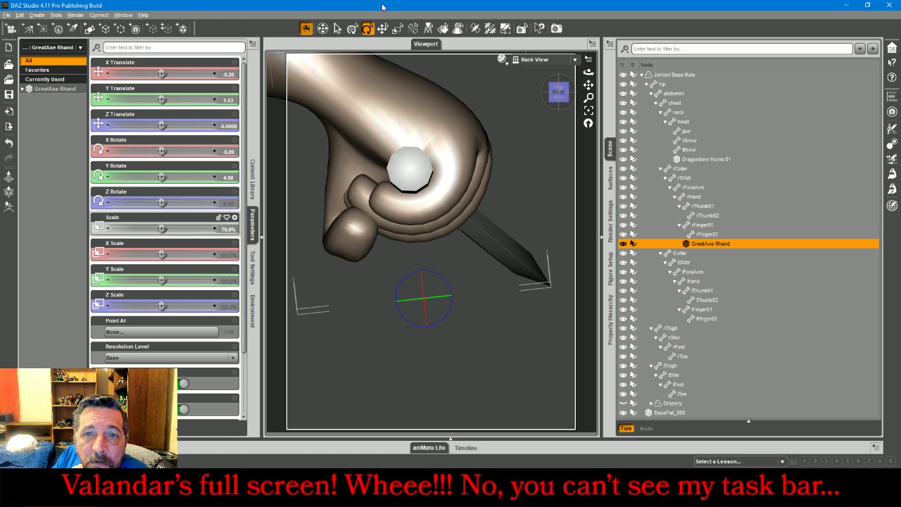
# Move the great axe's origin up onto its handle with the Joint Editor and lower the axe into the grip at about 0.16 in Y.
pyautogui.click(476, 28)
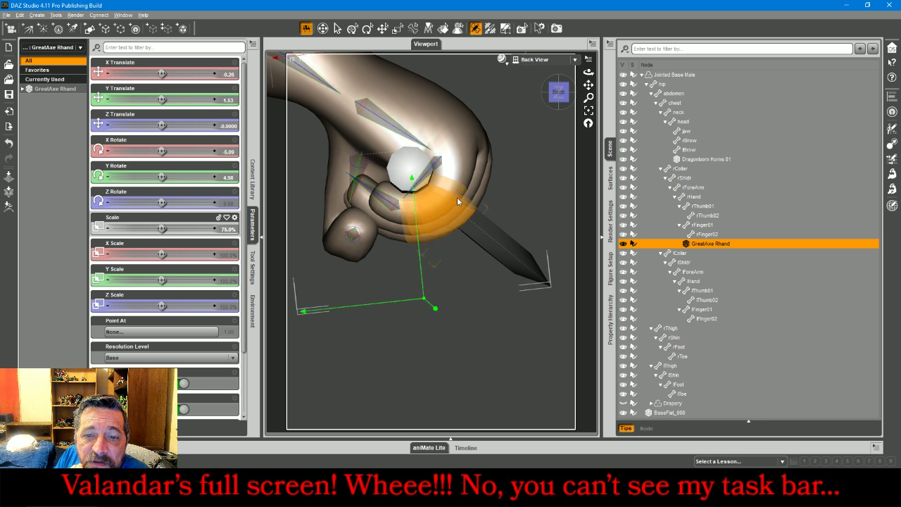
pyautogui.moveTo(426, 292); pyautogui.dragTo(430, 200)
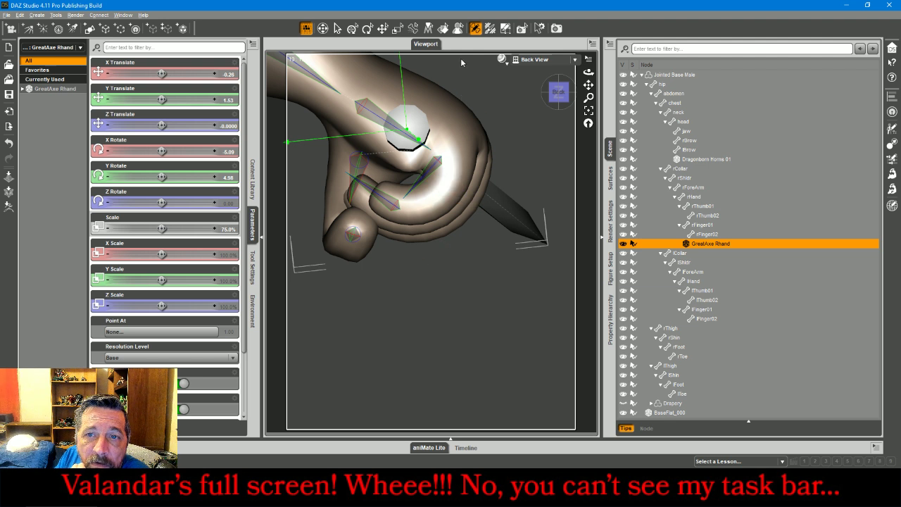
pyautogui.click(382, 29)
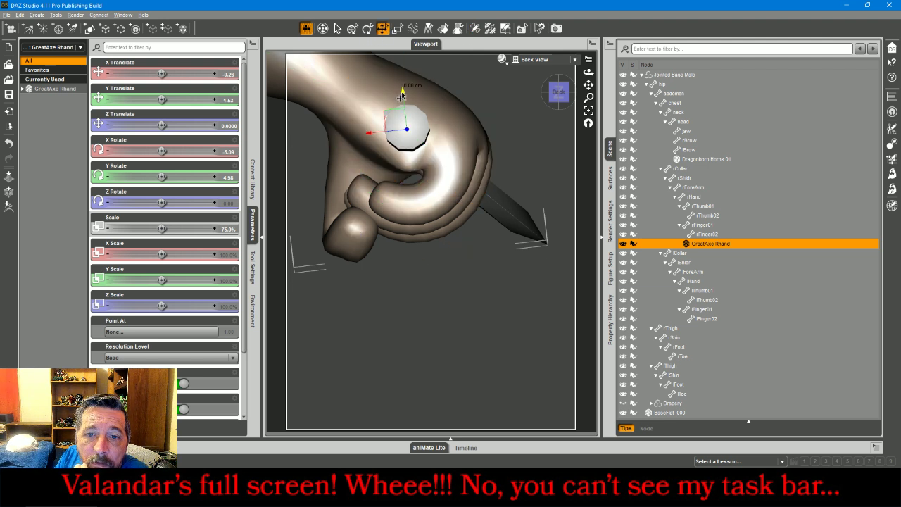
pyautogui.moveTo(401, 97); pyautogui.dragTo(393, 142)
# Return to the Perspective View and set the great axe's overall Scale to 100%.
pyautogui.click(535, 59)
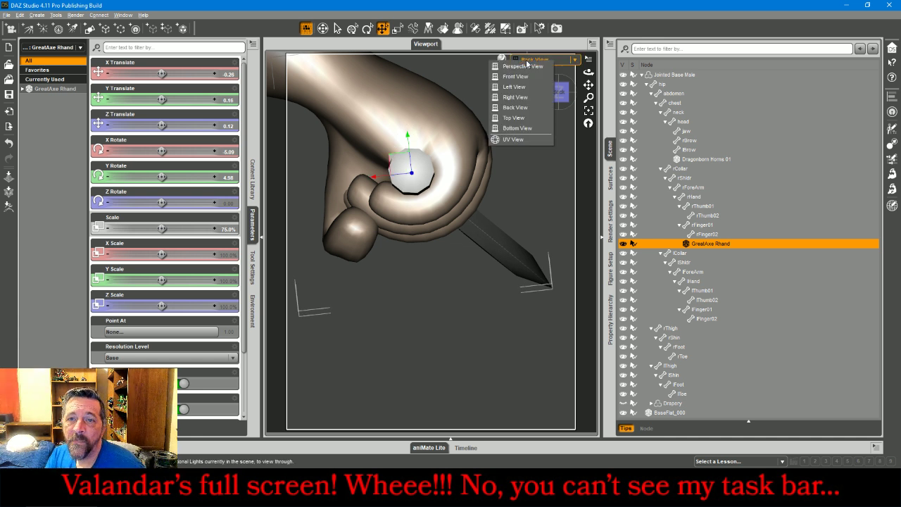
pyautogui.click(528, 65)
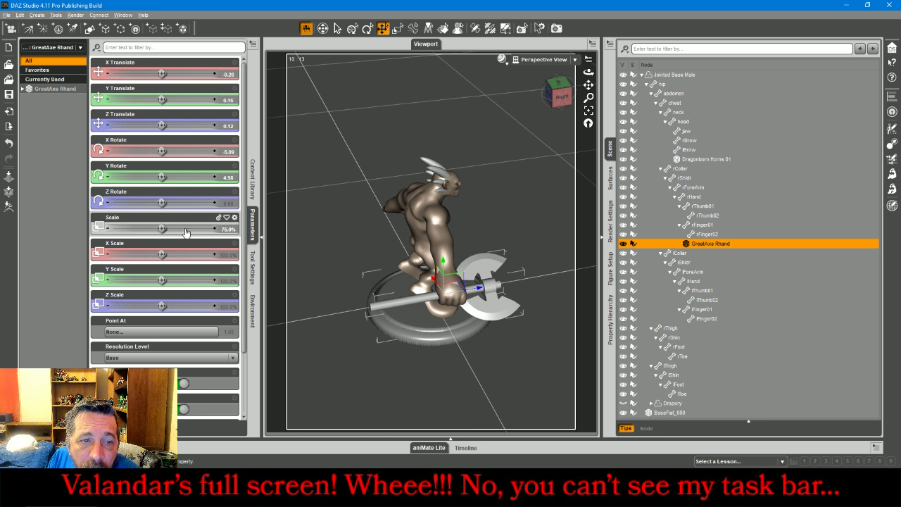
pyautogui.moveTo(162, 229); pyautogui.dragTo(181, 229)
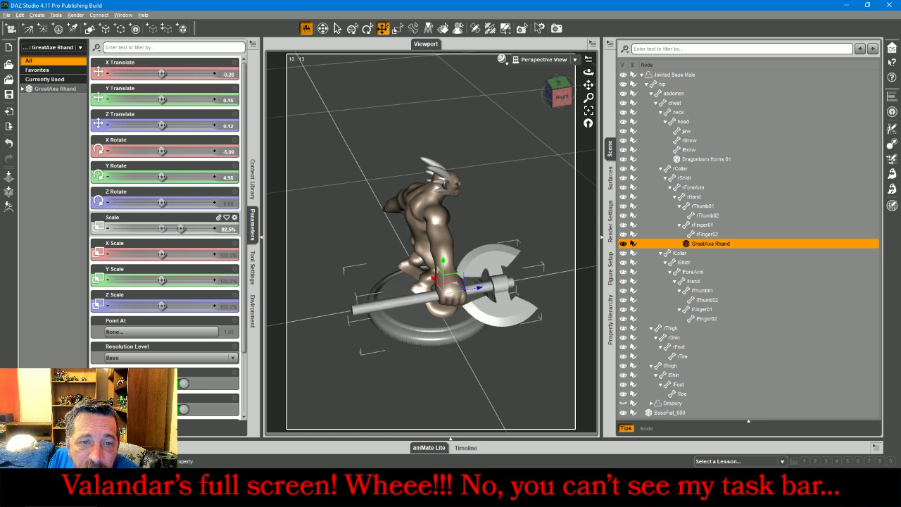
pyautogui.click(224, 230)
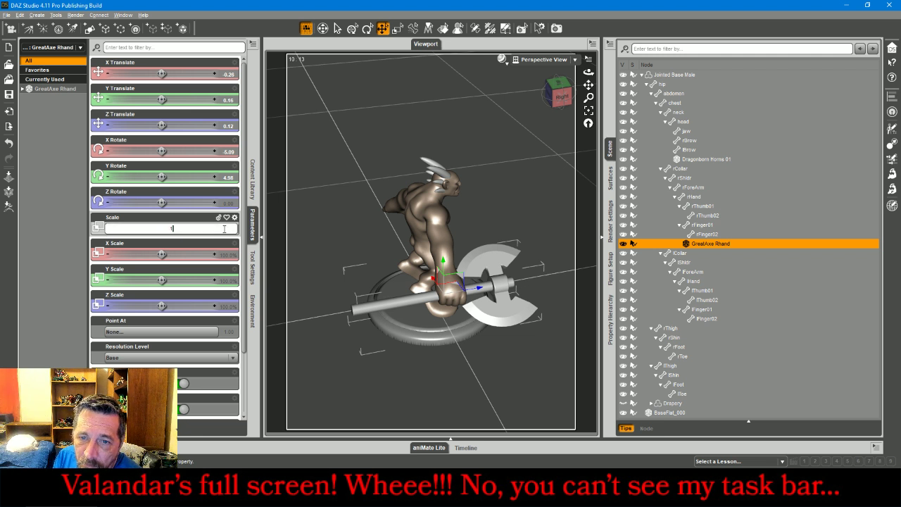
pyautogui.write('1')
pyautogui.press('Return')
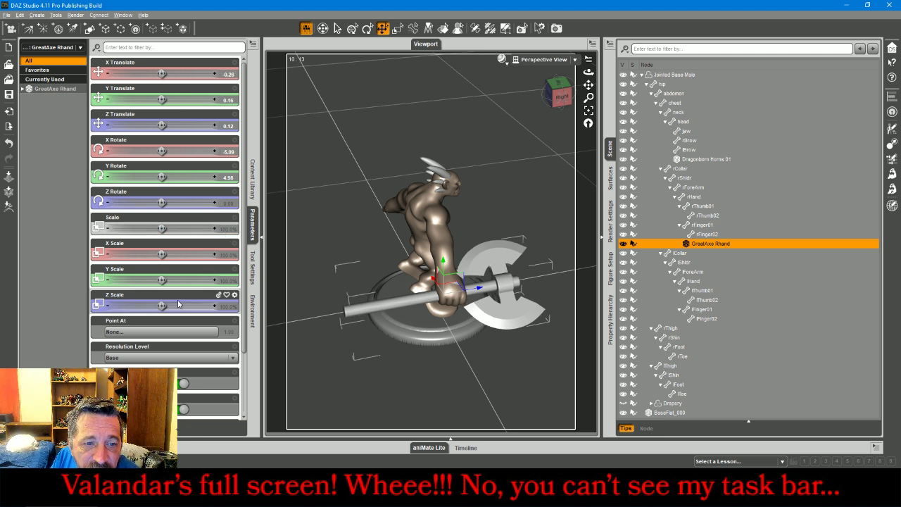
# Shorten the great axe to a Z Scale of 71% and slide it forward through the fist to about 1.84 in Z.
pyautogui.moveTo(162, 305); pyautogui.dragTo(145, 306)
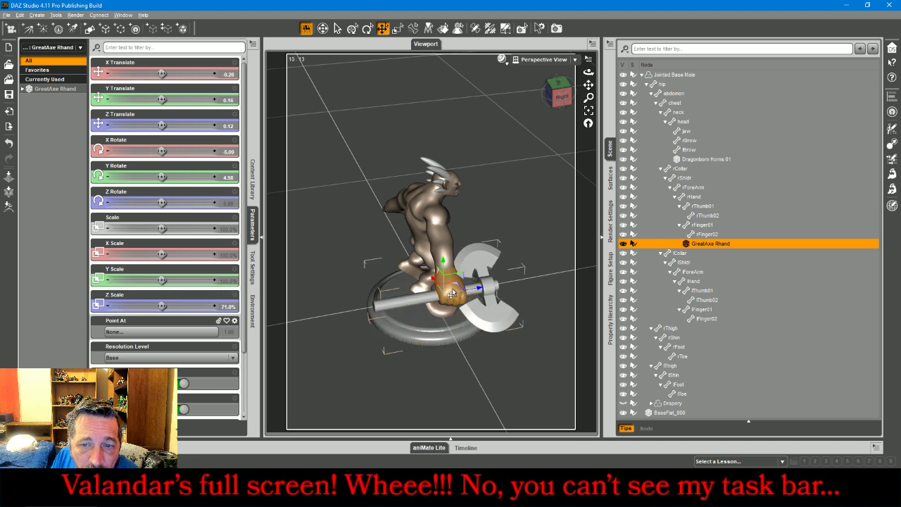
pyautogui.moveTo(478, 295); pyautogui.dragTo(423, 310)
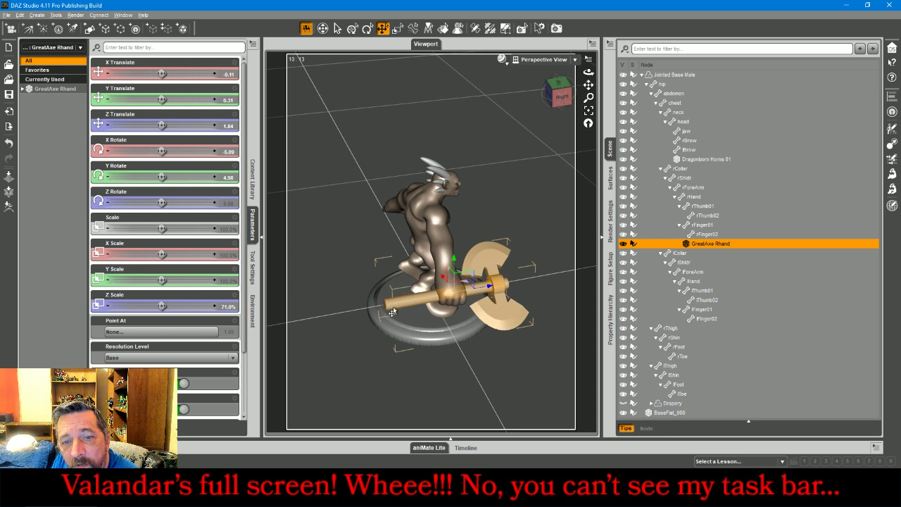
# Hide the great axe in the scene, leaving the figure and its base showing.
pyautogui.click(556, 94)
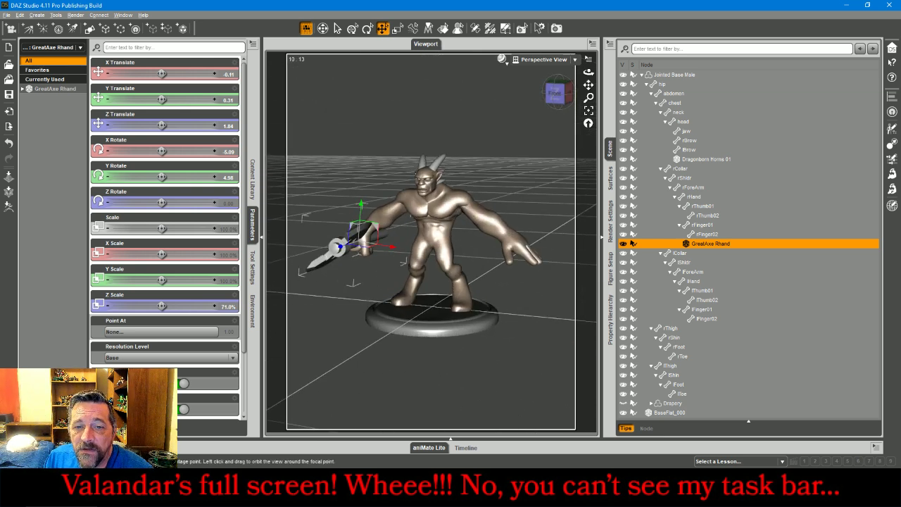
pyautogui.moveTo(556, 94)
pyautogui.mouseDown()
pyautogui.moveTo(611, 78)
pyautogui.moveTo(559, 103)
pyautogui.mouseUp()
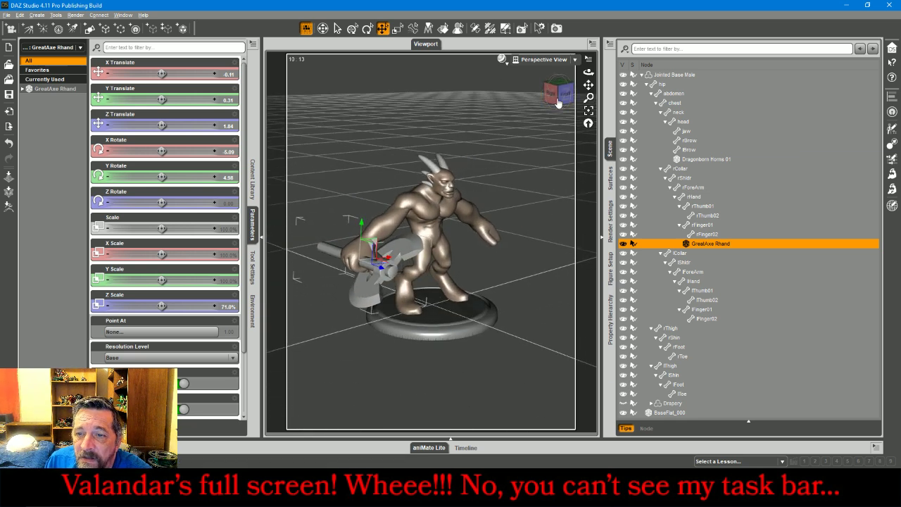
pyautogui.click(623, 244)
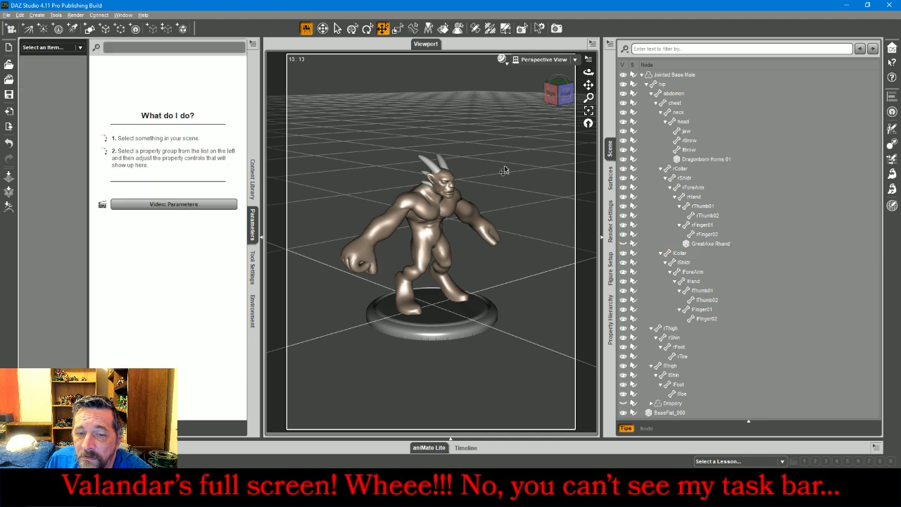
# Rotate the left thigh forward to about -37 Bend, 18 Twist and 2 Side-Side.
pyautogui.click(564, 95)
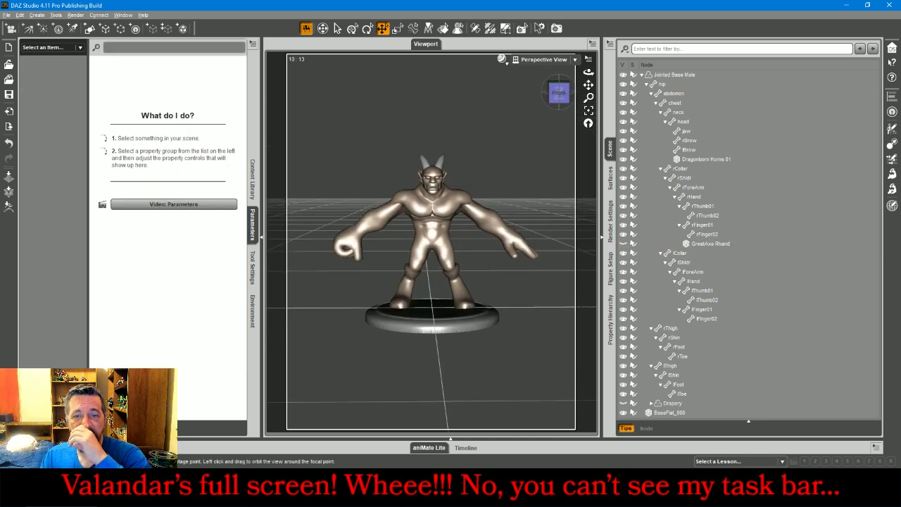
pyautogui.moveTo(561, 94); pyautogui.dragTo(573, 102)
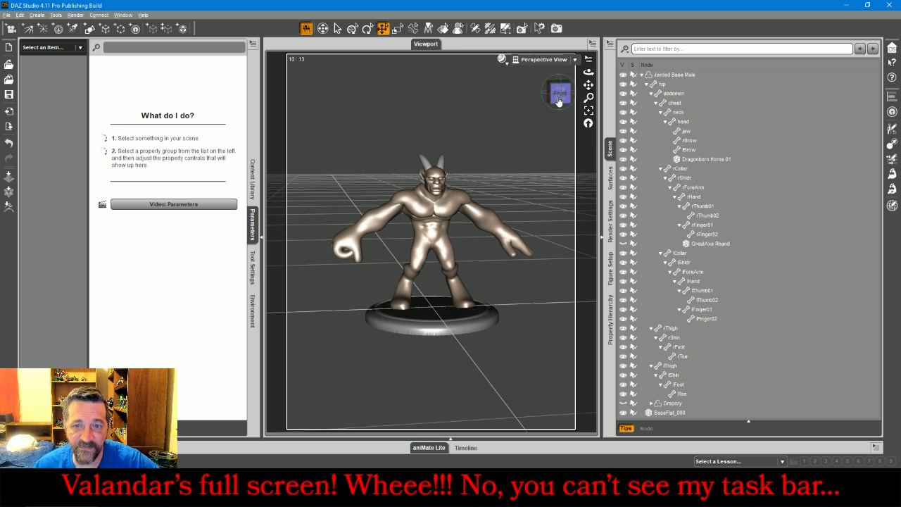
pyautogui.moveTo(588, 72); pyautogui.dragTo(636, 85)
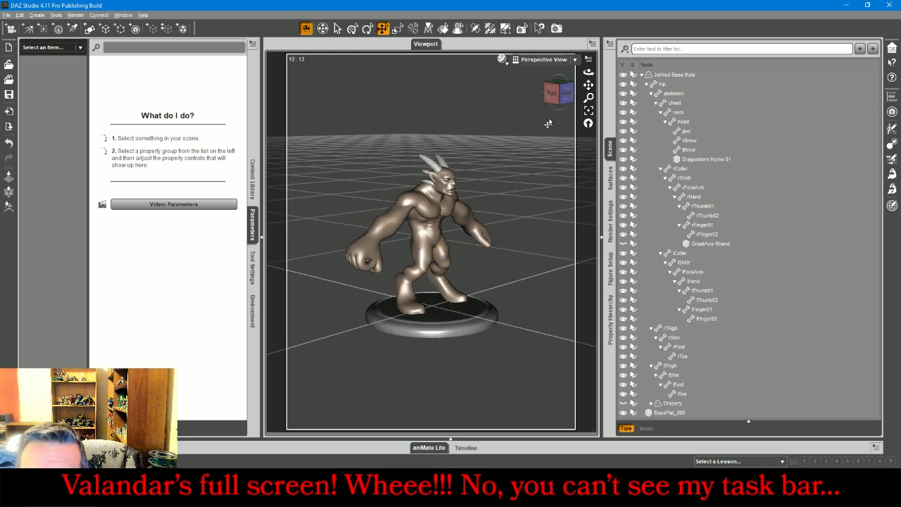
pyautogui.click(555, 95)
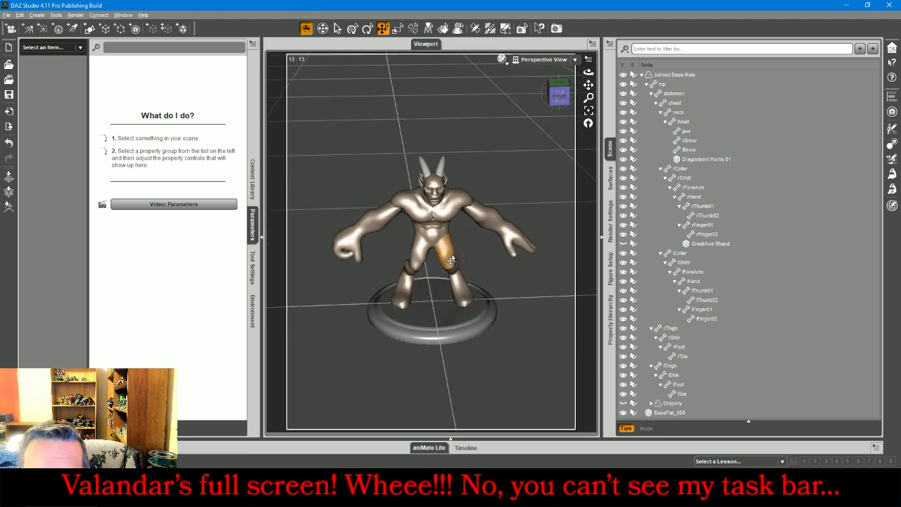
pyautogui.click(367, 29)
pyautogui.click(432, 234)
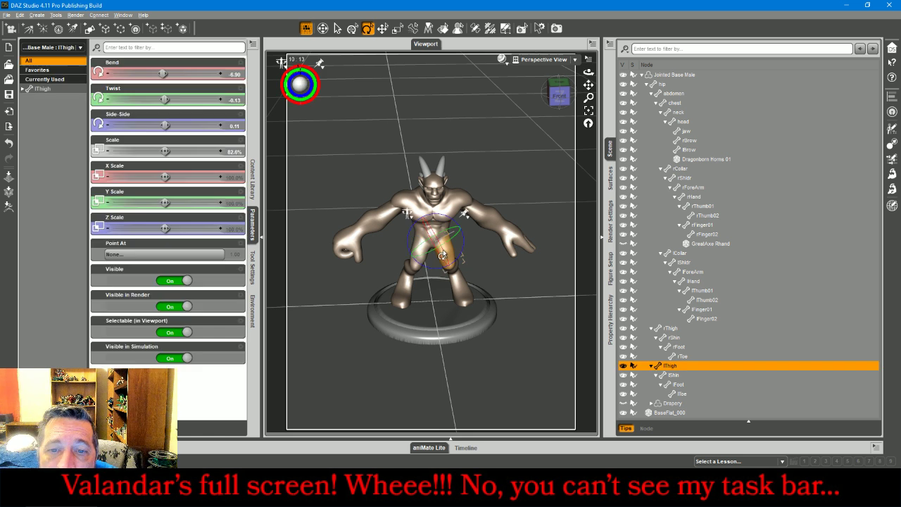
pyautogui.moveTo(431, 236); pyautogui.dragTo(453, 237)
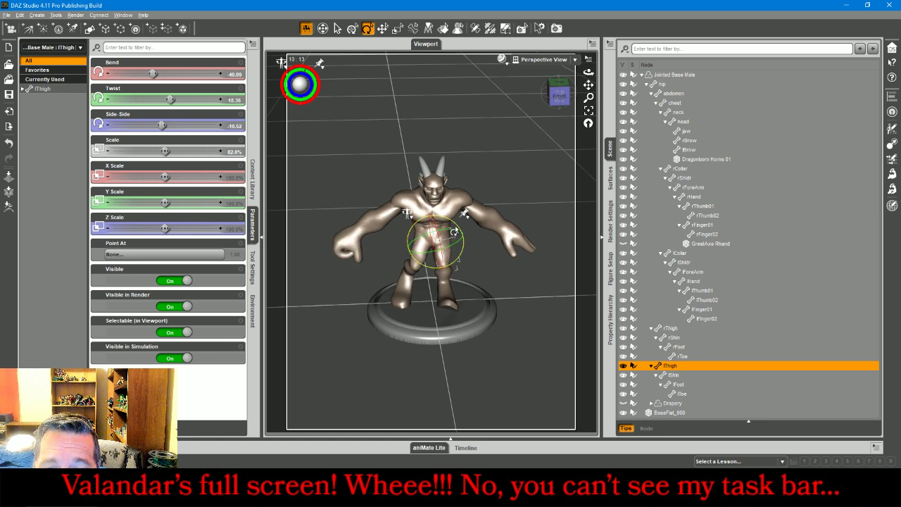
pyautogui.moveTo(457, 232); pyautogui.dragTo(454, 231)
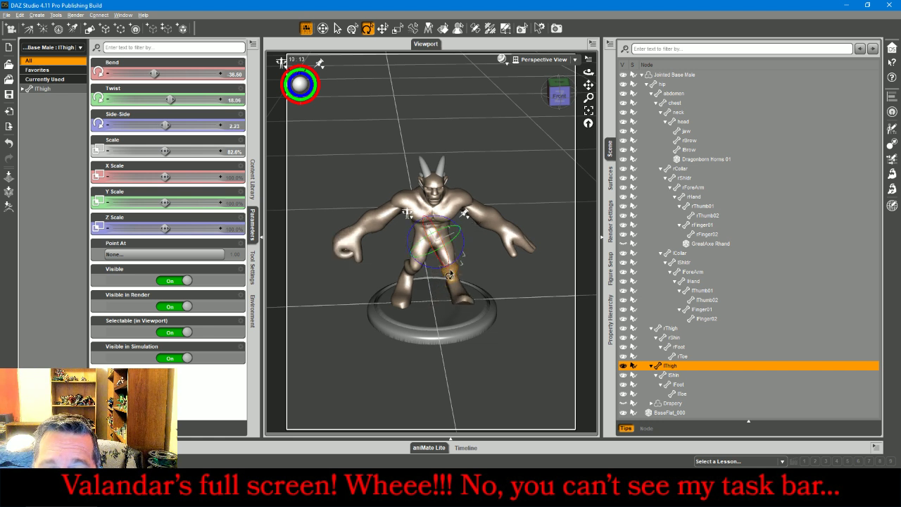
# Bend the left knee by rotating the left shin to about 51 Bend, -11 Twist and 3.4 Side-Side.
pyautogui.click(446, 266)
pyautogui.moveTo(443, 261); pyautogui.dragTo(465, 266)
pyautogui.moveTo(558, 98); pyautogui.dragTo(599, 85)
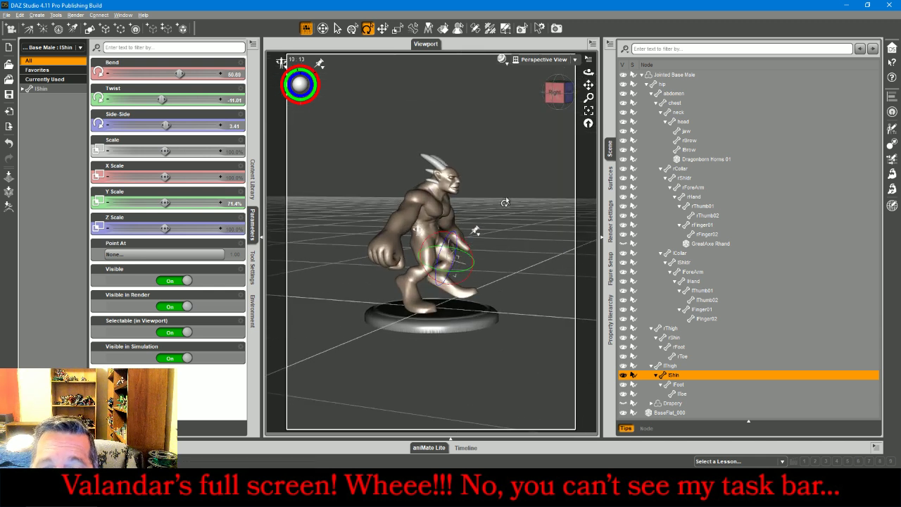
pyautogui.click(464, 272)
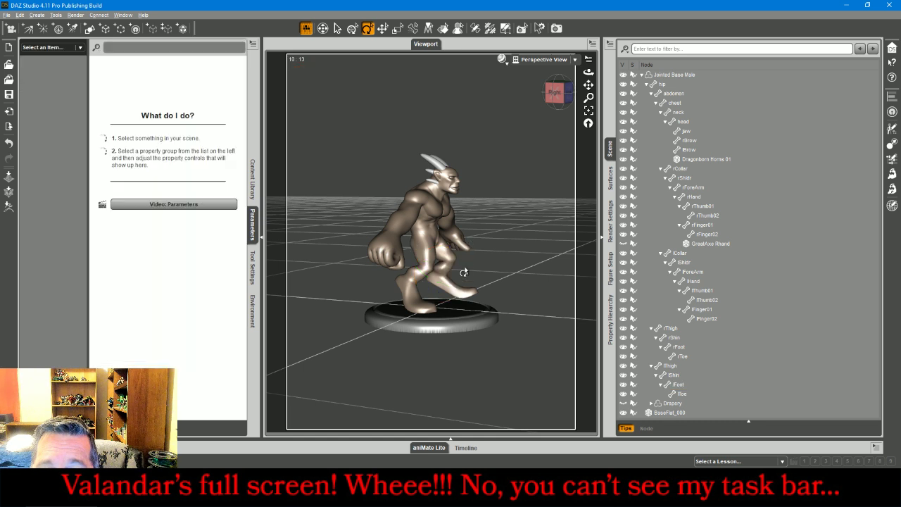
pyautogui.click(448, 290)
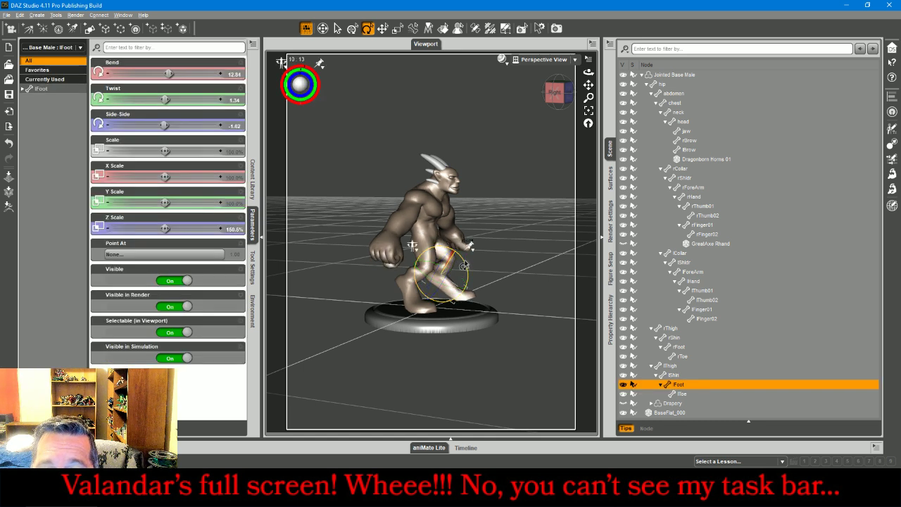
pyautogui.click(468, 301)
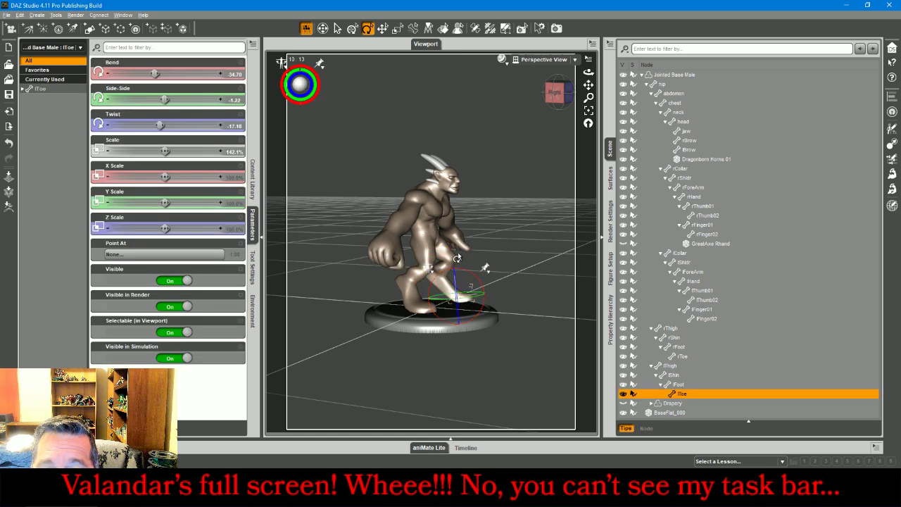
# Raise the left thigh to about -46 Bend and tilt the whole figure forward at the hip to about 20 Bend.
pyautogui.click(447, 257)
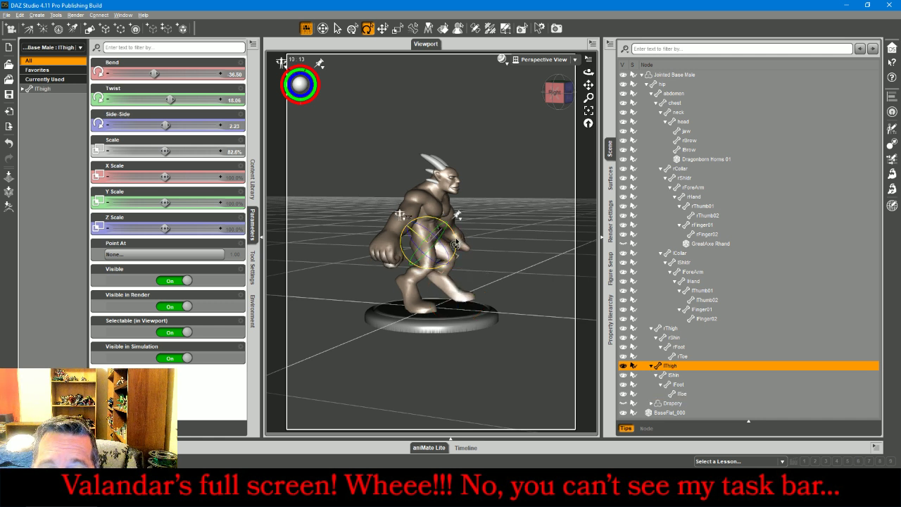
pyautogui.moveTo(455, 243); pyautogui.dragTo(433, 243)
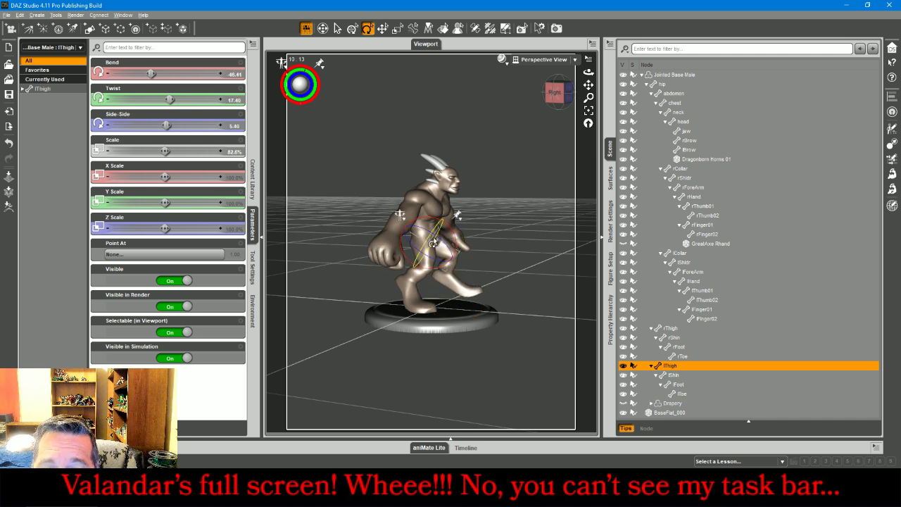
pyautogui.click(665, 85)
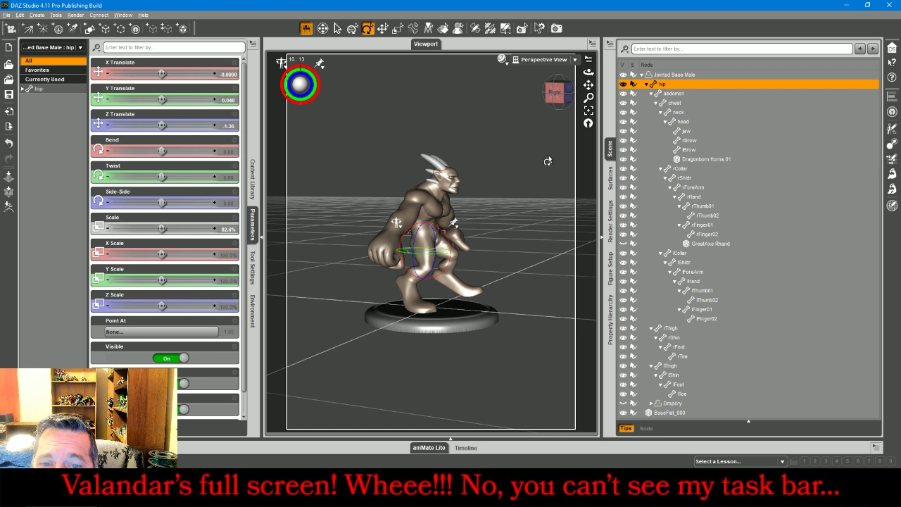
pyautogui.moveTo(443, 237); pyautogui.dragTo(450, 235)
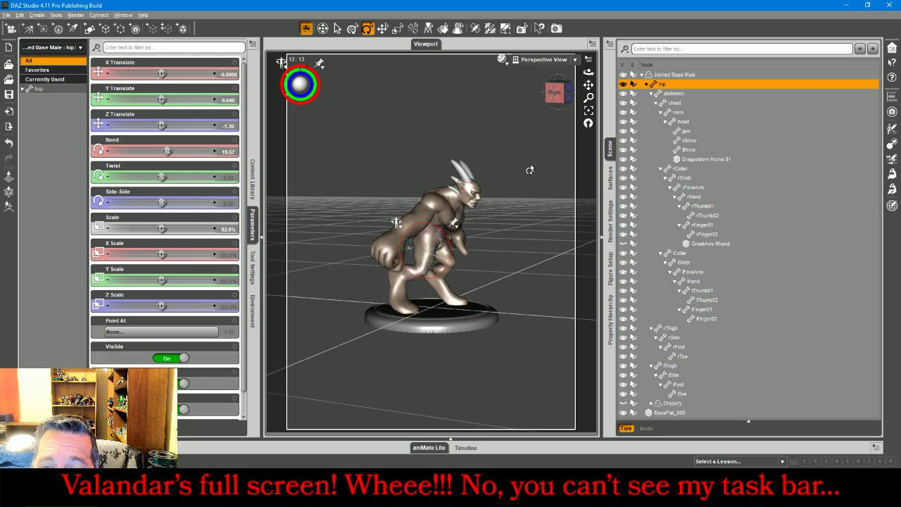
# From the Front View, rotate the right toe to about -53 Bend and -4.5 Side-Side.
pyautogui.click(542, 60)
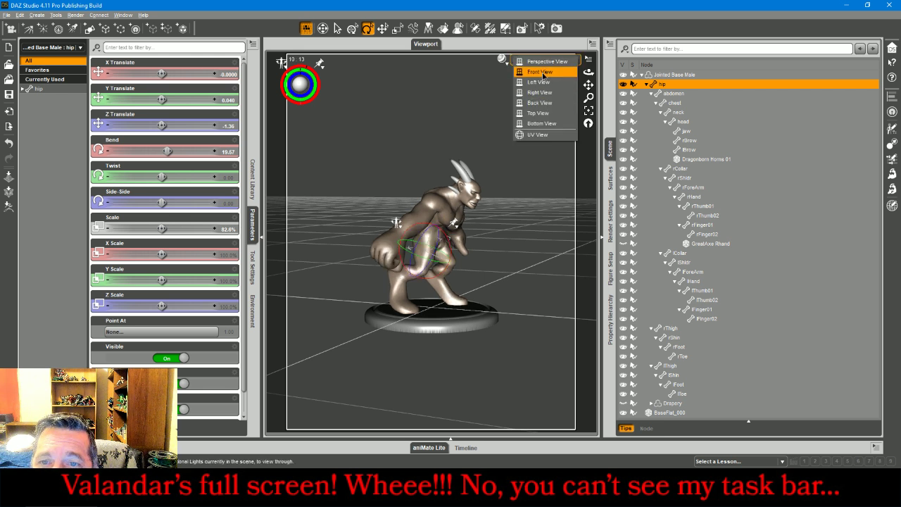
pyautogui.click(540, 72)
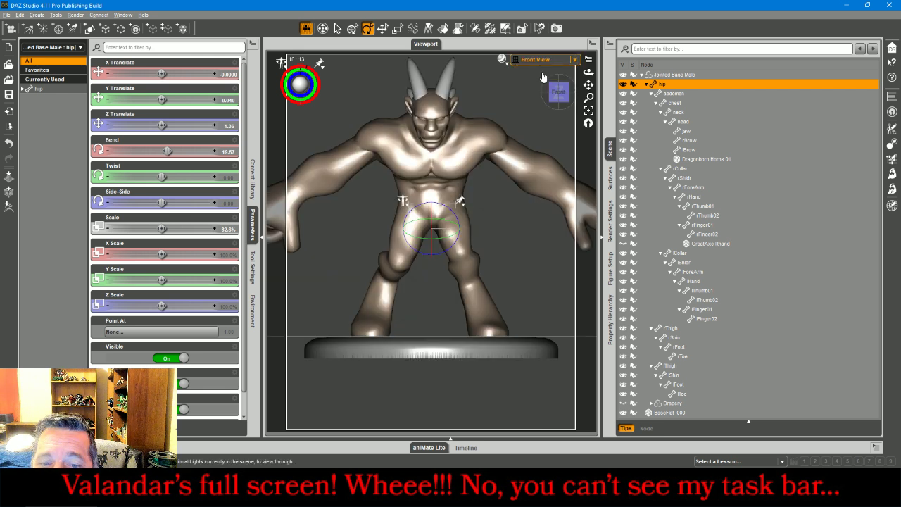
pyautogui.click(366, 331)
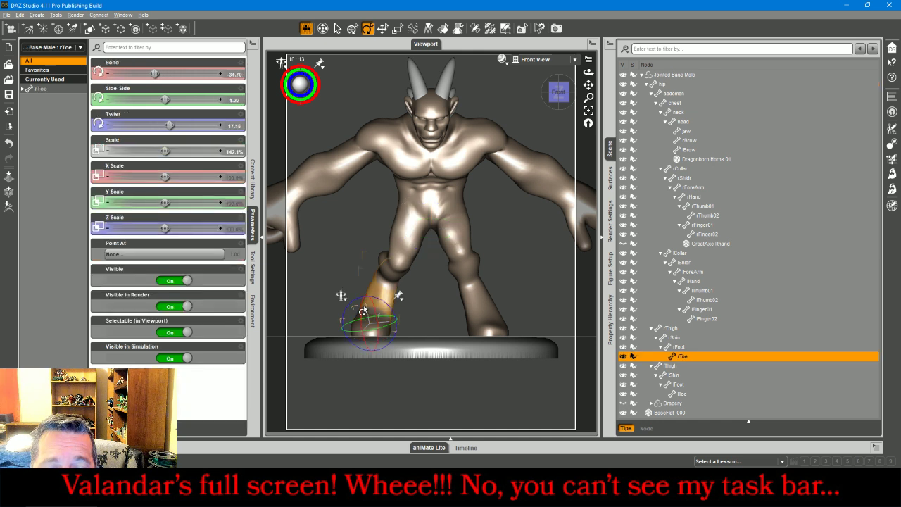
pyautogui.moveTo(361, 311); pyautogui.dragTo(363, 302)
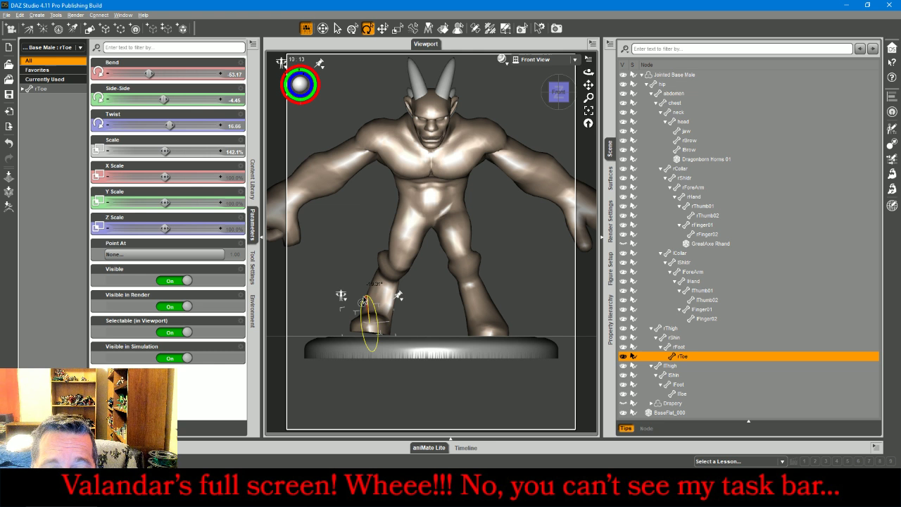
# Rotate the right thigh and set the right shin to about 5.5 Bend, 10 Twist and 5.7 Side-Side.
pyautogui.click(407, 248)
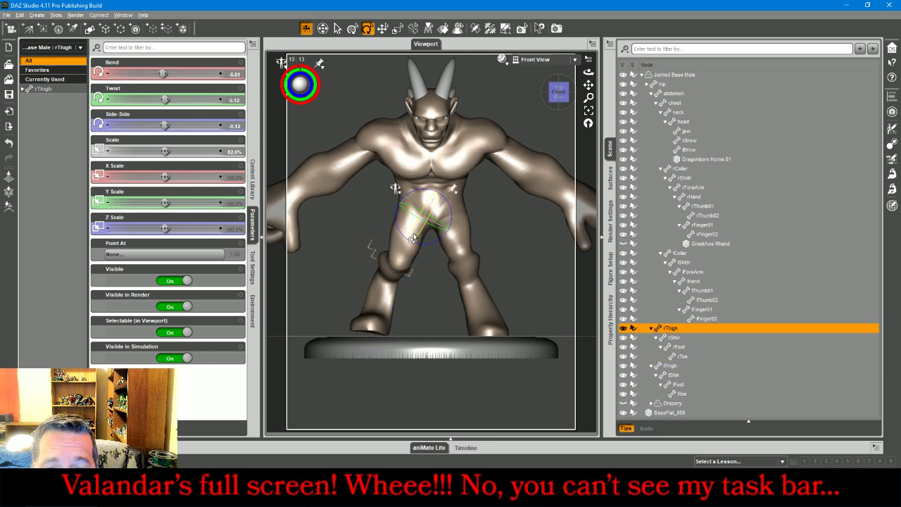
pyautogui.moveTo(417, 238); pyautogui.dragTo(393, 252)
pyautogui.click(386, 260)
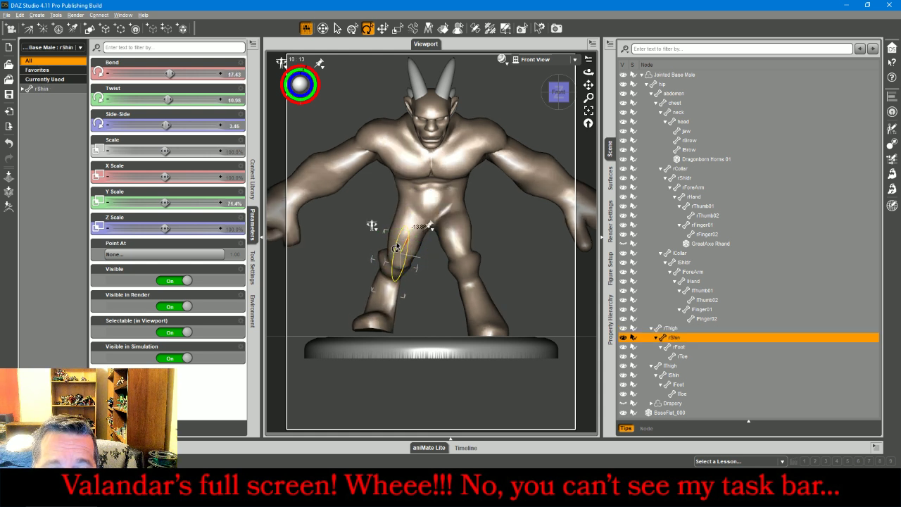
pyautogui.moveTo(400, 241); pyautogui.dragTo(400, 240)
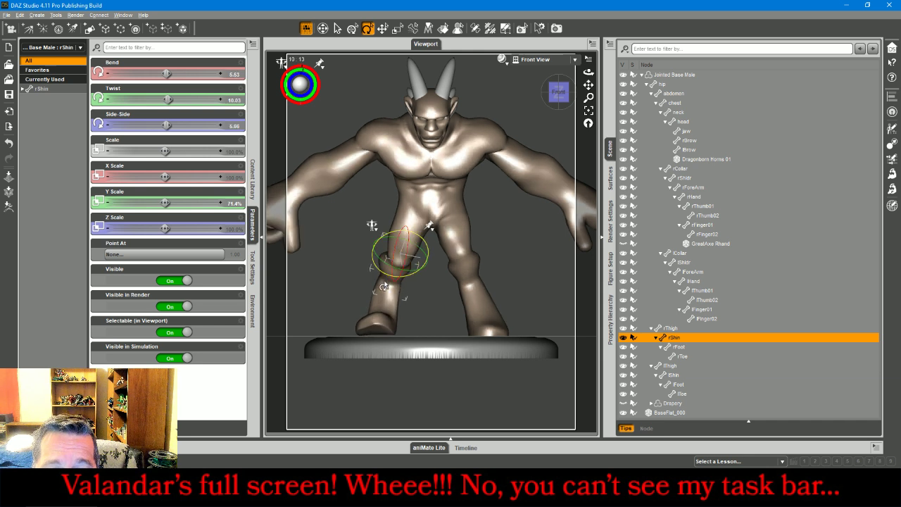
# Rotate the right foot to about 20 Bend toward the base and return to the Perspective View.
pyautogui.click(385, 298)
pyautogui.moveTo(386, 274); pyautogui.dragTo(384, 282)
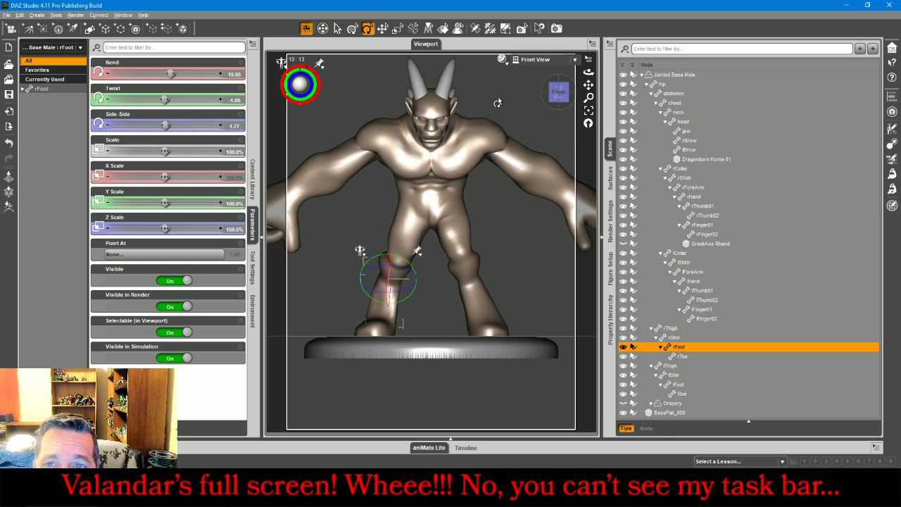
pyautogui.click(536, 59)
pyautogui.click(541, 65)
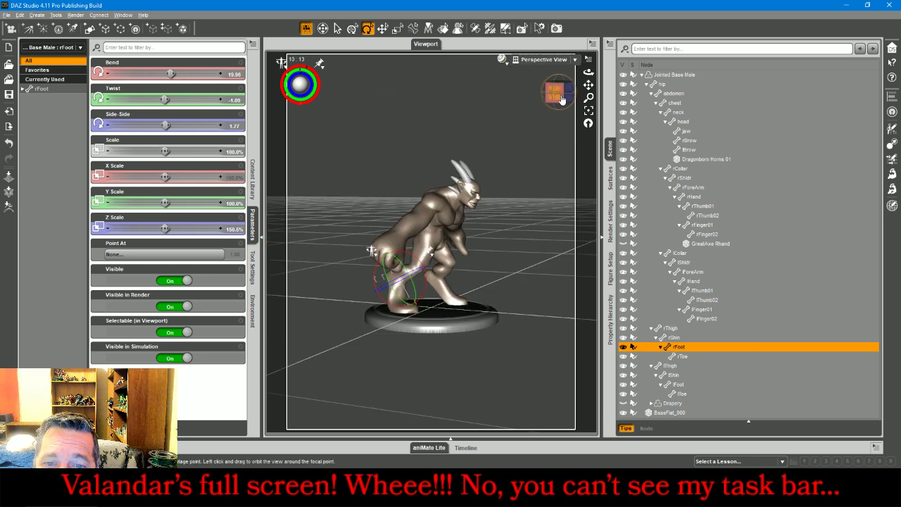
# Twist the abdomen and chest together to about 28.7 so the torso turns toward the left-leg side.
pyautogui.moveTo(559, 96); pyautogui.dragTo(518, 97)
pyautogui.moveTo(376, 245); pyautogui.dragTo(407, 243)
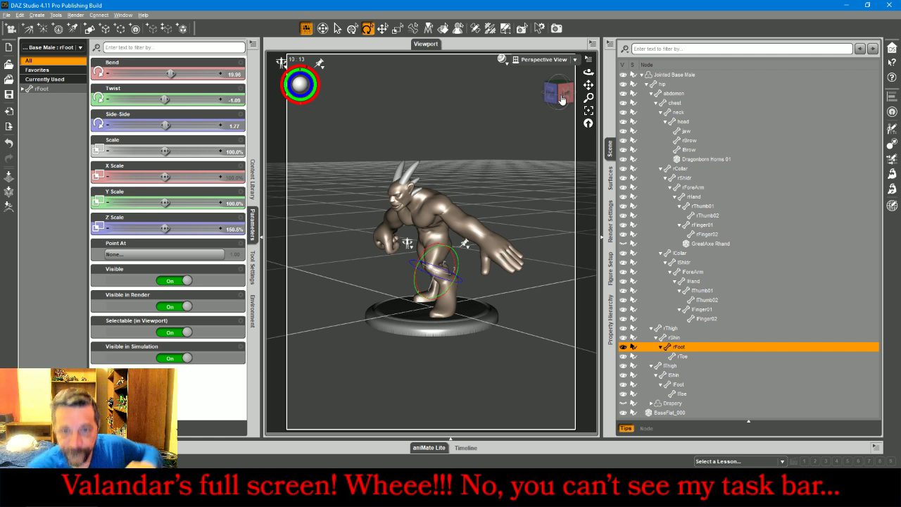
pyautogui.click(679, 92)
pyautogui.keyDown('ctrl'); pyautogui.click(682, 102); pyautogui.keyUp('ctrl')
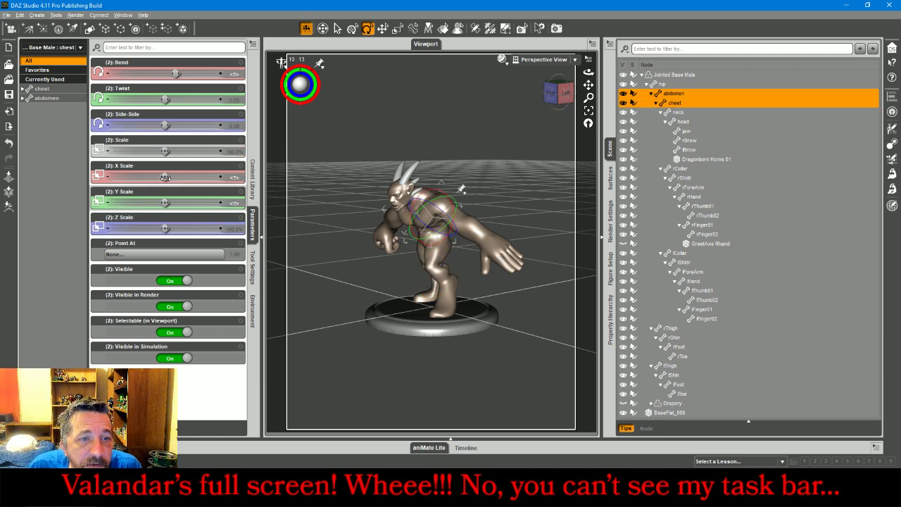
pyautogui.moveTo(166, 99); pyautogui.dragTo(176, 99)
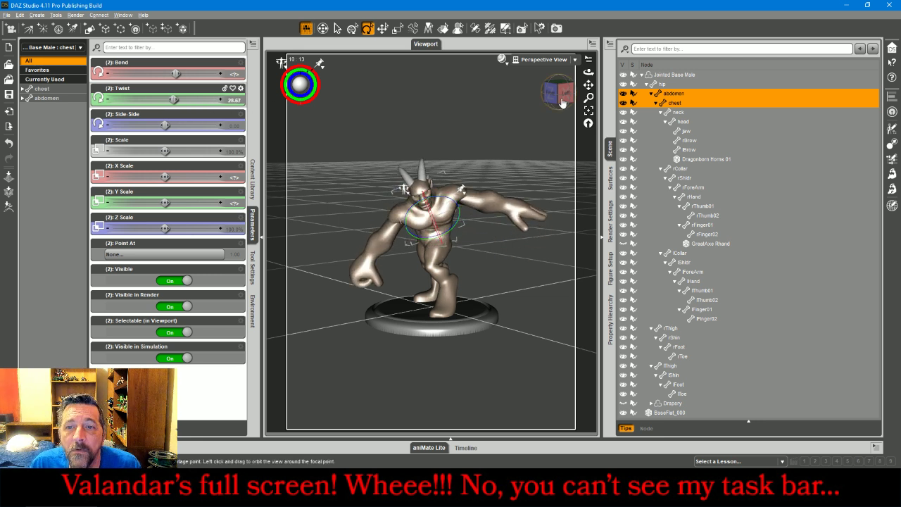
# Swing the right shoulder outward to about -11.4 Side-Side and -6.4 Bend.
pyautogui.moveTo(562, 92); pyautogui.dragTo(581, 85)
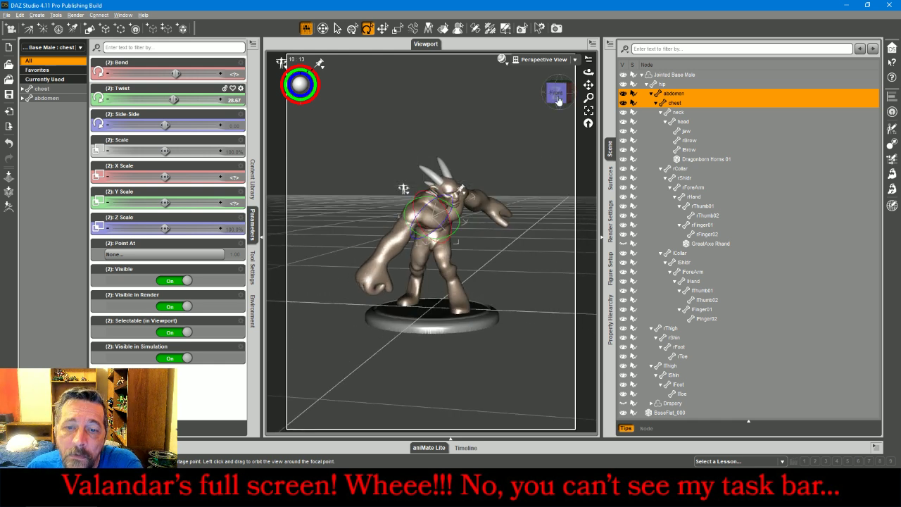
pyautogui.click(395, 229)
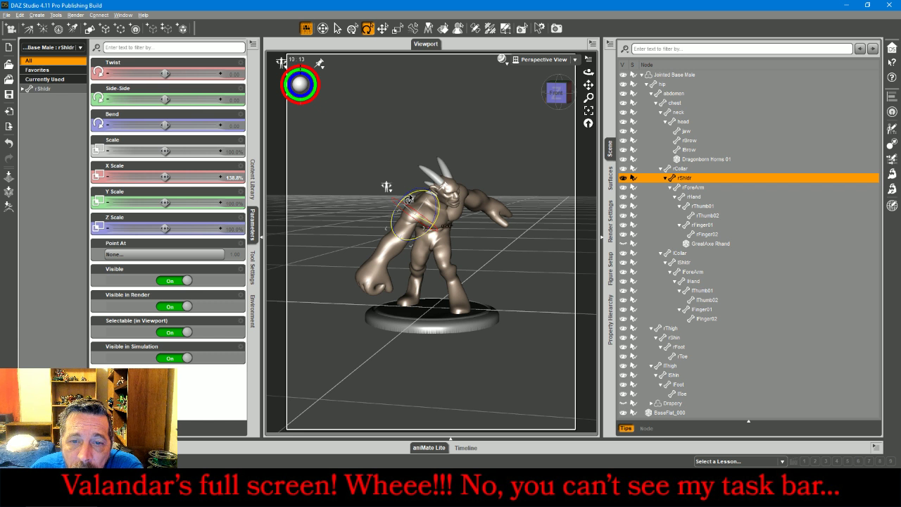
pyautogui.moveTo(409, 199); pyautogui.dragTo(408, 198)
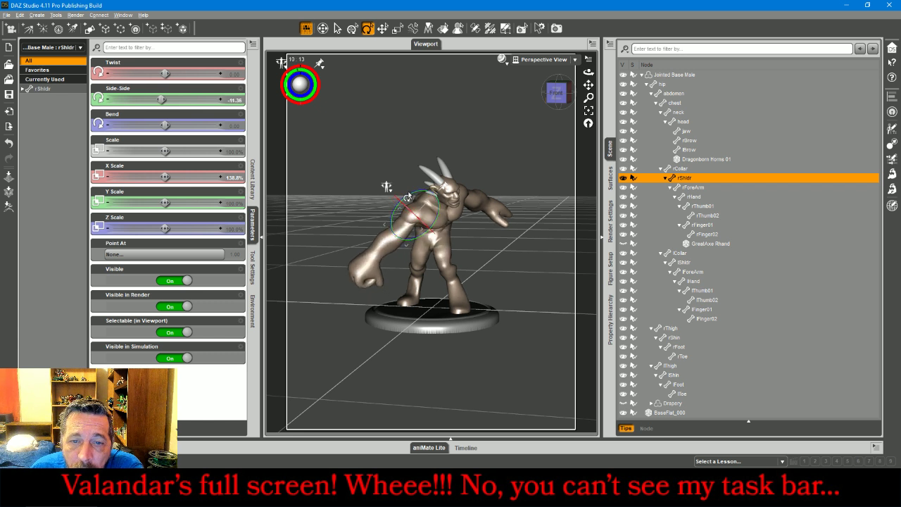
pyautogui.moveTo(164, 125); pyautogui.dragTo(162, 126)
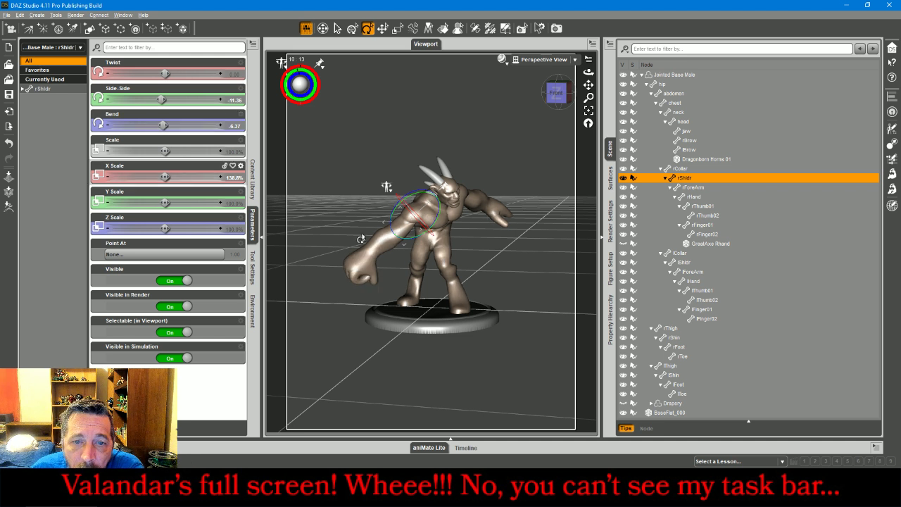
# Bend the right forearm inward to about 47 and show the great axe again.
pyautogui.click(384, 254)
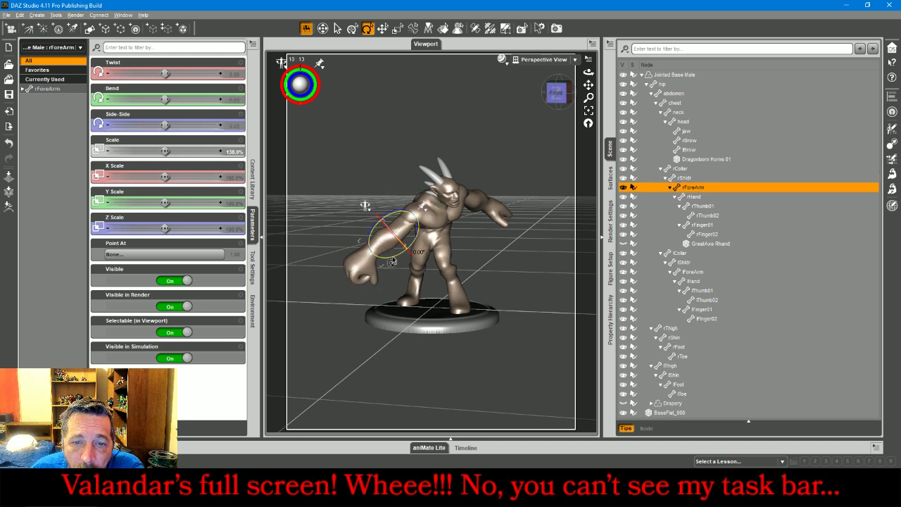
pyautogui.moveTo(392, 262); pyautogui.dragTo(403, 259)
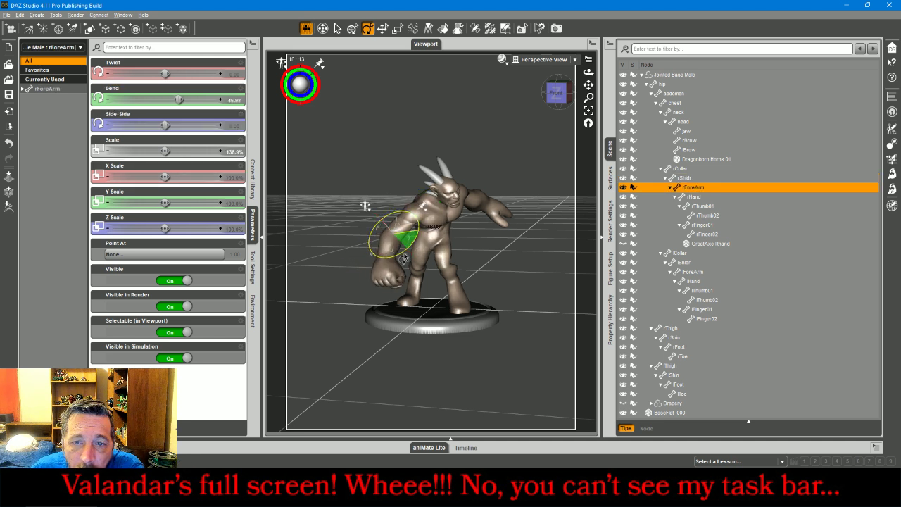
pyautogui.click(623, 244)
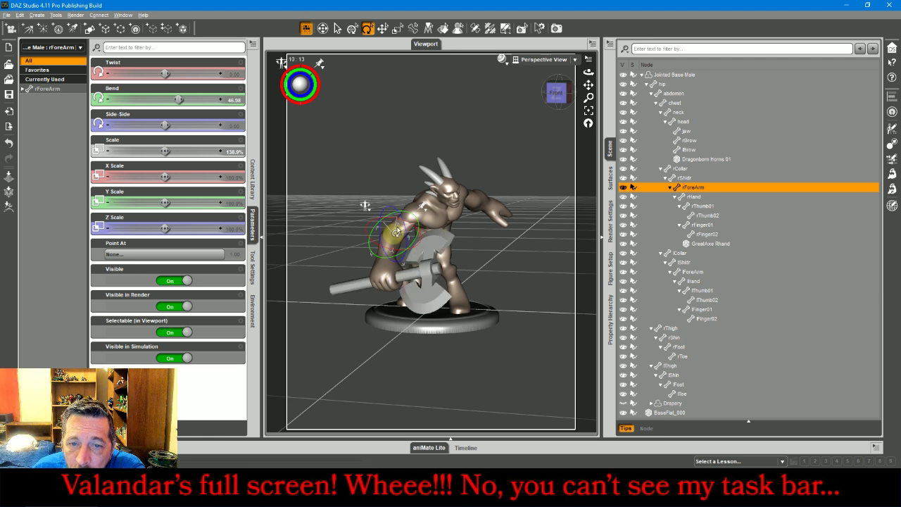
# Rotate the right shoulder inward and set the right forearm's Bend to about 14.1 so the arm hangs in front of the body.
pyautogui.click(386, 186)
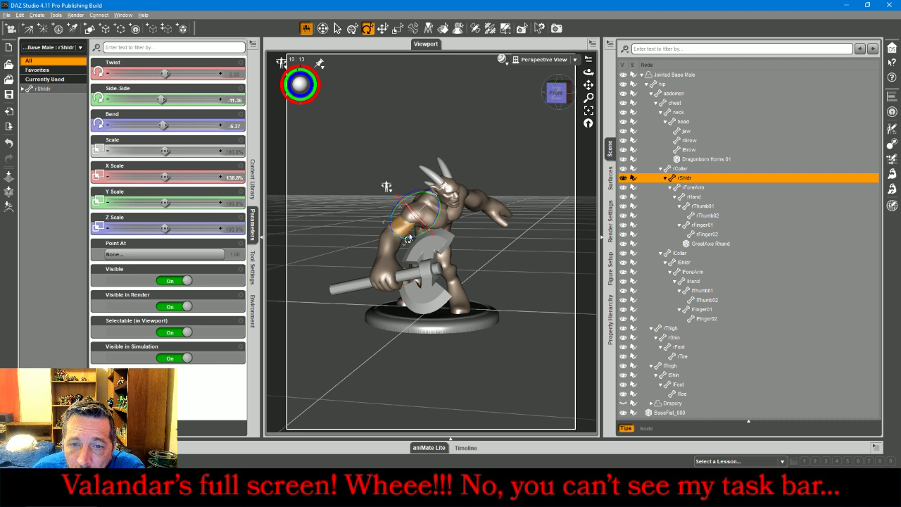
pyautogui.moveTo(414, 242); pyautogui.dragTo(426, 224)
pyautogui.click(412, 254)
pyautogui.moveTo(420, 223); pyautogui.dragTo(413, 223)
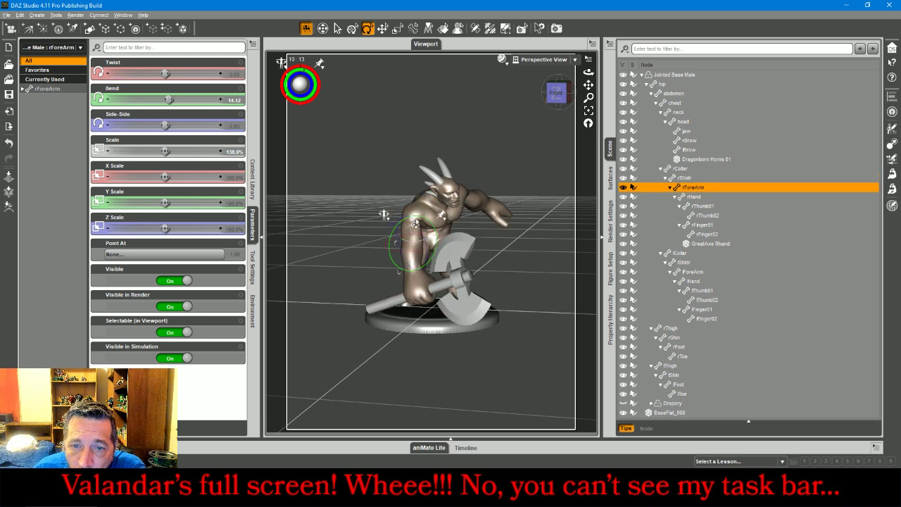
# Set the X Scale of the great axe in the right hand to 74.2%.
pyautogui.click(454, 254)
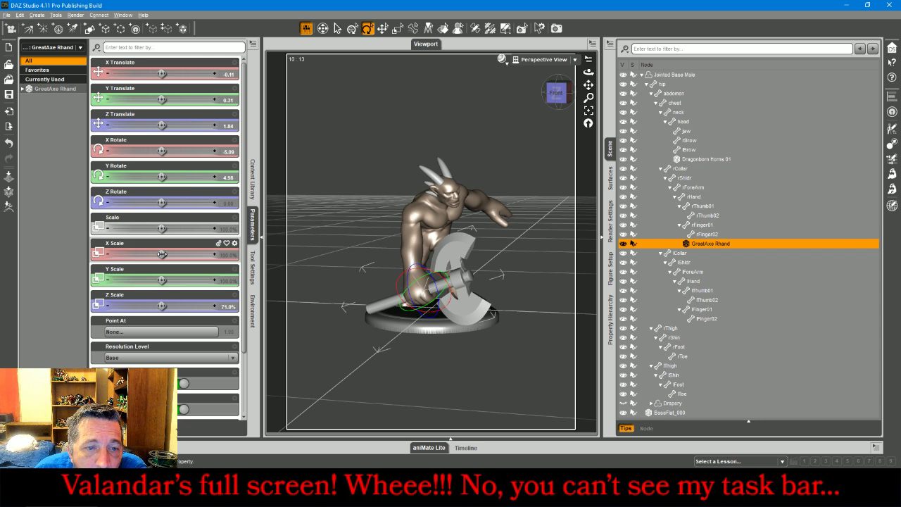
pyautogui.moveTo(152, 255); pyautogui.dragTo(139, 254)
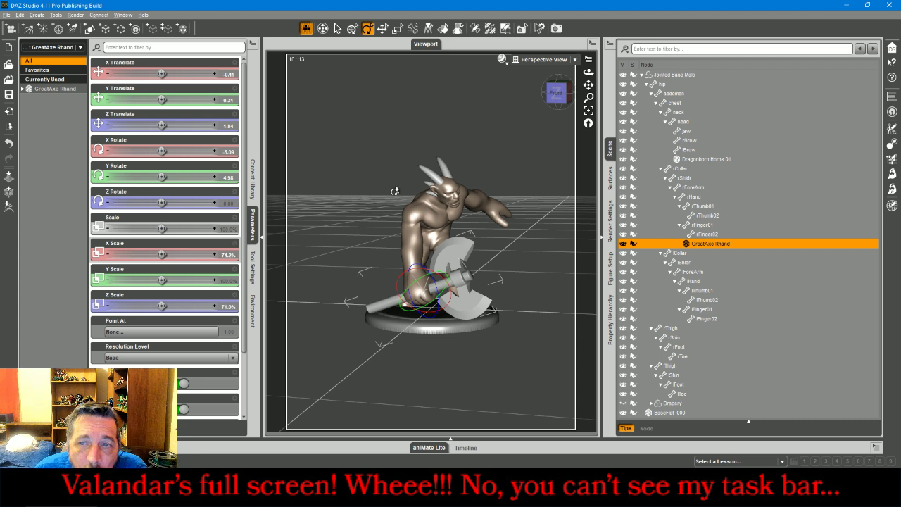
# In the front view, set the right hand's Side-Side to about -12.7 and the chest's Bend to about 31.9.
pyautogui.click(541, 61)
pyautogui.click(541, 84)
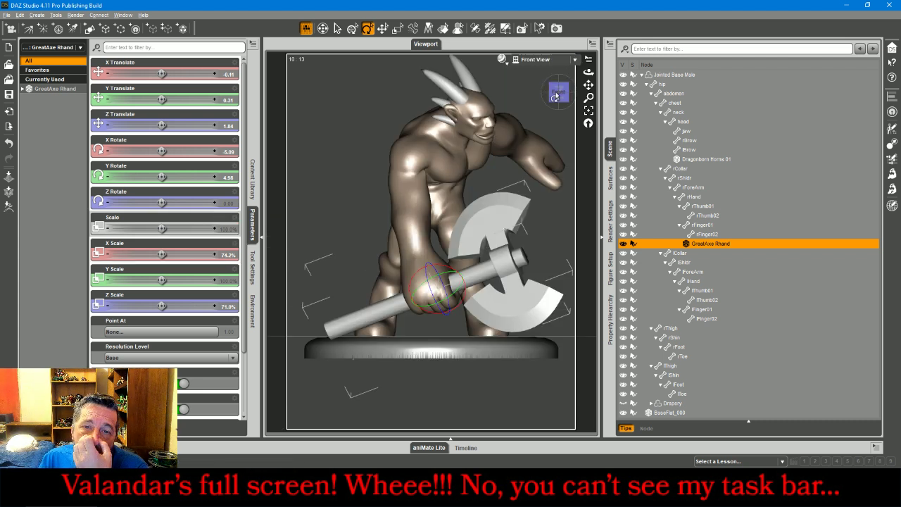
pyautogui.click(412, 270)
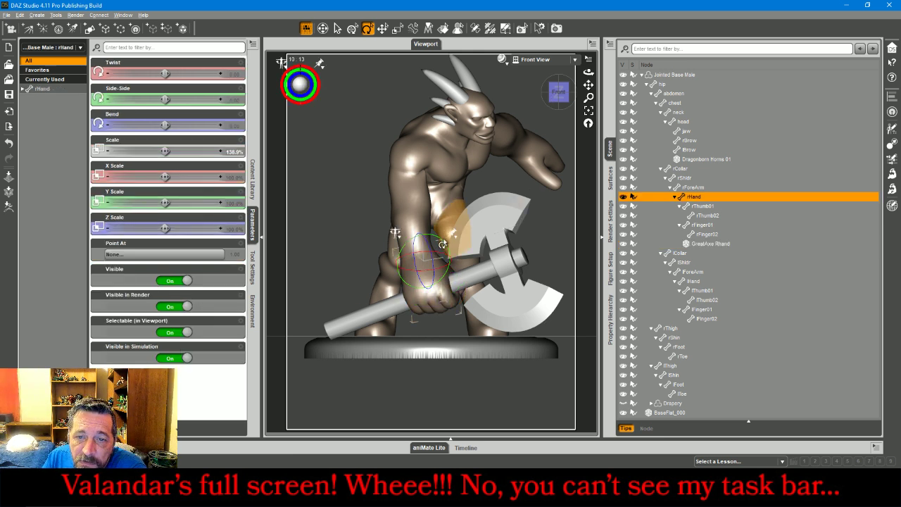
pyautogui.moveTo(442, 244); pyautogui.dragTo(438, 245)
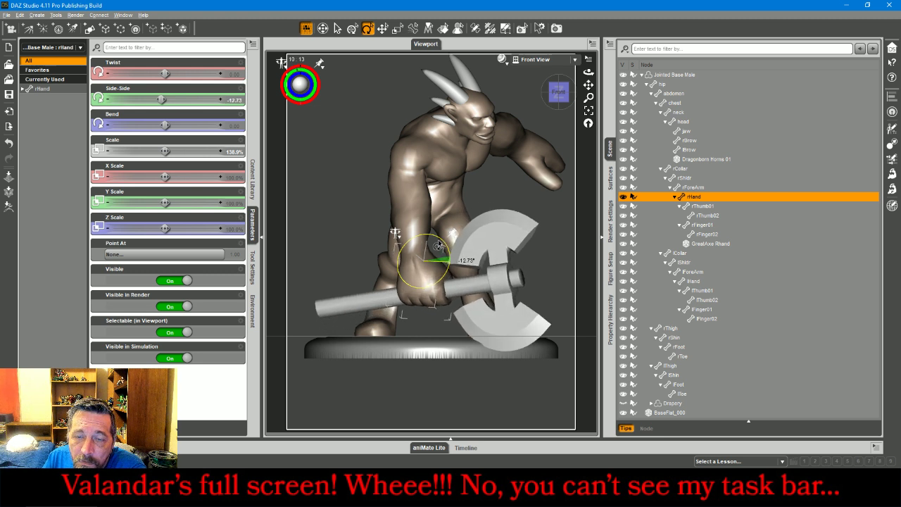
pyautogui.click(442, 162)
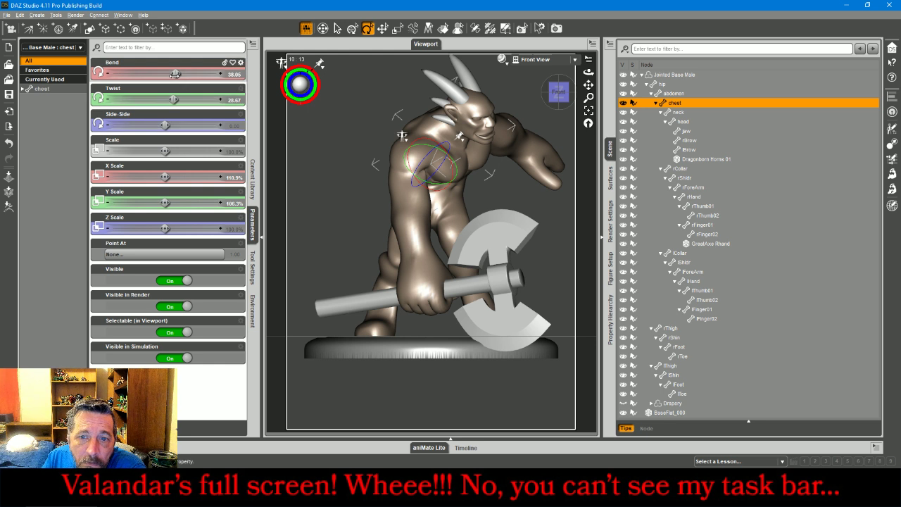
pyautogui.moveTo(175, 74); pyautogui.dragTo(174, 74)
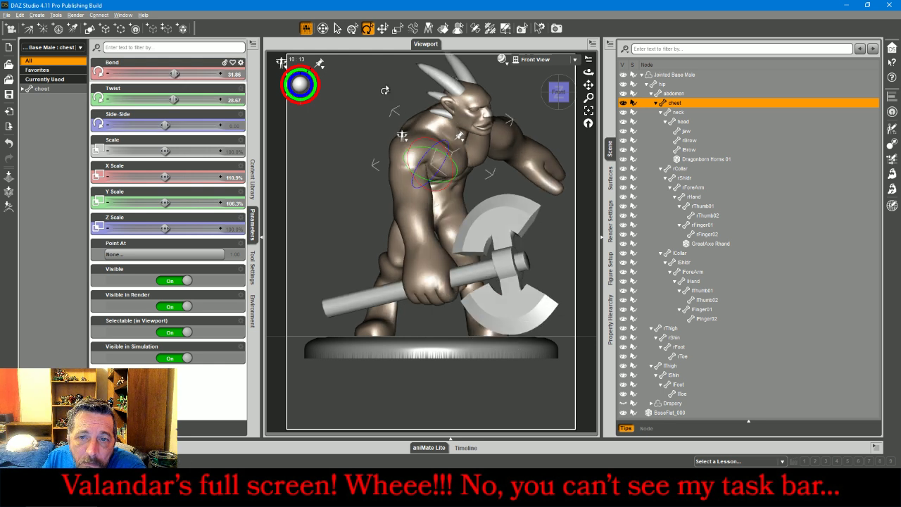
# In the perspective view, rotate the left collar and left shoulder to reposition the outstretched left arm.
pyautogui.click(543, 60)
pyautogui.click(542, 69)
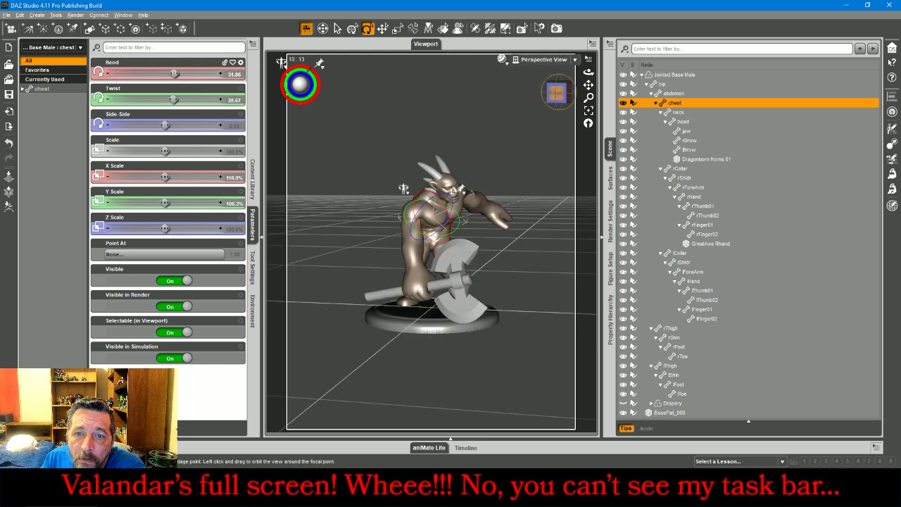
pyautogui.moveTo(556, 91)
pyautogui.mouseDown()
pyautogui.moveTo(514, 91)
pyautogui.moveTo(550, 92)
pyautogui.moveTo(563, 108)
pyautogui.moveTo(554, 104)
pyautogui.mouseUp()
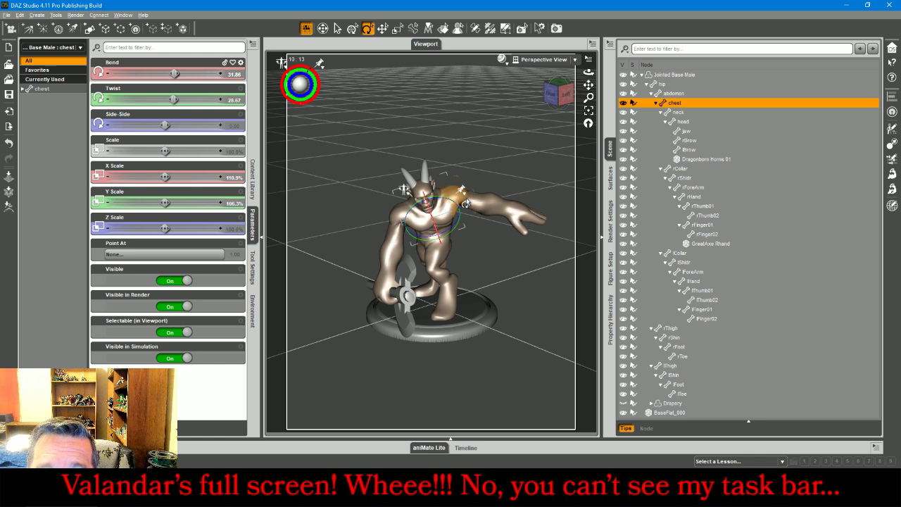
pyautogui.click(464, 204)
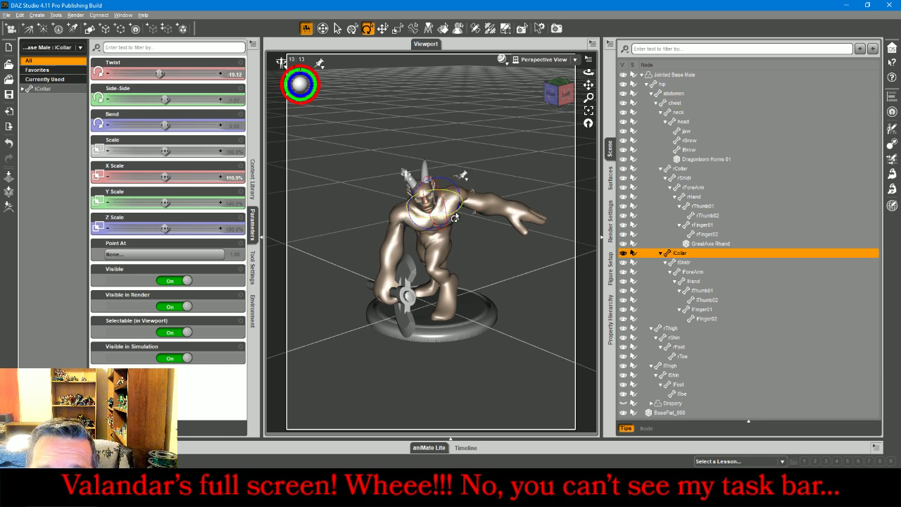
pyautogui.moveTo(452, 216); pyautogui.dragTo(478, 195)
pyautogui.click(474, 198)
# Bend the left forearm to about -59 with a Twist of about -46, and twist the left hand to about -49.5.
pyautogui.click(503, 206)
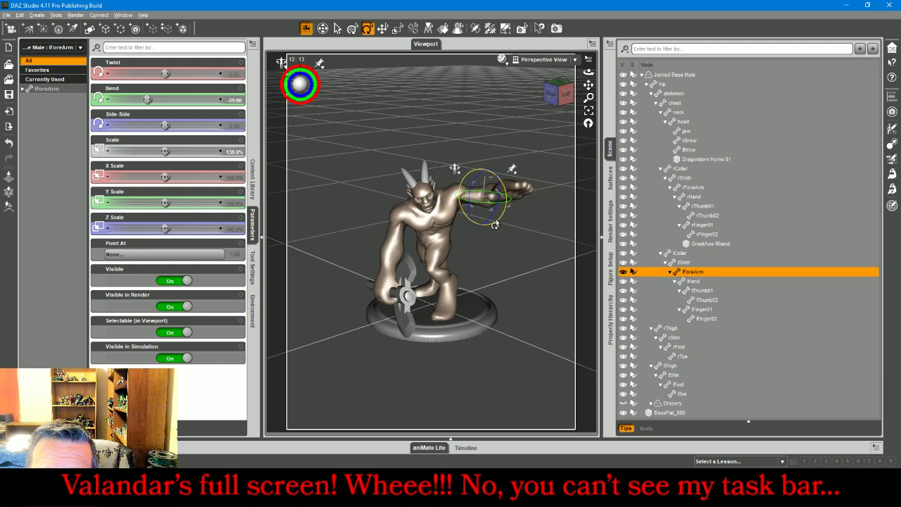
pyautogui.moveTo(495, 224); pyautogui.dragTo(482, 229)
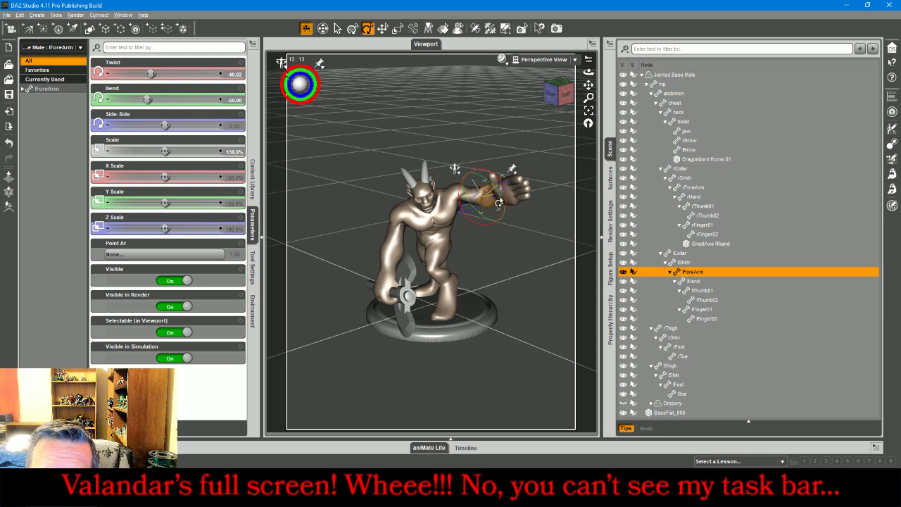
pyautogui.click(513, 207)
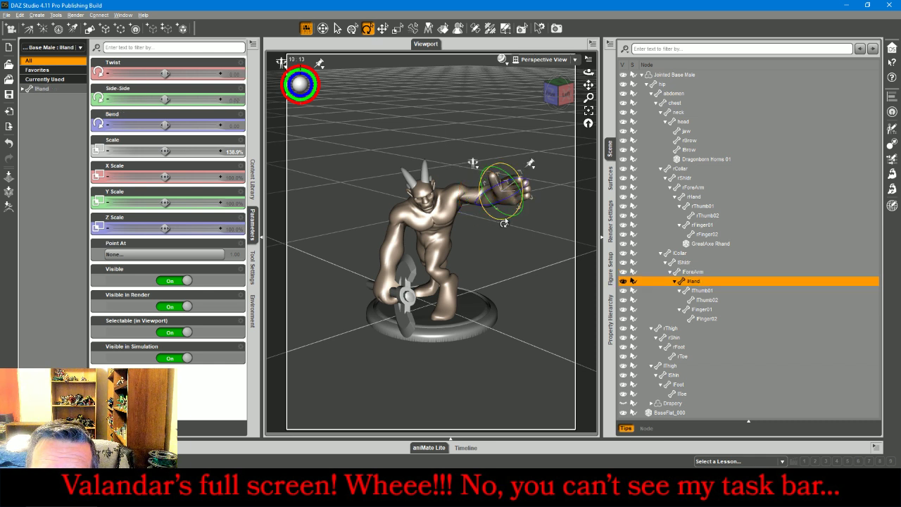
pyautogui.moveTo(502, 211); pyautogui.dragTo(487, 223)
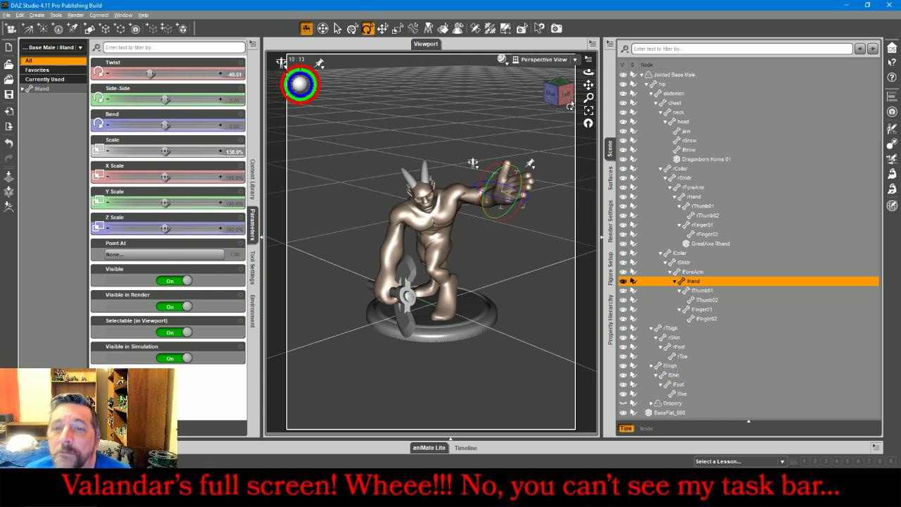
# From behind the figure, rotate the left shoulder and twist the left collar to about -49 to raise the arm.
pyautogui.moveTo(560, 93); pyautogui.dragTo(690, 97)
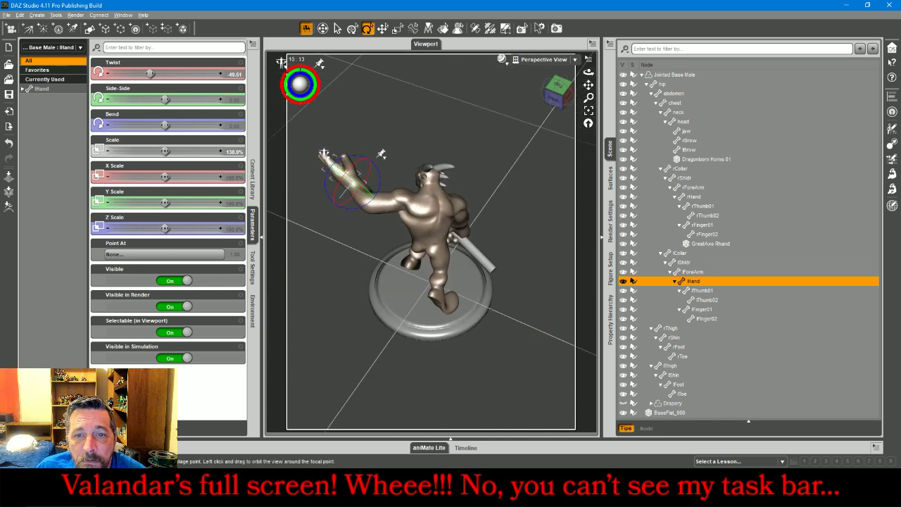
pyautogui.click(381, 205)
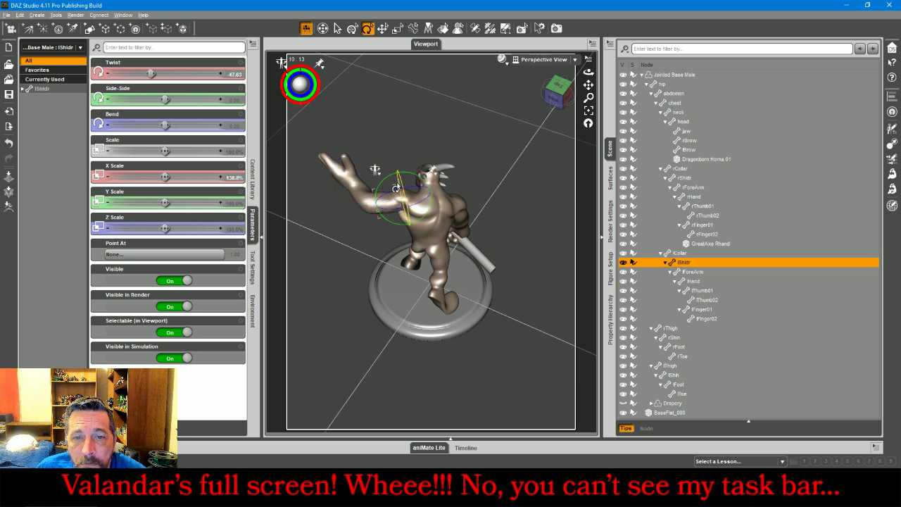
pyautogui.moveTo(399, 187); pyautogui.dragTo(401, 217)
pyautogui.click(400, 212)
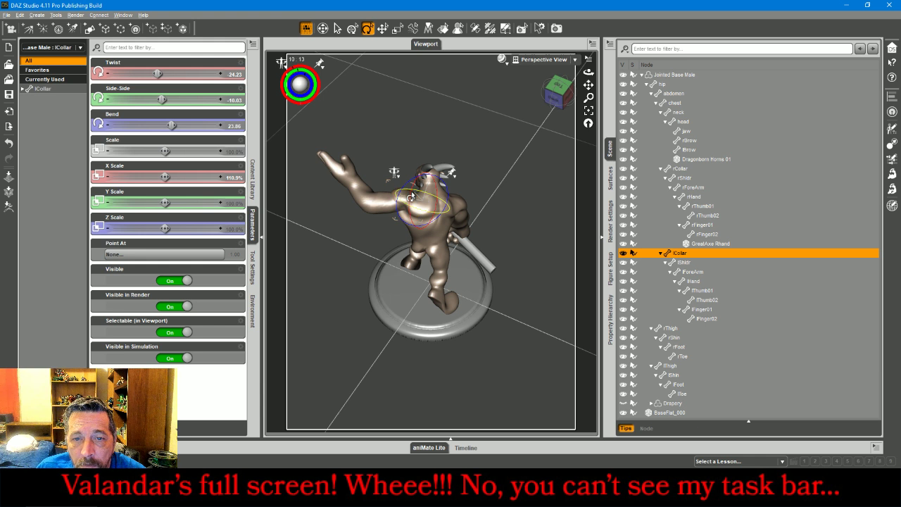
pyautogui.moveTo(407, 198); pyautogui.dragTo(407, 191)
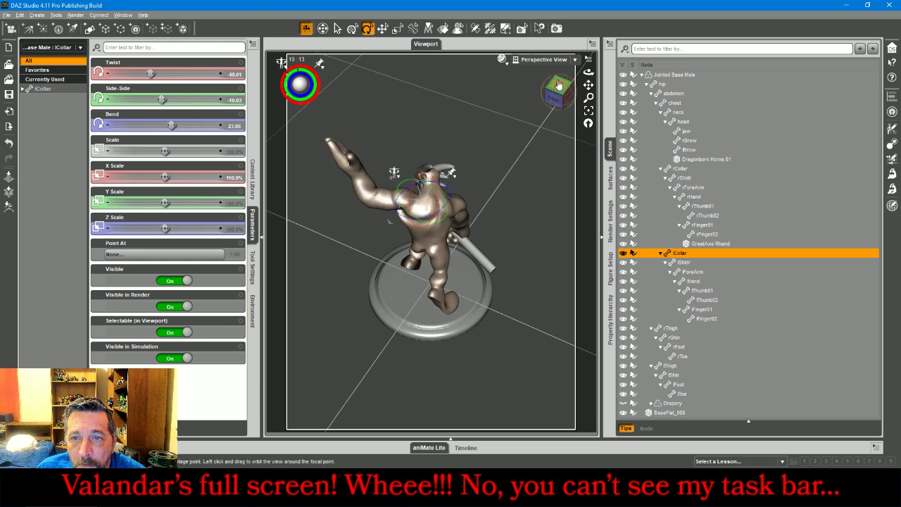
# Rotate the left hand to about 28 Side-Side and 27 Bend, and twist its first thumb joint to about -40.
pyautogui.moveTo(557, 93); pyautogui.dragTo(562, 99)
pyautogui.click(519, 166)
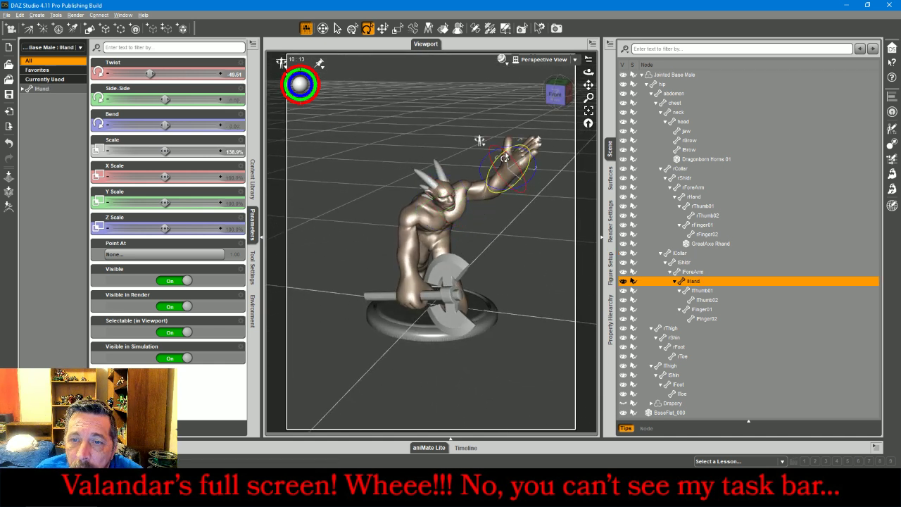
pyautogui.moveTo(536, 171); pyautogui.dragTo(546, 184)
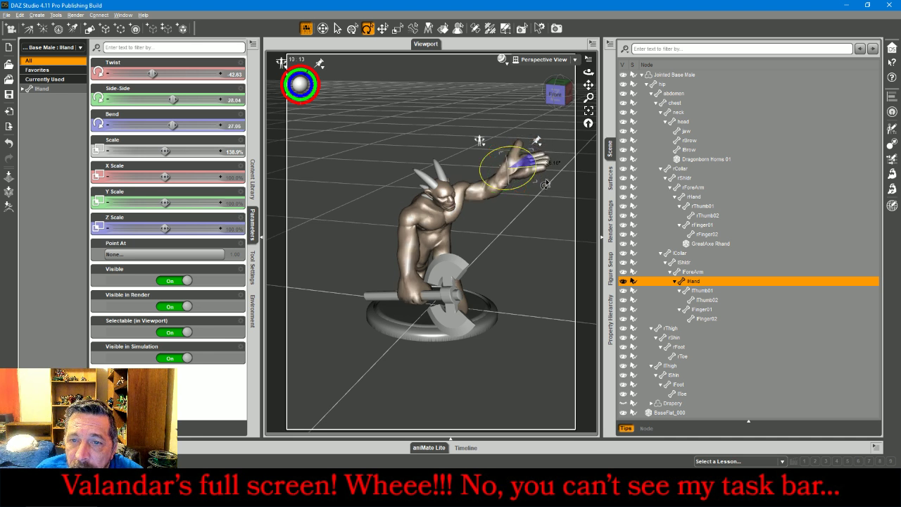
pyautogui.click(514, 158)
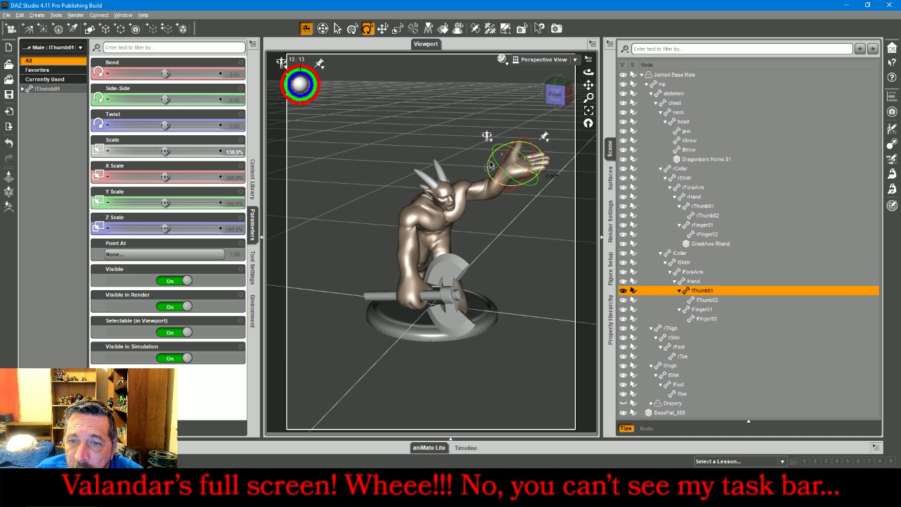
pyautogui.moveTo(488, 169); pyautogui.dragTo(490, 199)
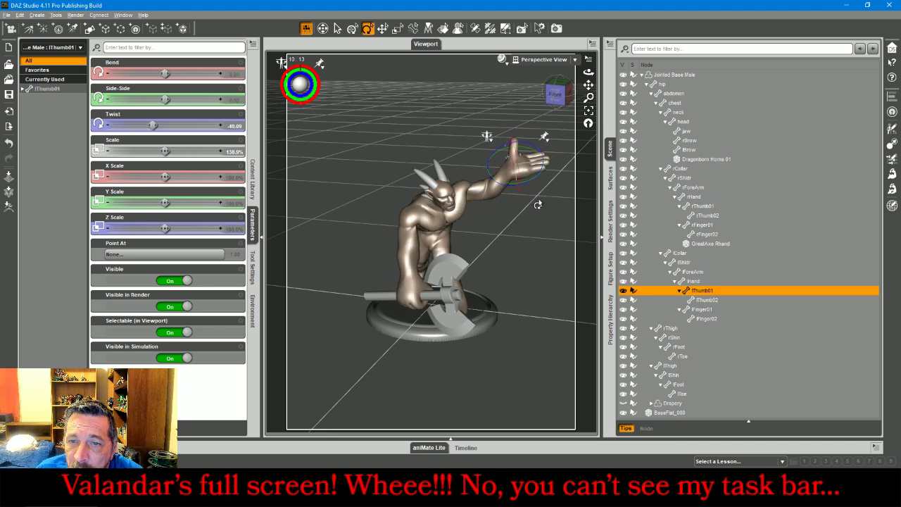
# Curl the left hand's outer finger joint and set the outer thumb joint's Side-Side to about 68.6.
pyautogui.click(704, 319)
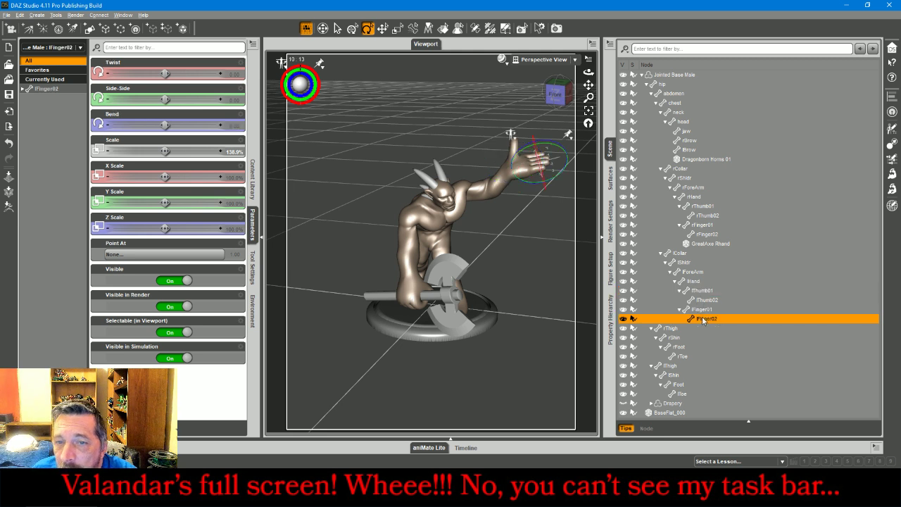
pyautogui.moveTo(563, 145); pyautogui.dragTo(539, 144)
pyautogui.click(512, 149)
pyautogui.hotkey('ctrl', 'z')
# Turn the head toward the front, with a Twist of about -40 and a Bend of about -17.
pyautogui.moveTo(555, 96)
pyautogui.mouseDown()
pyautogui.moveTo(488, 96)
pyautogui.moveTo(565, 88)
pyautogui.mouseUp()
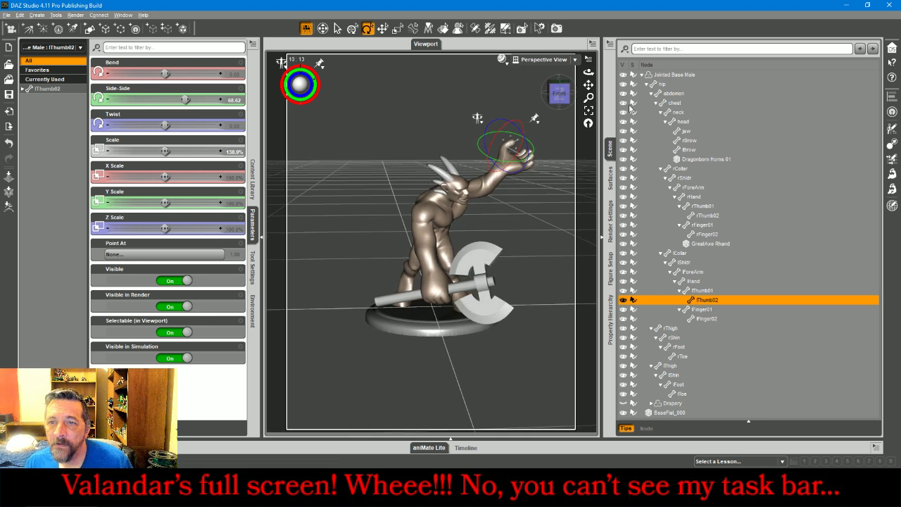
pyautogui.click(461, 191)
pyautogui.moveTo(451, 211); pyautogui.dragTo(441, 211)
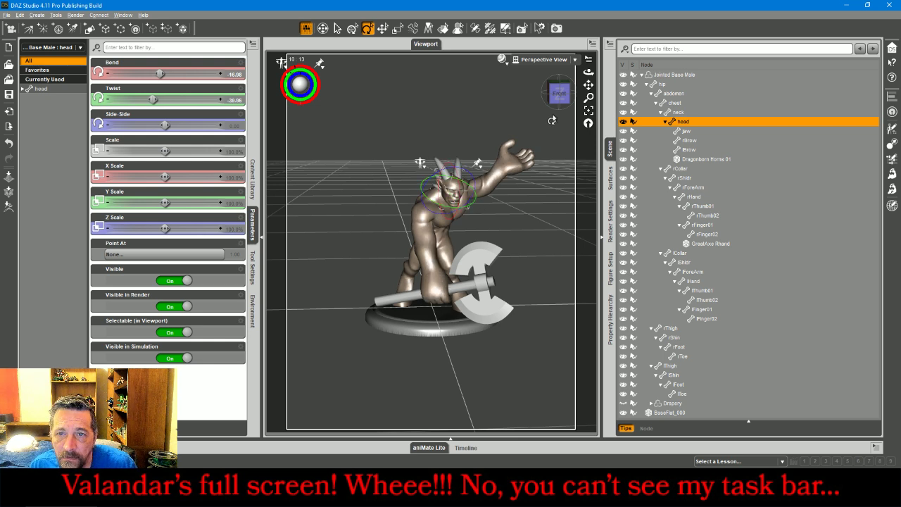
# From behind the figure, tilt the head to about -14.7 Side-Side and the neck to about 23.4 Side-Side.
pyautogui.moveTo(560, 95); pyautogui.dragTo(654, 133)
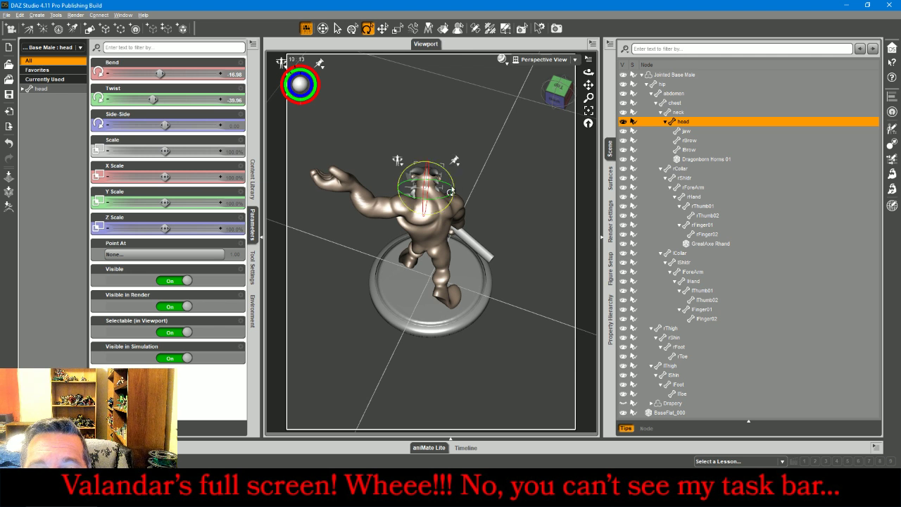
pyautogui.moveTo(430, 195); pyautogui.dragTo(428, 169)
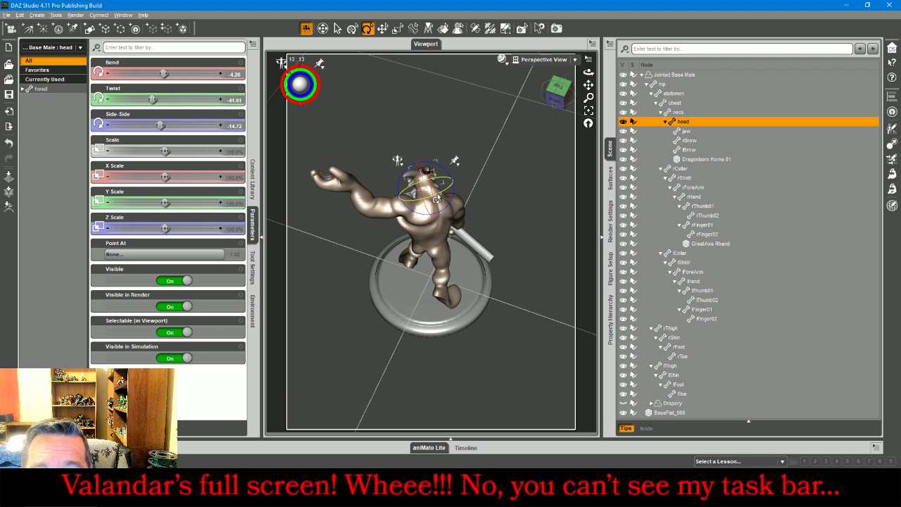
pyautogui.click(437, 195)
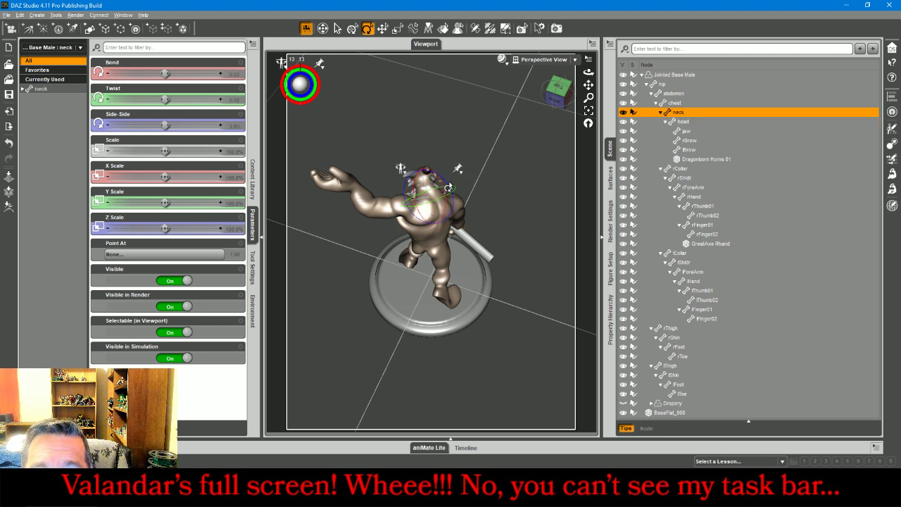
pyautogui.moveTo(445, 185); pyautogui.dragTo(452, 186)
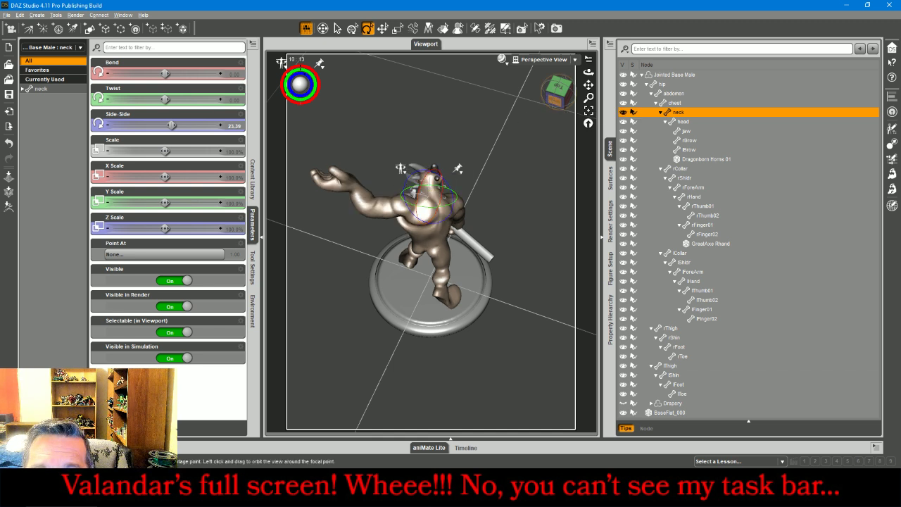
# Rotate the head to about -23.3 Bend, -34.5 Twist and -28.7 Side-Side.
pyautogui.moveTo(557, 97); pyautogui.dragTo(562, 71)
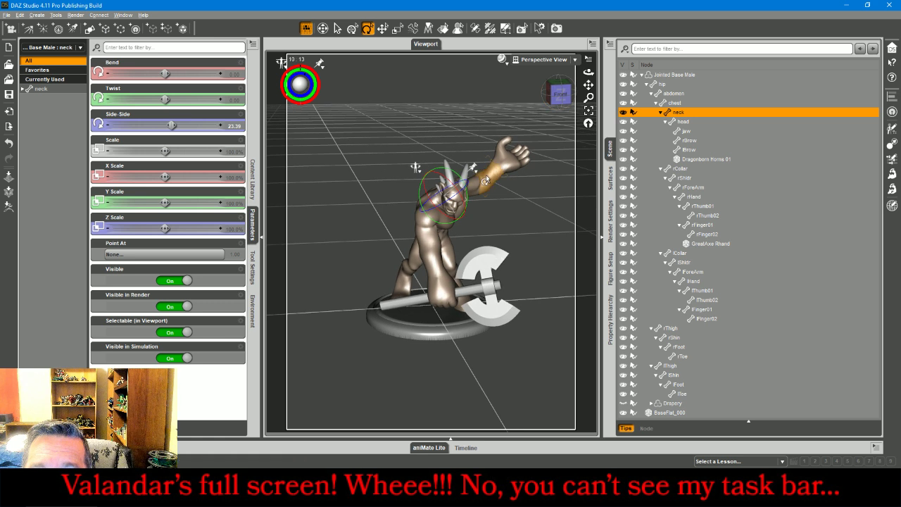
pyautogui.click(457, 203)
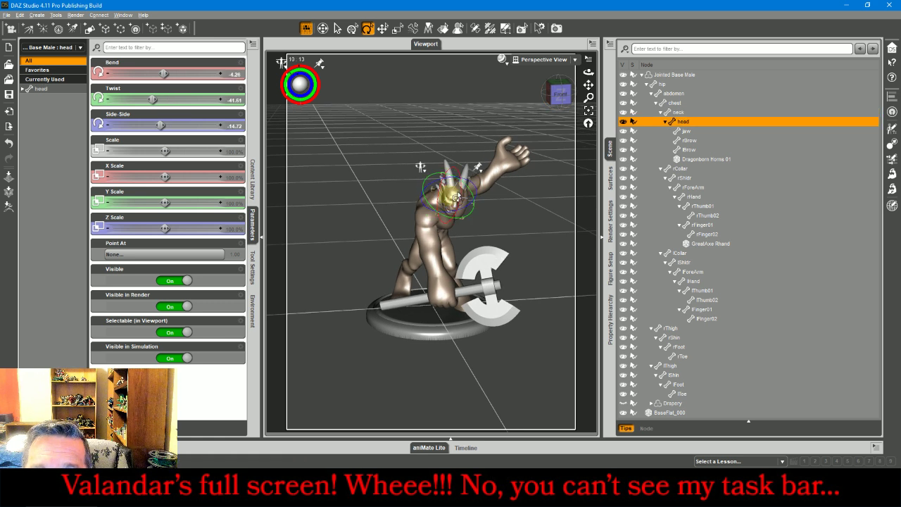
pyautogui.moveTo(461, 196); pyautogui.dragTo(463, 178)
# Load the Orb Lhand prop from the Magic props folder of MiniatureBaseGeo onto the figure's left hand.
pyautogui.moveTo(564, 95)
pyautogui.mouseDown()
pyautogui.moveTo(506, 83)
pyautogui.moveTo(559, 93)
pyautogui.mouseUp()
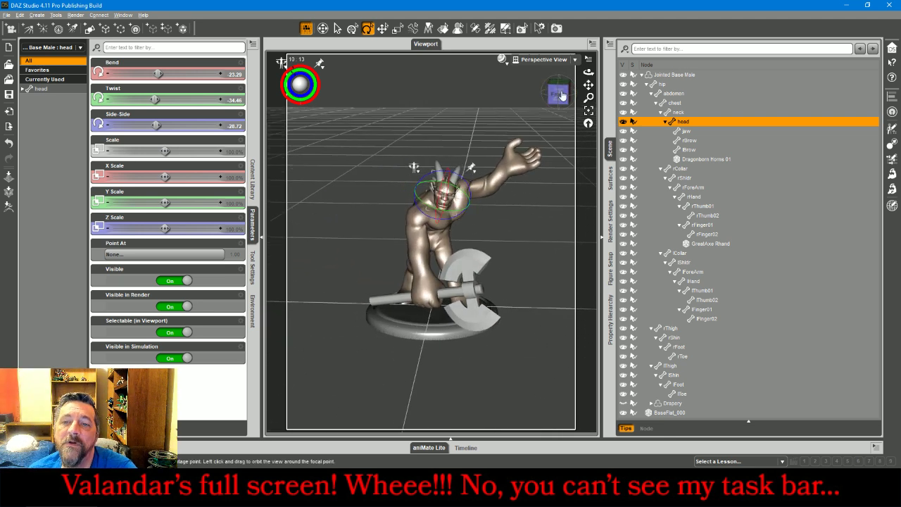
pyautogui.click(255, 183)
pyautogui.click(207, 73)
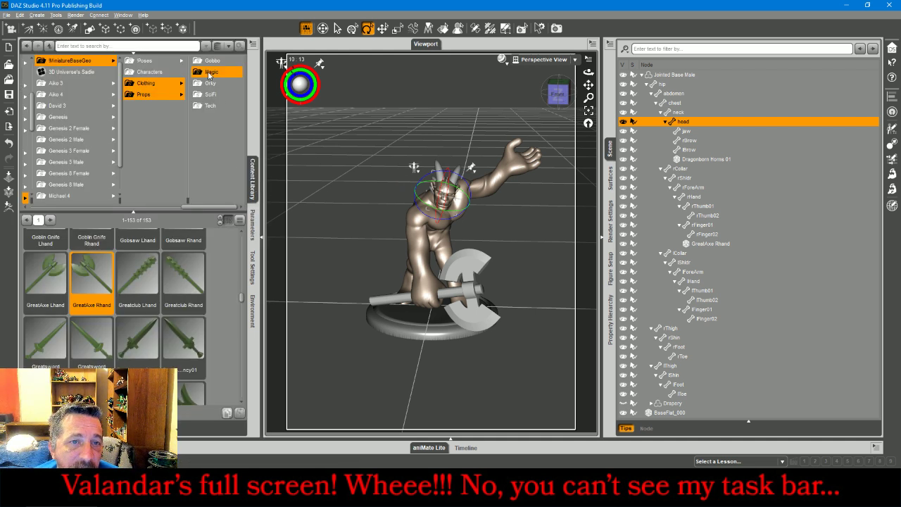
pyautogui.scroll(2, 208, 259)
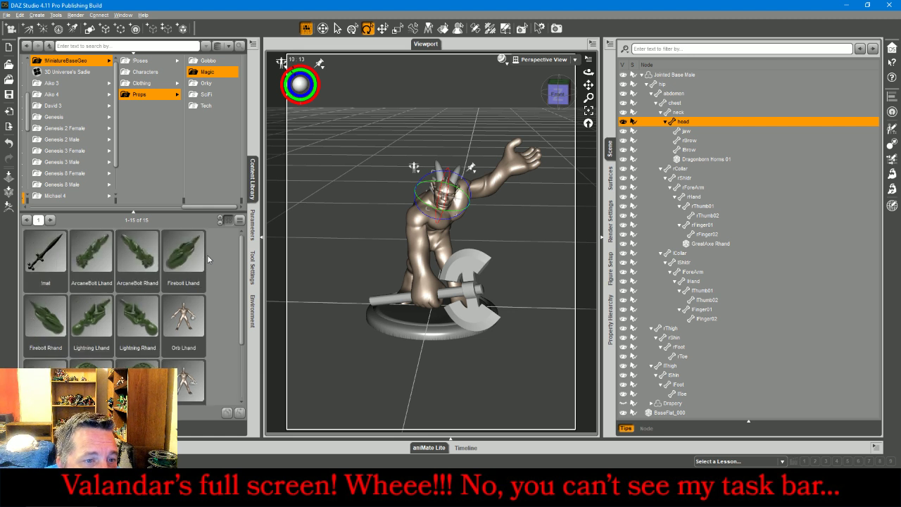
pyautogui.scroll(-1, 208, 260)
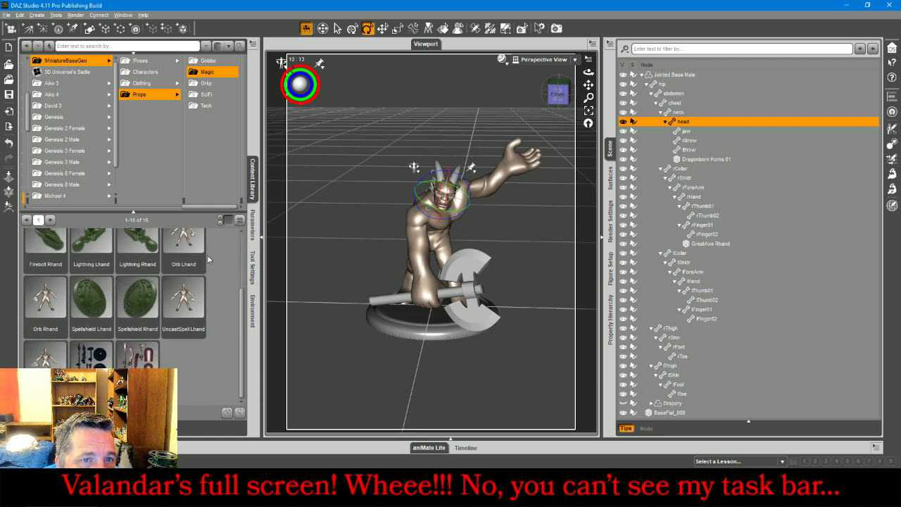
pyautogui.scroll(1, 207, 255)
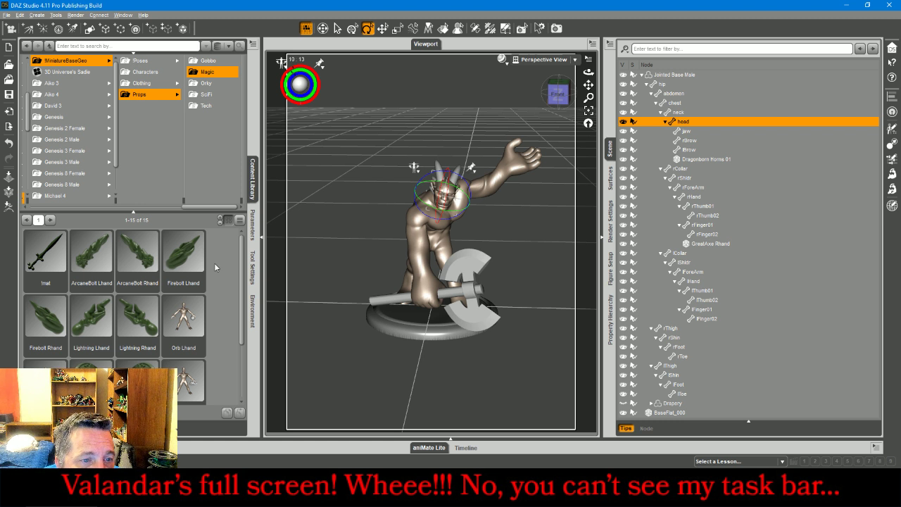
pyautogui.moveTo(191, 257)
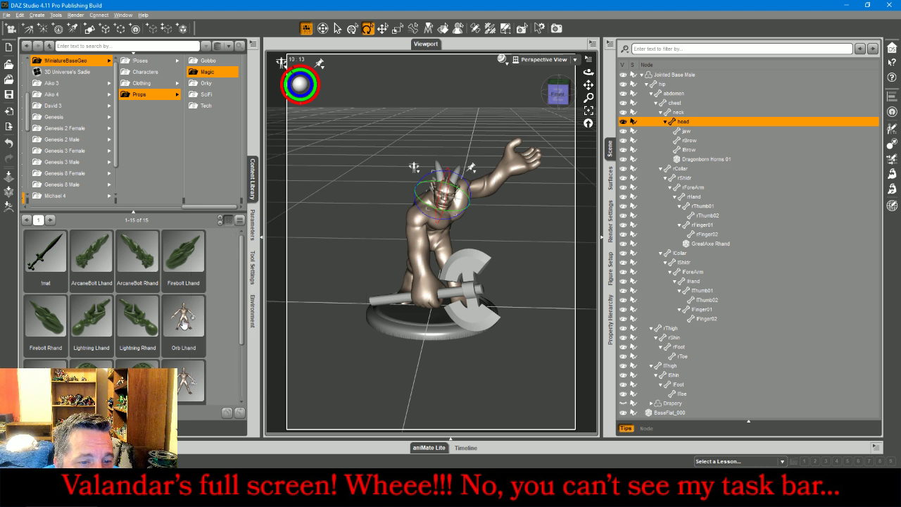
pyautogui.moveTo(183, 324)
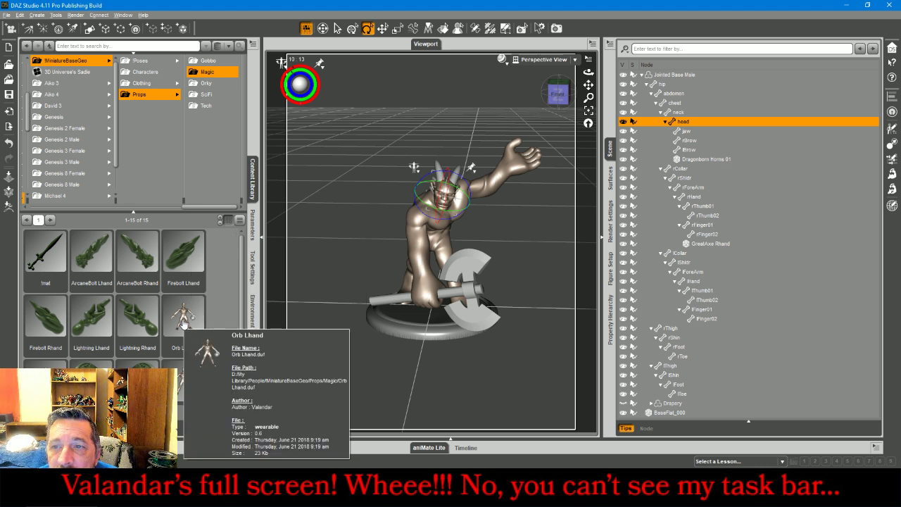
pyautogui.doubleClick(183, 324)
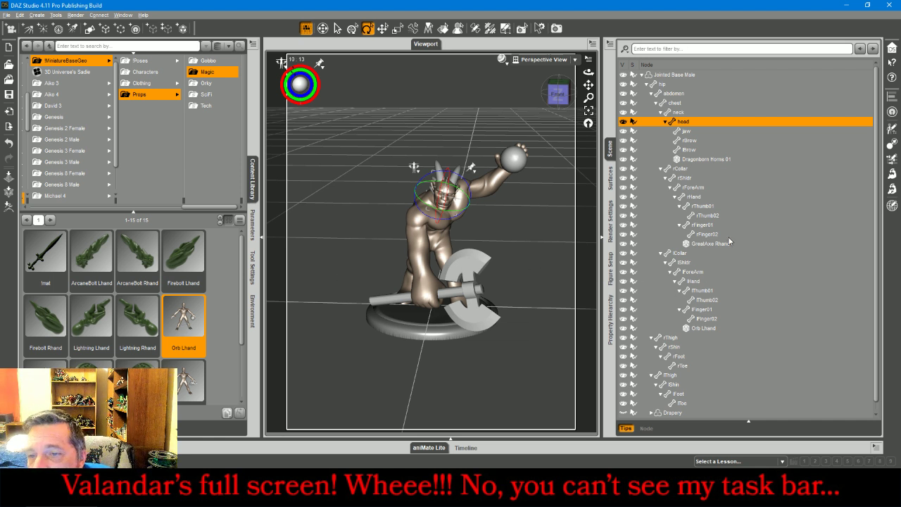
# Set the Scale of the left hand and all its thumb and finger joints to 138.9%, matching the right hand.
pyautogui.click(695, 197)
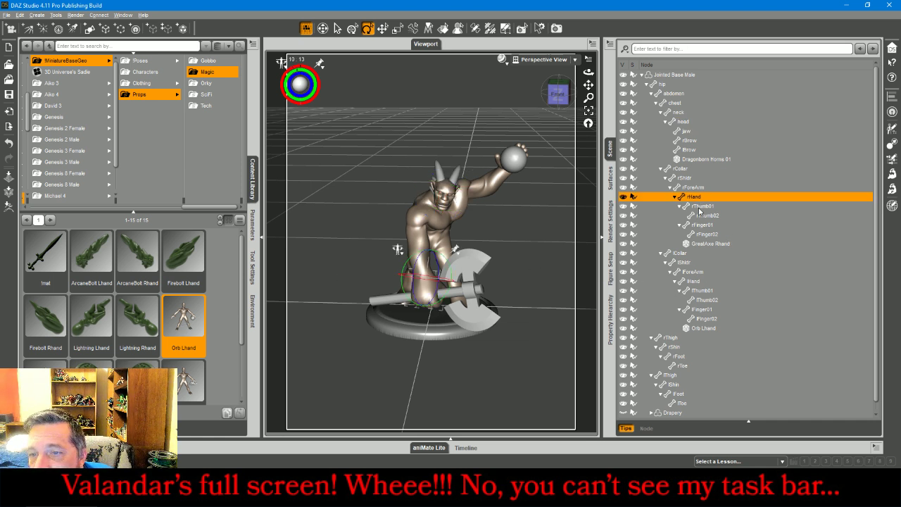
pyautogui.click(695, 281)
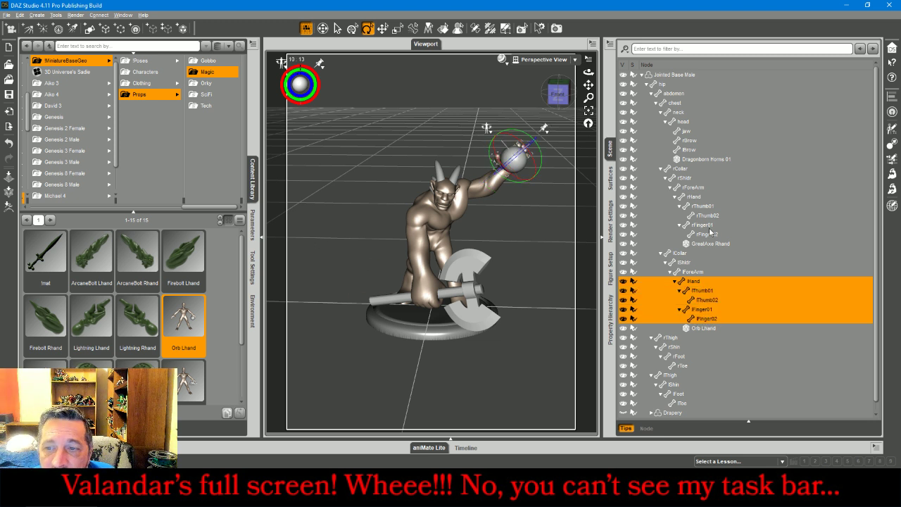
pyautogui.click(704, 226)
pyautogui.click(254, 227)
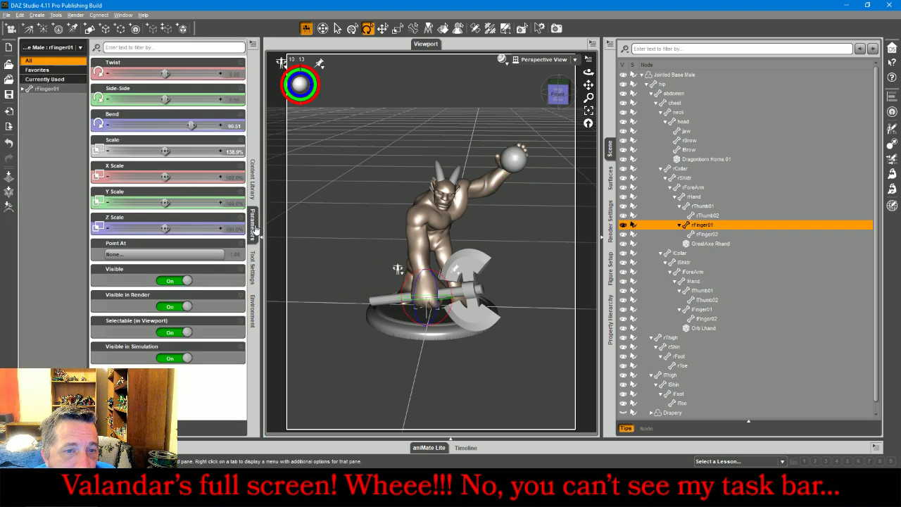
pyautogui.click(691, 282)
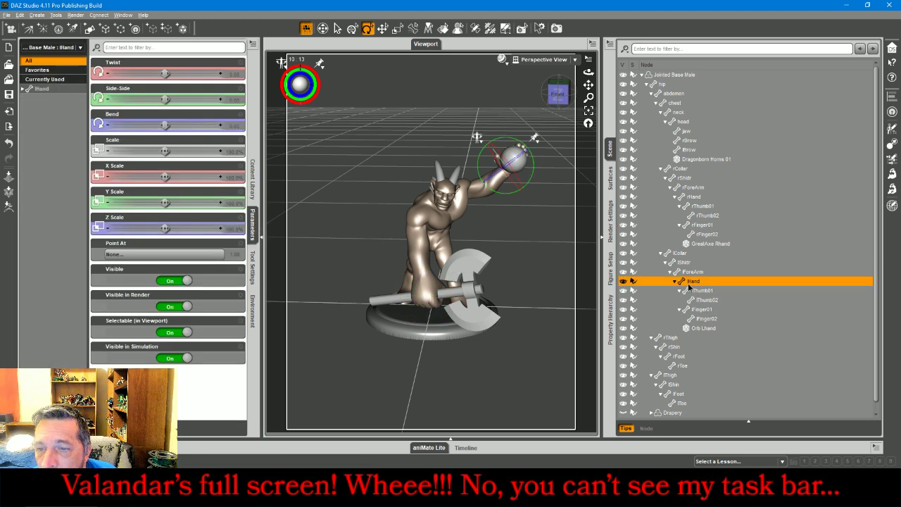
pyautogui.keyDown('shift'); pyautogui.click(699, 320); pyautogui.keyUp('shift')
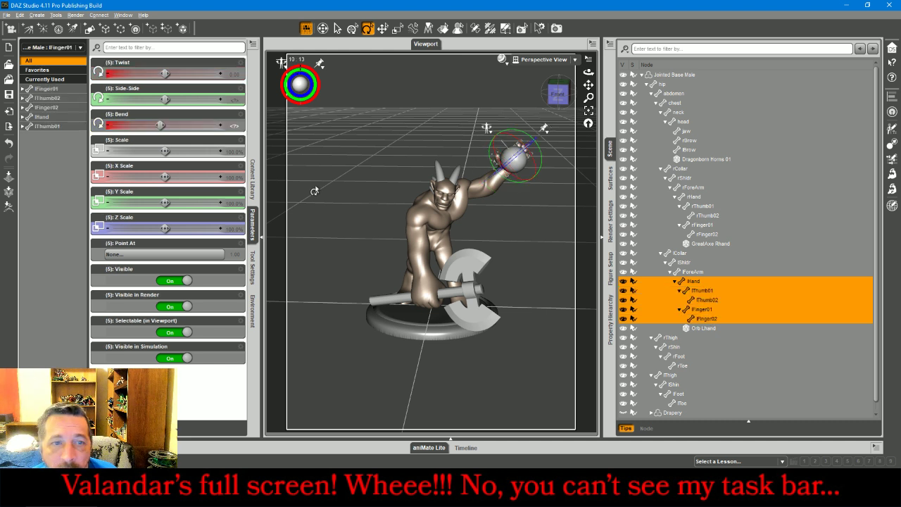
pyautogui.click(237, 153)
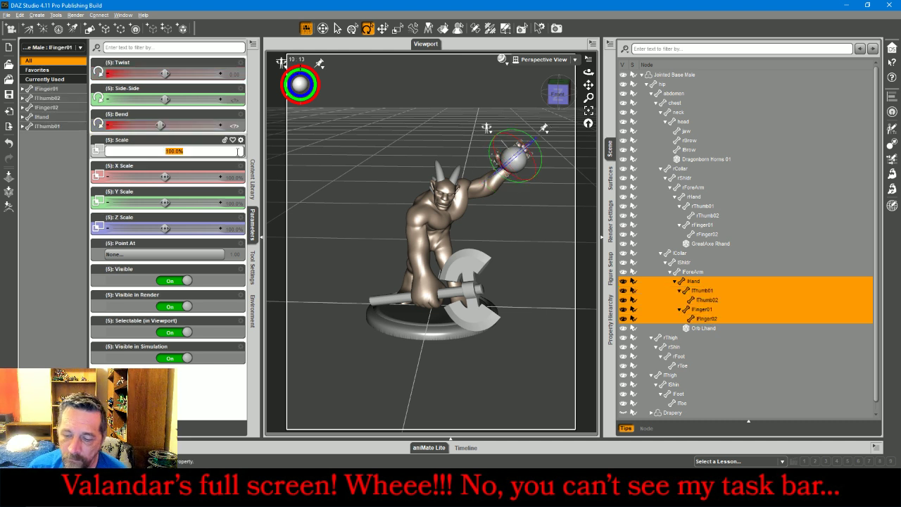
pyautogui.press('Return')
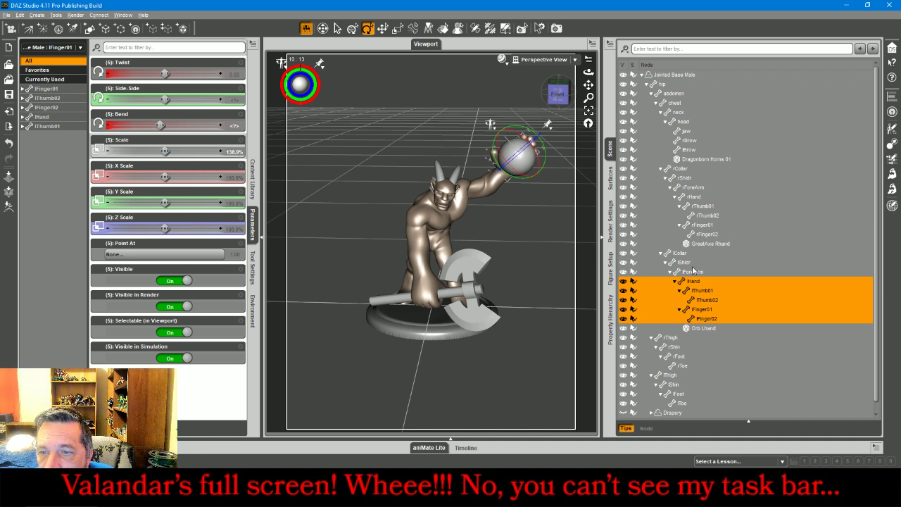
# Rotate the left hand under the orb to a Twist of about -44.6 and a Side-Side of about 23.9.
pyautogui.click(690, 281)
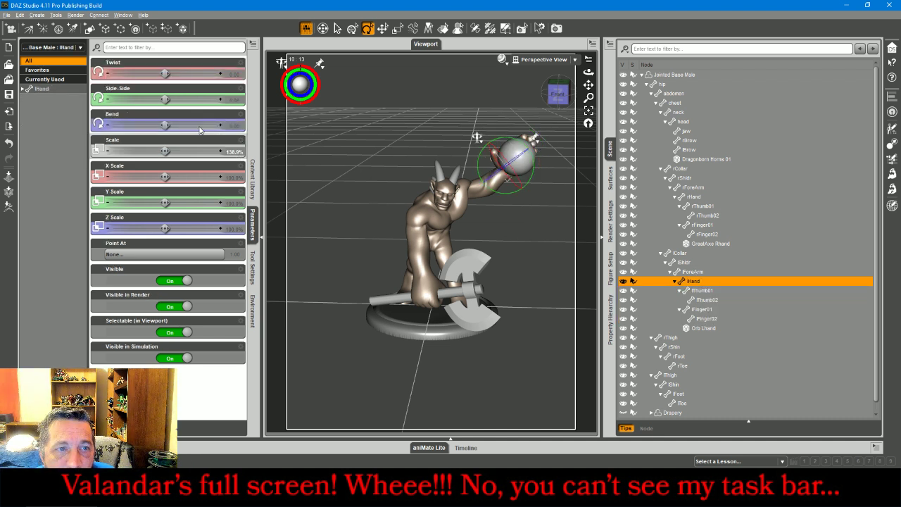
pyautogui.moveTo(165, 73); pyautogui.dragTo(172, 99)
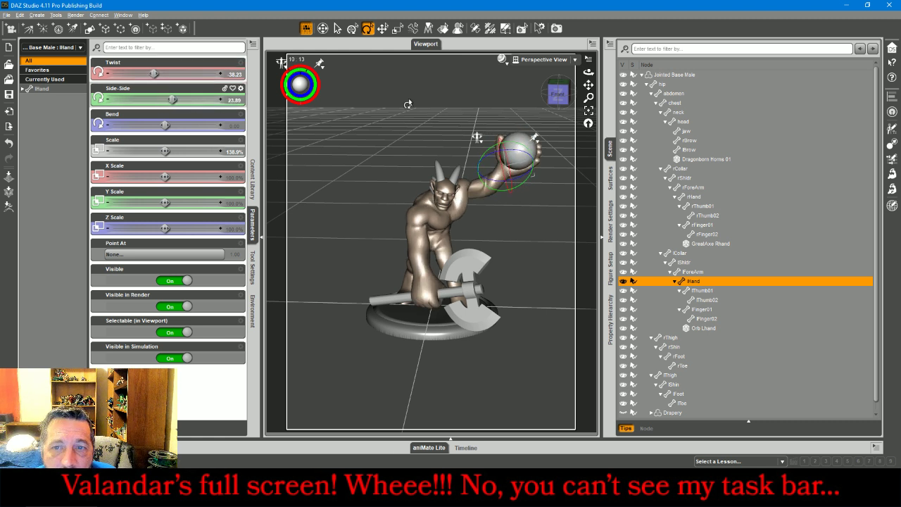
pyautogui.moveTo(556, 93)
pyautogui.mouseDown()
pyautogui.moveTo(651, 112)
pyautogui.moveTo(561, 97)
pyautogui.mouseUp()
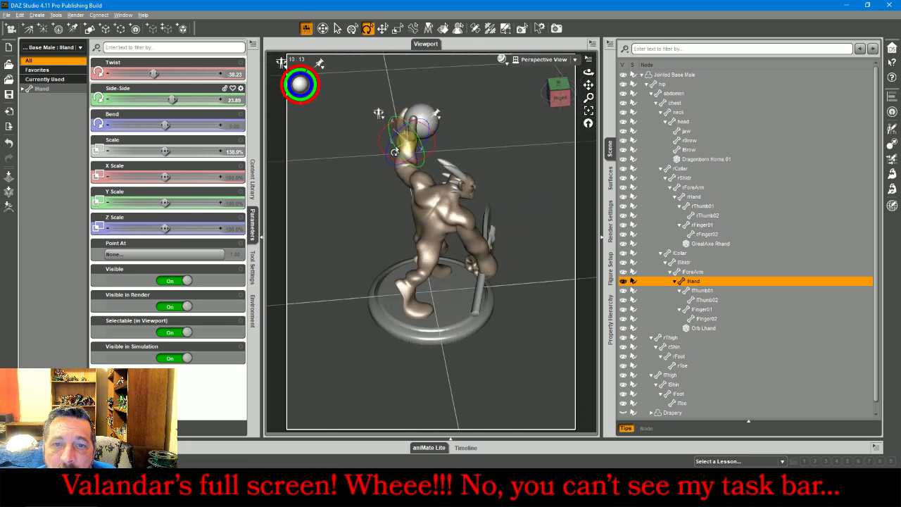
pyautogui.moveTo(153, 73); pyautogui.dragTo(151, 72)
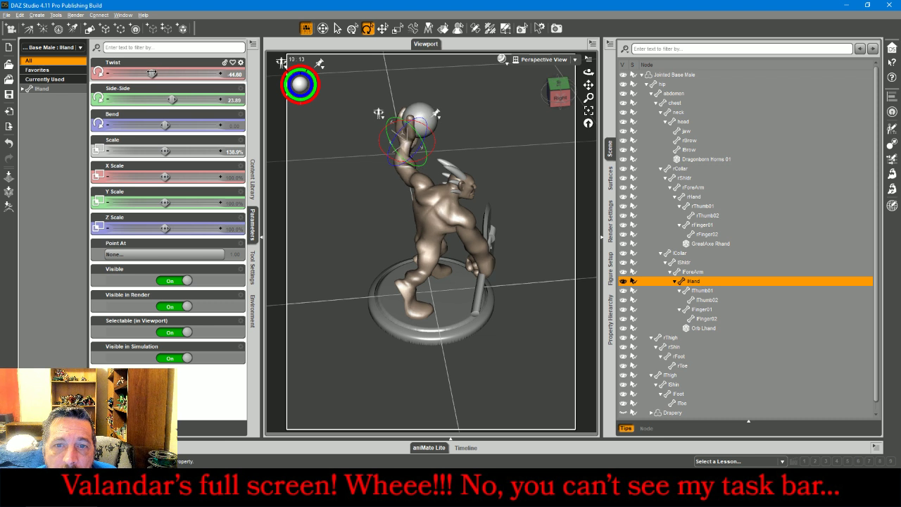
# Twist the left forearm to about -73.3 so the palm supports the orb, and clear the selection.
pyautogui.click(403, 163)
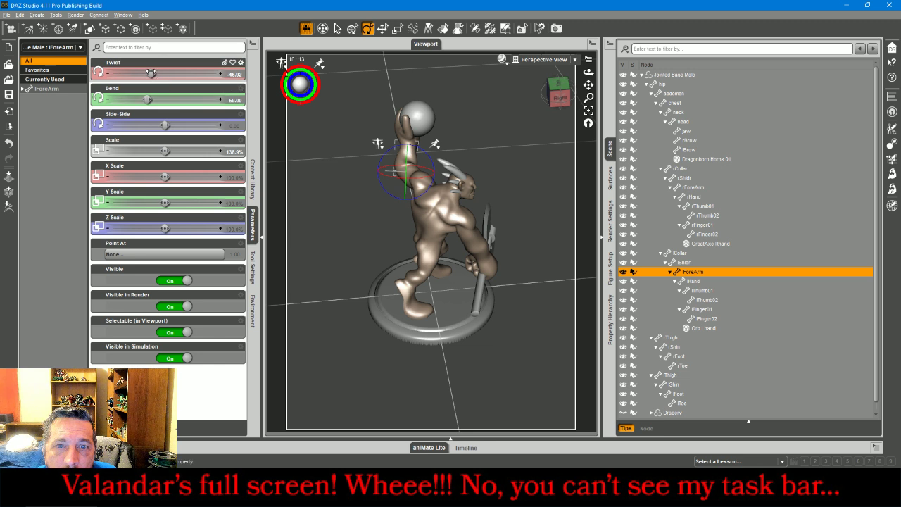
pyautogui.moveTo(150, 73); pyautogui.dragTo(144, 73)
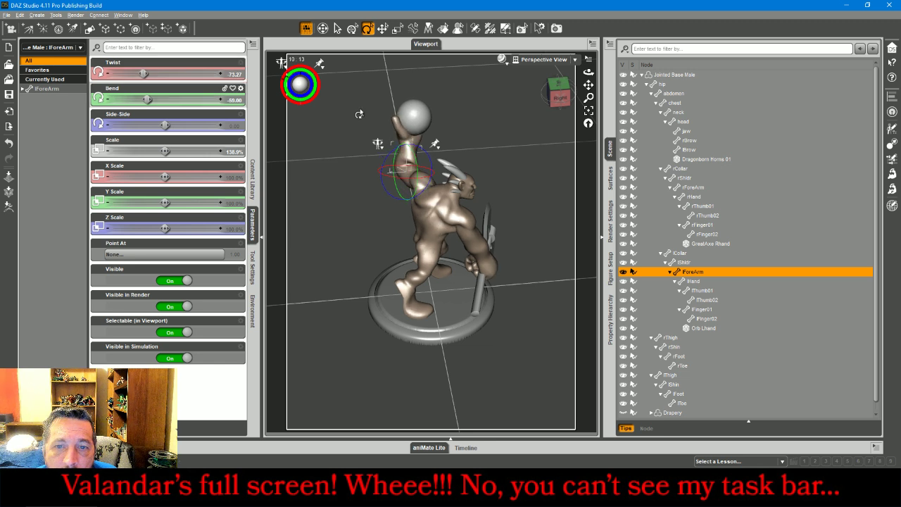
pyautogui.moveTo(556, 97); pyautogui.dragTo(412, 104)
pyautogui.moveTo(370, 162); pyautogui.dragTo(444, 159)
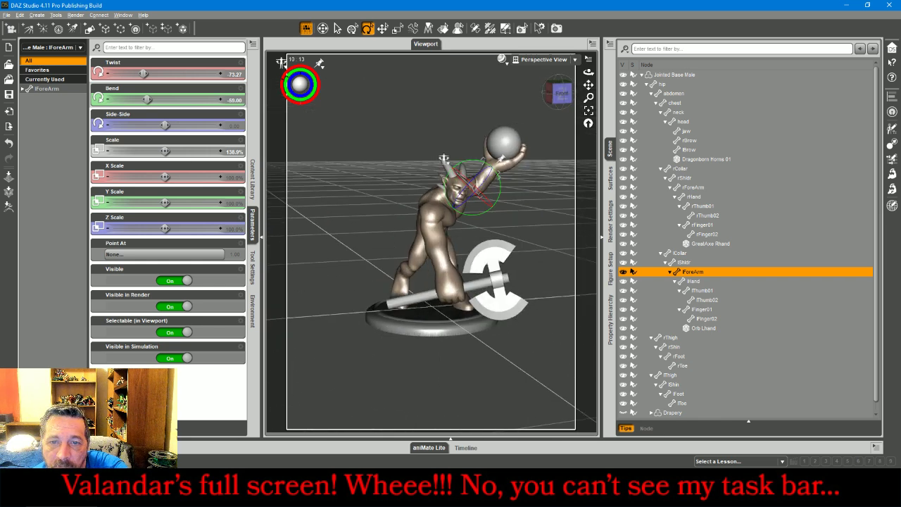
pyautogui.click(338, 29)
pyautogui.click(479, 109)
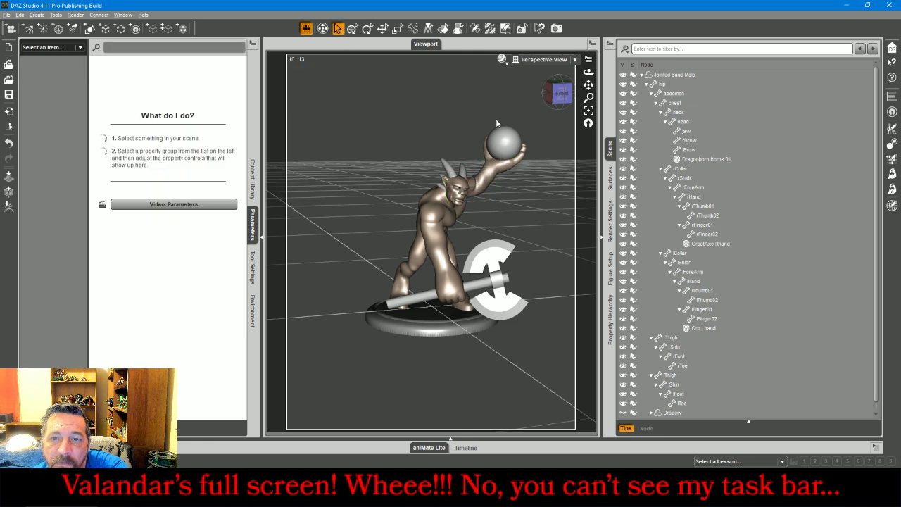
# Hide the Dragonborn horns, the great axe and the left-hand orb, and show the Drapery object with its bones expanded.
pyautogui.moveTo(558, 107); pyautogui.dragTo(459, 91)
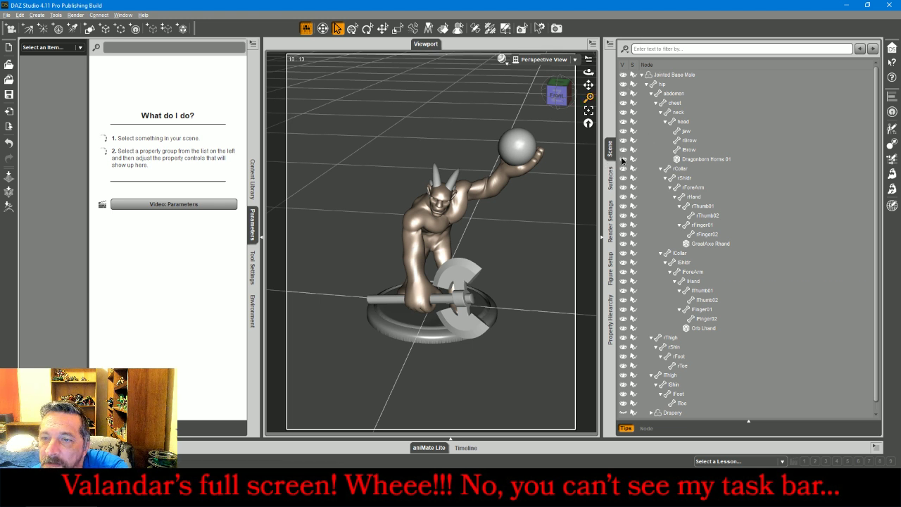
pyautogui.click(623, 244)
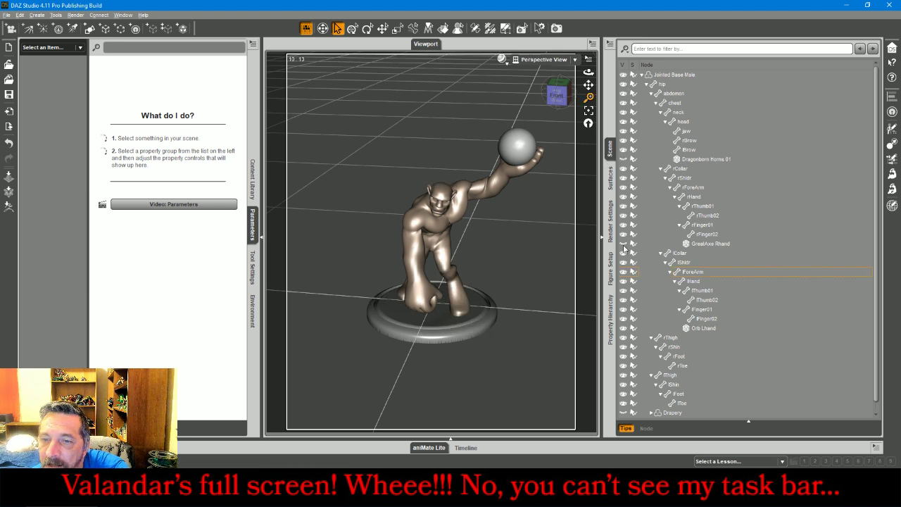
pyautogui.click(623, 328)
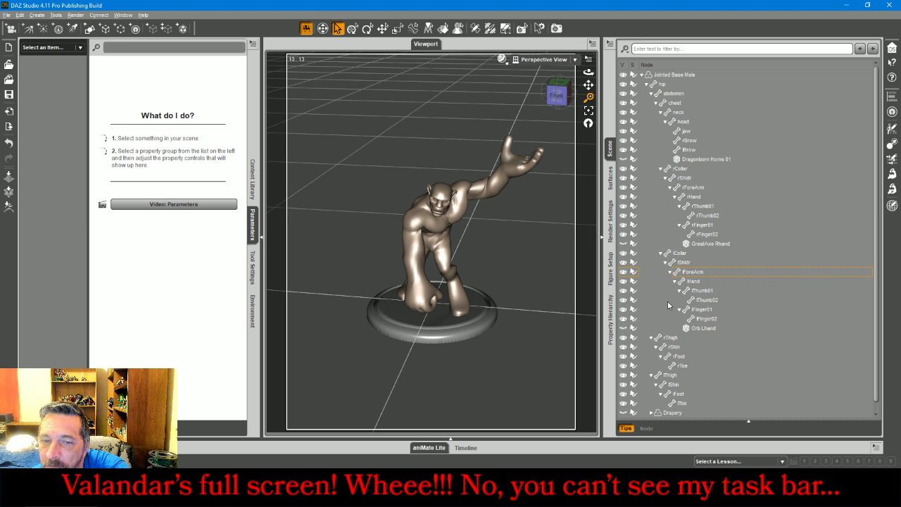
pyautogui.scroll(-1, 667, 304)
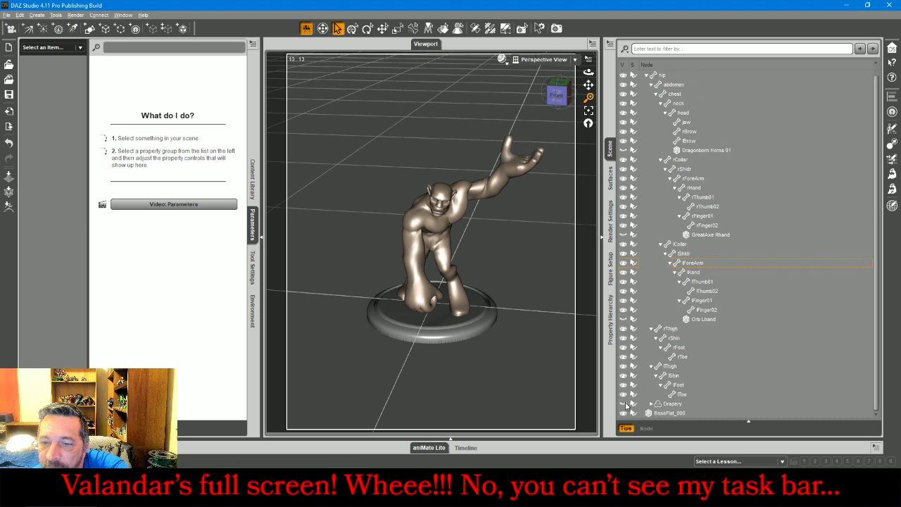
pyautogui.click(652, 405)
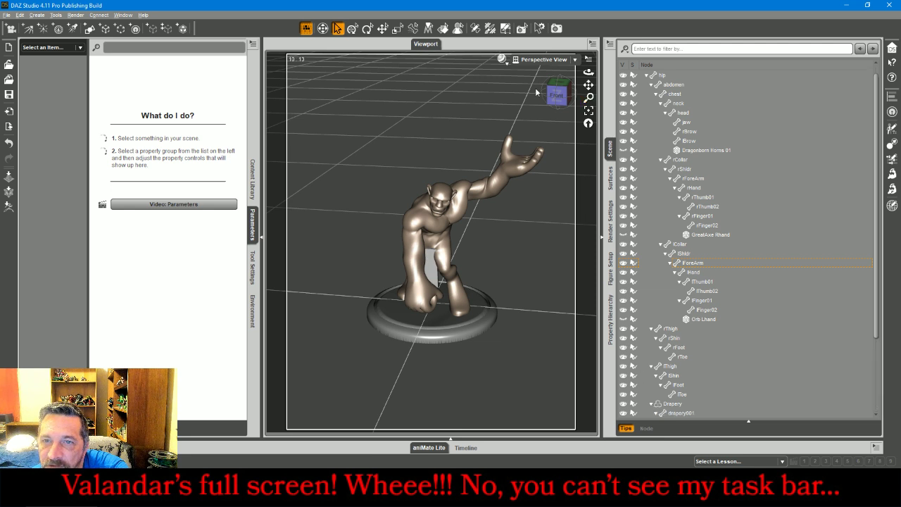
# Select the drapery bones from drapery001 to drapery010 and frame them from the figure's right side.
pyautogui.moveTo(556, 95); pyautogui.dragTo(633, 97)
pyautogui.scroll(-3, 699, 378)
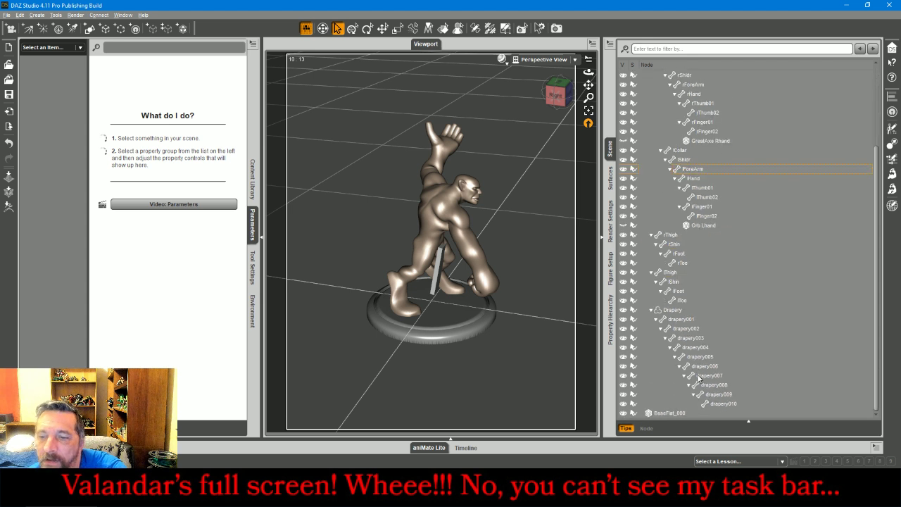
pyautogui.click(692, 321)
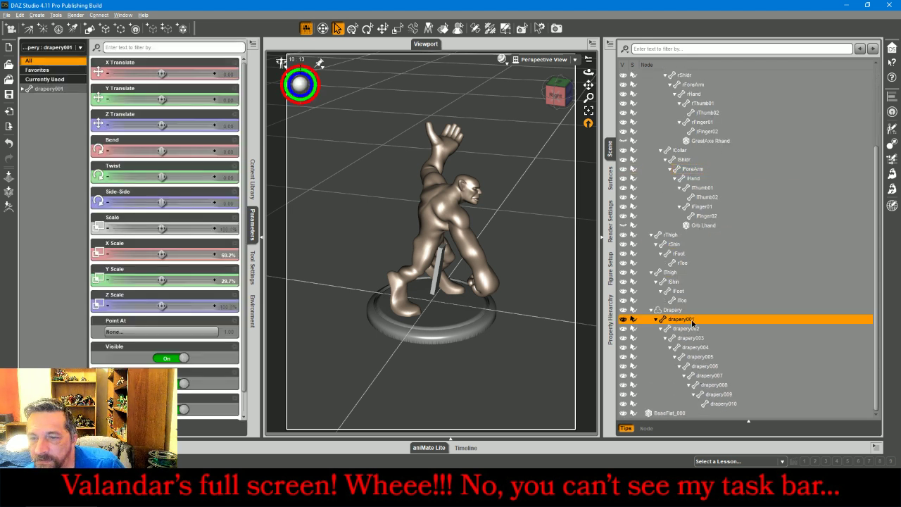
pyautogui.keyDown('shift'); pyautogui.click(722, 404); pyautogui.keyUp('shift')
pyautogui.click(588, 113)
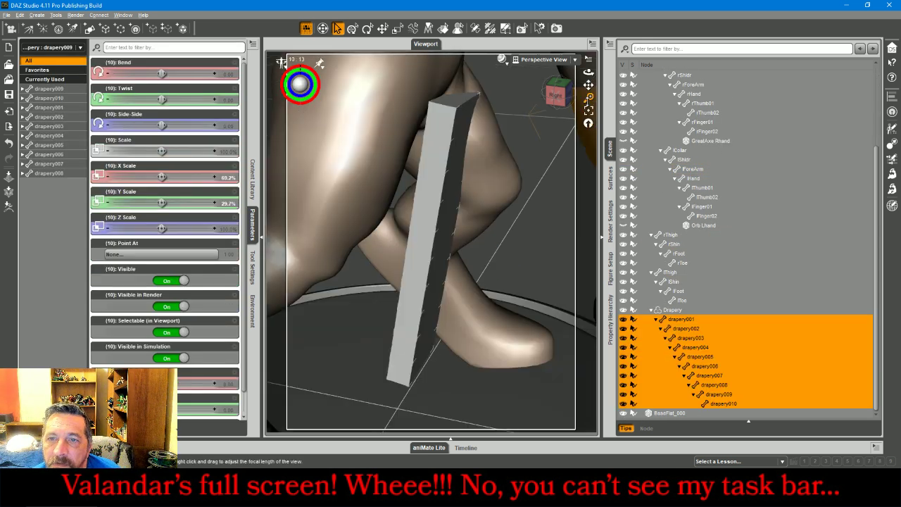
# Move drapery001 to an X Translate of about 0.37 and rotate it to about Bend -19.7, Twist 10.6 and Side-Side 13.8.
pyautogui.moveTo(589, 99); pyautogui.dragTo(492, 140)
pyautogui.click(452, 161)
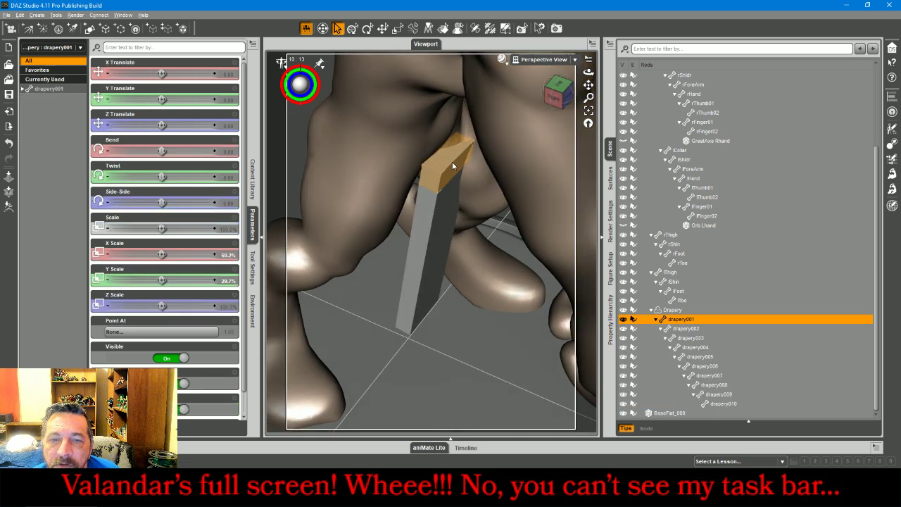
pyautogui.click(383, 28)
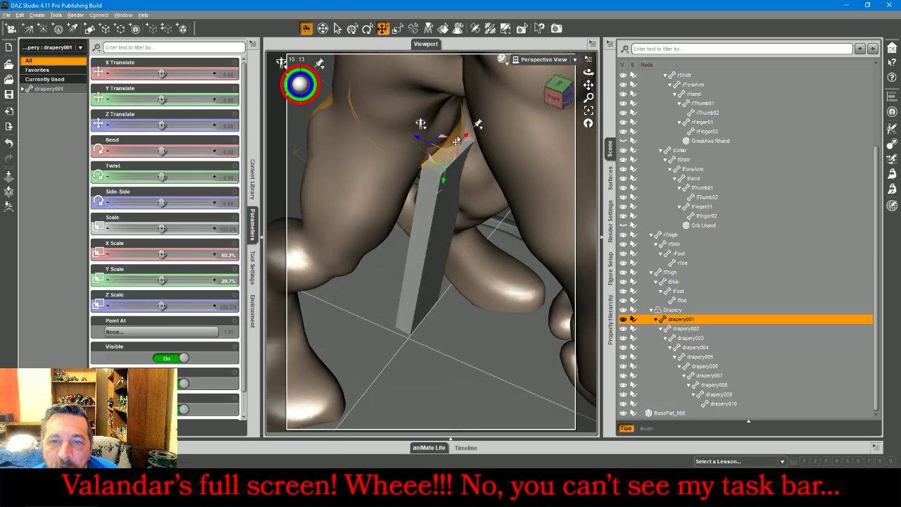
pyautogui.moveTo(465, 136); pyautogui.dragTo(461, 138)
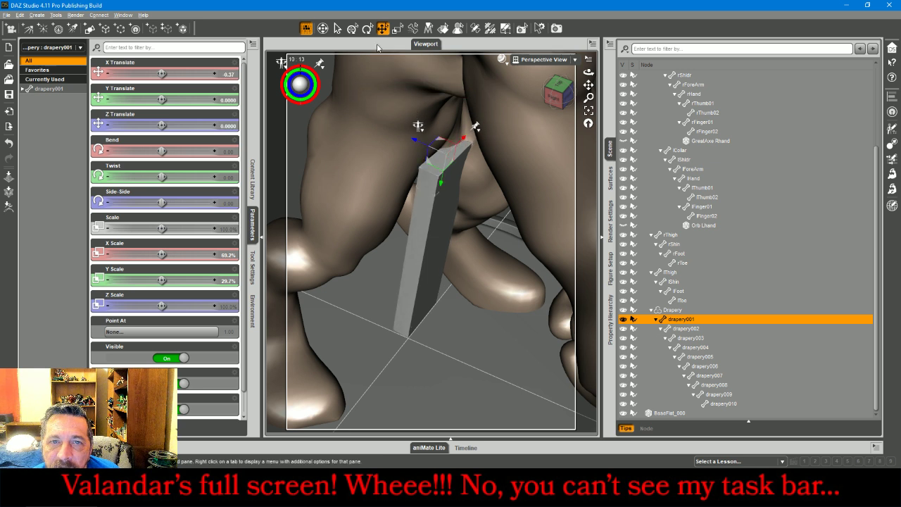
pyautogui.click(368, 29)
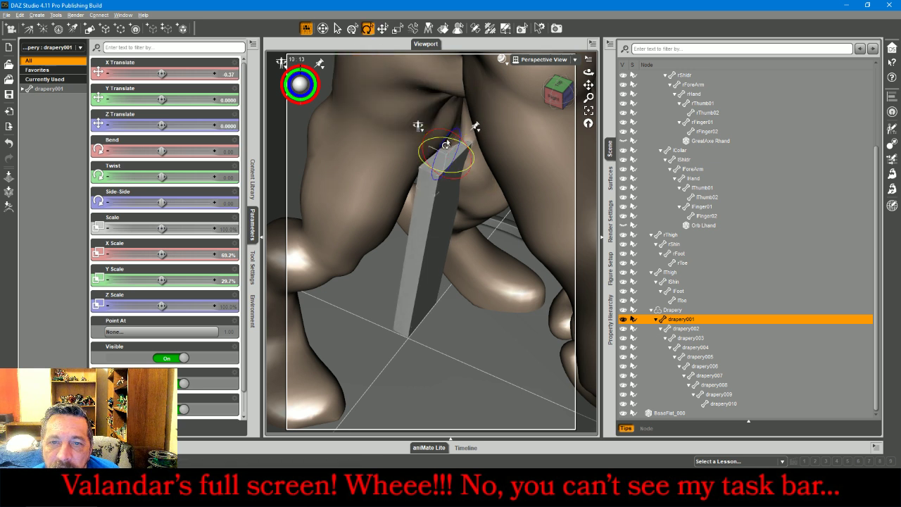
pyautogui.moveTo(445, 143); pyautogui.dragTo(446, 142)
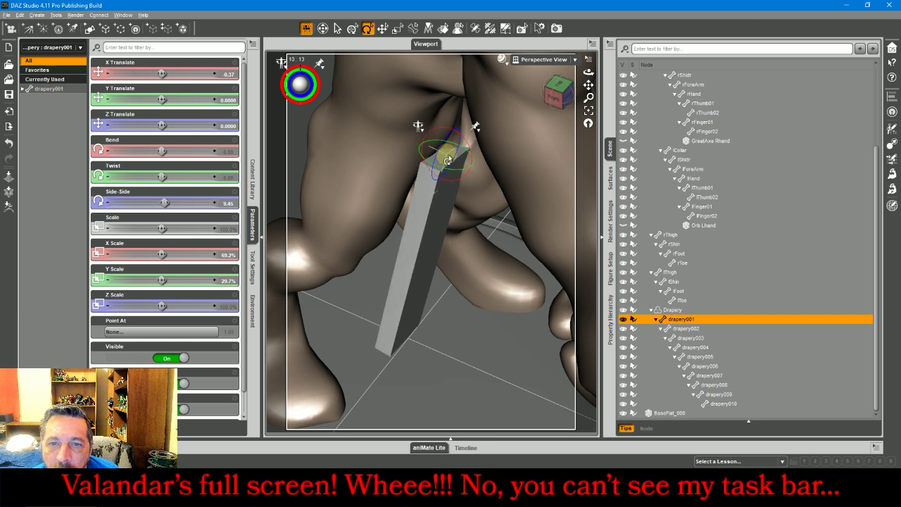
pyautogui.moveTo(448, 171); pyautogui.dragTo(445, 173)
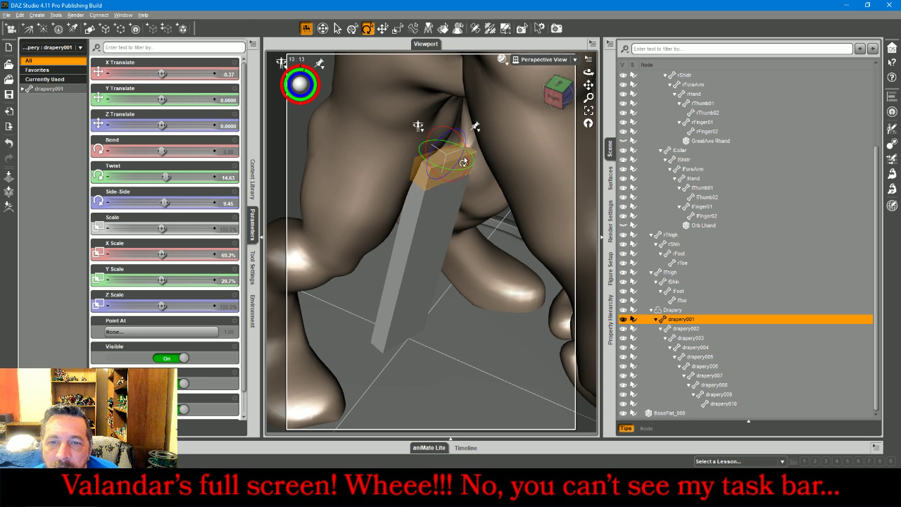
pyautogui.moveTo(464, 163); pyautogui.dragTo(466, 156)
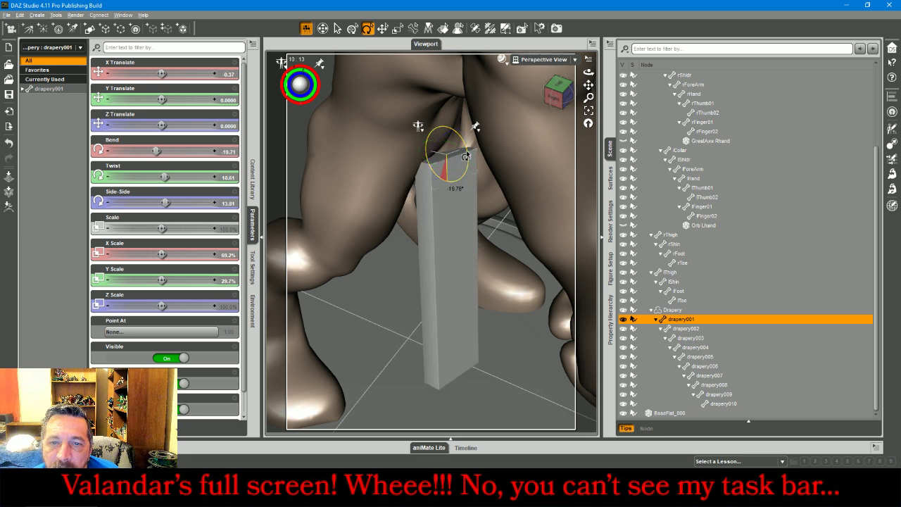
# Curve the drapery bones drapery002 to drapery004 with a Bend of 9.56 and a Side-Side of 9.56.
pyautogui.click(452, 203)
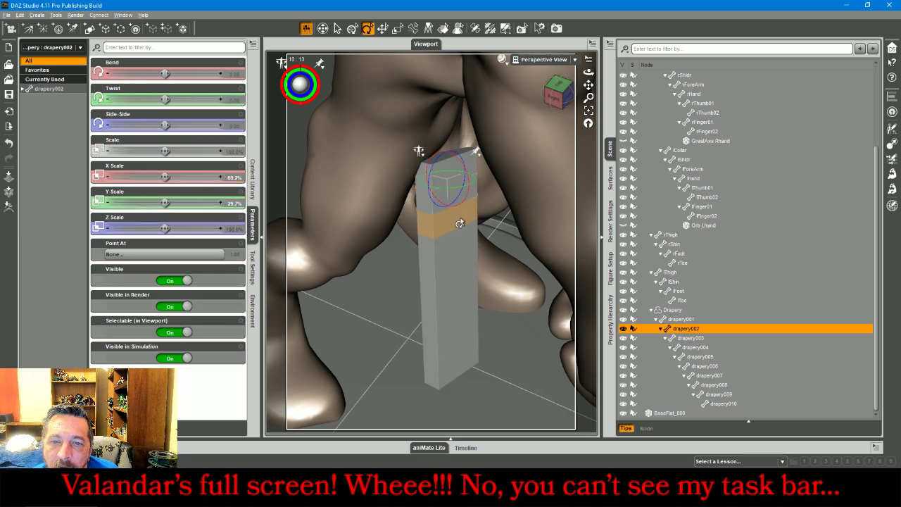
pyautogui.press('super')
pyautogui.press('super')
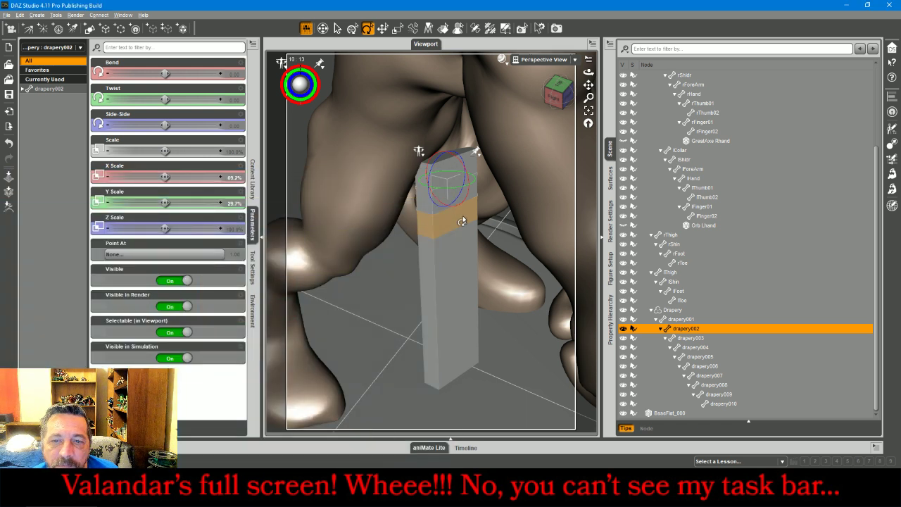
pyautogui.keyDown('ctrl'); pyautogui.click(463, 215); pyautogui.keyUp('ctrl')
pyautogui.keyDown('ctrl'); pyautogui.click(465, 247); pyautogui.keyUp('ctrl')
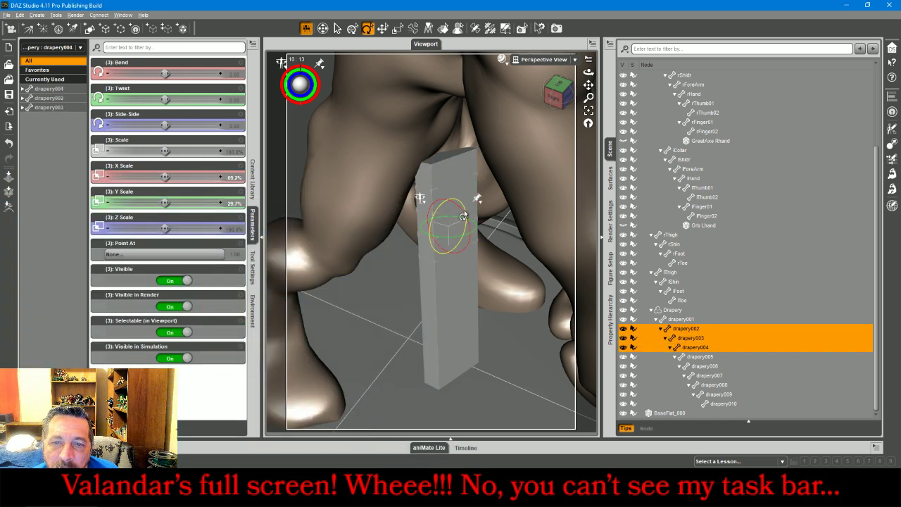
pyautogui.moveTo(461, 211); pyautogui.dragTo(465, 216)
pyautogui.hotkey('ctrl', 'z')
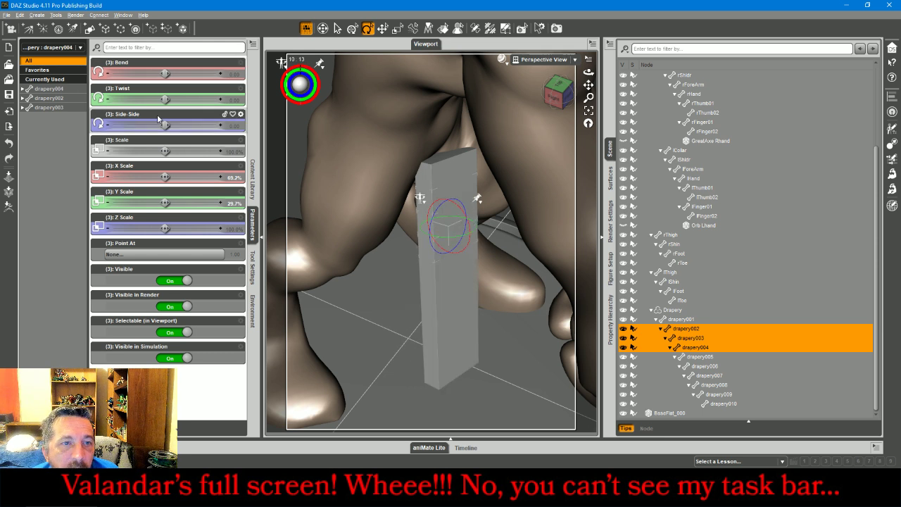
pyautogui.moveTo(164, 74); pyautogui.dragTo(169, 73)
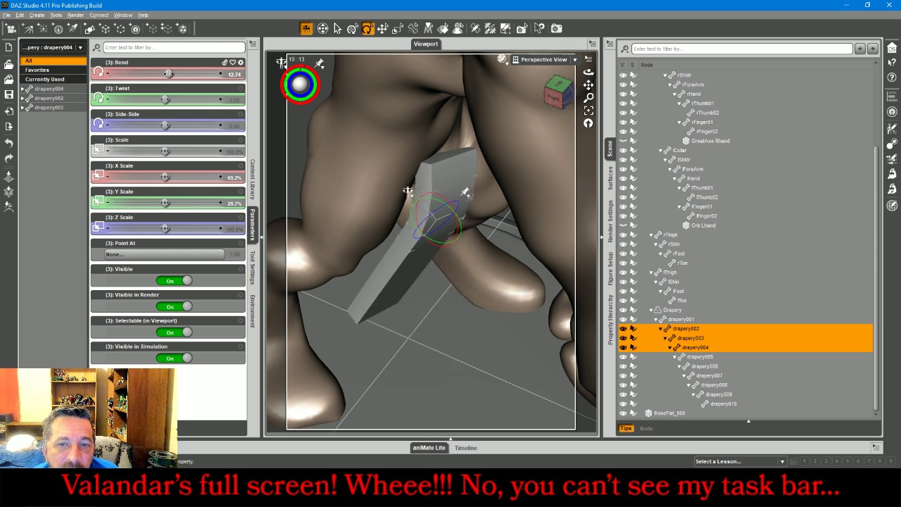
pyautogui.moveTo(165, 125); pyautogui.dragTo(167, 126)
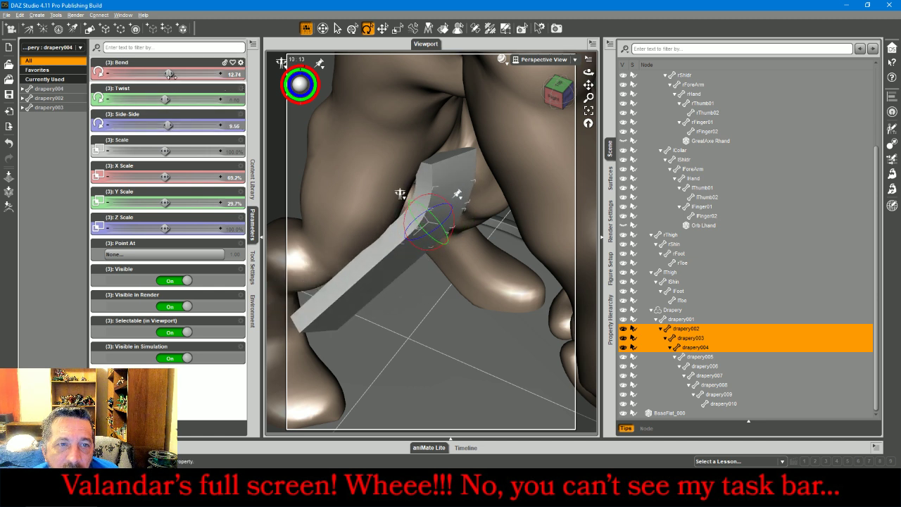
pyautogui.moveTo(169, 74); pyautogui.dragTo(168, 73)
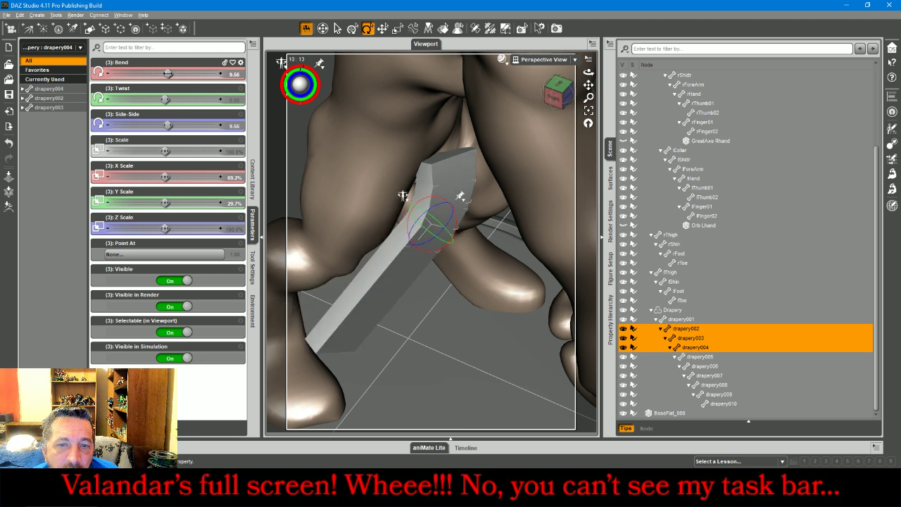
# Curve the drapery bones drapery005 to drapery010 to Bend -9.56, Side-Side -12.74 and Twist -11.15.
pyautogui.click(701, 357)
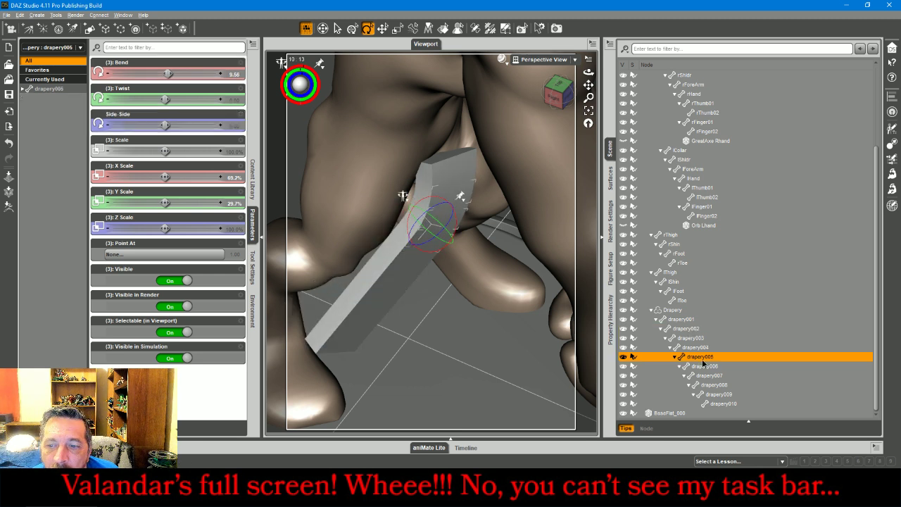
pyautogui.keyDown('shift'); pyautogui.click(724, 404); pyautogui.keyUp('shift')
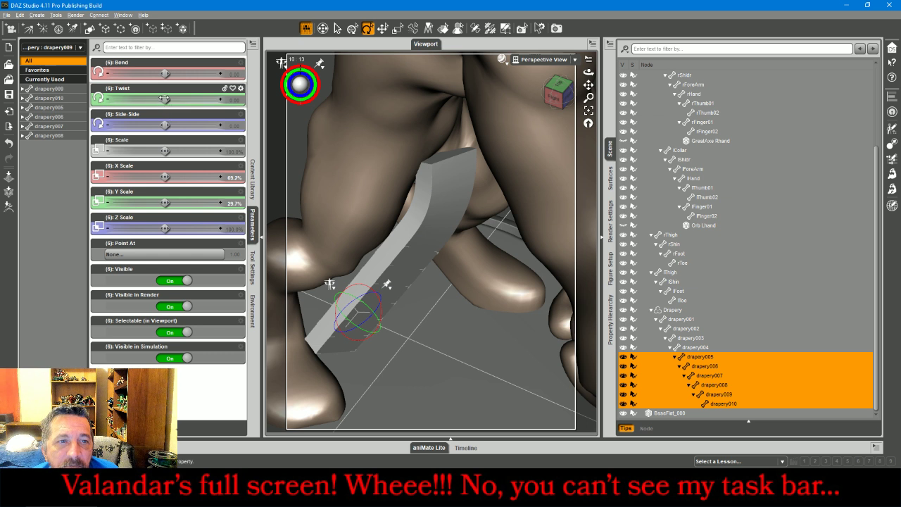
pyautogui.moveTo(166, 73); pyautogui.dragTo(162, 73)
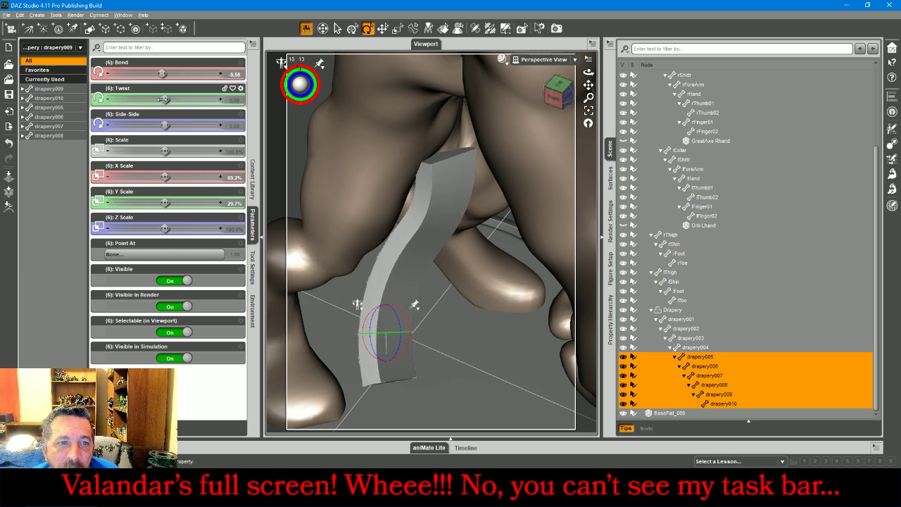
pyautogui.moveTo(166, 124); pyautogui.dragTo(162, 99)
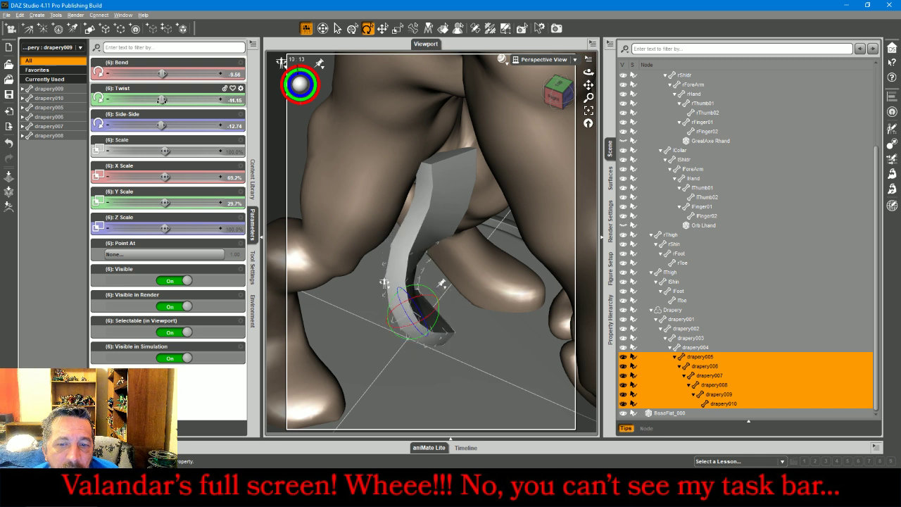
# Inspect the curved drapery in the front and perspective views, clear the selection and frame the whole figure.
pyautogui.click(535, 60)
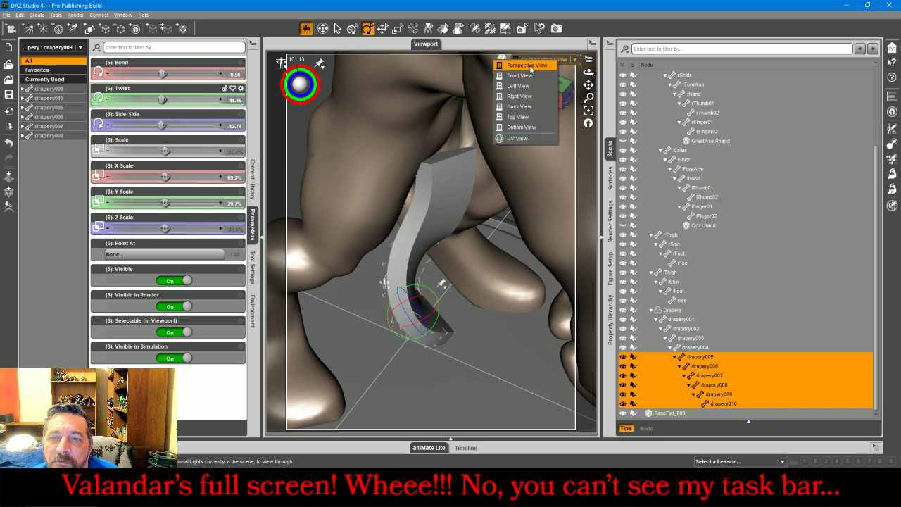
pyautogui.click(533, 76)
pyautogui.click(542, 211)
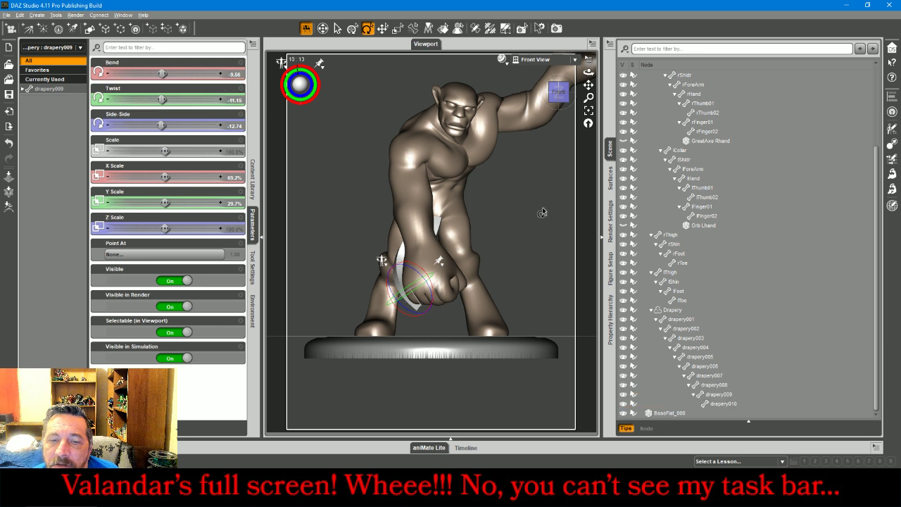
pyautogui.click(535, 60)
pyautogui.click(538, 69)
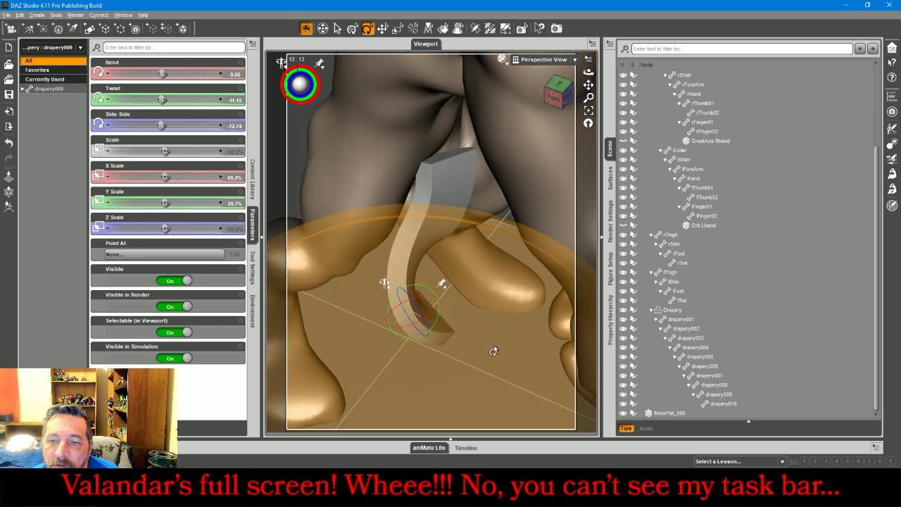
pyautogui.click(297, 143)
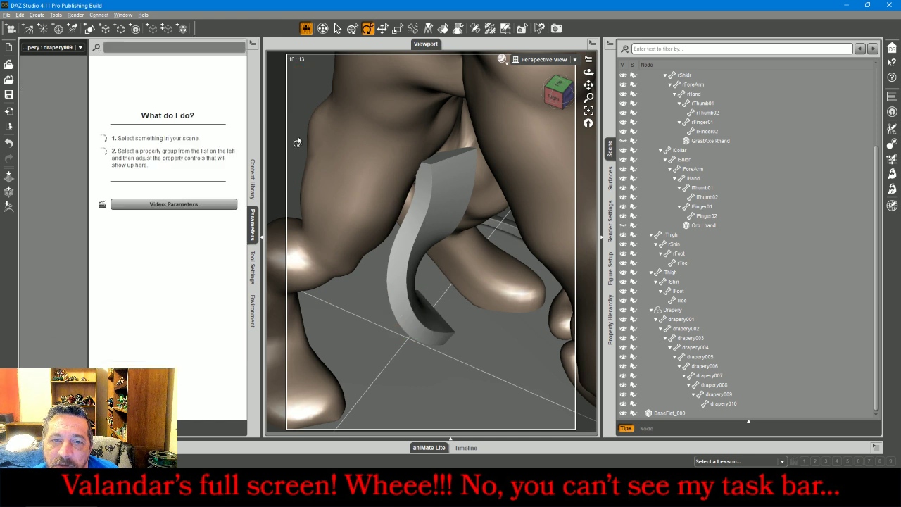
pyautogui.click(589, 112)
pyautogui.moveTo(589, 73); pyautogui.dragTo(621, 48)
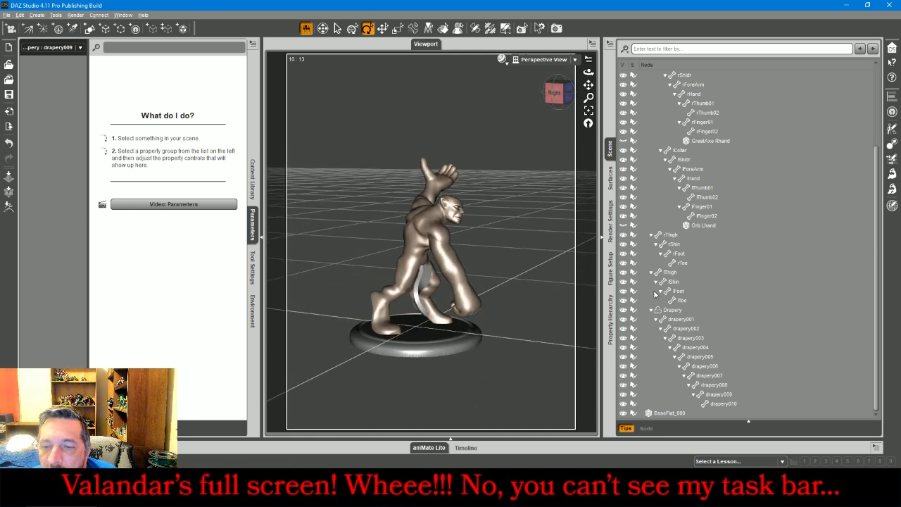
# Hide the Drapery and the BaseFlat_000 base, and view the bare figure from the front.
pyautogui.click(623, 310)
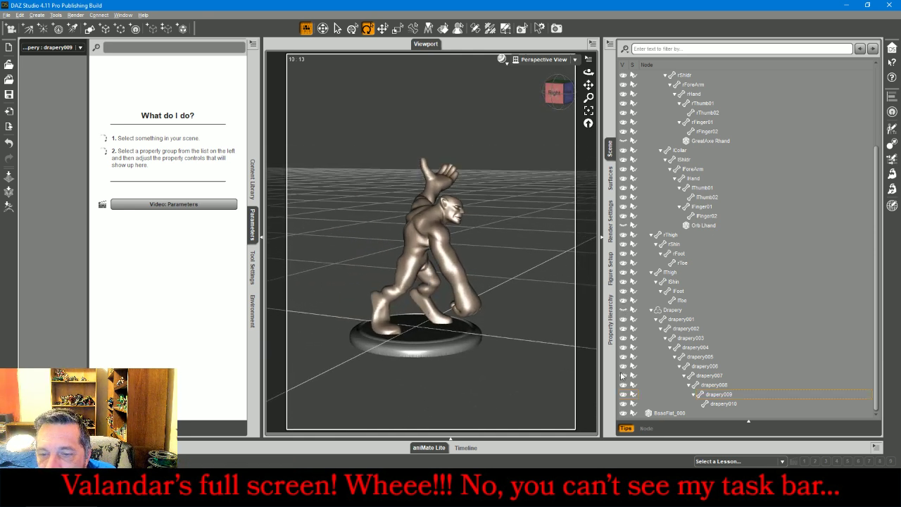
pyautogui.click(623, 413)
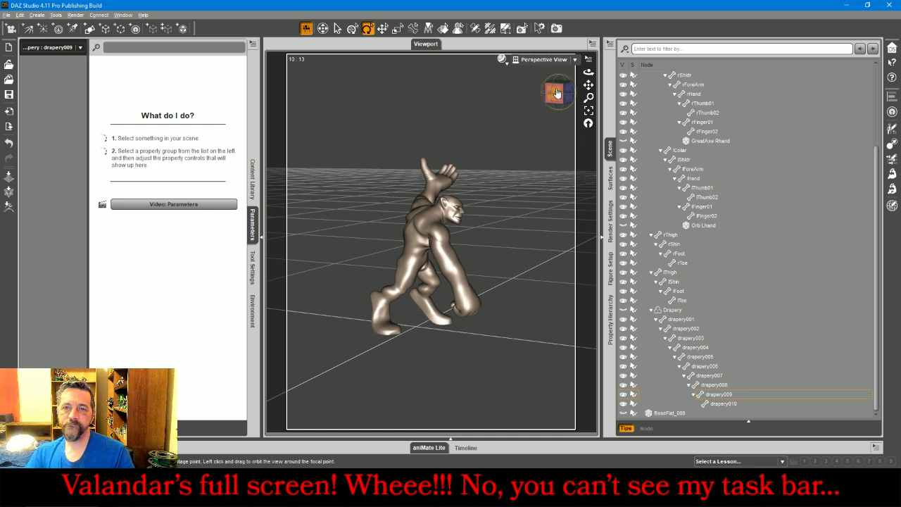
pyautogui.moveTo(558, 94); pyautogui.dragTo(515, 78)
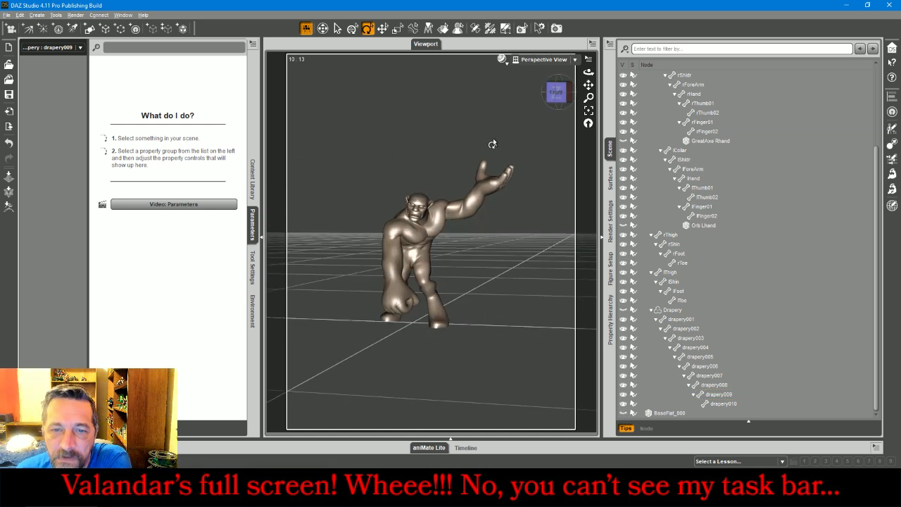
# Frame the head and rotate the right brow to X Rotate -10.99, Y Rotate -22.82 and Z Rotate -41.41.
pyautogui.click(423, 202)
pyautogui.click(589, 111)
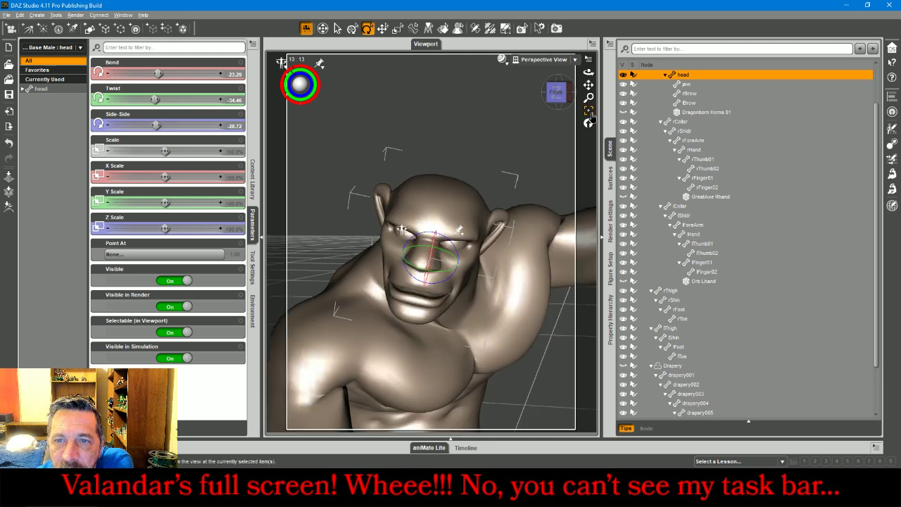
pyautogui.moveTo(558, 93); pyautogui.dragTo(568, 86)
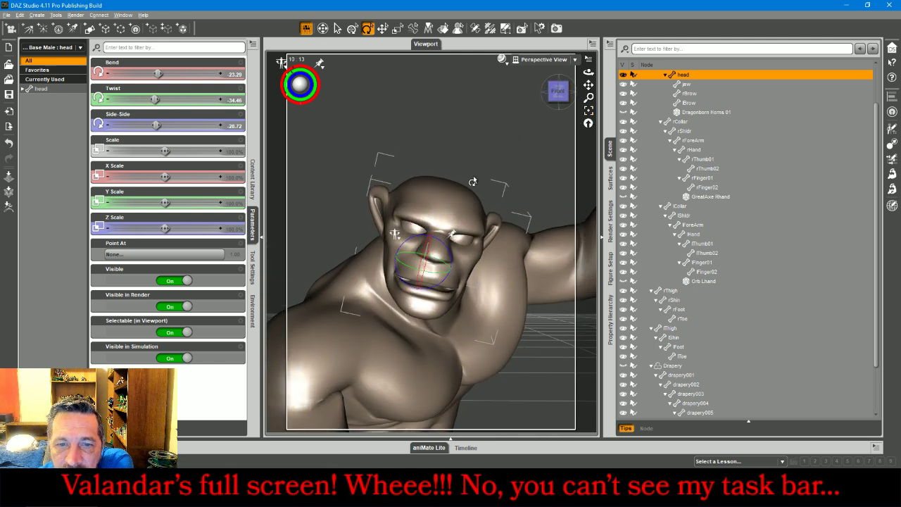
pyautogui.click(415, 220)
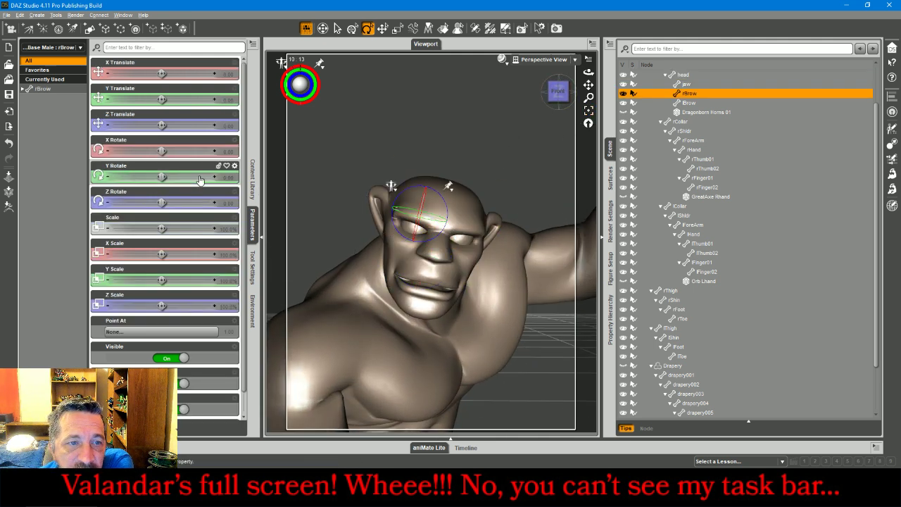
pyautogui.moveTo(162, 152); pyautogui.dragTo(160, 151)
pyautogui.moveTo(163, 203); pyautogui.dragTo(152, 203)
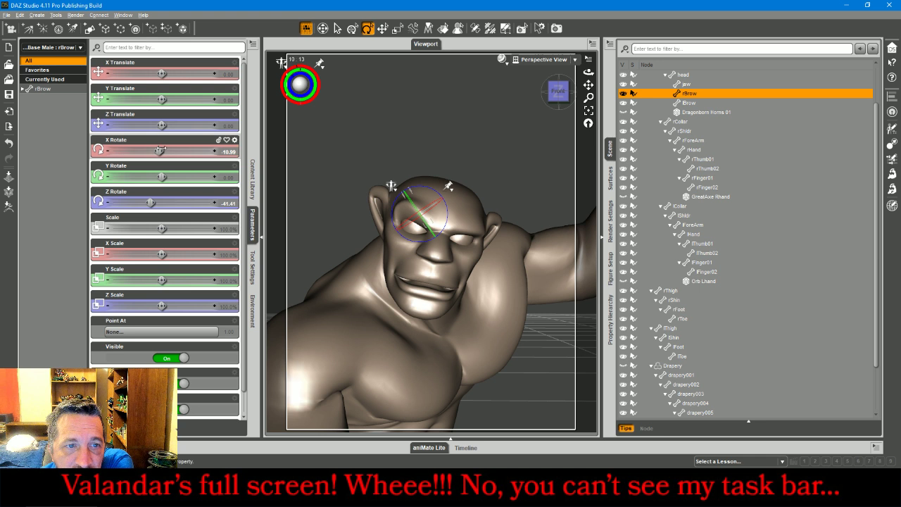
pyautogui.moveTo(162, 177); pyautogui.dragTo(155, 176)
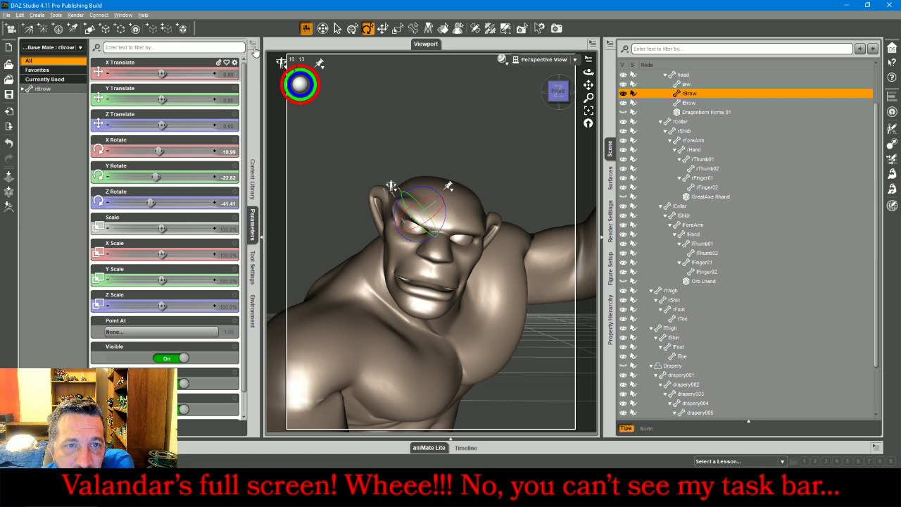
# Mirror the right brow's pose onto the left brow using Symmetry with direction Right to Left, and select the left brow.
pyautogui.click(252, 43)
pyautogui.click(305, 180)
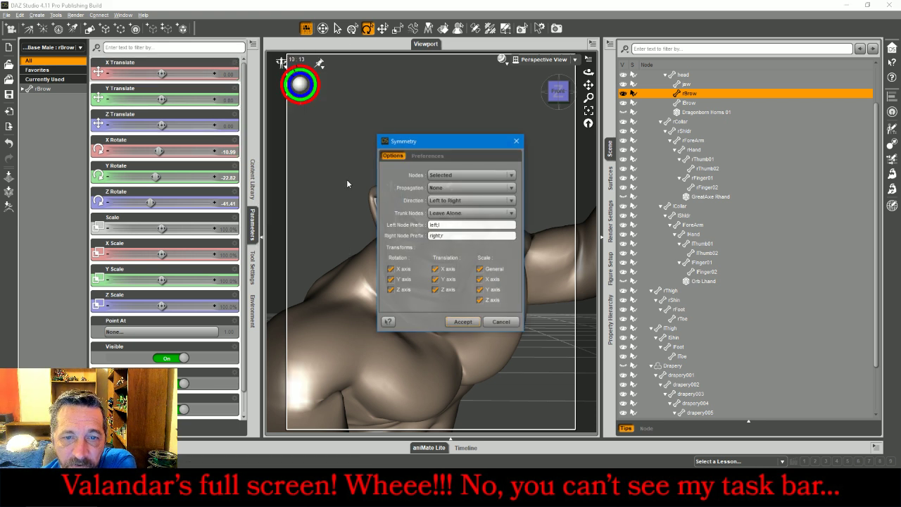
pyautogui.click(472, 200)
pyautogui.click(473, 213)
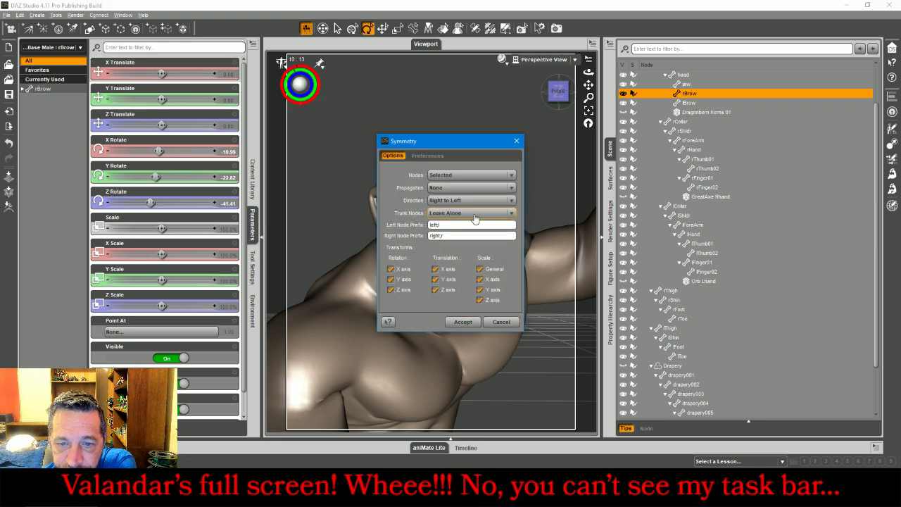
pyautogui.click(463, 322)
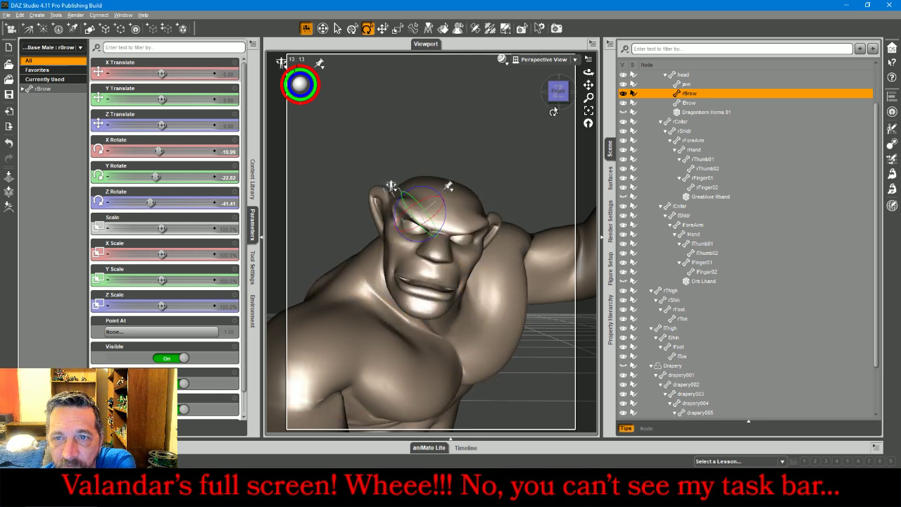
pyautogui.moveTo(558, 93); pyautogui.dragTo(537, 133)
pyautogui.click(478, 229)
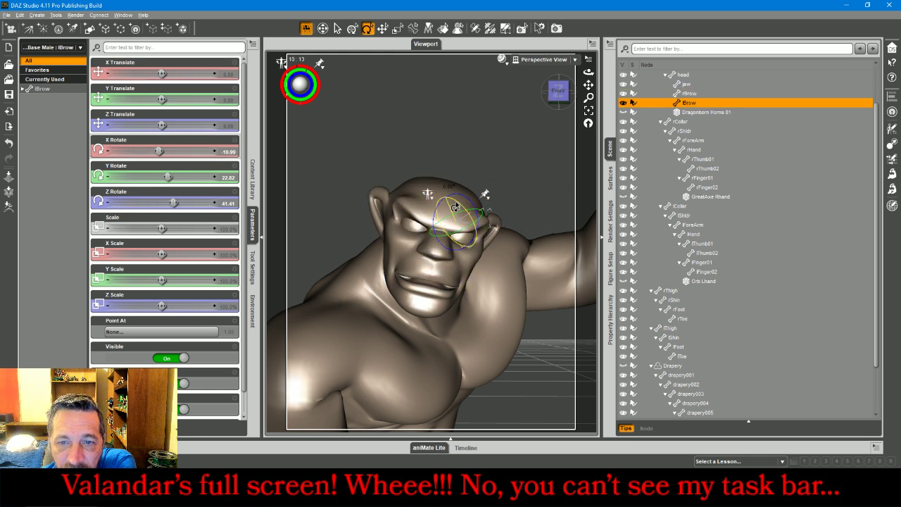
# Rotate the left brow to X Rotate 6.43, Y Rotate 15.80 and Z Rotate 4.27.
pyautogui.moveTo(455, 206); pyautogui.dragTo(457, 207)
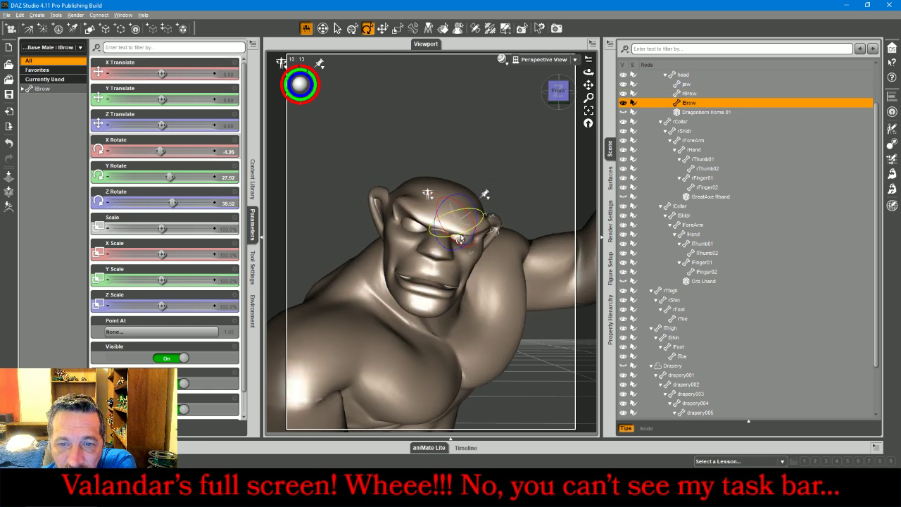
pyautogui.moveTo(457, 240); pyautogui.dragTo(457, 240)
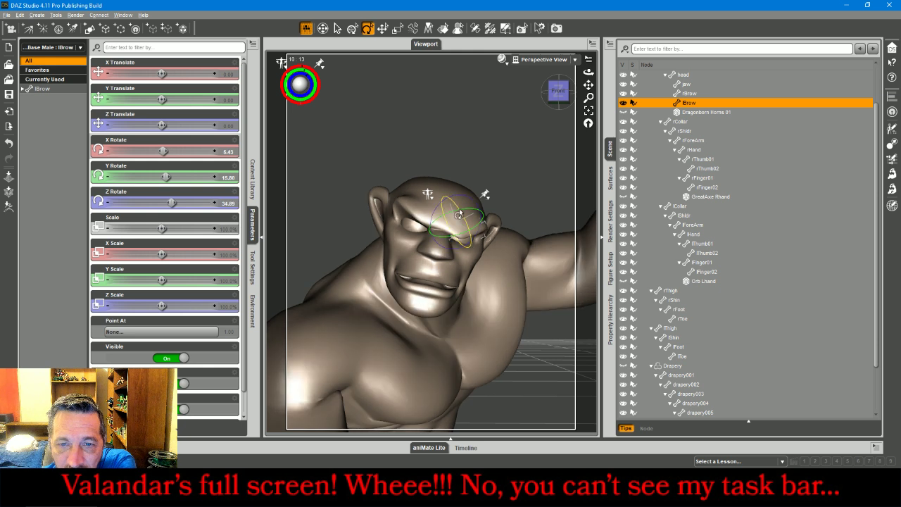
pyautogui.moveTo(461, 206); pyautogui.dragTo(457, 204)
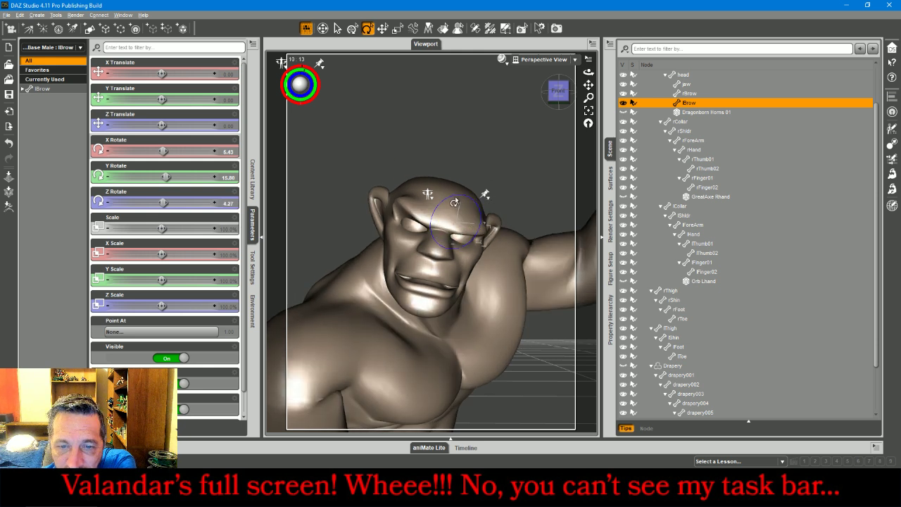
# Rotate the jaw to X Rotate 2.99, Y Rotate 0.46 and Z Rotate 8.66, clear the selection and frame the whole figure.
pyautogui.click(423, 298)
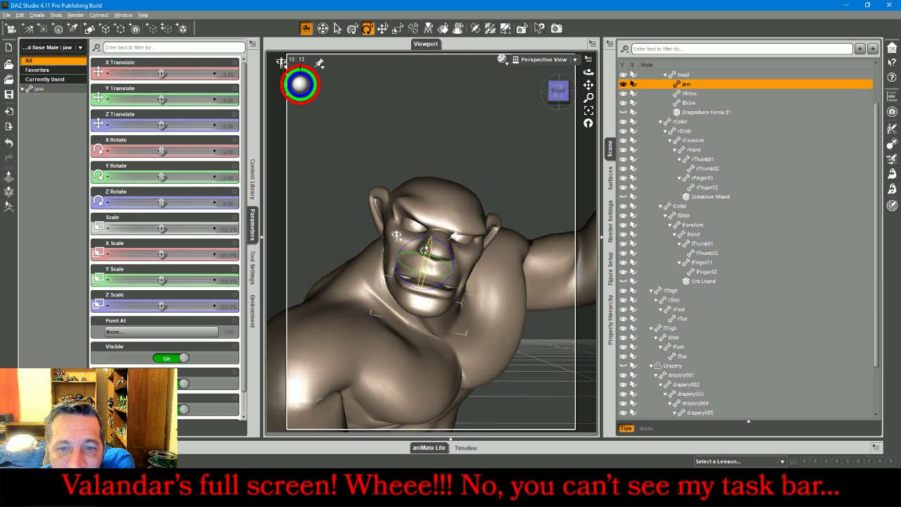
pyautogui.moveTo(412, 245); pyautogui.dragTo(427, 257)
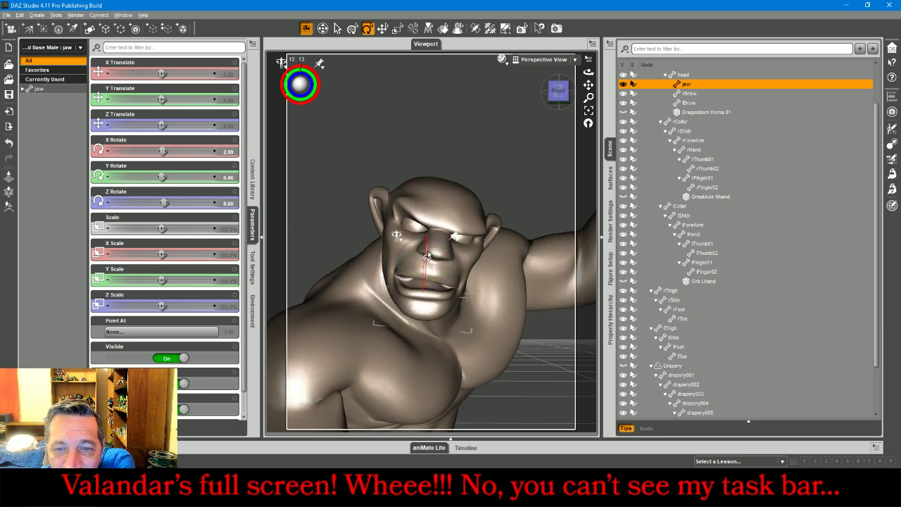
pyautogui.moveTo(560, 97); pyautogui.dragTo(527, 120)
pyautogui.click(527, 120)
pyautogui.click(589, 111)
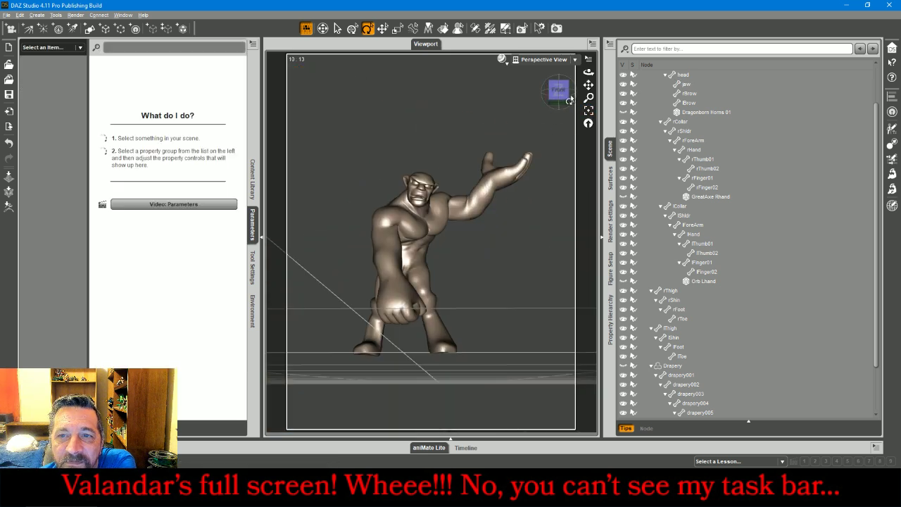
pyautogui.moveTo(562, 92)
pyautogui.mouseDown()
pyautogui.moveTo(632, 112)
pyautogui.moveTo(560, 107)
pyautogui.moveTo(561, 94)
pyautogui.mouseUp()
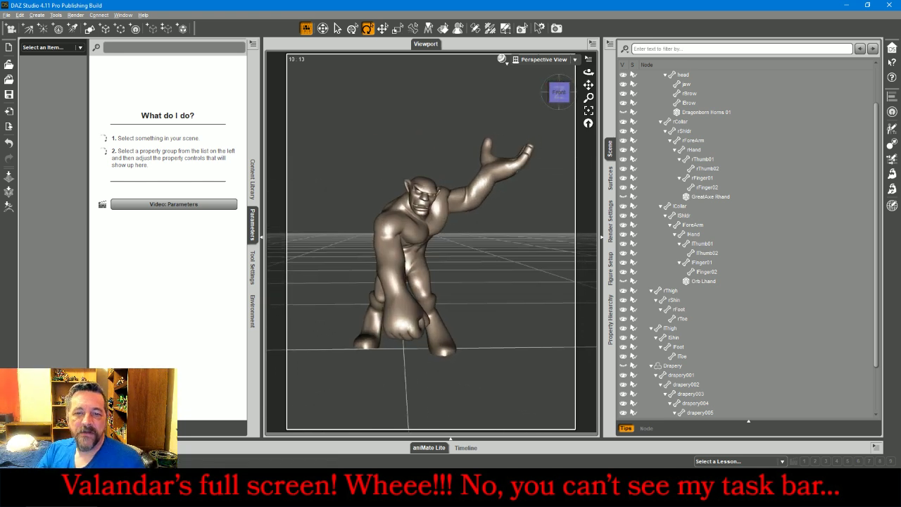
# Start a file export and create and open a folder named BigDaemon inside BroadcastMiniatures > New.
pyautogui.click(8, 15)
pyautogui.click(53, 124)
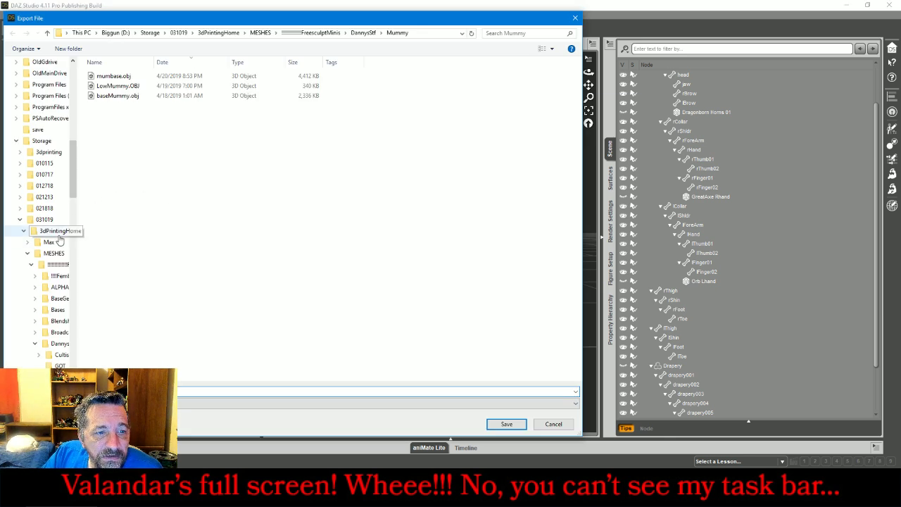
pyautogui.click(34, 343)
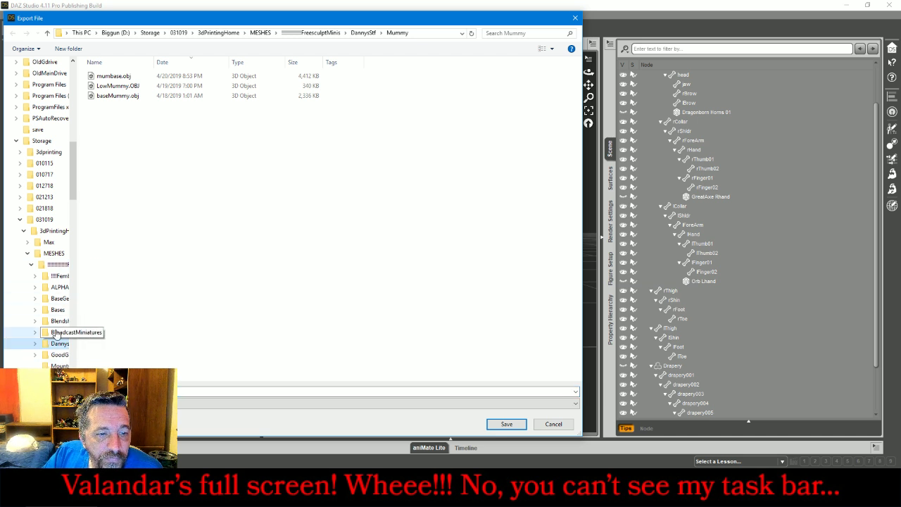
pyautogui.click(59, 332)
pyautogui.doubleClick(107, 83)
pyautogui.click(68, 49)
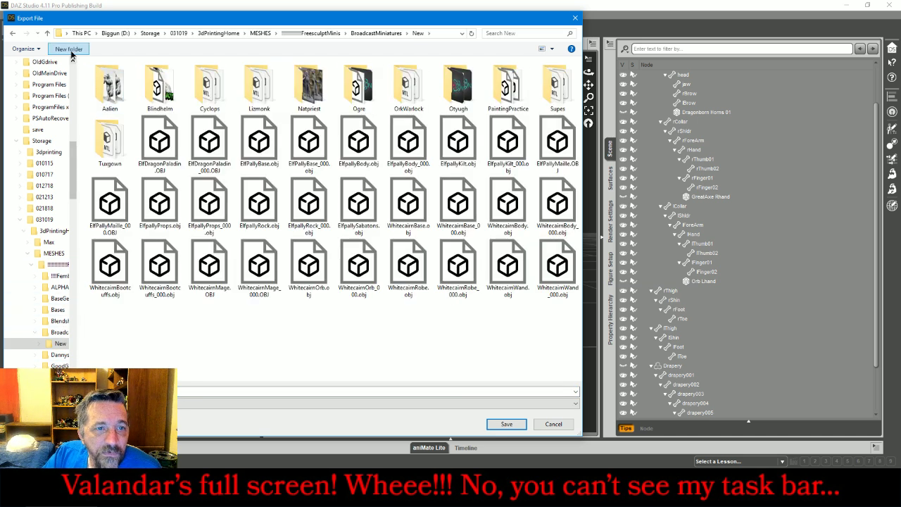
pyautogui.write('Bi')
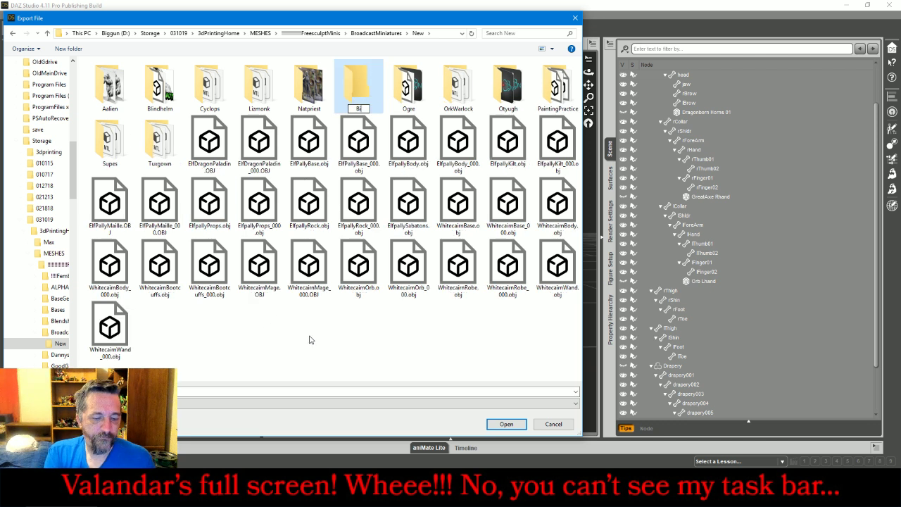
pyautogui.write('gDarmon')
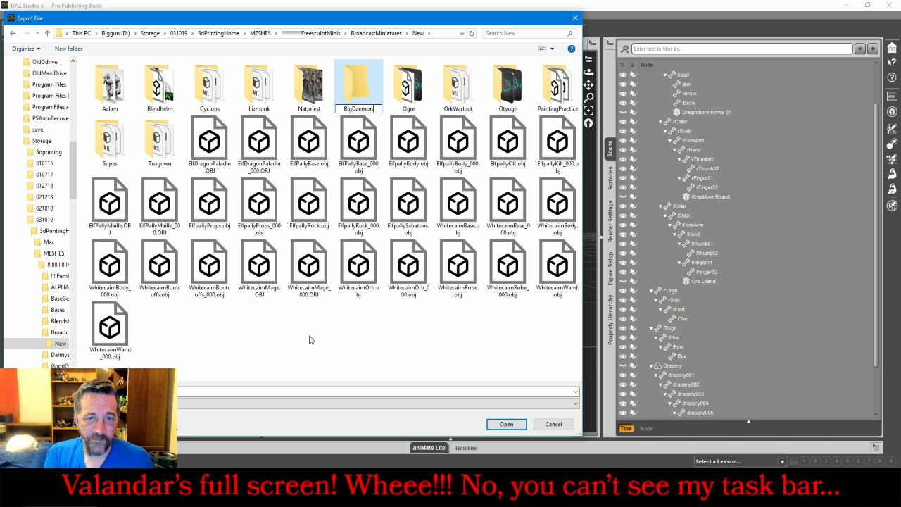
pyautogui.press('Return')
pyautogui.press('Return')
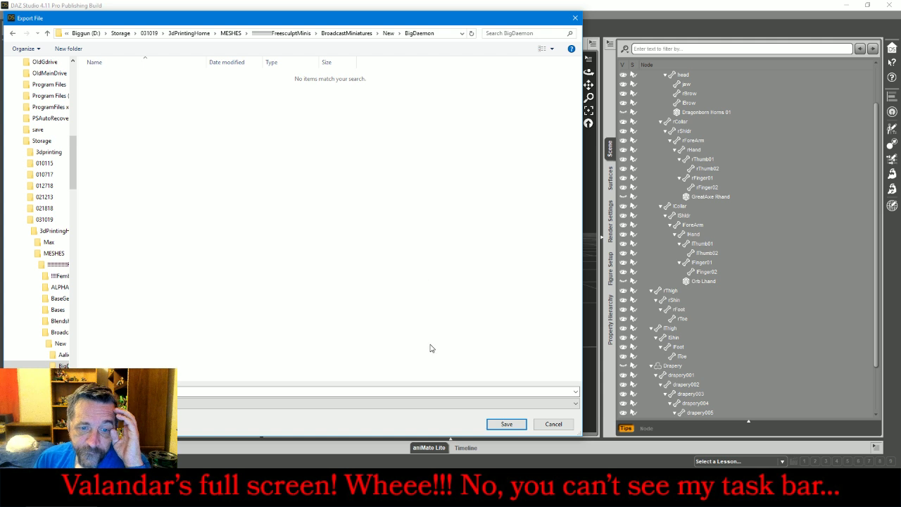
# Export the visible body as DaemonBody.obj, accepting the OBJ options at 100% scale.
pyautogui.click(382, 388)
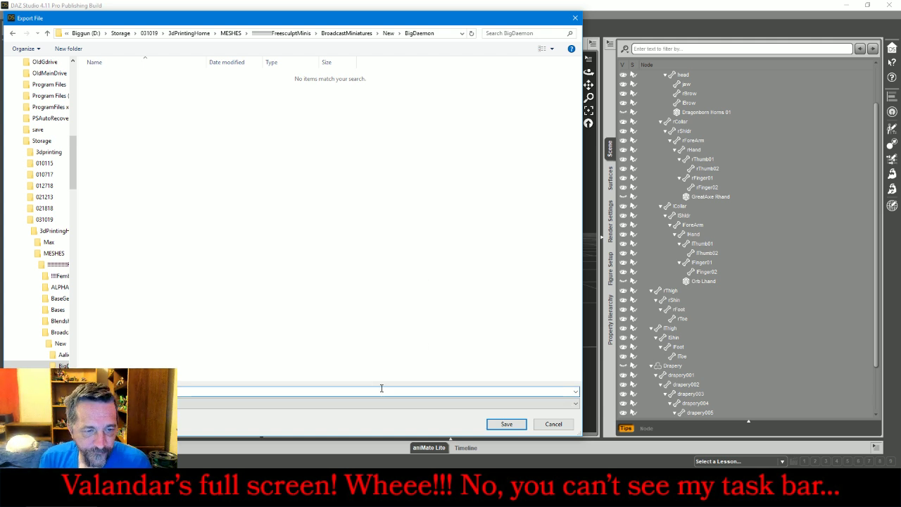
pyautogui.press('Return')
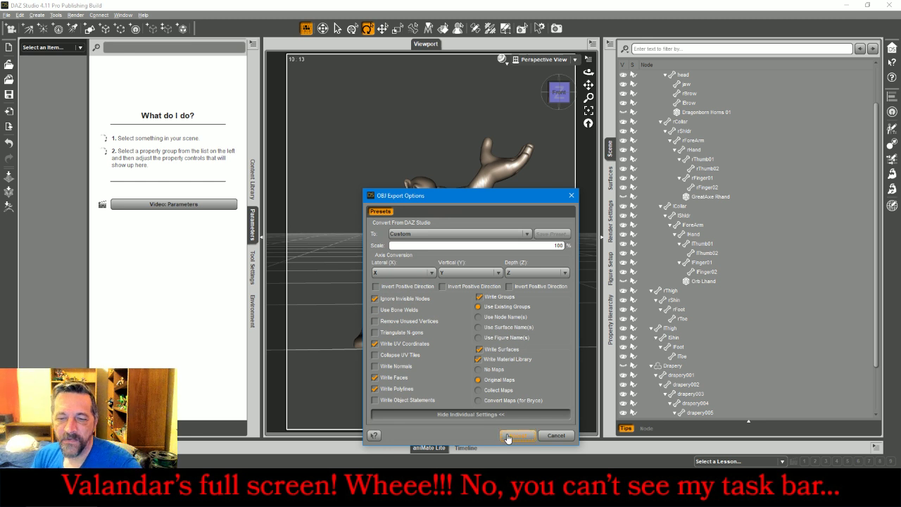
pyautogui.click(518, 435)
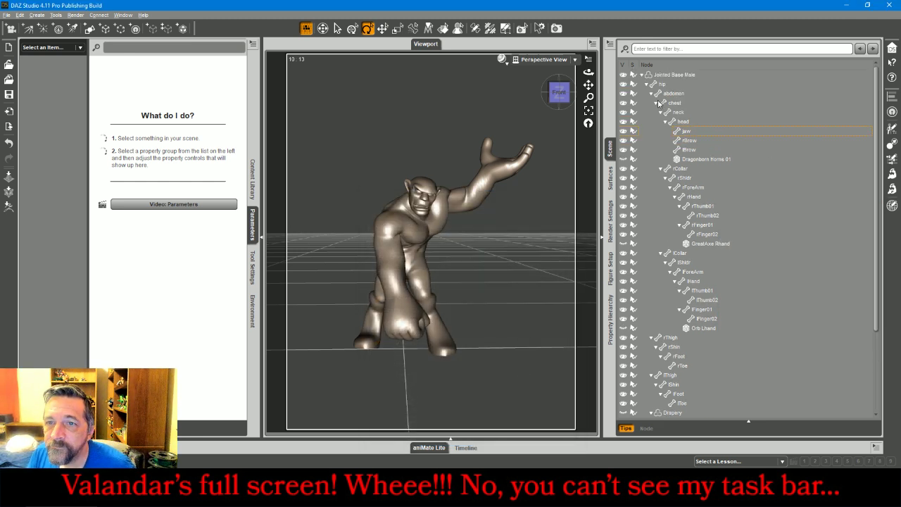
# Hide the Jointed Base Male, show the Dragonborn Horns 01 and export them as DaemonHorns.obj into the BigDaemon folder.
pyautogui.click(622, 74)
pyautogui.click(623, 159)
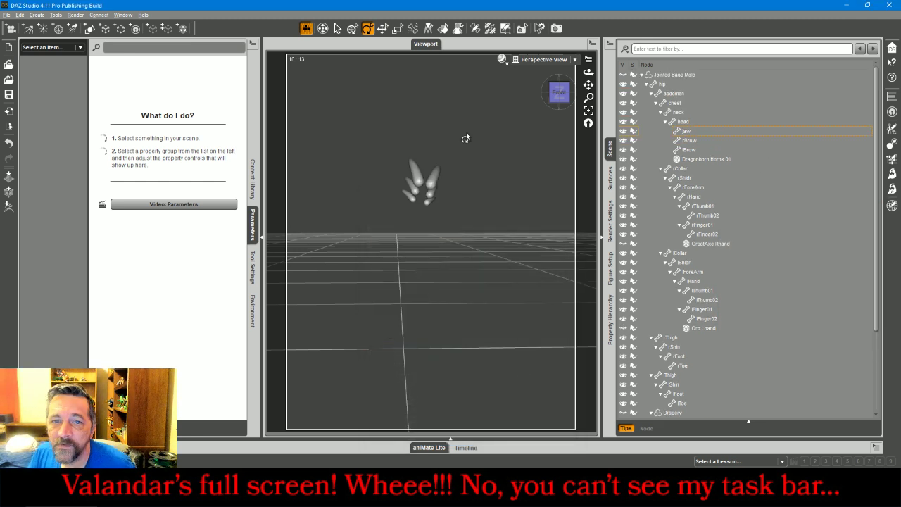
pyautogui.click(7, 14)
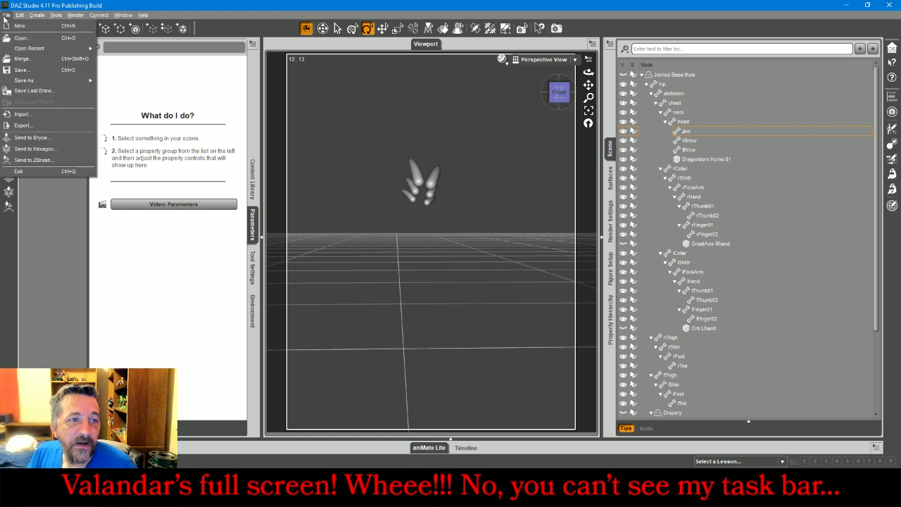
pyautogui.click(23, 126)
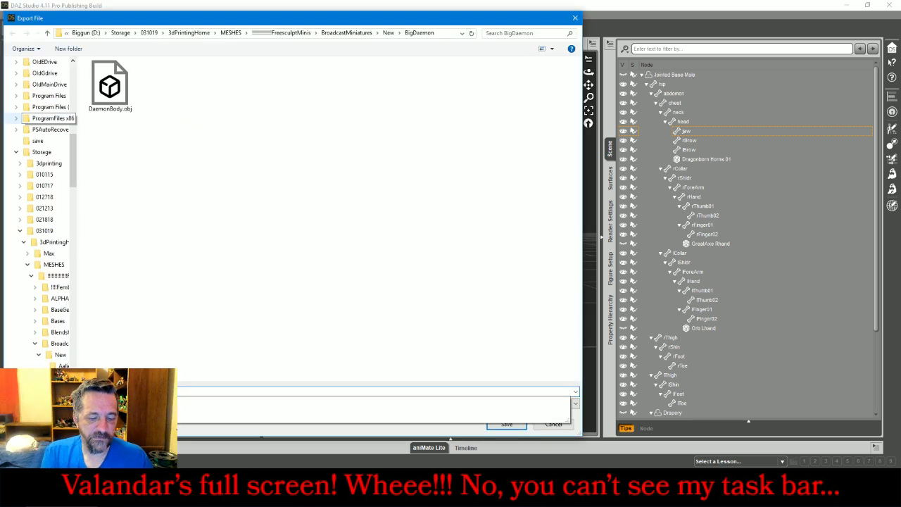
pyautogui.click(507, 424)
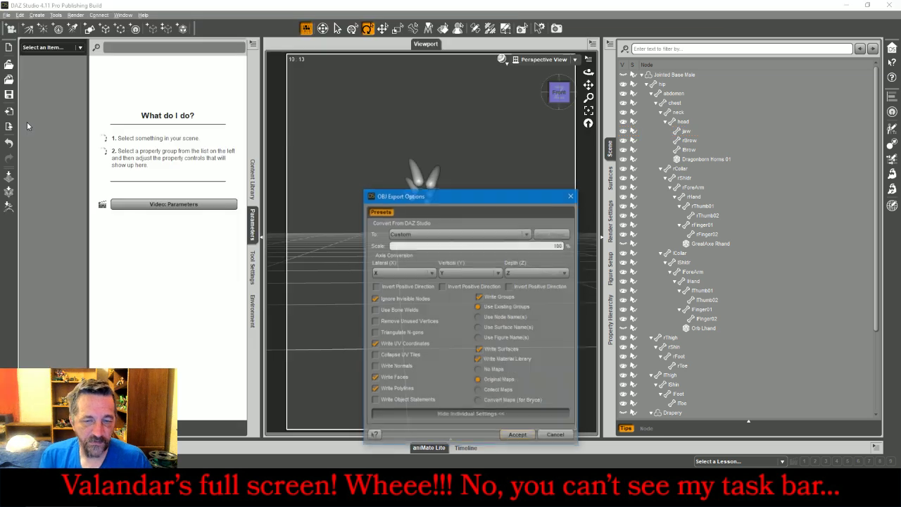
pyautogui.click(506, 438)
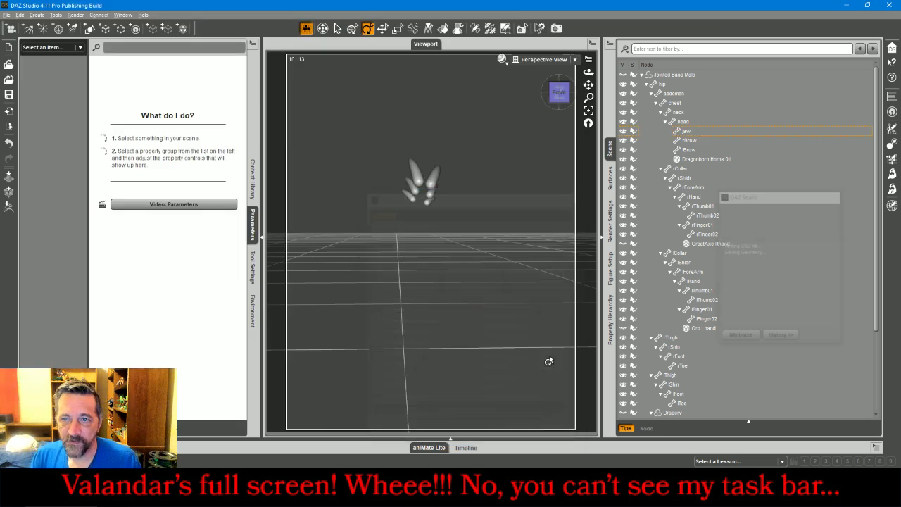
# Hide the horns, show the GreatAxe Rhand and export it as DaemonAxe.obj into the BigDaemon folder.
pyautogui.click(623, 159)
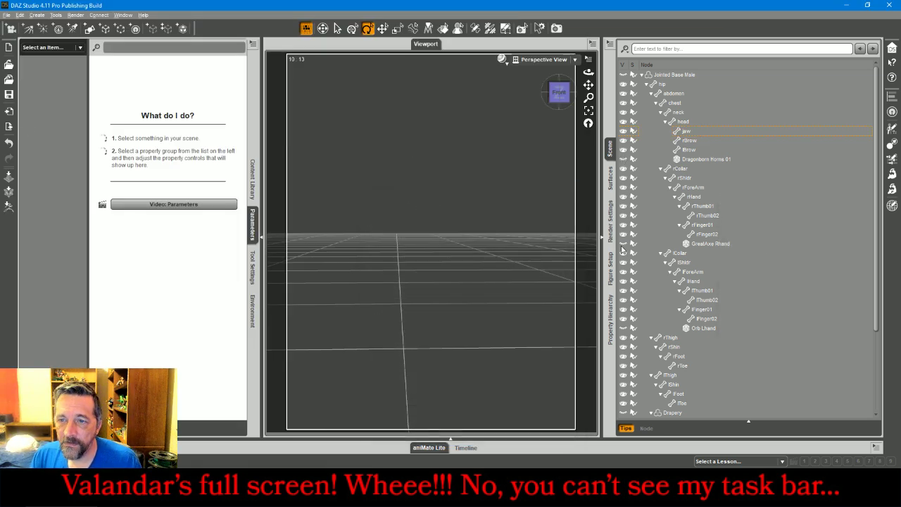
pyautogui.click(622, 244)
pyautogui.click(6, 15)
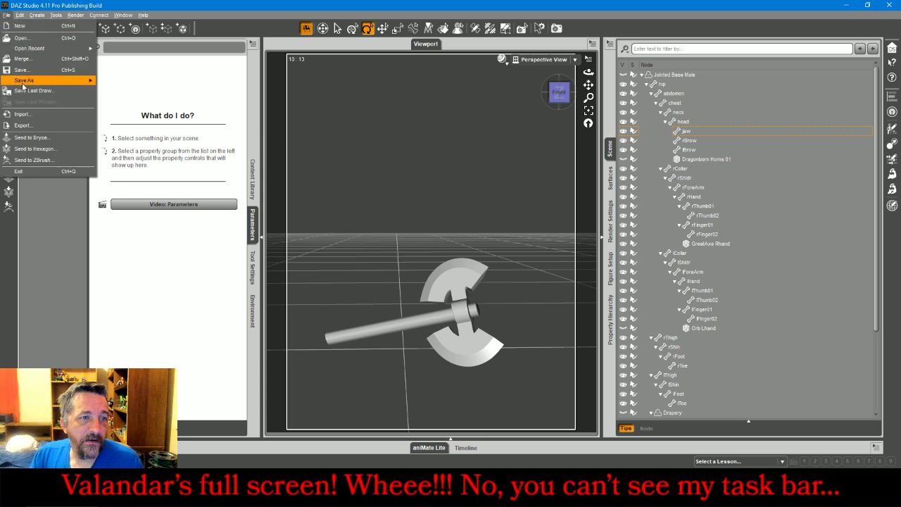
pyautogui.click(23, 126)
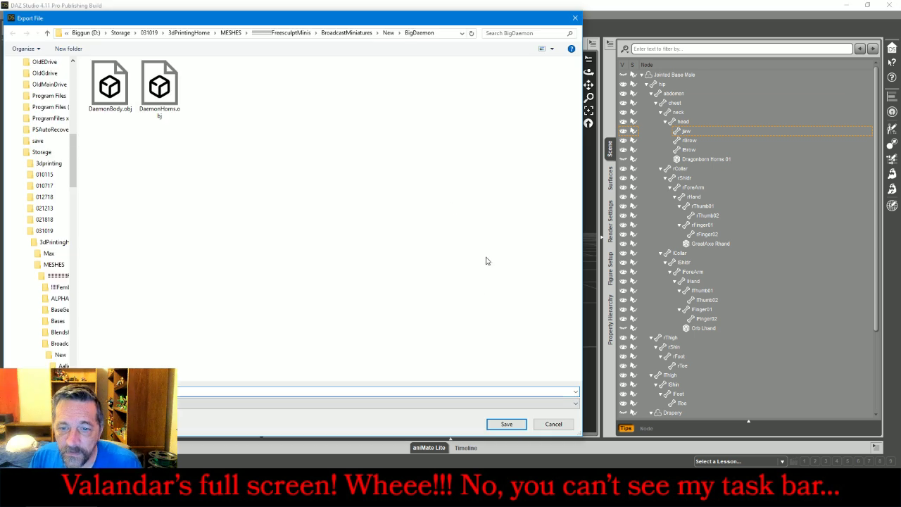
pyautogui.write('D')
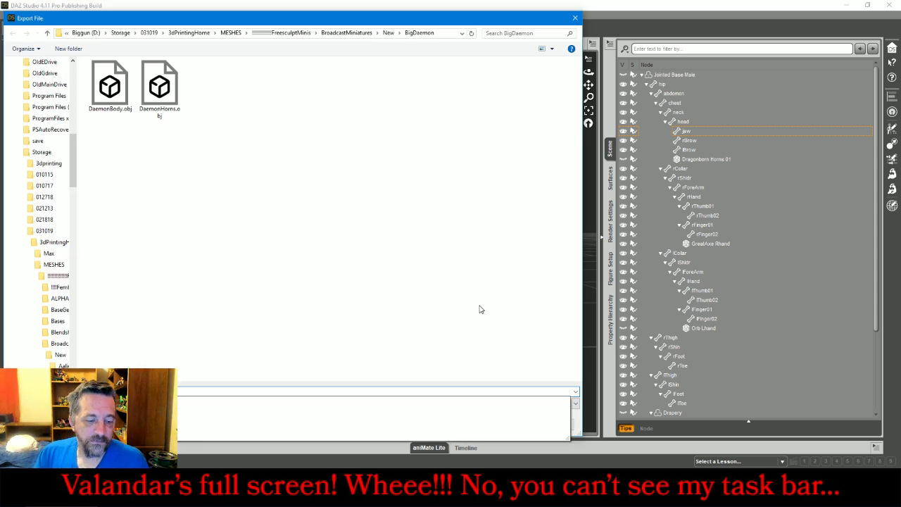
pyautogui.press('Return')
pyautogui.press('Return')
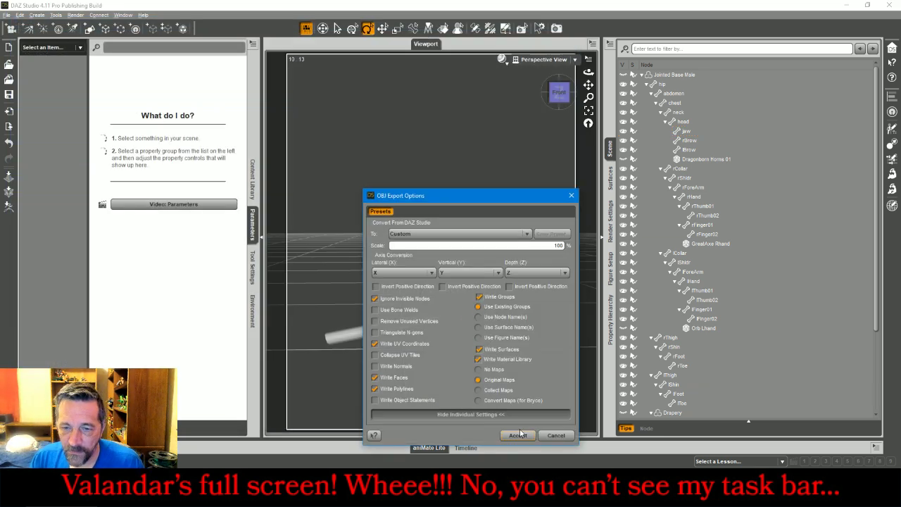
pyautogui.click(519, 435)
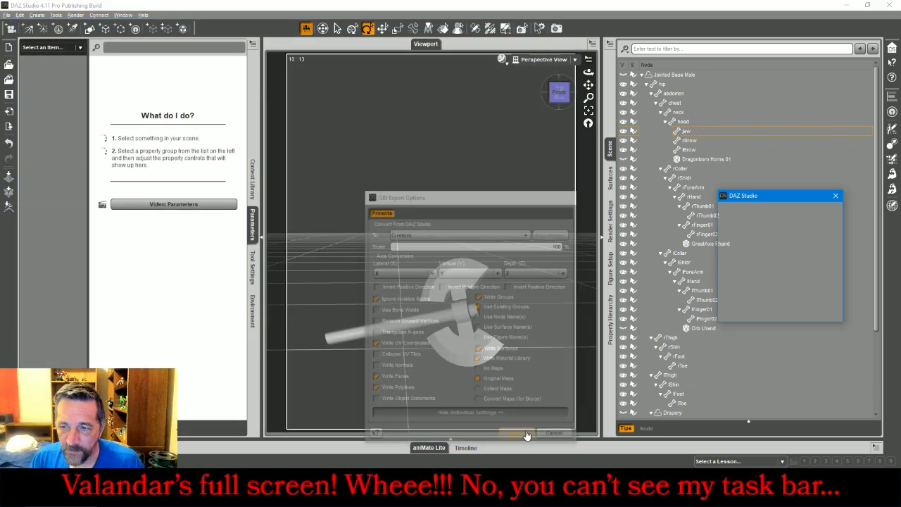
# Hide the great axe, show the Orb Lhand and export it as an OBJ into the BigDaemon folder.
pyautogui.scroll(-4, 807, 310)
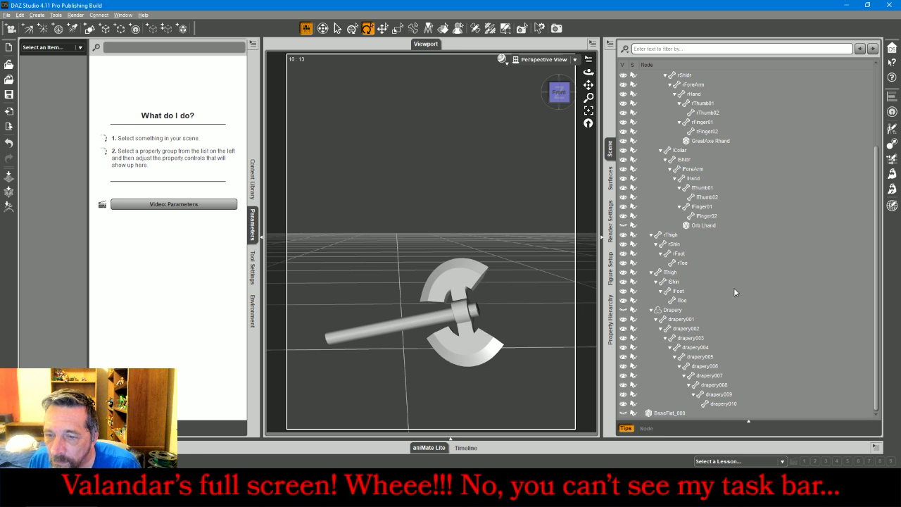
pyautogui.click(623, 141)
pyautogui.click(623, 226)
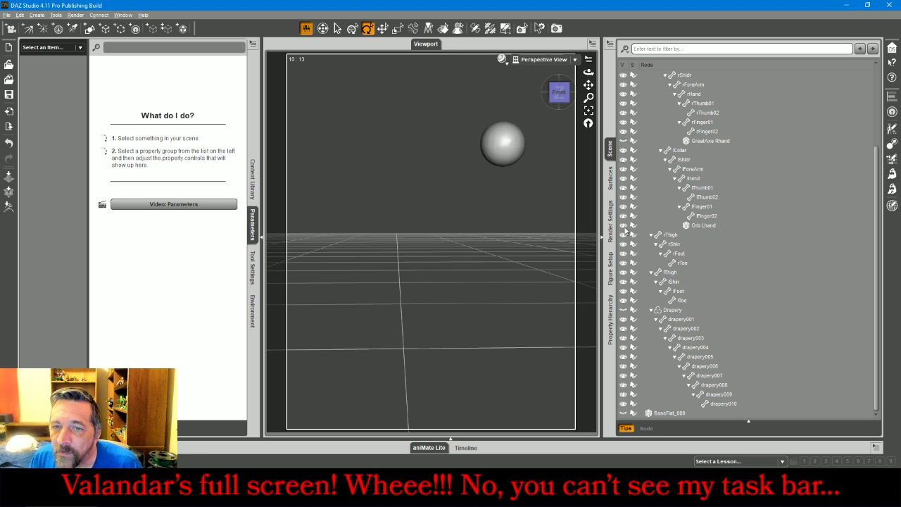
pyautogui.click(7, 15)
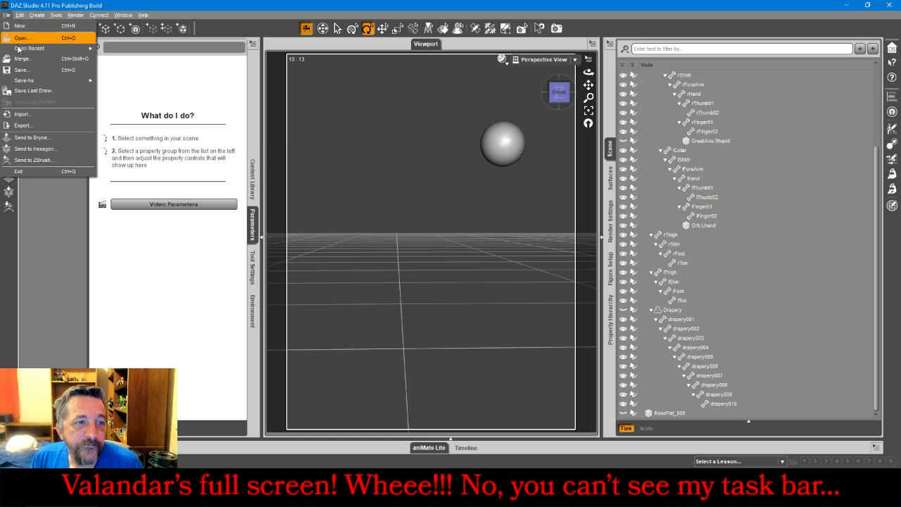
pyautogui.click(32, 127)
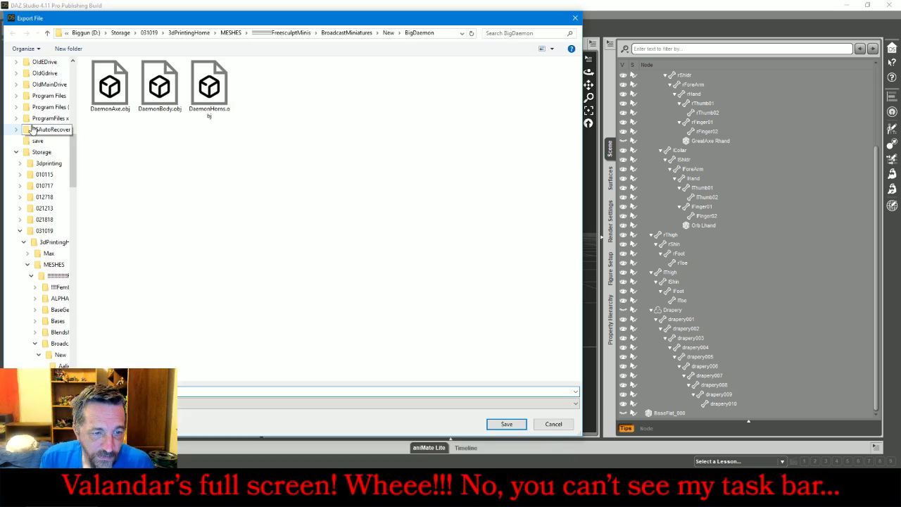
pyautogui.press('Return')
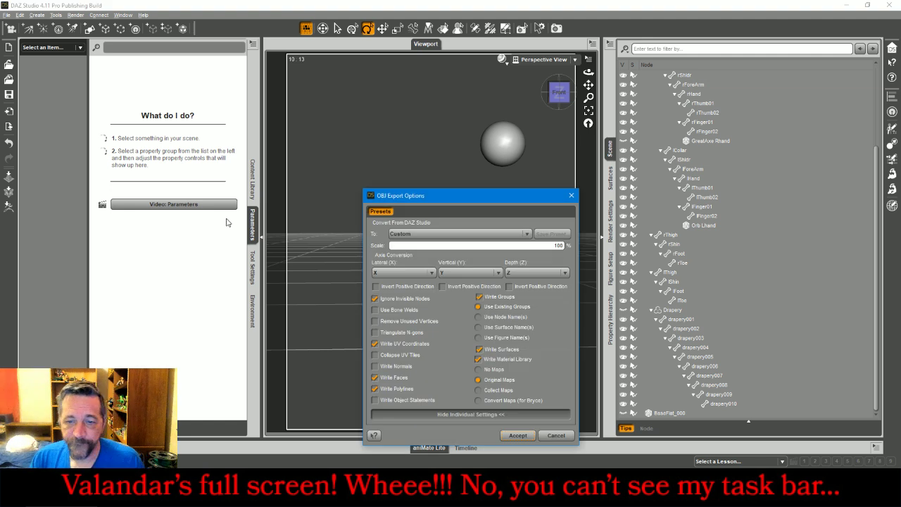
pyautogui.click(518, 435)
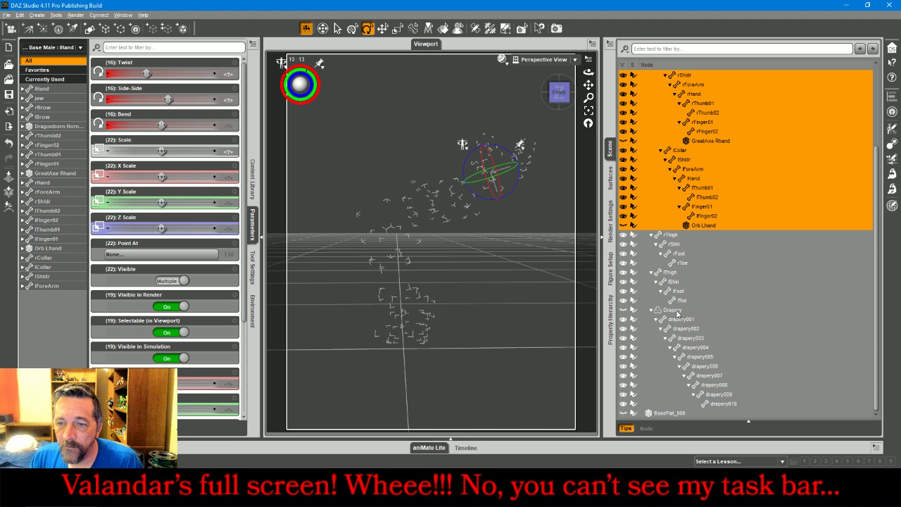
# Show the Drapery in the scene, collapse the abdomen branch of the Jointed Base Male hierarchy and deselect everything.
pyautogui.click(655, 312)
pyautogui.click(623, 312)
pyautogui.scroll(4, 623, 183)
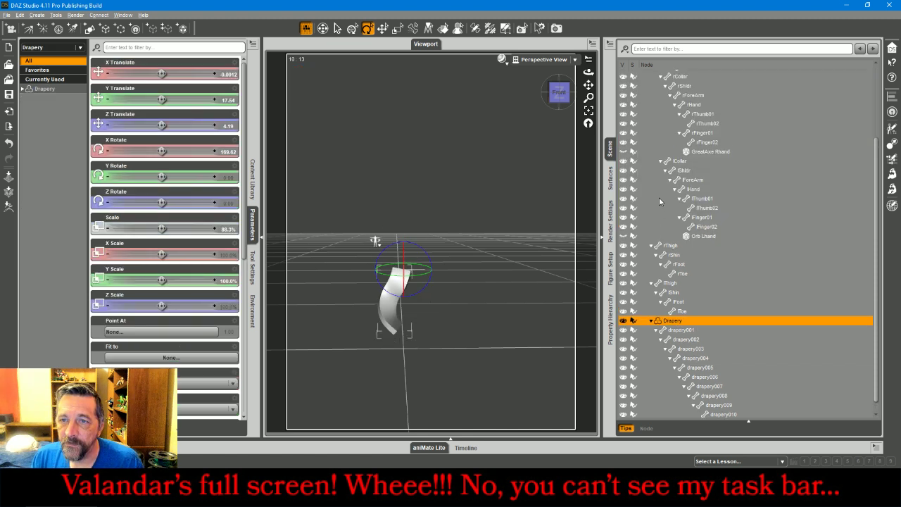
pyautogui.click(641, 75)
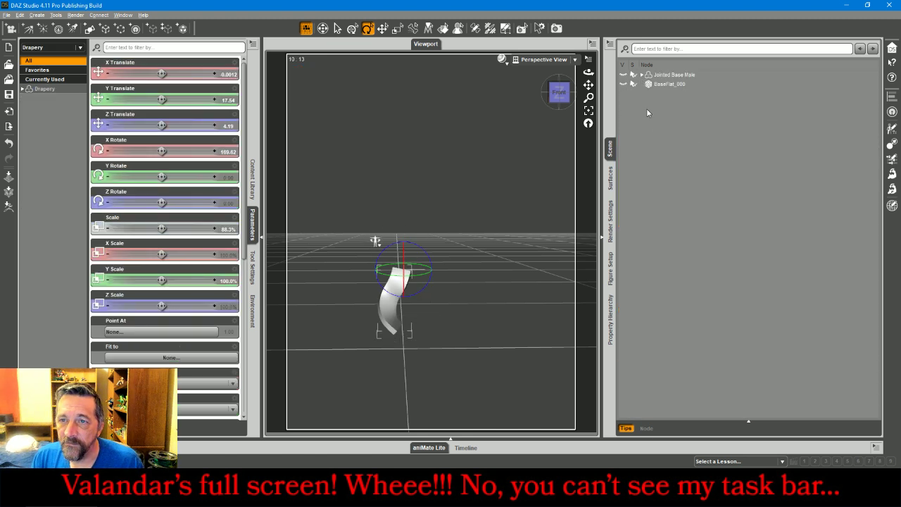
pyautogui.click(641, 75)
pyautogui.click(646, 85)
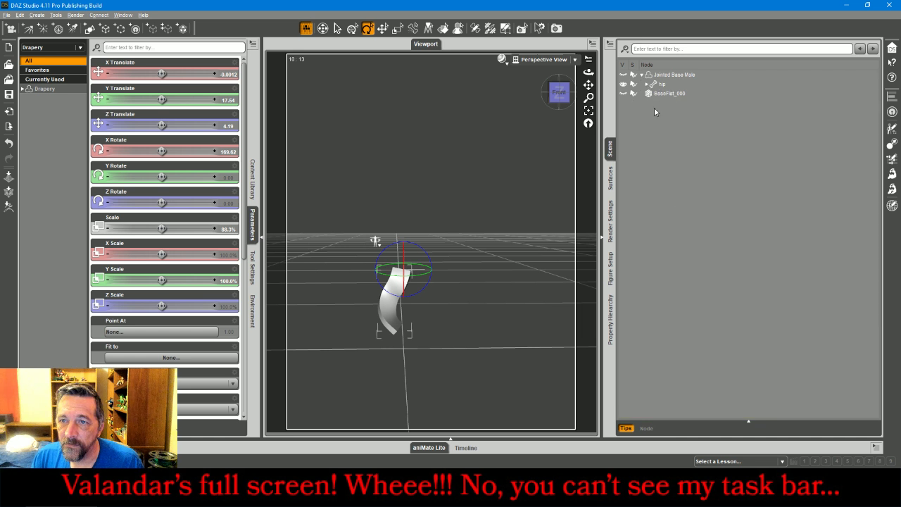
pyautogui.click(647, 85)
pyautogui.click(651, 94)
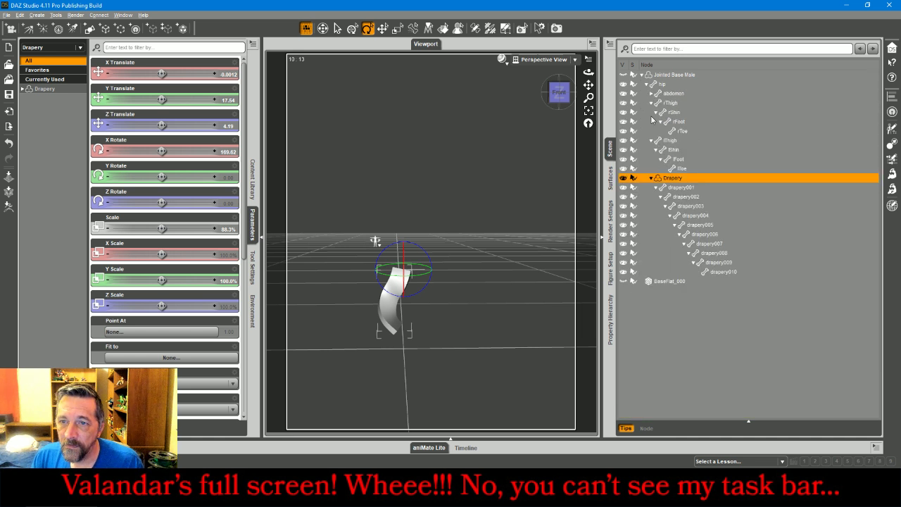
pyautogui.click(702, 335)
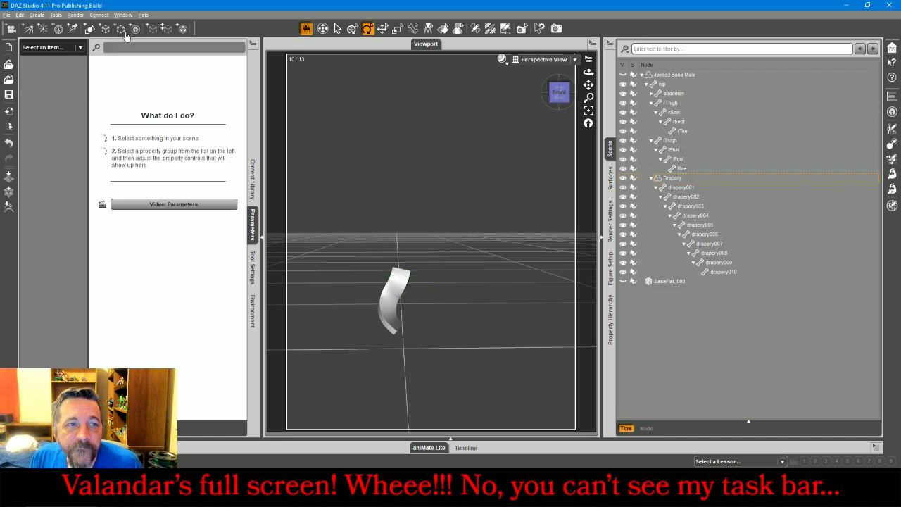
# Export the visible drapery as DaemonDrapes.obj into the BigDaemon folder, accepting the OBJ options at 100% scale.
pyautogui.click(7, 15)
pyautogui.click(27, 126)
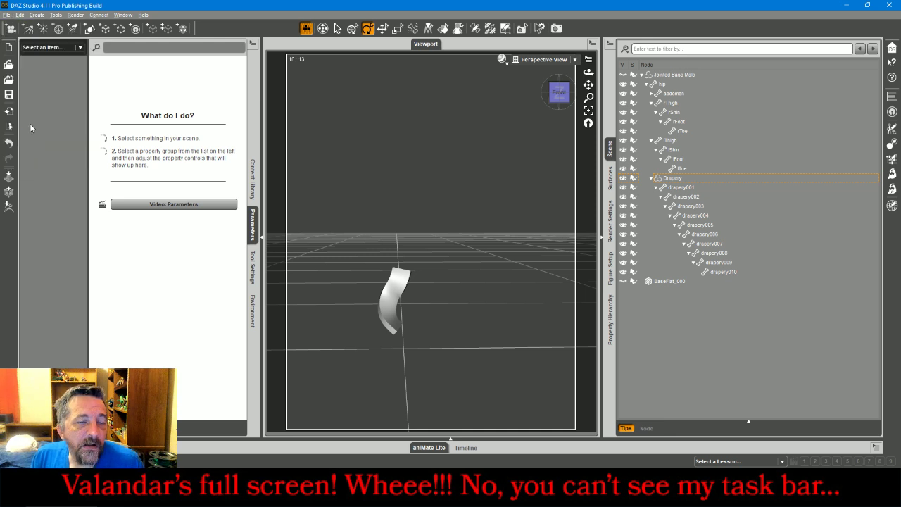
pyautogui.click(31, 129)
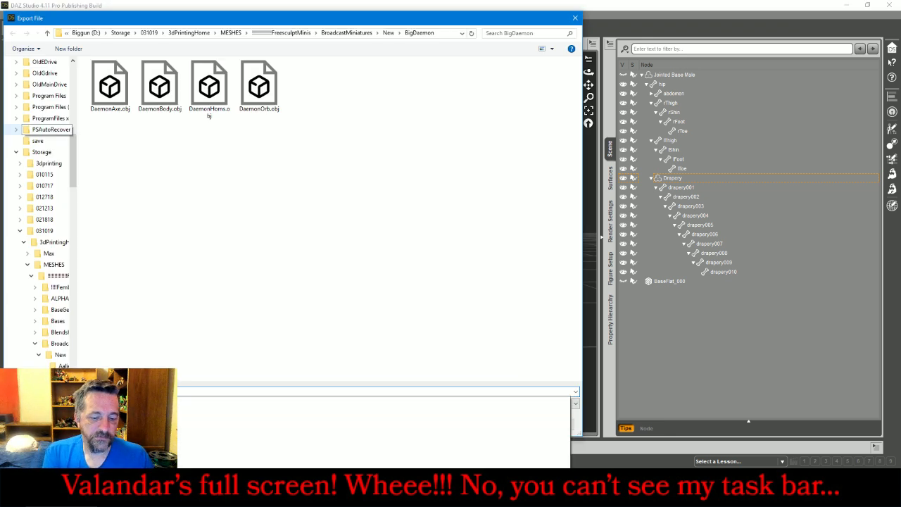
pyautogui.press('Return')
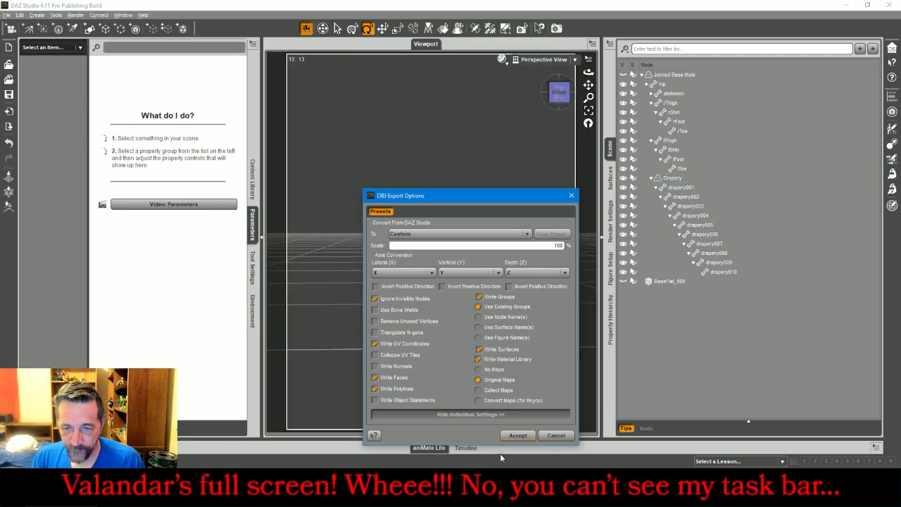
pyautogui.click(518, 435)
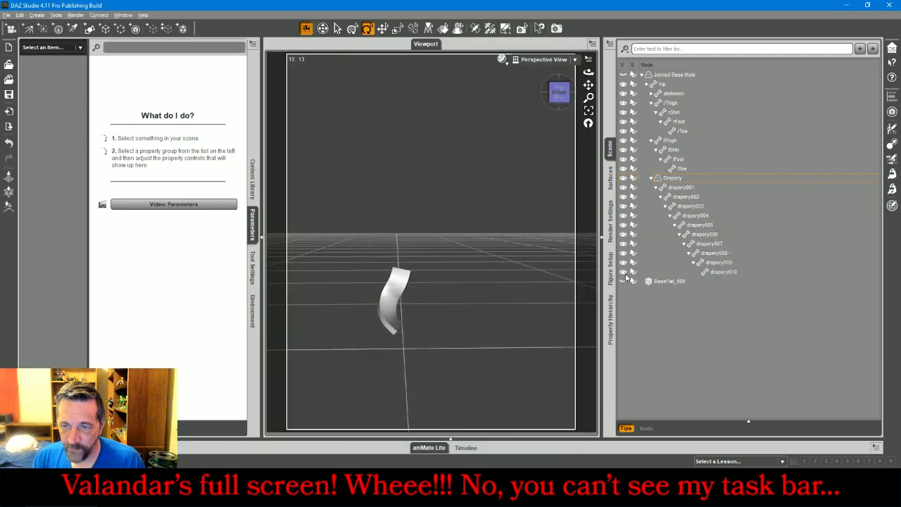
# Hide the Drapery, show BaseFlat_000 and export it as DaemonBase.obj into the BigDaemon folder at 100% scale.
pyautogui.click(624, 178)
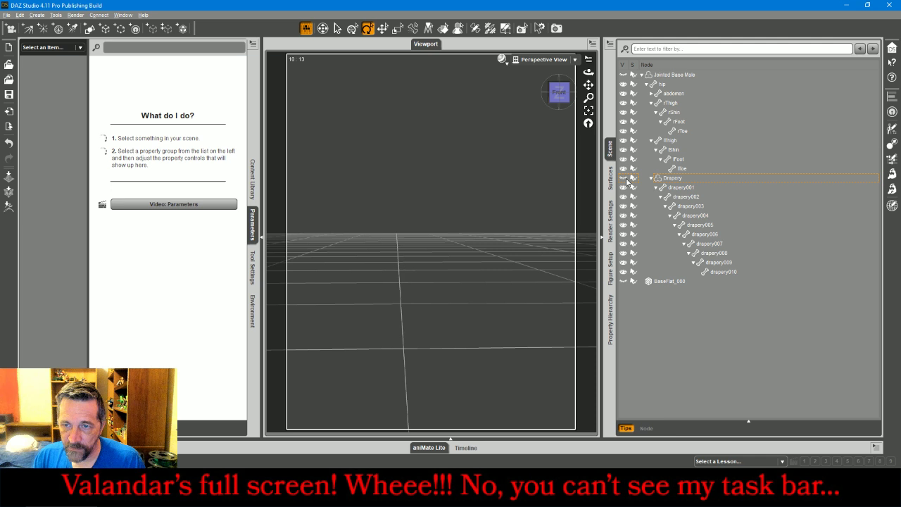
pyautogui.click(623, 281)
pyautogui.click(6, 15)
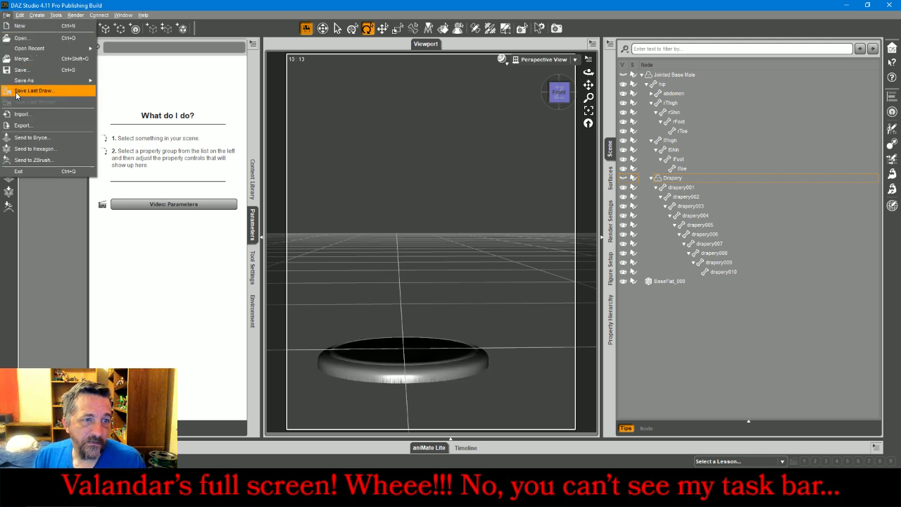
pyautogui.click(24, 125)
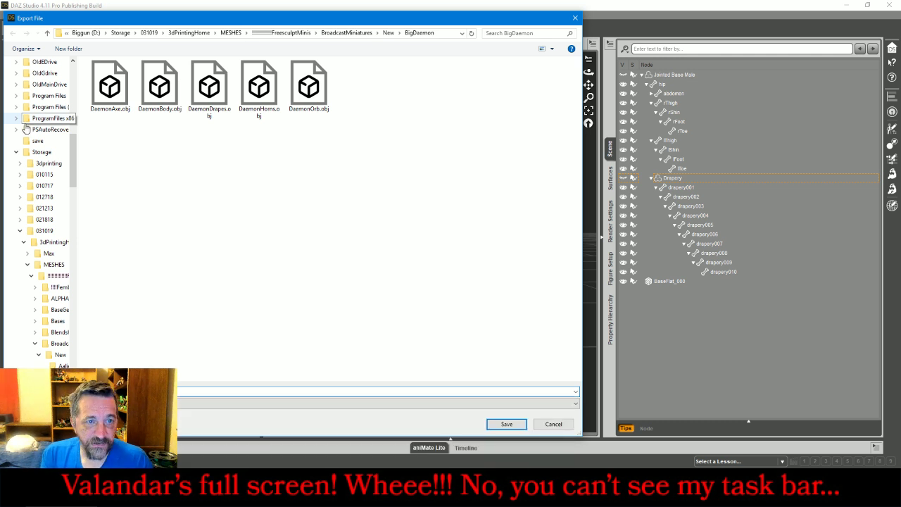
pyautogui.press('Return')
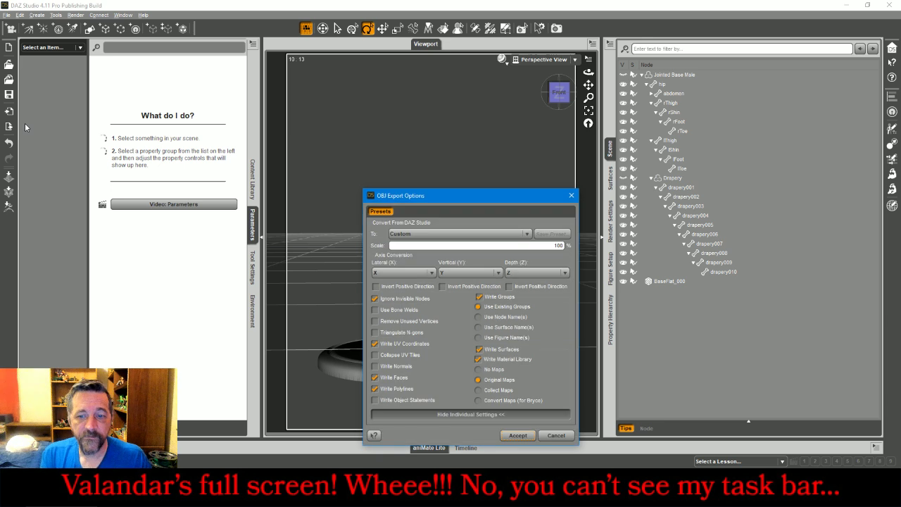
pyautogui.press('Return')
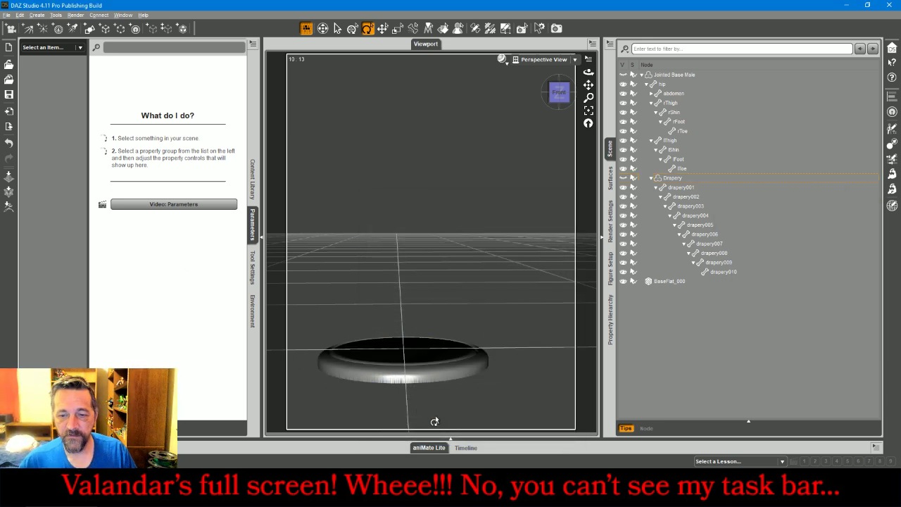
# Switch to ZBrush and bring its window in front of the browser chat.
pyautogui.click(490, 487)
pyautogui.click(465, 487)
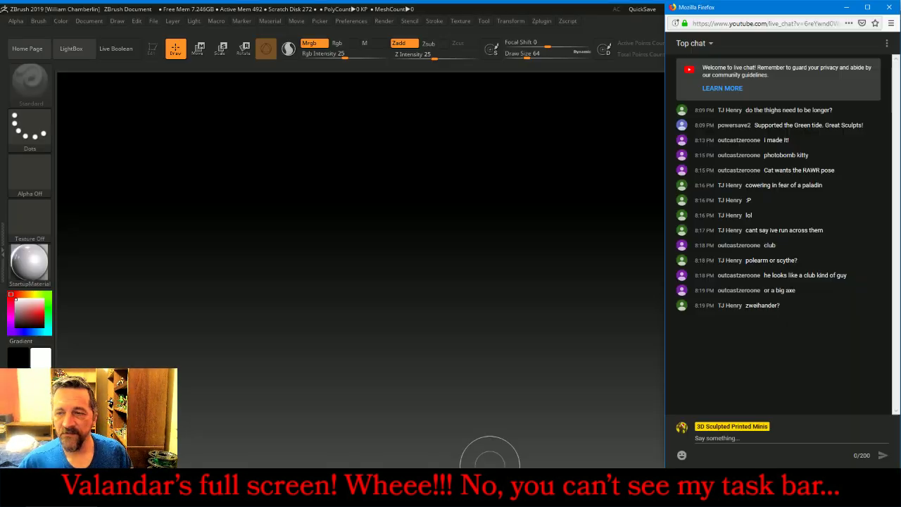
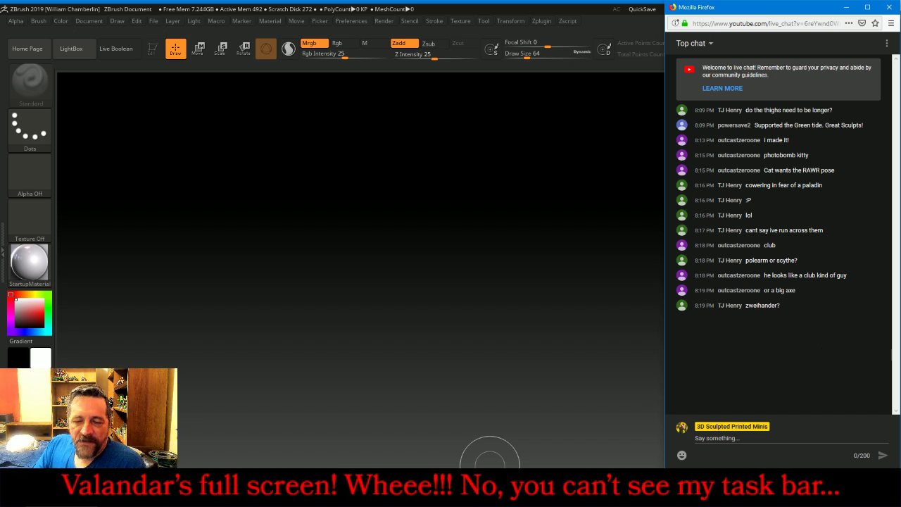
pyautogui.click(558, 496)
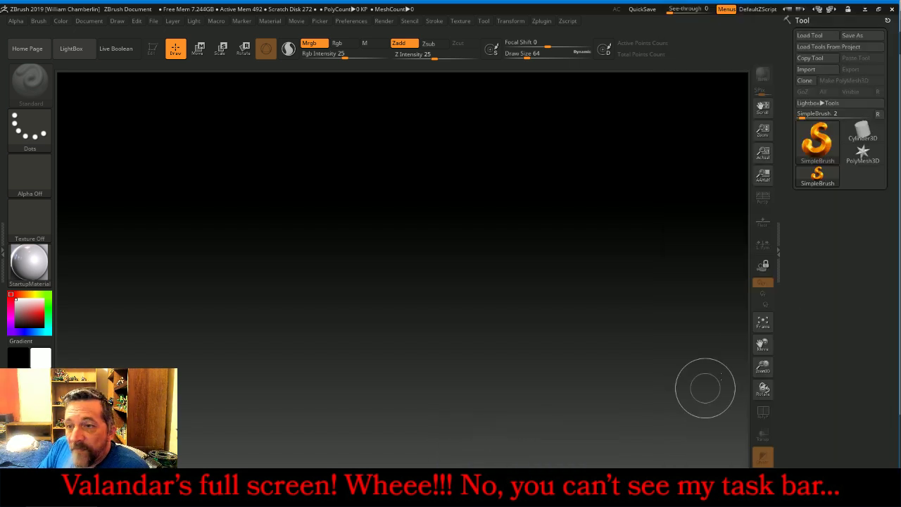
# Import DaemonBody.obj from the BroadcastMiniatures/New/BigDaemon folder as a tool.
pyautogui.click(817, 69)
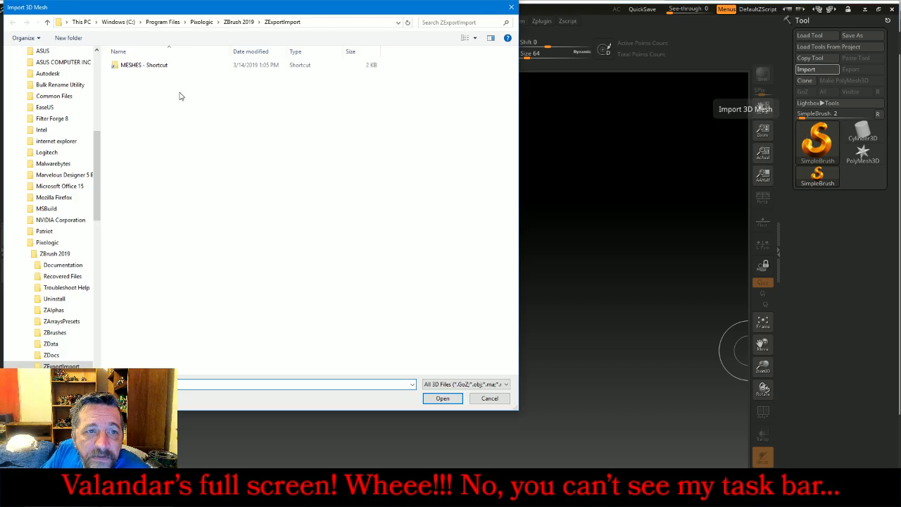
pyautogui.doubleClick(137, 65)
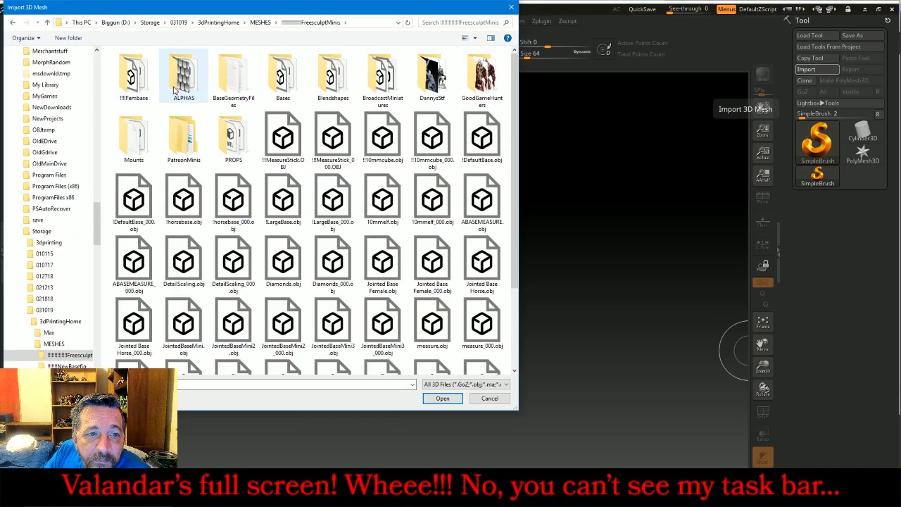
pyautogui.doubleClick(384, 79)
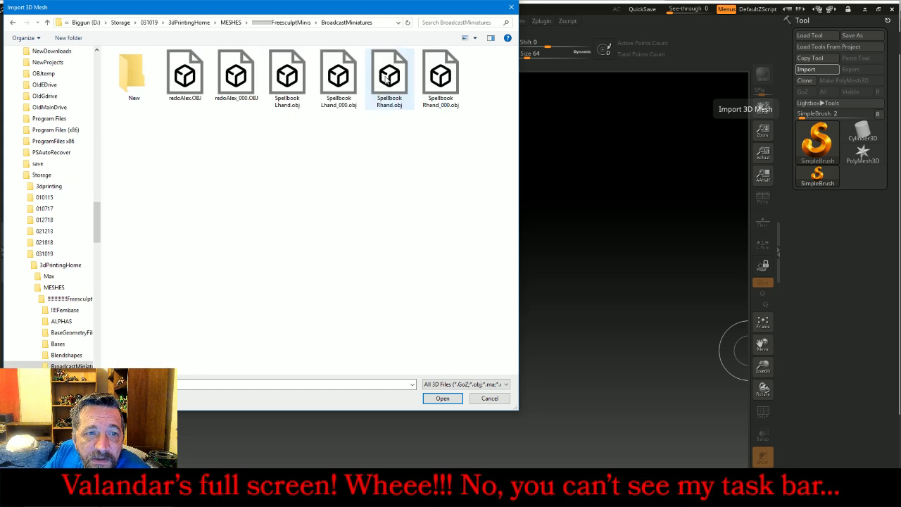
pyautogui.doubleClick(131, 78)
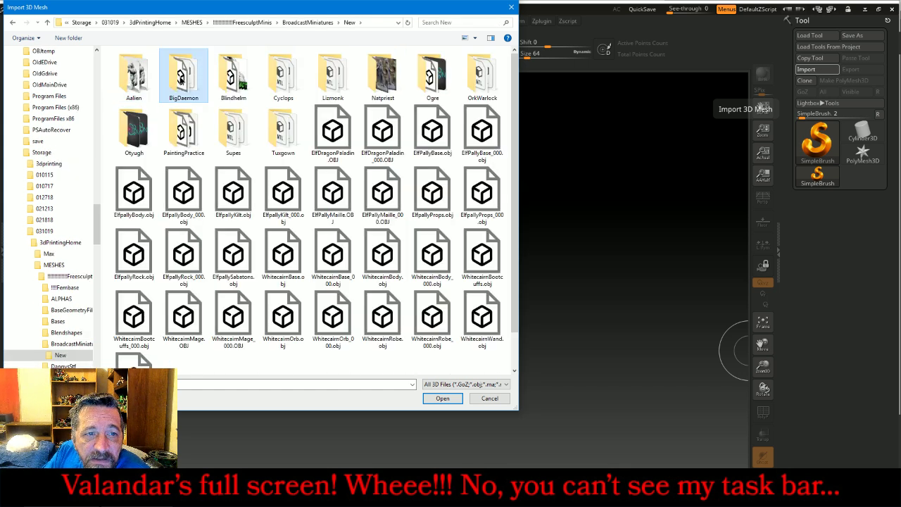
pyautogui.doubleClick(182, 80)
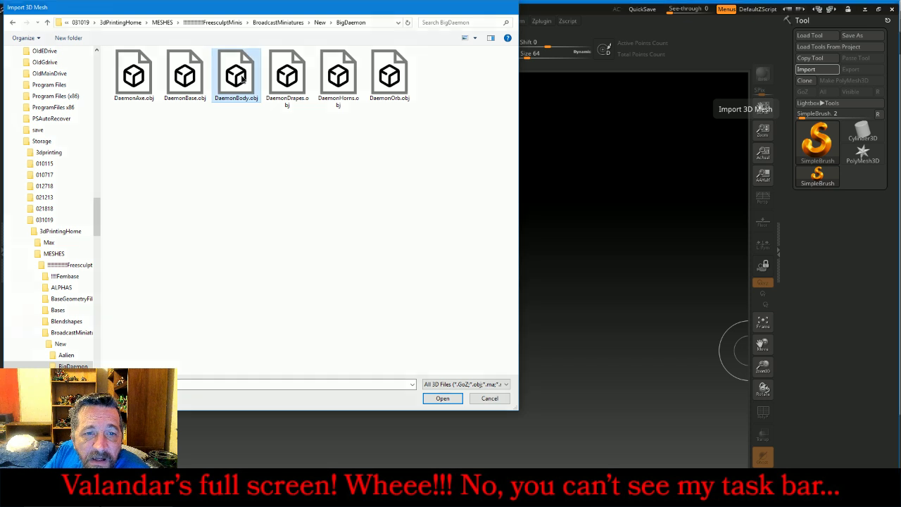
pyautogui.doubleClick(238, 76)
# Draw the DaemonBody mesh on the canvas, turn on Edit mode and fit the figure to the view.
pyautogui.moveTo(423, 258); pyautogui.dragTo(434, 430)
pyautogui.click(153, 48)
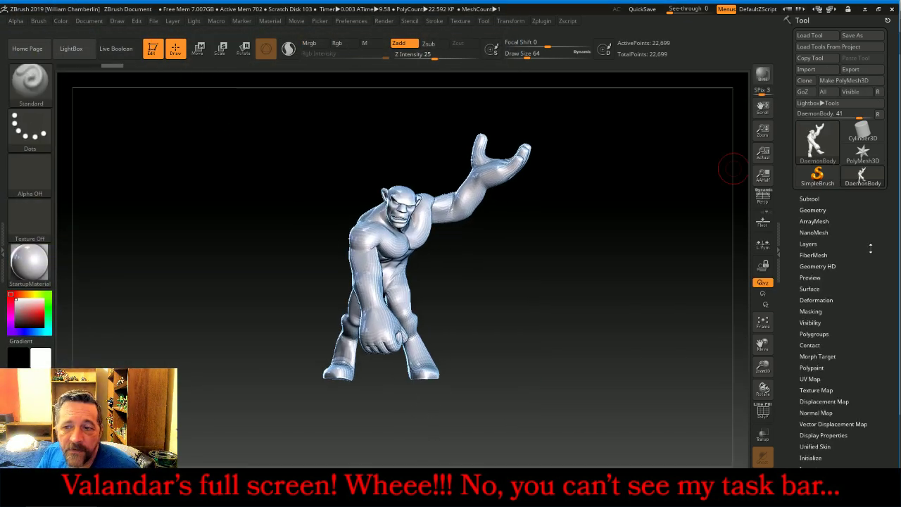
pyautogui.click(762, 321)
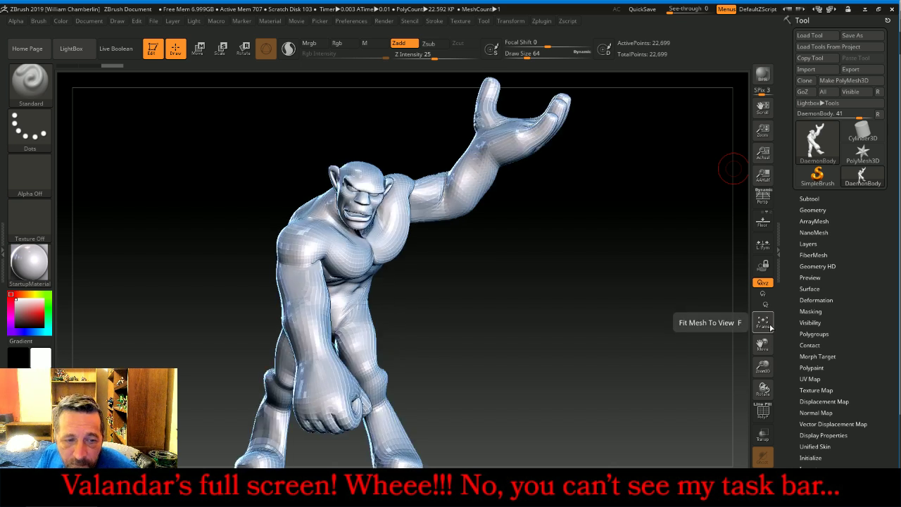
pyautogui.moveTo(762, 366); pyautogui.dragTo(763, 367)
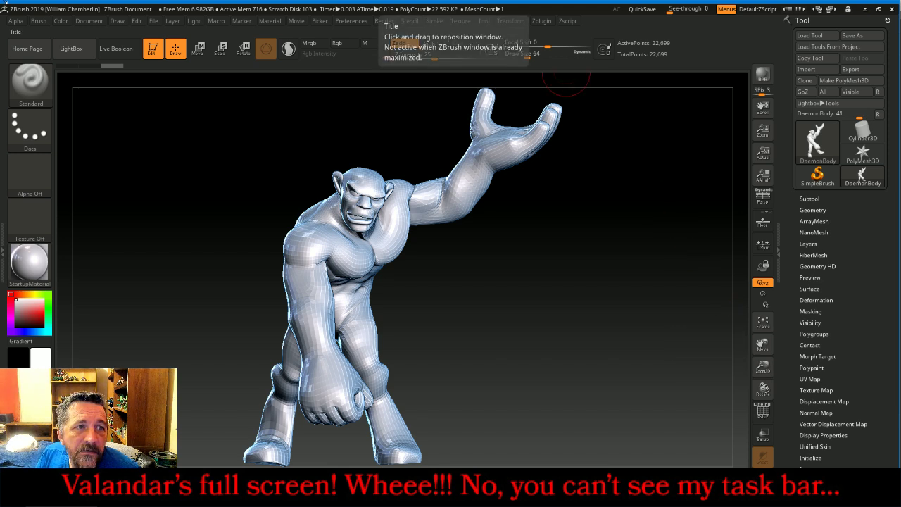
# Reposition the ZBrush window and resize it to fill the screen area.
pyautogui.moveTo(372, 9); pyautogui.dragTo(371, 12)
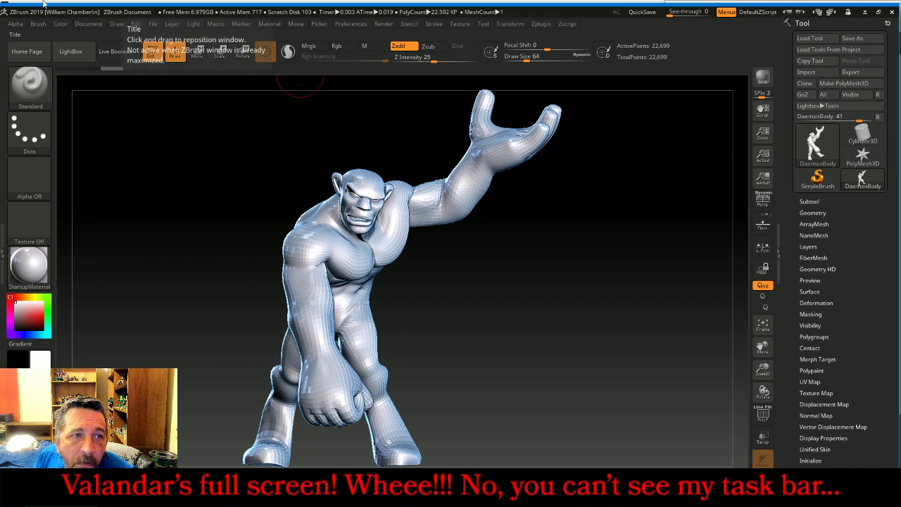
pyautogui.moveTo(3, 7); pyautogui.dragTo(32, 4)
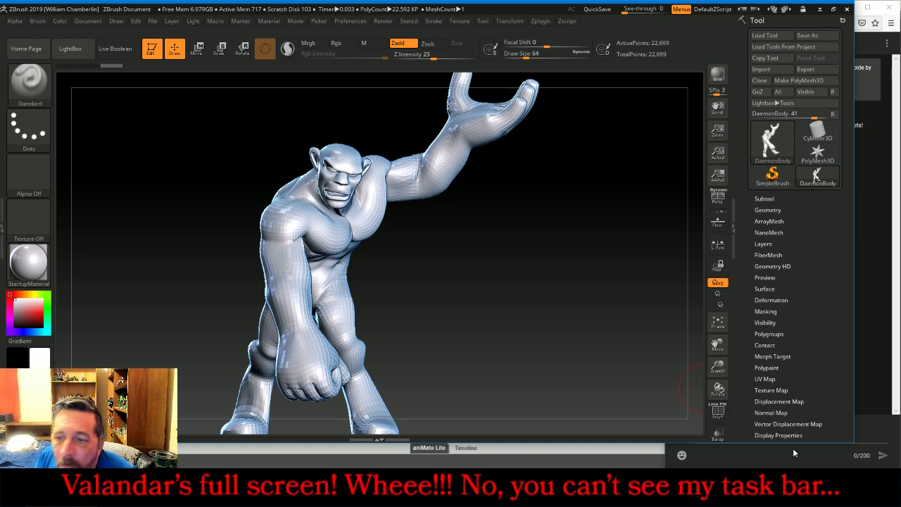
pyautogui.moveTo(856, 446); pyautogui.dragTo(897, 466)
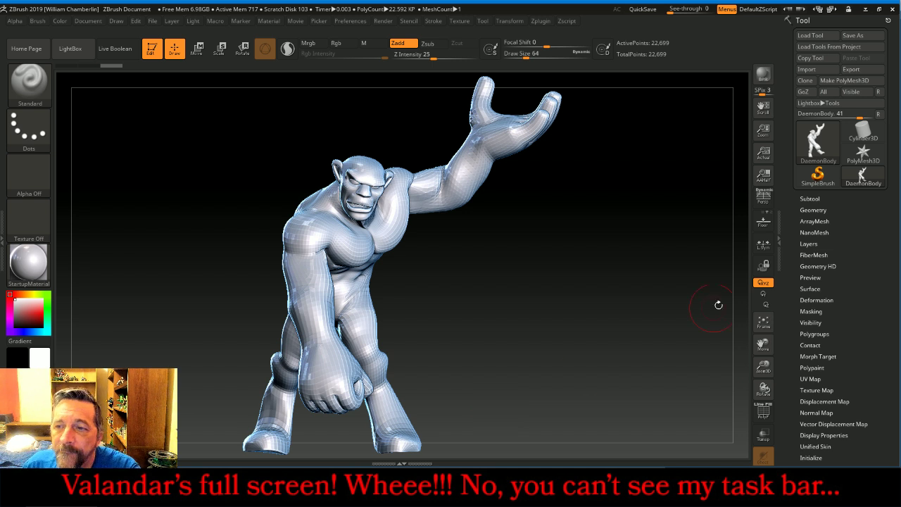
# Append a PolyMesh3D star as a subtool and replace it with the imported DaemonHorns.obj.
pyautogui.click(811, 199)
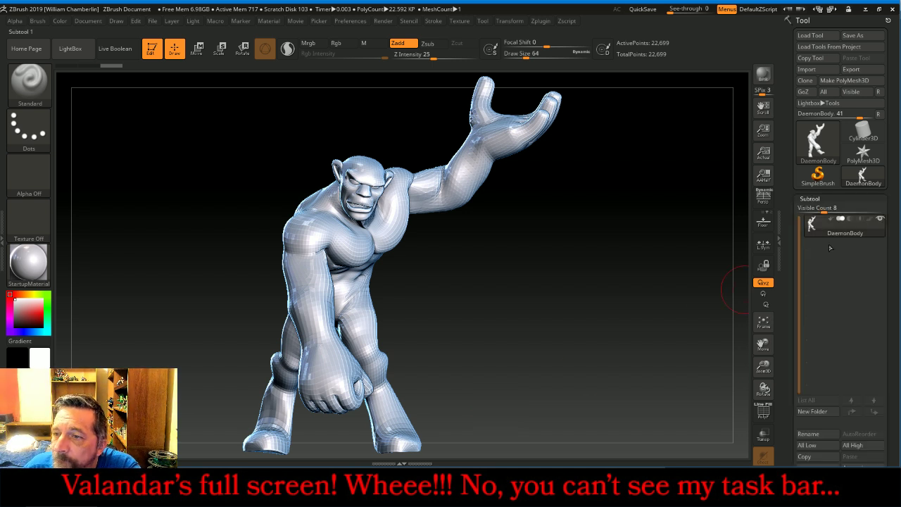
pyautogui.scroll(-1, 891, 403)
pyautogui.moveTo(891, 403); pyautogui.dragTo(892, 400)
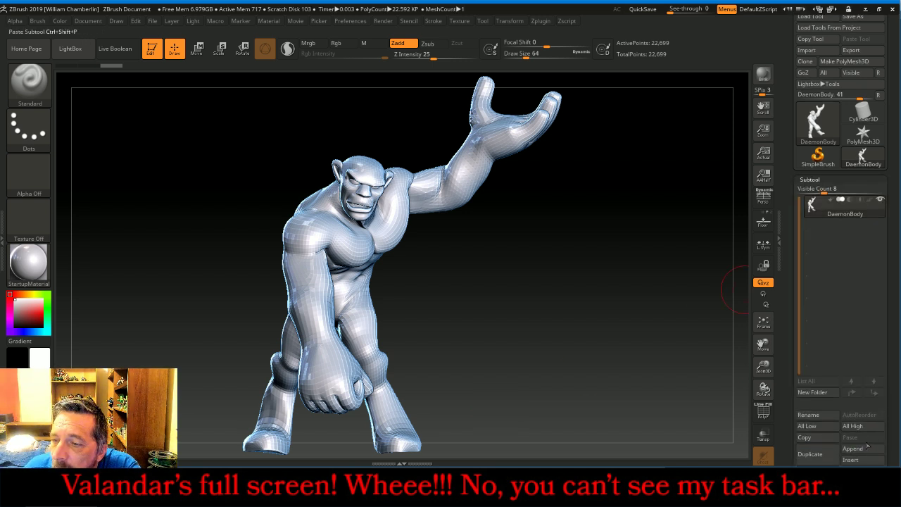
pyautogui.click(865, 448)
pyautogui.click(679, 238)
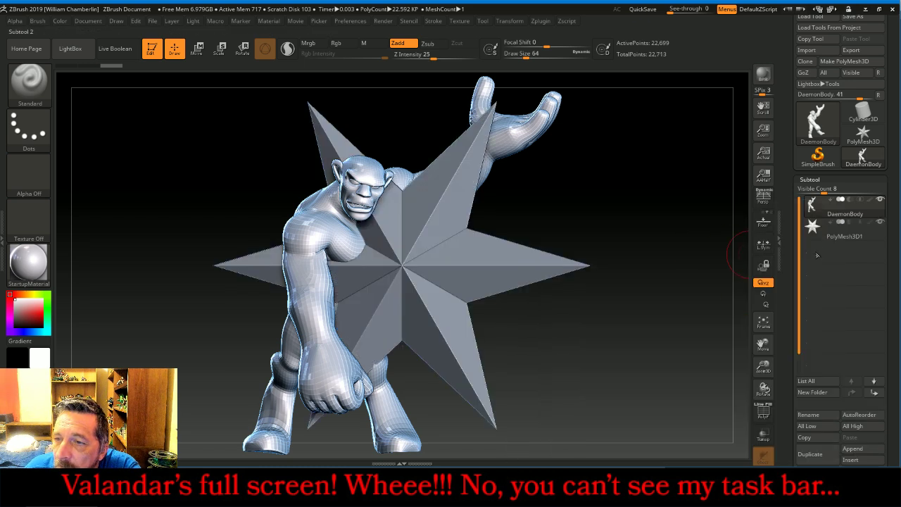
pyautogui.click(807, 50)
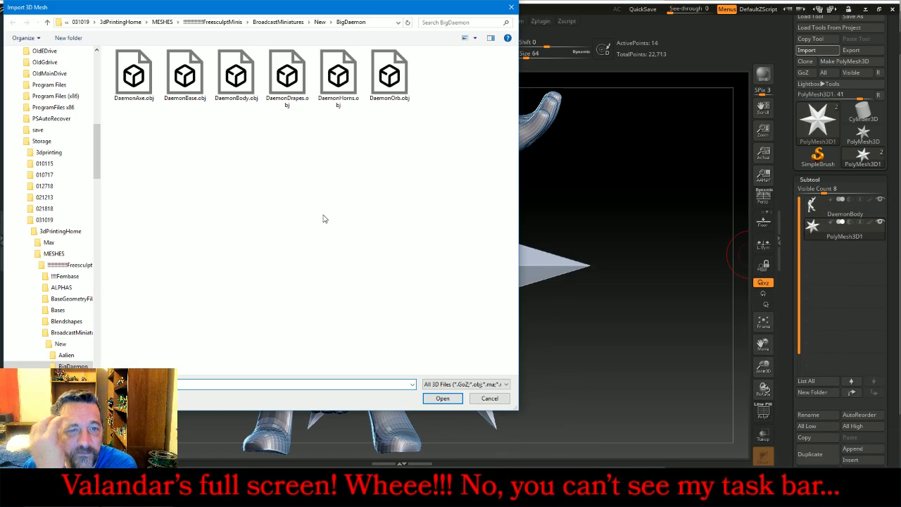
pyautogui.doubleClick(345, 93)
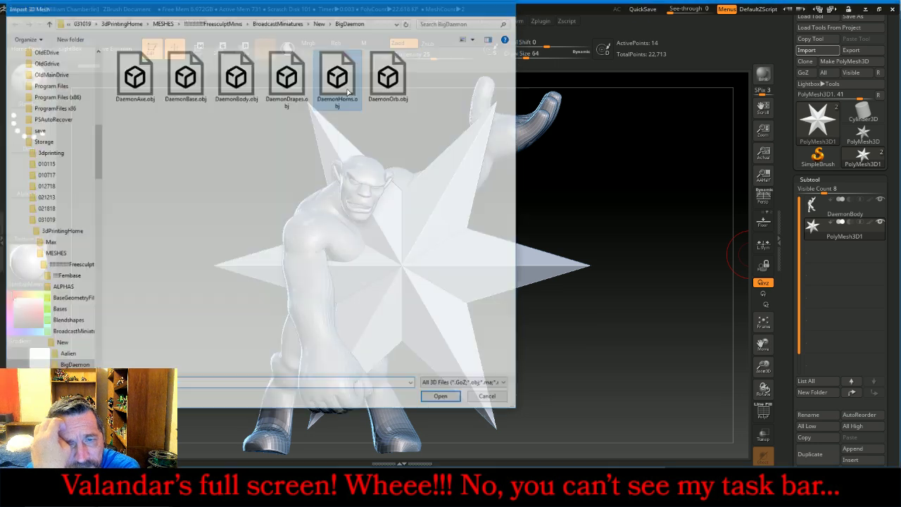
# Append a PolyMesh3D star as a new subtool and replace it with the imported DaemonDrapes.obj.
pyautogui.click(853, 449)
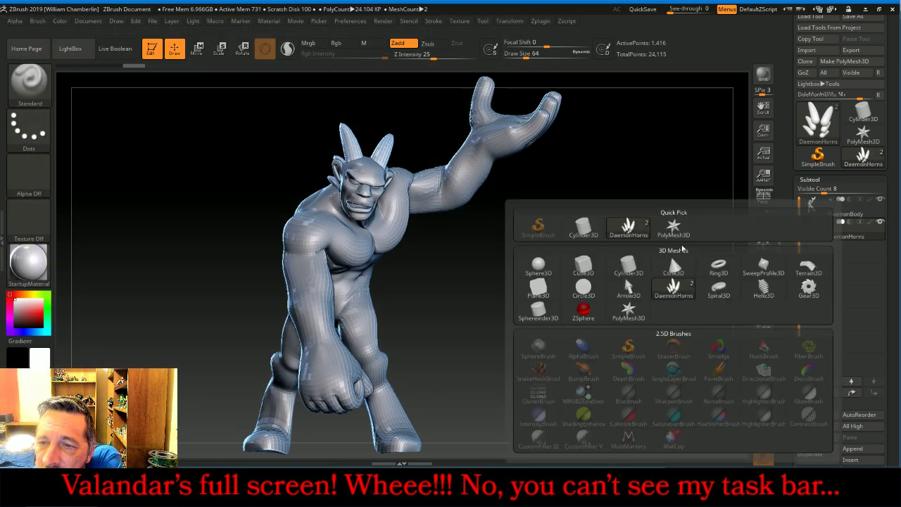
pyautogui.click(674, 227)
pyautogui.click(816, 256)
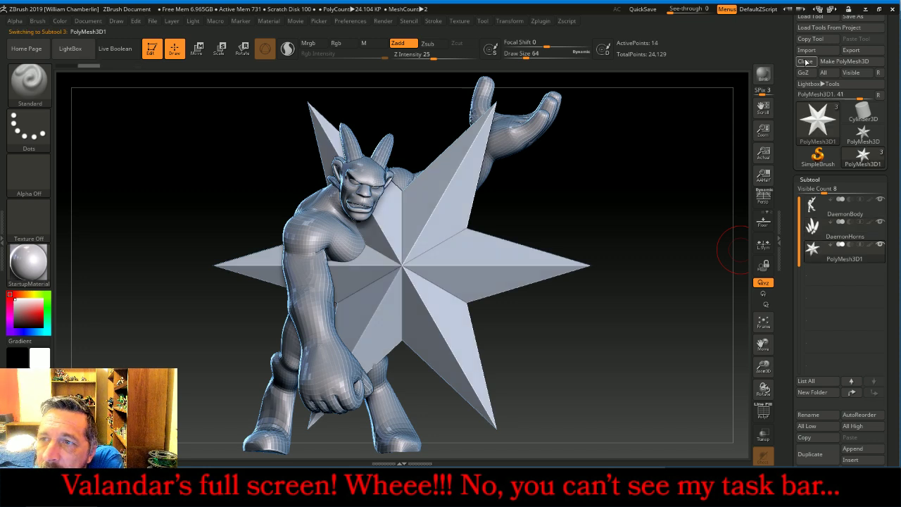
pyautogui.click(807, 50)
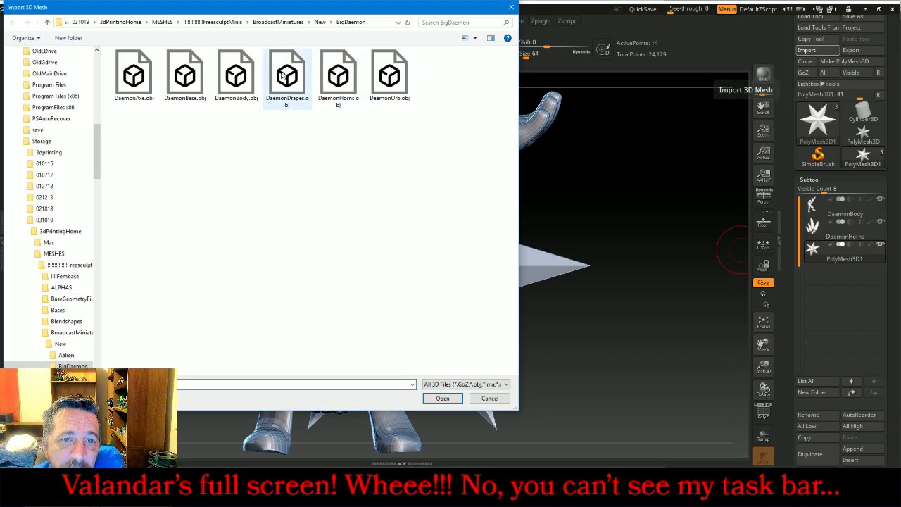
pyautogui.doubleClick(281, 76)
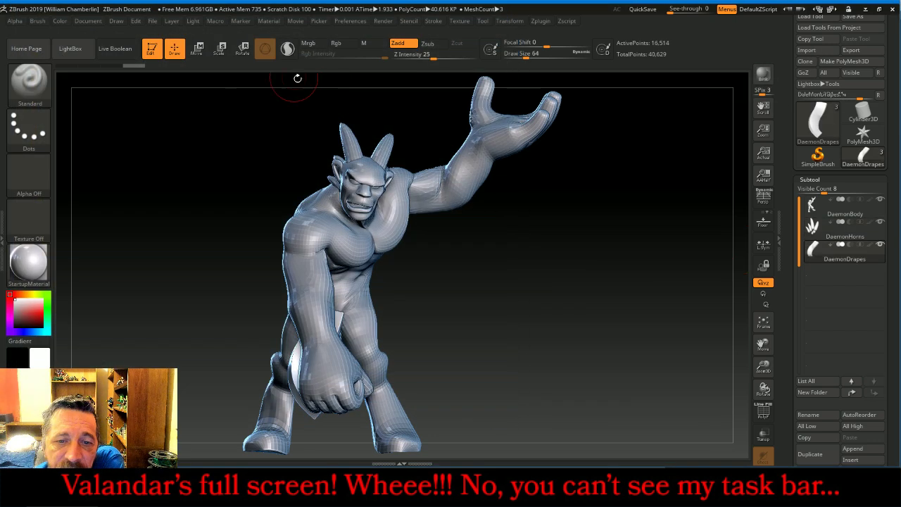
# Append another PolyMesh3D star subtool and replace it with the imported DaemonAxe.obj.
pyautogui.click(852, 448)
pyautogui.click(674, 228)
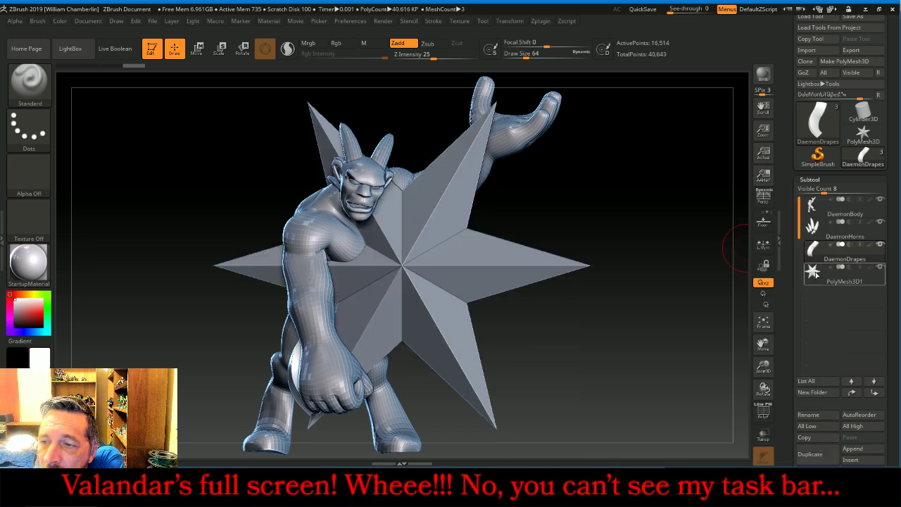
pyautogui.click(807, 50)
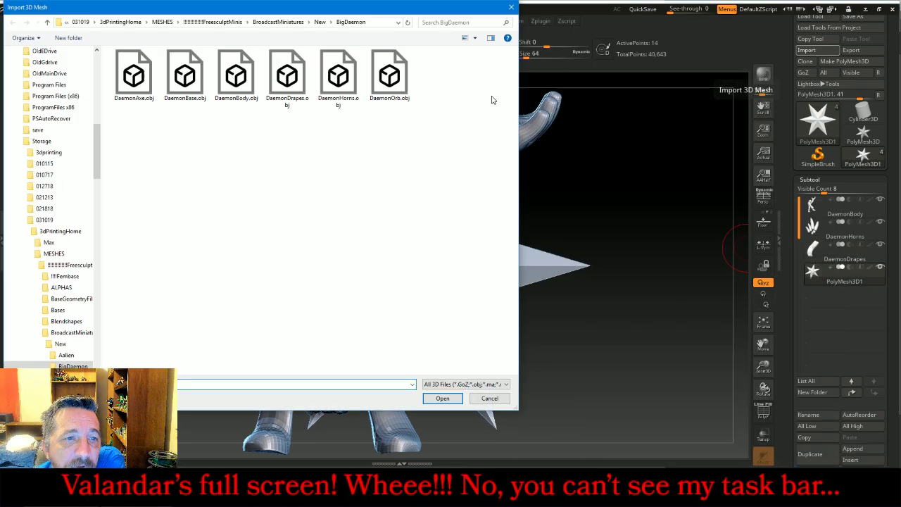
pyautogui.doubleClick(134, 73)
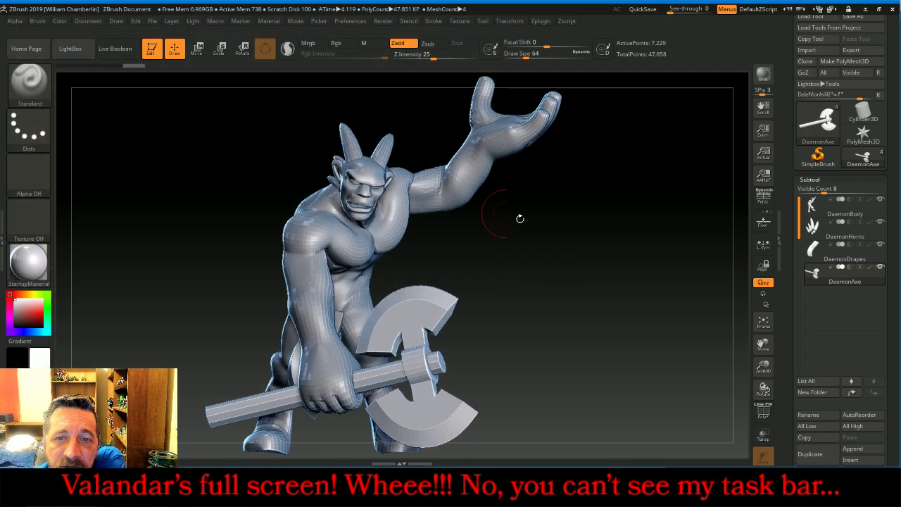
# Append a further PolyMesh3D star subtool and replace it with the imported DaemonOrb.obj.
pyautogui.click(863, 449)
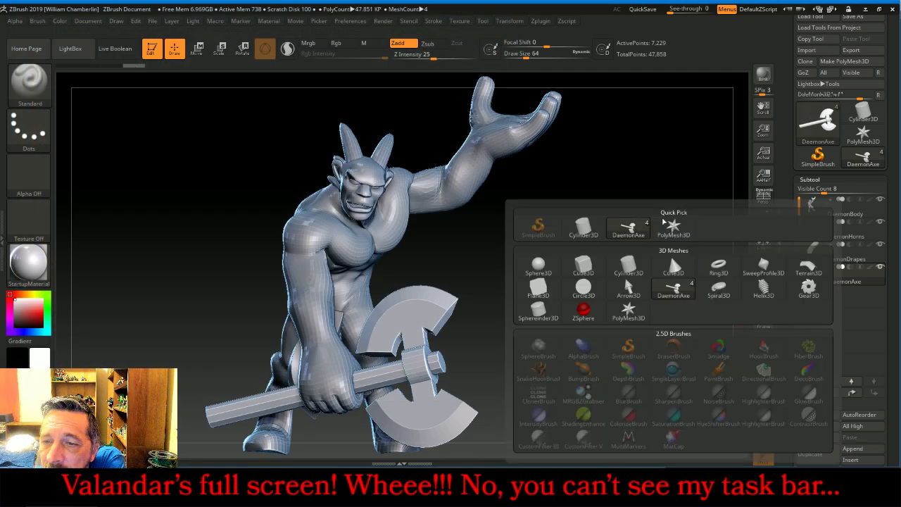
pyautogui.click(669, 254)
pyautogui.click(812, 297)
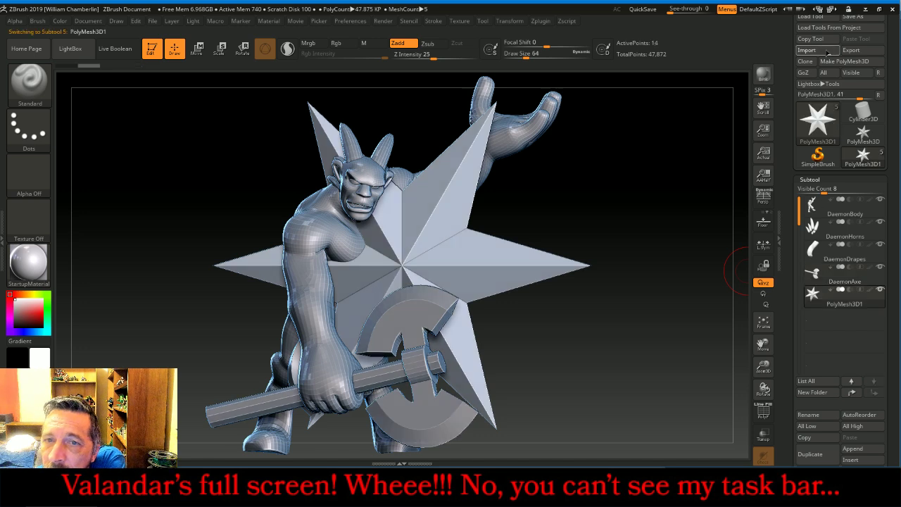
pyautogui.click(807, 50)
pyautogui.doubleClick(385, 80)
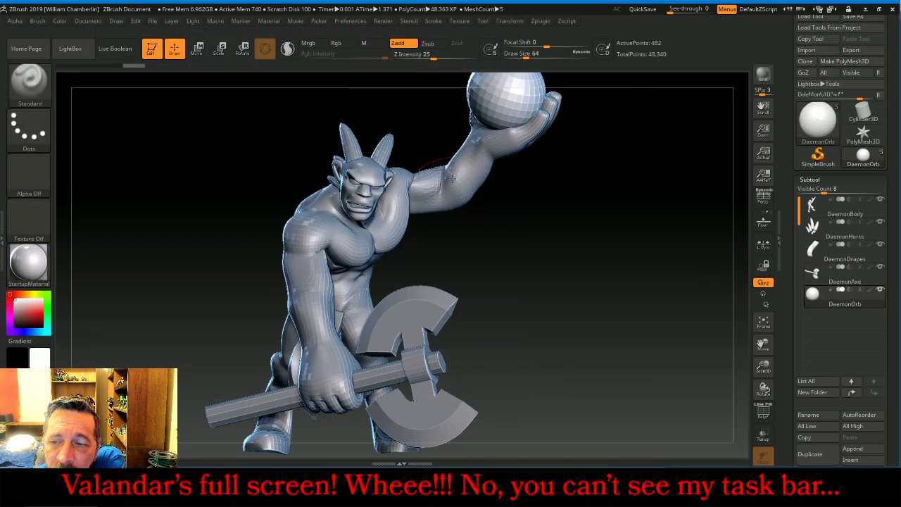
# Append one more PolyMesh3D star subtool and replace it with the imported DaemonBase.obj.
pyautogui.click(849, 450)
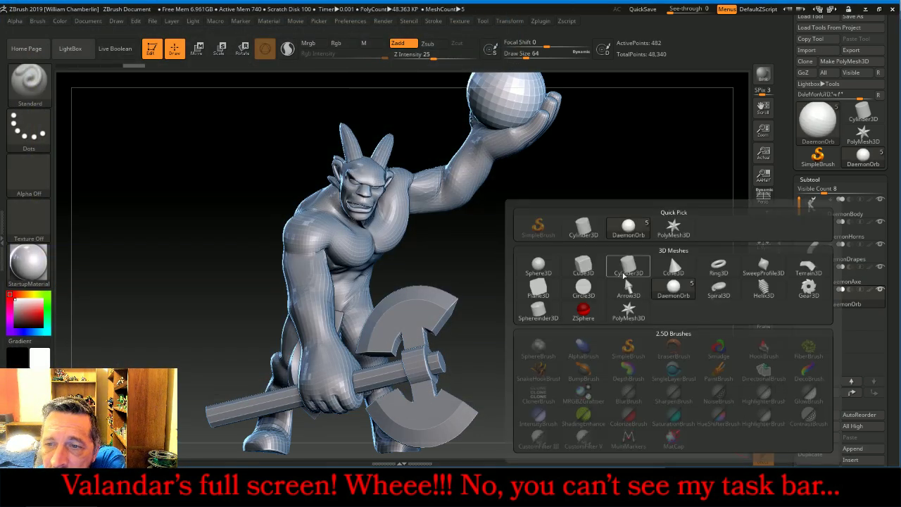
pyautogui.click(673, 231)
pyautogui.click(814, 319)
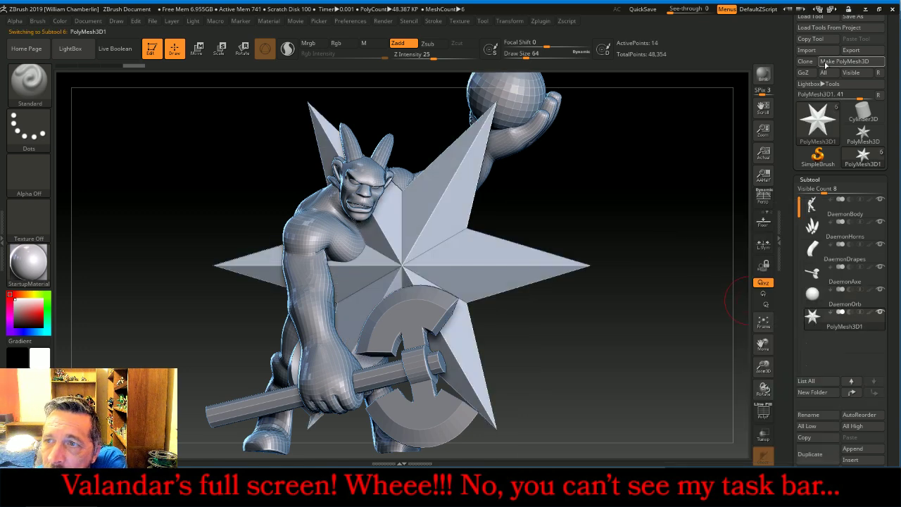
pyautogui.click(807, 50)
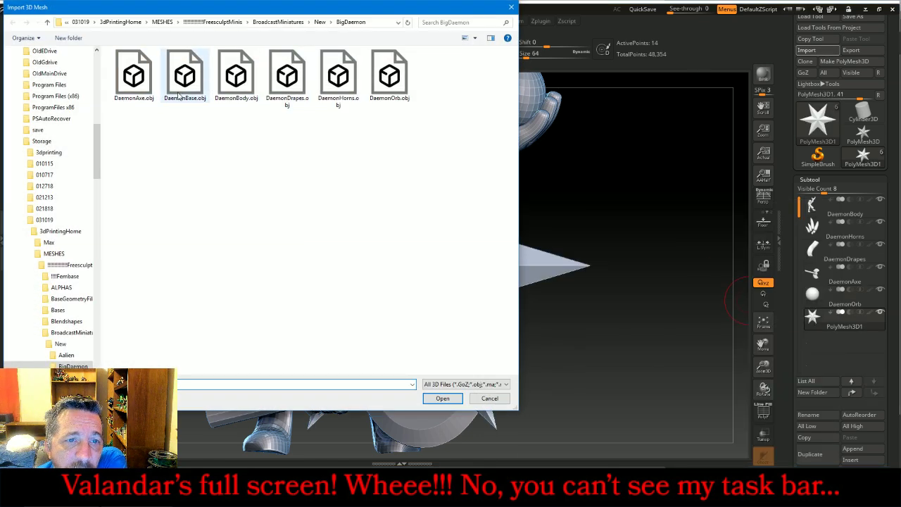
pyautogui.doubleClick(175, 74)
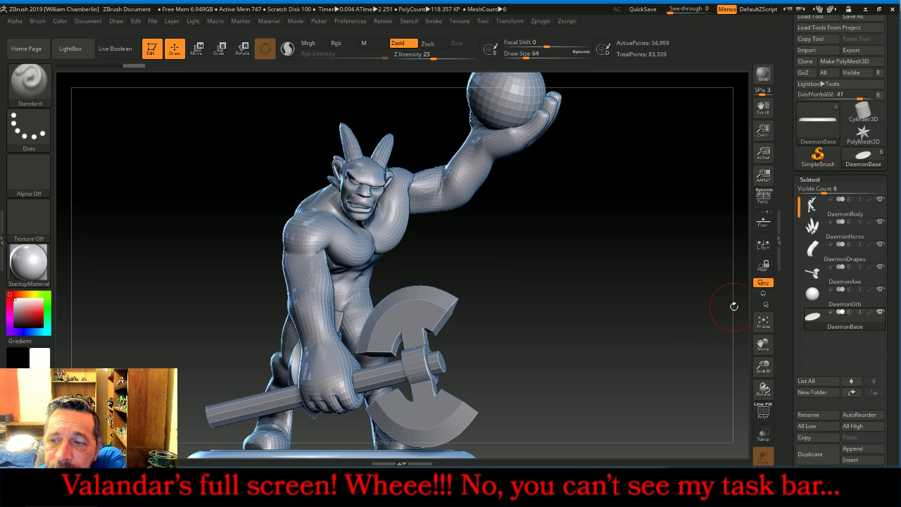
# Hide the orb, axe, drapes, horns and body subtools so that only DaemonBase is shown.
pyautogui.click(761, 320)
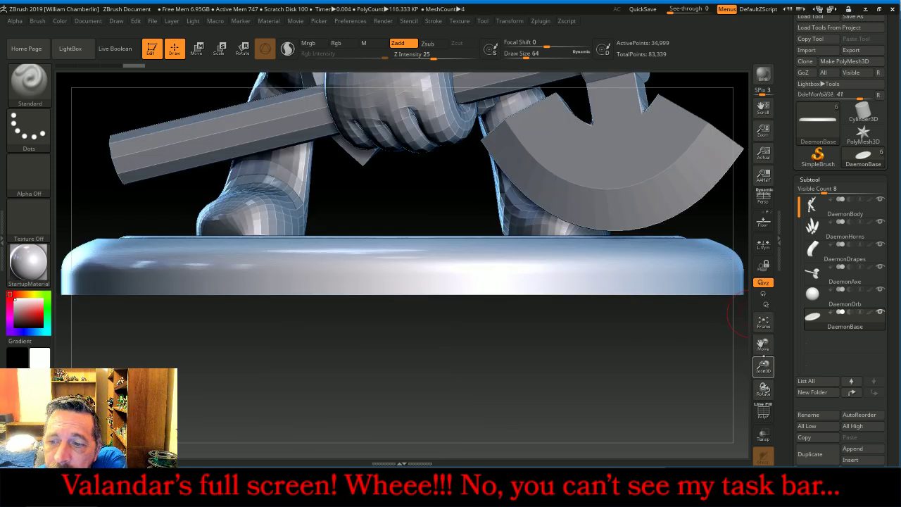
pyautogui.moveTo(763, 366); pyautogui.dragTo(749, 418)
pyautogui.moveTo(764, 366); pyautogui.dragTo(766, 352)
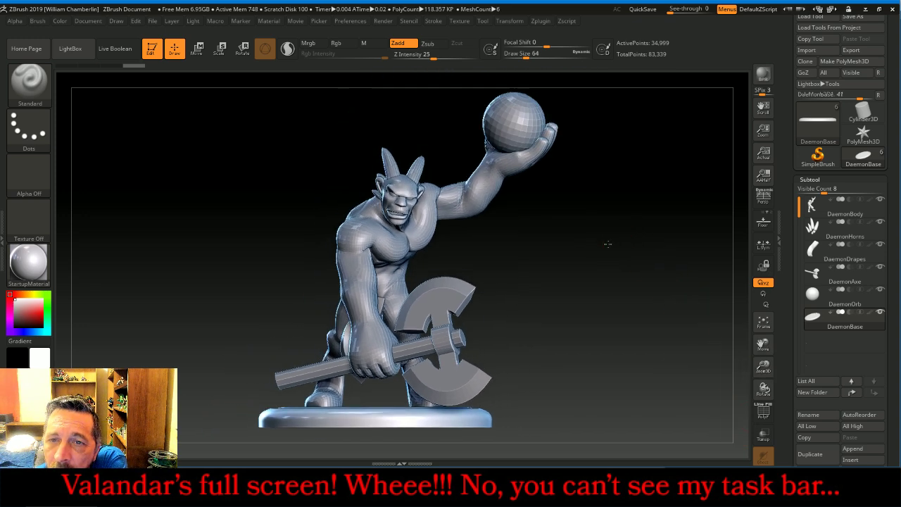
pyautogui.moveTo(608, 243)
pyautogui.mouseDown()
pyautogui.moveTo(620, 273)
pyautogui.moveTo(616, 247)
pyautogui.mouseUp()
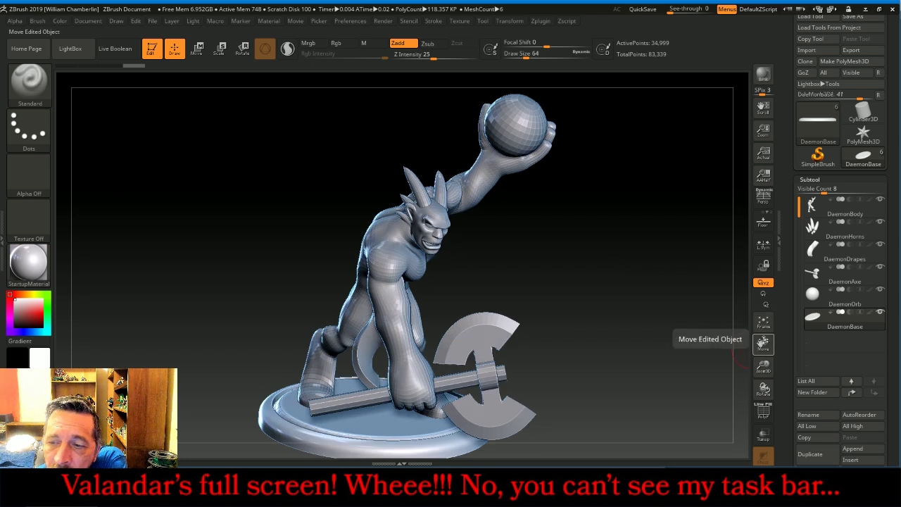
pyautogui.moveTo(764, 343); pyautogui.dragTo(691, 333)
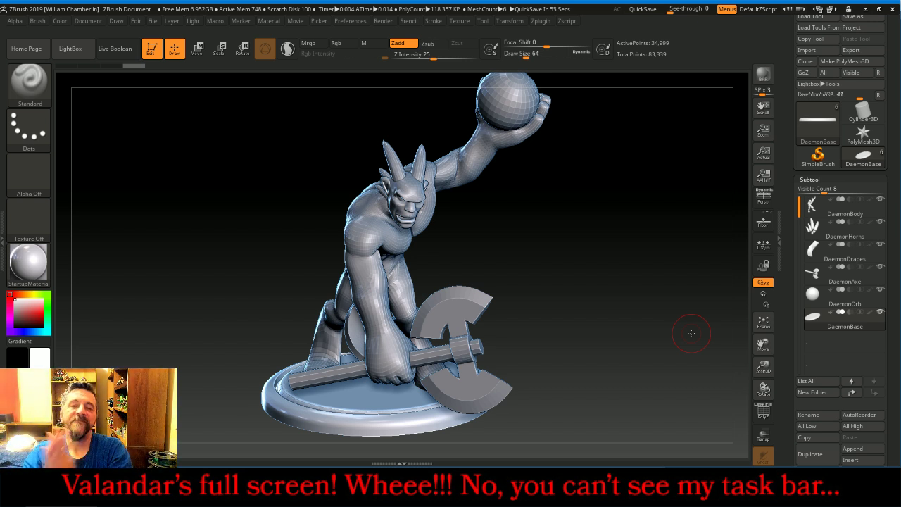
pyautogui.click(880, 290)
pyautogui.click(881, 266)
pyautogui.click(880, 244)
pyautogui.click(880, 221)
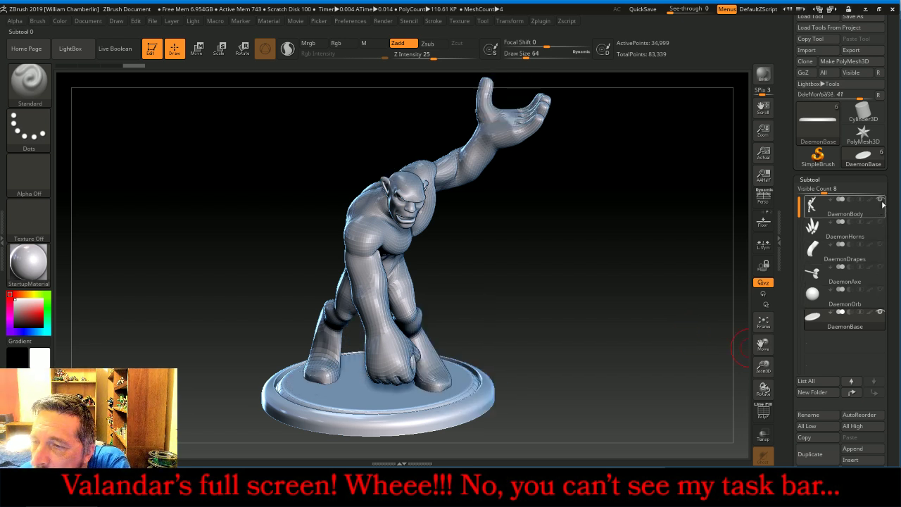
pyautogui.click(880, 200)
pyautogui.moveTo(561, 237); pyautogui.dragTo(586, 261)
pyautogui.moveTo(660, 262); pyautogui.dragTo(598, 307)
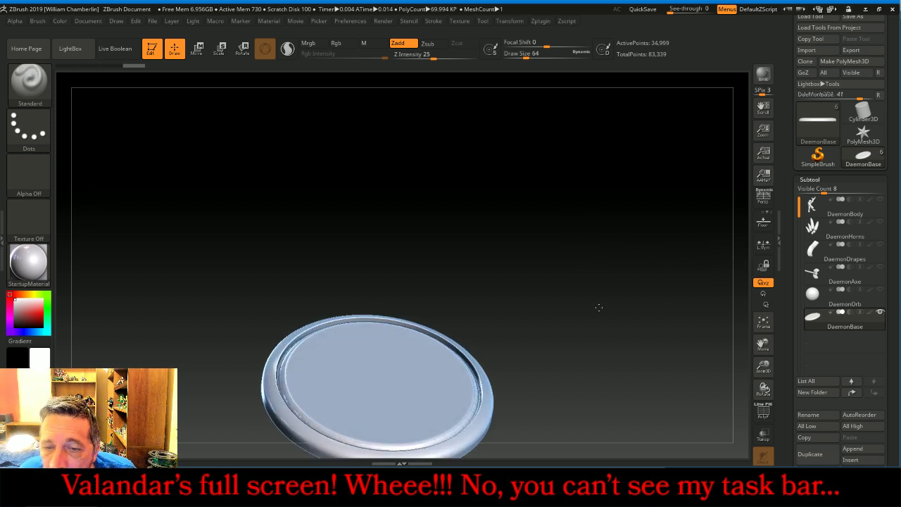
# Subdivide the DaemonBase mesh three times to SDiv 4 and delete its lower subdivision levels.
pyautogui.click(824, 180)
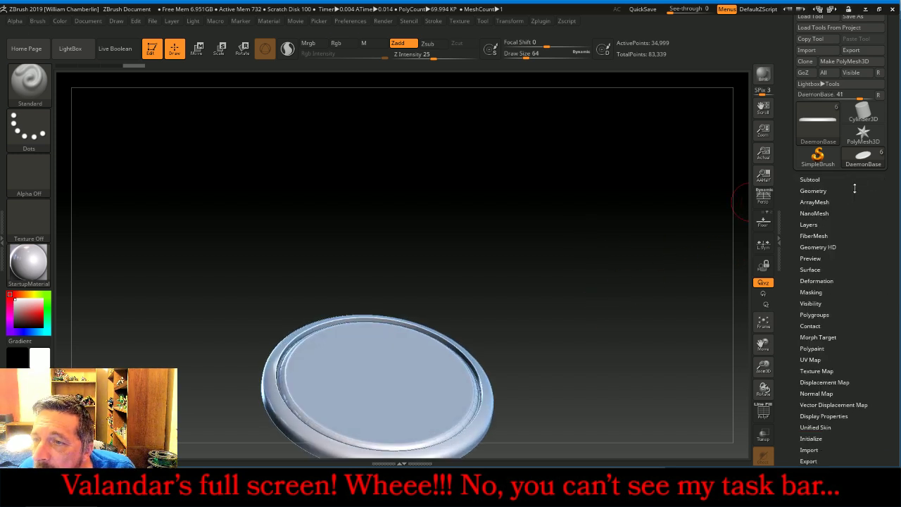
pyautogui.click(838, 192)
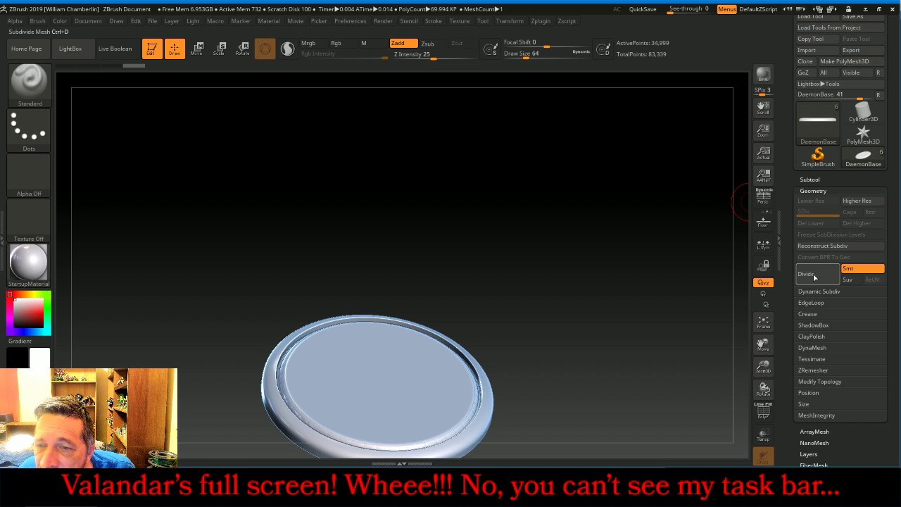
pyautogui.click(814, 278)
pyautogui.click(814, 278)
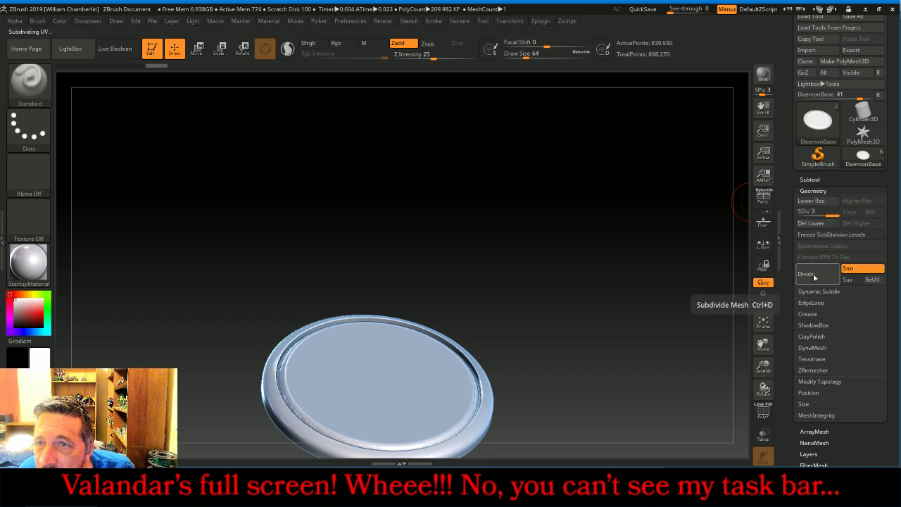
pyautogui.click(813, 278)
pyautogui.click(817, 236)
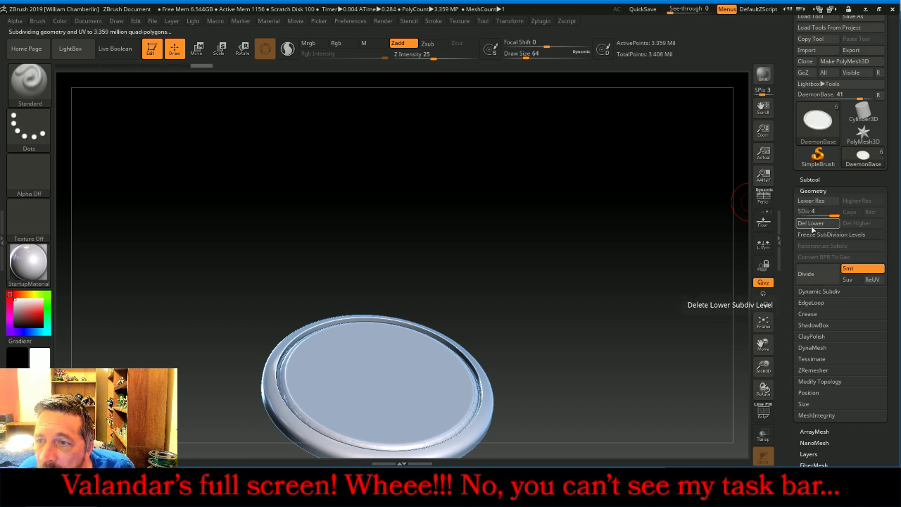
# Check the base's wireframe and remesh it with DynaMesh at a resolution of 1024.
pyautogui.click(763, 322)
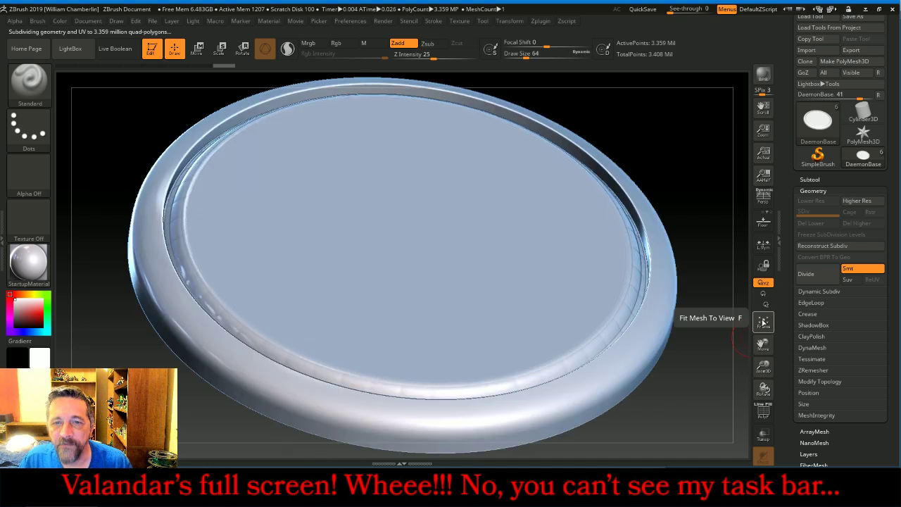
pyautogui.click(763, 413)
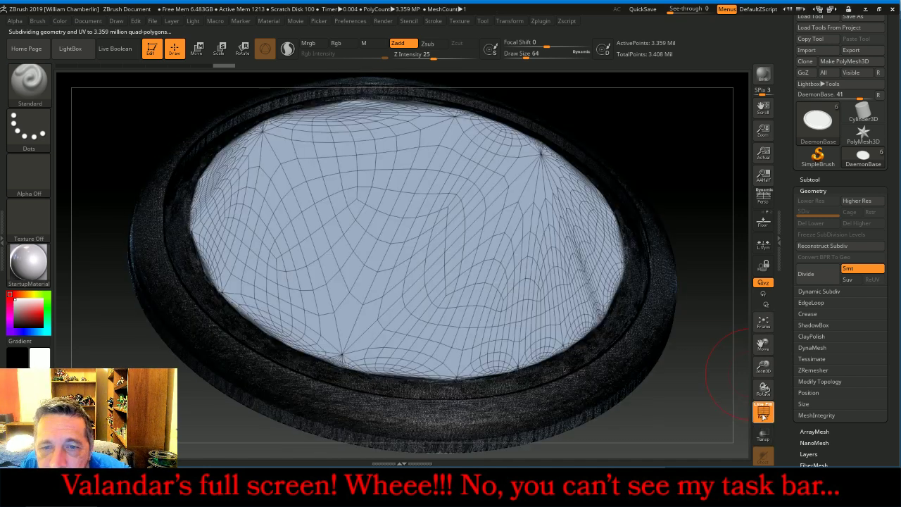
pyautogui.click(764, 414)
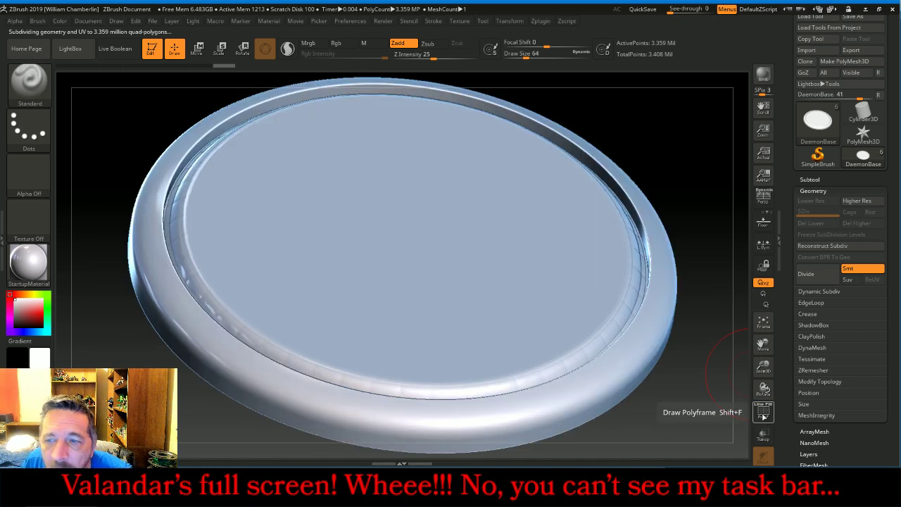
pyautogui.click(813, 348)
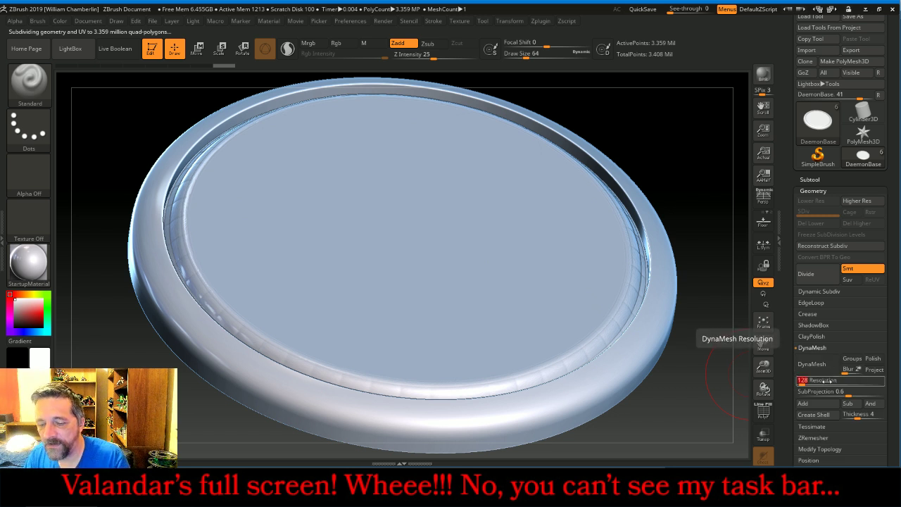
pyautogui.write('1024')
pyautogui.press('Return')
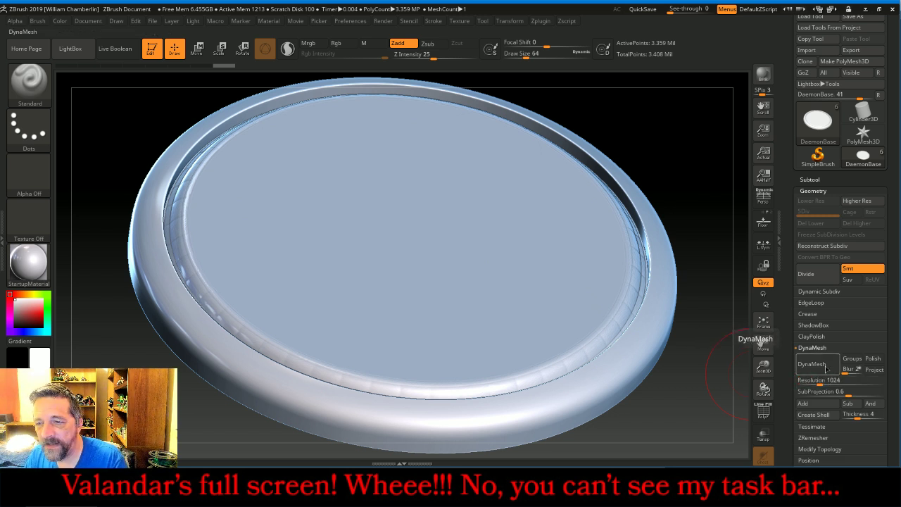
pyautogui.click(827, 368)
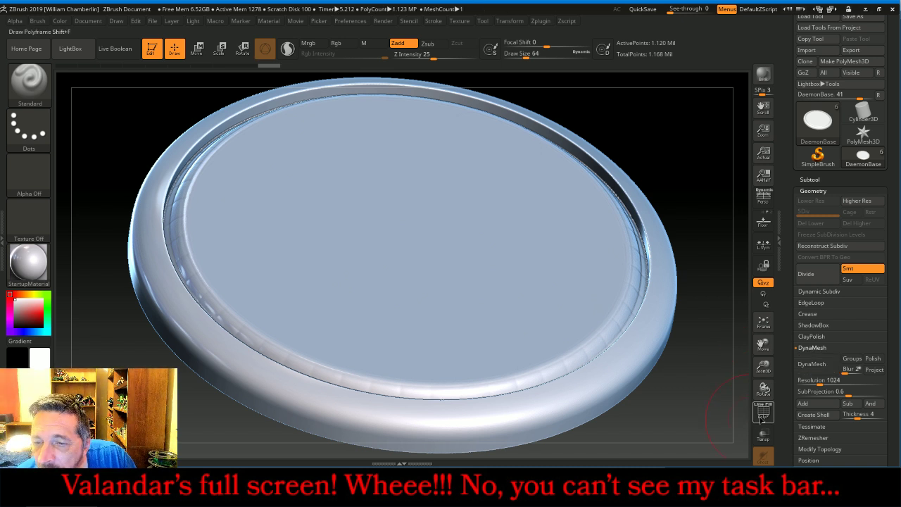
# Check the remeshed base's wireframe, snap to a level side-on view and mask the base with a rectangular selection.
pyautogui.click(763, 414)
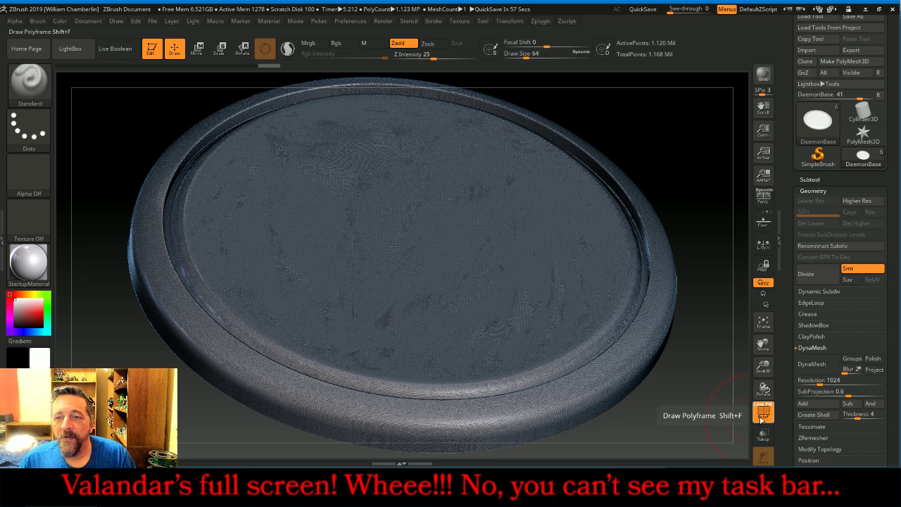
pyautogui.keyDown('shift'); pyautogui.moveTo(683, 409); pyautogui.dragTo(695, 377); pyautogui.keyUp('shift')
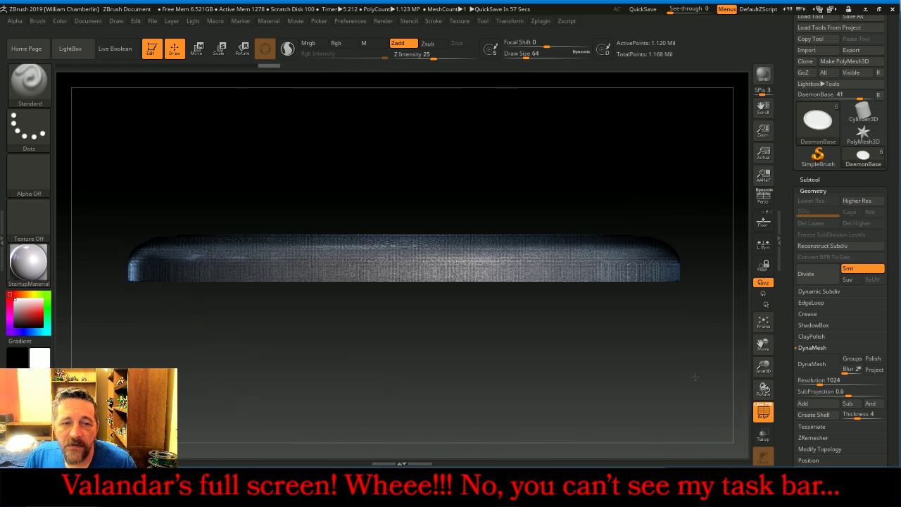
pyautogui.click(762, 412)
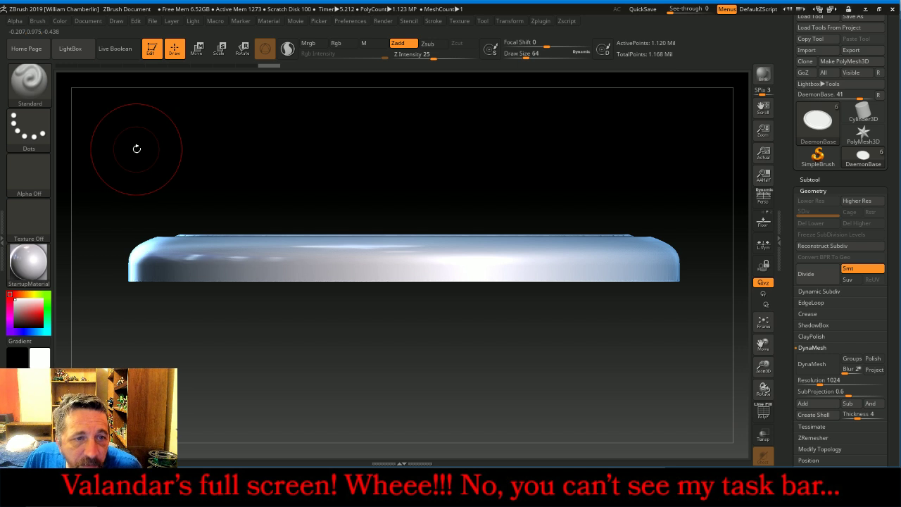
pyautogui.press('ctrl')
pyautogui.keyDown('ctrl'); pyautogui.moveTo(129, 146); pyautogui.dragTo(714, 233); pyautogui.keyUp('ctrl')
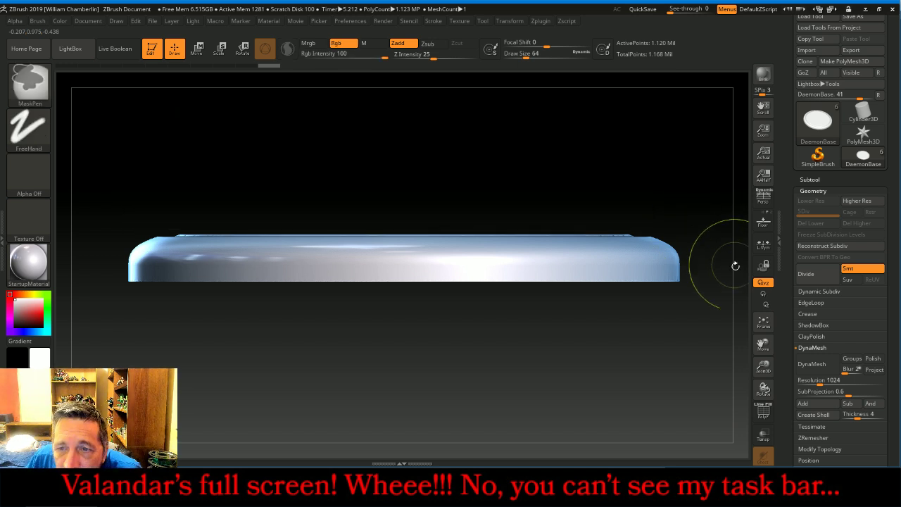
pyautogui.keyDown('ctrl'); pyautogui.moveTo(657, 313); pyautogui.dragTo(96, 232); pyautogui.keyUp('ctrl')
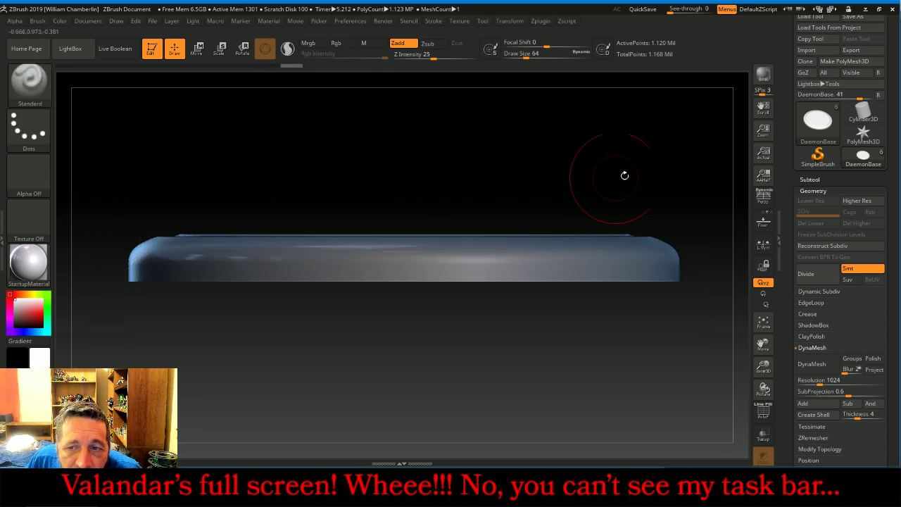
# Invert the DaemonBase mask so that it covers the flat top instead of the surrounding rim.
pyautogui.moveTo(623, 175)
pyautogui.mouseDown()
pyautogui.moveTo(702, 176)
pyautogui.moveTo(702, 186)
pyautogui.mouseUp()
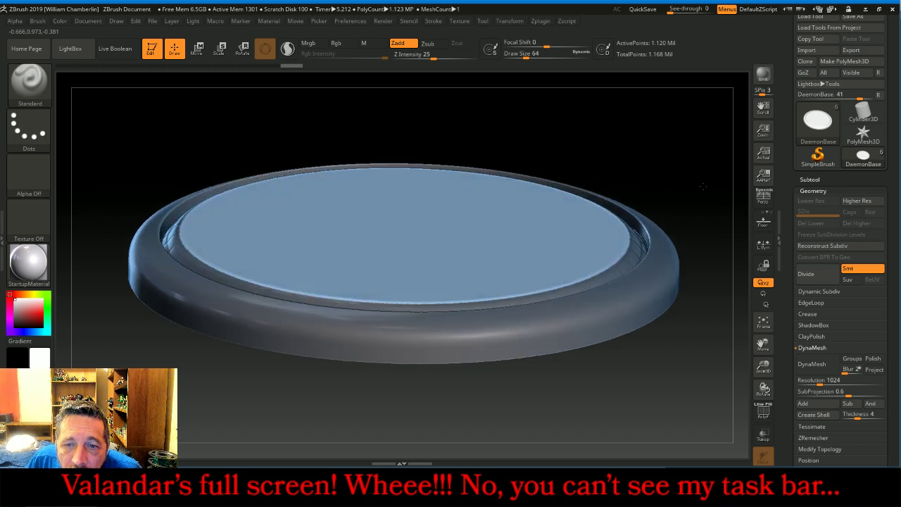
pyautogui.click(855, 191)
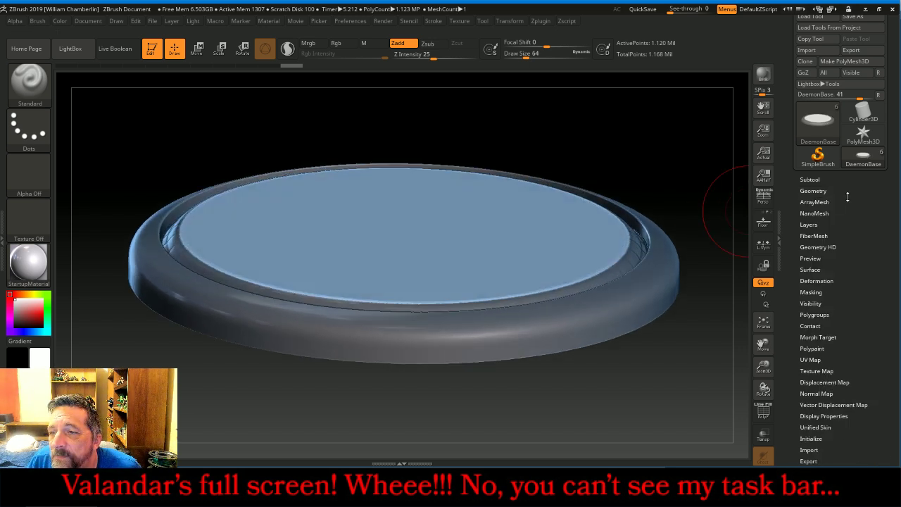
pyautogui.click(817, 292)
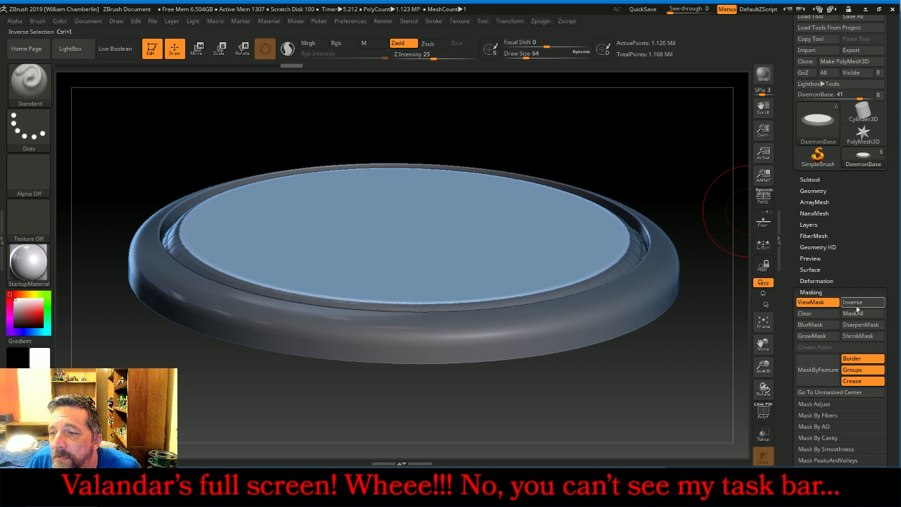
pyautogui.click(854, 302)
# Extract the base's masked flat top at thickness 0 and accept the result as a new subtool.
pyautogui.click(815, 180)
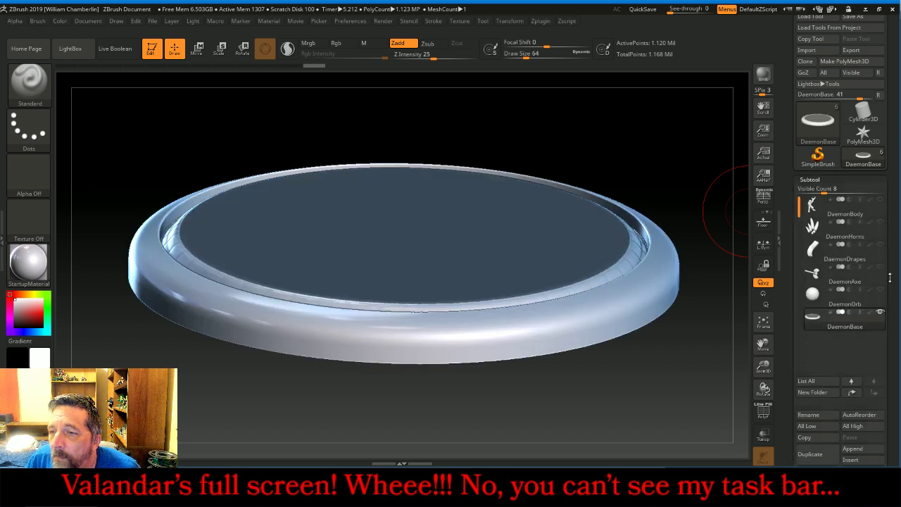
pyautogui.moveTo(892, 284); pyautogui.dragTo(898, 210)
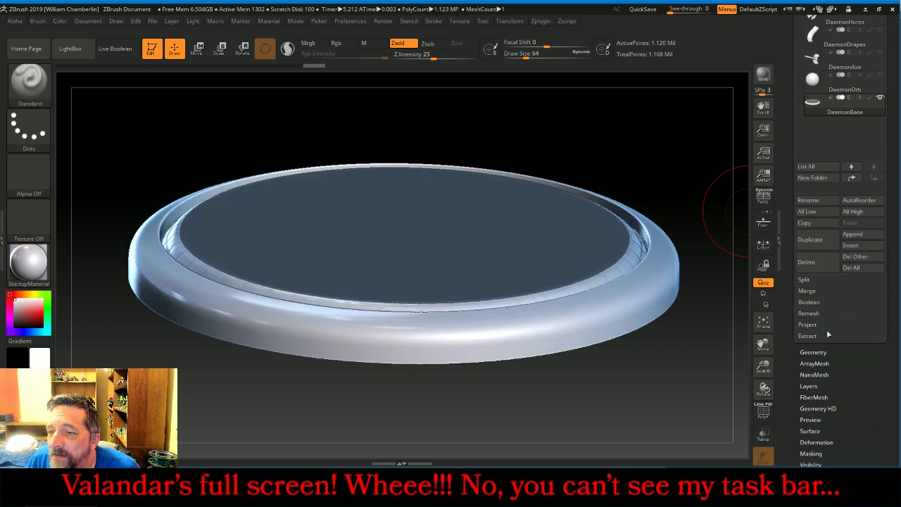
pyautogui.click(808, 336)
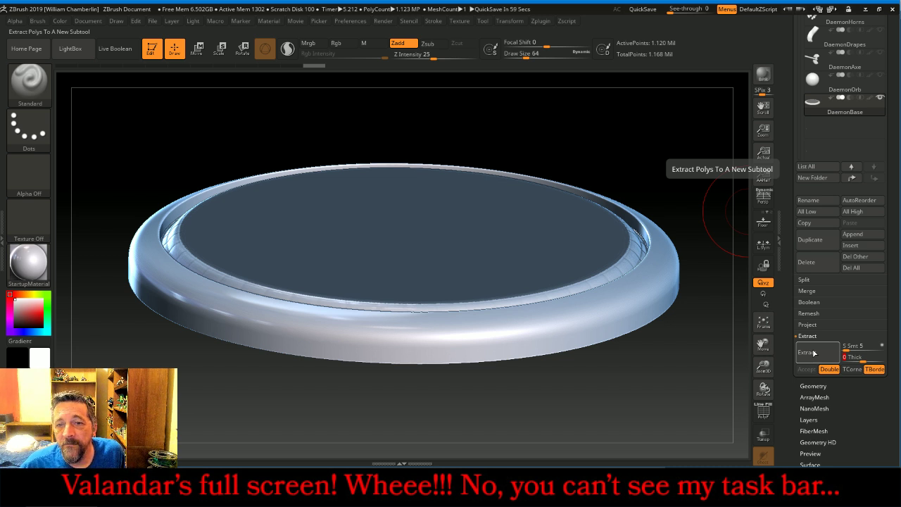
pyautogui.click(814, 353)
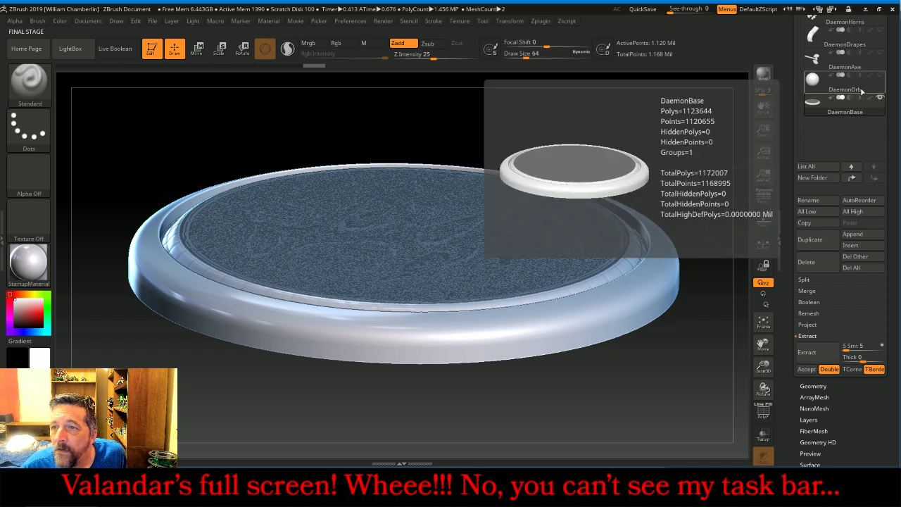
pyautogui.click(880, 77)
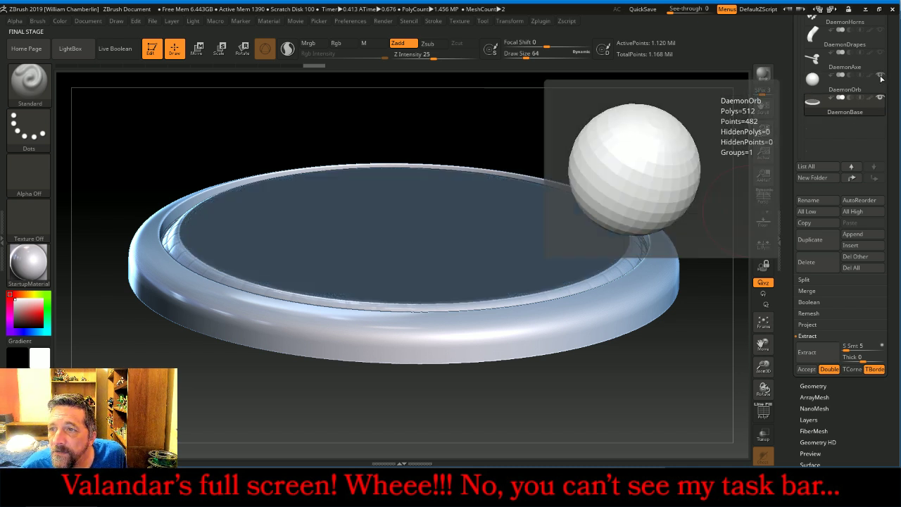
pyautogui.click(881, 78)
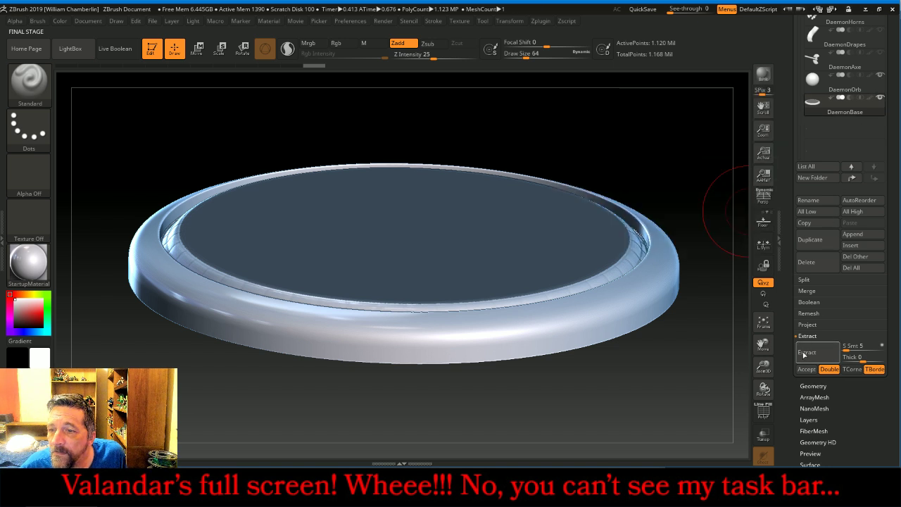
pyautogui.click(806, 353)
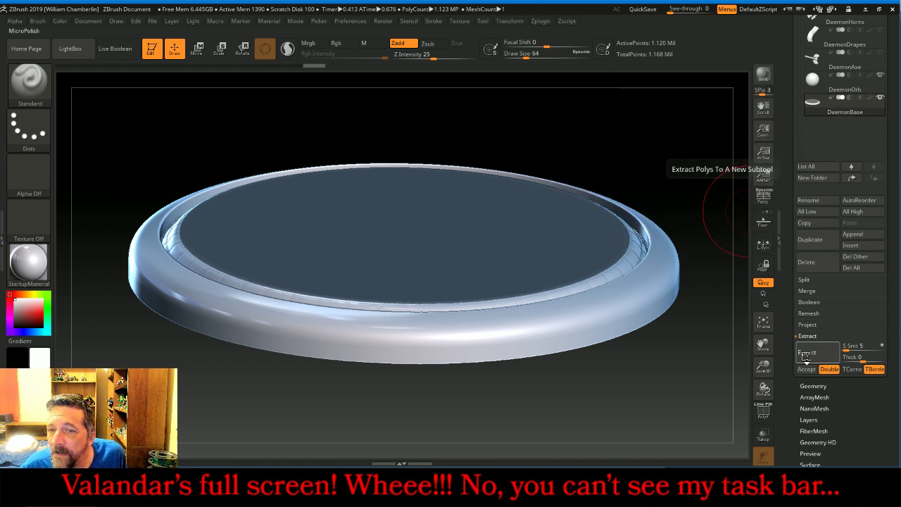
pyautogui.click(806, 369)
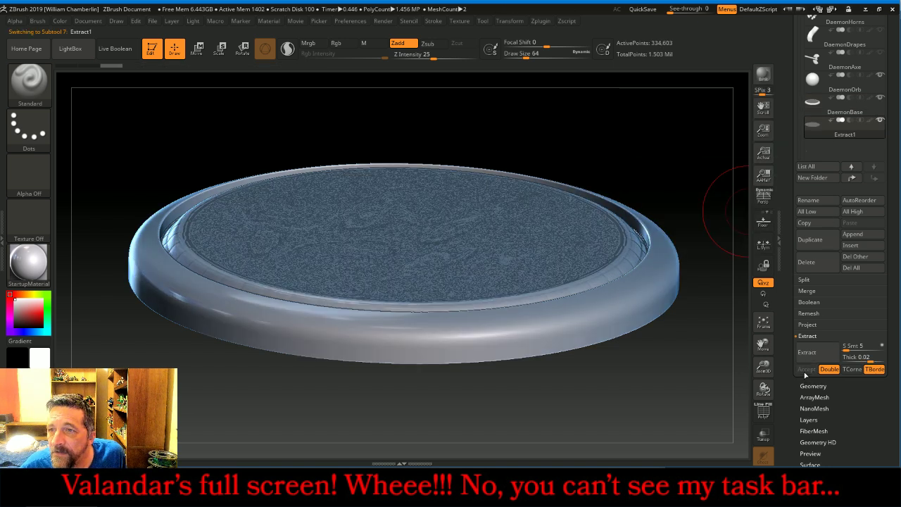
# Hide DaemonBase so that only the extracted disc is shown, clear the disc's mask and view it from above.
pyautogui.click(879, 98)
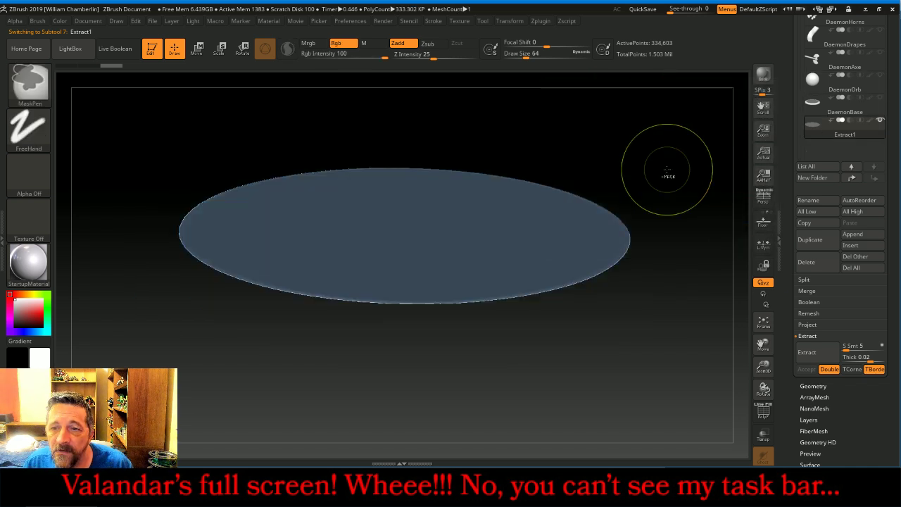
pyautogui.moveTo(666, 172)
pyautogui.keyDown('ctrl'); pyautogui.mouseDown()
pyautogui.moveTo(694, 197)
pyautogui.moveTo(683, 201)
pyautogui.moveTo(694, 121)
pyautogui.moveTo(683, 166)
pyautogui.moveTo(685, 253)
pyautogui.mouseUp(); pyautogui.keyUp('ctrl')
pyautogui.moveTo(768, 376); pyautogui.dragTo(769, 362)
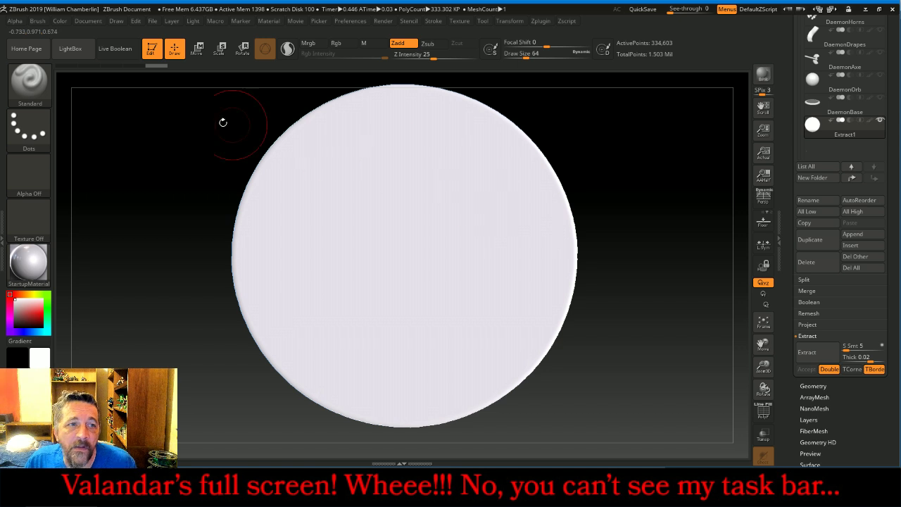
# Choose the SliceCurve brush and cut five straight slices at different angles across the extracted disc.
pyautogui.click(25, 82)
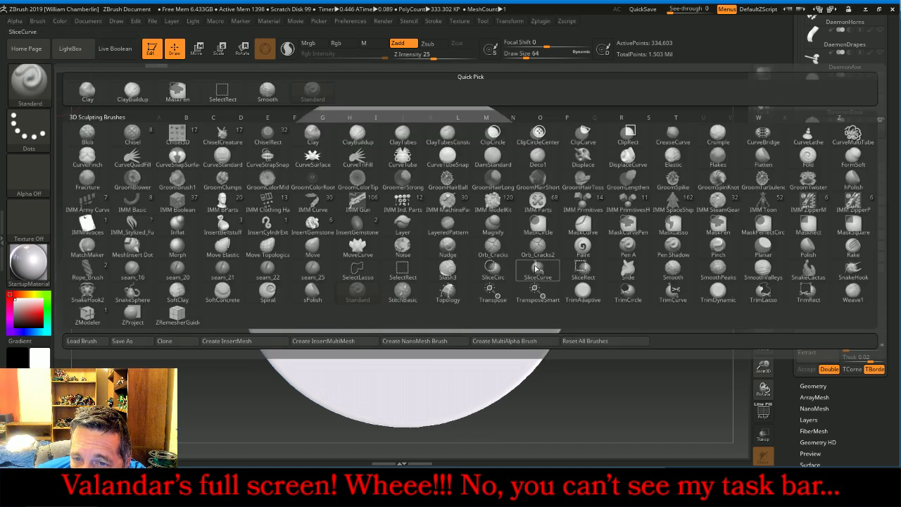
pyautogui.moveTo(537, 269)
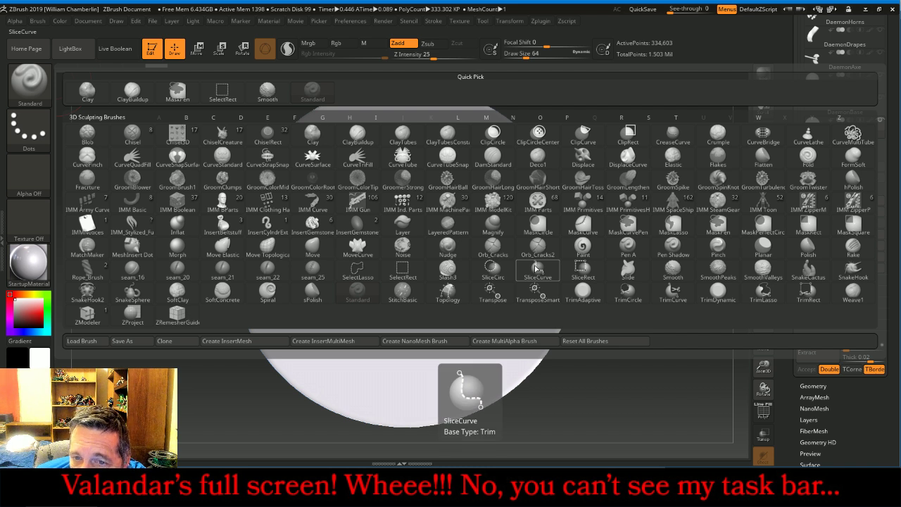
pyautogui.click(537, 268)
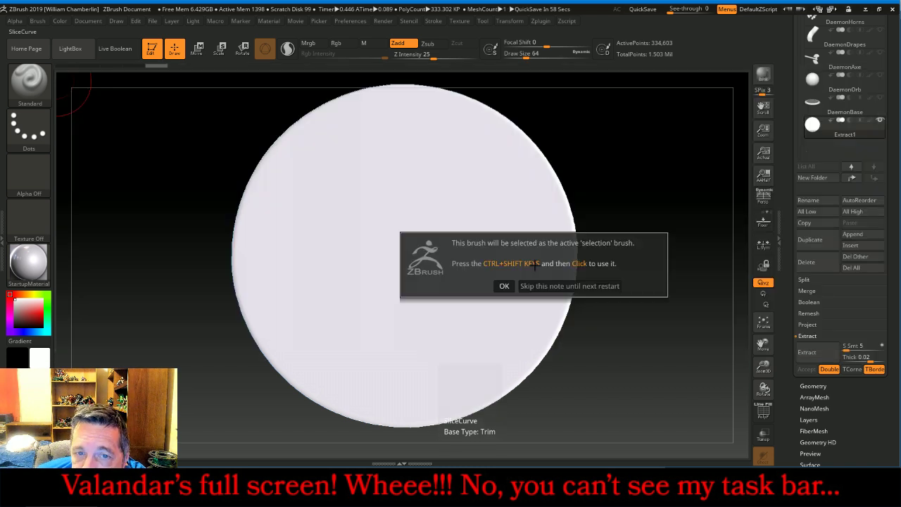
pyautogui.click(502, 285)
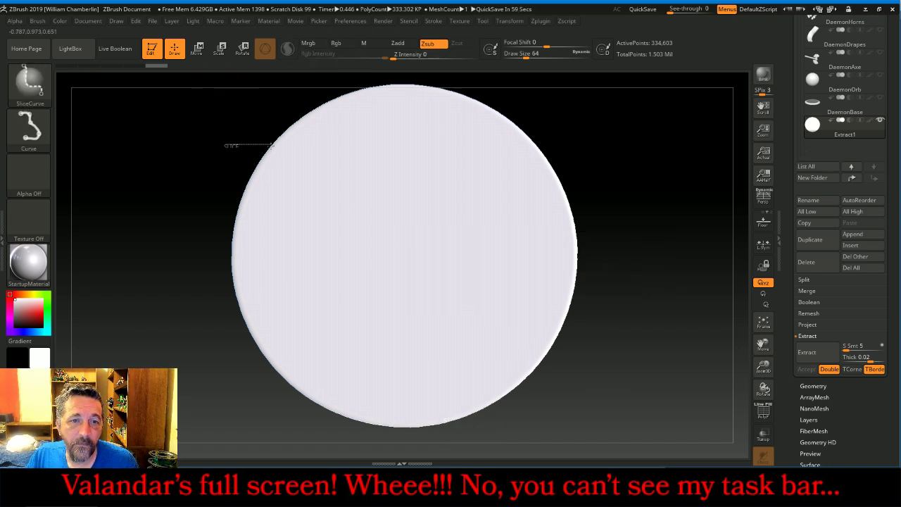
pyautogui.keyDown('ctrl'); pyautogui.keyDown('shift'); pyautogui.moveTo(271, 145); pyautogui.dragTo(537, 395); pyautogui.keyUp('shift'); pyautogui.keyUp('ctrl')
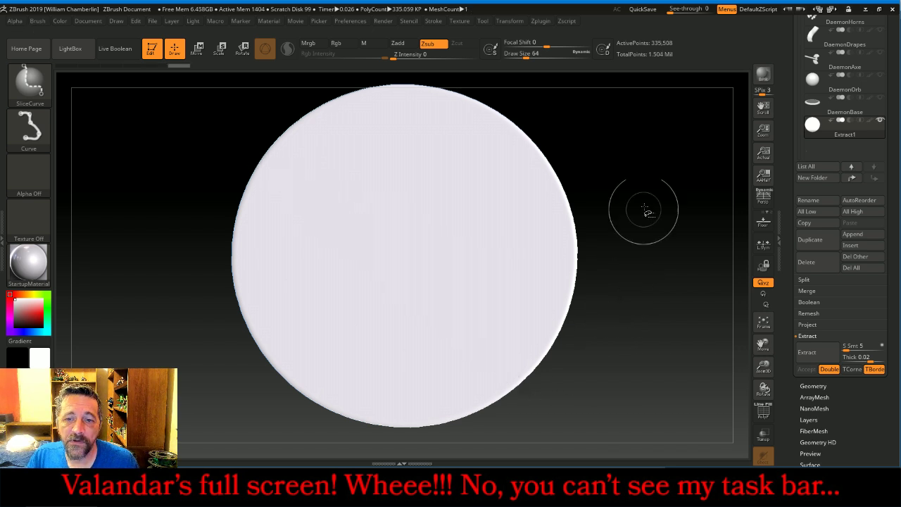
pyautogui.keyDown('ctrl'); pyautogui.keyDown('shift'); pyautogui.moveTo(648, 200); pyautogui.dragTo(169, 430); pyautogui.keyUp('shift'); pyautogui.keyUp('ctrl')
pyautogui.keyDown('ctrl'); pyautogui.keyDown('shift'); pyautogui.moveTo(184, 184); pyautogui.dragTo(703, 425); pyautogui.keyUp('shift'); pyautogui.keyUp('ctrl')
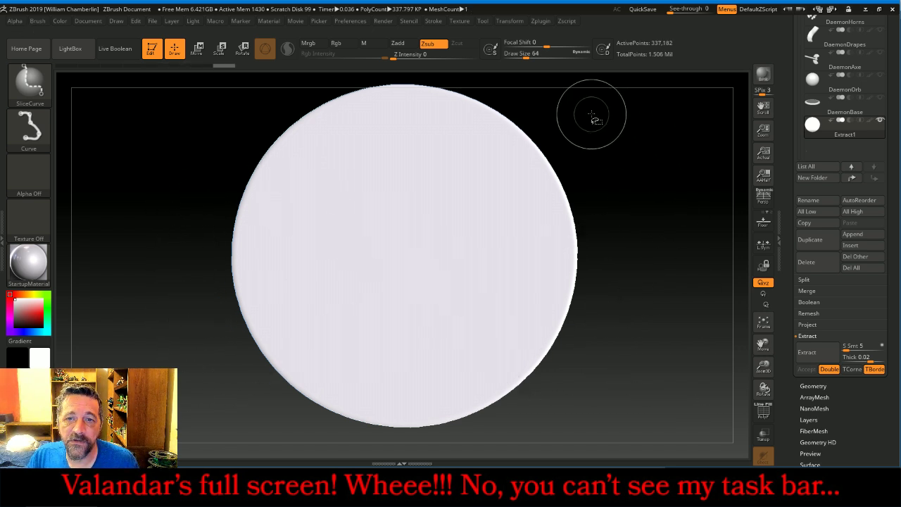
pyautogui.keyDown('ctrl'); pyautogui.keyDown('shift'); pyautogui.moveTo(593, 115); pyautogui.dragTo(171, 121); pyautogui.keyUp('shift'); pyautogui.keyUp('ctrl')
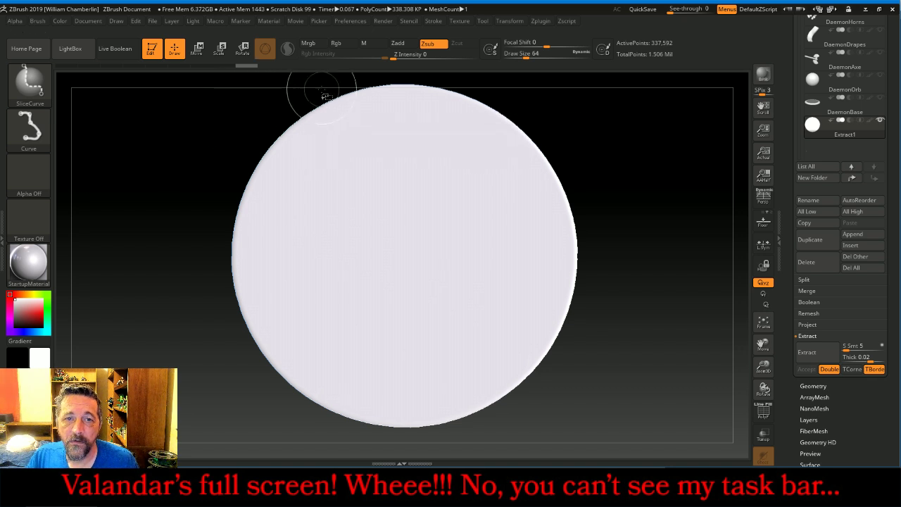
pyautogui.moveTo(322, 92)
pyautogui.keyDown('ctrl'); pyautogui.keyDown('shift'); pyautogui.mouseDown()
pyautogui.moveTo(486, 398)
pyautogui.moveTo(544, 463)
pyautogui.moveTo(530, 436)
pyautogui.mouseUp(); pyautogui.keyUp('shift'); pyautogui.keyUp('ctrl')
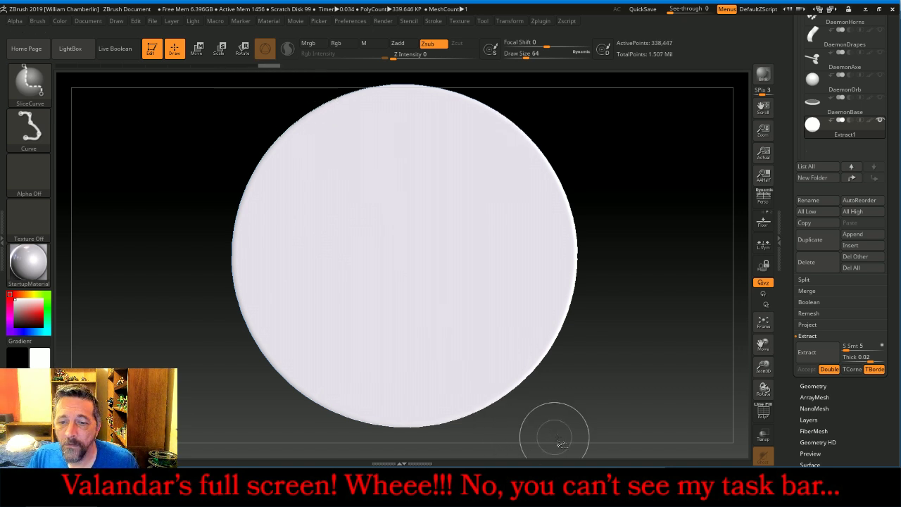
# Display the disc's polygroups and cut four more straight slices to break up its larger pieces.
pyautogui.click(765, 413)
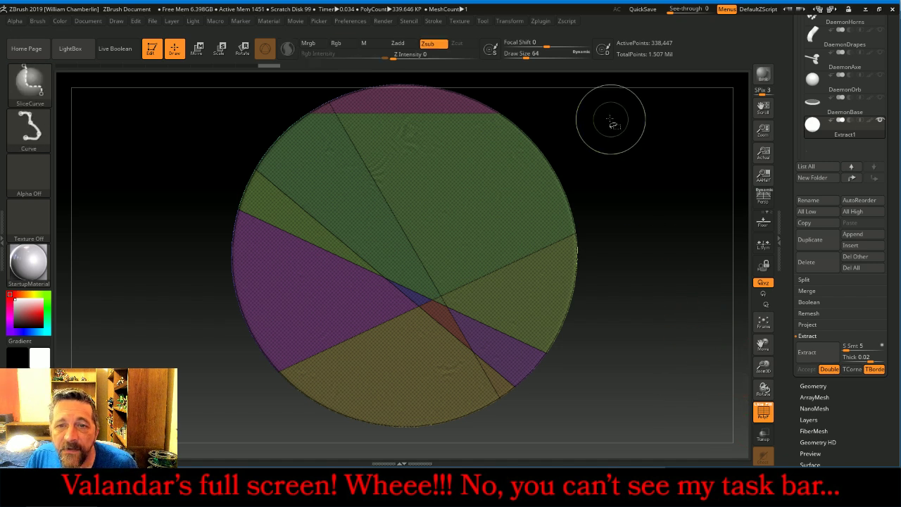
pyautogui.keyDown('ctrl'); pyautogui.keyDown('shift'); pyautogui.moveTo(541, 94); pyautogui.dragTo(483, 424); pyautogui.keyUp('shift'); pyautogui.keyUp('ctrl')
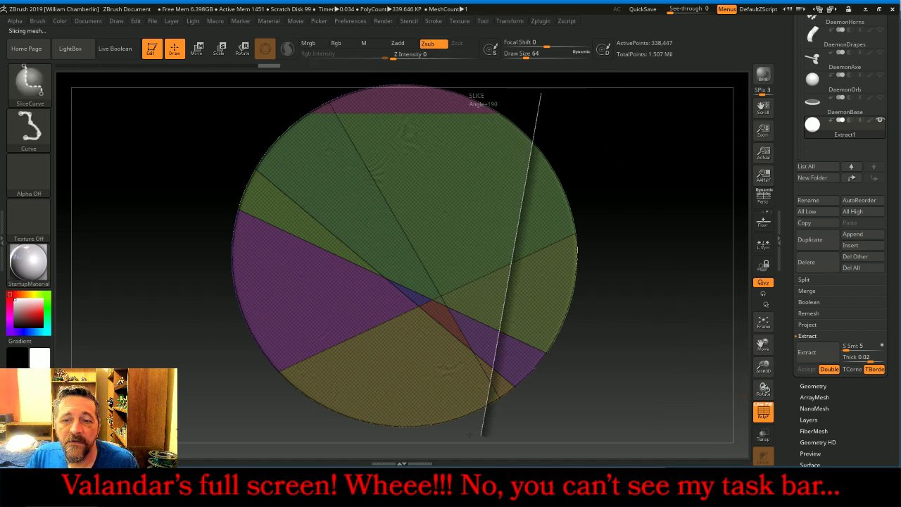
pyautogui.keyDown('ctrl'); pyautogui.keyDown('shift'); pyautogui.moveTo(391, 441); pyautogui.dragTo(223, 200); pyautogui.keyUp('shift'); pyautogui.keyUp('ctrl')
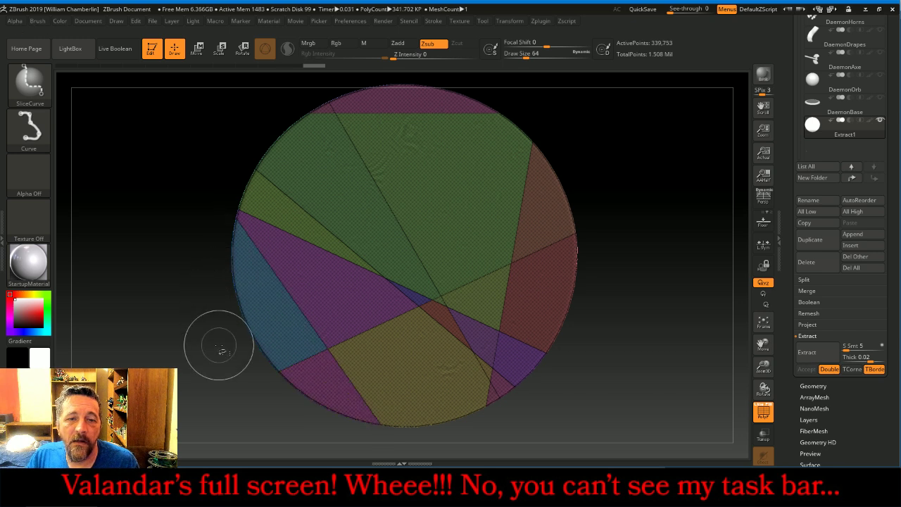
pyautogui.keyDown('ctrl'); pyautogui.keyDown('shift'); pyautogui.moveTo(222, 357); pyautogui.dragTo(421, 73); pyautogui.keyUp('shift'); pyautogui.keyUp('ctrl')
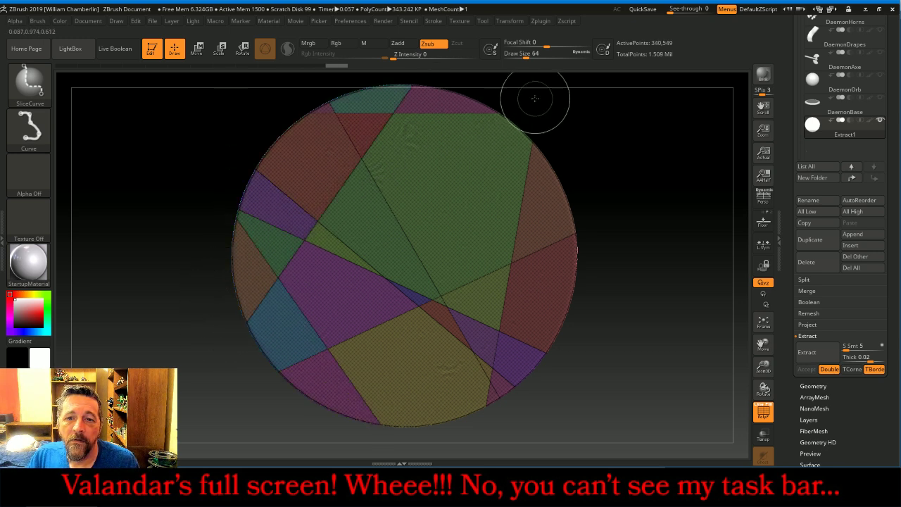
pyautogui.moveTo(536, 98)
pyautogui.keyDown('ctrl'); pyautogui.keyDown('shift'); pyautogui.mouseDown()
pyautogui.moveTo(430, 247)
pyautogui.moveTo(325, 348)
pyautogui.moveTo(290, 399)
pyautogui.mouseUp(); pyautogui.keyUp('shift'); pyautogui.keyUp('ctrl')
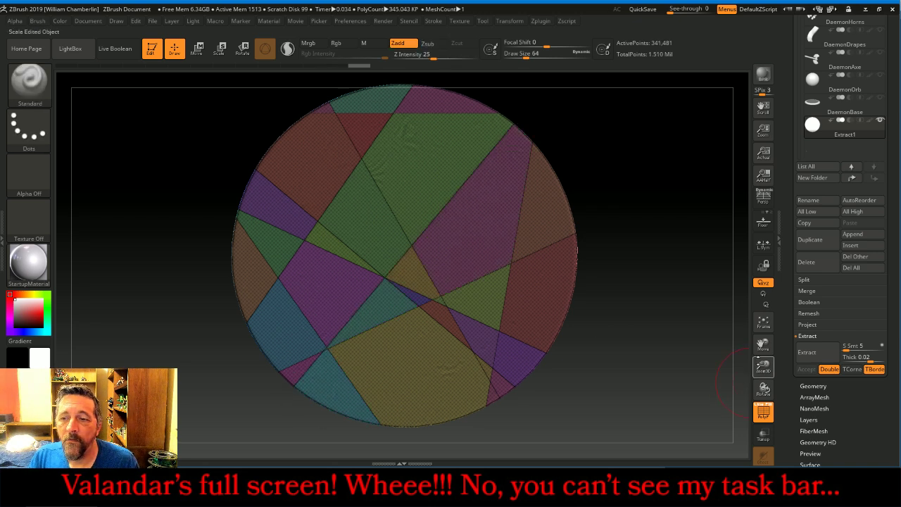
# Cut another four straight slices across the disc: one diagonal, one along its lower edge and two near-vertical ones.
pyautogui.moveTo(762, 343); pyautogui.dragTo(763, 411)
pyautogui.keyDown('ctrl'); pyautogui.keyDown('shift'); pyautogui.moveTo(347, 140); pyautogui.dragTo(558, 386); pyautogui.keyUp('shift'); pyautogui.keyUp('ctrl')
pyautogui.keyDown('ctrl'); pyautogui.keyDown('shift'); pyautogui.moveTo(595, 427); pyautogui.dragTo(597, 426); pyautogui.keyUp('shift'); pyautogui.keyUp('ctrl')
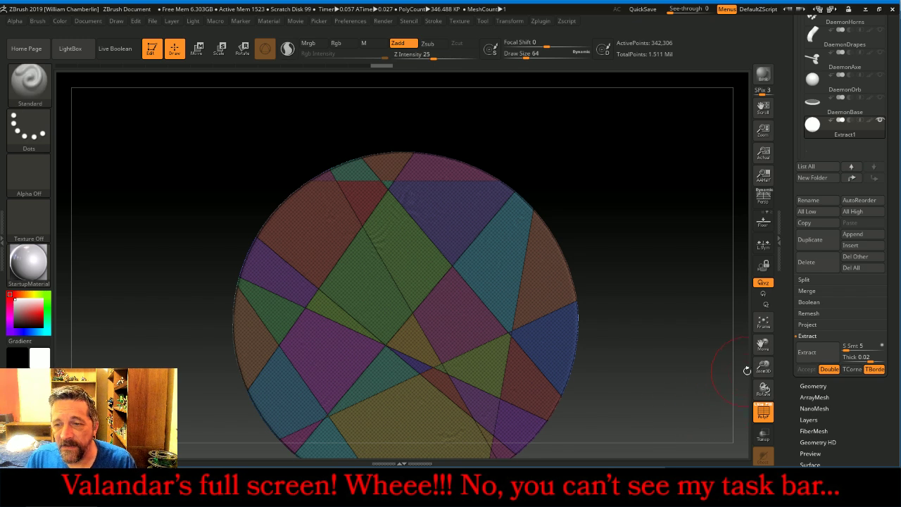
pyautogui.moveTo(764, 344); pyautogui.dragTo(764, 274)
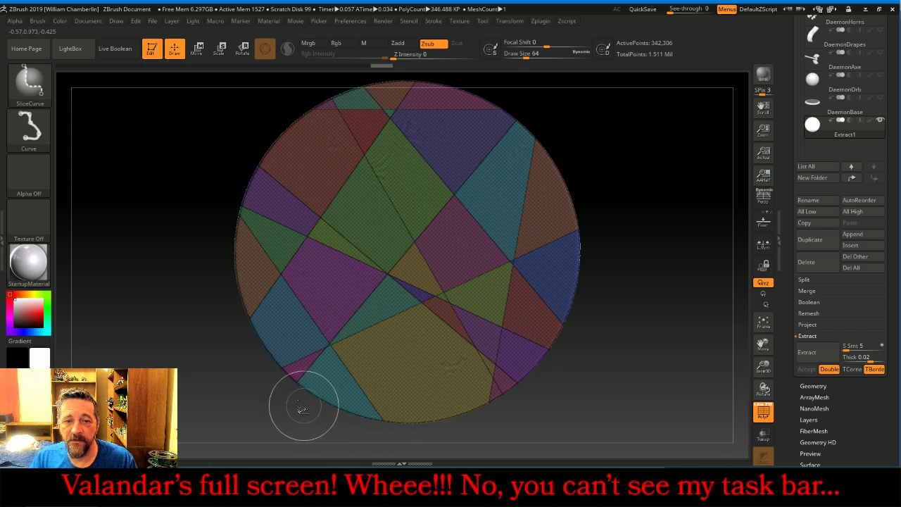
pyautogui.keyDown('ctrl'); pyautogui.keyDown('shift'); pyautogui.moveTo(261, 388); pyautogui.dragTo(623, 419); pyautogui.keyUp('shift'); pyautogui.keyUp('ctrl')
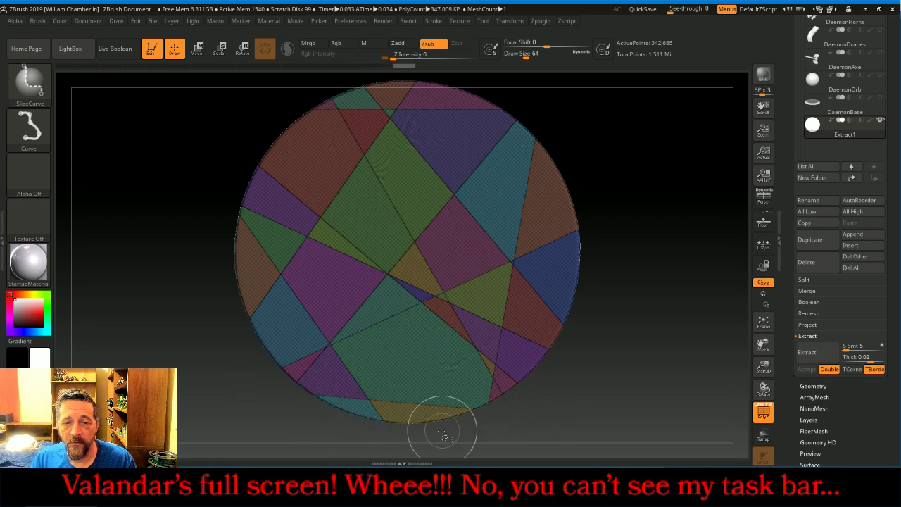
pyautogui.keyDown('ctrl'); pyautogui.keyDown('shift'); pyautogui.moveTo(412, 433); pyautogui.dragTo(439, 73); pyautogui.keyUp('shift'); pyautogui.keyUp('ctrl')
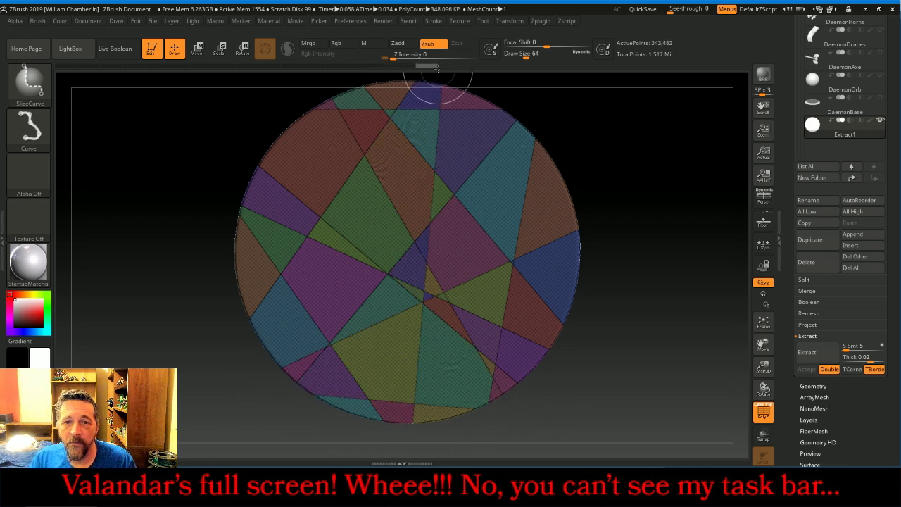
pyautogui.keyDown('ctrl'); pyautogui.keyDown('shift'); pyautogui.moveTo(286, 113); pyautogui.dragTo(336, 378); pyautogui.keyUp('shift'); pyautogui.keyUp('ctrl')
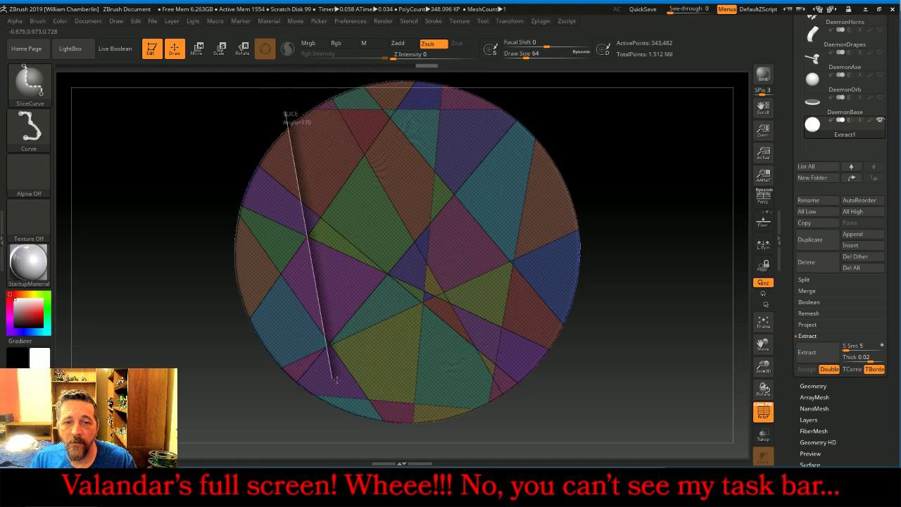
pyautogui.keyDown('ctrl'); pyautogui.keyDown('shift'); pyautogui.moveTo(352, 423); pyautogui.dragTo(352, 422); pyautogui.keyUp('shift'); pyautogui.keyUp('ctrl')
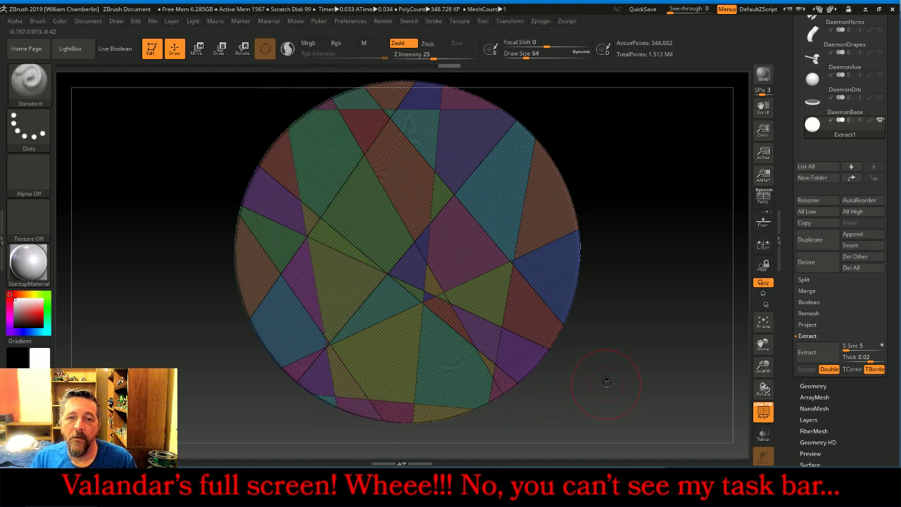
# Try Panel Loops on the sliced disc's polygroups with a thickness of 0.1, inspect the panels and undo them.
pyautogui.moveTo(605, 380)
pyautogui.mouseDown()
pyautogui.moveTo(610, 336)
pyautogui.moveTo(607, 369)
pyautogui.mouseUp()
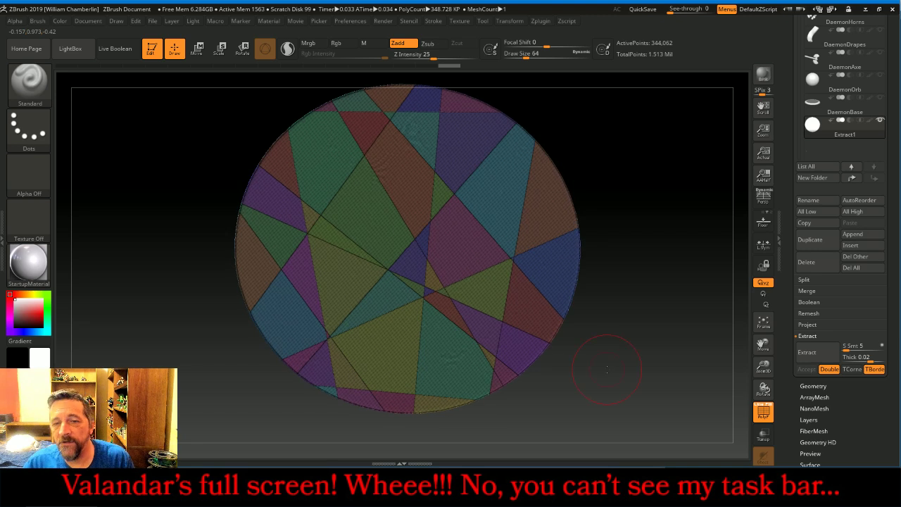
pyautogui.click(813, 386)
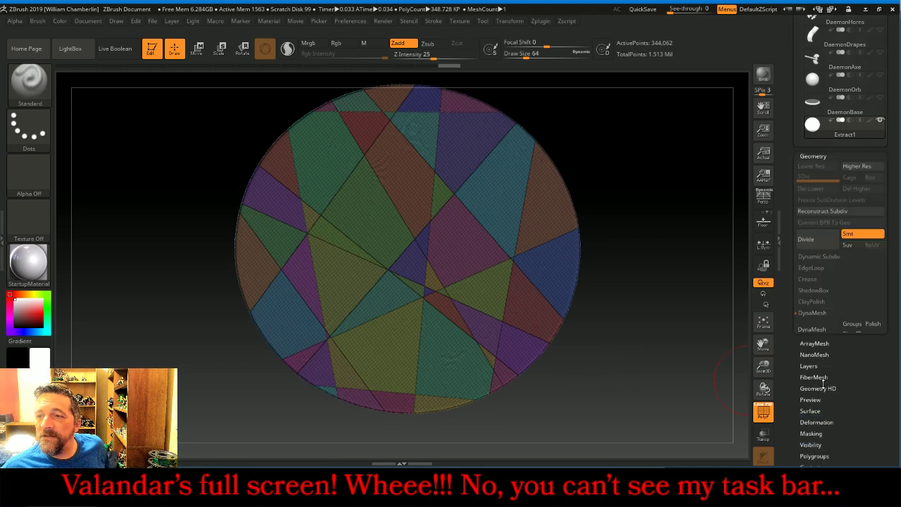
pyautogui.click(812, 88)
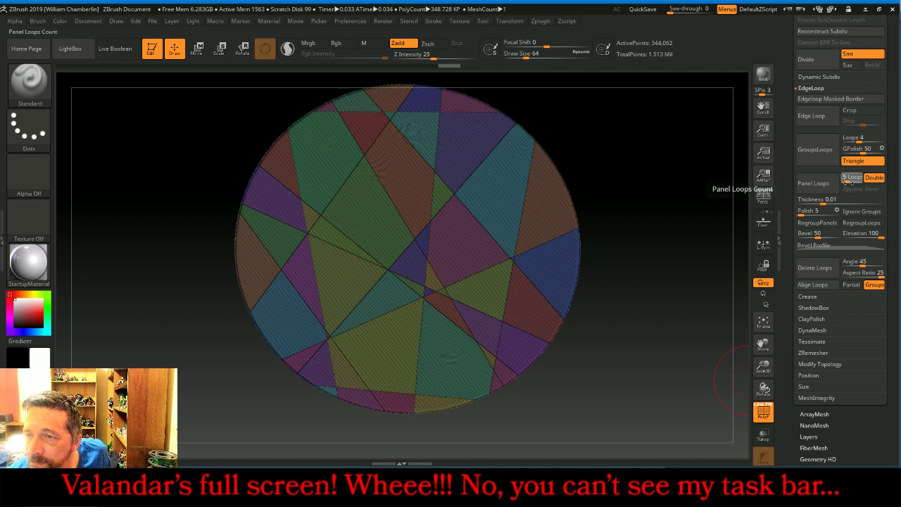
pyautogui.click(823, 200)
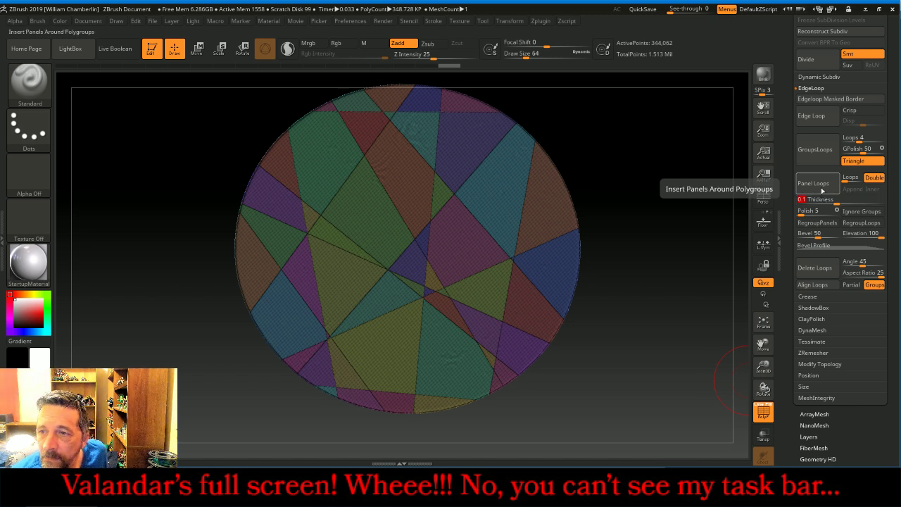
pyautogui.click(822, 190)
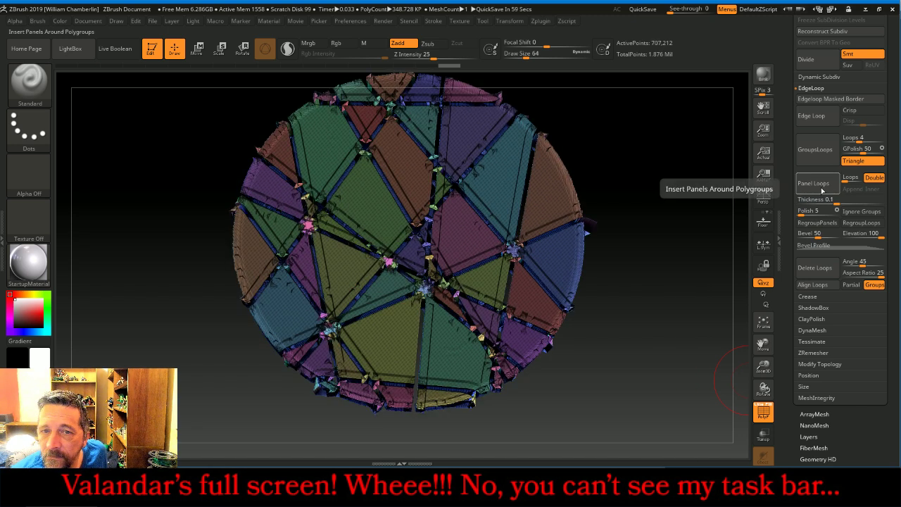
pyautogui.moveTo(718, 255); pyautogui.dragTo(690, 248)
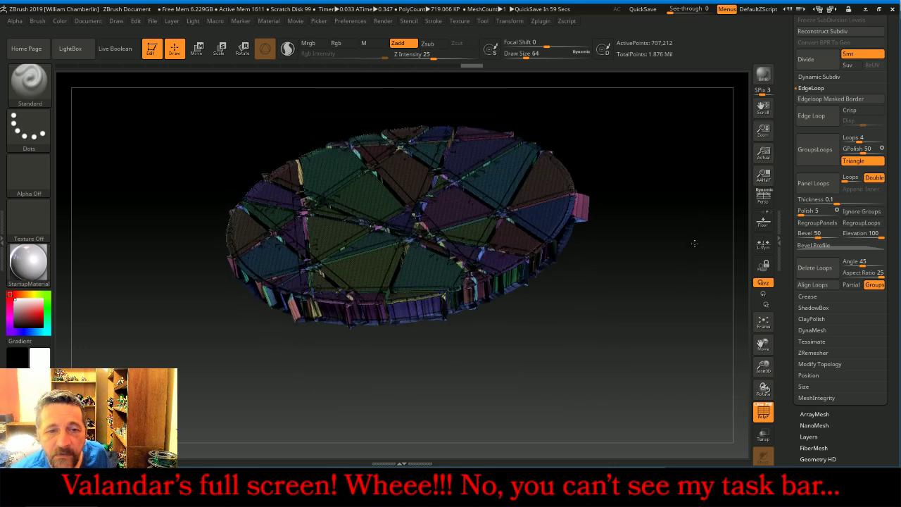
pyautogui.hotkey('ctrl', 'z')
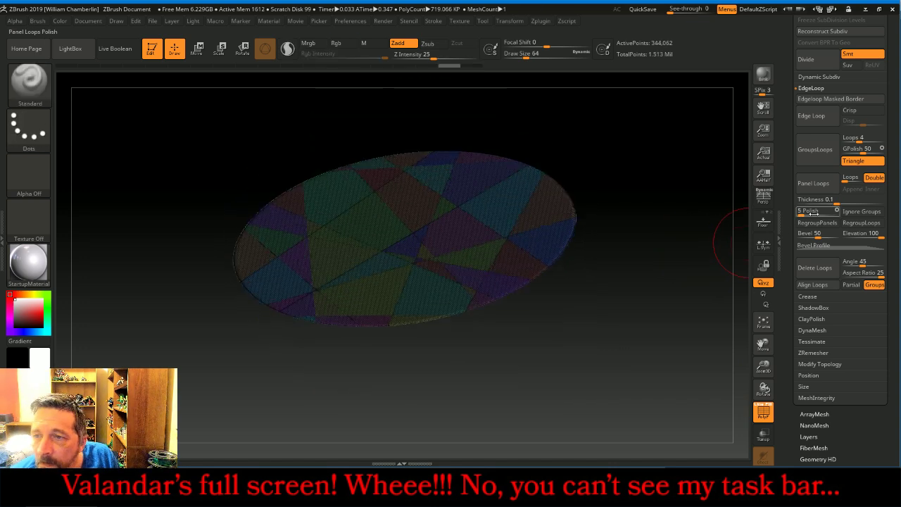
# Set the Panel Loops thickness to 0.01 and its polish to 10.
pyautogui.click(821, 200)
pyautogui.write('0')
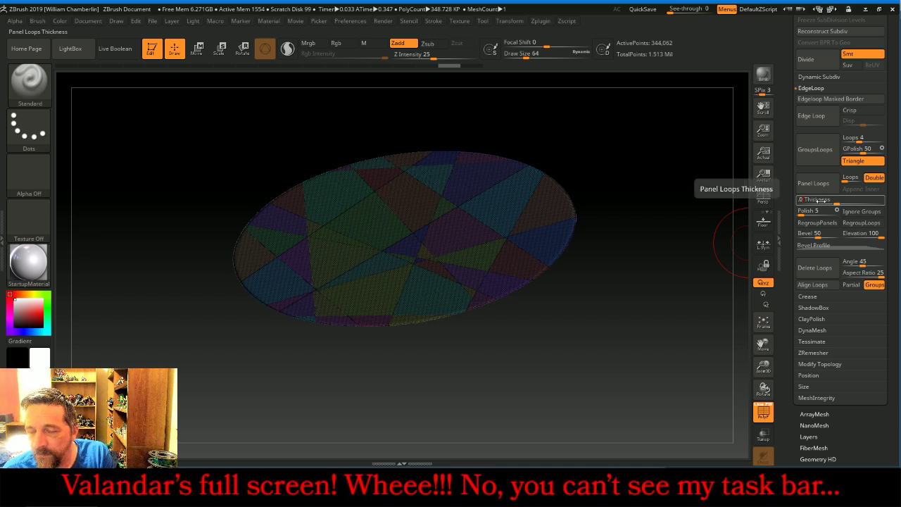
pyautogui.write('.01')
pyautogui.press('Return')
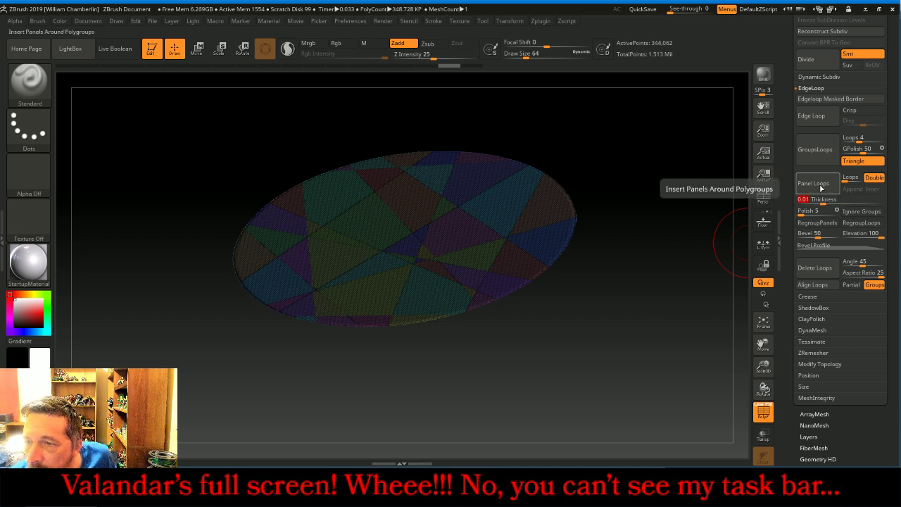
pyautogui.click(810, 211)
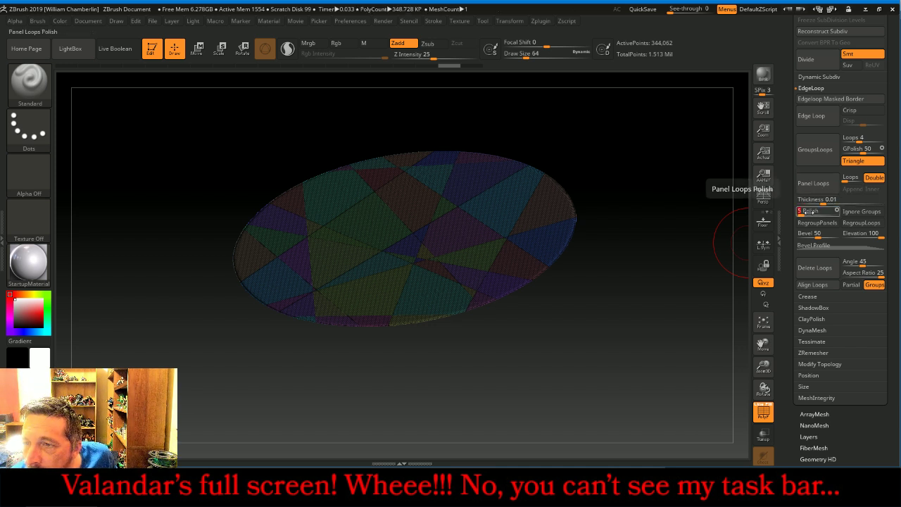
pyautogui.write('1')
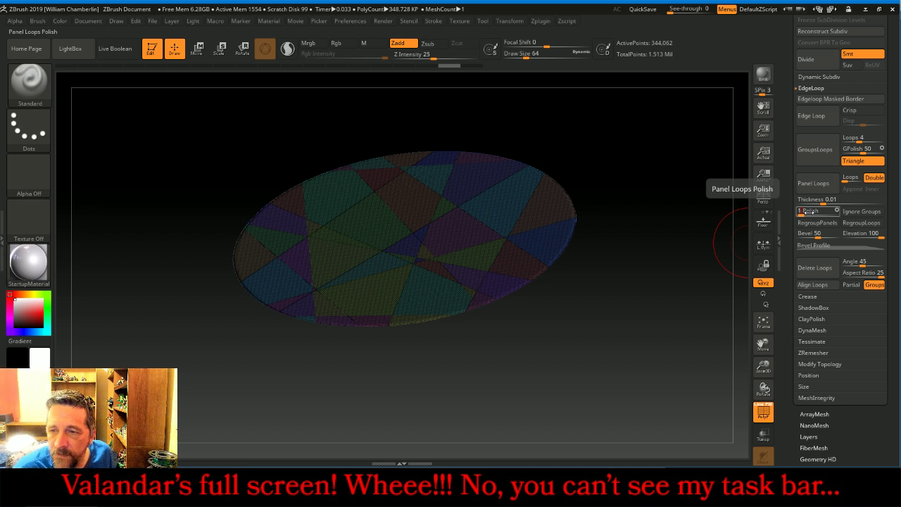
pyautogui.write('0')
pyautogui.press('Return')
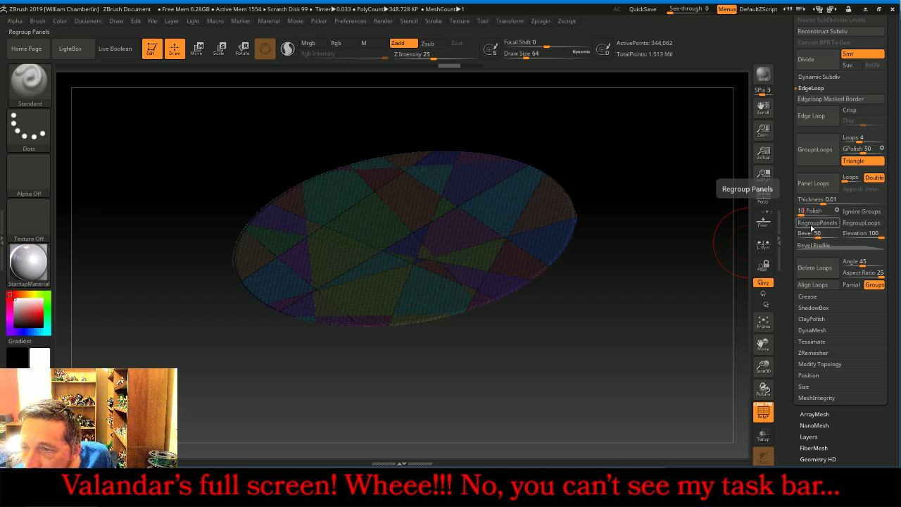
# Set the Panel Loops bevel to 100 and insert panels around the disc's polygroups.
pyautogui.click(812, 233)
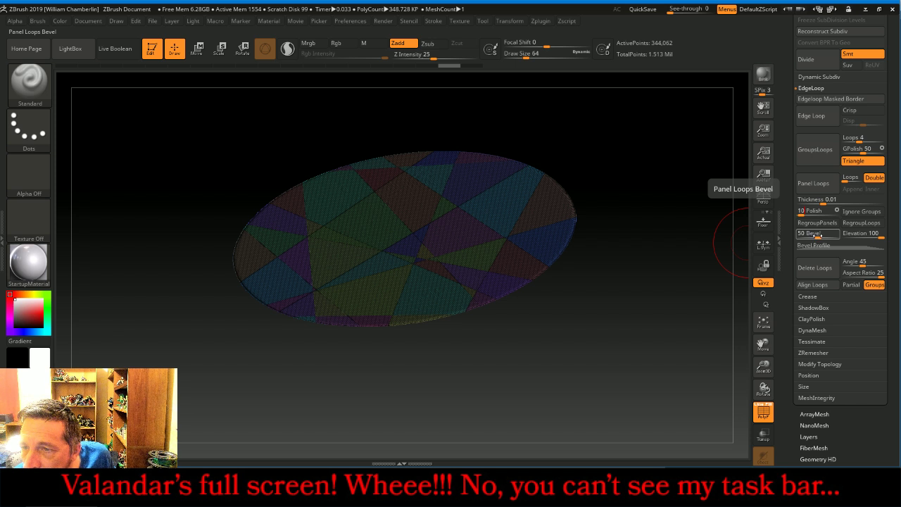
pyautogui.write('100')
pyautogui.press('Return')
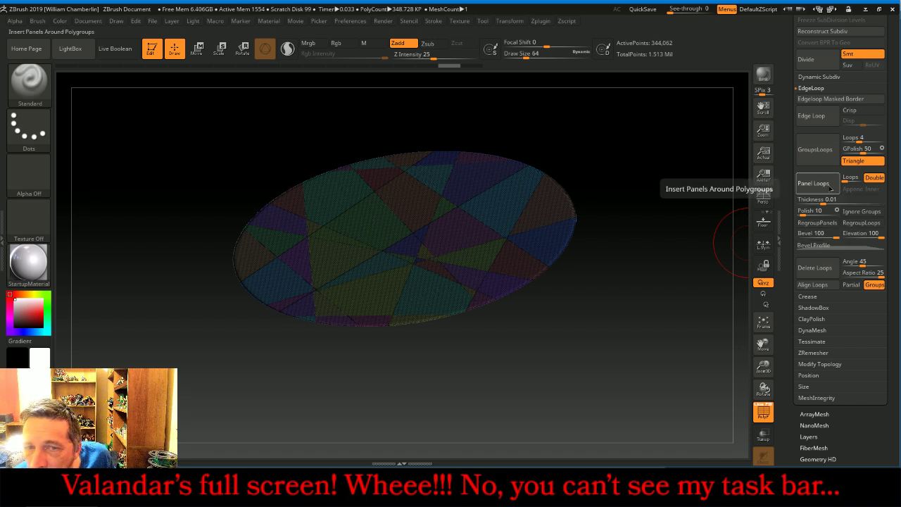
pyautogui.click(831, 188)
pyautogui.moveTo(647, 230); pyautogui.dragTo(702, 266)
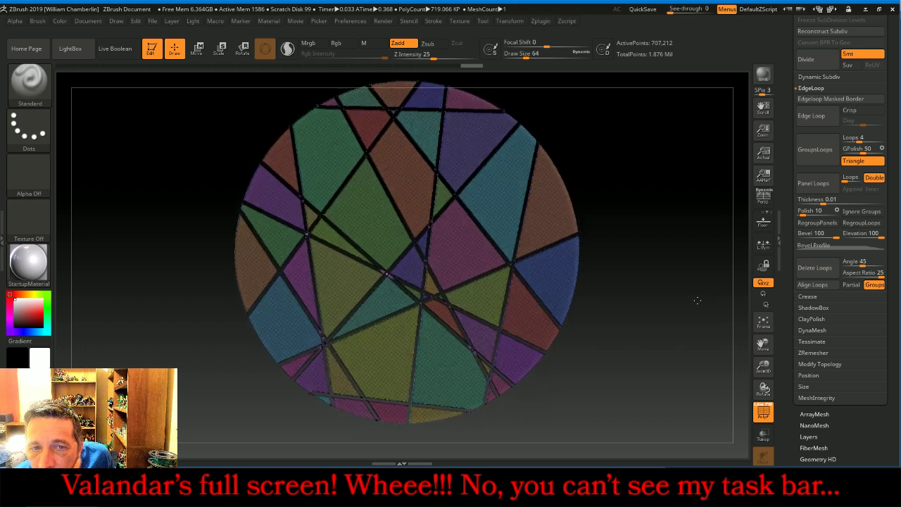
pyautogui.moveTo(697, 300); pyautogui.dragTo(772, 373)
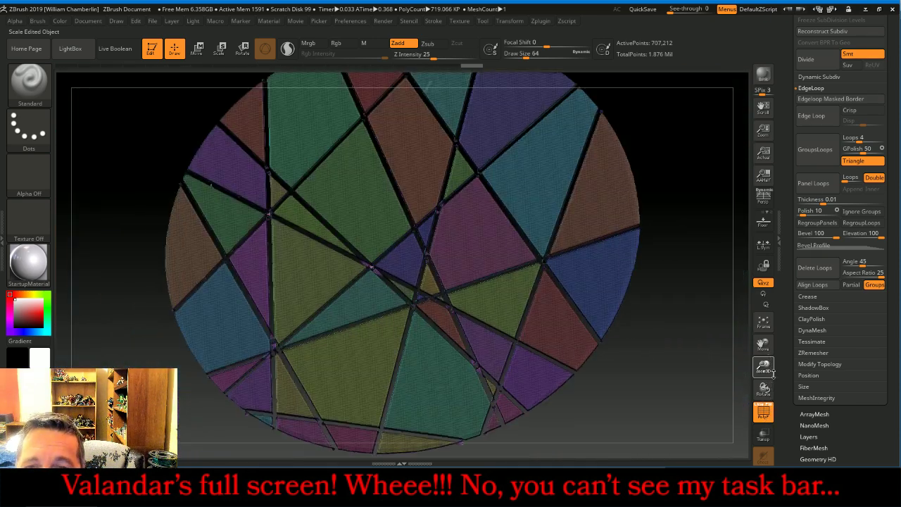
# Turn off the polygroup display and apply the Polish deformation to the panels twice at 100.
pyautogui.click(764, 411)
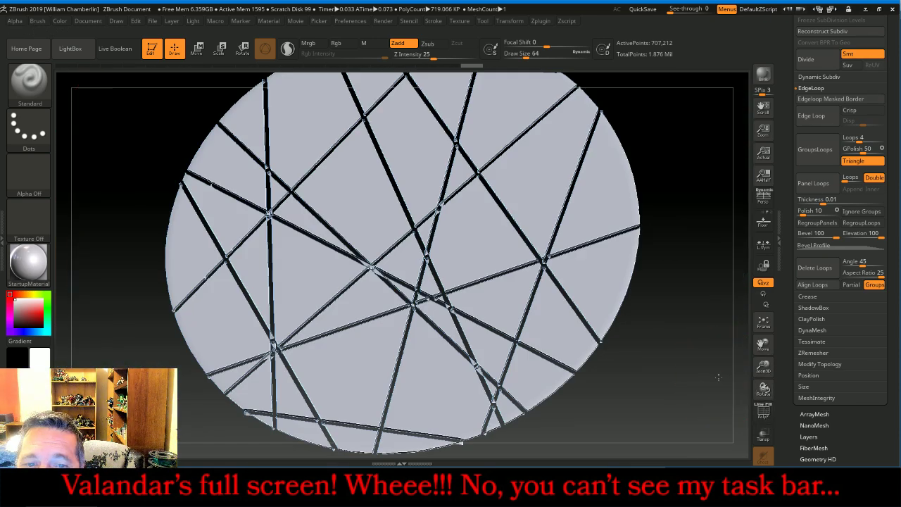
pyautogui.moveTo(718, 377); pyautogui.dragTo(722, 352)
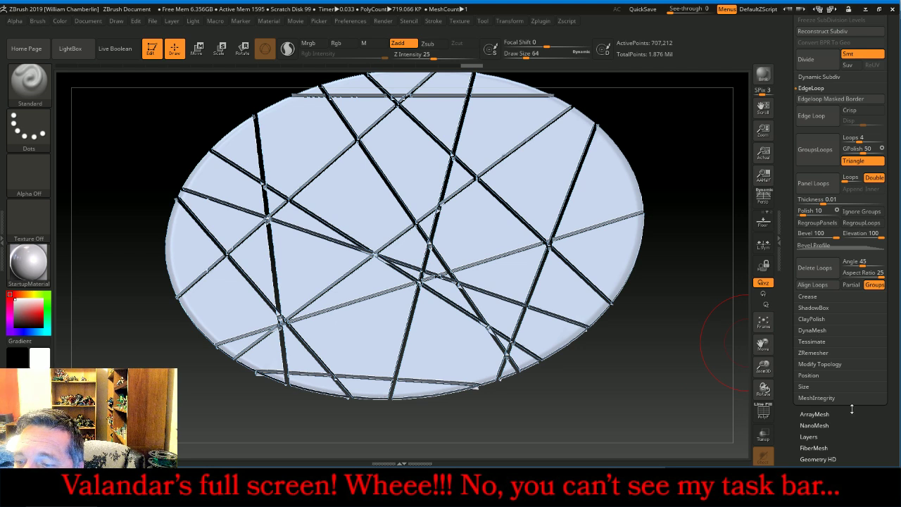
pyautogui.scroll(-5, 852, 408)
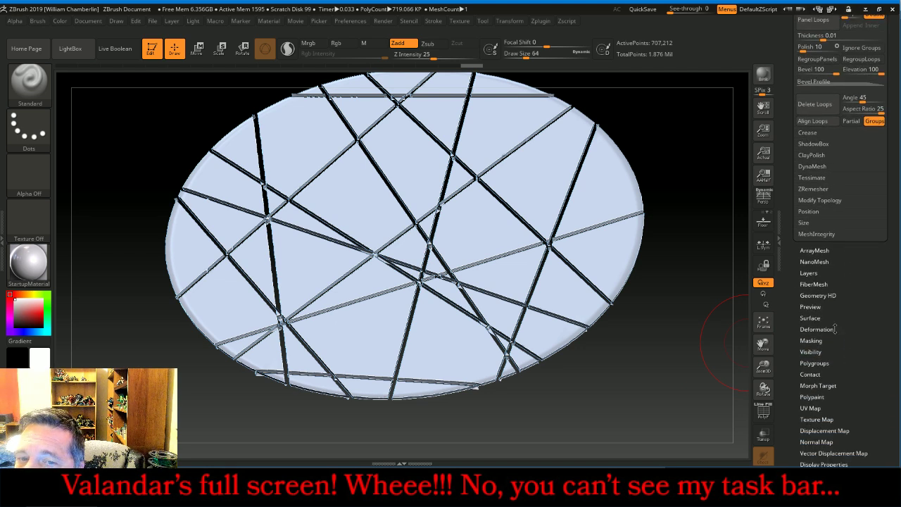
pyautogui.click(835, 329)
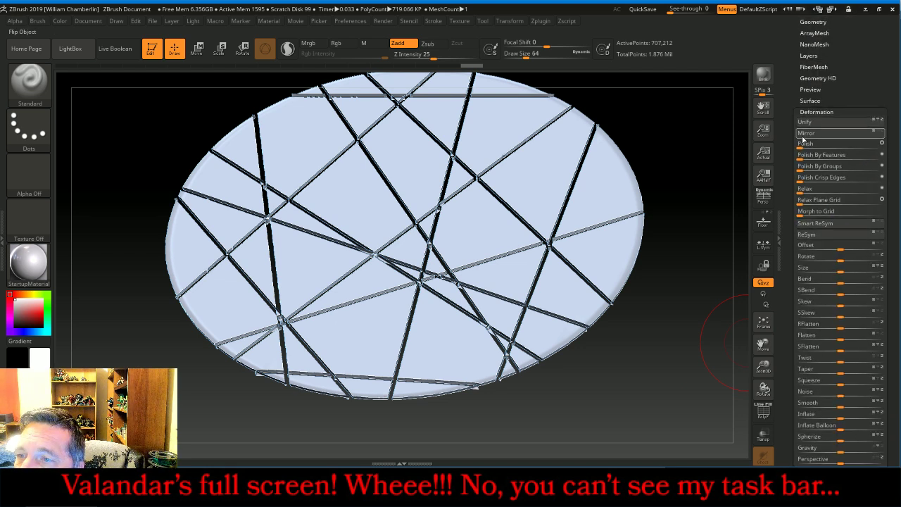
pyautogui.moveTo(803, 143); pyautogui.dragTo(898, 151)
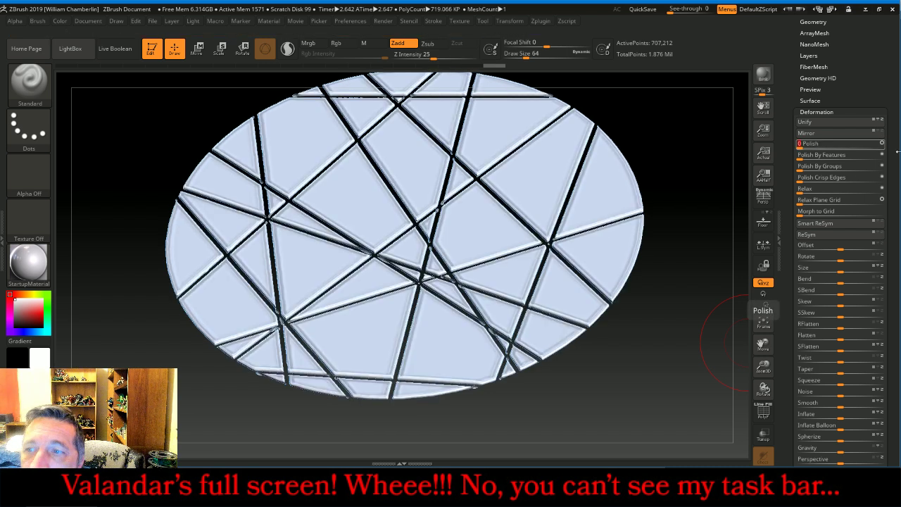
pyautogui.write('100')
pyautogui.press('Return')
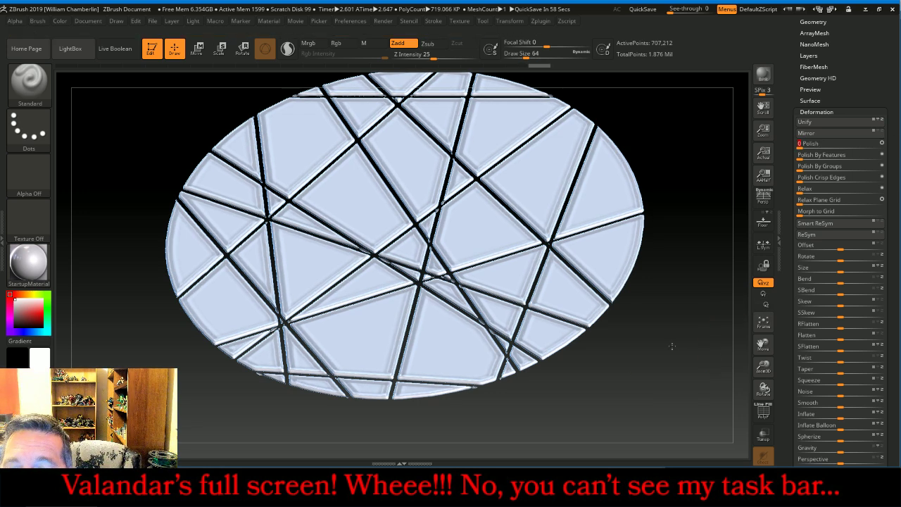
# Thicken the slab panels by applying the Size deformation twice at 100 along the Y axis only.
pyautogui.moveTo(675, 346); pyautogui.dragTo(677, 313)
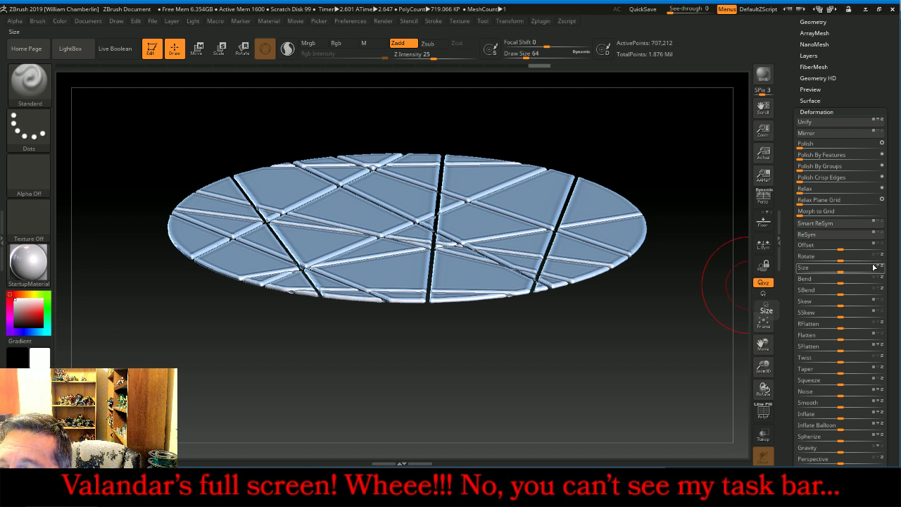
pyautogui.moveTo(841, 270); pyautogui.dragTo(891, 274)
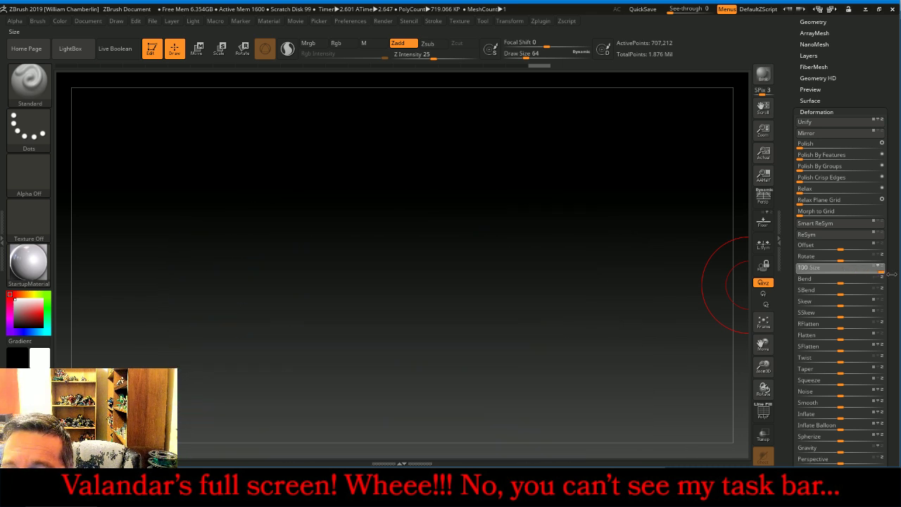
pyautogui.click(772, 327)
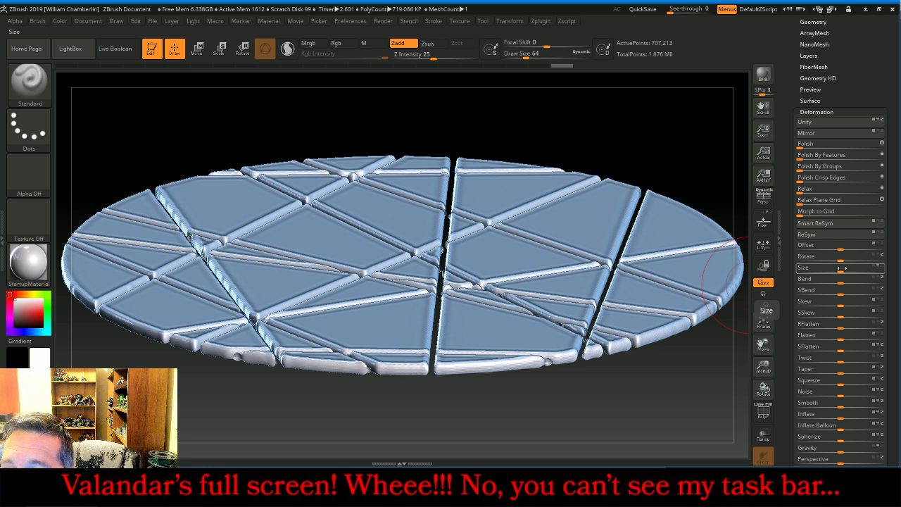
pyautogui.moveTo(842, 271); pyautogui.dragTo(894, 278)
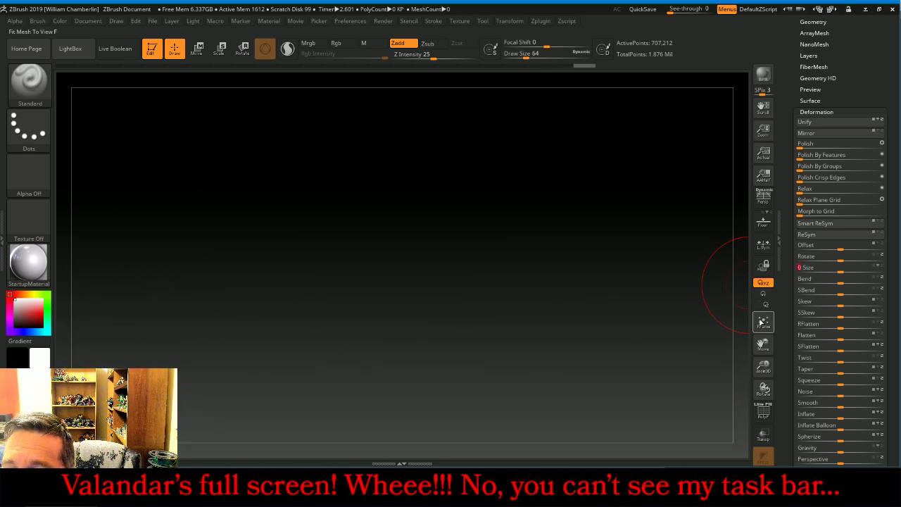
pyautogui.click(762, 321)
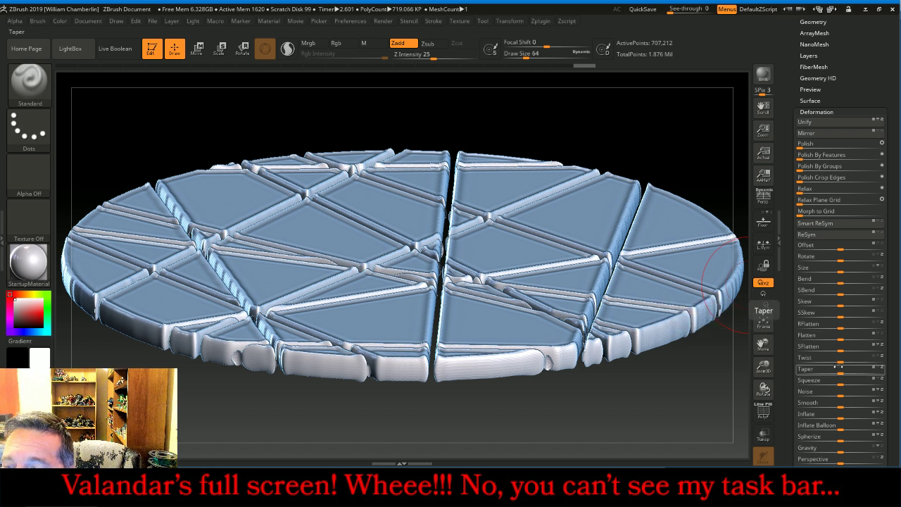
# Smooth the thickened panels with a full-strength Polish, two full-strength Relax passes and another Polish.
pyautogui.moveTo(803, 149); pyautogui.dragTo(895, 148)
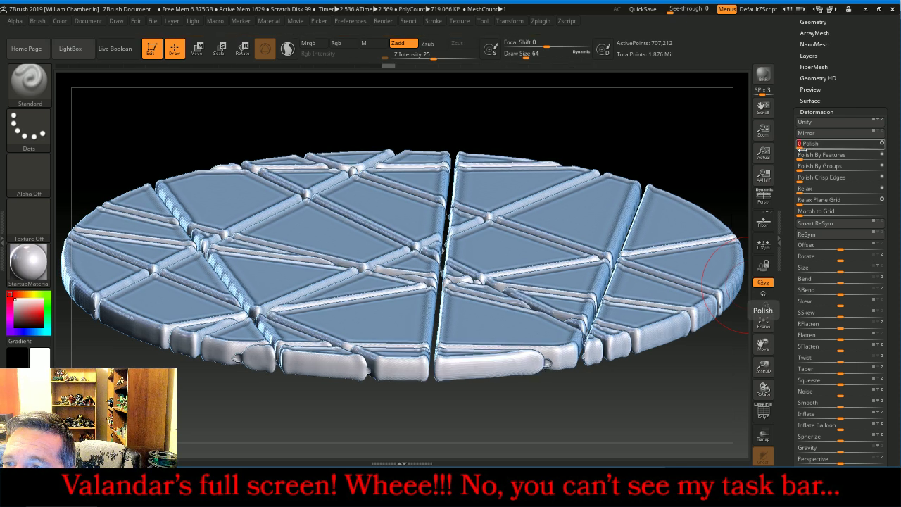
pyautogui.moveTo(802, 190); pyautogui.dragTo(895, 191)
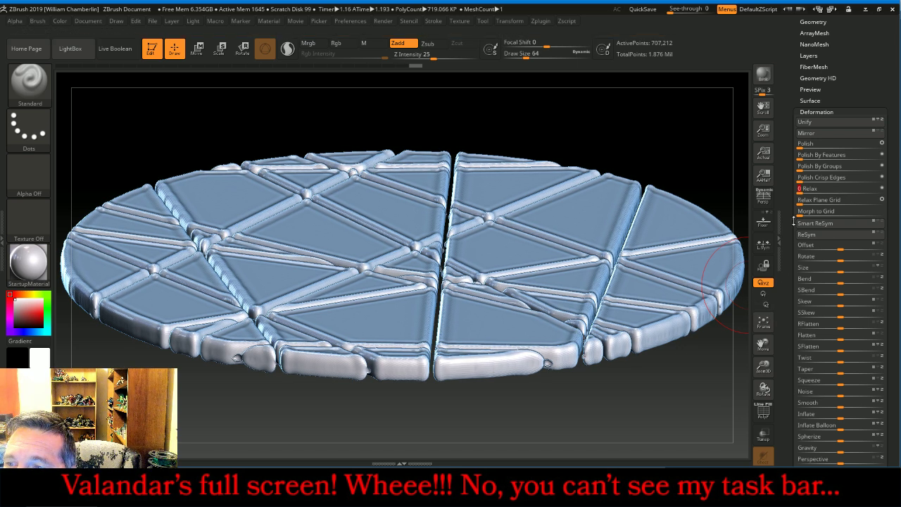
pyautogui.moveTo(803, 188); pyautogui.dragTo(895, 192)
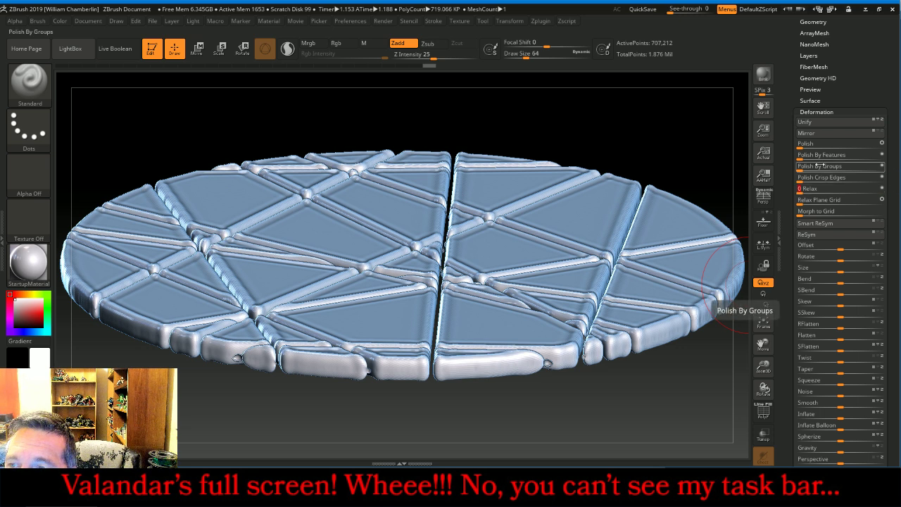
pyautogui.click(807, 144)
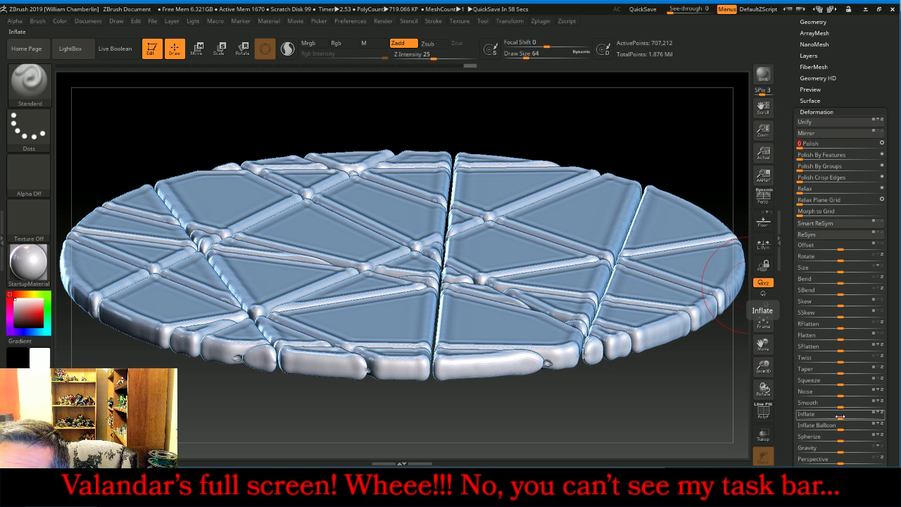
# Widen the gaps between the panels with a slight negative Inflate deformation and polish them at full strength.
pyautogui.moveTo(840, 417); pyautogui.dragTo(836, 416)
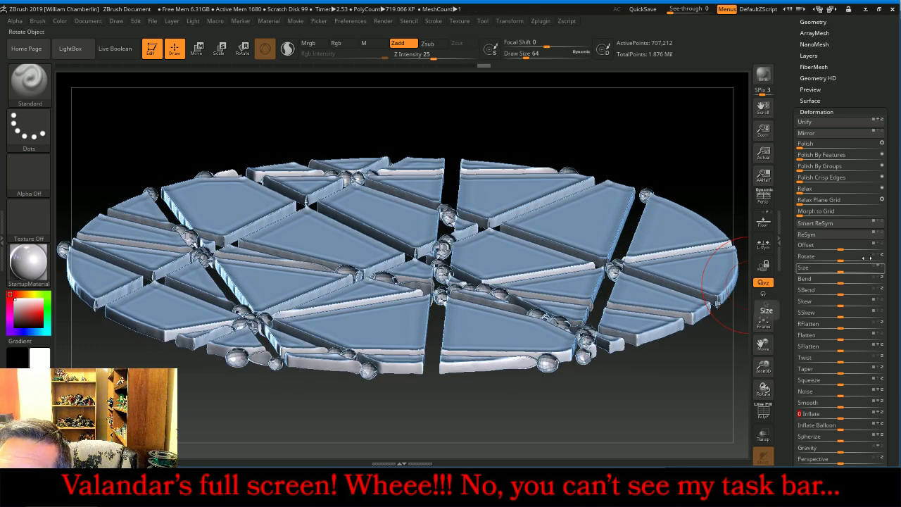
pyautogui.moveTo(799, 146); pyautogui.dragTo(896, 146)
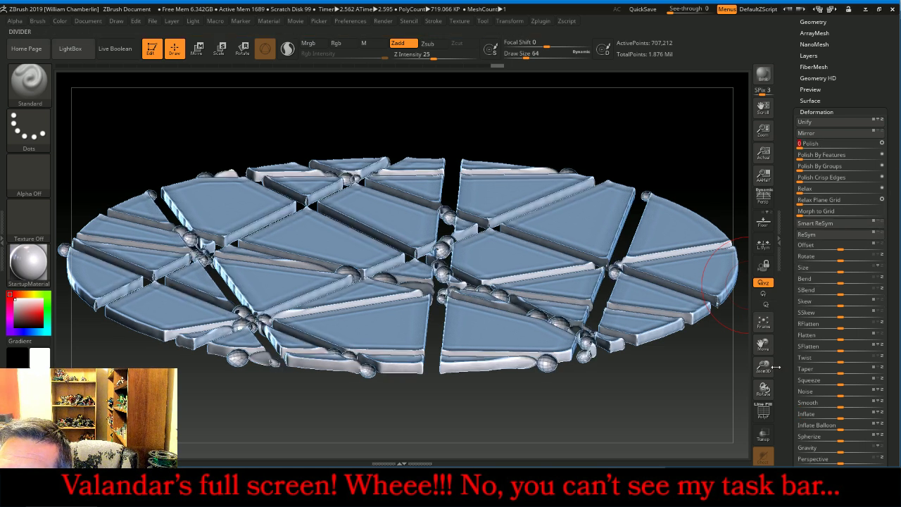
pyautogui.moveTo(772, 367); pyautogui.dragTo(763, 334)
pyautogui.click(764, 326)
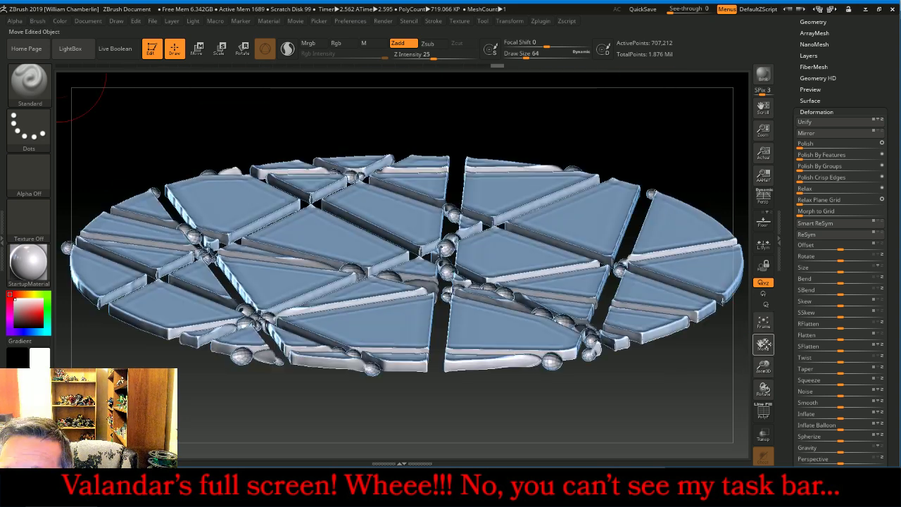
# Set the Draw Size to 932 and the Smooth brush's Focal Shift to -100, and smooth all the slab panels.
pyautogui.moveTo(764, 366); pyautogui.dragTo(739, 292)
pyautogui.moveTo(695, 262); pyautogui.dragTo(688, 298)
pyautogui.moveTo(536, 54); pyautogui.dragTo(585, 47)
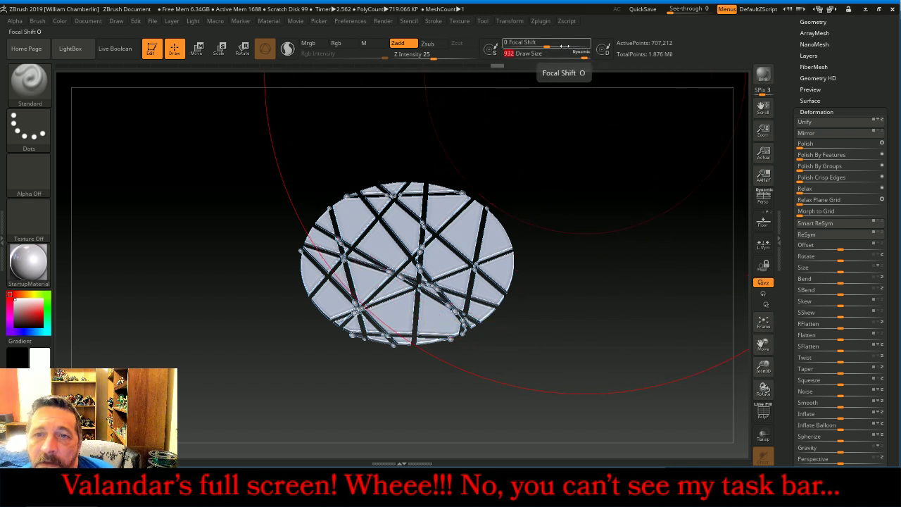
pyautogui.press('shift')
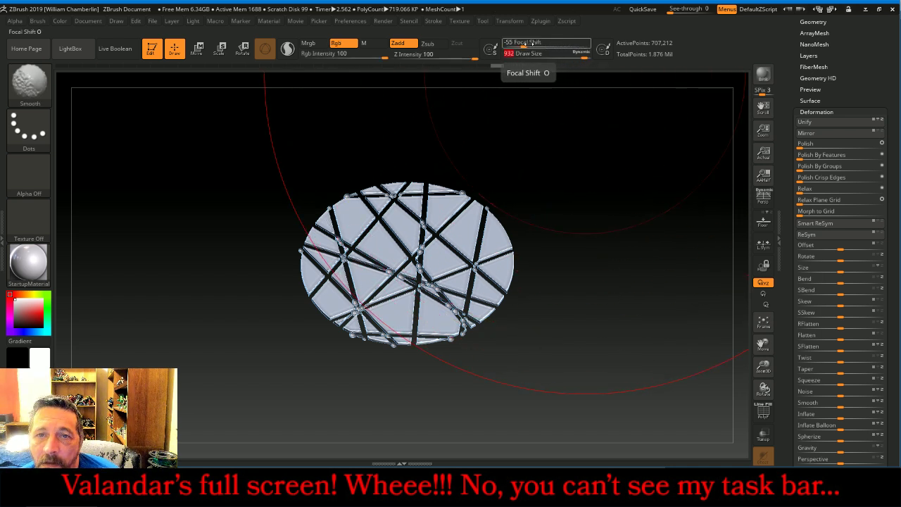
pyautogui.moveTo(543, 44); pyautogui.dragTo(504, 43)
pyautogui.keyDown('shift'); pyautogui.moveTo(399, 247); pyautogui.dragTo(380, 237); pyautogui.keyUp('shift')
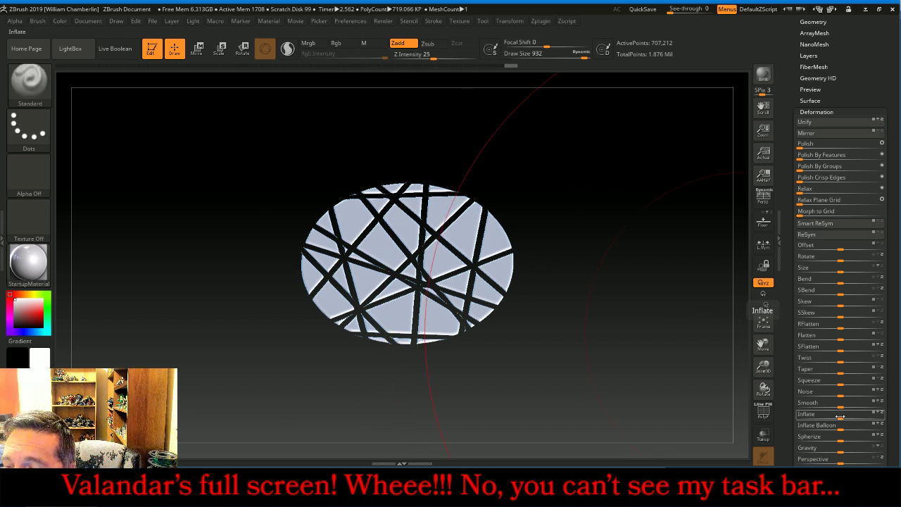
# Inflate the slab panels with a slight positive Inflate deformation and smooth them with large brush strokes.
pyautogui.moveTo(840, 411); pyautogui.dragTo(849, 414)
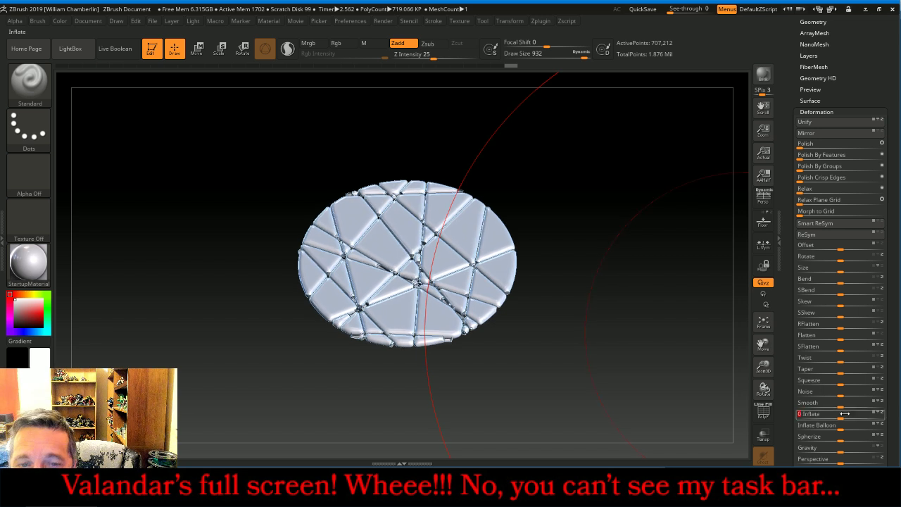
pyautogui.press('shift')
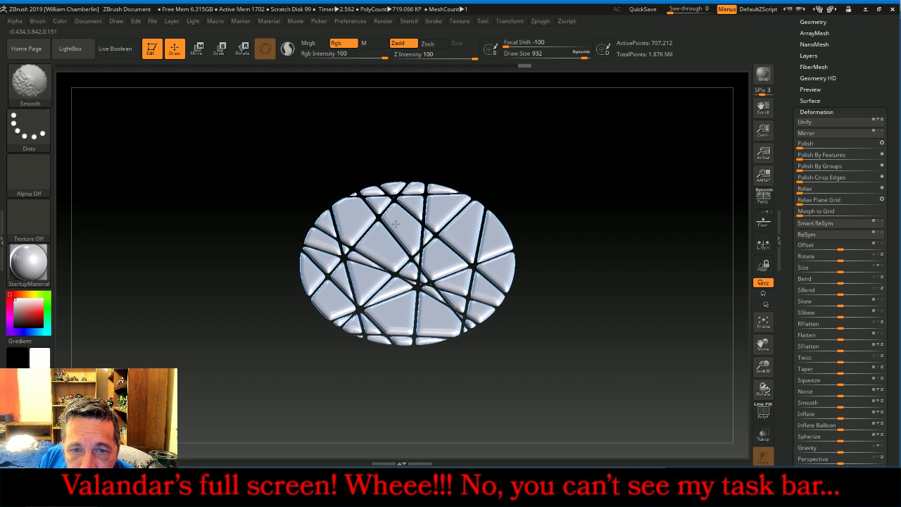
pyautogui.keyDown('shift'); pyautogui.moveTo(343, 302); pyautogui.dragTo(374, 300); pyautogui.keyUp('shift')
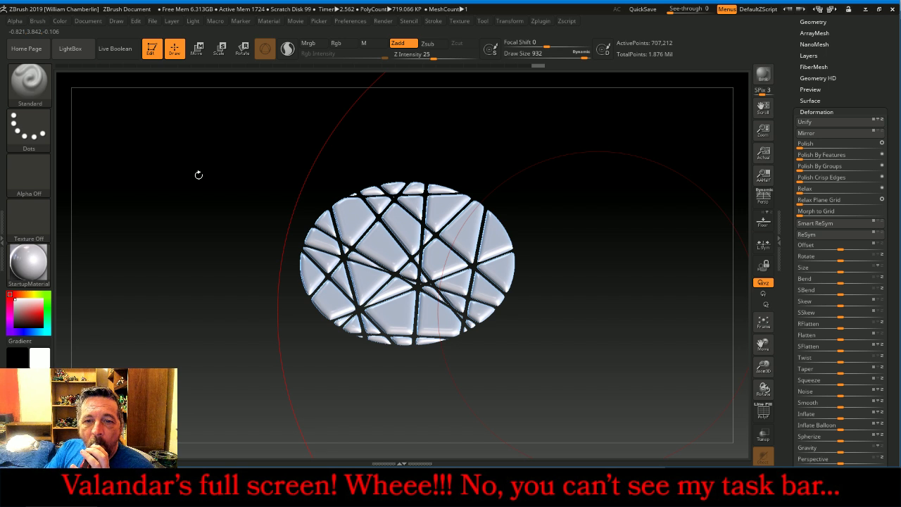
pyautogui.hotkey('ctrl', 'shift', 'z')
pyautogui.hotkey('ctrl', 'shift', 'z')
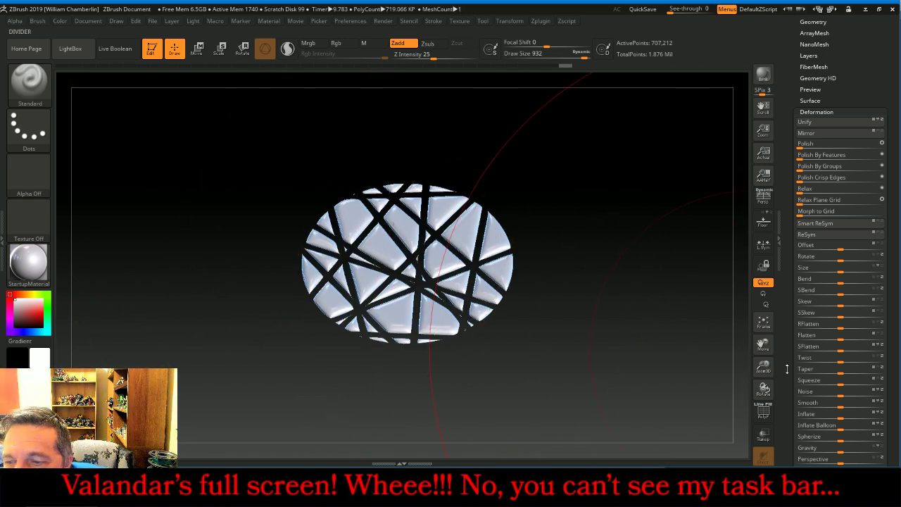
# Repeat the positive Inflate and large-brush smoothing twice to give the slab panels rounder, cushion-like edges.
pyautogui.moveTo(841, 416); pyautogui.dragTo(846, 416)
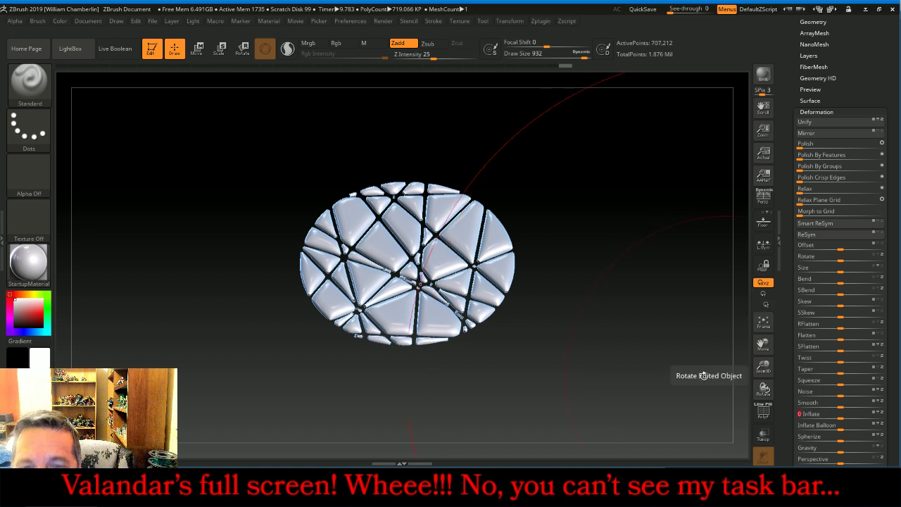
pyautogui.press('shift')
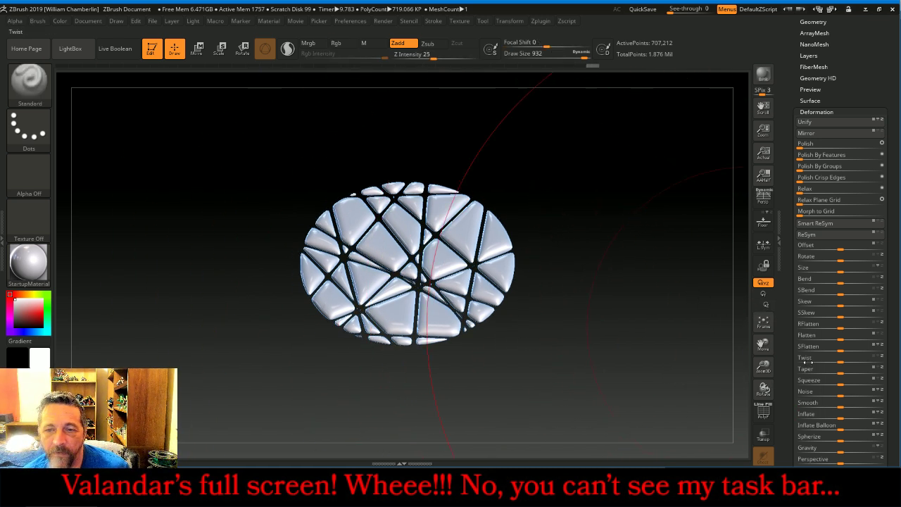
pyautogui.moveTo(841, 413); pyautogui.dragTo(854, 413)
pyautogui.press('shift')
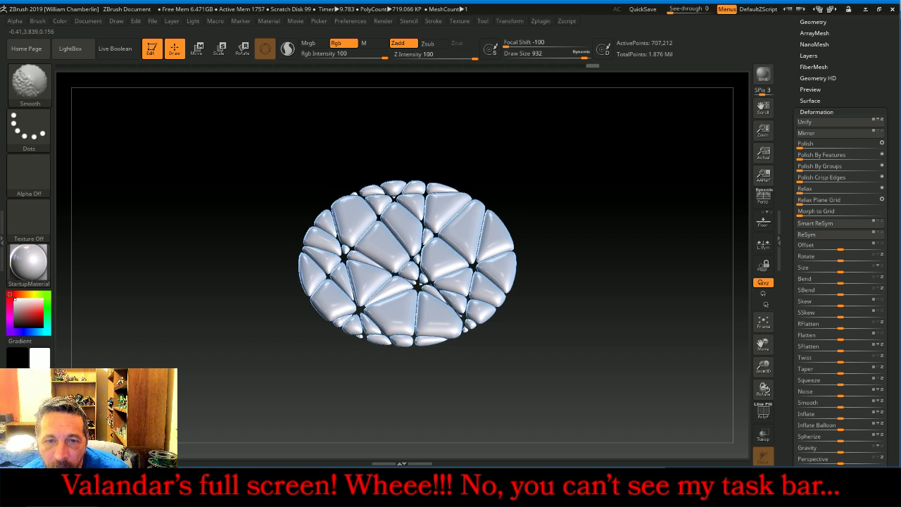
pyautogui.keyDown('shift'); pyautogui.moveTo(400, 237); pyautogui.dragTo(436, 287); pyautogui.keyUp('shift')
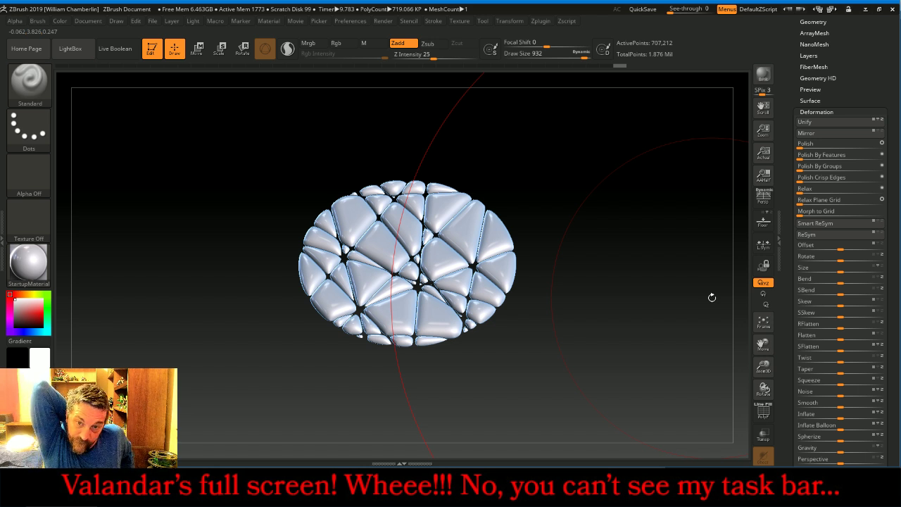
pyautogui.hotkey('ctrl', 'shift', 'z')
pyautogui.hotkey('ctrl', 'shift', 'z')
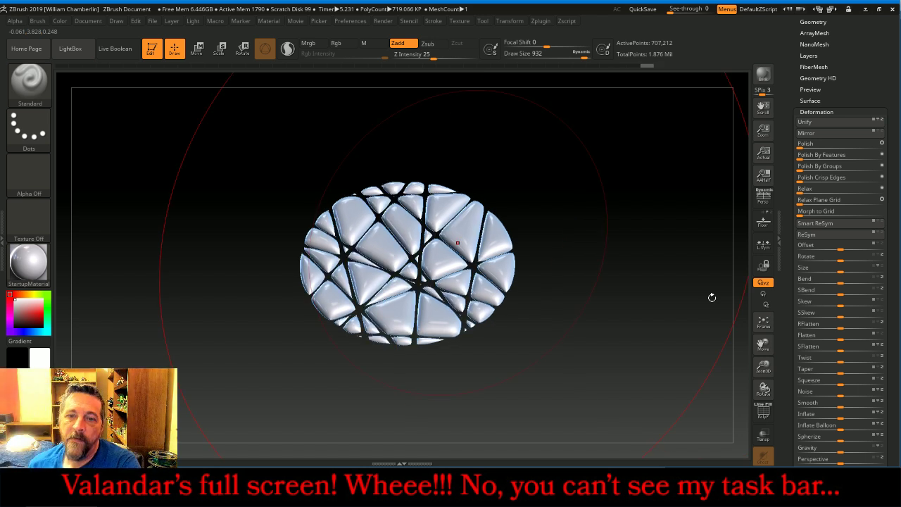
# Make the DaemonBase subtool visible together with the slab panels and keep Extract1 as the active subtool.
pyautogui.moveTo(627, 204)
pyautogui.mouseDown()
pyautogui.moveTo(636, 252)
pyautogui.moveTo(626, 245)
pyautogui.moveTo(621, 212)
pyautogui.mouseUp()
pyautogui.moveTo(881, 93); pyautogui.dragTo(880, 187)
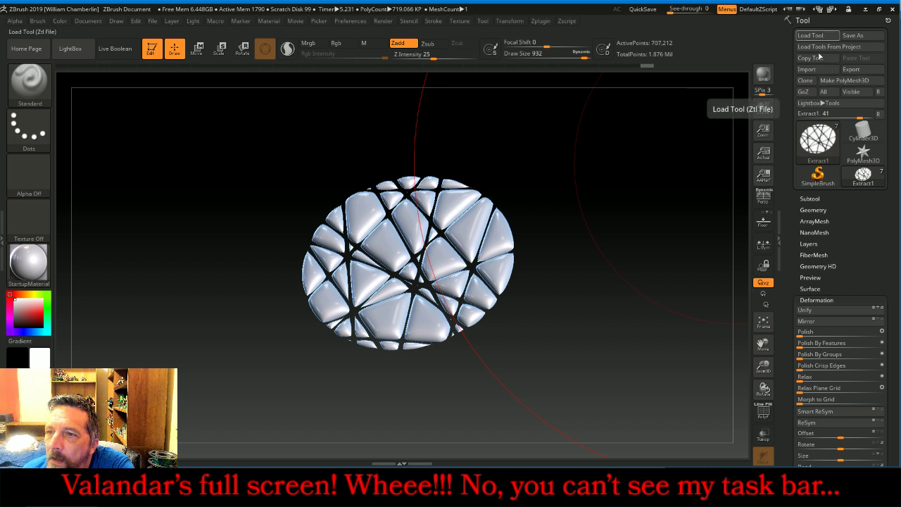
pyautogui.click(825, 199)
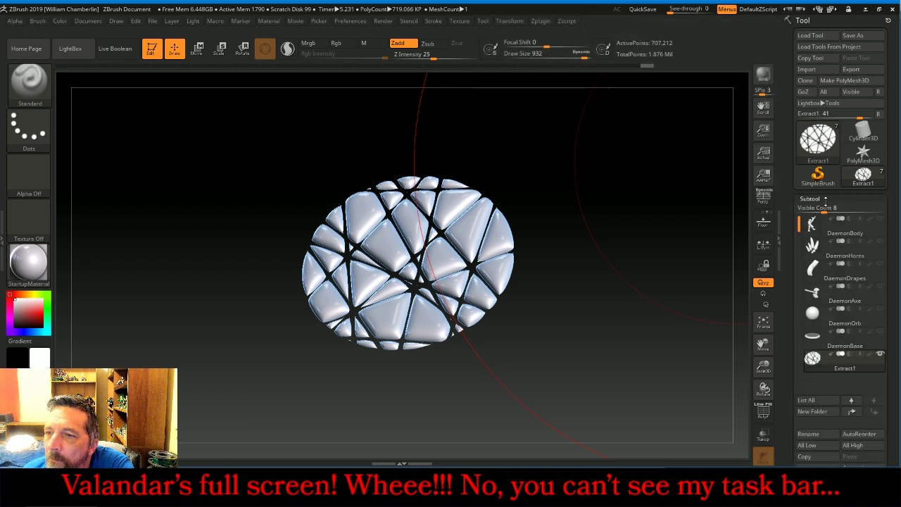
pyautogui.click(880, 331)
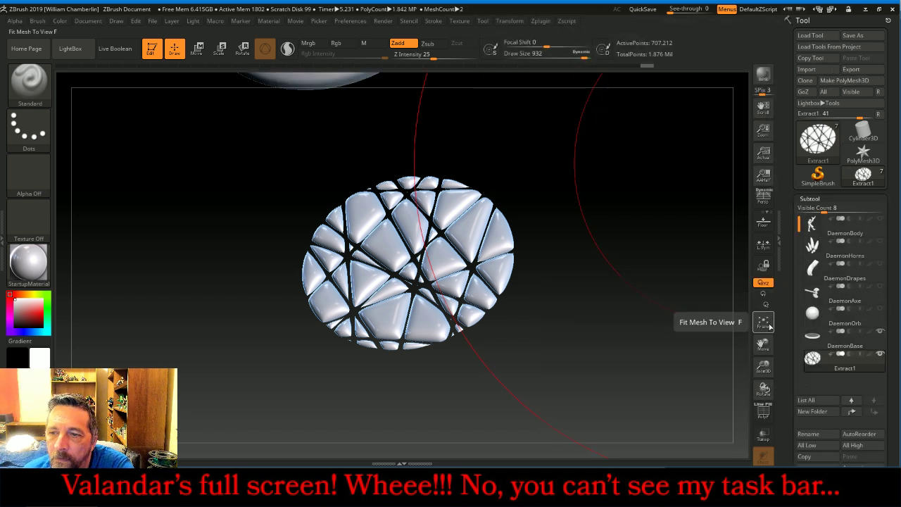
pyautogui.click(764, 323)
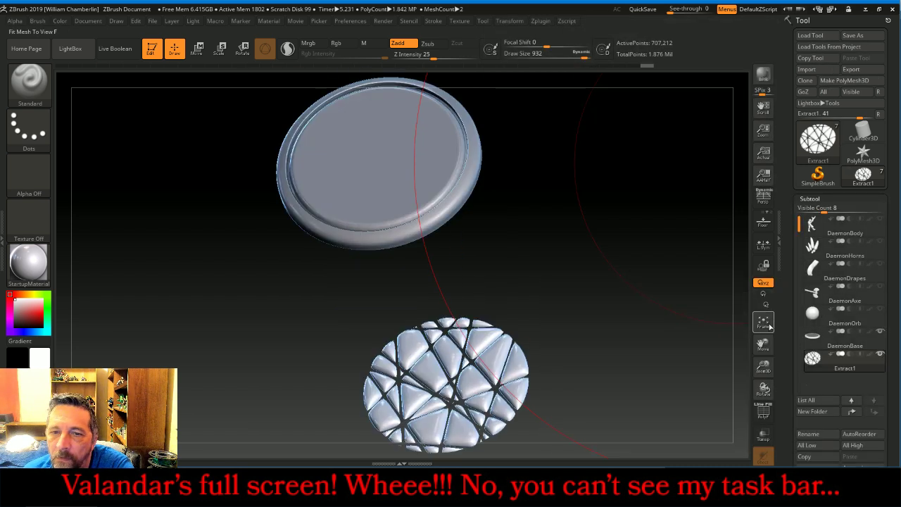
pyautogui.click(811, 348)
pyautogui.click(813, 358)
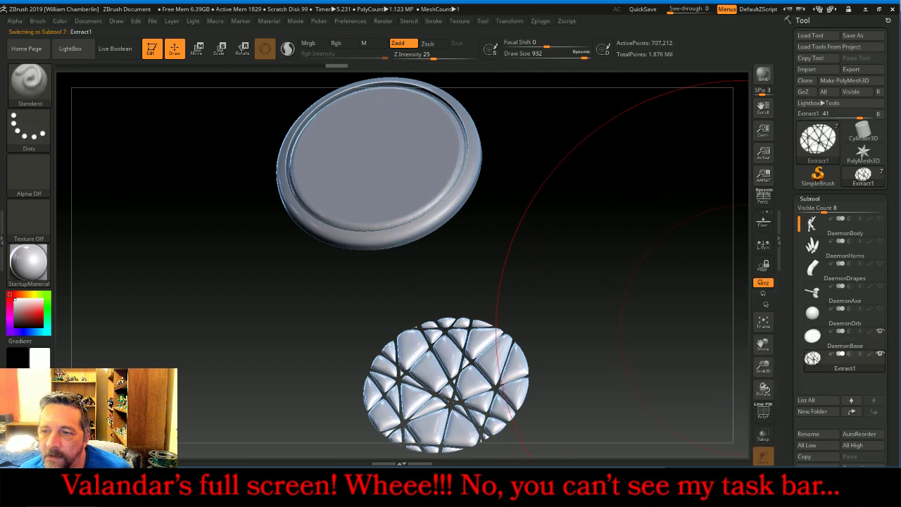
# In a side view, move the slab panels straight up onto the top of the DaemonBase.
pyautogui.moveTo(649, 282); pyautogui.dragTo(644, 225)
pyautogui.click(763, 323)
pyautogui.click(763, 322)
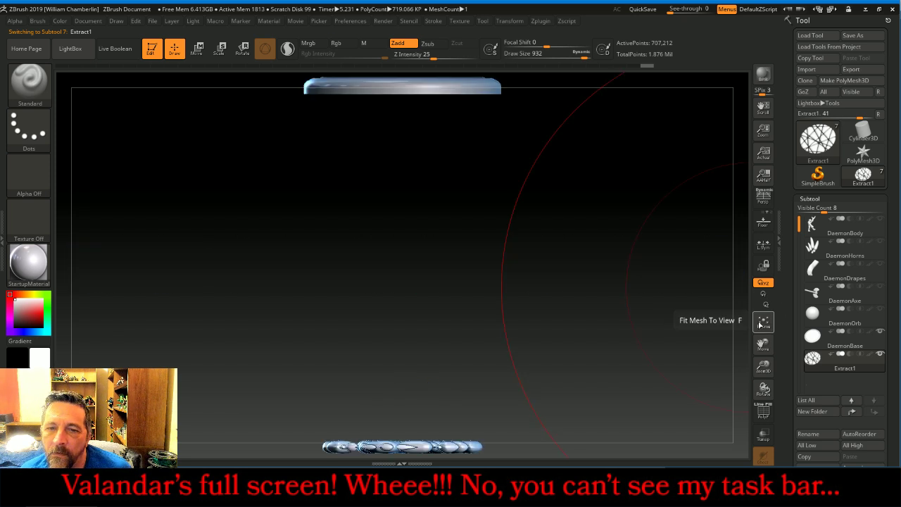
pyautogui.moveTo(763, 365); pyautogui.dragTo(761, 330)
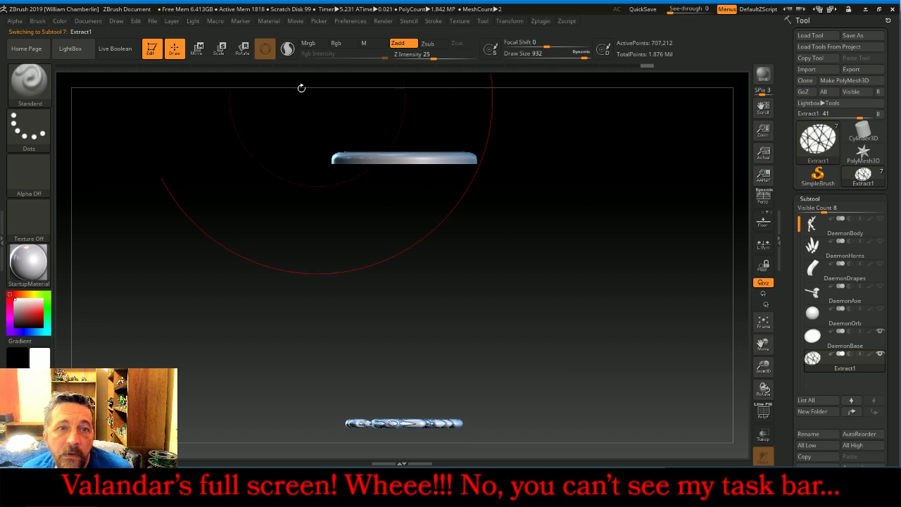
pyautogui.click(197, 48)
pyautogui.moveTo(768, 373); pyautogui.dragTo(758, 432)
pyautogui.moveTo(430, 180); pyautogui.dragTo(426, 62)
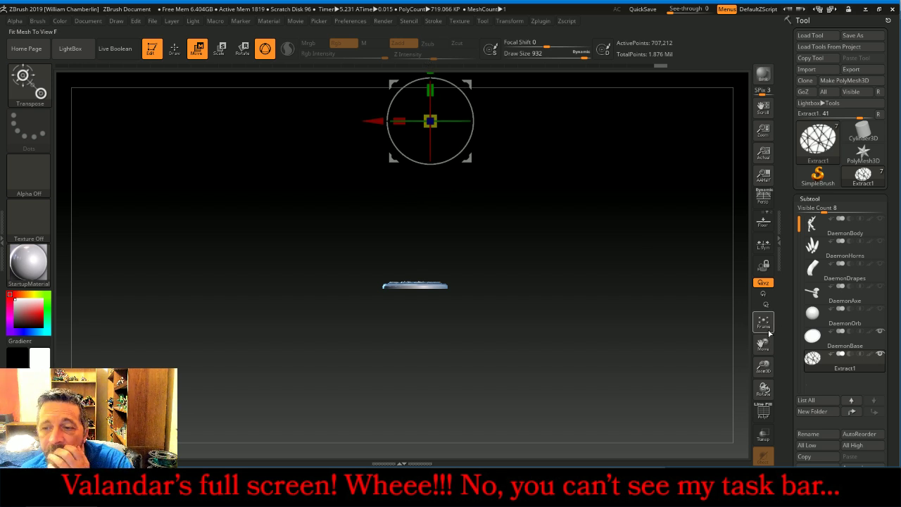
pyautogui.click(768, 331)
pyautogui.moveTo(763, 366)
pyautogui.mouseDown()
pyautogui.moveTo(760, 347)
pyautogui.moveTo(757, 377)
pyautogui.mouseUp()
pyautogui.click(763, 328)
pyautogui.click(763, 323)
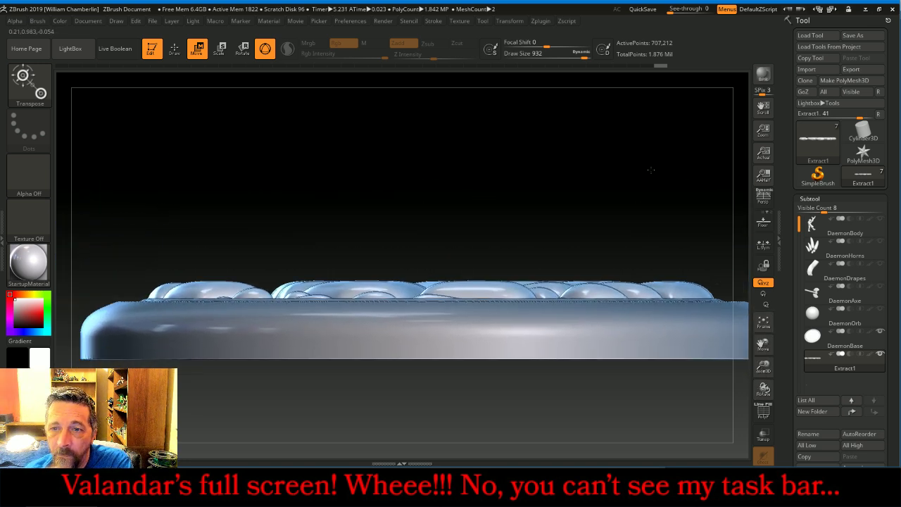
# Fine-tune the slab panels' height in the recess of the base, return to Draw mode and inspect the fit.
pyautogui.moveTo(650, 168); pyautogui.dragTo(747, 290)
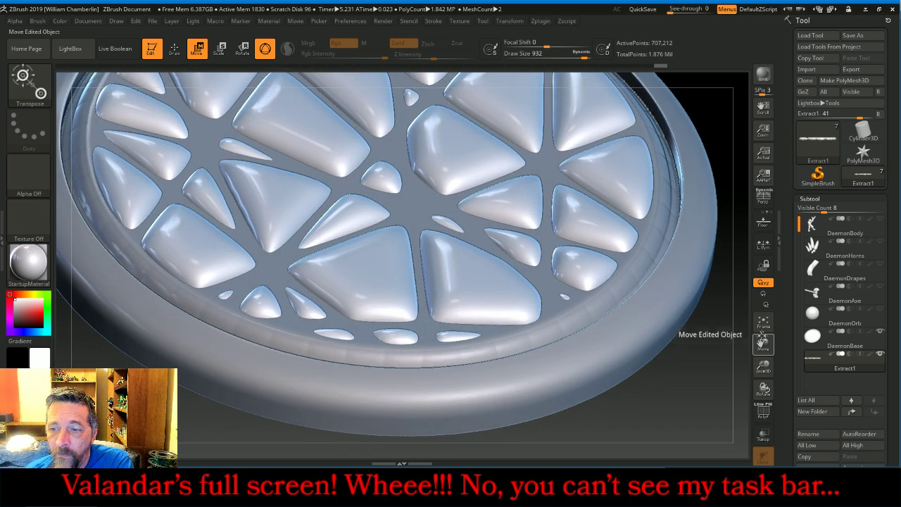
pyautogui.moveTo(763, 366); pyautogui.dragTo(744, 283)
pyautogui.click(764, 322)
pyautogui.moveTo(763, 343); pyautogui.dragTo(745, 408)
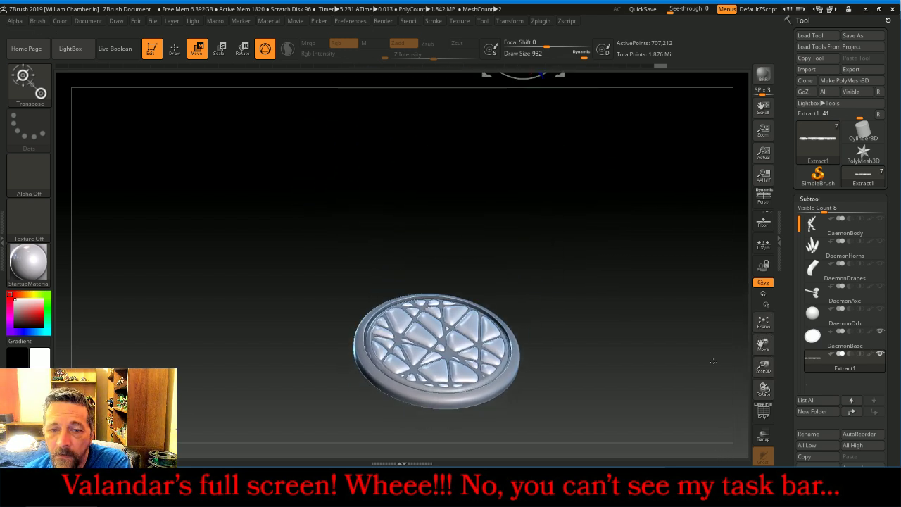
pyautogui.moveTo(714, 362); pyautogui.dragTo(678, 325)
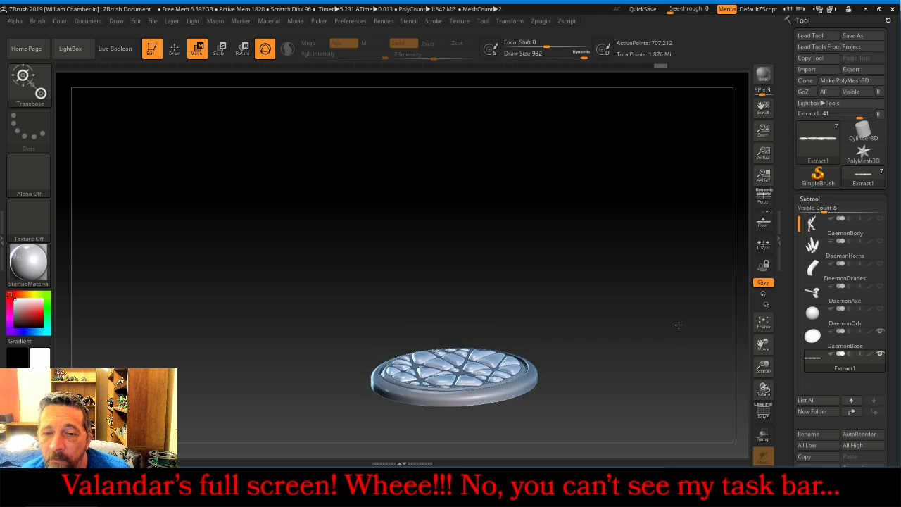
pyautogui.moveTo(764, 364); pyautogui.dragTo(750, 394)
pyautogui.moveTo(467, 113); pyautogui.dragTo(467, 113)
pyautogui.click(175, 50)
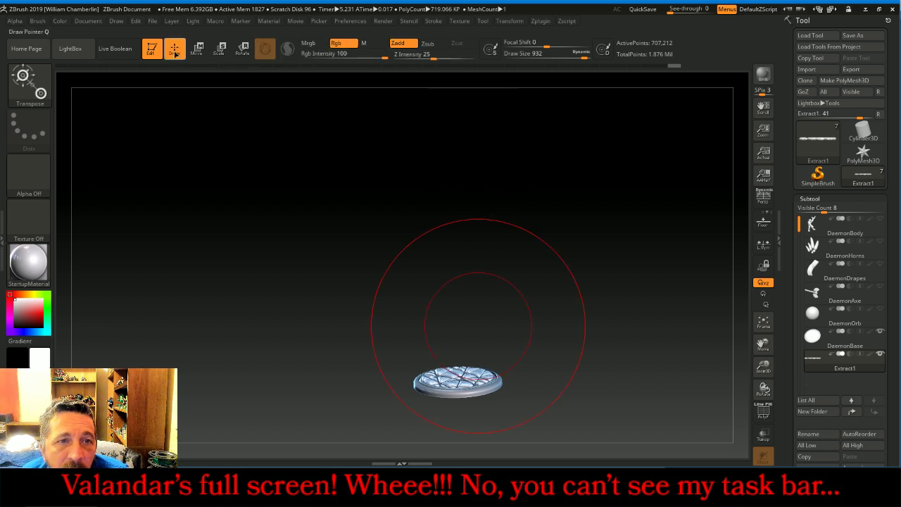
pyautogui.moveTo(634, 161)
pyautogui.mouseDown()
pyautogui.moveTo(636, 264)
pyautogui.moveTo(658, 269)
pyautogui.moveTo(674, 248)
pyautogui.moveTo(662, 214)
pyautogui.moveTo(652, 243)
pyautogui.mouseUp()
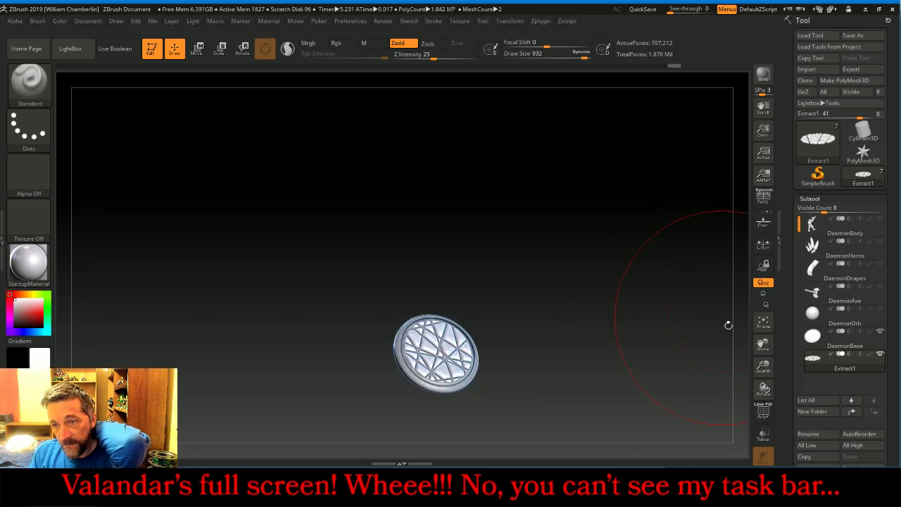
pyautogui.click(763, 322)
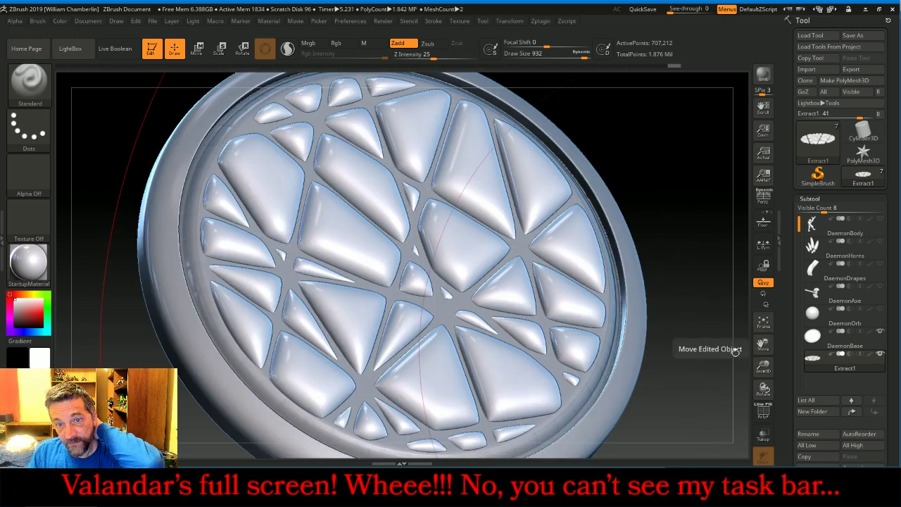
pyautogui.moveTo(700, 356); pyautogui.dragTo(694, 324)
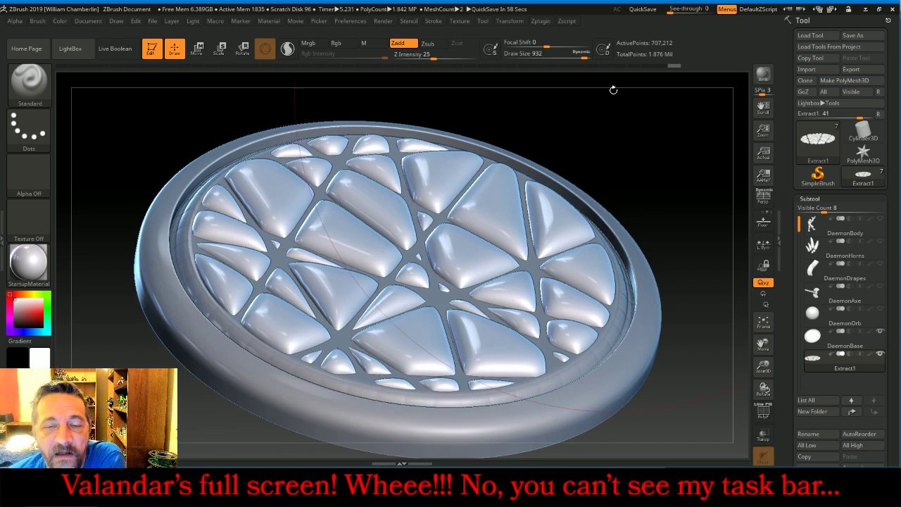
# Dock the Zplugin palette beside the canvas, open UV Master and enable Control Painting.
pyautogui.click(542, 21)
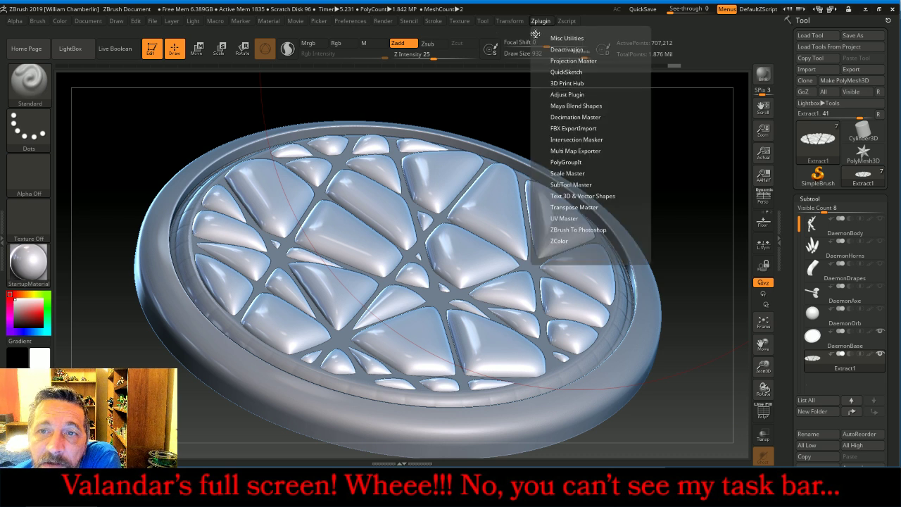
pyautogui.click(535, 31)
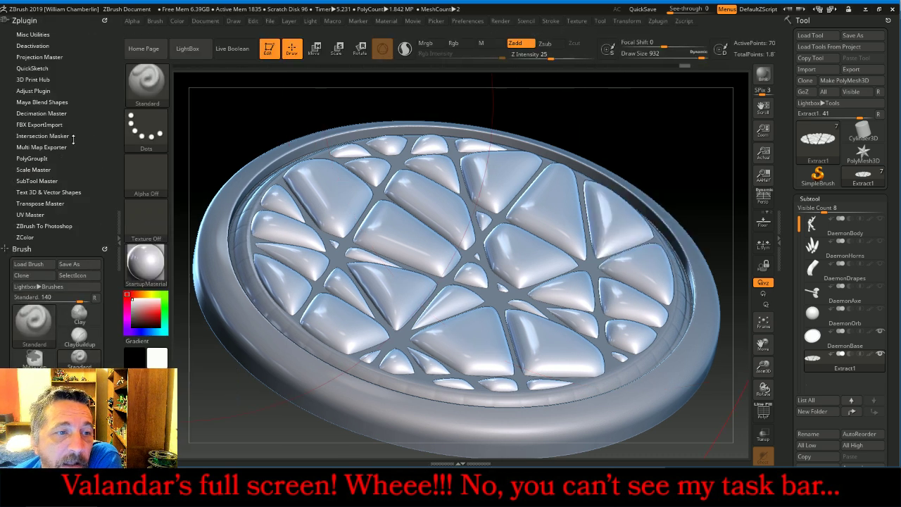
pyautogui.click(33, 214)
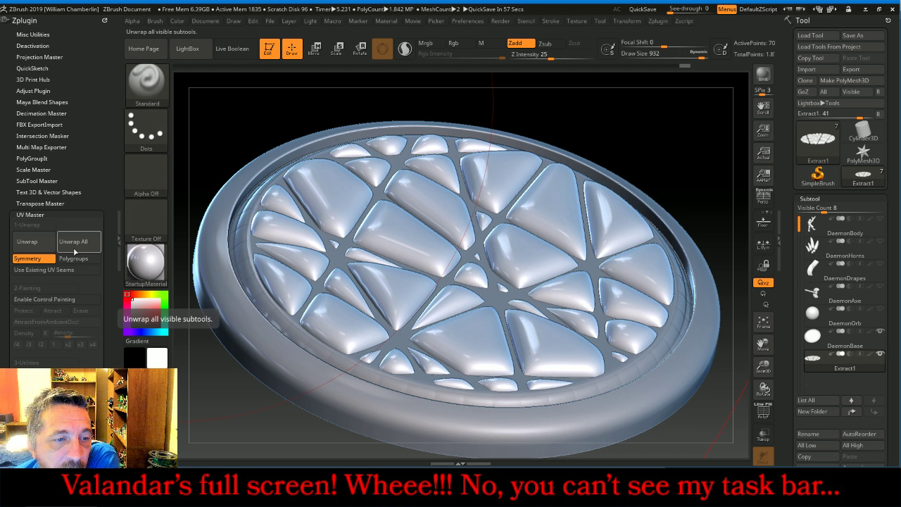
pyautogui.click(55, 300)
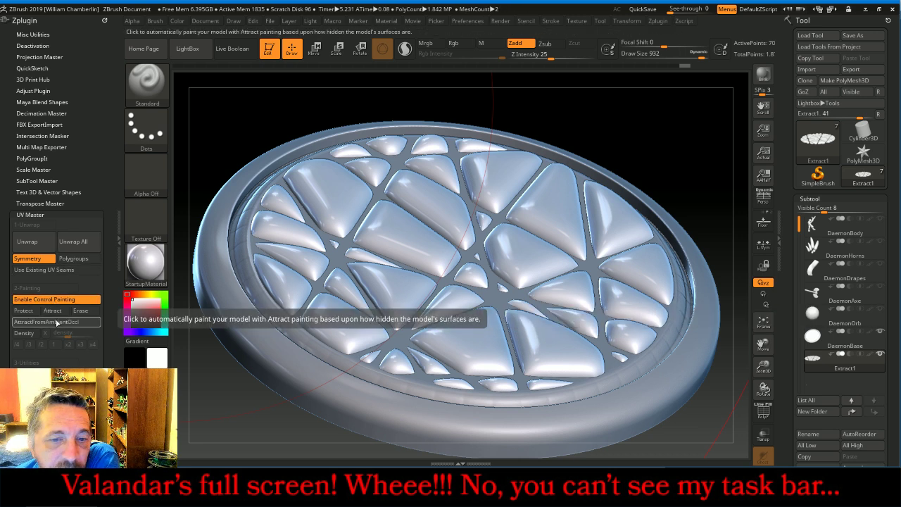
# Hide the DaemonBase subtool and paint the slab panels automatically with UV Master's AttractFromAmbientOccl.
pyautogui.click(880, 332)
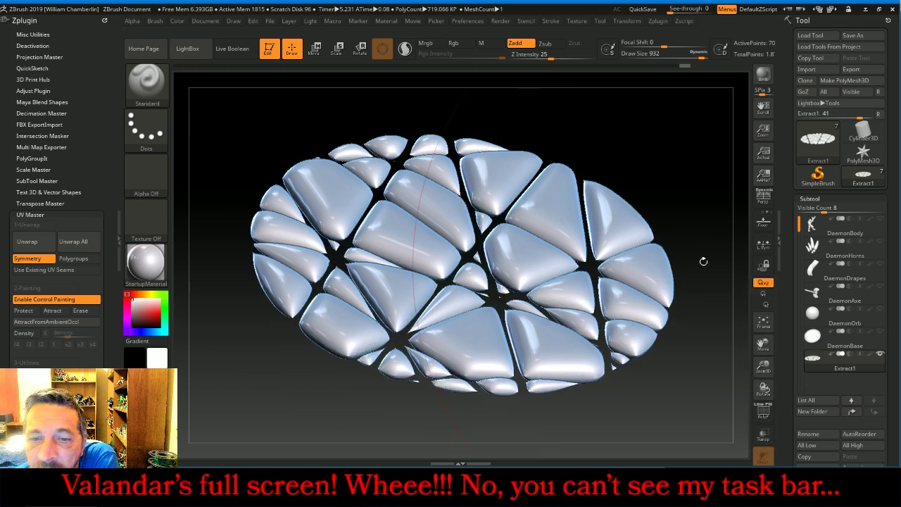
pyautogui.click(46, 322)
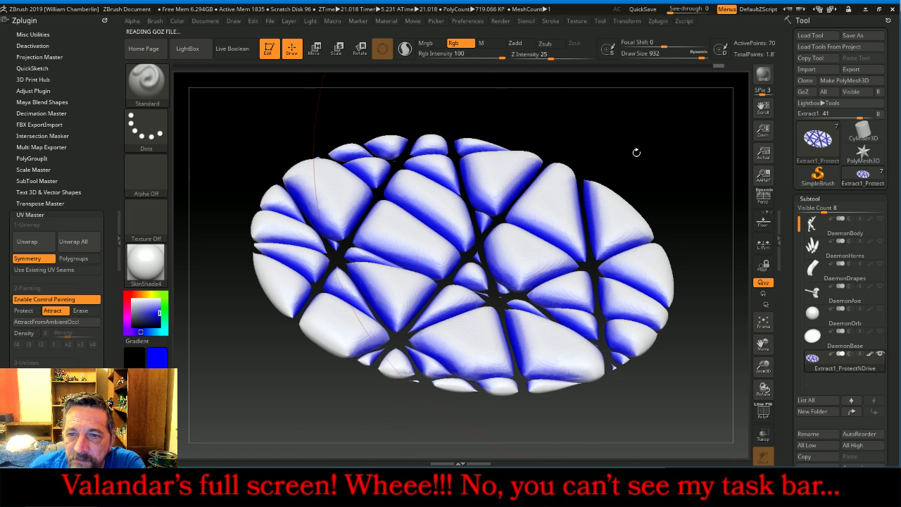
pyautogui.moveTo(636, 151); pyautogui.dragTo(592, 179)
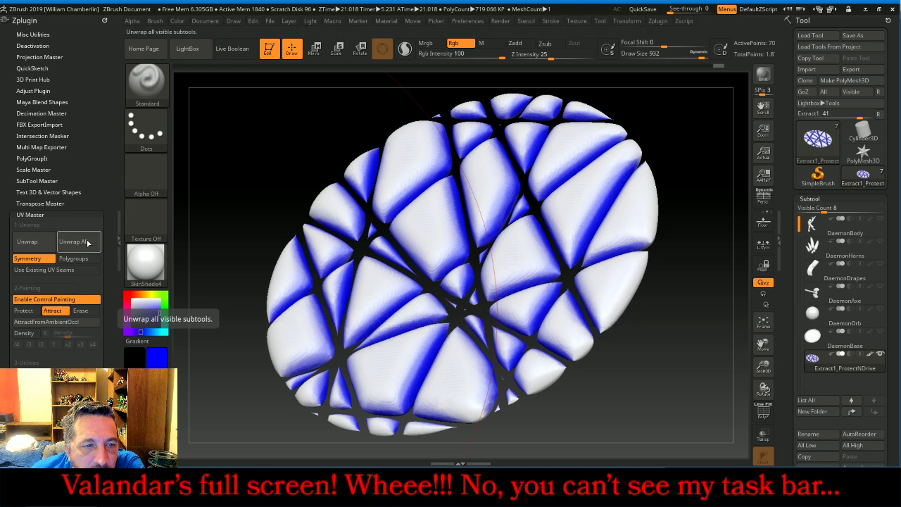
# Turn off Symmetry in UV Master, unwrap all visible subtools and copy the slab panels' UVs.
pyautogui.click(28, 258)
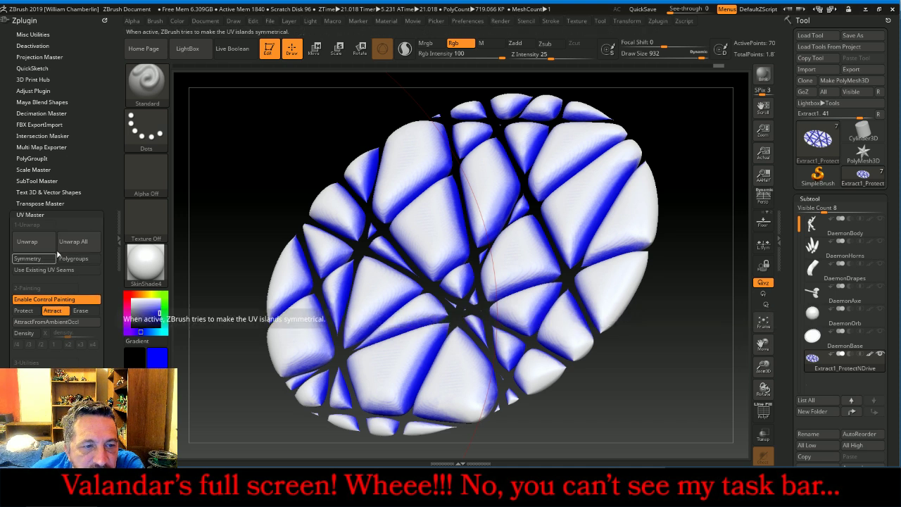
pyautogui.click(71, 242)
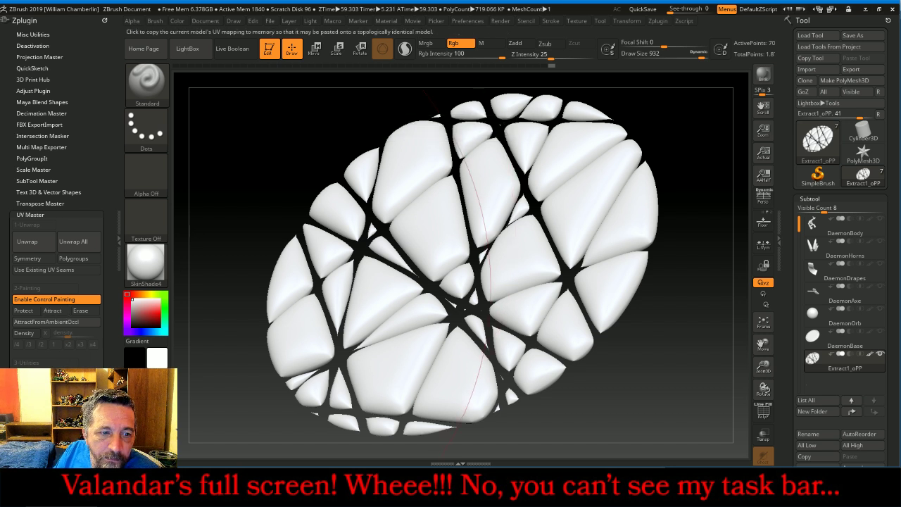
pyautogui.click(34, 396)
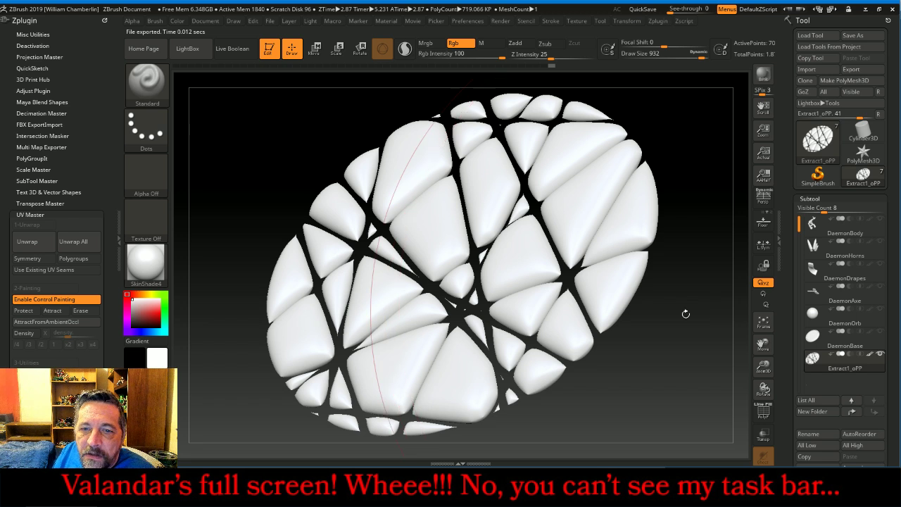
# Try to unwrap only the slab panels subtool with UV Master and inspect the panels.
pyautogui.moveTo(684, 314)
pyautogui.mouseDown()
pyautogui.moveTo(665, 302)
pyautogui.moveTo(680, 298)
pyautogui.moveTo(670, 307)
pyautogui.mouseUp()
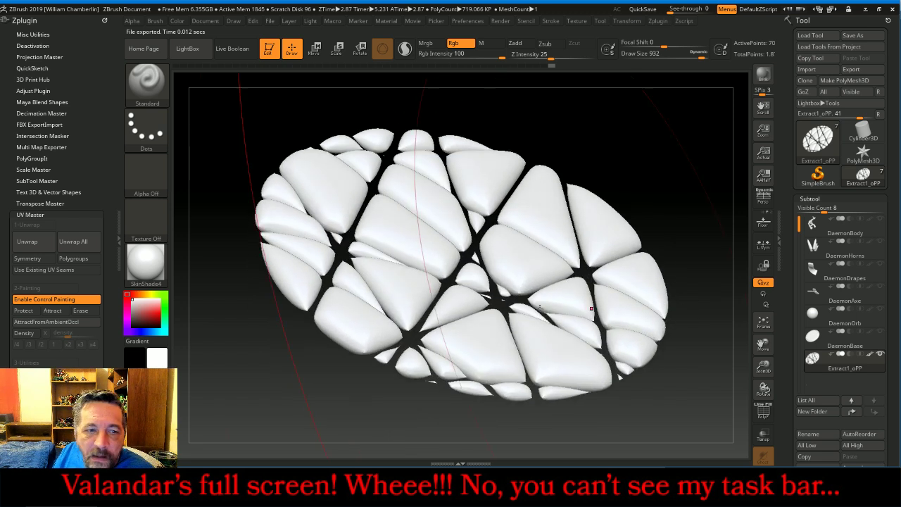
pyautogui.click(34, 241)
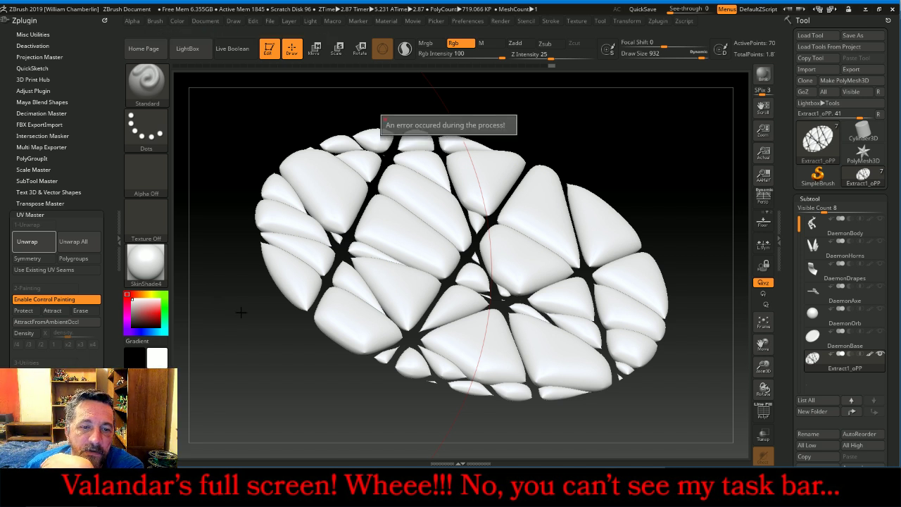
pyautogui.moveTo(238, 324); pyautogui.dragTo(317, 358)
pyautogui.moveTo(763, 367); pyautogui.dragTo(759, 348)
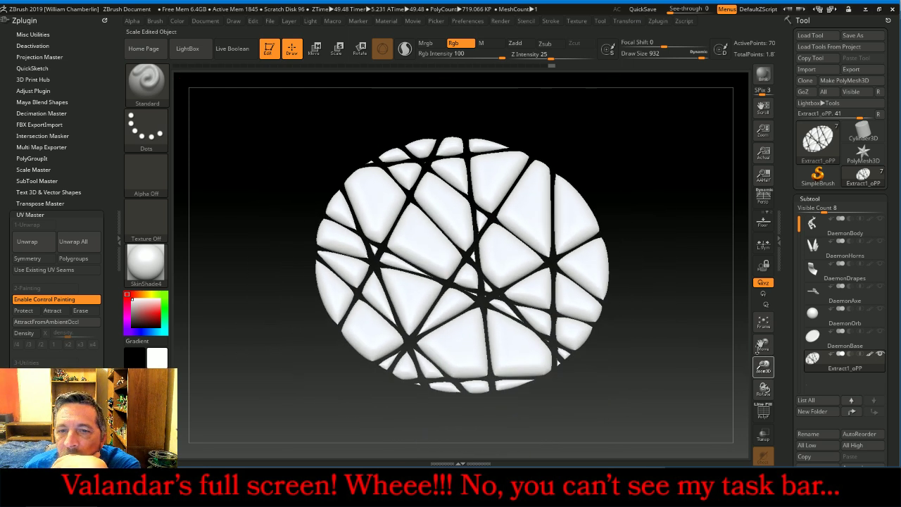
# Select the Inflat brush and set its Focal Shift to -95.
pyautogui.click(159, 92)
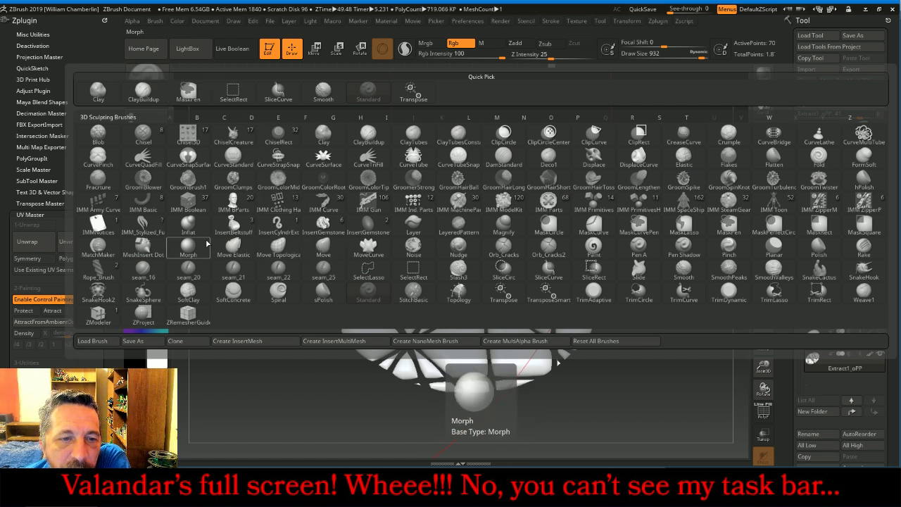
pyautogui.click(188, 225)
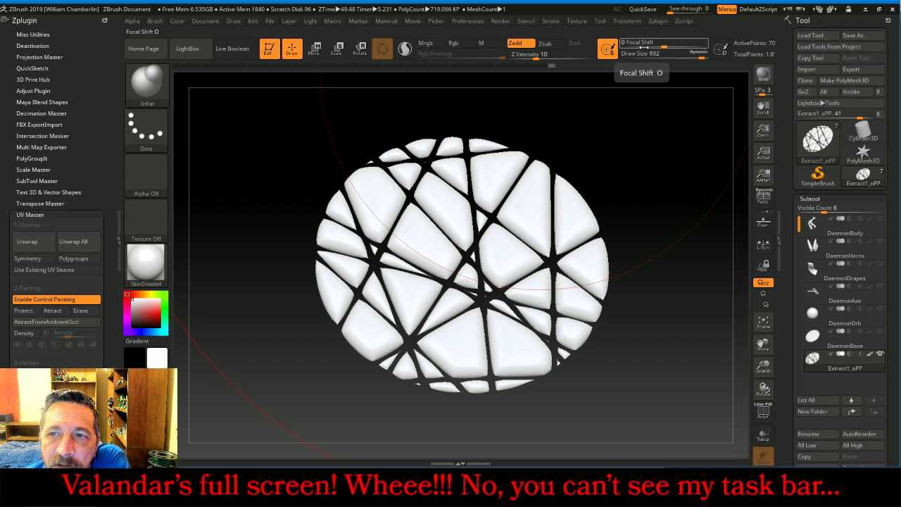
pyautogui.moveTo(664, 44); pyautogui.dragTo(624, 44)
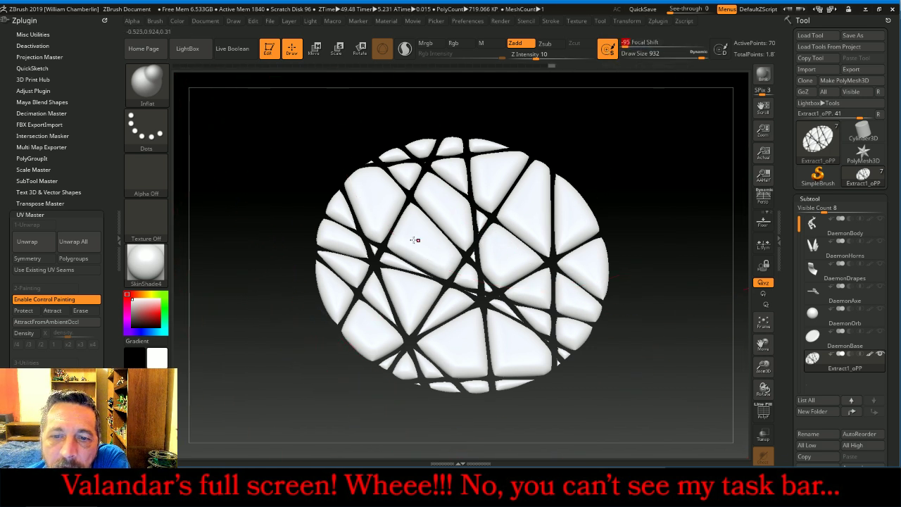
pyautogui.click(139, 176)
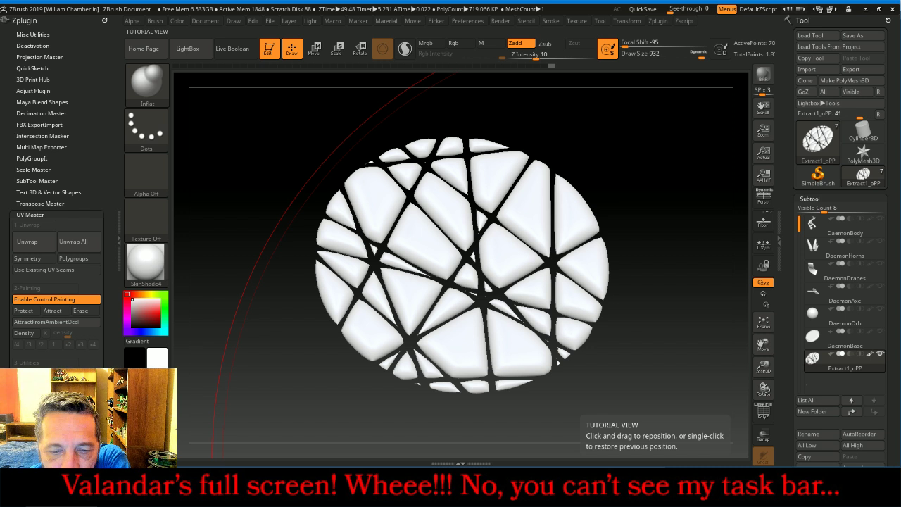
# Switch to the streaming program and change the live scene to Scene 3.
pyautogui.click(185, 491)
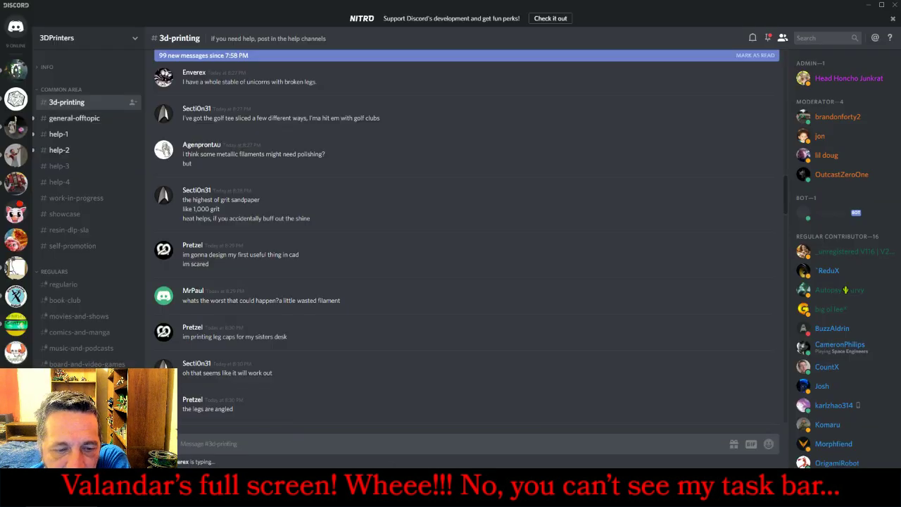
pyautogui.click(205, 493)
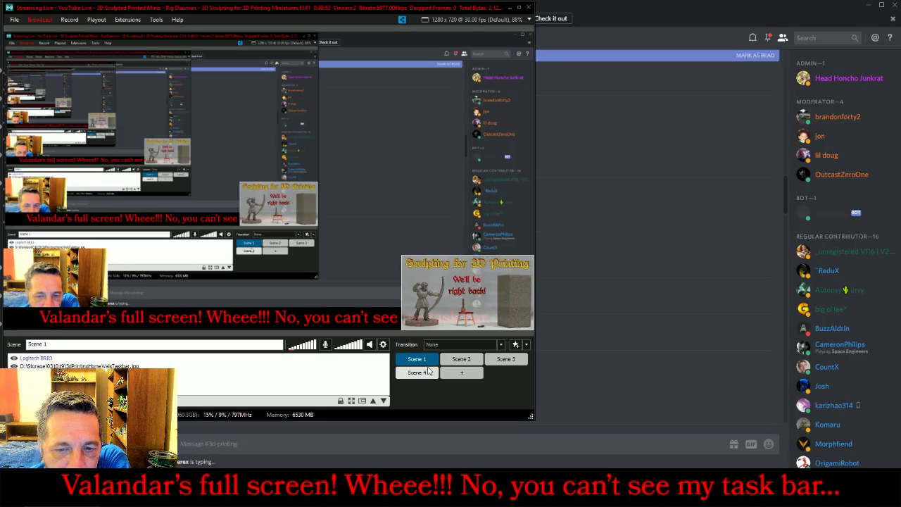
pyautogui.click(504, 359)
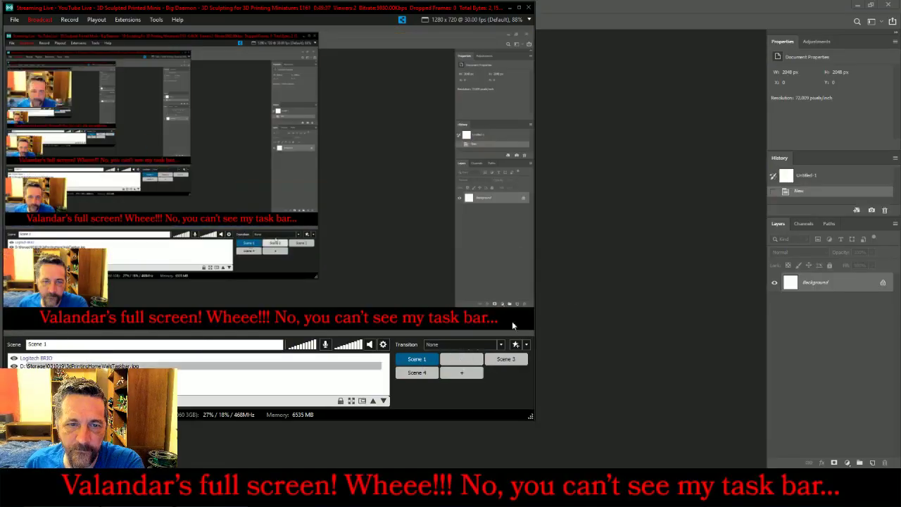
# Switch to Photoshop, reposition the blank 2048 px document's window, fit it on screen and add a new layer.
pyautogui.click(599, 275)
pyautogui.moveTo(200, 42); pyautogui.dragTo(478, 64)
pyautogui.rightClick(422, 144)
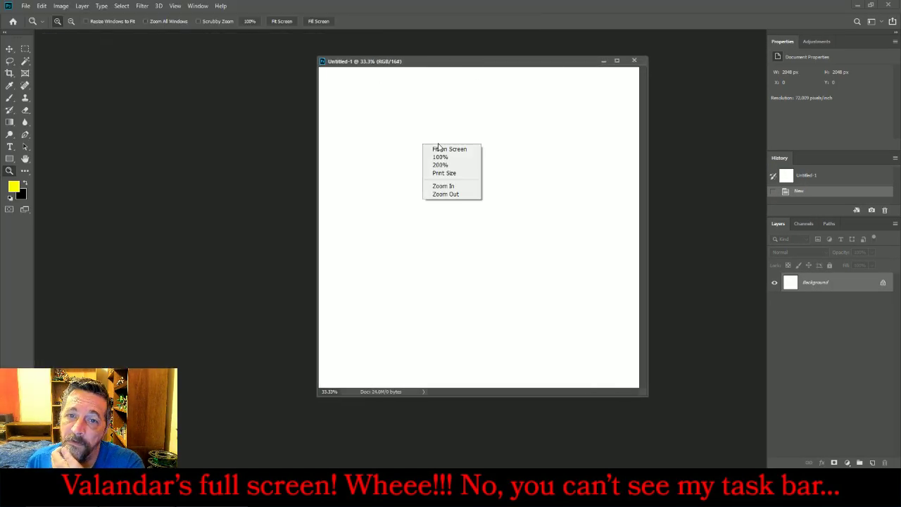
pyautogui.click(441, 148)
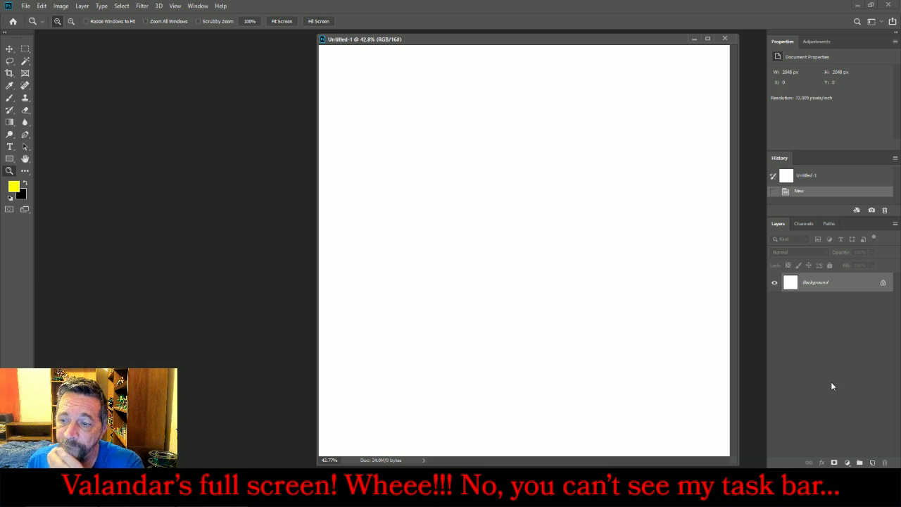
pyautogui.click(872, 463)
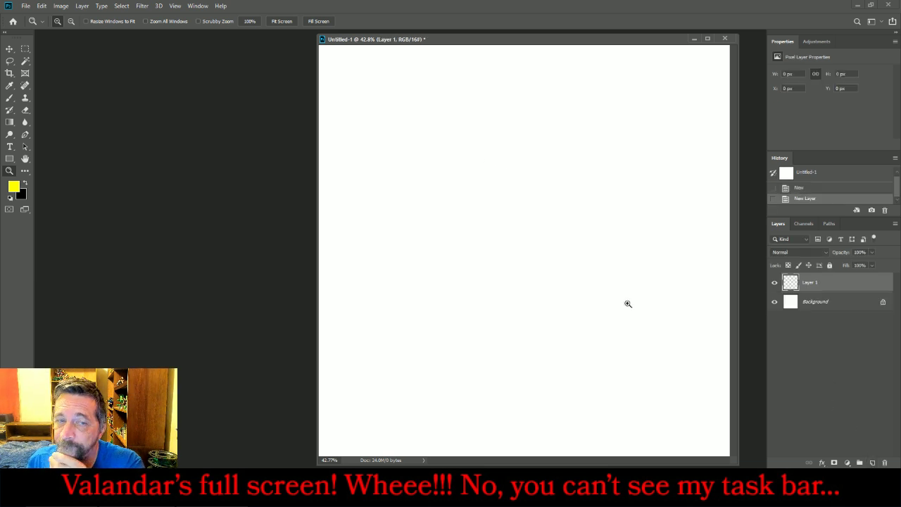
# Launch the Filter Forge filter on the new layer, run its update check and dismiss the notice.
pyautogui.click(144, 8)
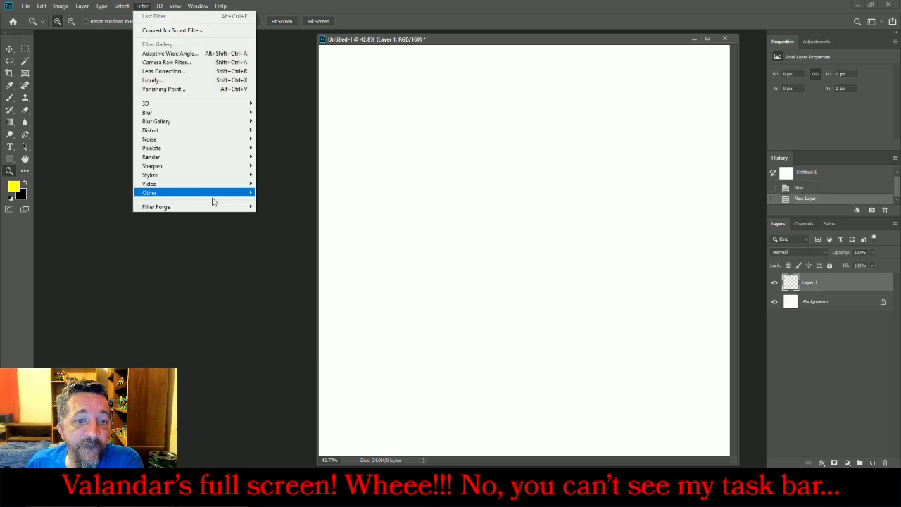
pyautogui.moveTo(220, 206)
pyautogui.click(287, 207)
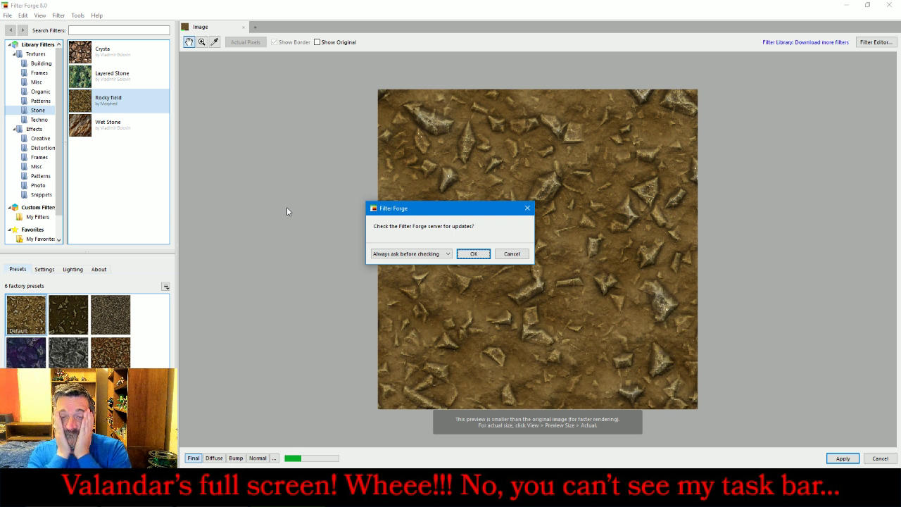
pyautogui.click(474, 253)
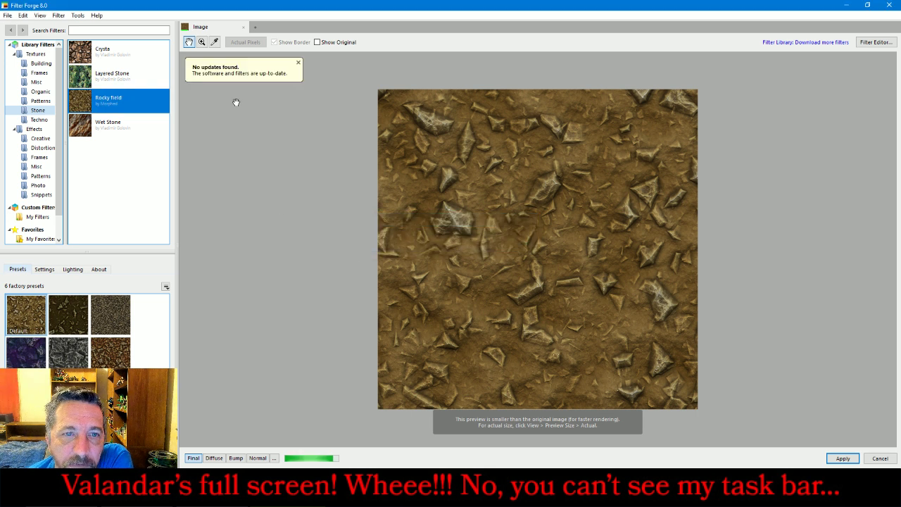
pyautogui.click(298, 62)
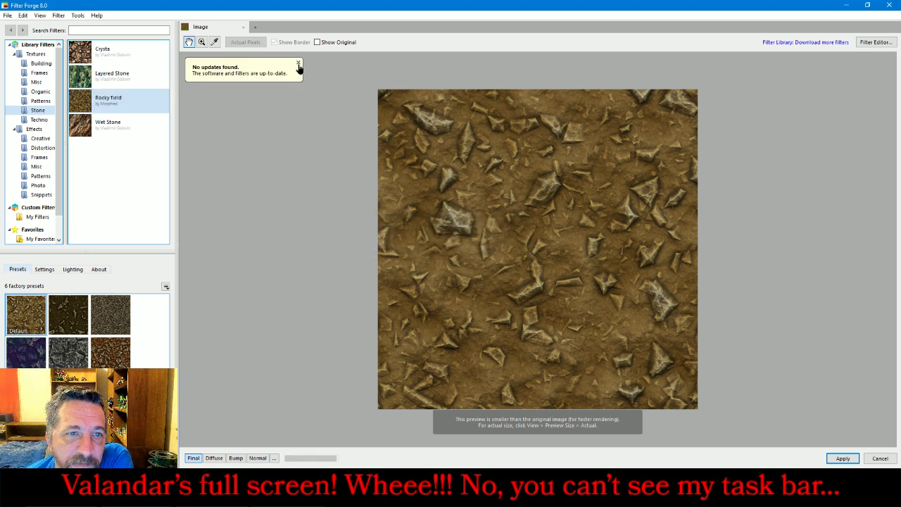
# Choose the dark grey preset of the Rocky field stone filter, render its Bump channel and show the filter's settings.
pyautogui.click(73, 350)
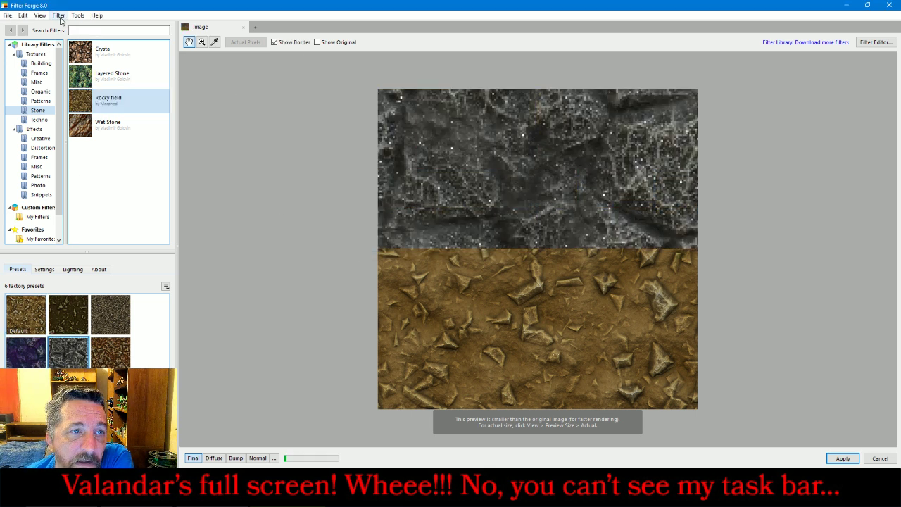
pyautogui.click(58, 16)
pyautogui.moveTo(103, 116)
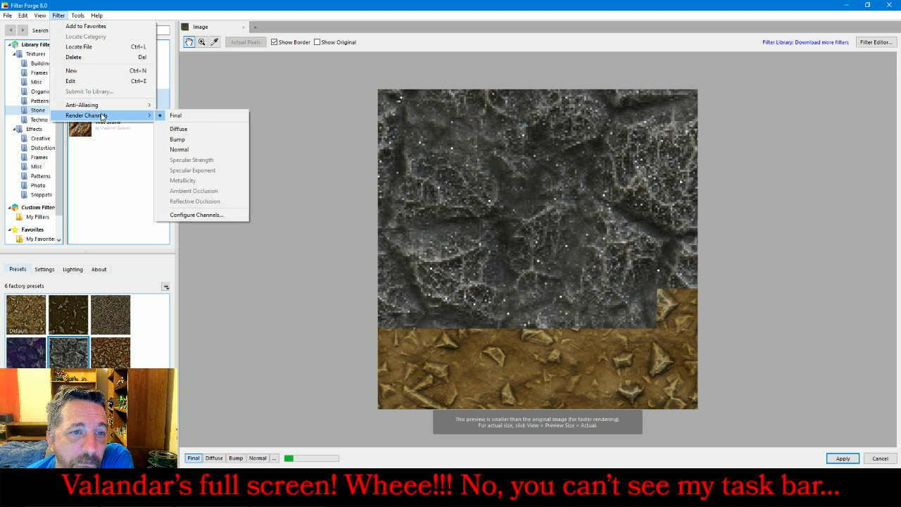
pyautogui.click(177, 139)
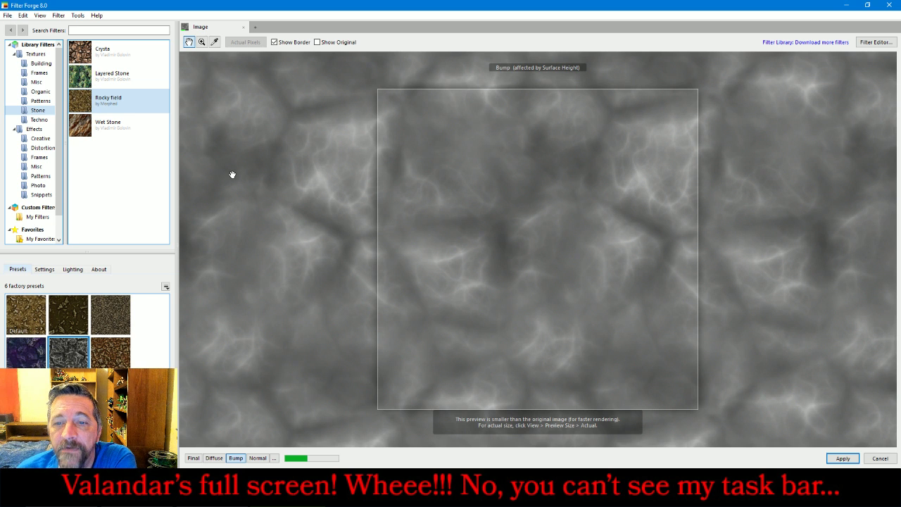
pyautogui.click(43, 270)
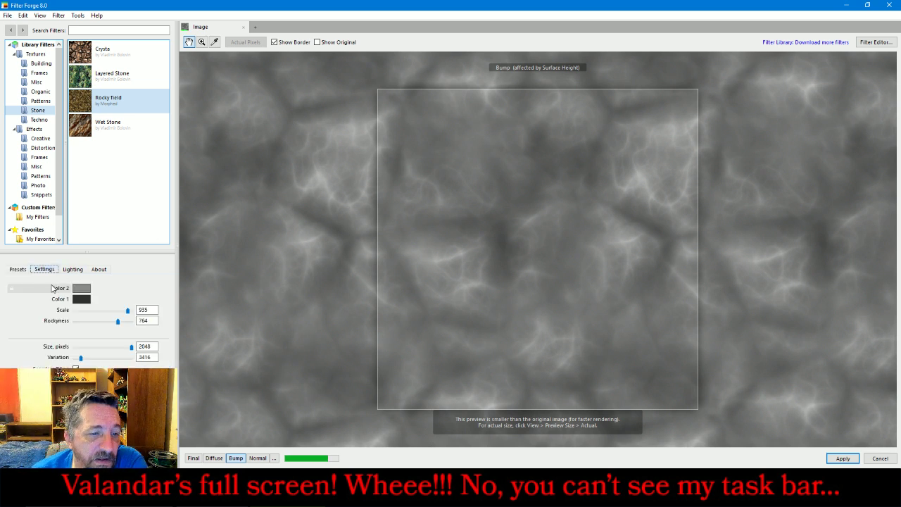
# Set the Rocky field filter's Color 2 to white (FFFFFF) and Color 1 to black (000000).
pyautogui.click(85, 287)
pyautogui.moveTo(148, 287); pyautogui.dragTo(77, 272)
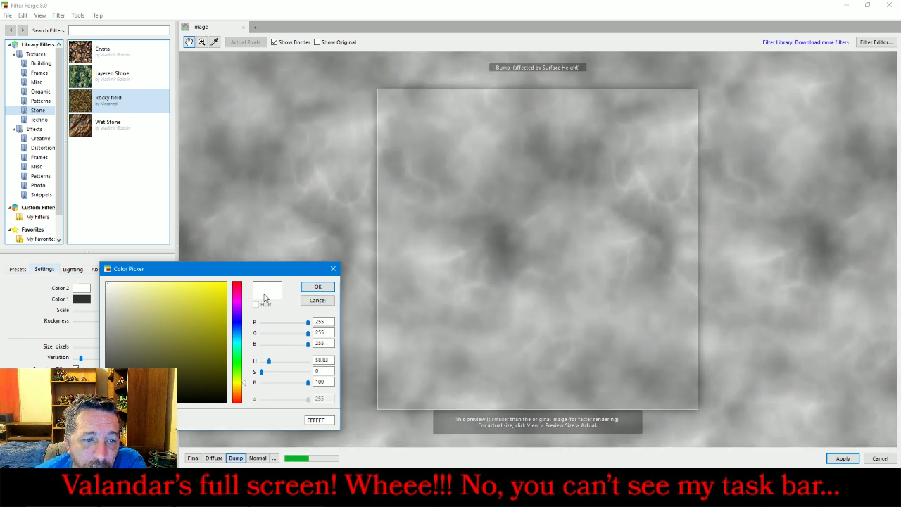
pyautogui.click(317, 286)
pyautogui.click(85, 302)
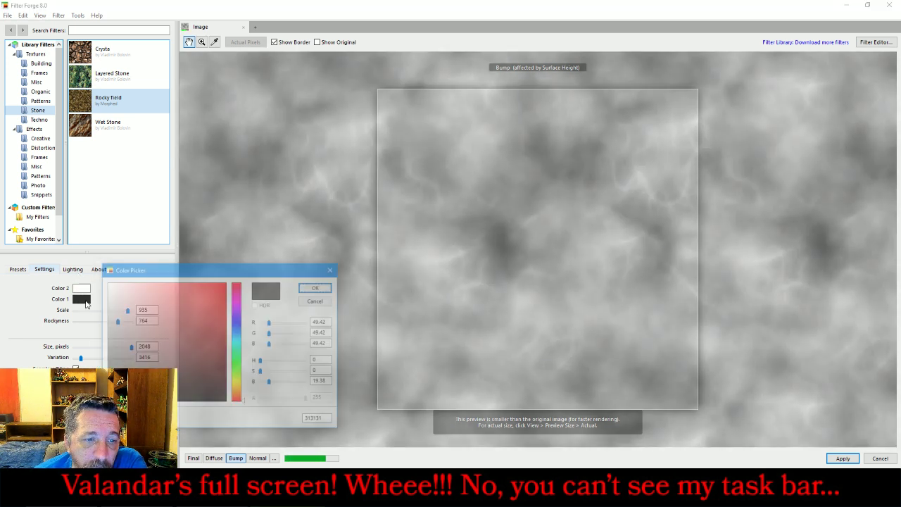
pyautogui.click(98, 402)
pyautogui.moveTo(120, 391); pyautogui.dragTo(100, 410)
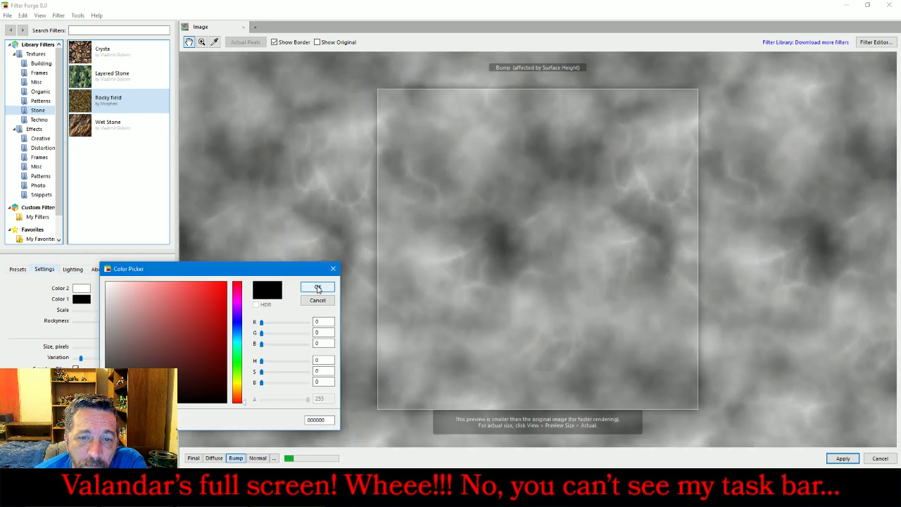
pyautogui.click(318, 287)
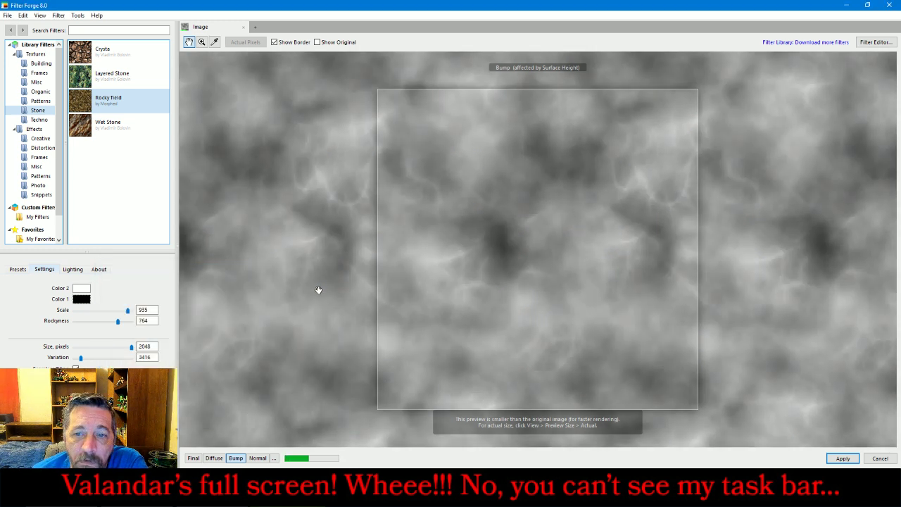
# Set the filter's Rockyness to 1000, Scale to 574 and Variation to 19070, and apply it to the image.
pyautogui.click(120, 323)
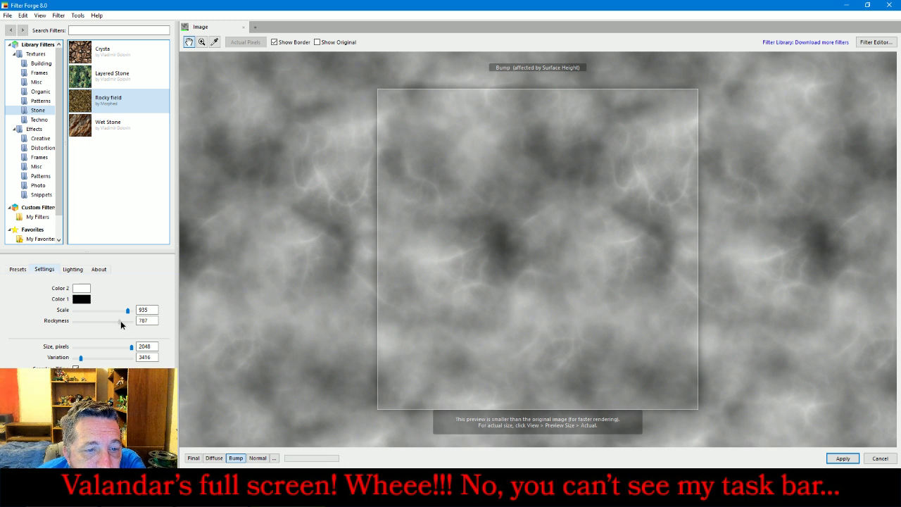
pyautogui.moveTo(120, 322); pyautogui.dragTo(145, 323)
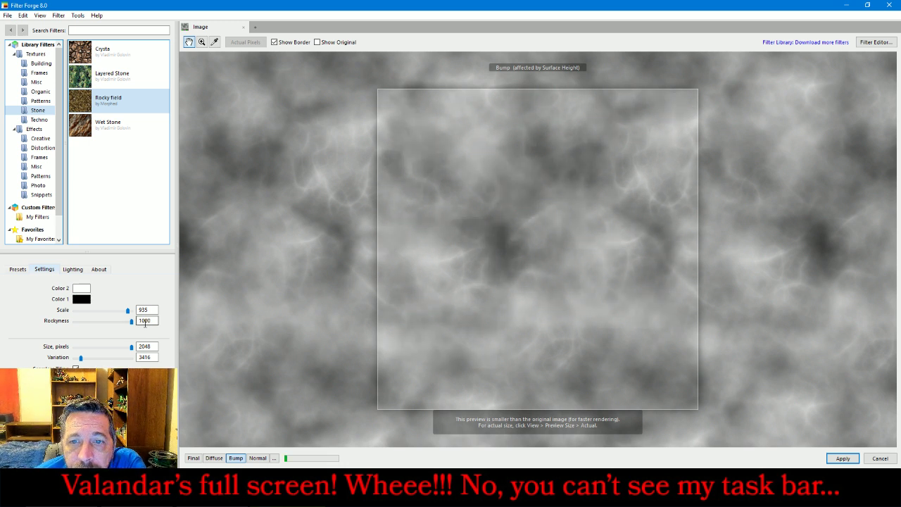
pyautogui.moveTo(127, 311); pyautogui.dragTo(108, 313)
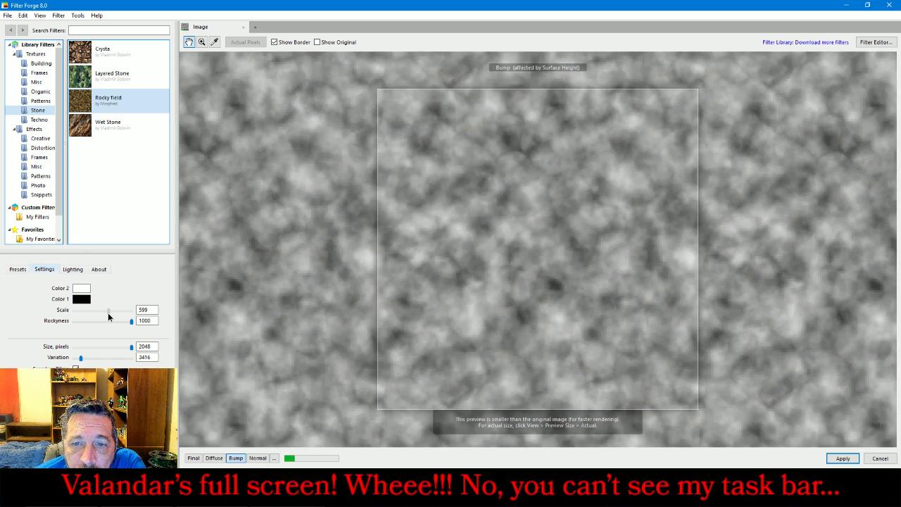
pyautogui.moveTo(107, 313); pyautogui.dragTo(106, 313)
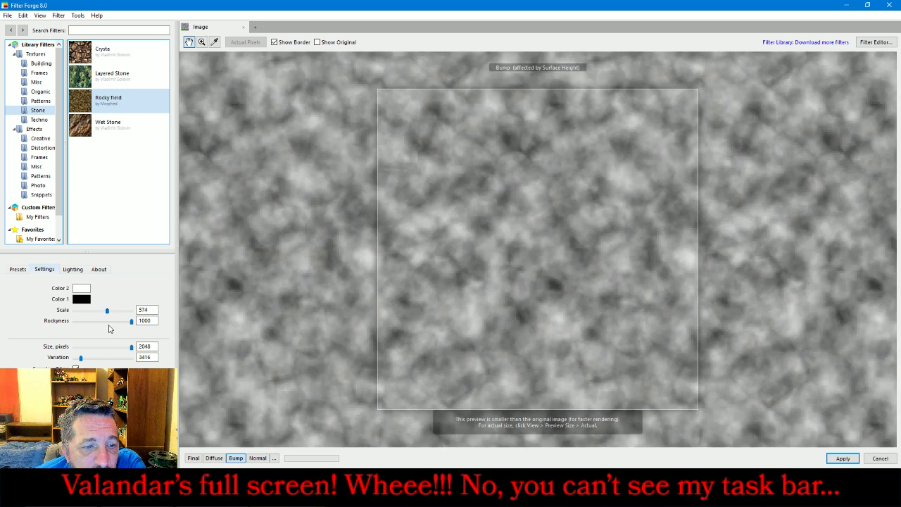
pyautogui.click(111, 358)
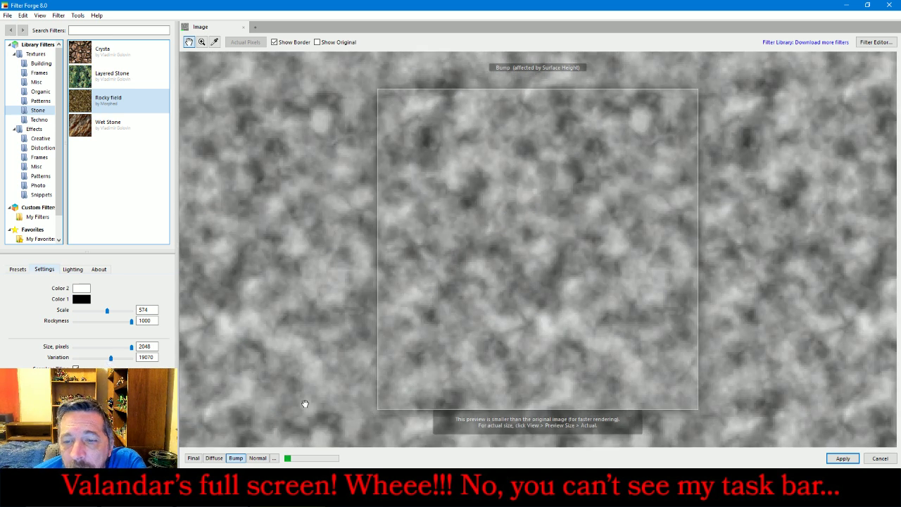
pyautogui.click(842, 458)
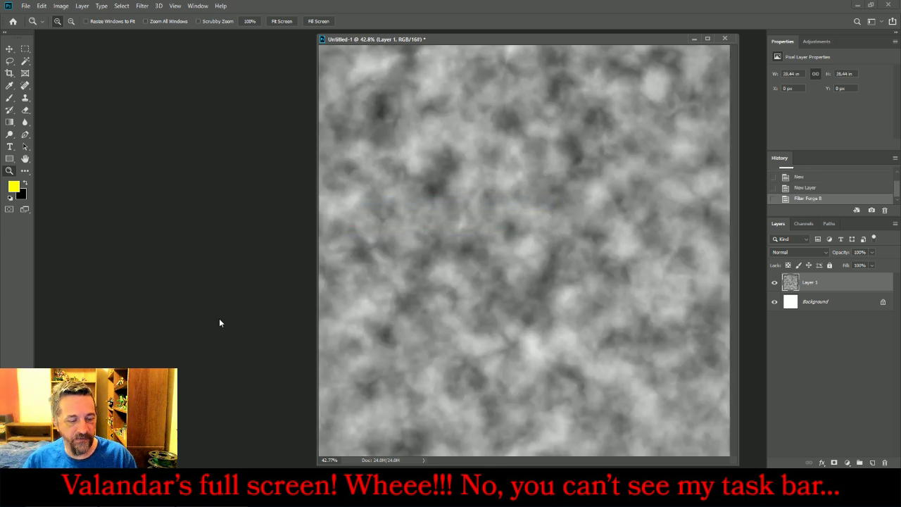
# Merge the visible layers of the rock texture document.
pyautogui.hotkey('ctrl', 'shift', 'e')
pyautogui.hotkey('ctrl', 's')
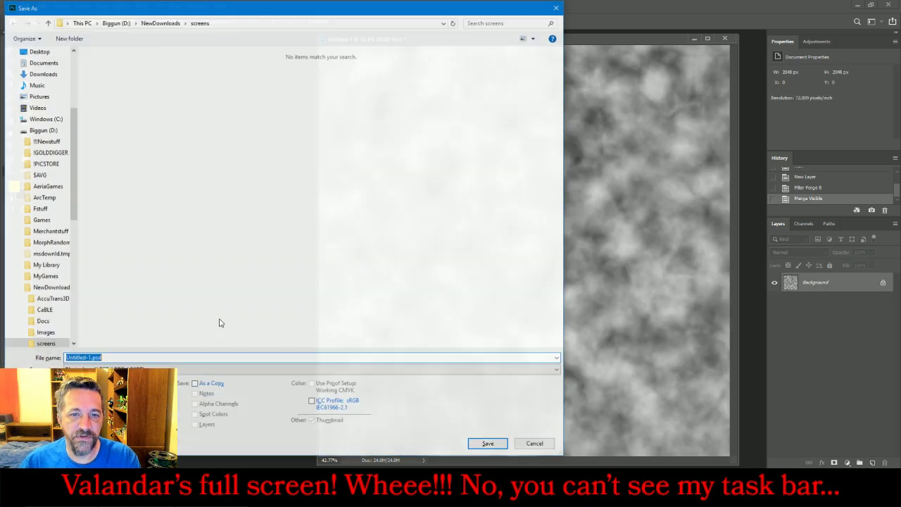
pyautogui.click(215, 370)
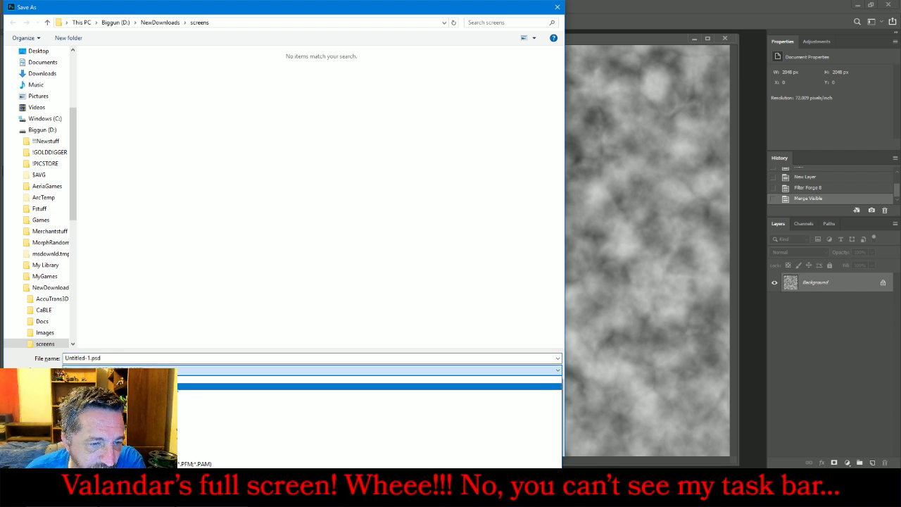
pyautogui.press('Up')
pyautogui.press('Up')
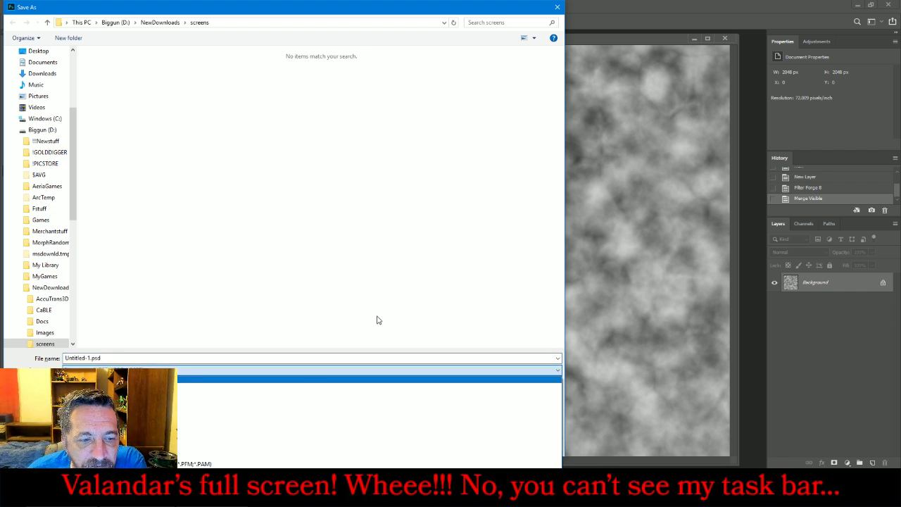
pyautogui.click(562, 7)
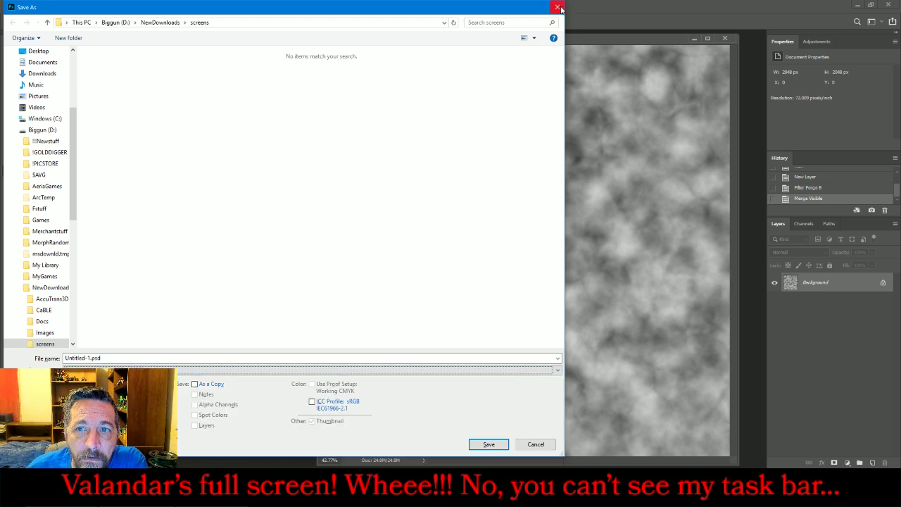
pyautogui.click(556, 9)
# Convert the image's colour depth to 8 Bits/Channel.
pyautogui.click(60, 7)
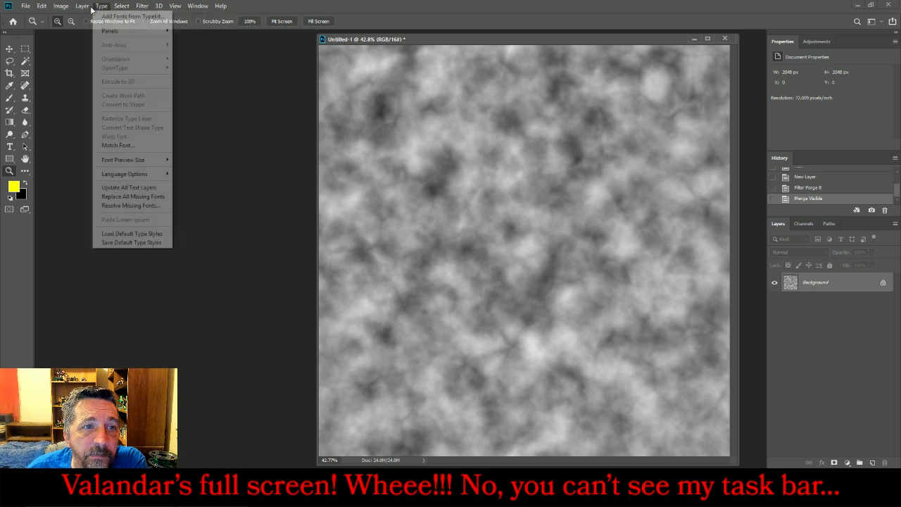
pyautogui.moveTo(112, 16)
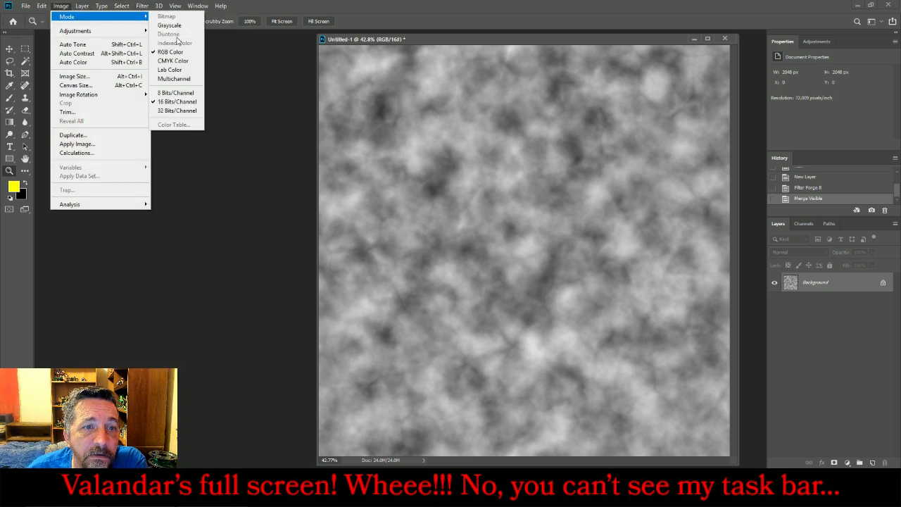
pyautogui.click(182, 93)
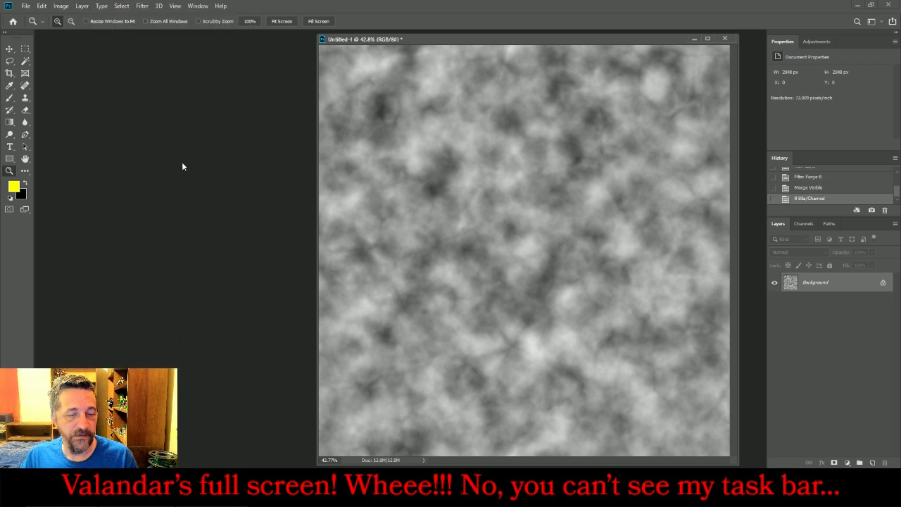
# Begin saving the texture as a new file in BMP format.
pyautogui.hotkey('ctrl', 'shift', 's')
pyautogui.click(162, 370)
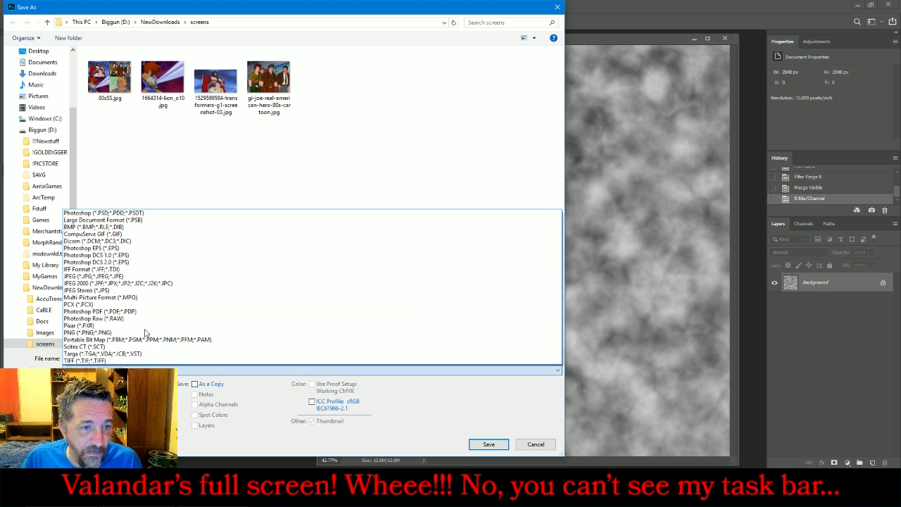
pyautogui.click(136, 231)
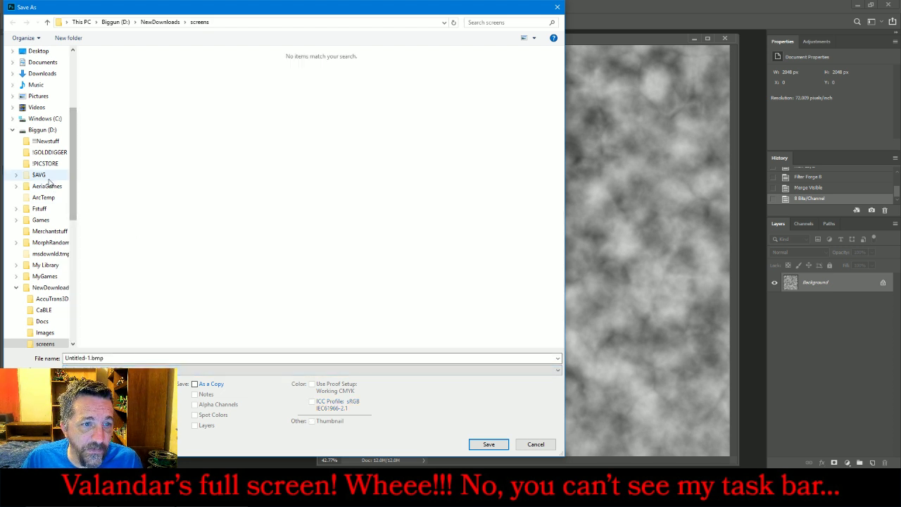
# Choose the ALPHAS folder as the save location, inside Storage, 031019, 3dPrintingHome, MESHES, FreesculptMinis.
pyautogui.click(17, 287)
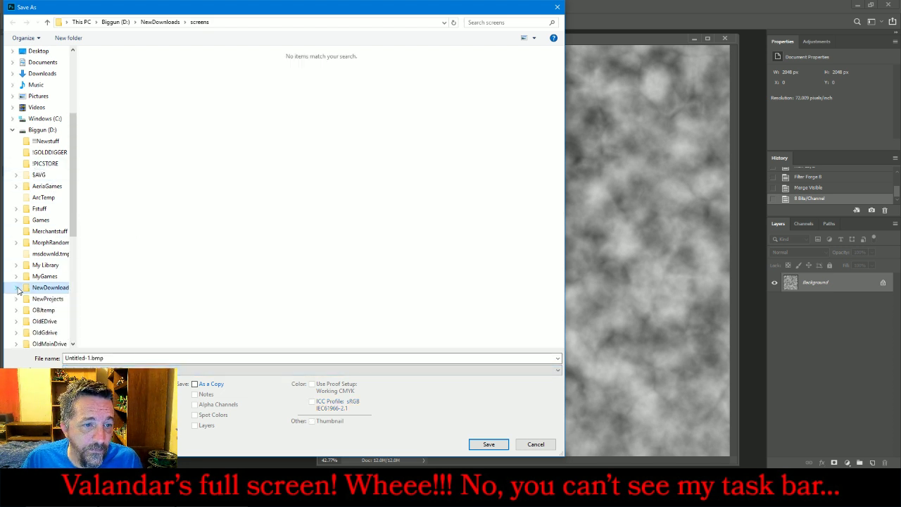
pyautogui.scroll(-5, 28, 267)
pyautogui.click(36, 233)
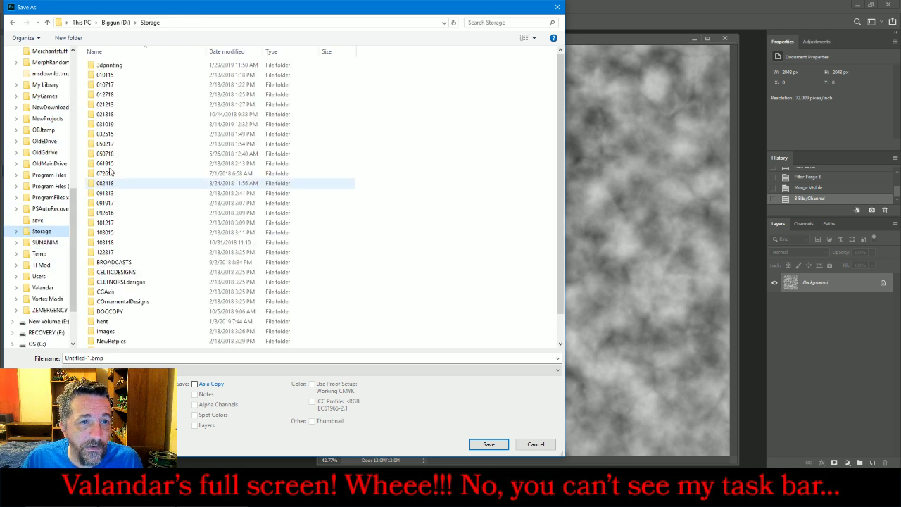
pyautogui.doubleClick(105, 124)
pyautogui.doubleClick(111, 84)
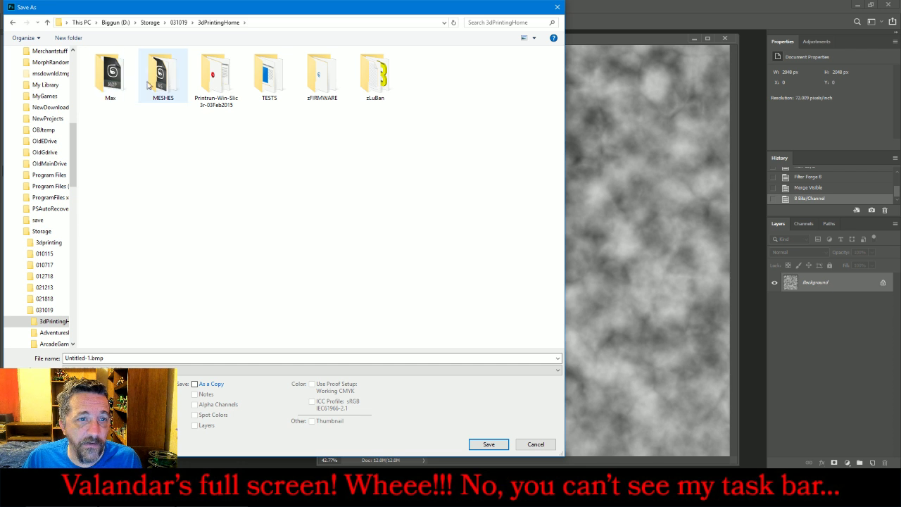
pyautogui.doubleClick(167, 82)
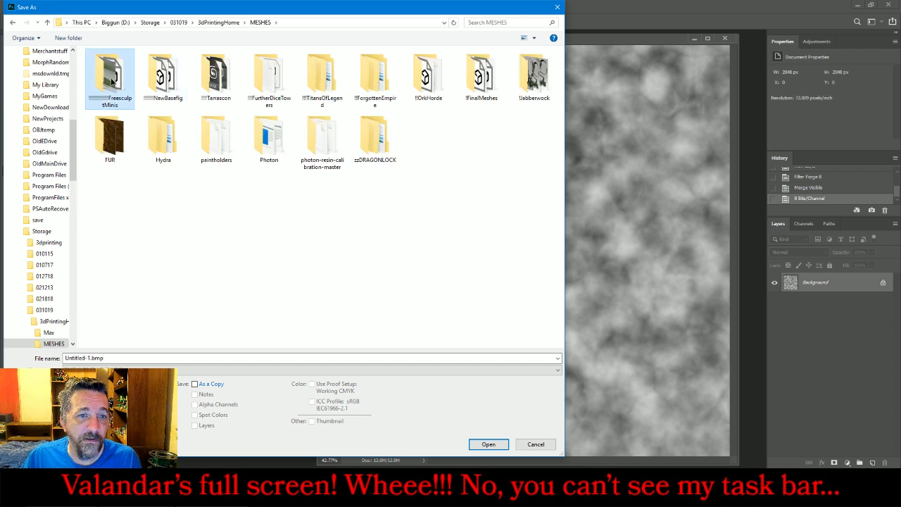
pyautogui.doubleClick(134, 80)
pyautogui.doubleClick(163, 73)
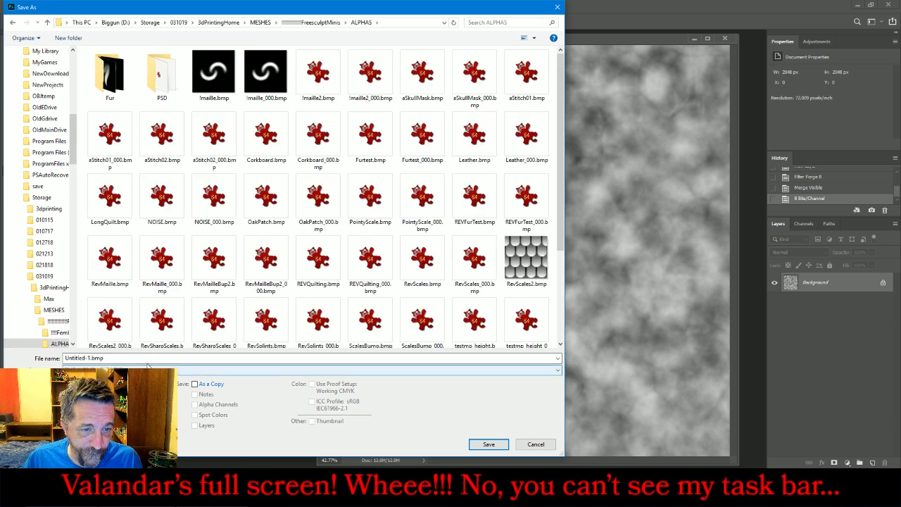
# Save the file as RockyAlpha01 with the Windows file format and 24 Bit depth.
pyautogui.click(151, 357)
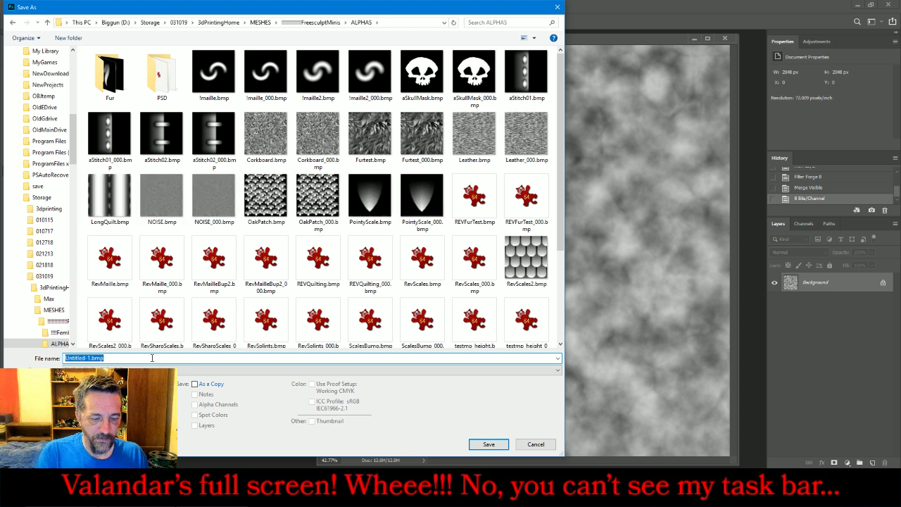
pyautogui.write('RockyAlpha01')
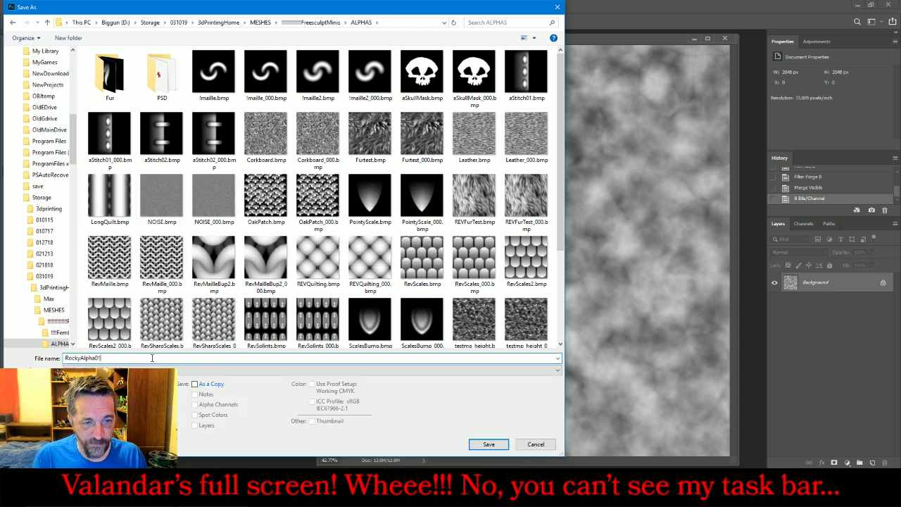
pyautogui.press('Return')
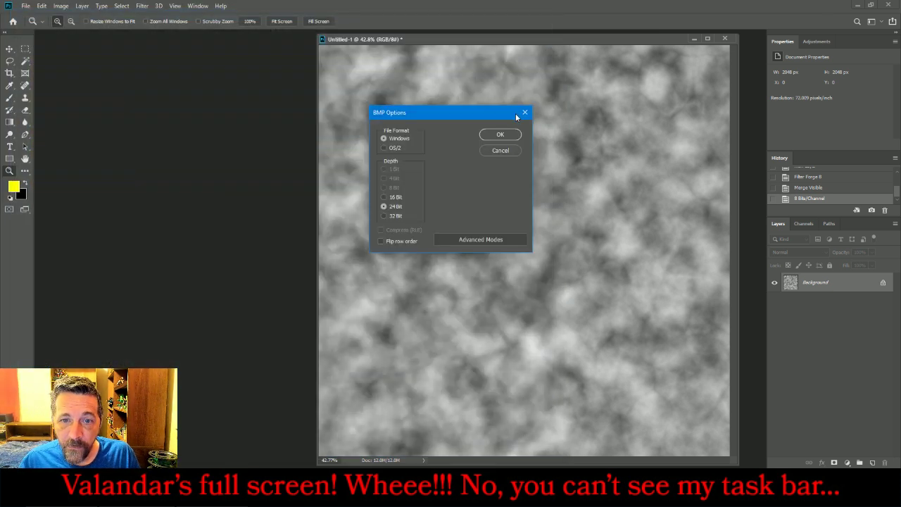
pyautogui.click(507, 136)
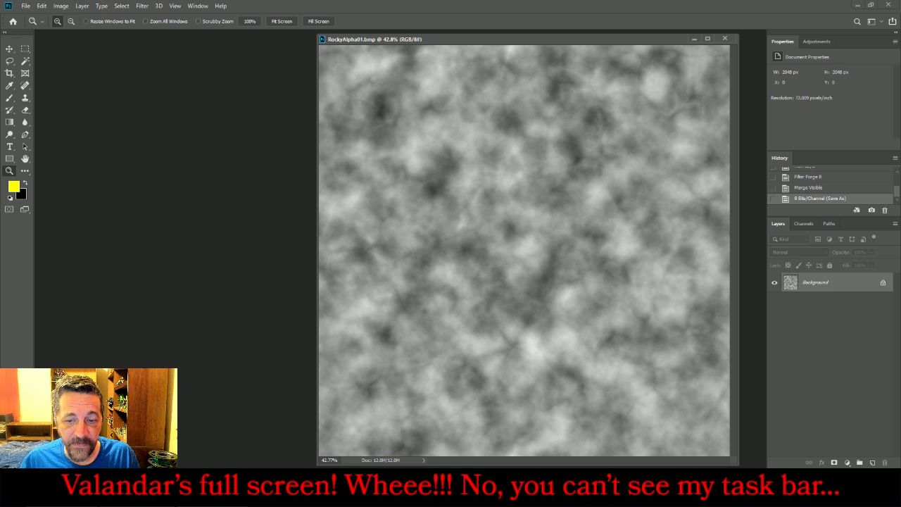
# Switch to ZBrush and import RockyAlpha01.bmp from the ALPHAS folder as the brush alpha.
pyautogui.hotkey('alt', 'Tab')
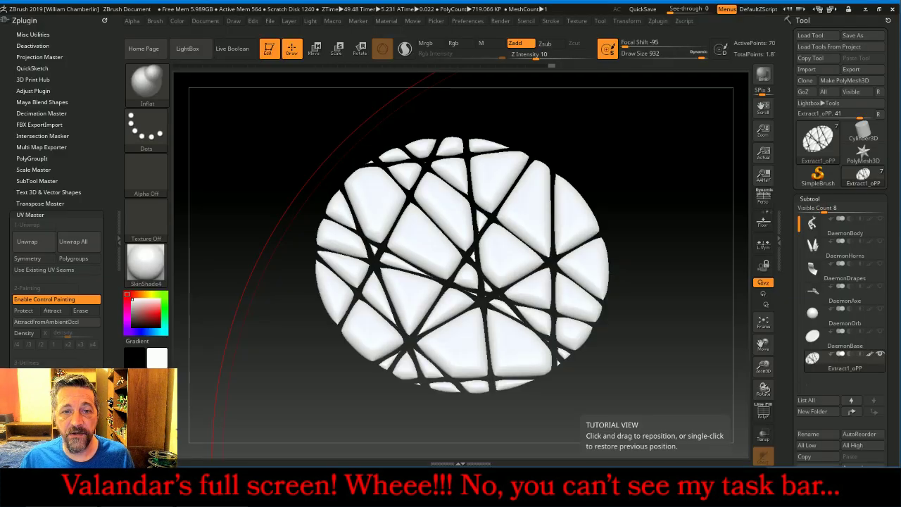
pyautogui.click(146, 172)
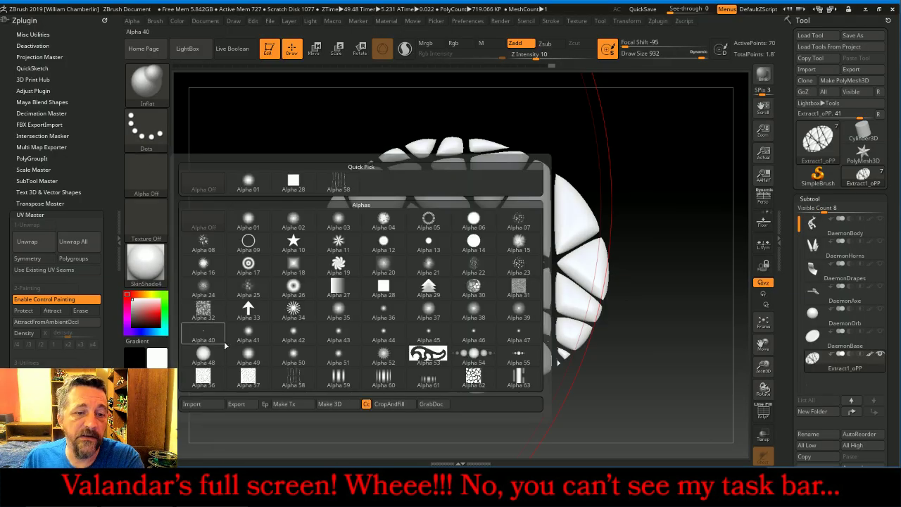
pyautogui.click(216, 407)
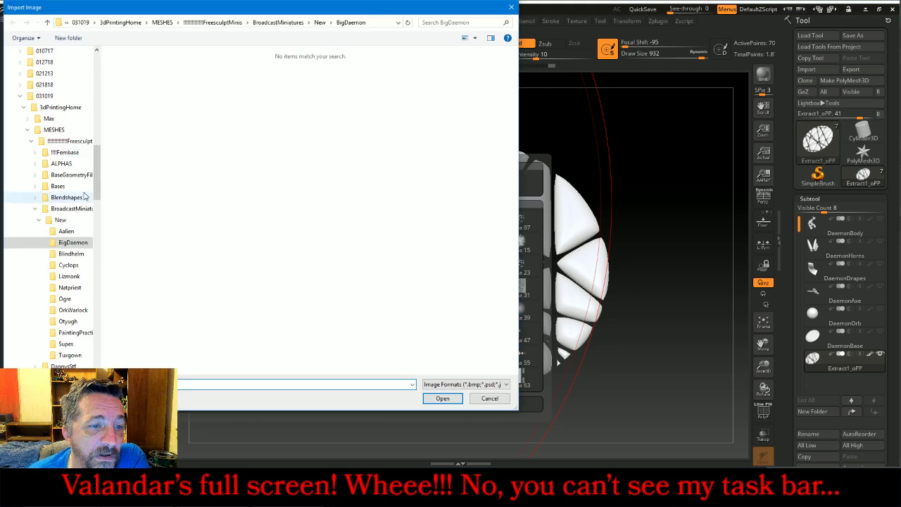
pyautogui.click(62, 163)
pyautogui.scroll(-3, 303, 204)
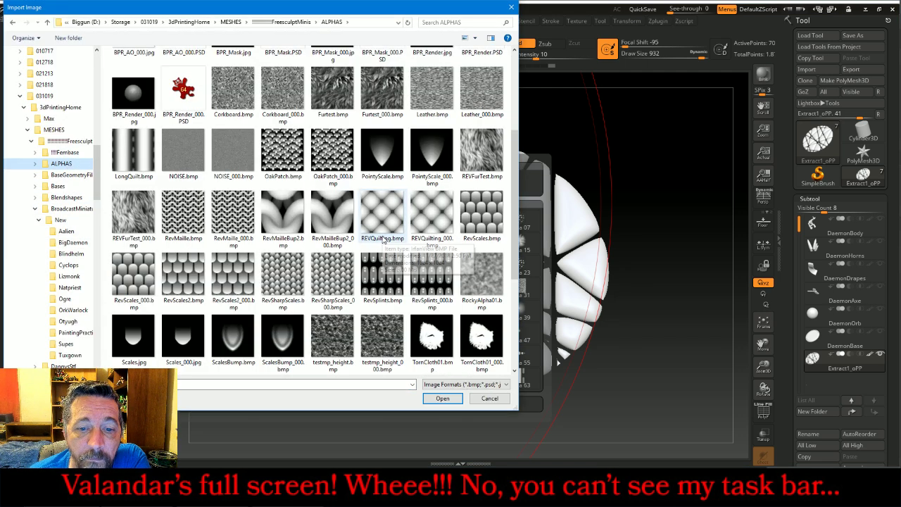
pyautogui.click(482, 278)
pyautogui.click(442, 399)
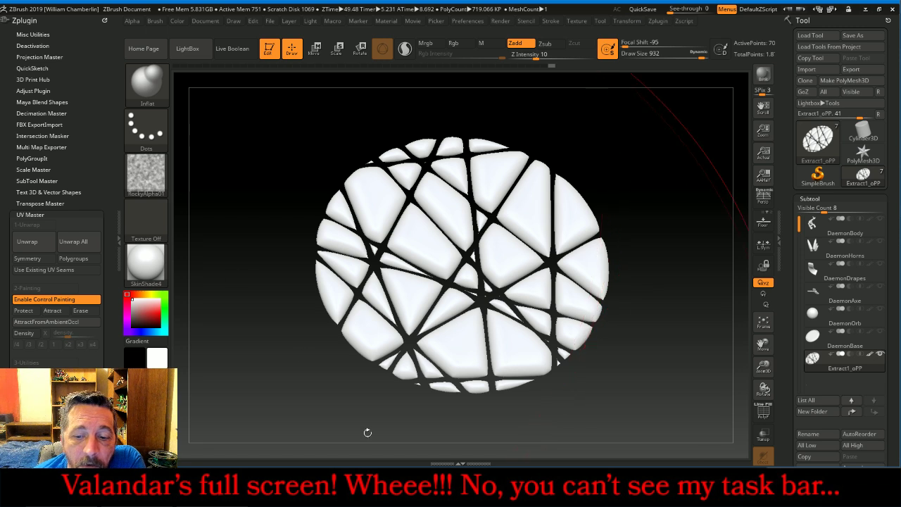
# Switch back to Photoshop and apply Auto Tone to the rock texture.
pyautogui.hotkey('alt', 'Tab')
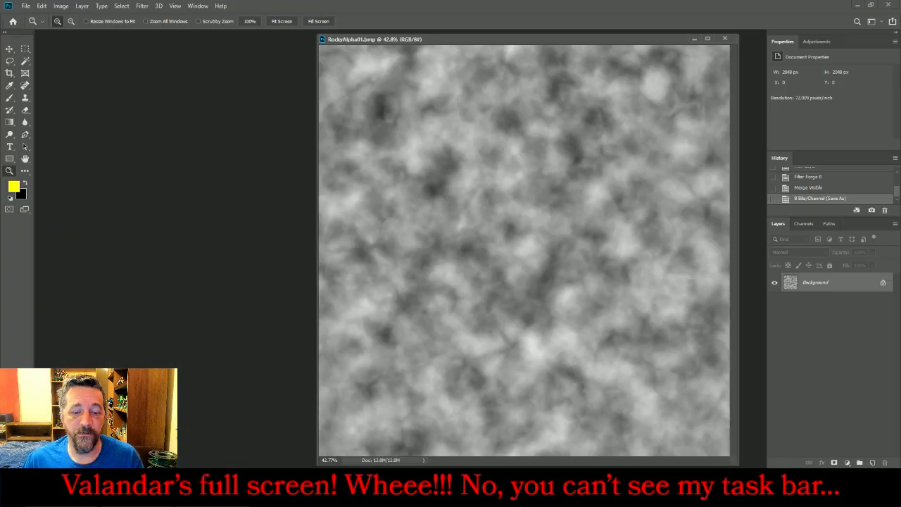
pyautogui.hotkey('ctrl', 'shift', 'l')
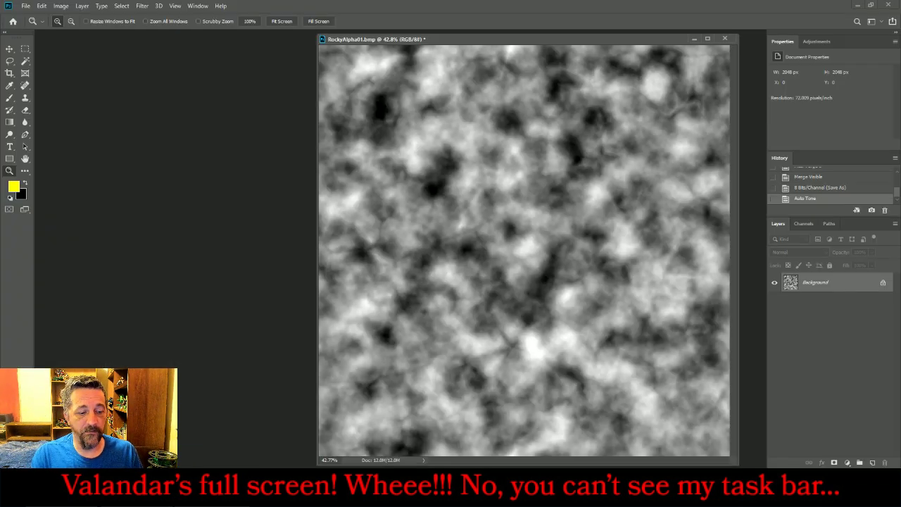
# Save the toned texture as RockyAlpha02.bmp in the ALPHAS folder with the Windows file format and 24 Bit depth.
pyautogui.hotkey('ctrl', 'shift', 's')
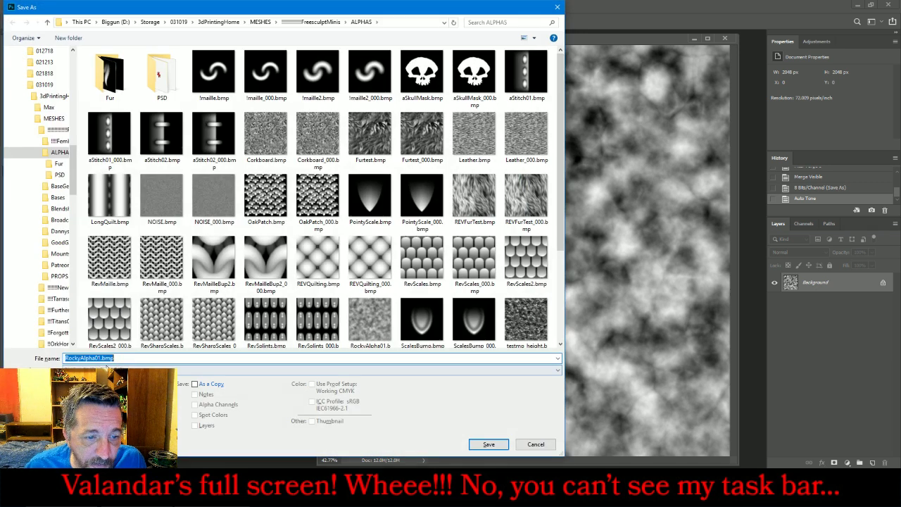
pyautogui.press('Return')
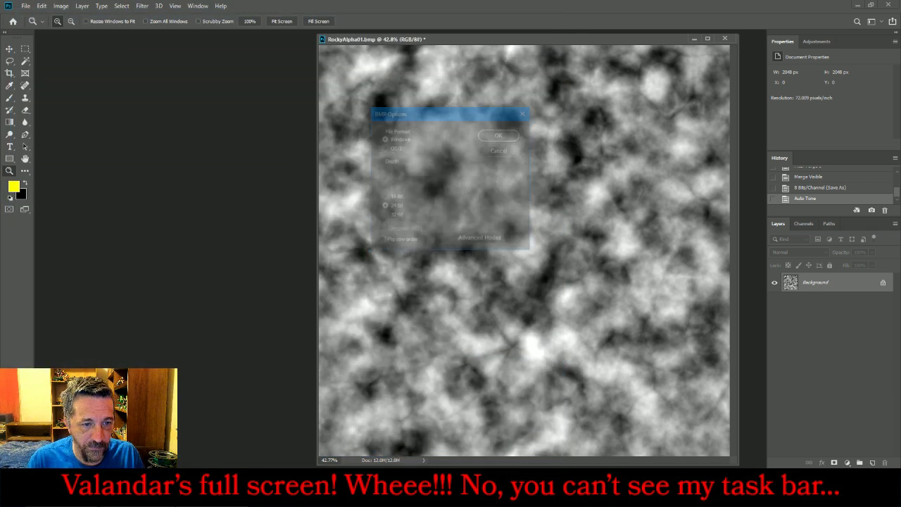
pyautogui.click(500, 136)
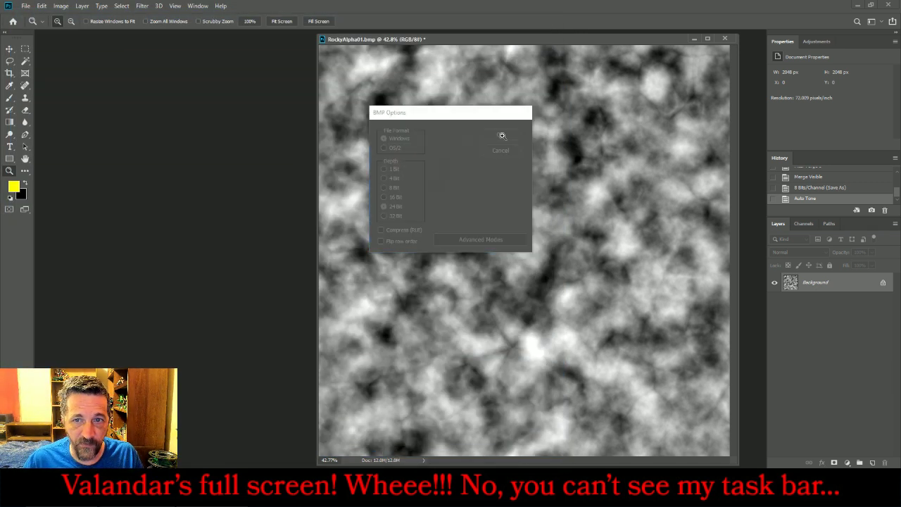
# Switch to ZBrush and import RockyAlpha02.bmp from the ALPHAS folder as the brush alpha.
pyautogui.moveTo(173, 497)
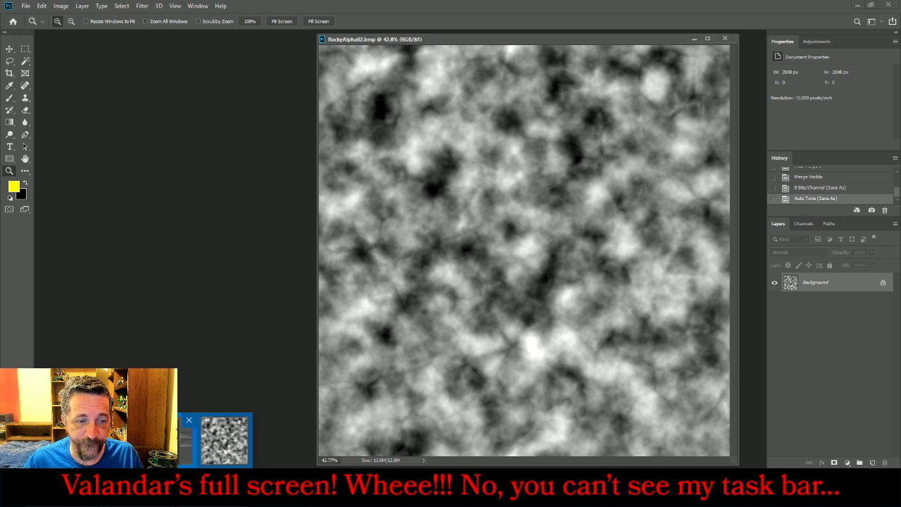
pyautogui.click(545, 495)
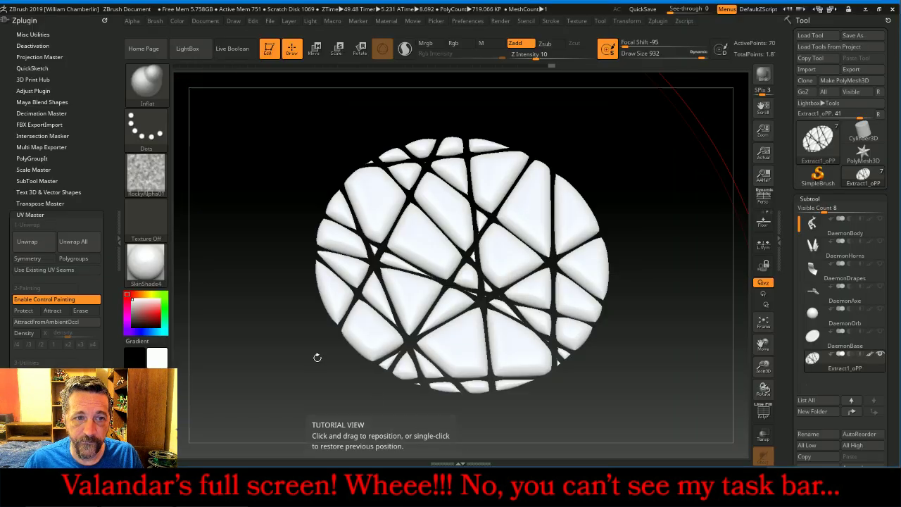
pyautogui.click(142, 190)
pyautogui.click(201, 358)
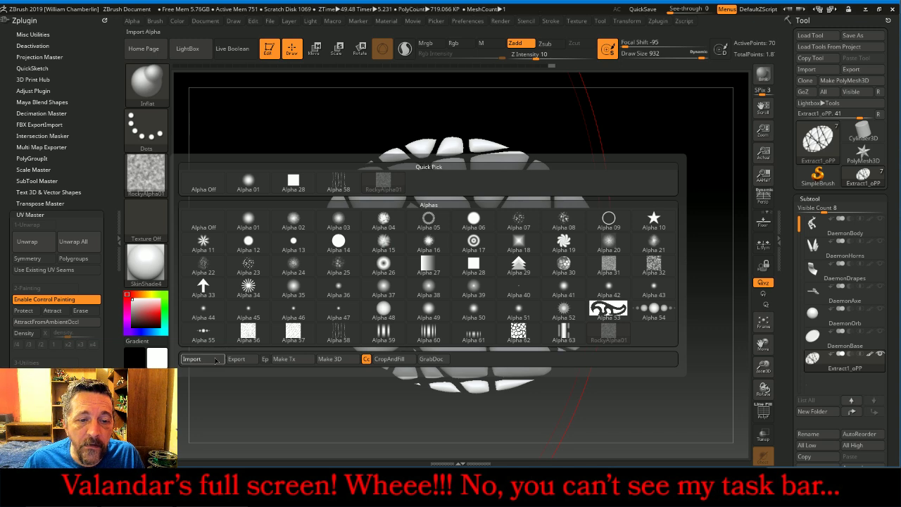
pyautogui.scroll(-3, 327, 309)
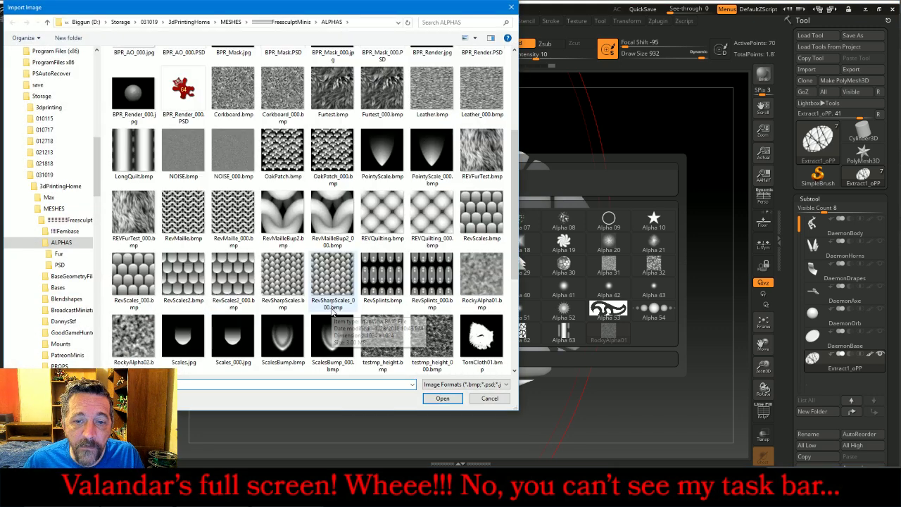
pyautogui.scroll(-3, 332, 310)
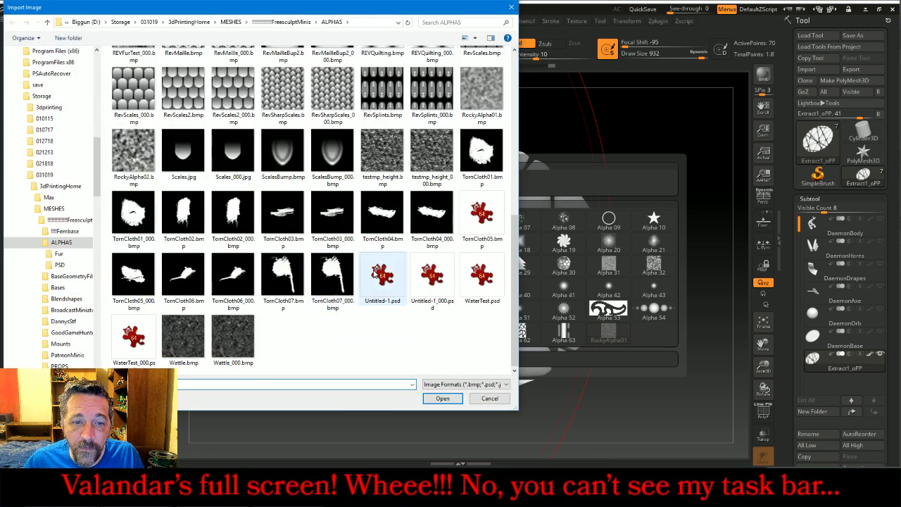
pyautogui.click(125, 153)
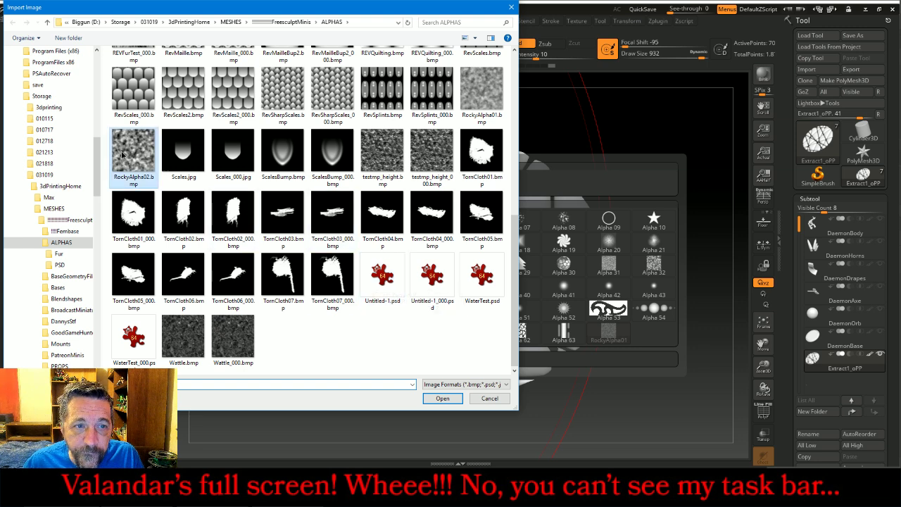
pyautogui.click(451, 400)
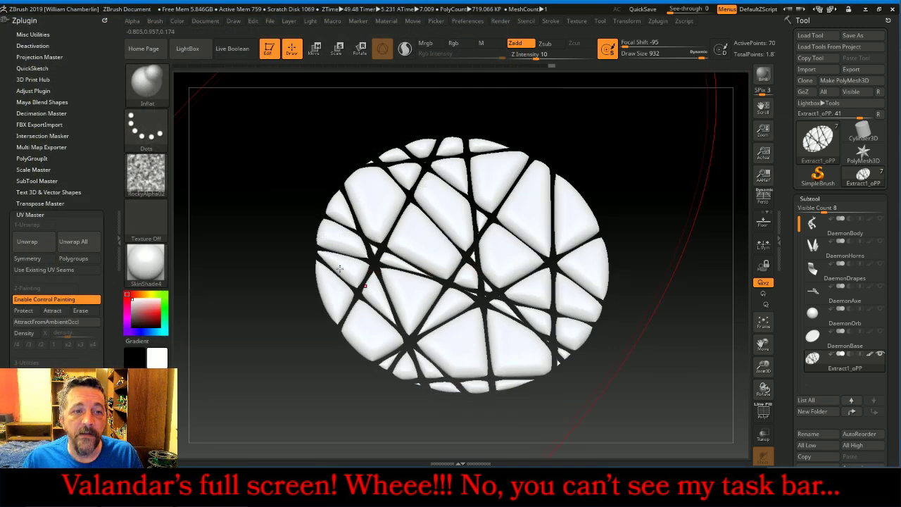
# Remove the docked Zplugin palette and collapse the empty tray beside the canvas.
pyautogui.click(105, 21)
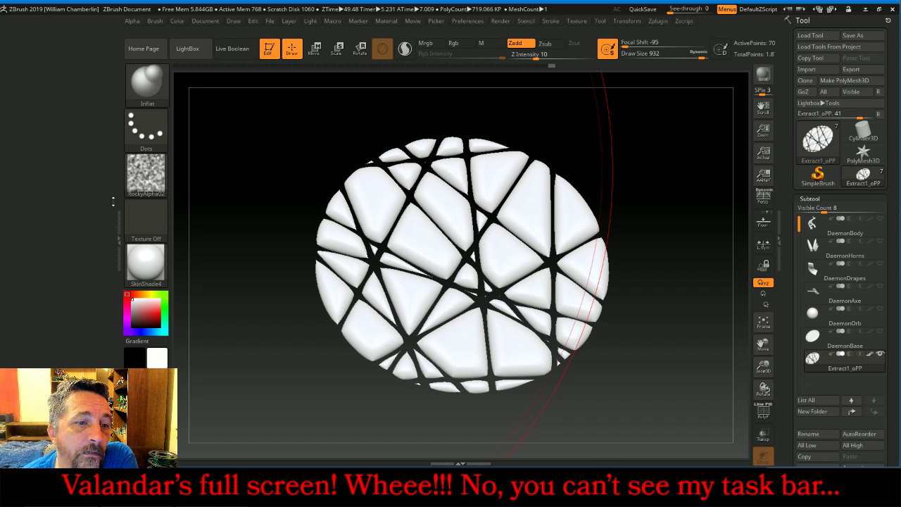
pyautogui.click(117, 235)
pyautogui.click(16, 20)
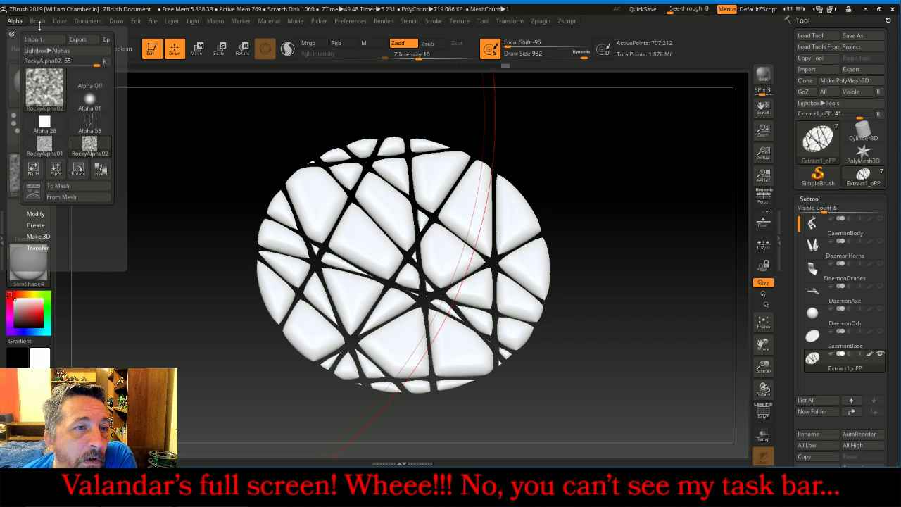
pyautogui.click(39, 22)
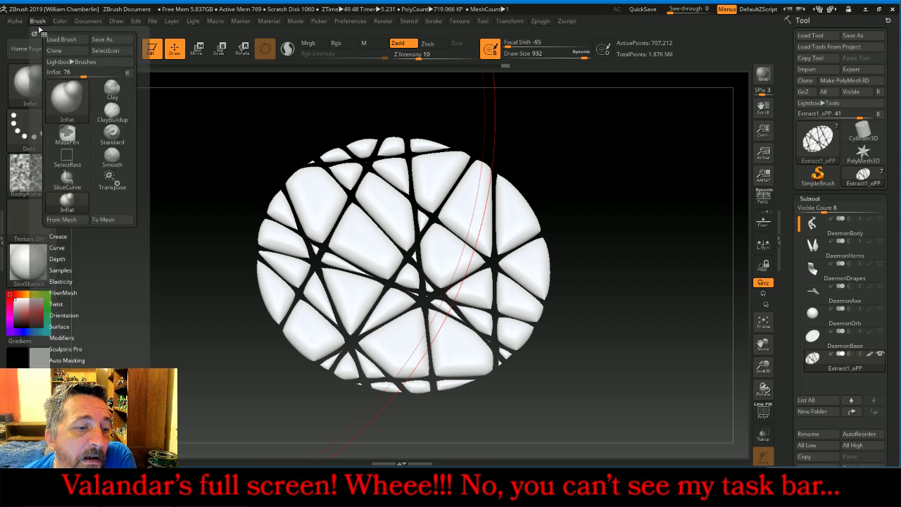
pyautogui.click(35, 32)
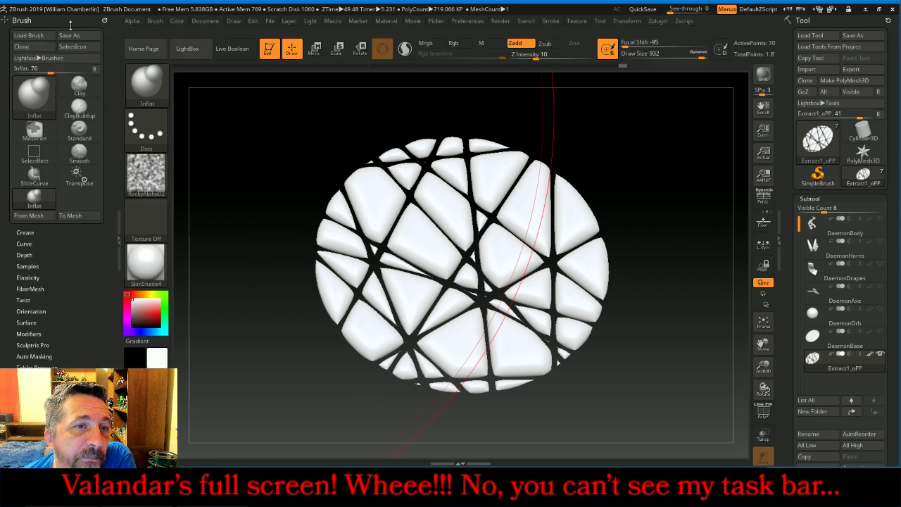
pyautogui.click(118, 226)
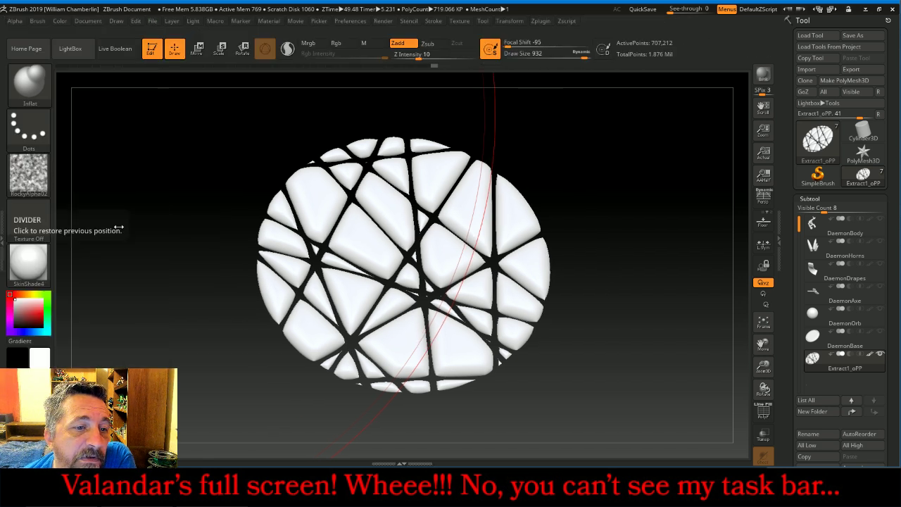
# Raise the MidValue of the RockyAlpha02 alpha in its Modify settings.
pyautogui.click(16, 21)
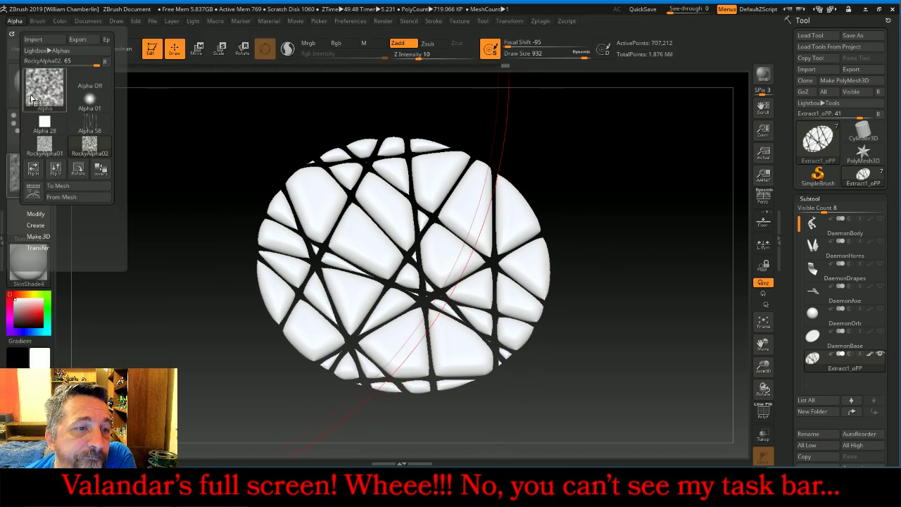
pyautogui.click(54, 213)
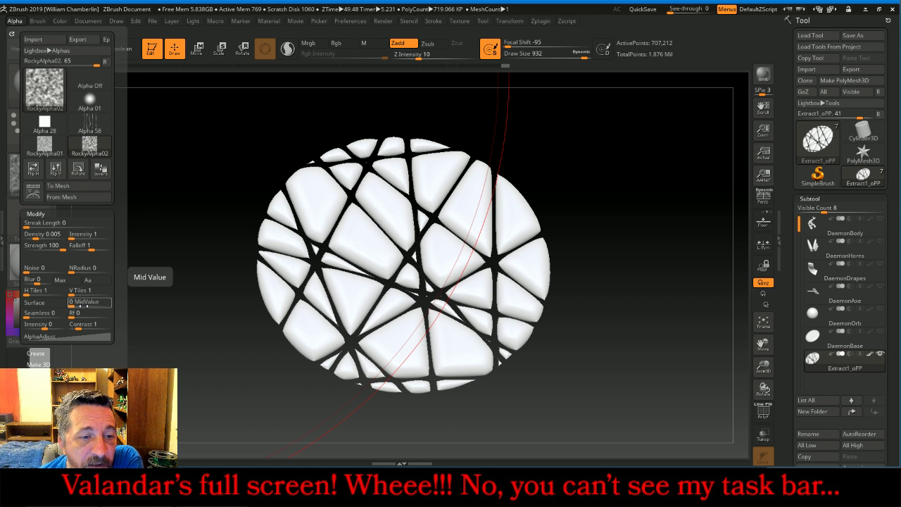
pyautogui.moveTo(70, 304); pyautogui.dragTo(92, 303)
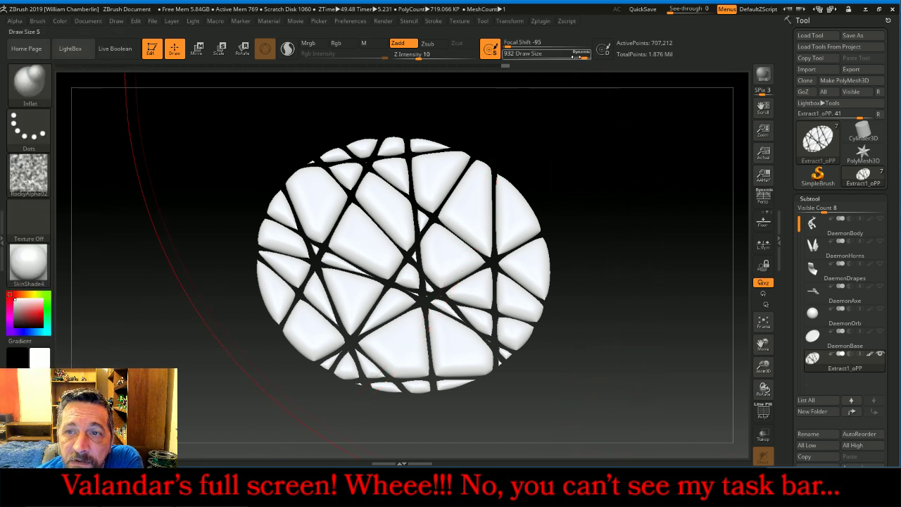
# Set the Inflat brush to the DragDot stroke with Draw Size 492 and Z Intensity 30.
pyautogui.moveTo(585, 56); pyautogui.dragTo(562, 58)
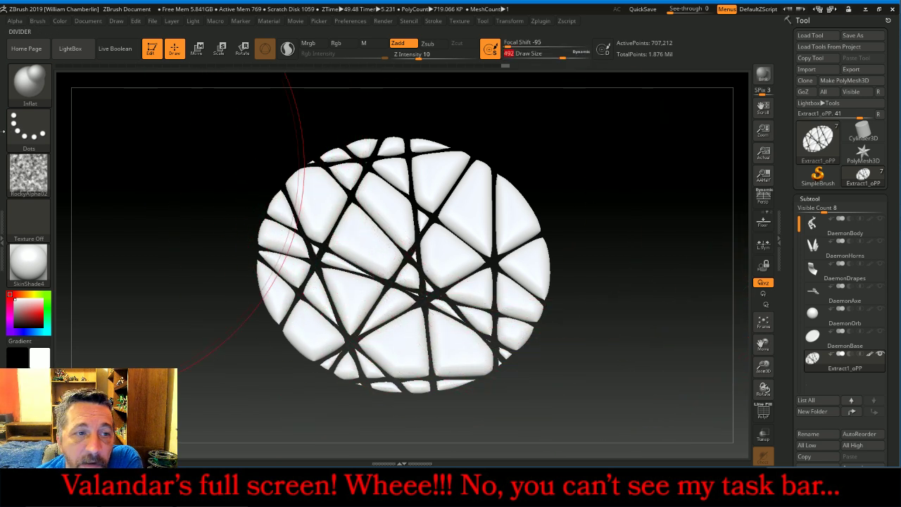
pyautogui.click(17, 131)
pyautogui.click(312, 139)
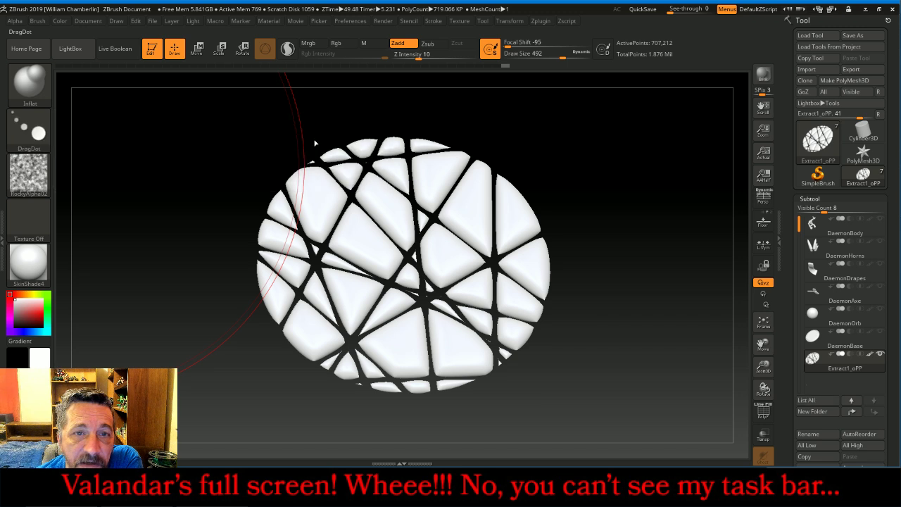
pyautogui.moveTo(418, 59); pyautogui.dragTo(438, 58)
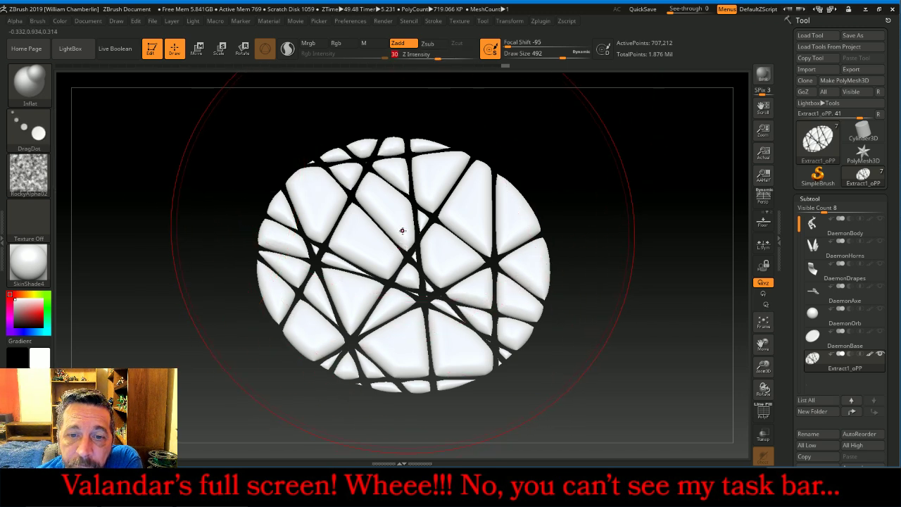
# Try stamping the rocky alpha across the stones, showing the DaemonBase subtool for comparison, and undo the stamp.
pyautogui.moveTo(403, 237); pyautogui.dragTo(400, 246)
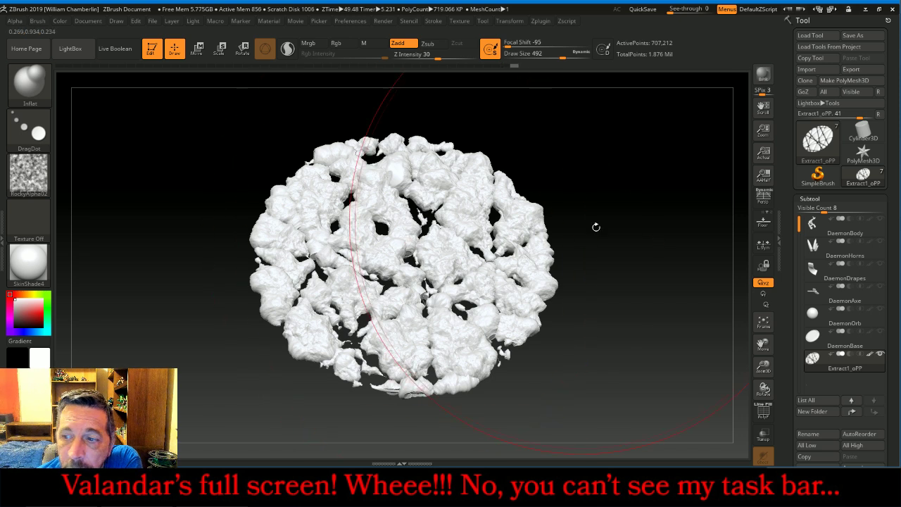
pyautogui.click(880, 332)
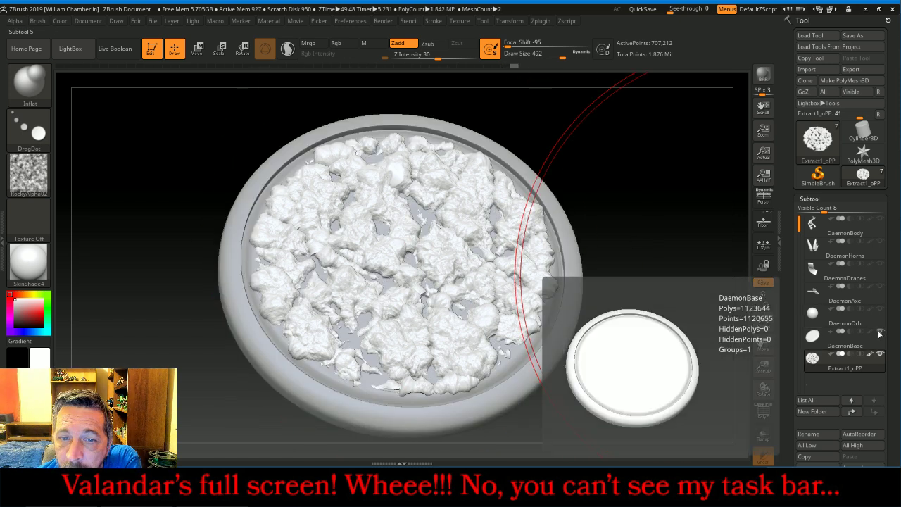
pyautogui.moveTo(726, 298); pyautogui.dragTo(680, 253)
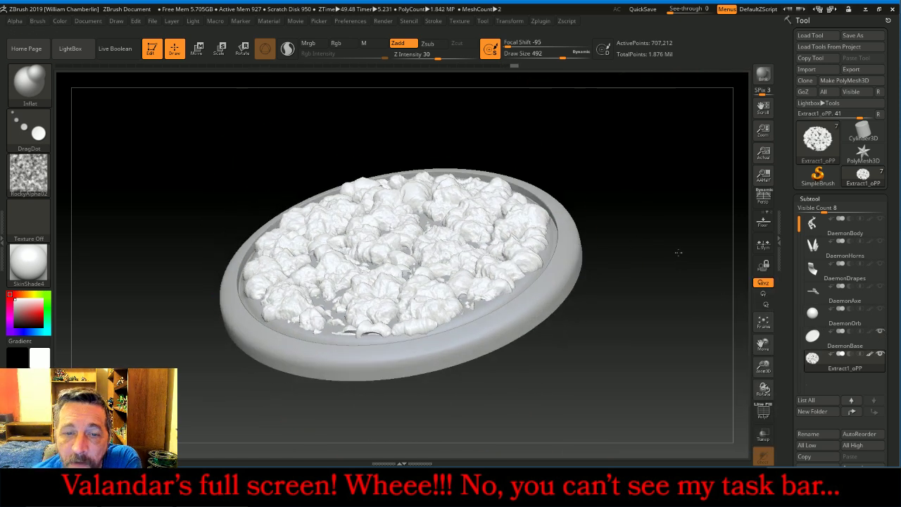
pyautogui.hotkey('ctrl', 'z')
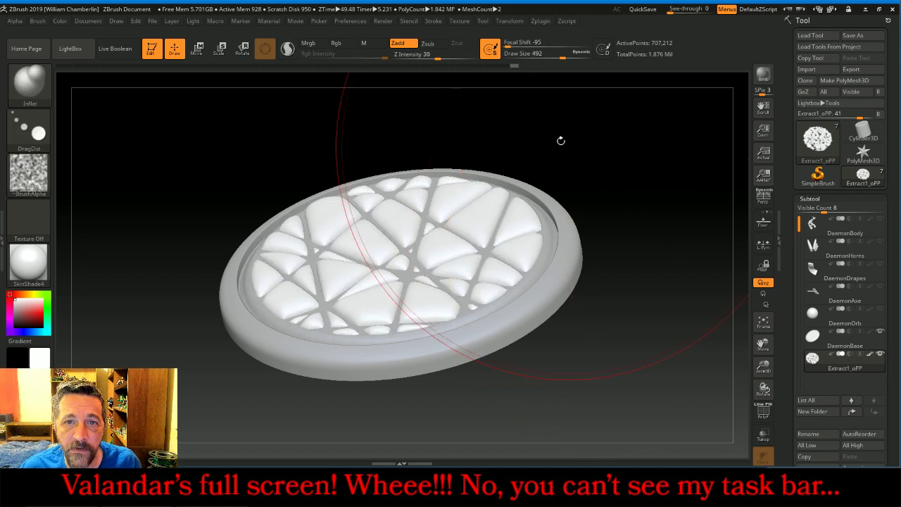
# Set the brush's Z Intensity to 15 and stamp the rocky alpha across all the stones.
pyautogui.moveTo(429, 59); pyautogui.dragTo(425, 60)
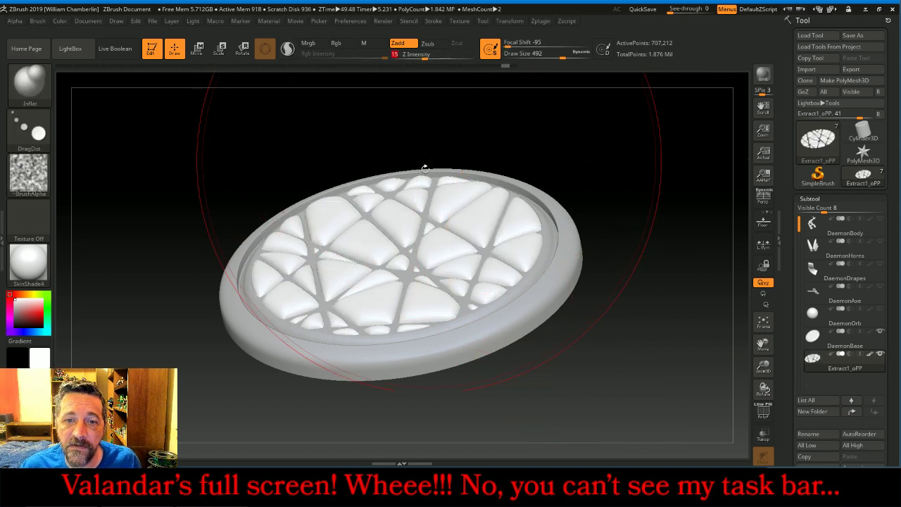
pyautogui.hotkey('ctrl', 'shift', 'z')
pyautogui.moveTo(403, 230); pyautogui.dragTo(385, 249)
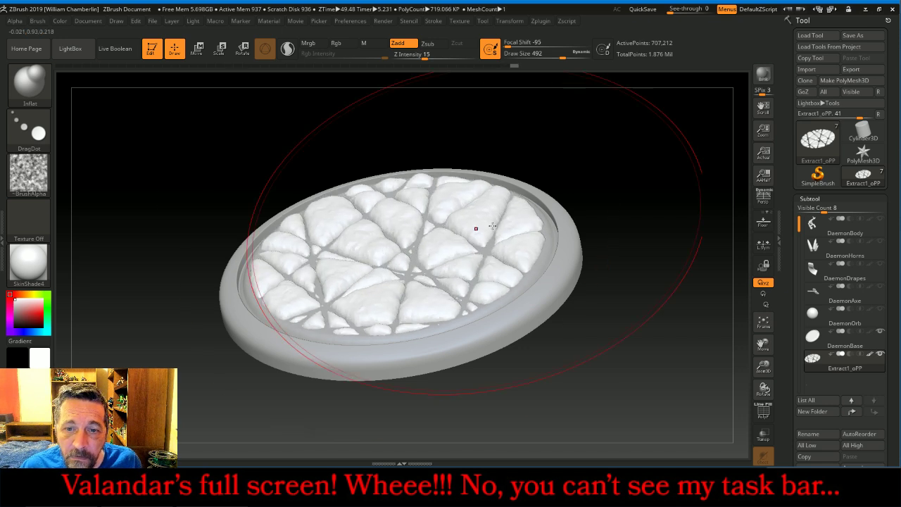
pyautogui.moveTo(610, 169)
pyautogui.mouseDown()
pyautogui.moveTo(629, 219)
pyautogui.moveTo(650, 215)
pyautogui.moveTo(633, 205)
pyautogui.mouseUp()
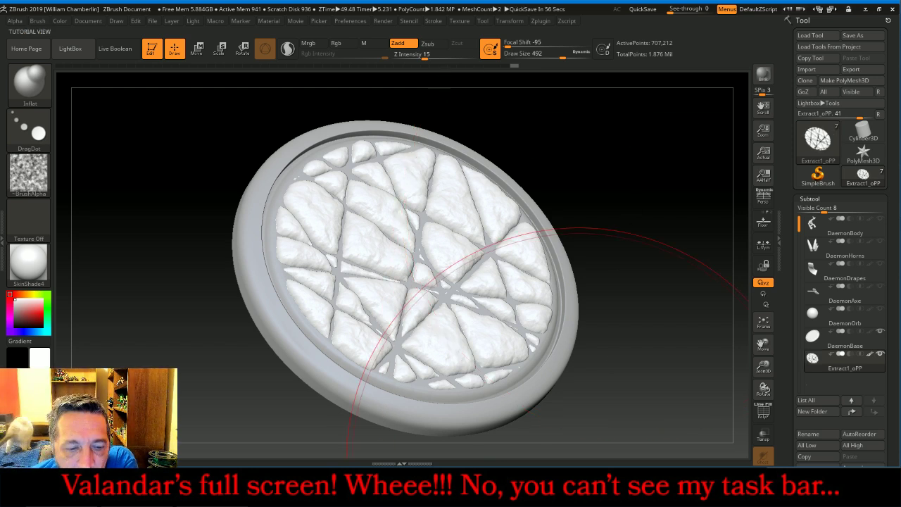
# Switch to Photoshop and delete the Auto Tone state from the history of the rock texture.
pyautogui.hotkey('alt', 'Tab')
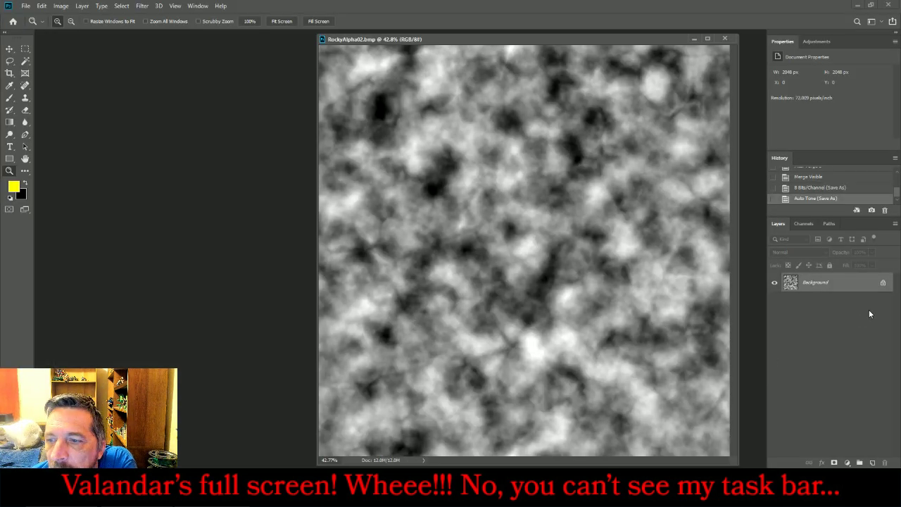
pyautogui.click(885, 211)
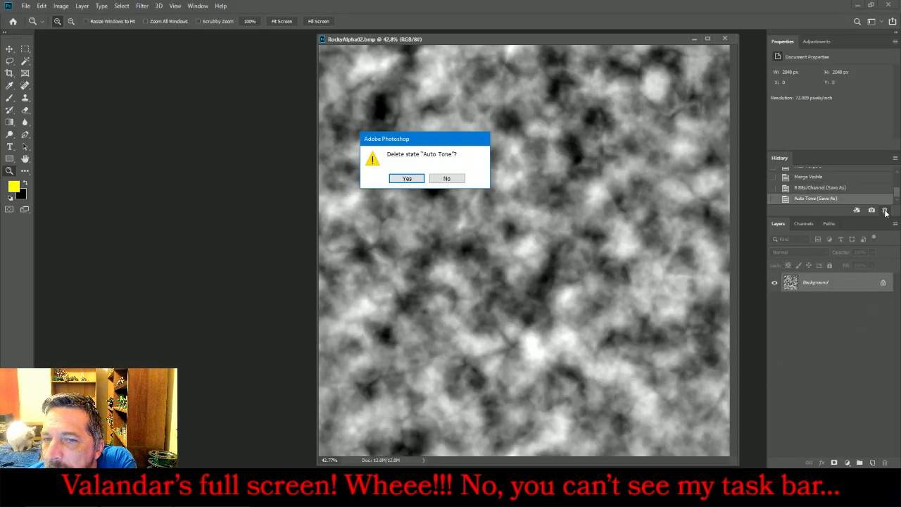
pyautogui.click(415, 180)
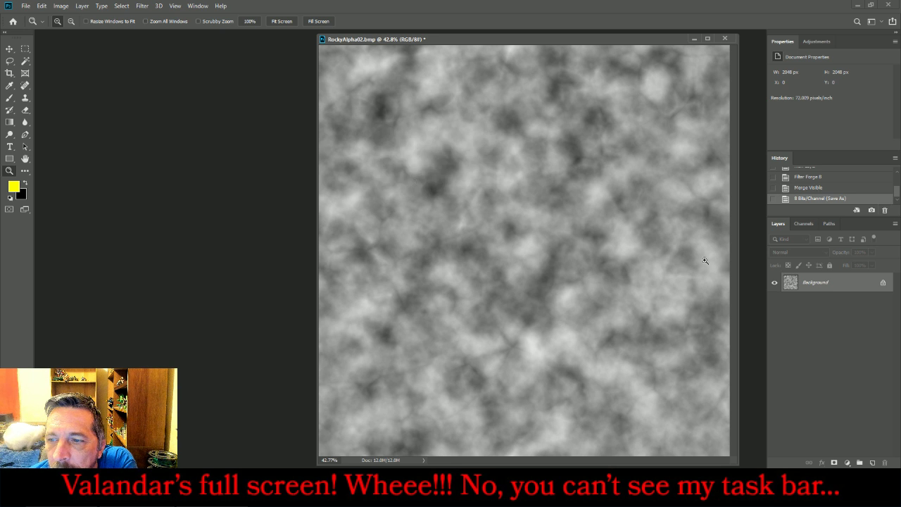
# Duplicate the Background layer as Background copy and set the copy's blending mode to Multiply.
pyautogui.rightClick(841, 286)
pyautogui.click(841, 304)
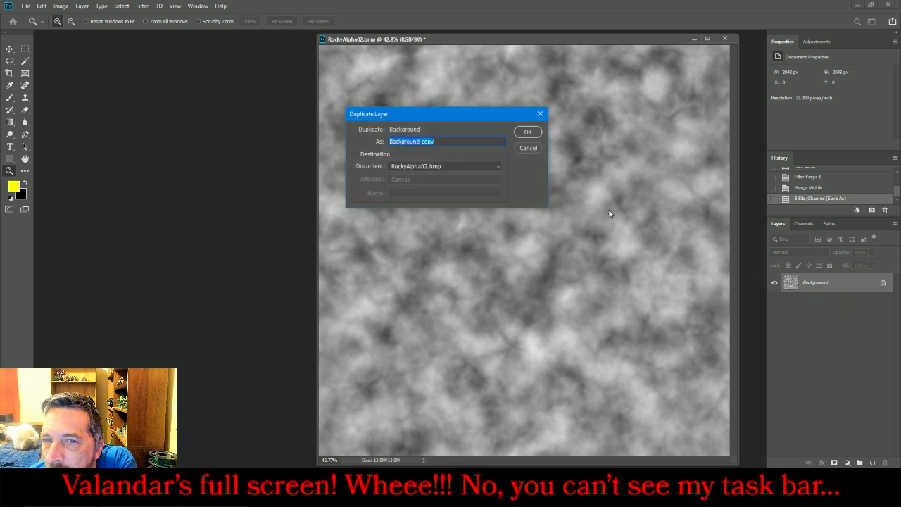
pyautogui.click(526, 132)
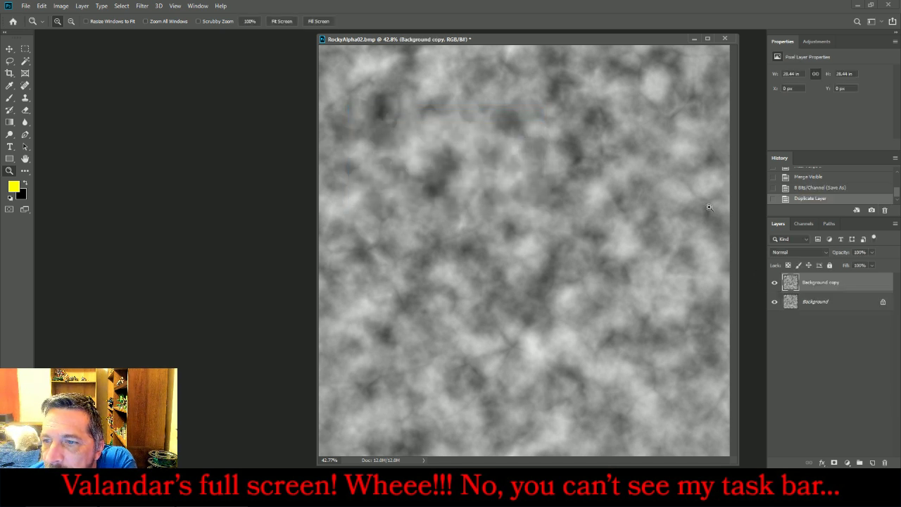
pyautogui.click(790, 249)
pyautogui.click(791, 274)
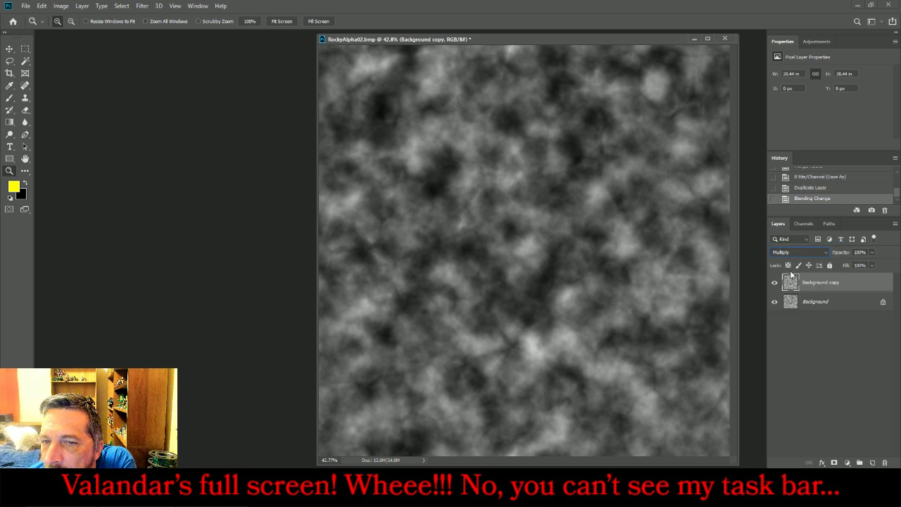
# Duplicate the Multiply layer as Background copy 2 and merge all visible layers into one.
pyautogui.rightClick(827, 287)
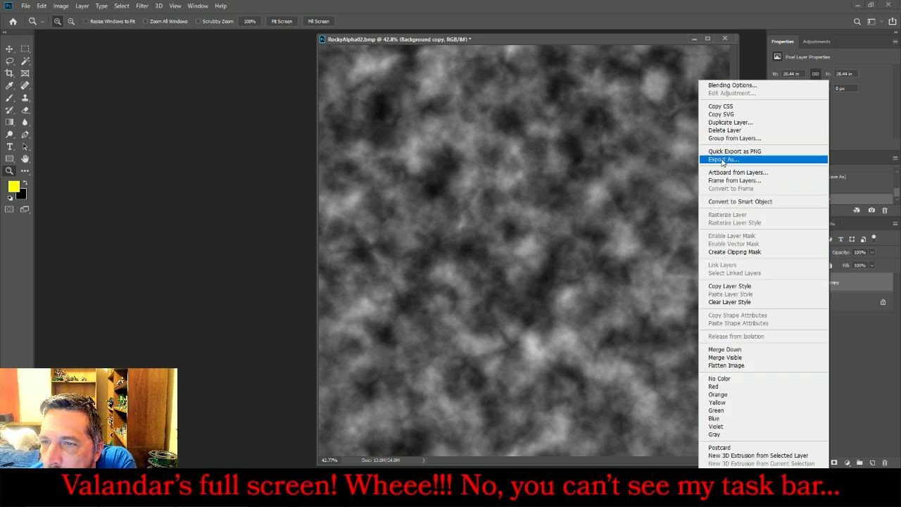
pyautogui.click(728, 123)
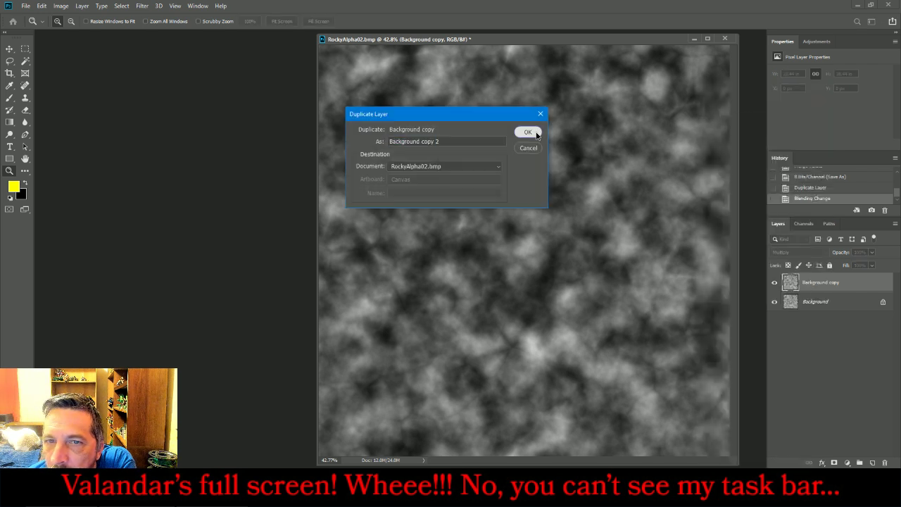
pyautogui.click(528, 132)
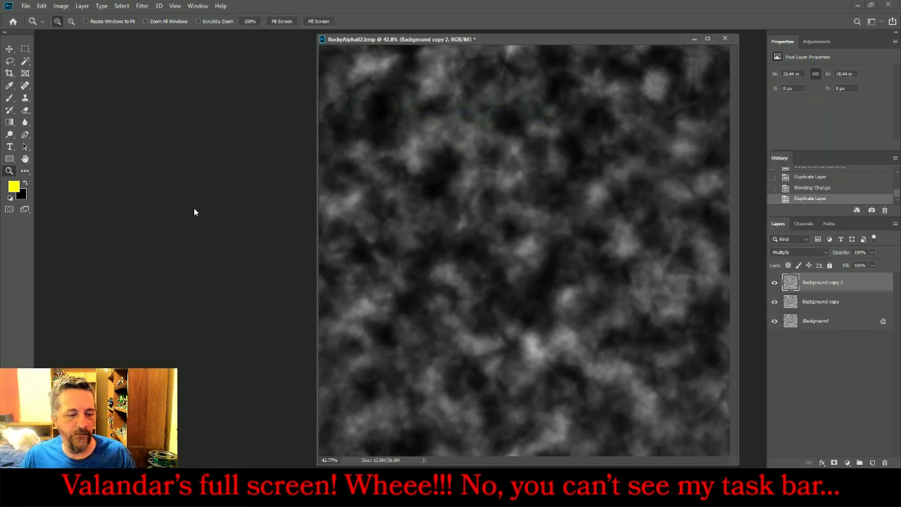
pyautogui.hotkey('ctrl', 'shift', 'e')
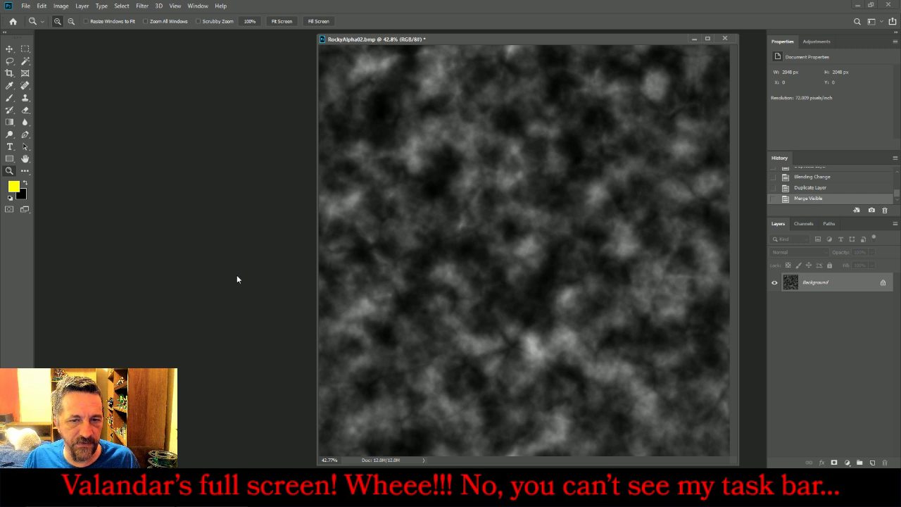
# Save the darkened texture in the ALPHAS folder as RockyAlpha03.bmp, a 24-bit Windows bitmap.
pyautogui.hotkey('ctrl', 'shift', 's')
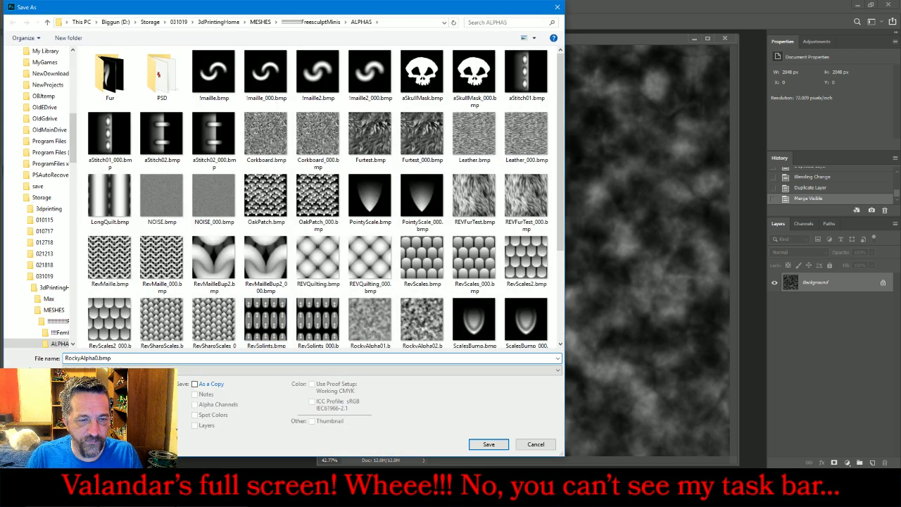
pyautogui.press('Return')
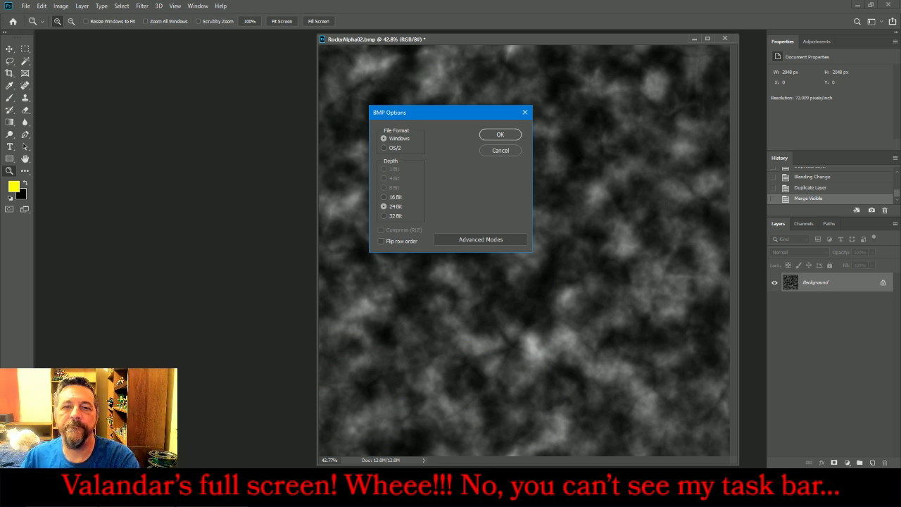
pyautogui.click(502, 133)
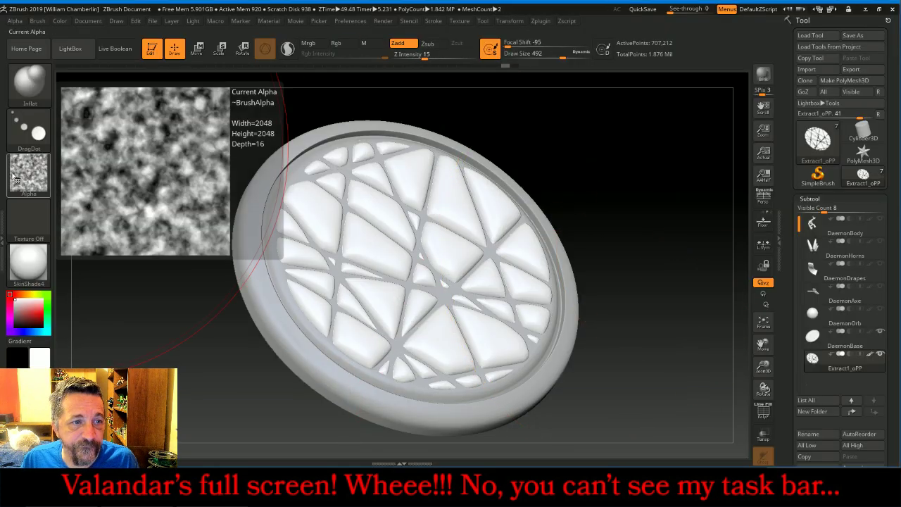
# Switch to ZBrush, import RockyAlpha03.bmp as the Inflat brush's alpha, and try a test stamp on the stones before undoing it.
pyautogui.click(12, 175)
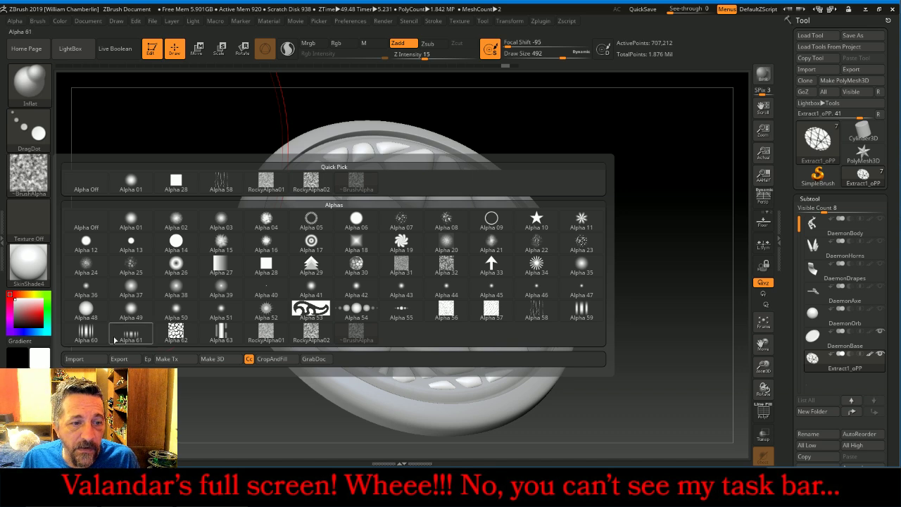
pyautogui.click(81, 359)
pyautogui.scroll(-10, 219, 191)
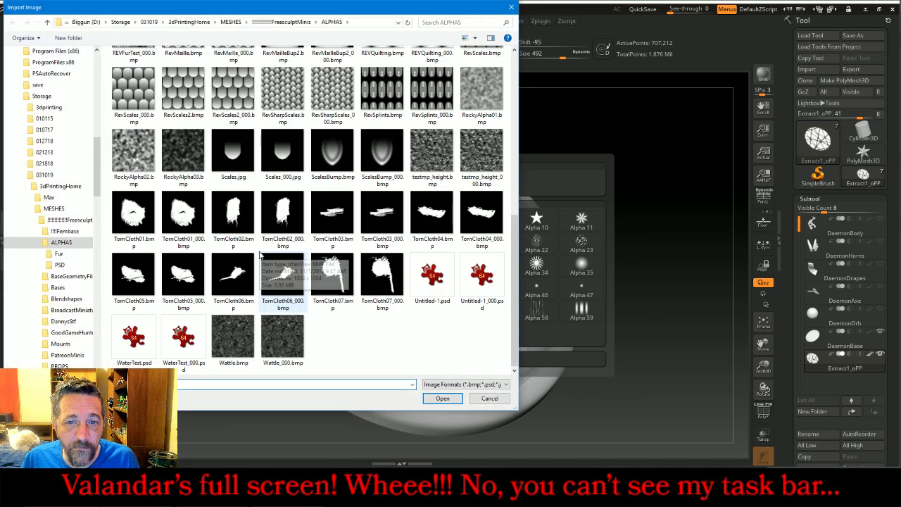
pyautogui.doubleClick(183, 152)
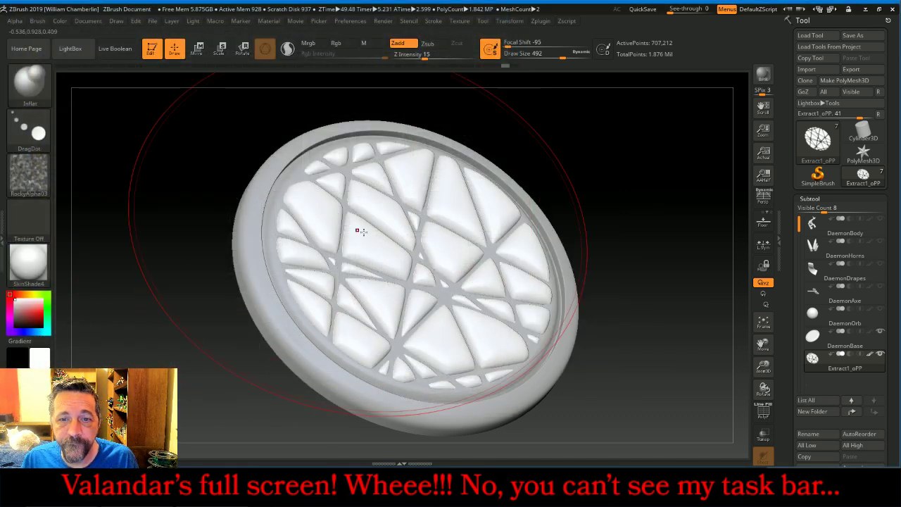
pyautogui.moveTo(391, 244); pyautogui.dragTo(404, 268)
pyautogui.hotkey('ctrl', 'z')
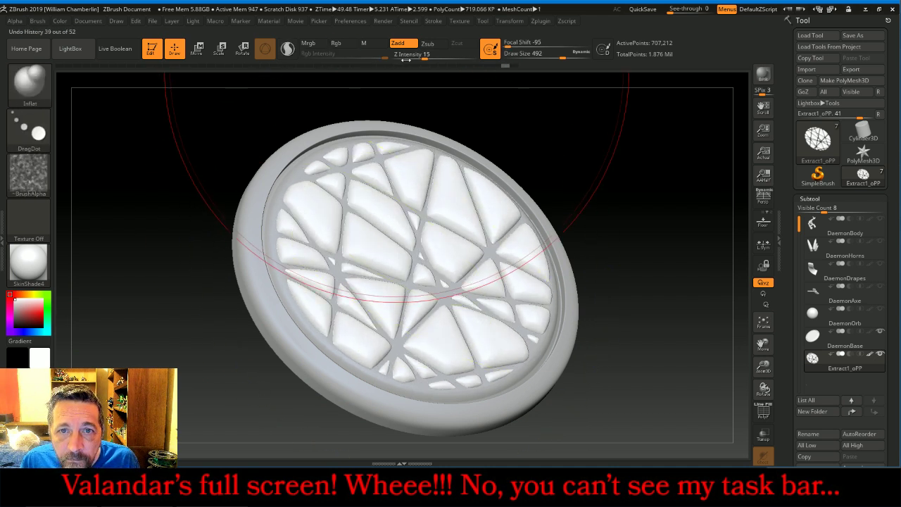
# Set the alpha's MidValue to 63, try stamping it across the stones, and undo the stamp.
pyautogui.click(37, 21)
pyautogui.click(16, 21)
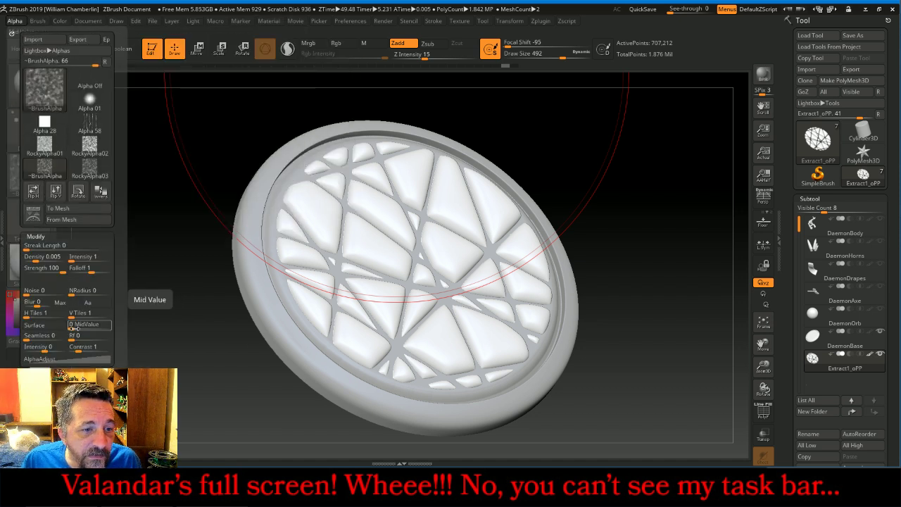
pyautogui.moveTo(74, 327); pyautogui.dragTo(80, 327)
pyautogui.click(87, 328)
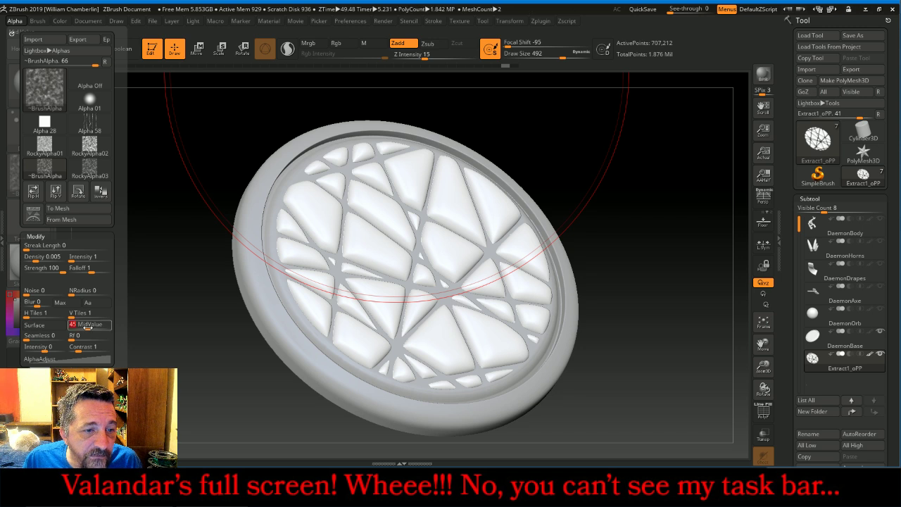
pyautogui.click(87, 327)
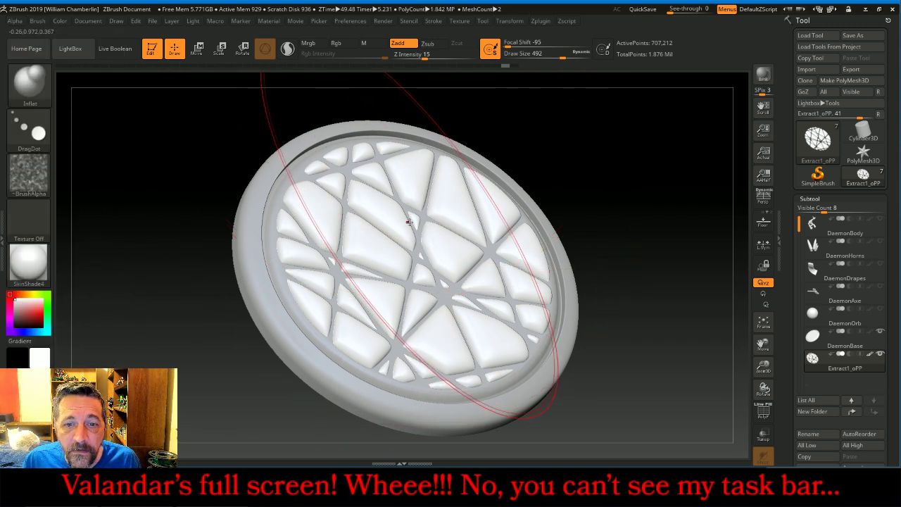
pyautogui.moveTo(405, 236); pyautogui.dragTo(406, 162)
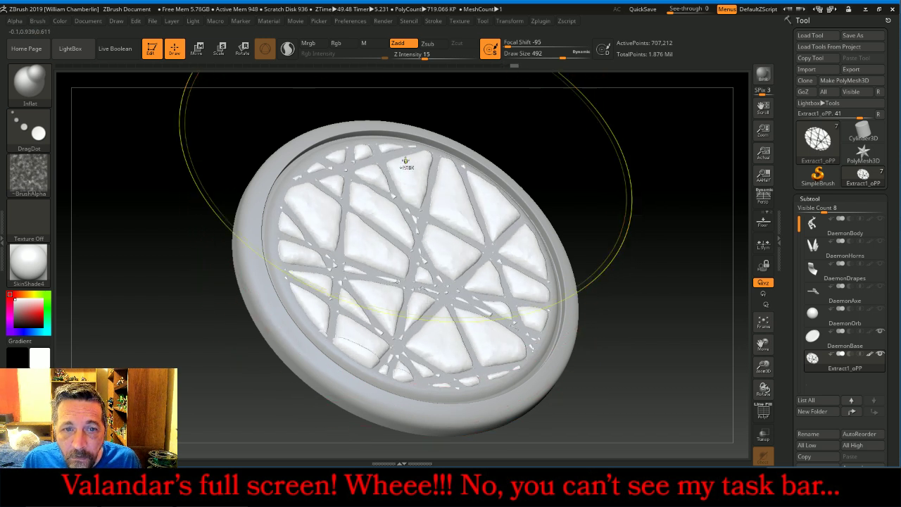
pyautogui.hotkey('ctrl', 'z')
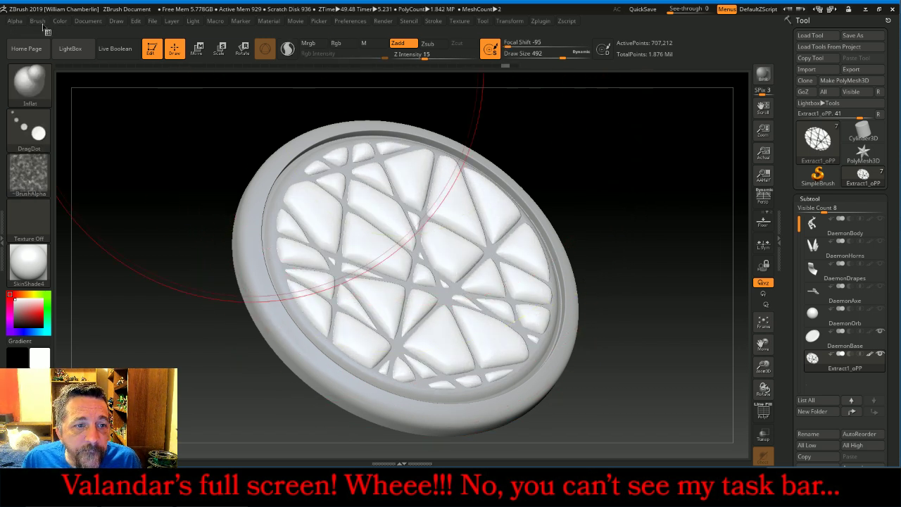
# Set the rocky alpha's MidValue to 50 and the brush's Z Intensity to 26.
pyautogui.click(38, 21)
pyautogui.click(14, 21)
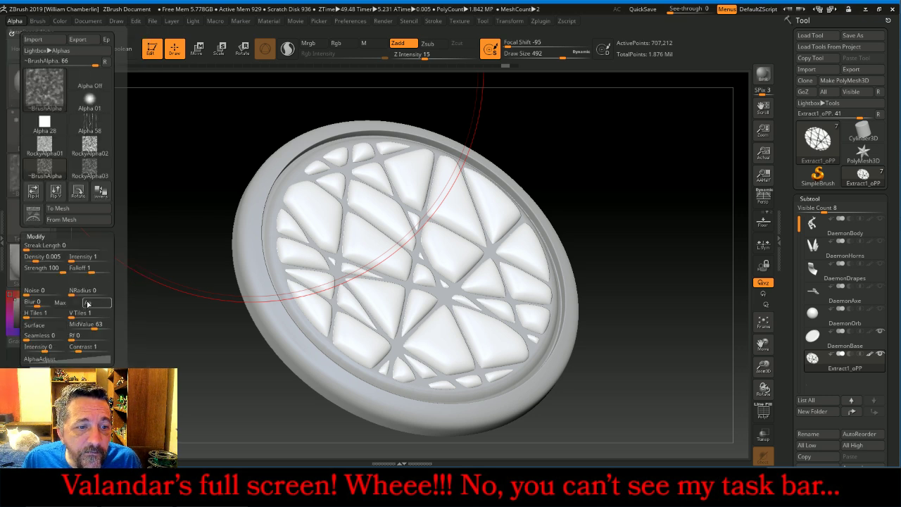
pyautogui.write('50')
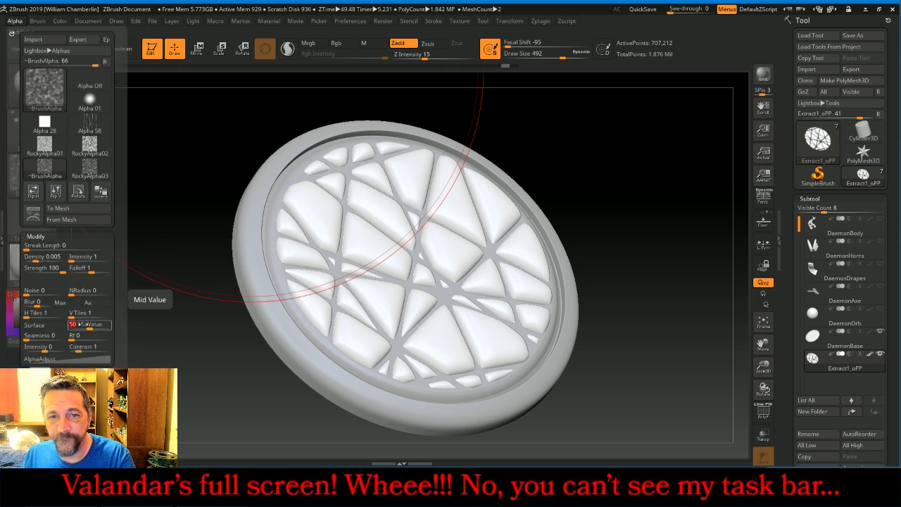
pyautogui.press('Return')
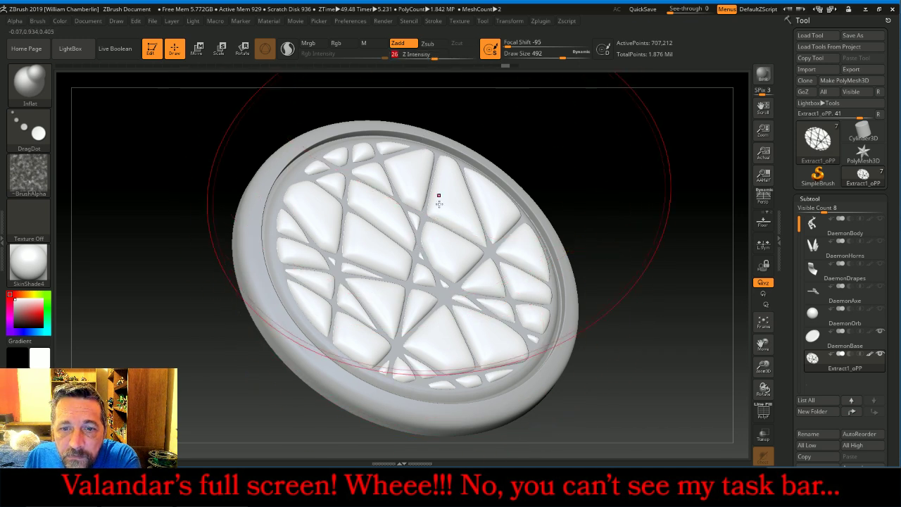
# Try stamping the adjusted alpha across the stones, tilt the base to inspect it, and undo the stamp.
pyautogui.click(442, 237)
pyautogui.moveTo(443, 237); pyautogui.dragTo(433, 263)
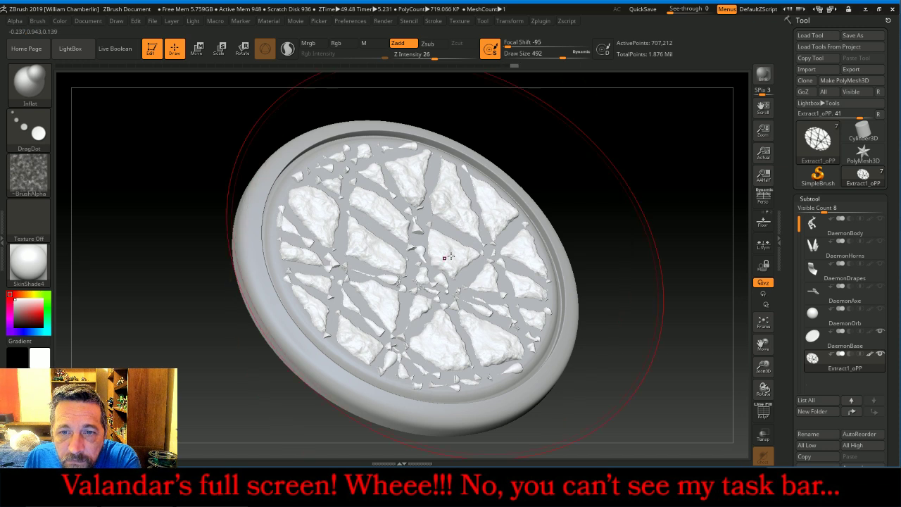
pyautogui.moveTo(648, 226)
pyautogui.mouseDown()
pyautogui.moveTo(603, 217)
pyautogui.moveTo(604, 187)
pyautogui.moveTo(612, 184)
pyautogui.mouseUp()
pyautogui.hotkey('ctrl', 'z')
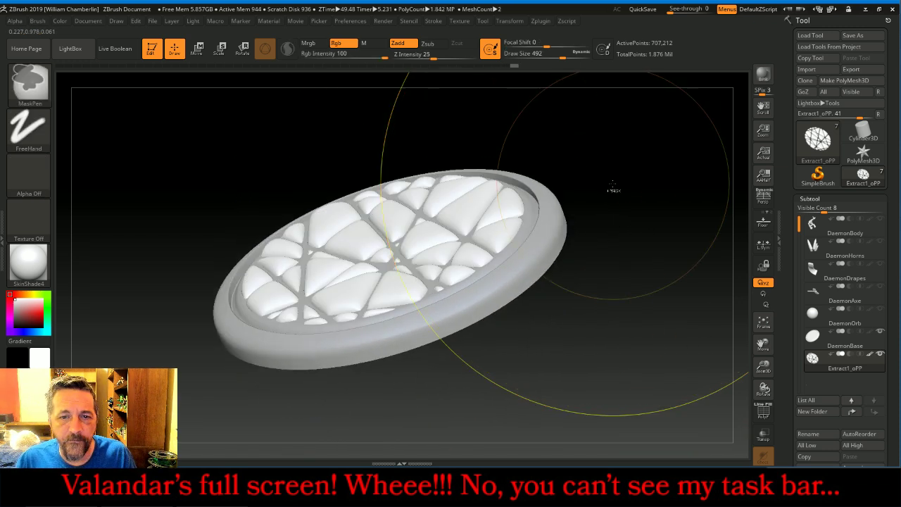
# Stamp the rocky alpha over all the stones from an oblique view of the base at Z Intensity 26.
pyautogui.click(17, 21)
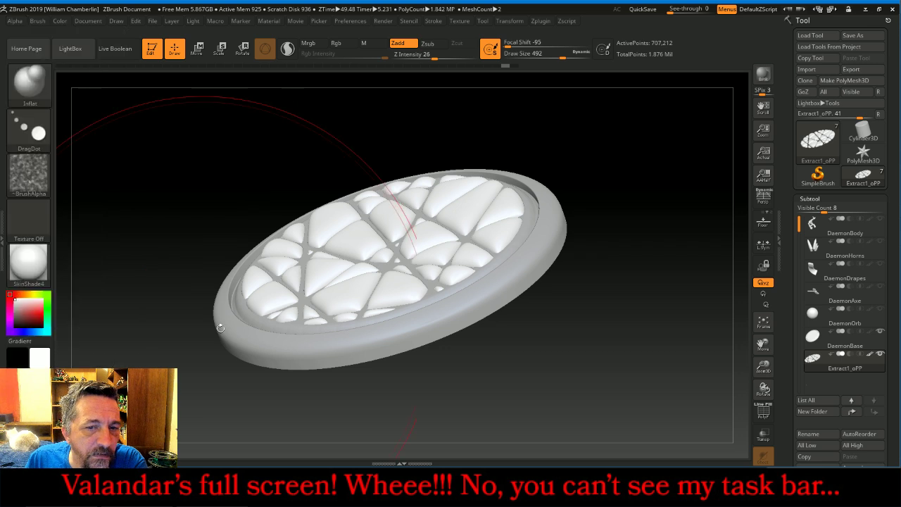
pyautogui.click(377, 251)
pyautogui.moveTo(377, 252)
pyautogui.mouseDown()
pyautogui.moveTo(359, 250)
pyautogui.moveTo(386, 249)
pyautogui.mouseUp()
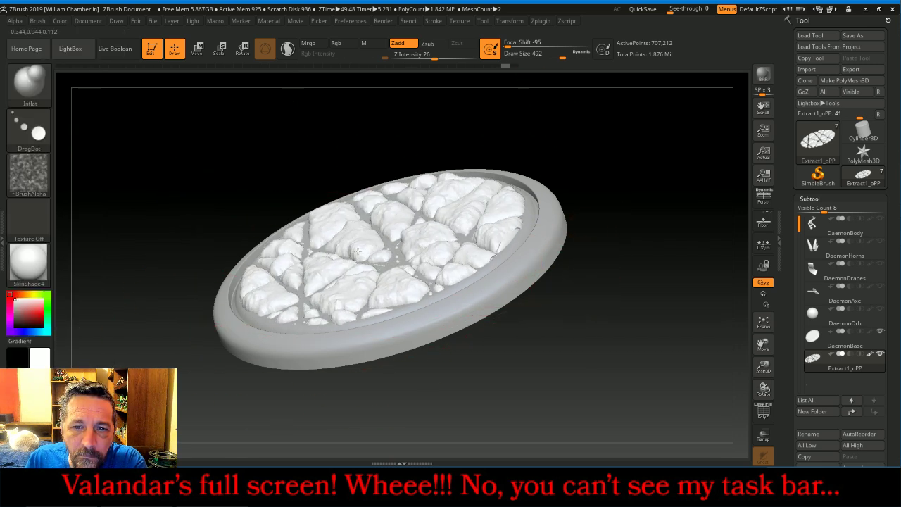
pyautogui.moveTo(608, 199)
pyautogui.mouseDown()
pyautogui.moveTo(658, 221)
pyautogui.moveTo(638, 222)
pyautogui.mouseUp()
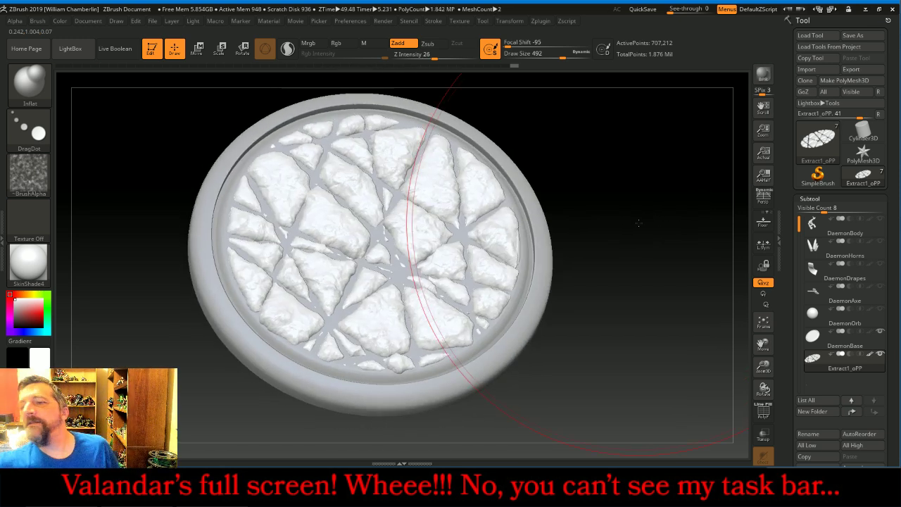
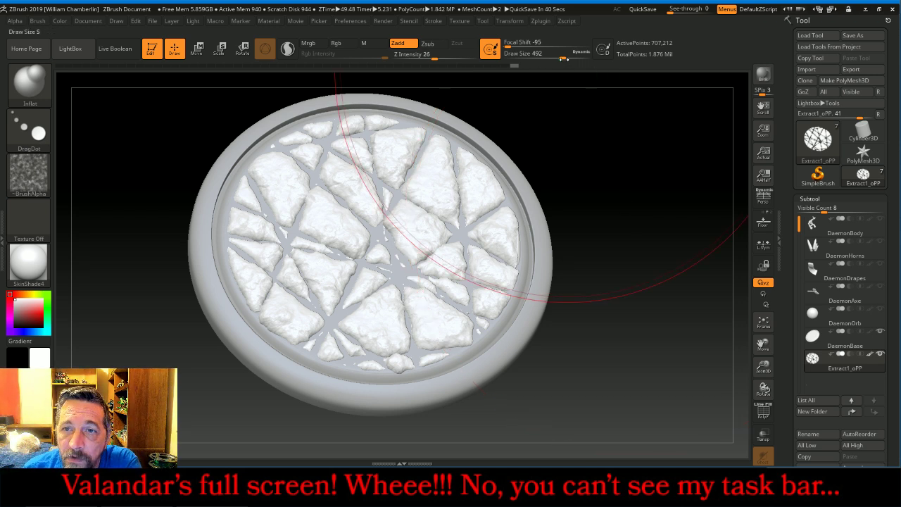
# Set the Inflat brush to Draw Size 149 and Focal Shift 0, with no alpha and the Dots stroke.
pyautogui.moveTo(563, 58); pyautogui.dragTo(537, 58)
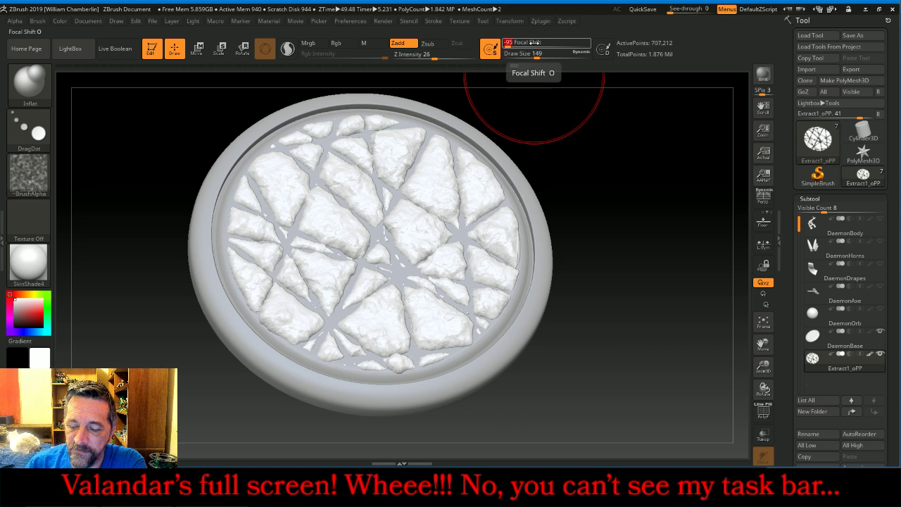
pyautogui.click(29, 172)
pyautogui.click(84, 182)
pyautogui.click(31, 126)
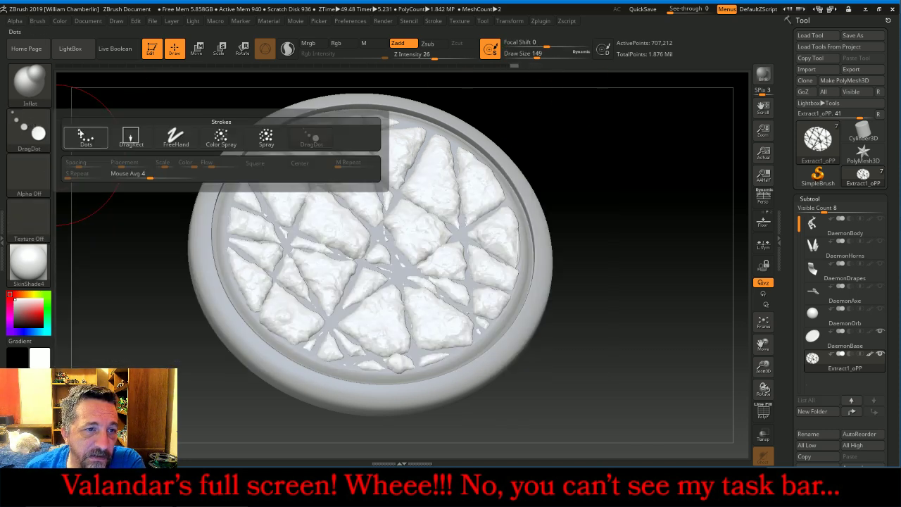
pyautogui.click(81, 134)
# Choose the Move Topological brush and reshape the stones in the base's upper-left area to widen the gap between them.
pyautogui.click(30, 85)
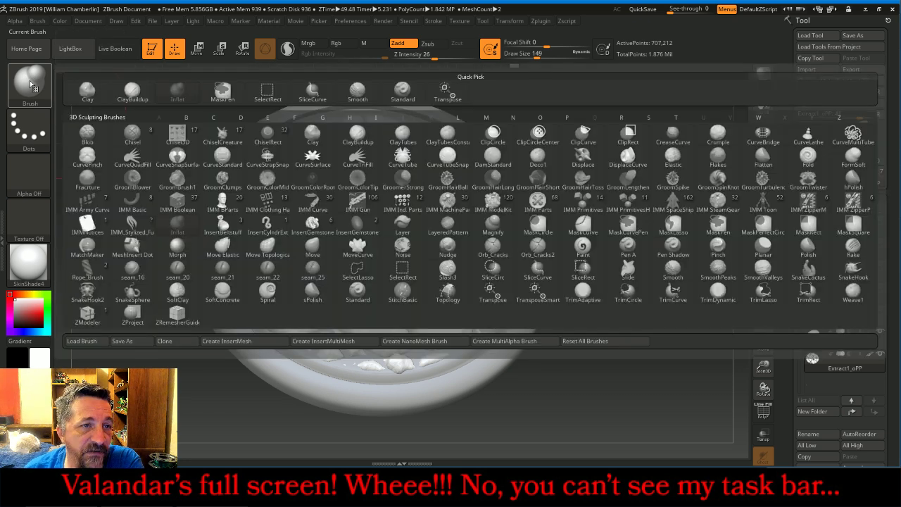
pyautogui.click(262, 247)
pyautogui.moveTo(136, 153); pyautogui.dragTo(131, 180)
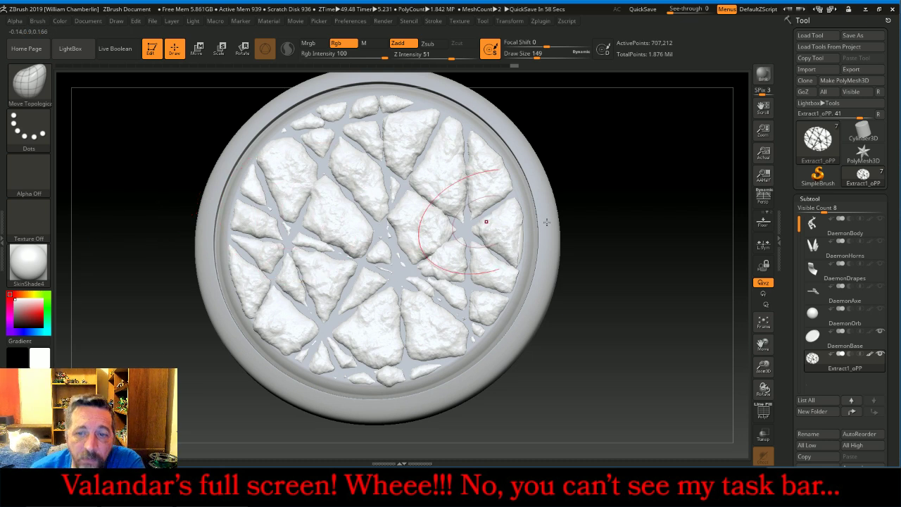
pyautogui.keyDown('shift'); pyautogui.moveTo(629, 242); pyautogui.dragTo(632, 248); pyautogui.keyUp('shift')
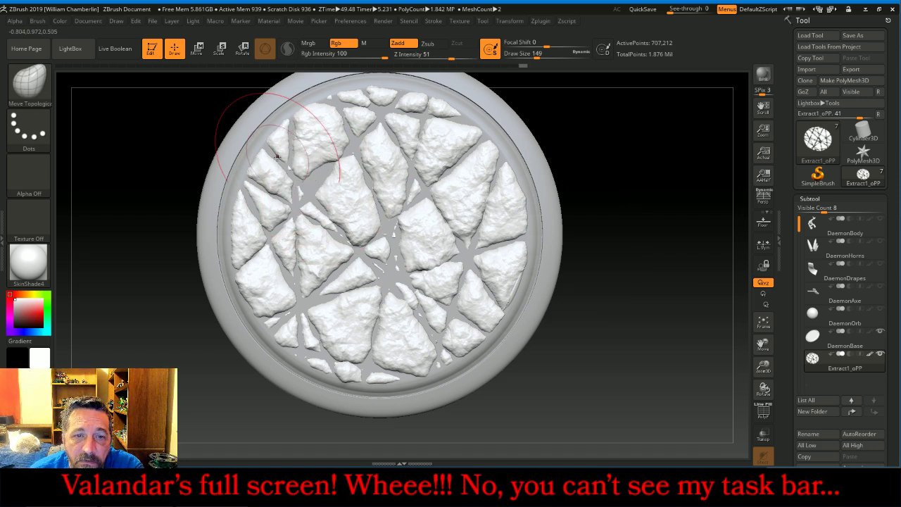
pyautogui.moveTo(288, 170)
pyautogui.mouseDown()
pyautogui.moveTo(276, 172)
pyautogui.moveTo(284, 195)
pyautogui.moveTo(289, 165)
pyautogui.moveTo(345, 173)
pyautogui.moveTo(358, 193)
pyautogui.mouseUp()
pyautogui.moveTo(359, 234); pyautogui.dragTo(401, 212)
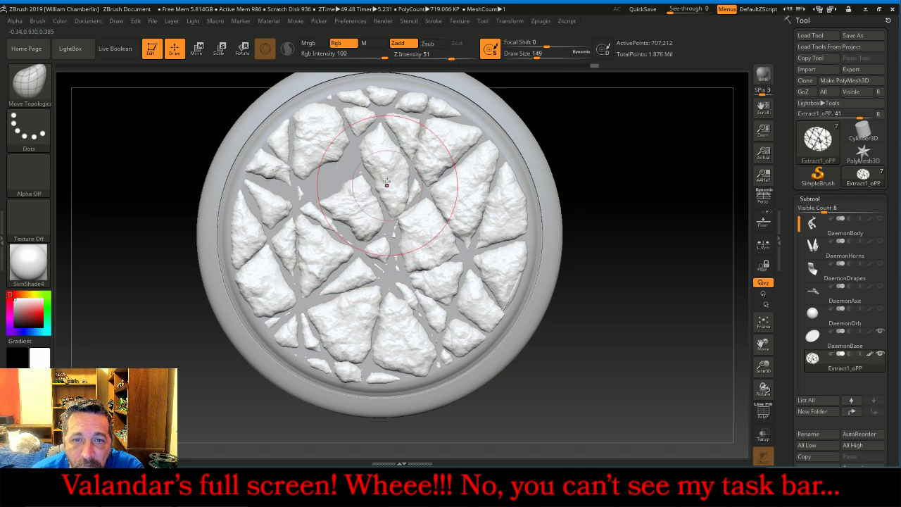
# Reshape the elongated stone above the base's centre, the thin sliver beside the gap, and the stones below with the Move Topological brush.
pyautogui.moveTo(377, 126); pyautogui.dragTo(376, 134)
pyautogui.moveTo(366, 143); pyautogui.dragTo(360, 147)
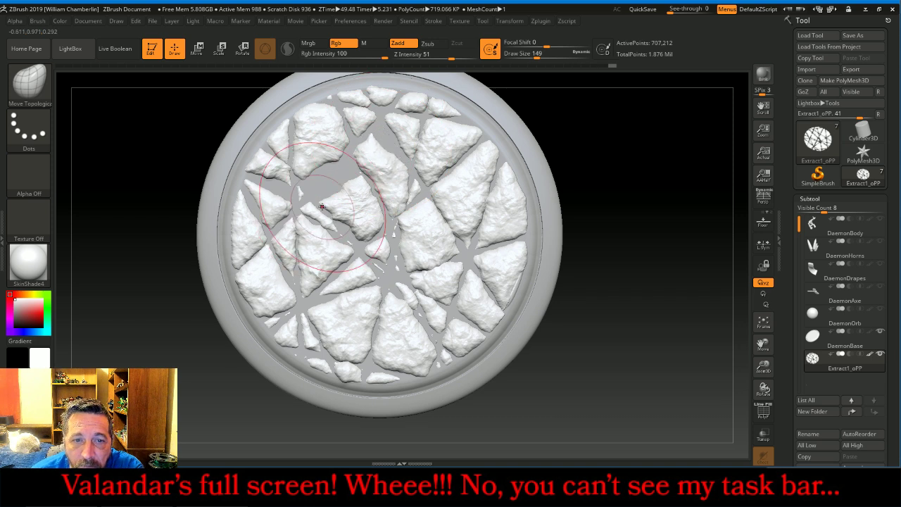
pyautogui.moveTo(318, 212); pyautogui.dragTo(307, 202)
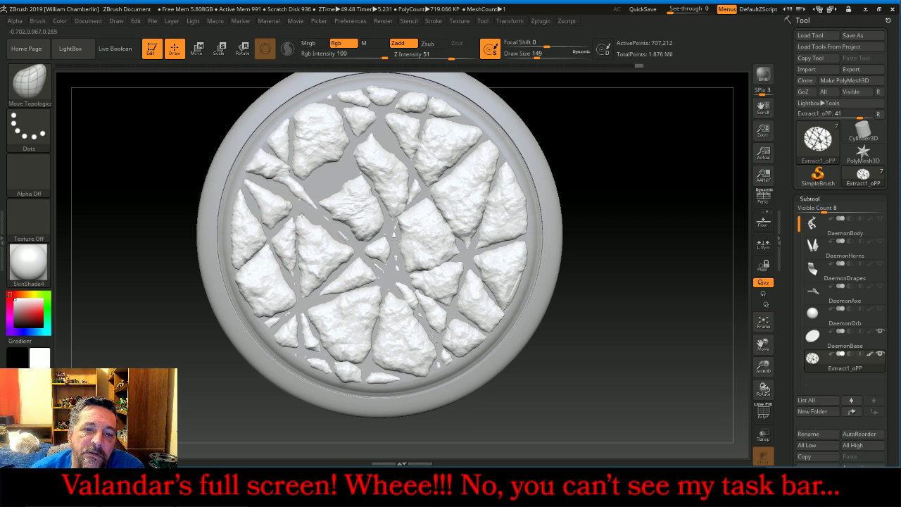
pyautogui.moveTo(310, 229)
pyautogui.mouseDown()
pyautogui.moveTo(337, 265)
pyautogui.moveTo(338, 293)
pyautogui.mouseUp()
pyautogui.moveTo(340, 327); pyautogui.dragTo(344, 328)
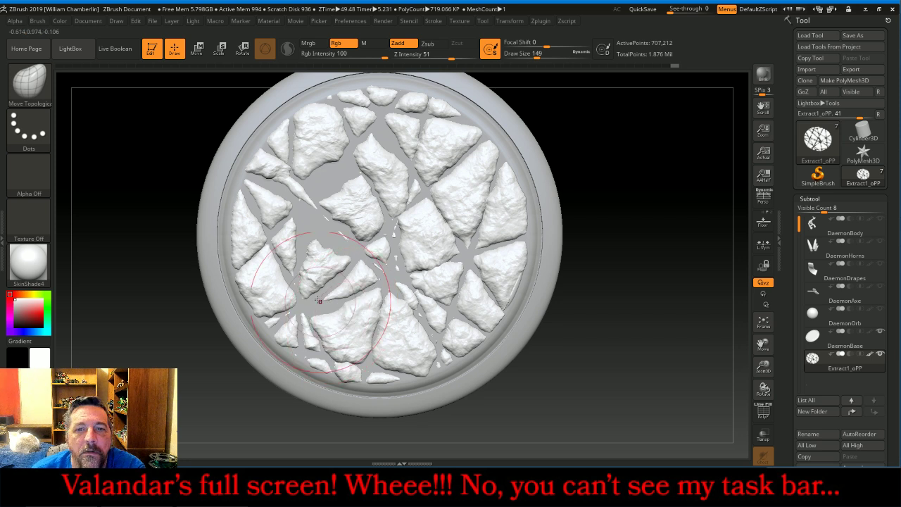
# Choose the Move brush and warp the stones right of the base's centre up and inward into irregular shapes.
pyautogui.click(30, 90)
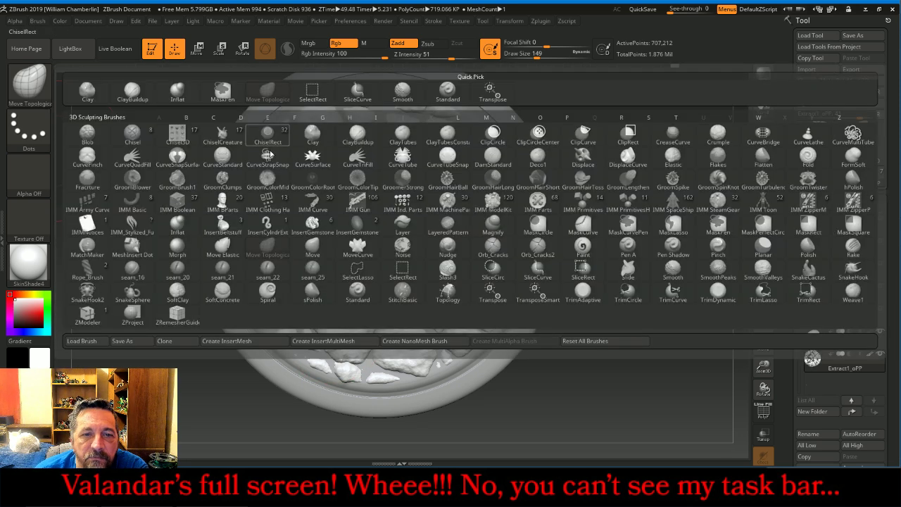
pyautogui.click(311, 253)
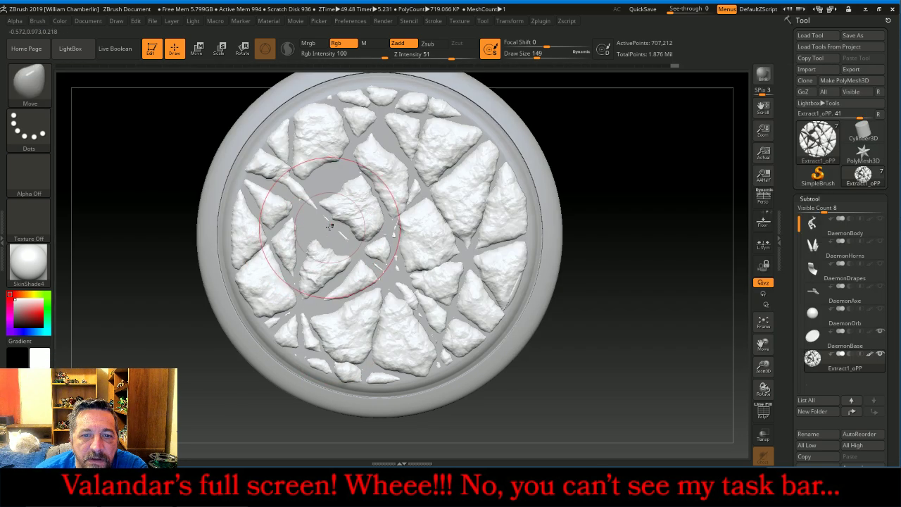
pyautogui.moveTo(435, 208); pyautogui.dragTo(426, 204)
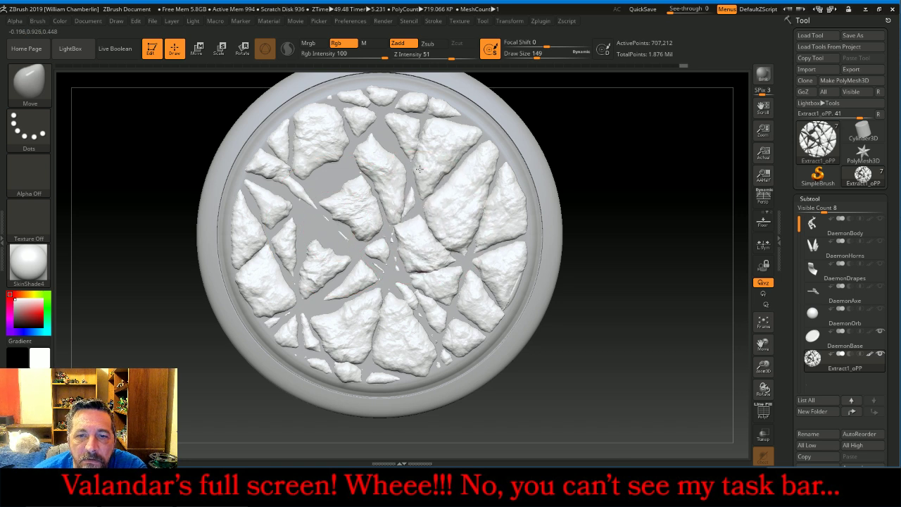
pyautogui.moveTo(434, 164); pyautogui.dragTo(400, 147)
pyautogui.moveTo(417, 200); pyautogui.dragTo(411, 196)
pyautogui.moveTo(438, 258)
pyautogui.mouseDown()
pyautogui.moveTo(482, 182)
pyautogui.moveTo(452, 151)
pyautogui.mouseUp()
pyautogui.moveTo(458, 285); pyautogui.dragTo(459, 260)
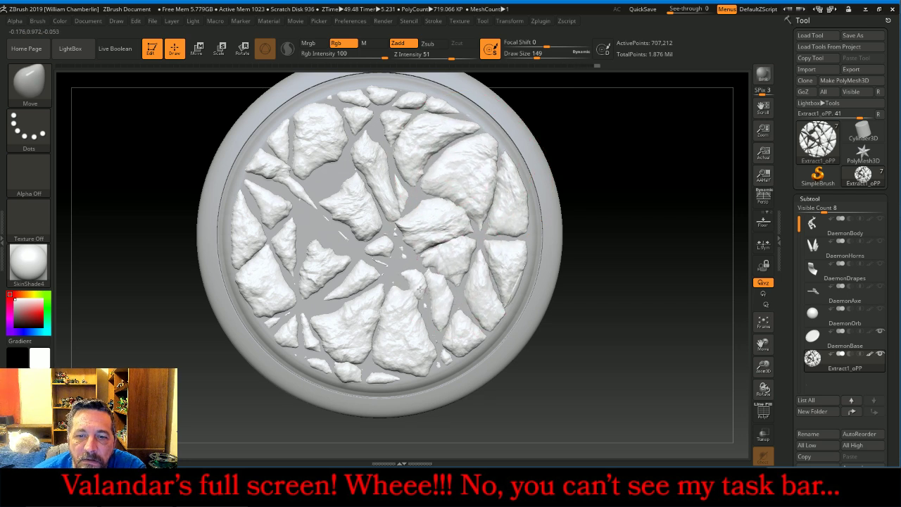
# Warp the stones below, left of and above the base's centre with the Move brush to vary their shapes and gaps.
pyautogui.moveTo(425, 294)
pyautogui.mouseDown()
pyautogui.moveTo(410, 288)
pyautogui.moveTo(388, 302)
pyautogui.moveTo(341, 275)
pyautogui.mouseUp()
pyautogui.moveTo(315, 265)
pyautogui.mouseDown()
pyautogui.moveTo(285, 231)
pyautogui.moveTo(295, 200)
pyautogui.mouseUp()
pyautogui.moveTo(323, 183); pyautogui.dragTo(342, 152)
pyautogui.moveTo(368, 167); pyautogui.dragTo(377, 167)
pyautogui.moveTo(369, 200); pyautogui.dragTo(367, 208)
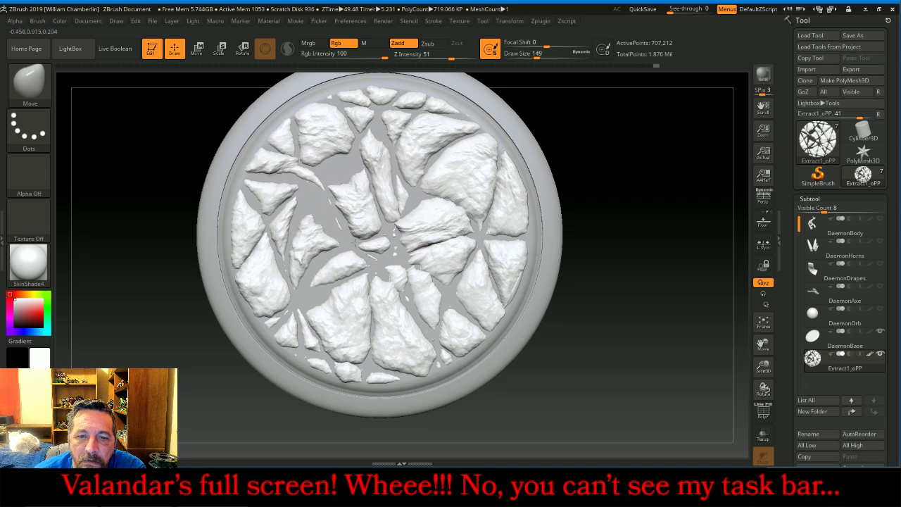
pyautogui.moveTo(360, 242); pyautogui.dragTo(356, 248)
pyautogui.moveTo(354, 266); pyautogui.dragTo(349, 267)
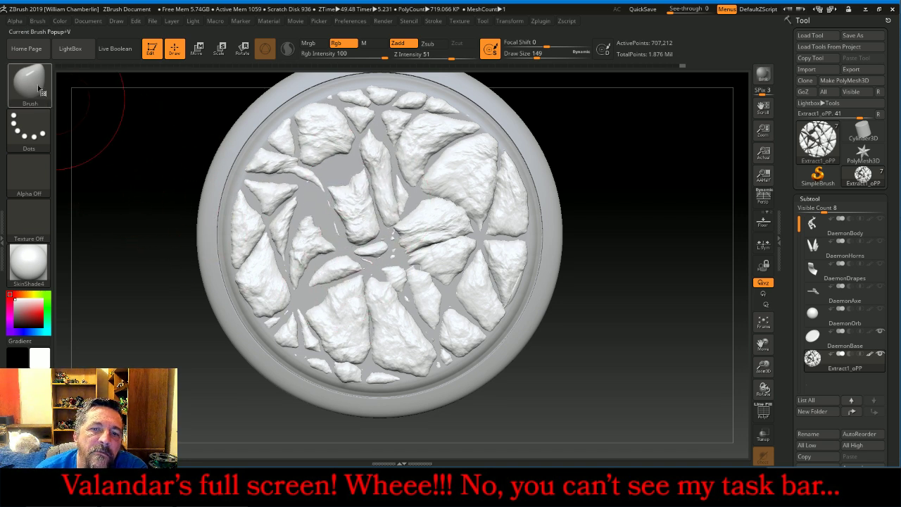
# Switch to the Move Topological brush and pull the stones around the base's centre and upper-right area into larger, overlapping rocks.
pyautogui.press('b')
pyautogui.click(270, 93)
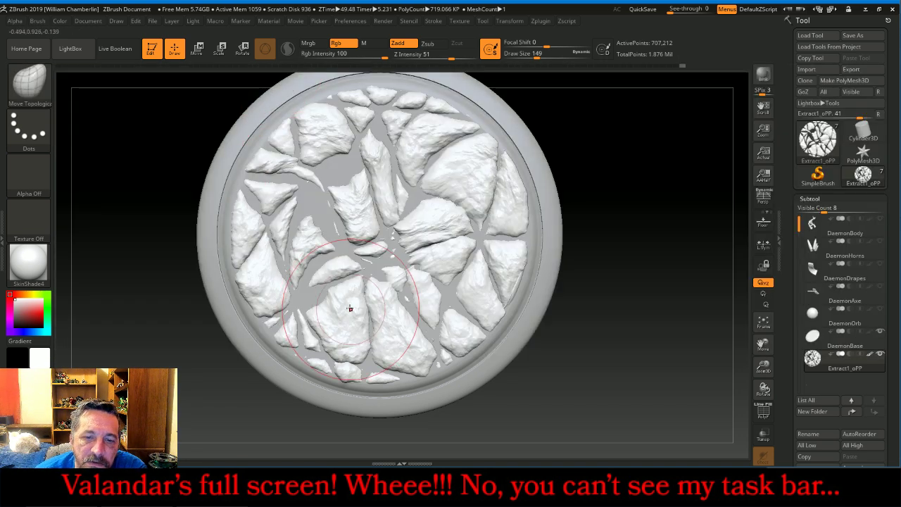
pyautogui.moveTo(335, 296); pyautogui.dragTo(393, 262)
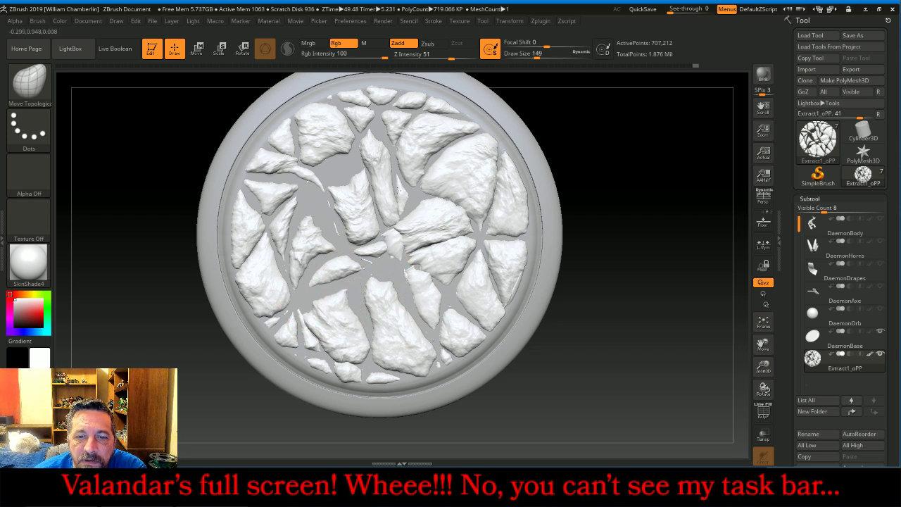
pyautogui.moveTo(418, 177)
pyautogui.mouseDown()
pyautogui.moveTo(439, 256)
pyautogui.moveTo(439, 226)
pyautogui.moveTo(469, 187)
pyautogui.moveTo(457, 161)
pyautogui.moveTo(425, 151)
pyautogui.mouseUp()
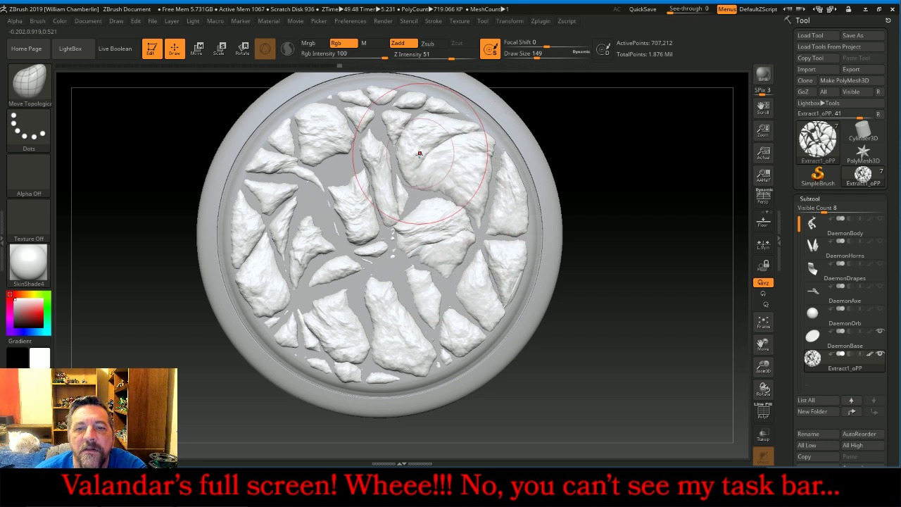
pyautogui.moveTo(275, 200); pyautogui.dragTo(278, 202)
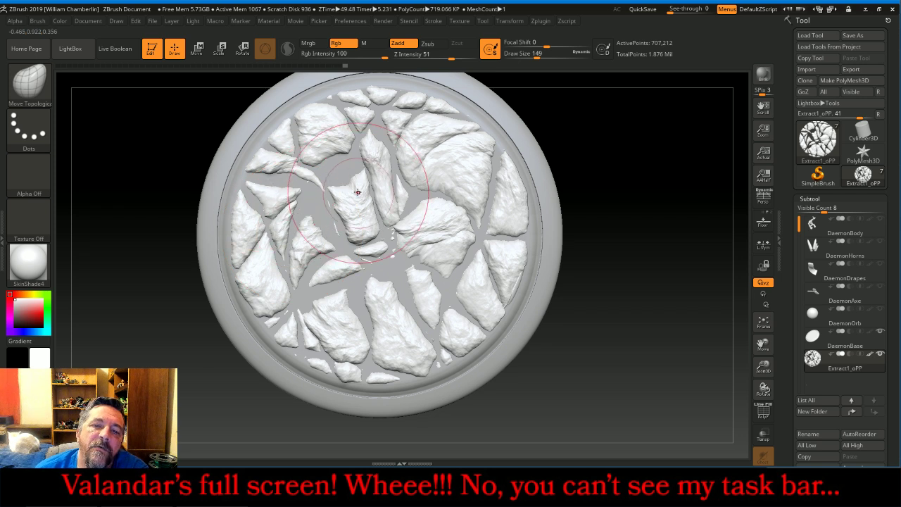
pyautogui.moveTo(359, 193)
pyautogui.mouseDown()
pyautogui.moveTo(355, 171)
pyautogui.moveTo(416, 234)
pyautogui.moveTo(388, 238)
pyautogui.mouseUp()
pyautogui.moveTo(404, 196); pyautogui.dragTo(399, 190)
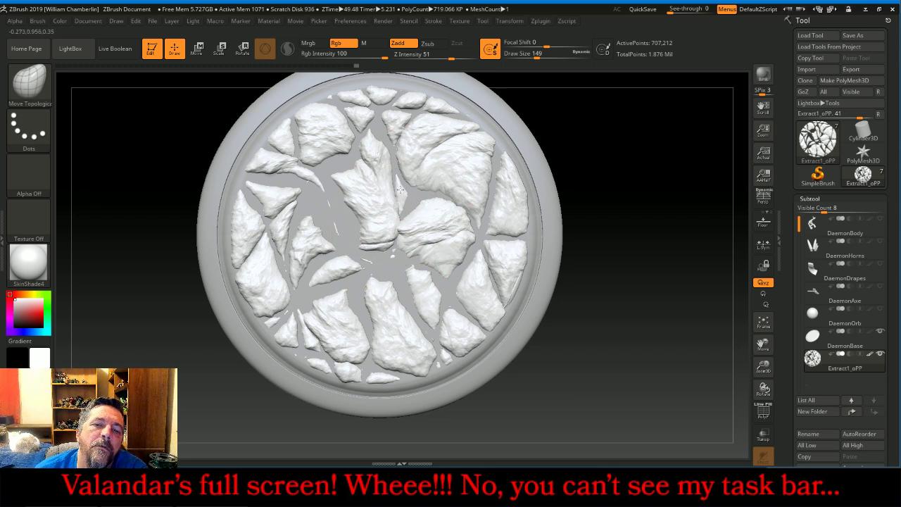
# Reshape the stones in the base's left and lower areas with Move Topological, joining the two large left-edge stones.
pyautogui.moveTo(314, 263); pyautogui.dragTo(305, 260)
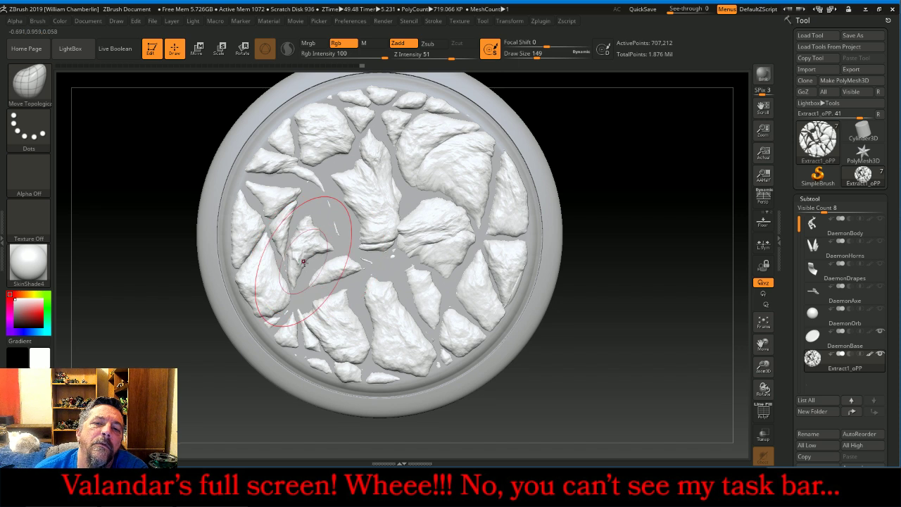
pyautogui.moveTo(323, 318); pyautogui.dragTo(329, 324)
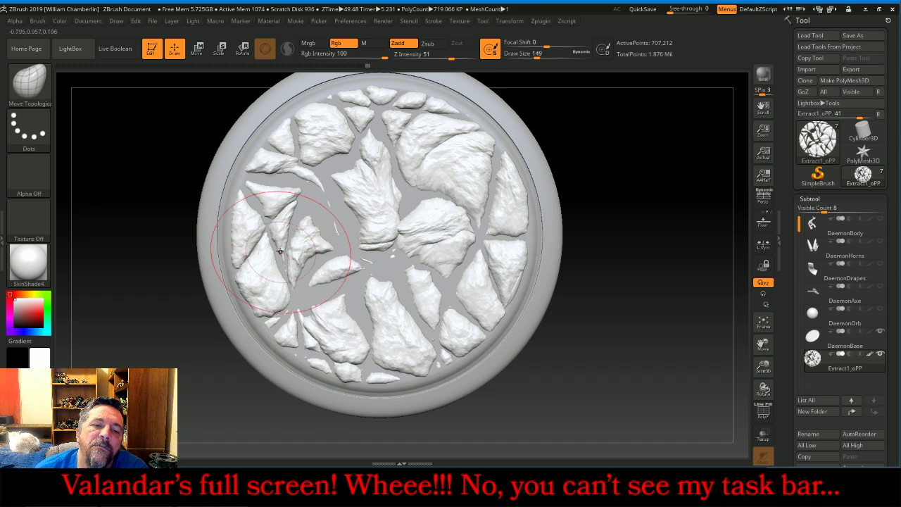
pyautogui.moveTo(269, 252); pyautogui.dragTo(262, 238)
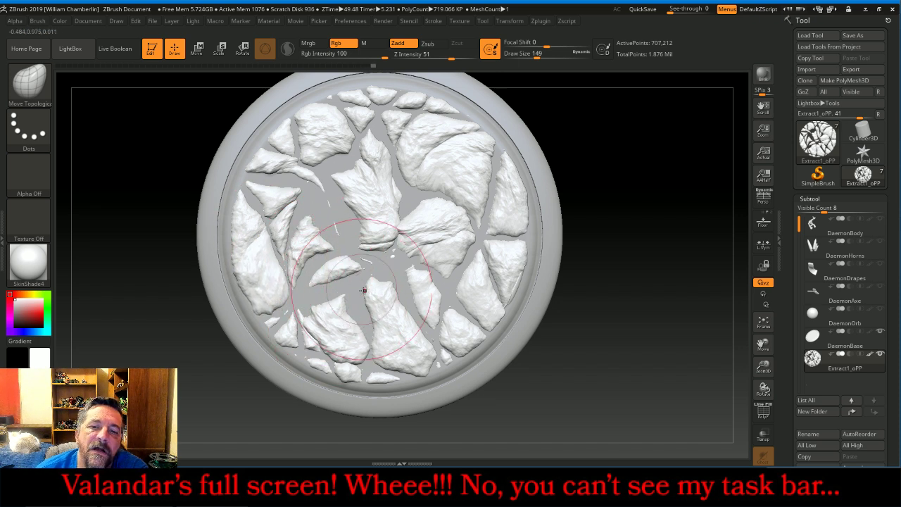
pyautogui.moveTo(394, 314); pyautogui.dragTo(397, 321)
# Adjust the stones in the base's right and upper-right areas with Move Topological from a low oblique view.
pyautogui.moveTo(629, 327); pyautogui.dragTo(627, 254)
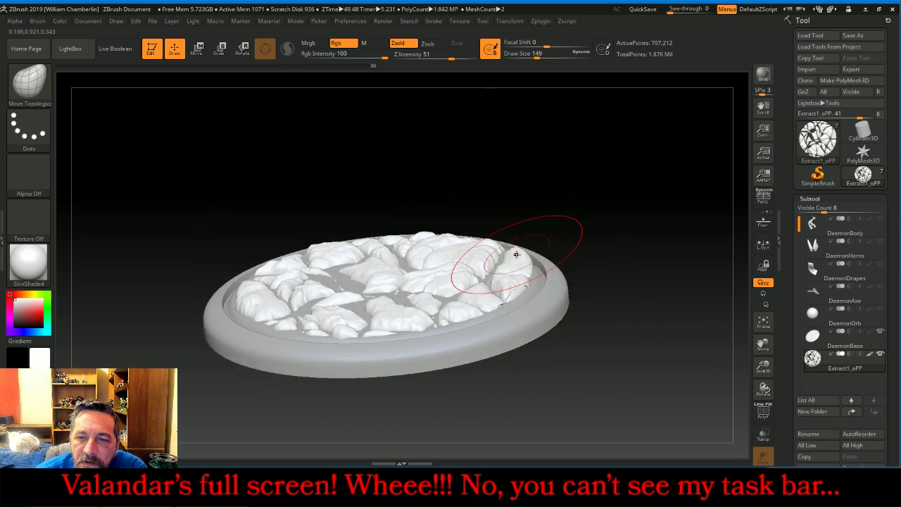
pyautogui.moveTo(516, 266); pyautogui.dragTo(510, 268)
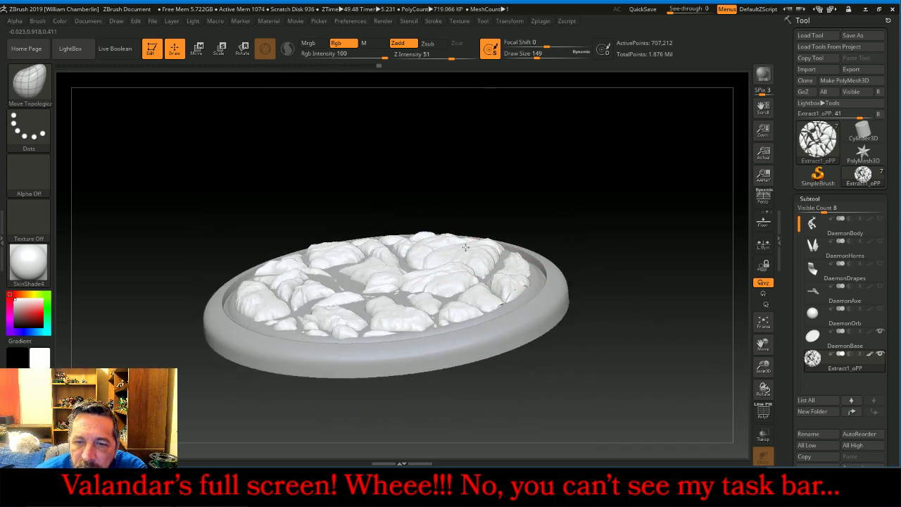
pyautogui.moveTo(463, 228)
pyautogui.mouseDown()
pyautogui.moveTo(462, 212)
pyautogui.moveTo(478, 270)
pyautogui.mouseUp()
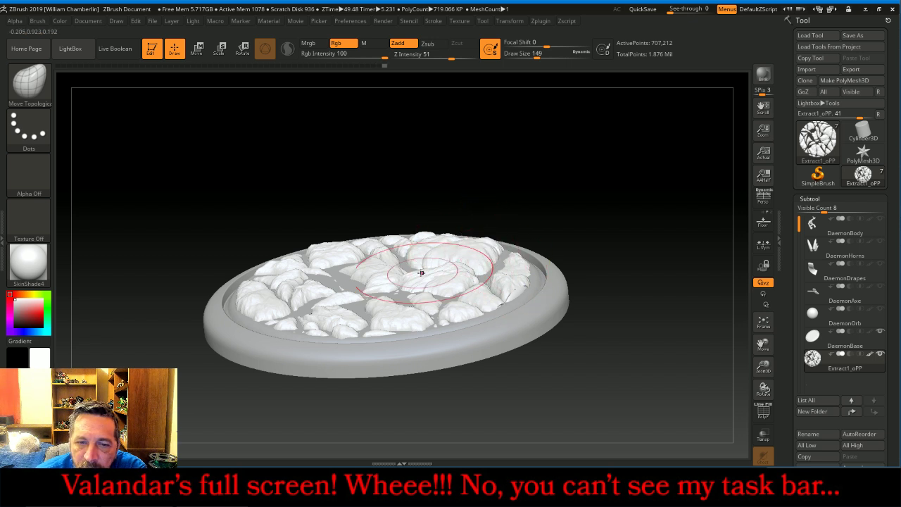
pyautogui.moveTo(541, 210); pyautogui.dragTo(582, 212)
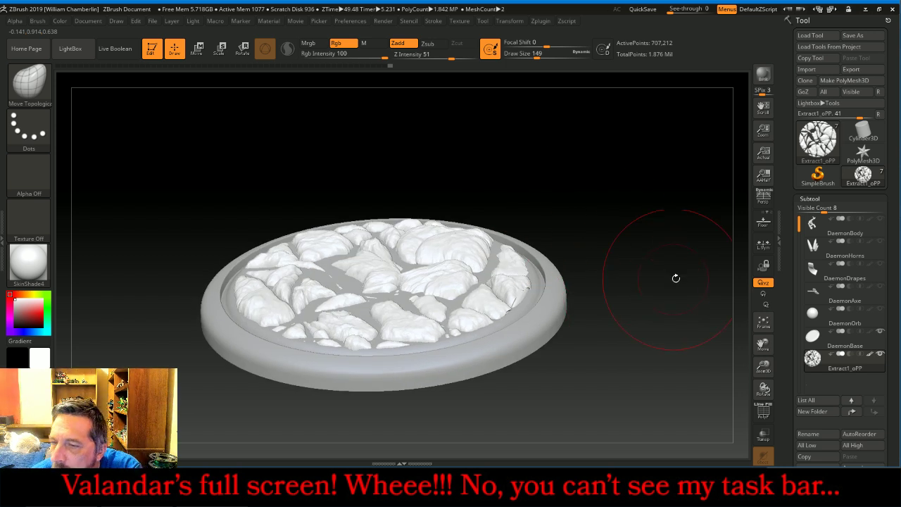
# Merge the Extract1_oPP stones subtool into the DaemonBase subtool above it.
pyautogui.click(814, 342)
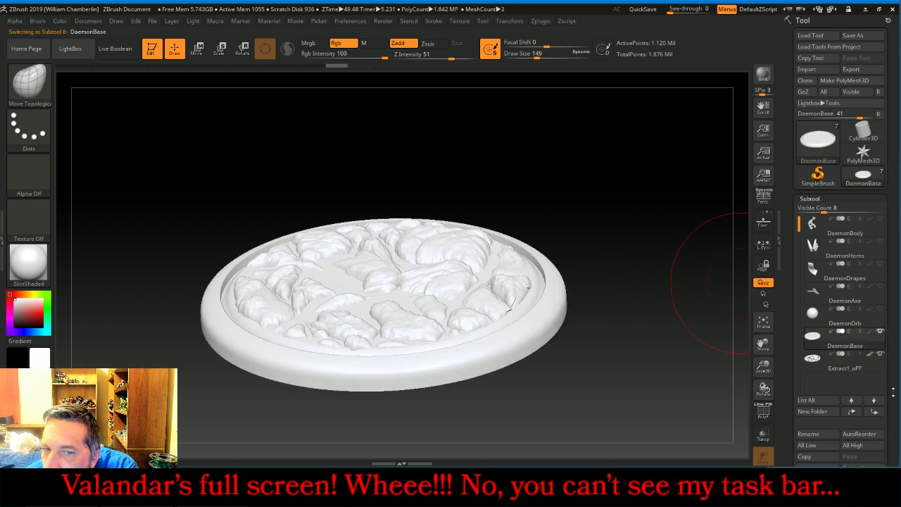
pyautogui.scroll(-5, 845, 366)
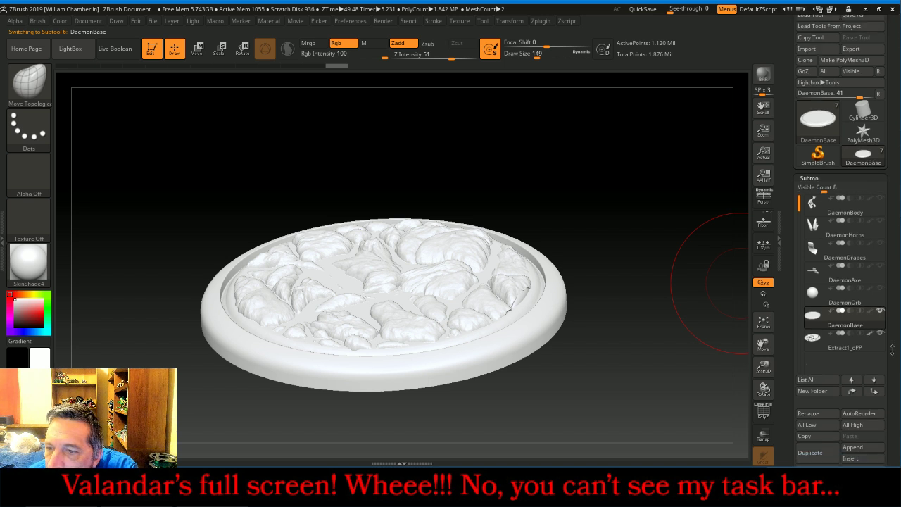
pyautogui.click(807, 393)
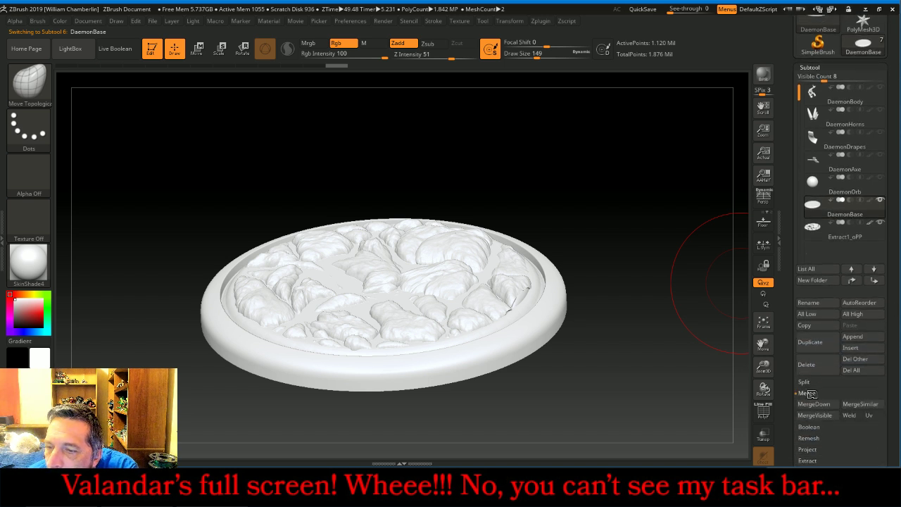
pyautogui.click(814, 405)
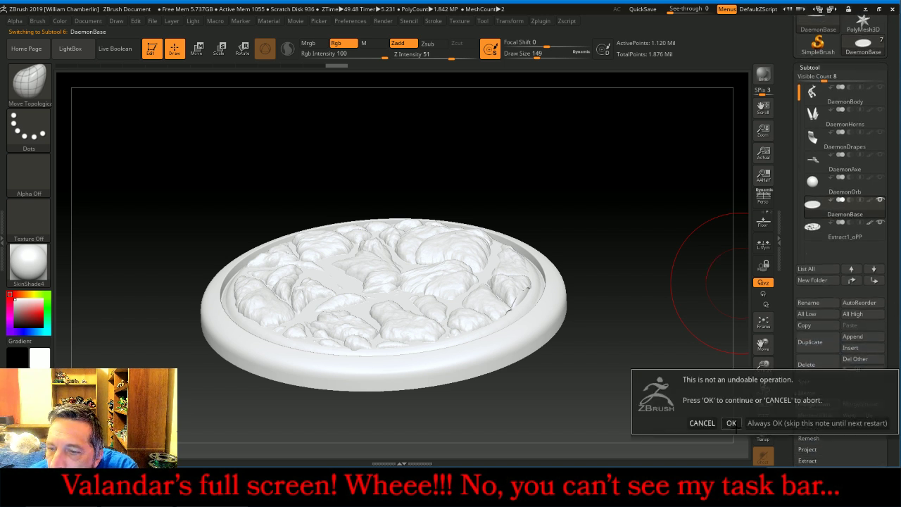
pyautogui.click(732, 424)
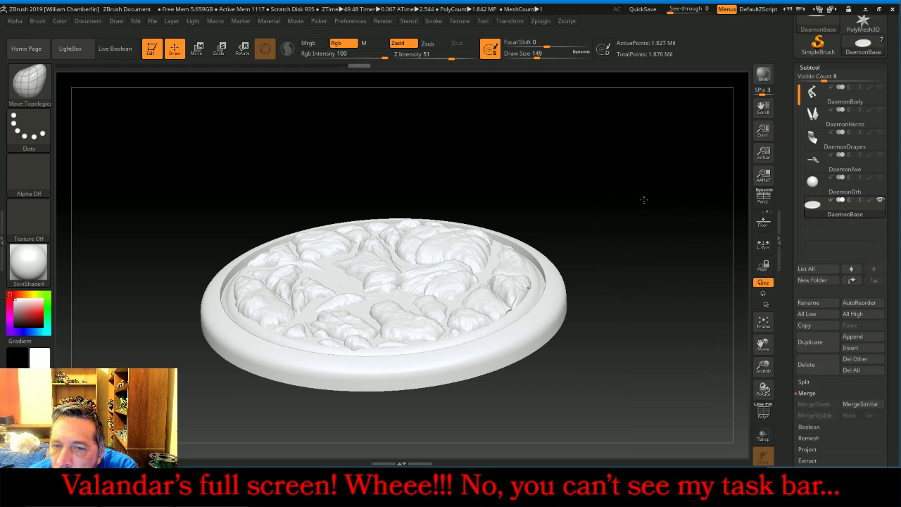
# Apply the Shapula Sculpt E MatCap material to inspect the merged base's rock surfaces.
pyautogui.moveTo(643, 200)
pyautogui.mouseDown()
pyautogui.moveTo(641, 261)
pyautogui.moveTo(638, 203)
pyautogui.mouseUp()
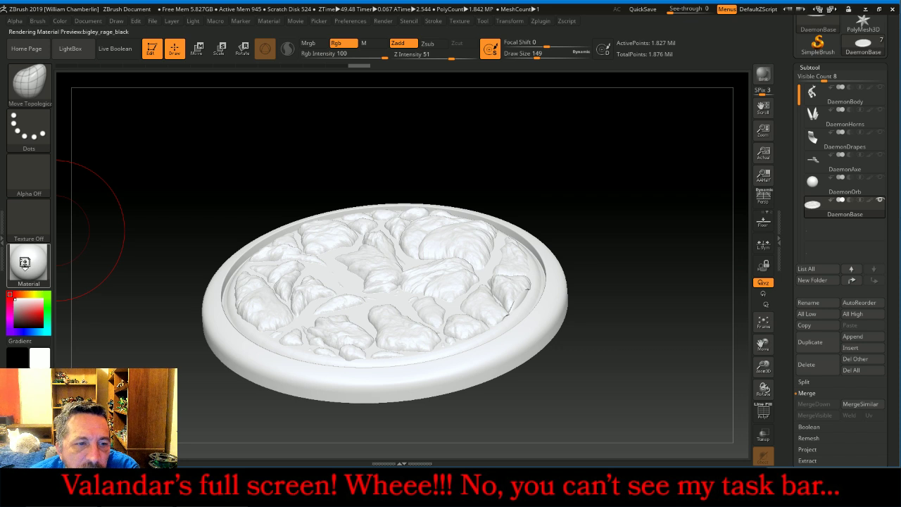
pyautogui.click(25, 262)
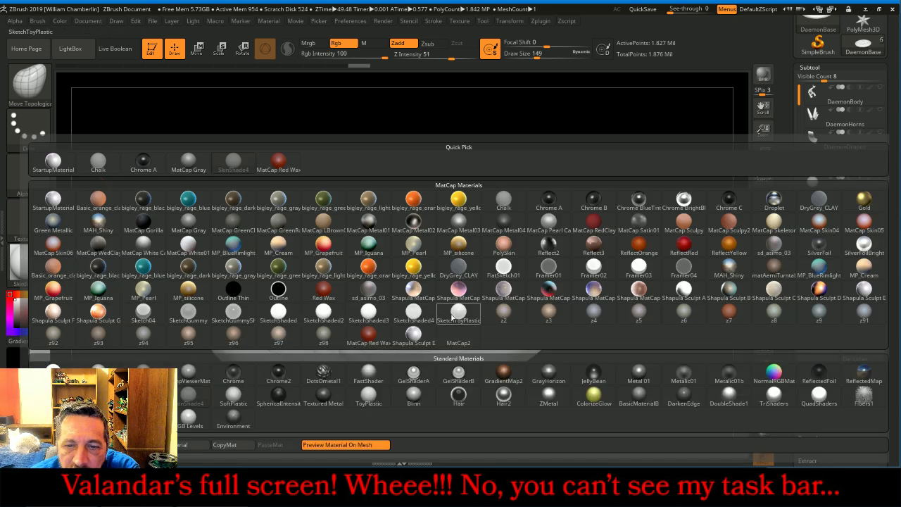
pyautogui.click(413, 334)
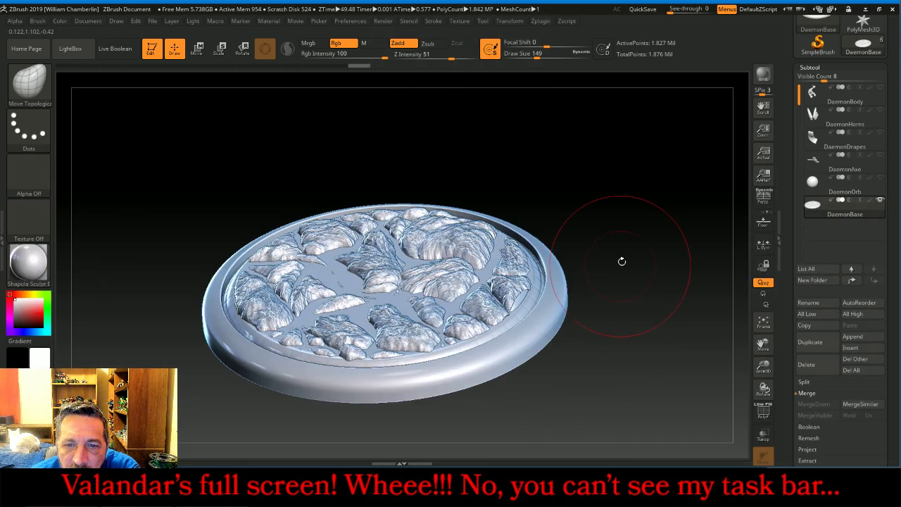
pyautogui.moveTo(622, 262); pyautogui.dragTo(708, 282)
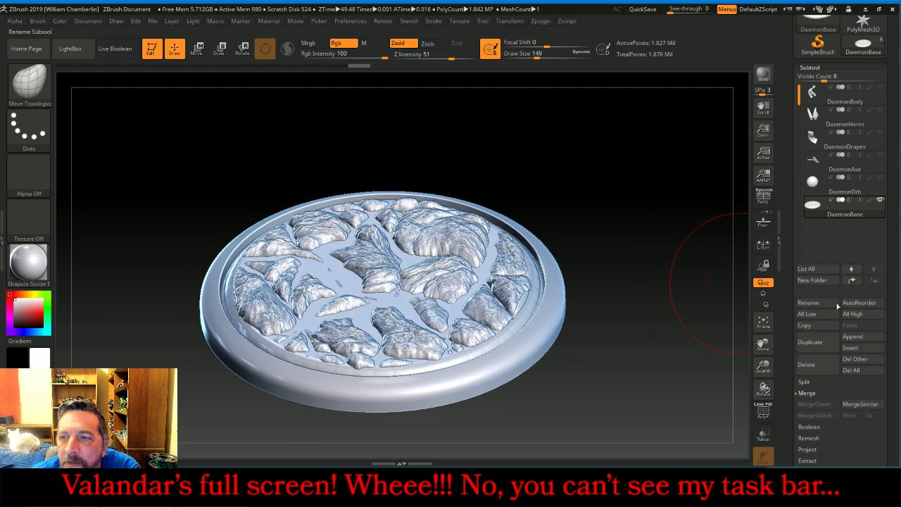
# DynaMesh the merged DaemonBase at resolution 1024 to fuse the stones with the base.
pyautogui.scroll(-3, 895, 282)
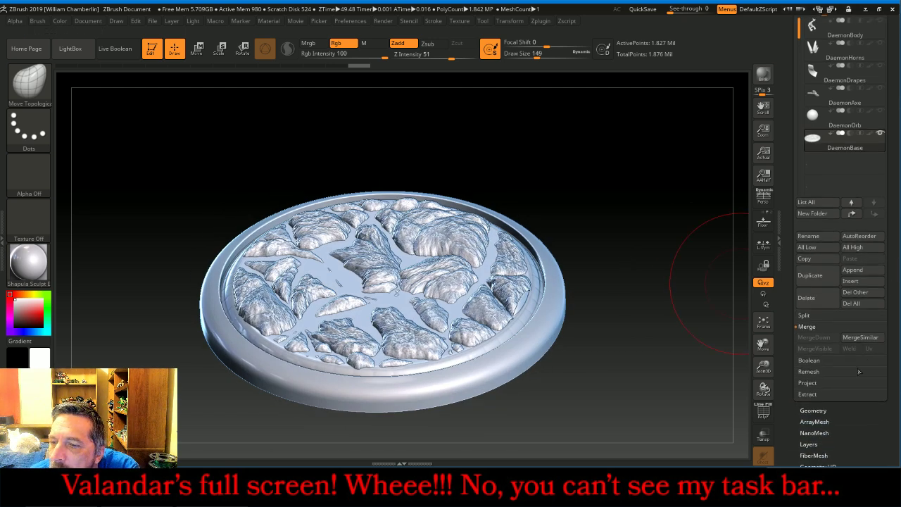
pyautogui.click(830, 410)
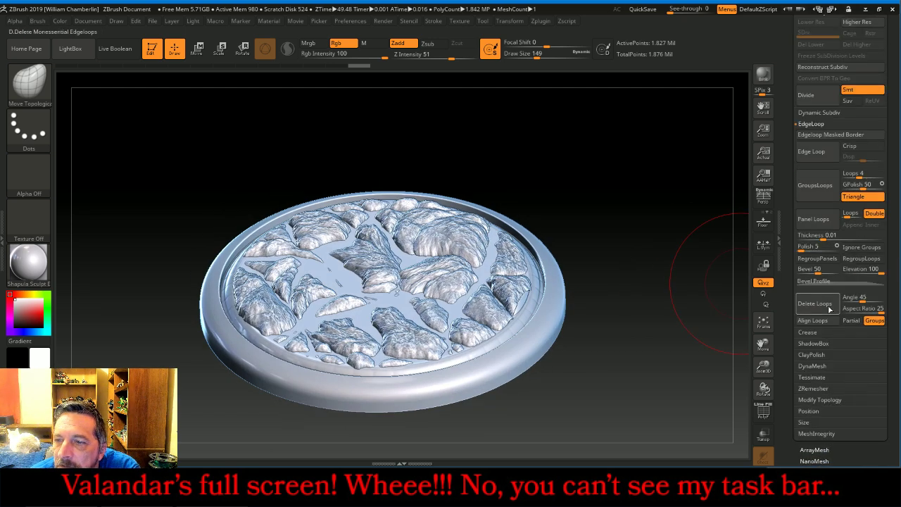
pyautogui.click(815, 368)
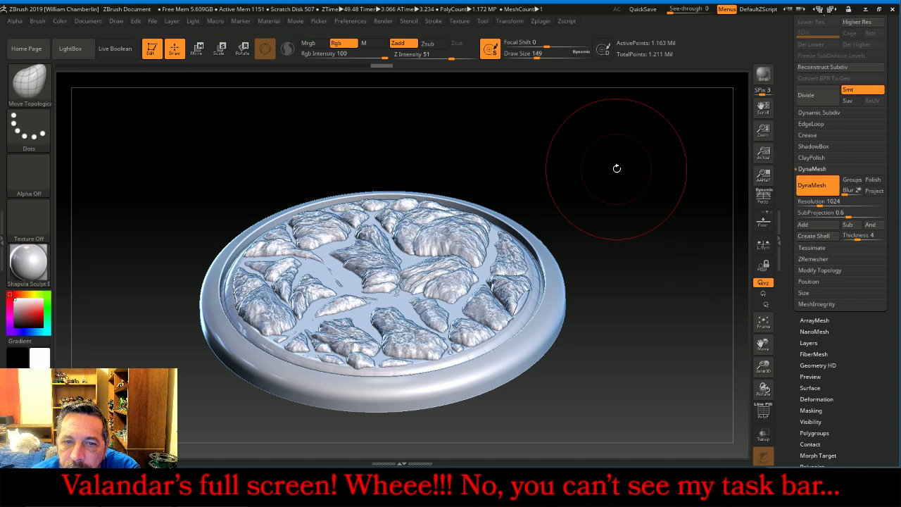
pyautogui.moveTo(617, 169)
pyautogui.mouseDown()
pyautogui.moveTo(617, 207)
pyautogui.moveTo(618, 161)
pyautogui.mouseUp()
# Show the DaemonBody subtool together with the finished stone base.
pyautogui.scroll(5, 890, 155)
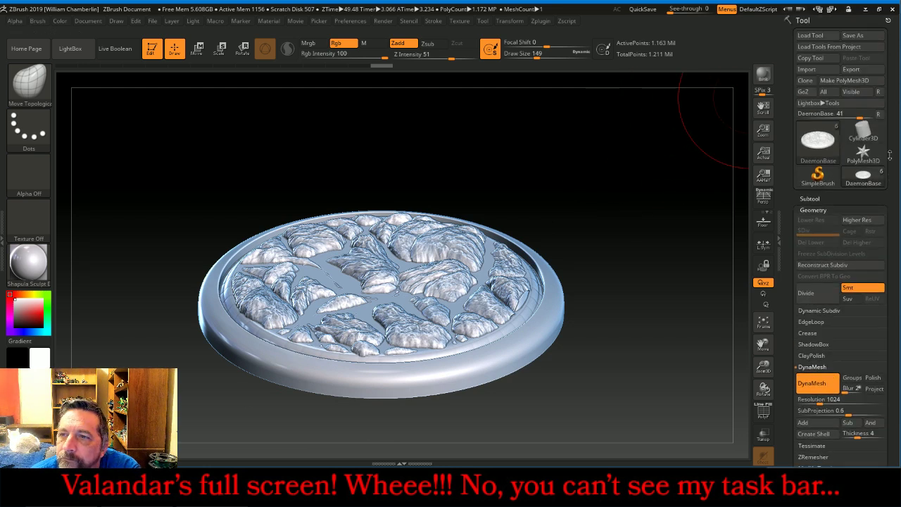
pyautogui.click(817, 198)
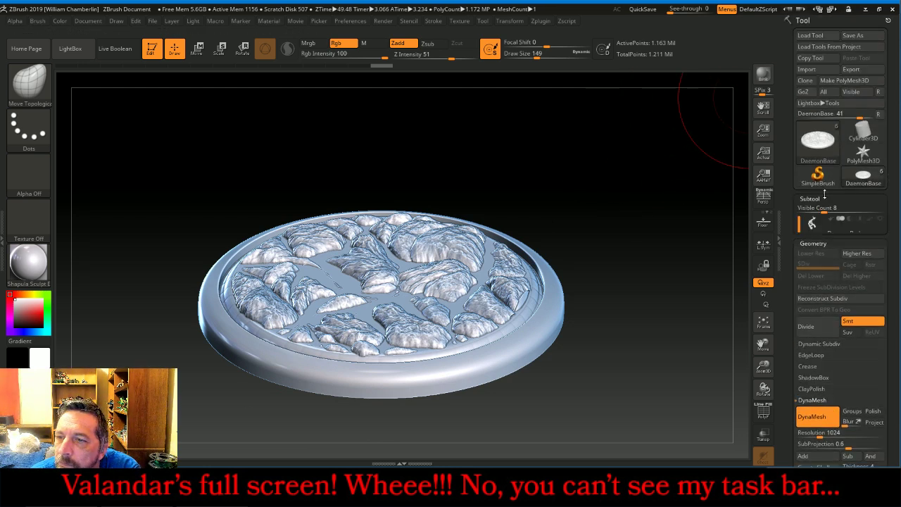
pyautogui.click(881, 219)
pyautogui.moveTo(664, 221); pyautogui.dragTo(715, 292)
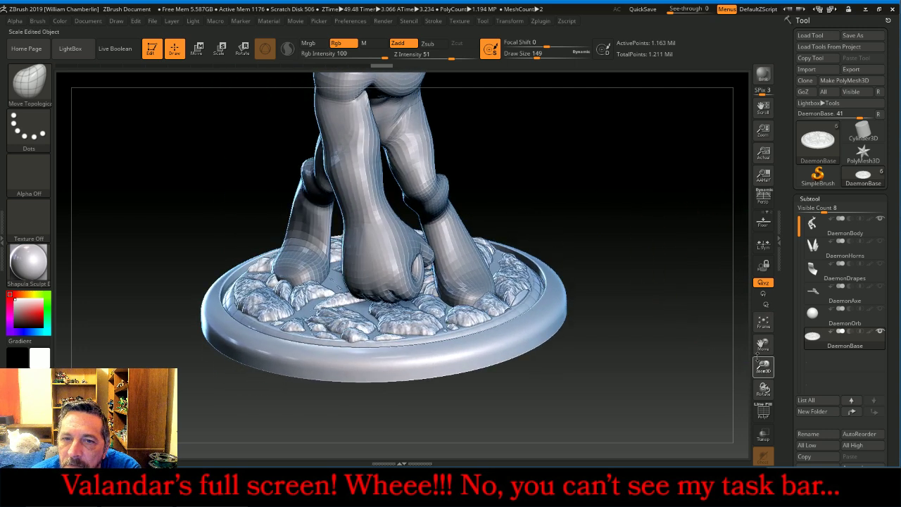
# Hide the DaemonBase subtool and make DaemonBody the active subtool, with the figure viewed from farther away.
pyautogui.moveTo(758, 354); pyautogui.dragTo(752, 328)
pyautogui.moveTo(637, 312); pyautogui.dragTo(611, 202)
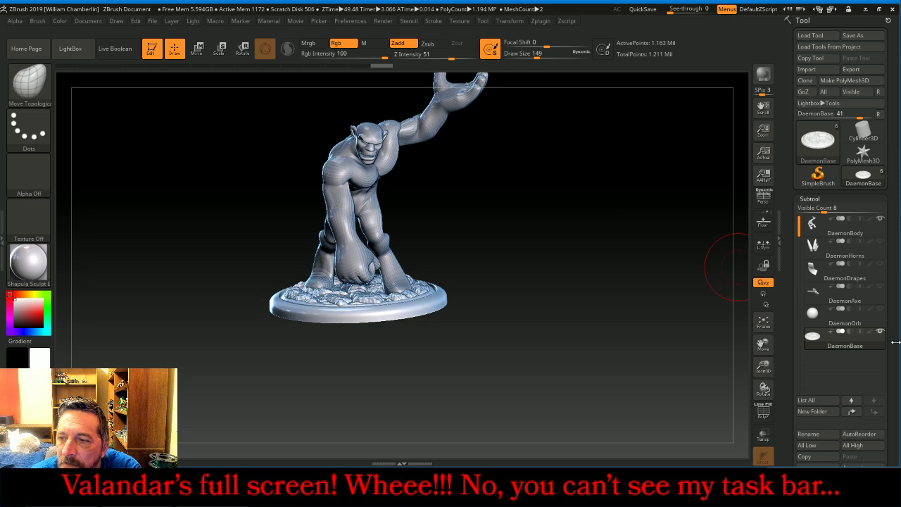
pyautogui.click(880, 333)
pyautogui.click(817, 231)
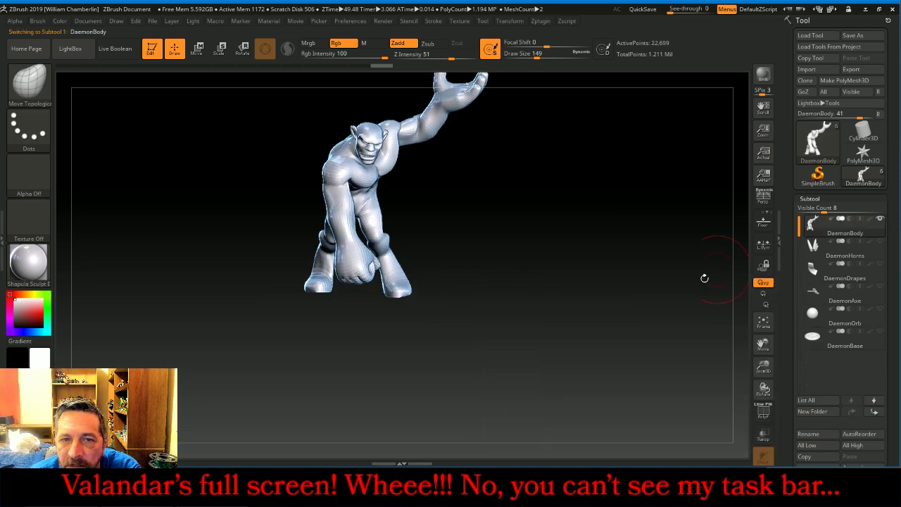
# Make the DaemonHorns subtool active and nudge the lowest side horn closer to the ear with Move Topological.
pyautogui.moveTo(629, 323); pyautogui.dragTo(660, 321)
pyautogui.moveTo(763, 367); pyautogui.dragTo(764, 415)
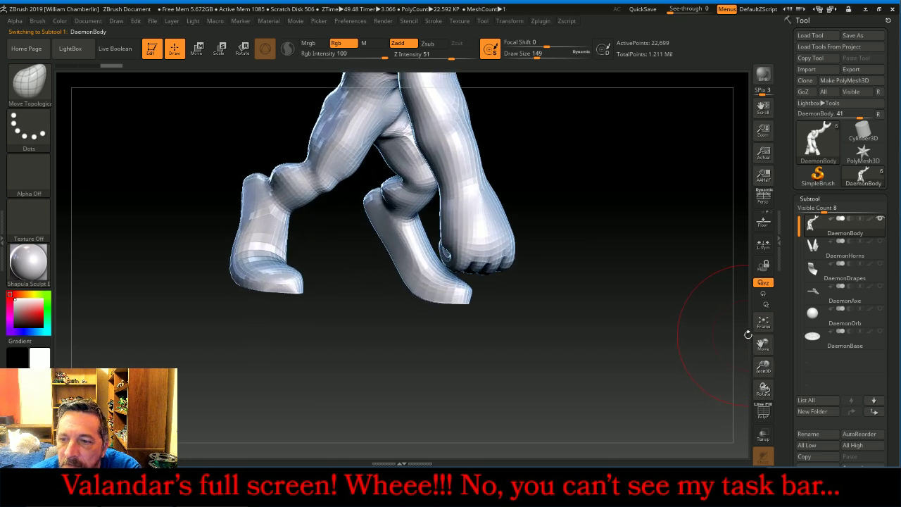
pyautogui.moveTo(763, 344); pyautogui.dragTo(765, 423)
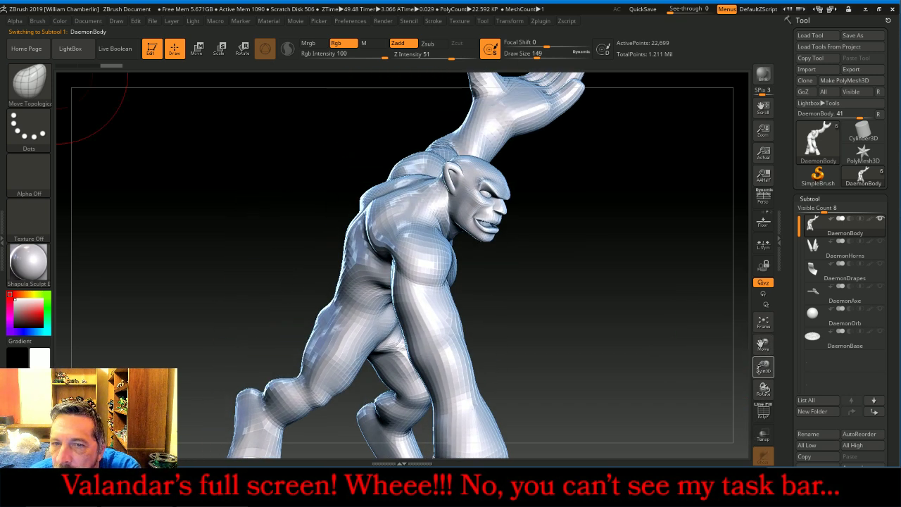
pyautogui.moveTo(764, 367); pyautogui.dragTo(760, 381)
pyautogui.moveTo(763, 343); pyautogui.dragTo(730, 453)
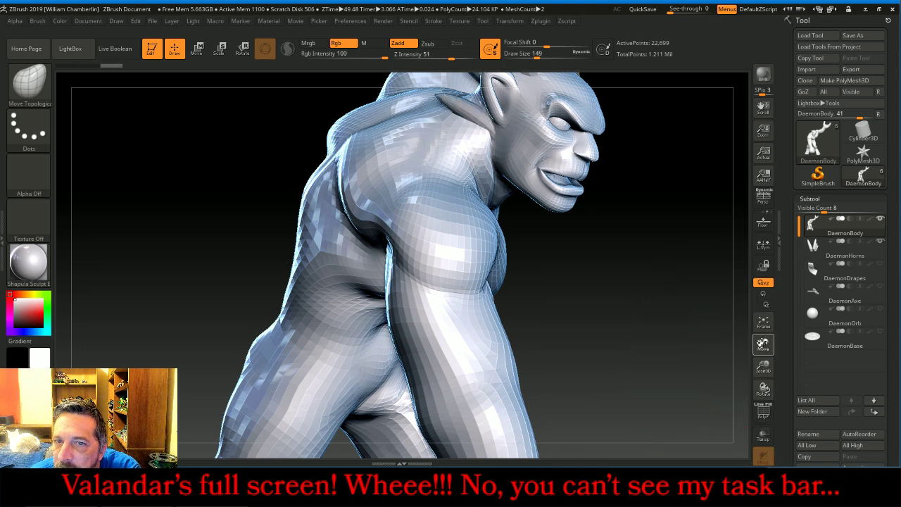
pyautogui.moveTo(763, 343); pyautogui.dragTo(722, 399)
pyautogui.moveTo(652, 265); pyautogui.dragTo(700, 287)
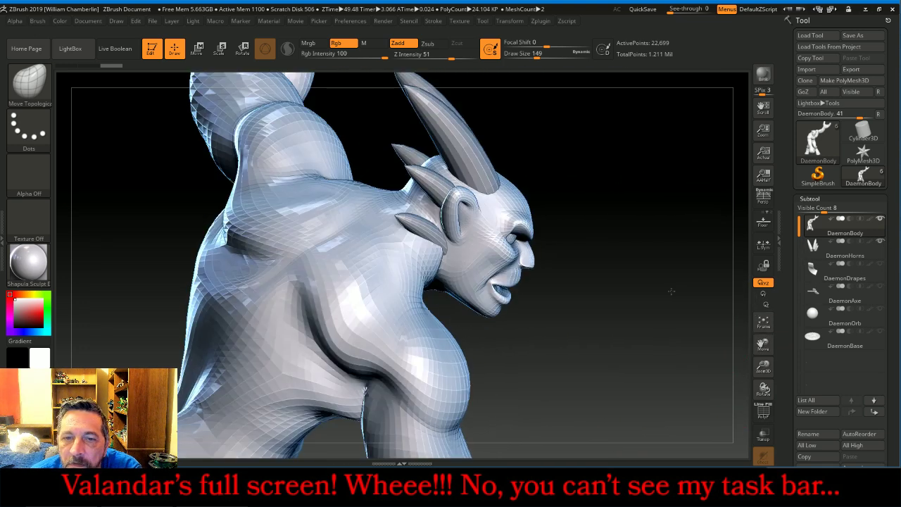
pyautogui.click(816, 257)
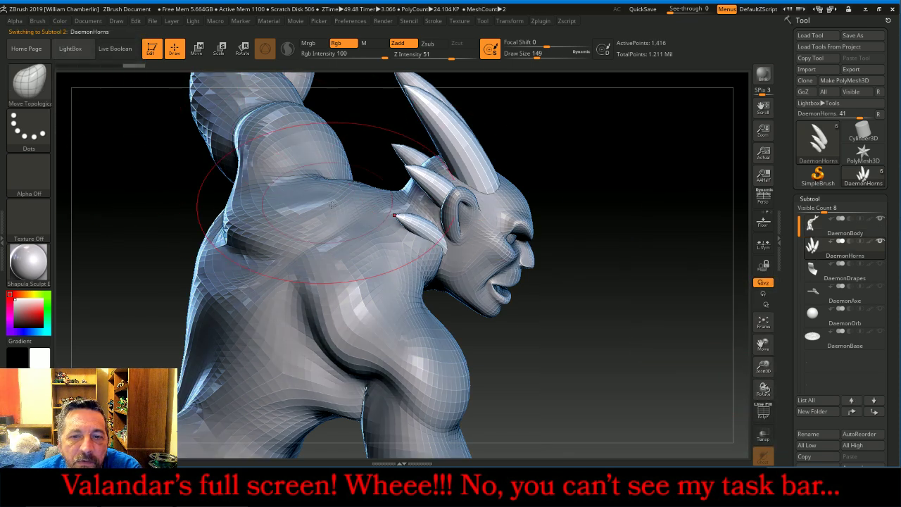
pyautogui.moveTo(431, 230); pyautogui.dragTo(429, 221)
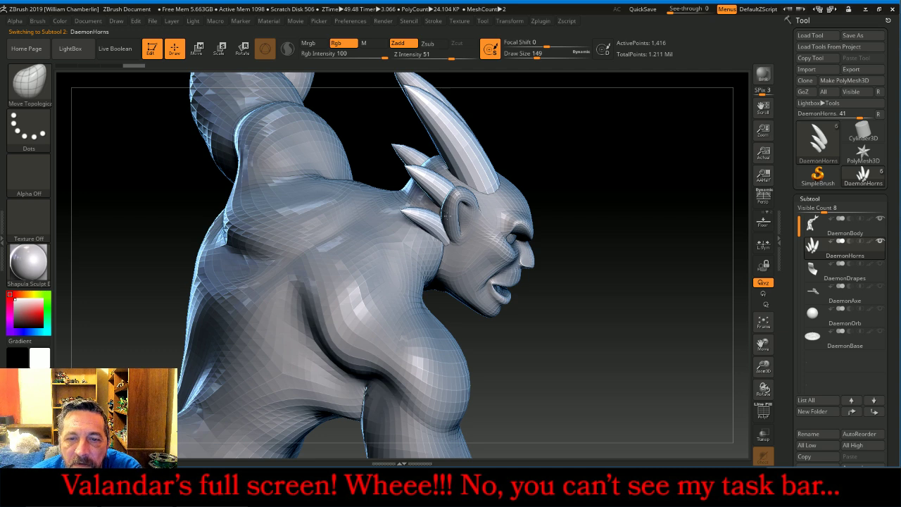
# Raise the lowest horn on the opposite side of the head toward the horn above it, behind the ear.
pyautogui.moveTo(553, 191)
pyautogui.mouseDown()
pyautogui.moveTo(643, 253)
pyautogui.moveTo(527, 261)
pyautogui.mouseUp()
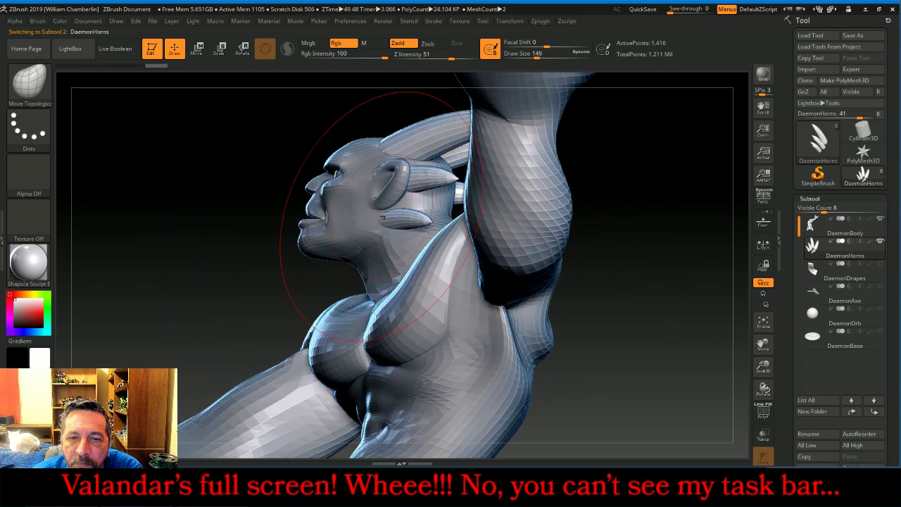
pyautogui.moveTo(389, 217); pyautogui.dragTo(400, 196)
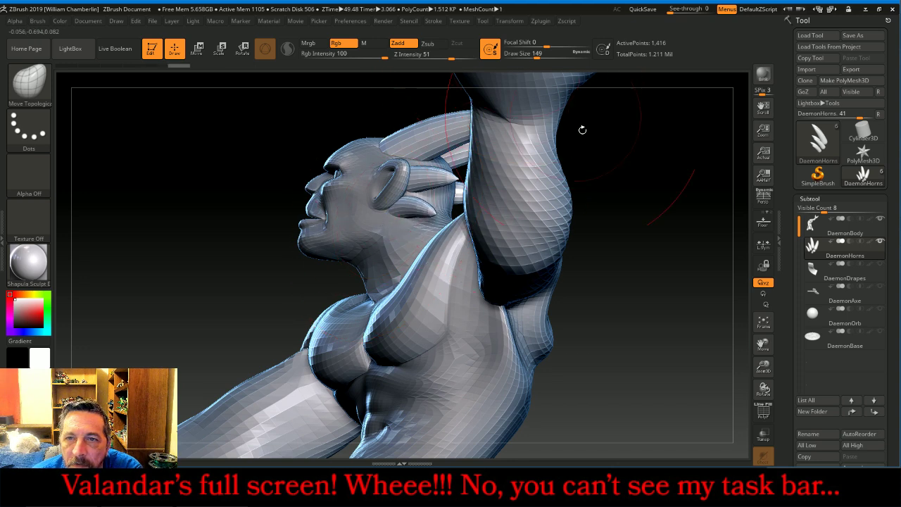
pyautogui.moveTo(584, 131)
pyautogui.mouseDown()
pyautogui.moveTo(658, 218)
pyautogui.moveTo(686, 215)
pyautogui.moveTo(665, 207)
pyautogui.mouseUp()
# Reduce the brush draw size to 7 for fine work inside the daemon's mouth.
pyautogui.moveTo(537, 56); pyautogui.dragTo(517, 56)
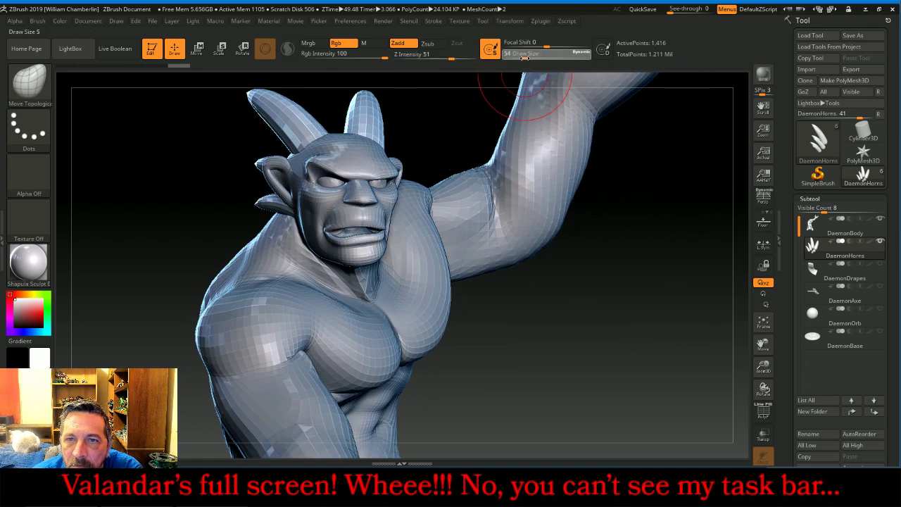
pyautogui.moveTo(610, 358); pyautogui.dragTo(612, 337)
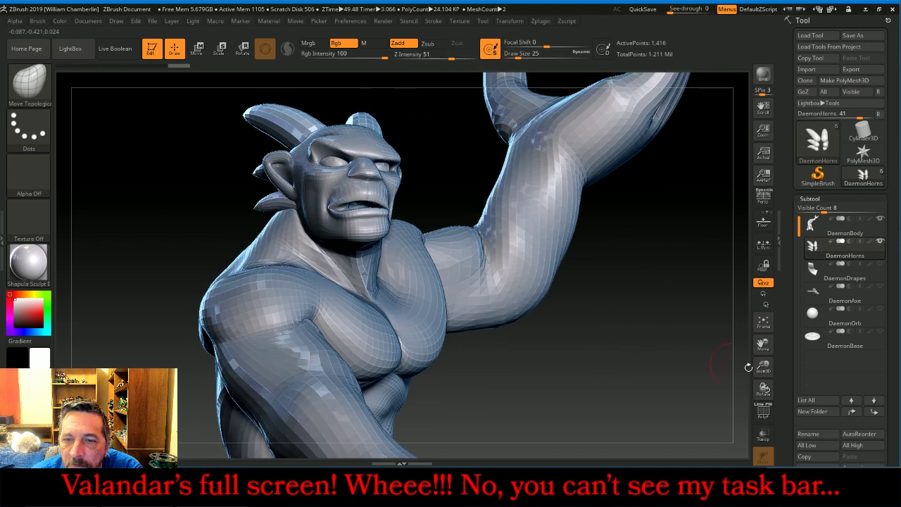
pyautogui.moveTo(764, 368); pyautogui.dragTo(763, 438)
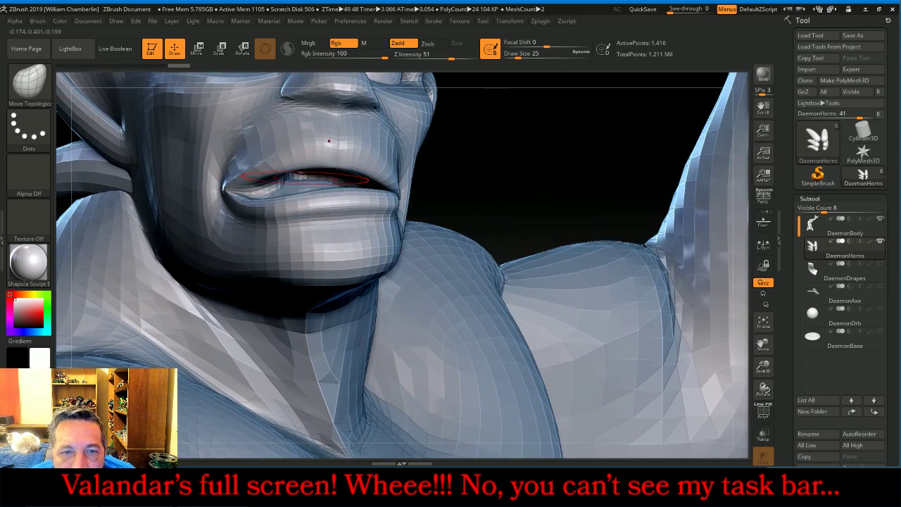
pyautogui.press('shift')
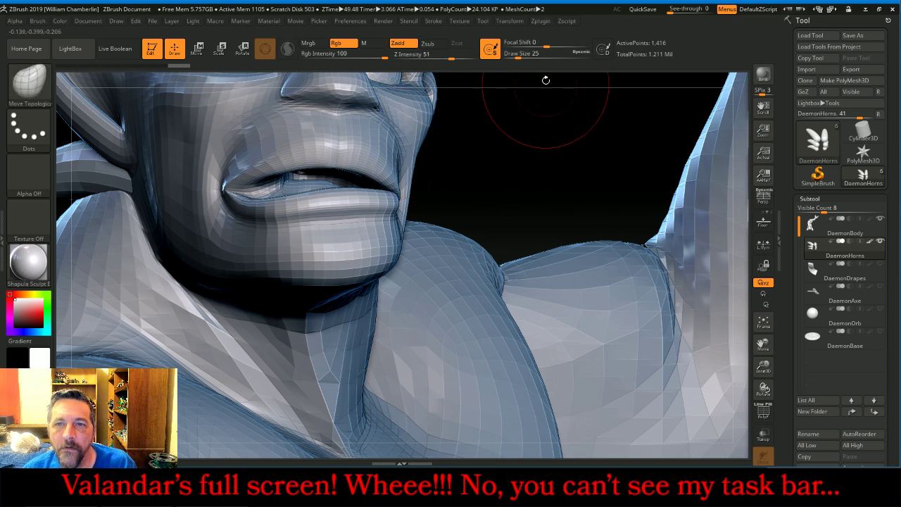
pyautogui.press('shift')
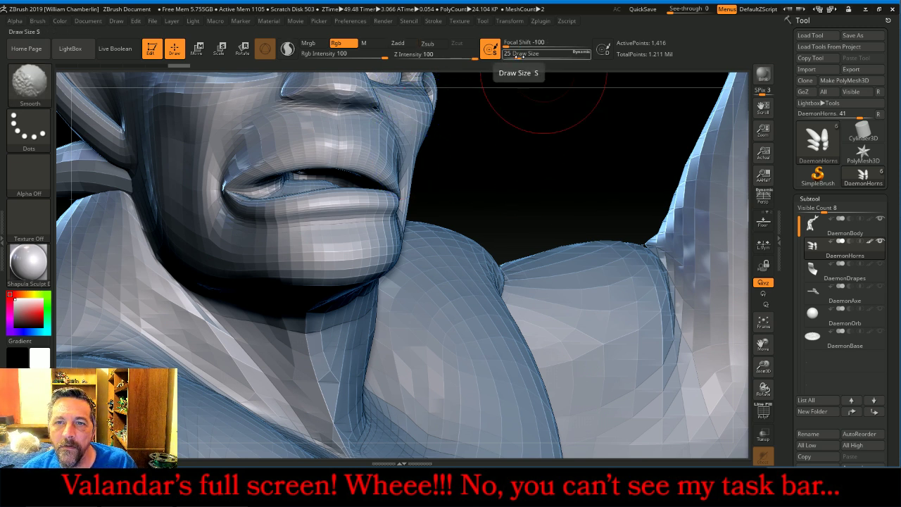
pyautogui.moveTo(517, 56); pyautogui.dragTo(512, 56)
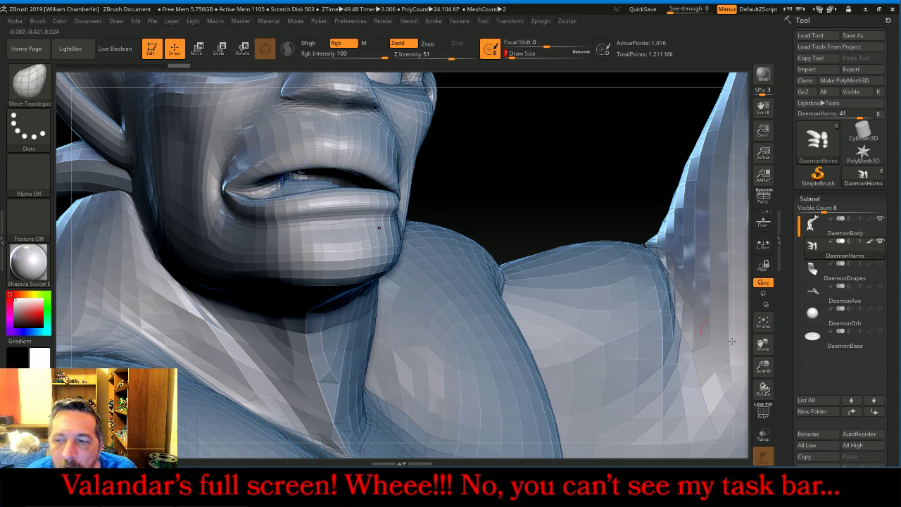
# Make the DaemonBody subtool active and smooth the mesh inside the open mouth.
pyautogui.click(816, 227)
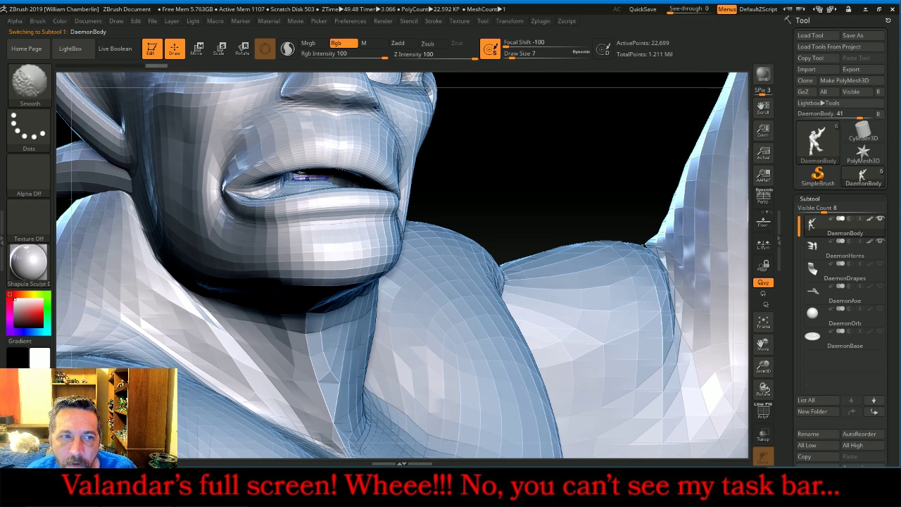
pyautogui.keyDown('shift'); pyautogui.moveTo(474, 150); pyautogui.dragTo(535, 153); pyautogui.keyUp('shift')
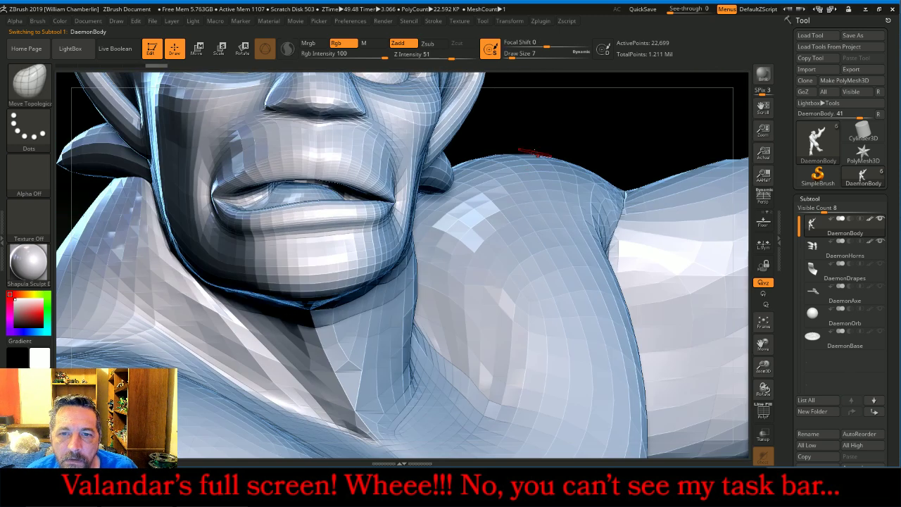
pyautogui.keyDown('ctrl'); pyautogui.moveTo(626, 143); pyautogui.dragTo(631, 146); pyautogui.keyUp('ctrl')
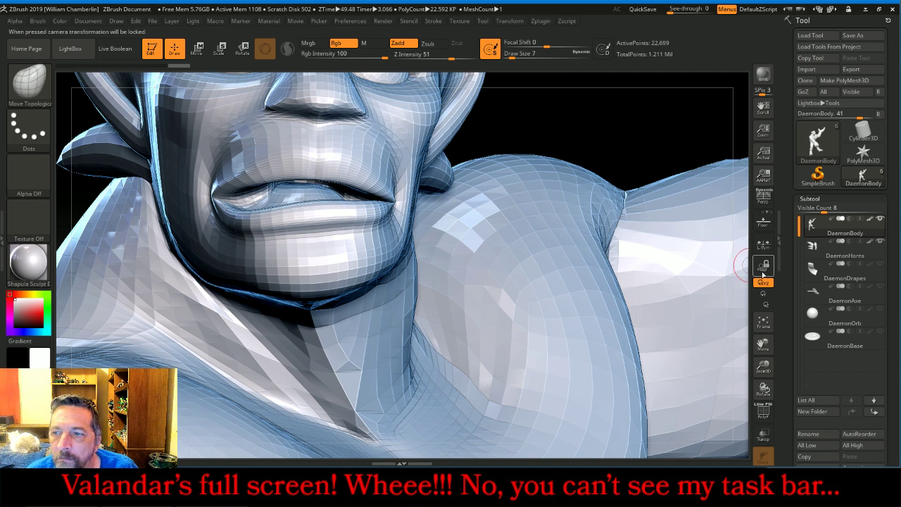
# Set the brush draw size to 62 and assign SmoothValleys as the smoothing brush.
pyautogui.click(763, 322)
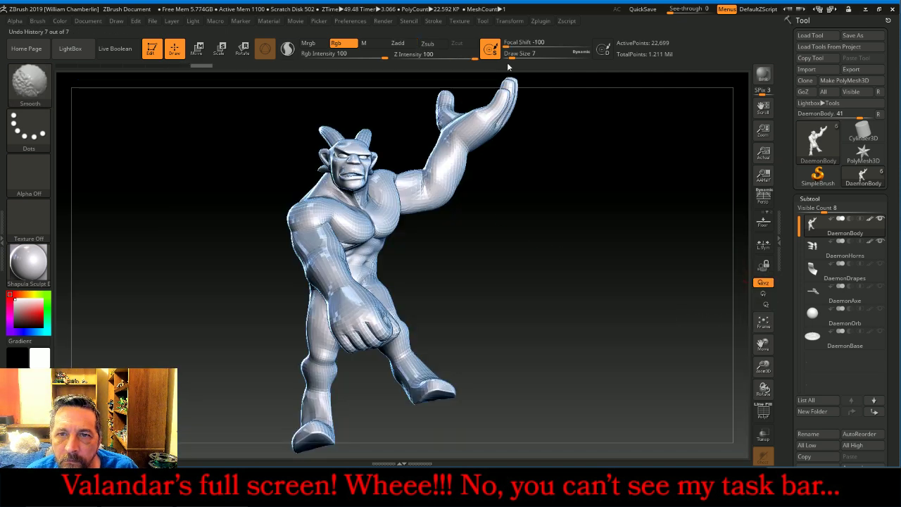
pyautogui.moveTo(511, 56); pyautogui.dragTo(514, 57)
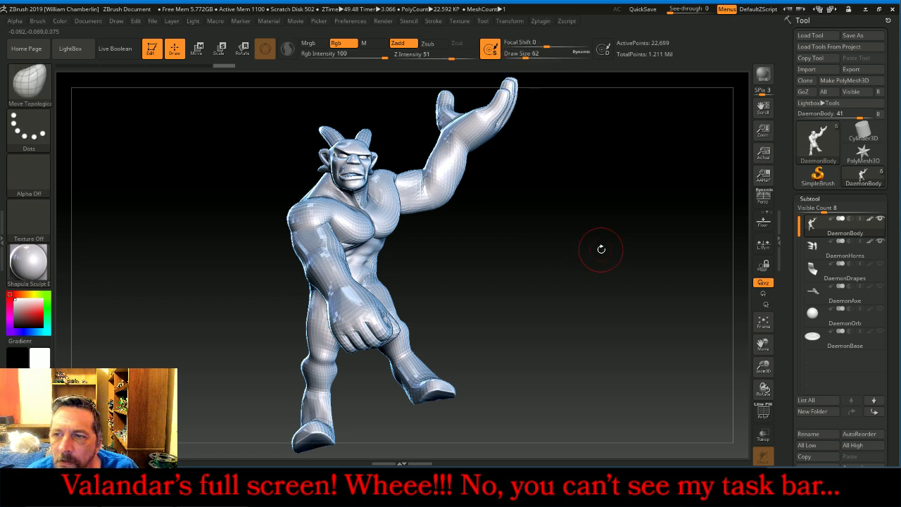
pyautogui.moveTo(600, 249)
pyautogui.mouseDown()
pyautogui.moveTo(646, 245)
pyautogui.moveTo(656, 205)
pyautogui.mouseUp()
pyautogui.press('shift')
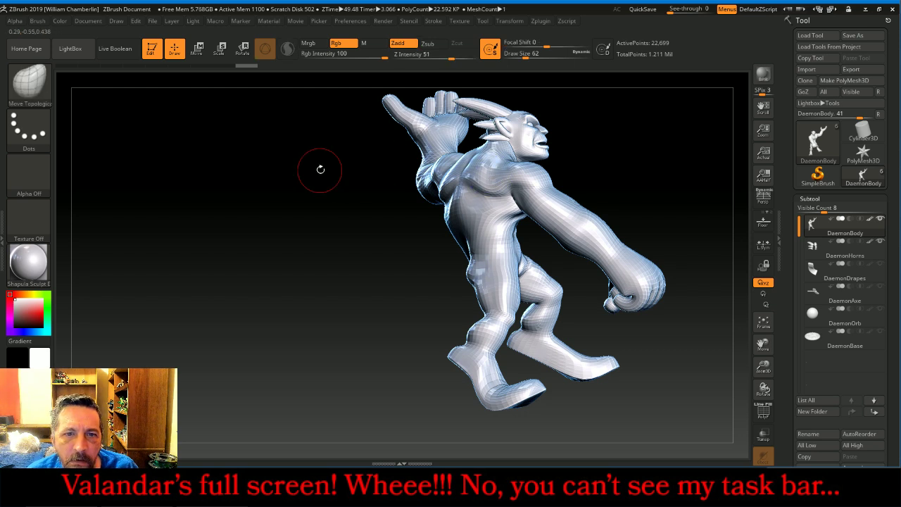
pyautogui.press('shift')
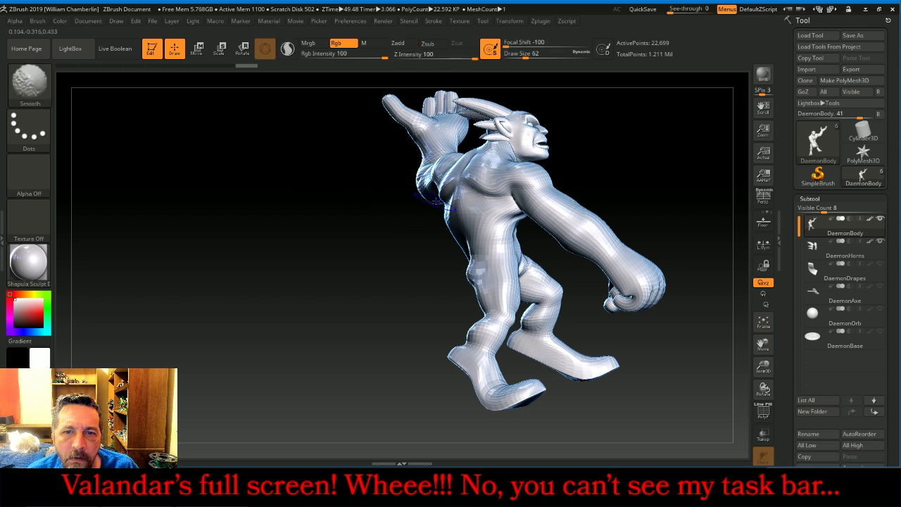
pyautogui.click(28, 81)
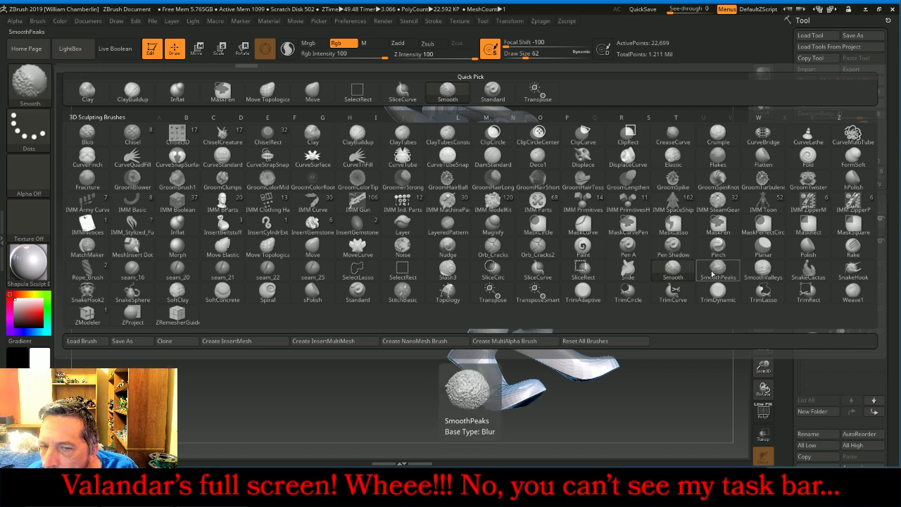
pyautogui.click(753, 274)
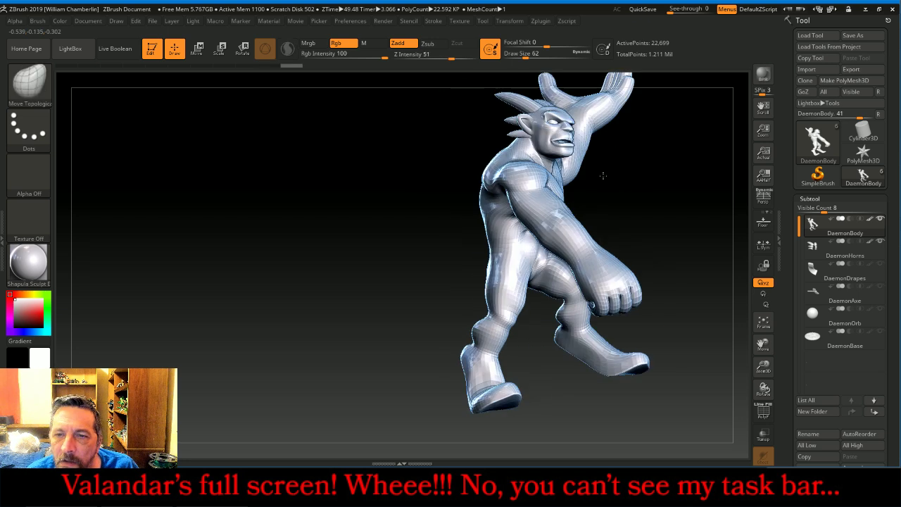
# Smooth across the daemon's mouth opening with the SmoothValleys brush.
pyautogui.moveTo(556, 180); pyautogui.dragTo(583, 182)
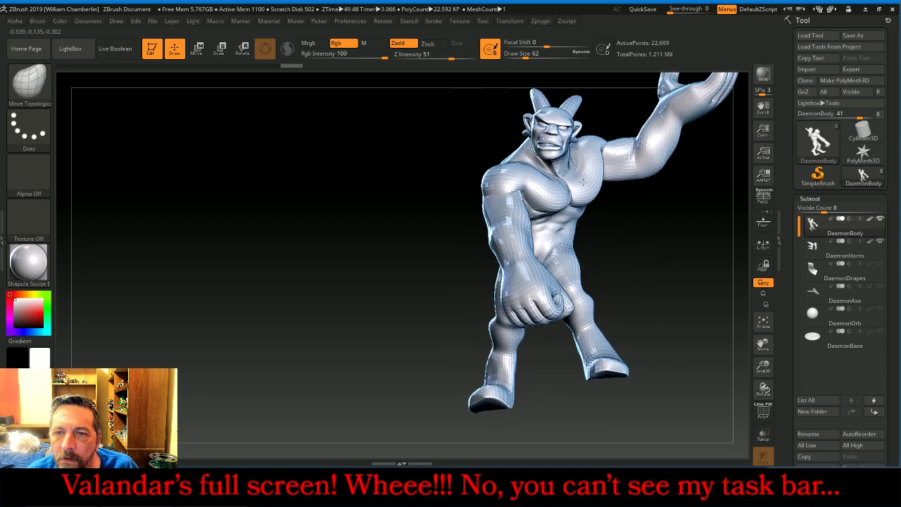
pyautogui.moveTo(770, 341); pyautogui.dragTo(778, 459)
pyautogui.moveTo(765, 344); pyautogui.dragTo(664, 437)
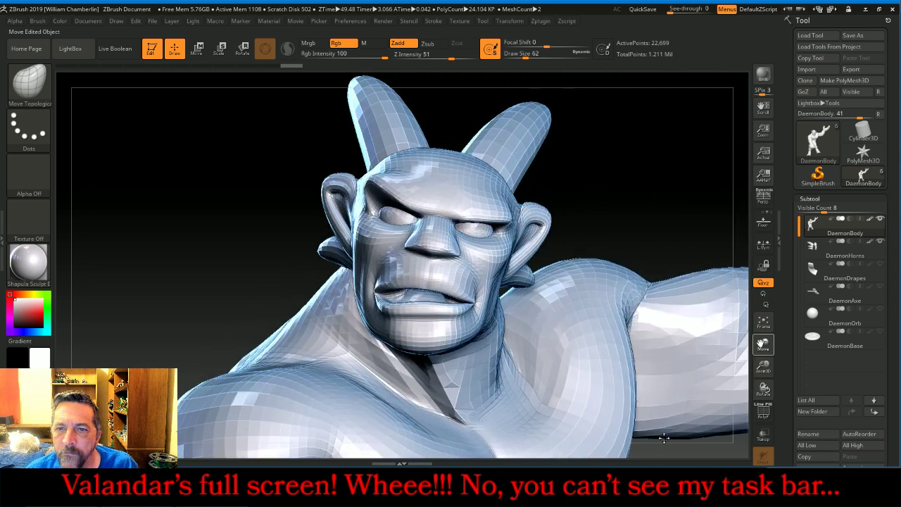
pyautogui.moveTo(661, 196); pyautogui.dragTo(576, 217)
pyautogui.moveTo(476, 265)
pyautogui.keyDown('shift'); pyautogui.mouseDown()
pyautogui.moveTo(406, 270)
pyautogui.moveTo(423, 267)
pyautogui.mouseUp(); pyautogui.keyUp('shift')
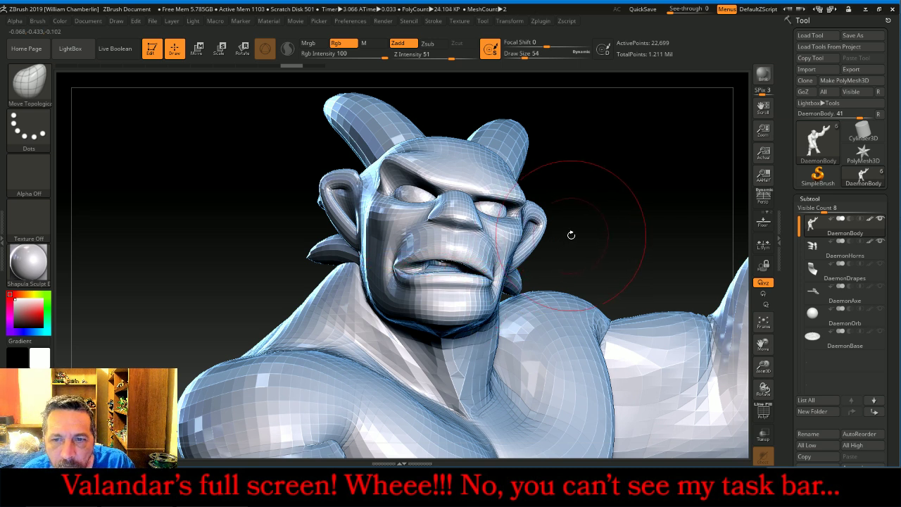
# Set the brush draw size to 26 and smooth the uneven spot between the lips with SmoothValleys.
pyautogui.press('[')
pyautogui.press('[')
pyautogui.press('[')
pyautogui.press('[')
pyautogui.press('shift')
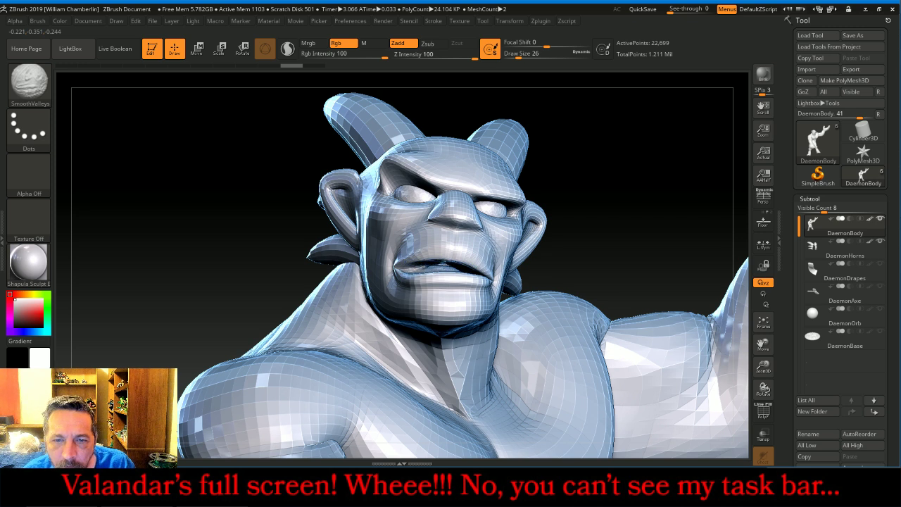
pyautogui.keyDown('shift'); pyautogui.moveTo(437, 266); pyautogui.dragTo(445, 262); pyautogui.keyUp('shift')
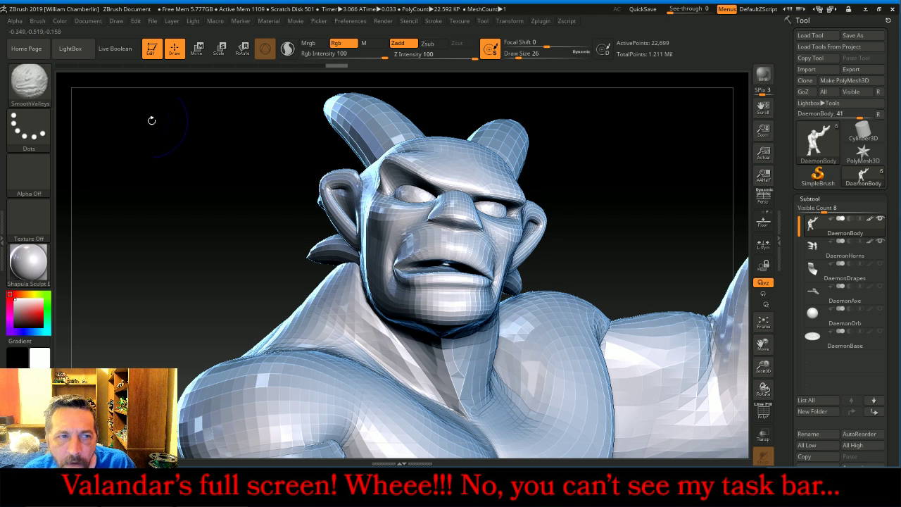
# Assign Smooth as the smoothing brush again and bring up the brush settings beside the canvas.
pyautogui.press('b')
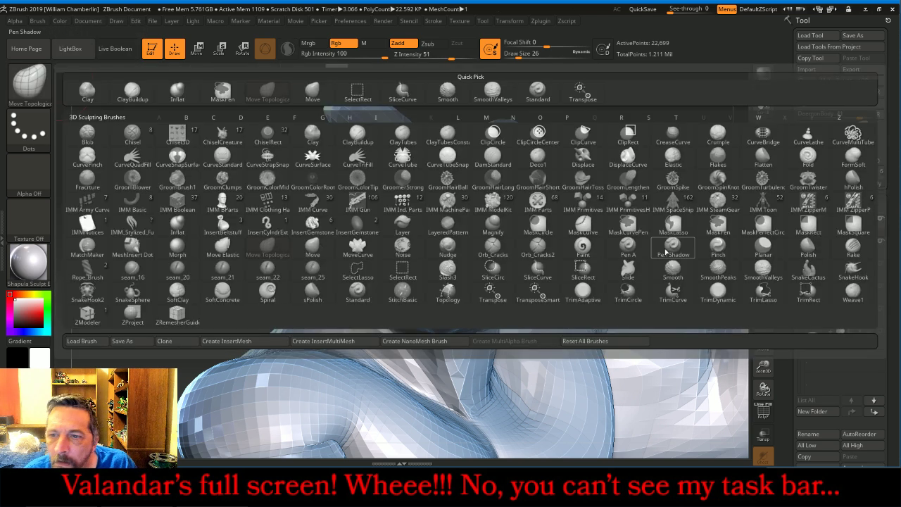
pyautogui.click(673, 269)
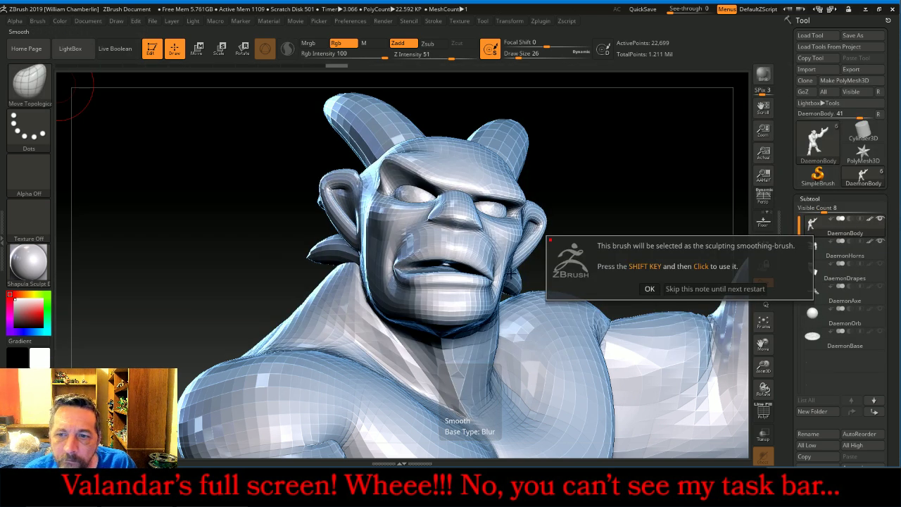
pyautogui.click(648, 289)
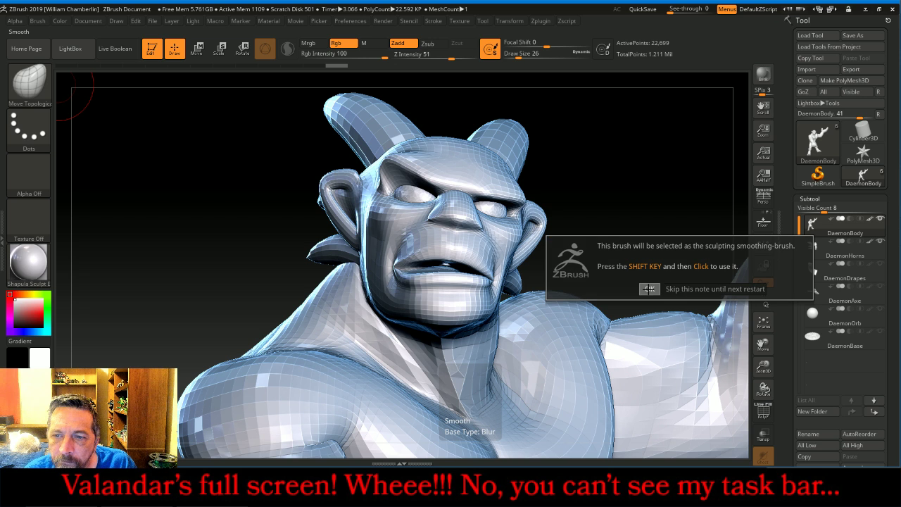
pyautogui.click(2, 242)
pyautogui.moveTo(80, 292); pyautogui.dragTo(86, 248)
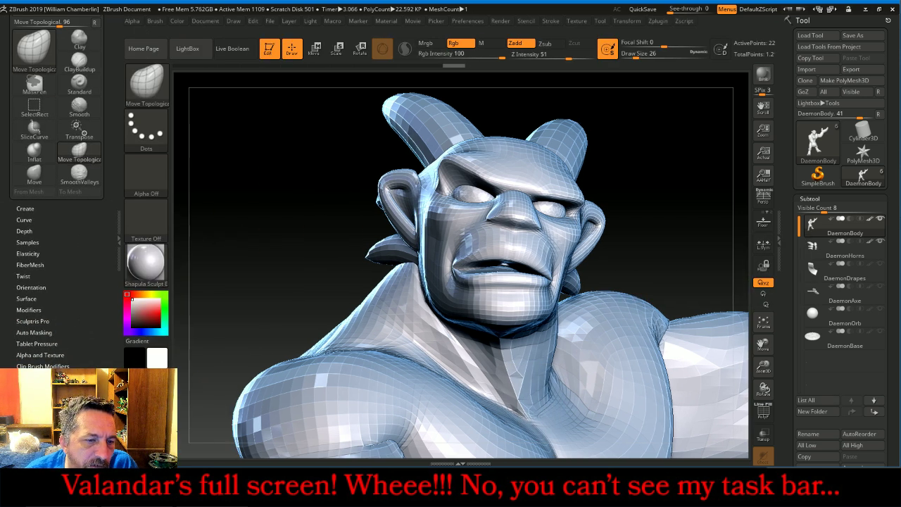
# Inspect the daemon's face from the side and fit the whole figure in the view.
pyautogui.press('shift')
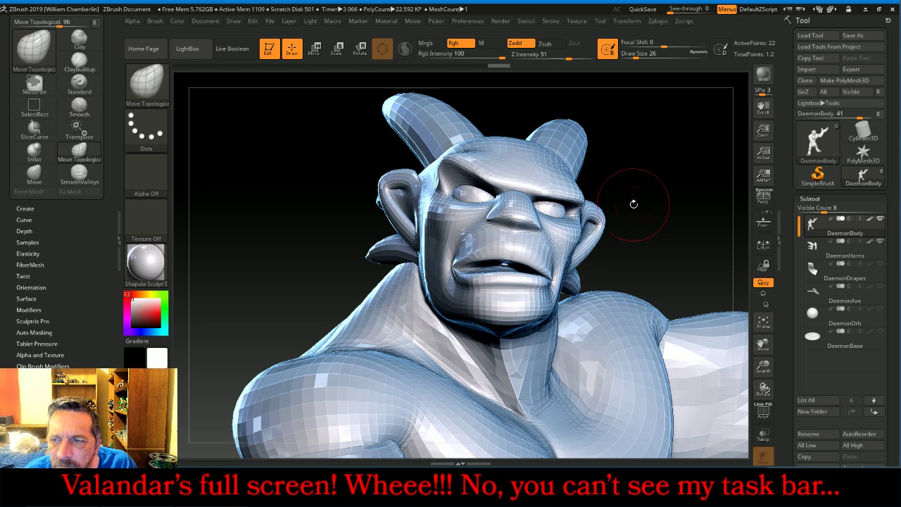
pyautogui.moveTo(661, 184); pyautogui.dragTo(701, 185)
pyautogui.press('shift')
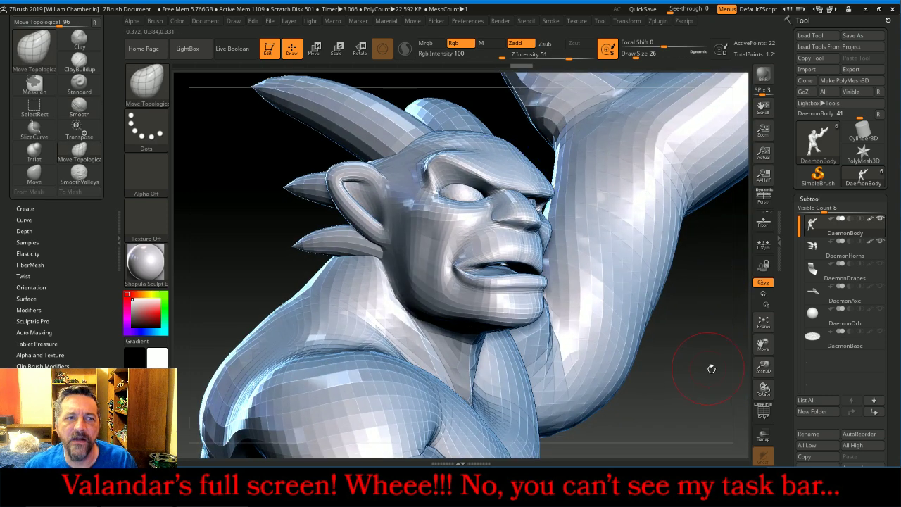
pyautogui.moveTo(713, 369); pyautogui.dragTo(668, 370)
pyautogui.click(764, 323)
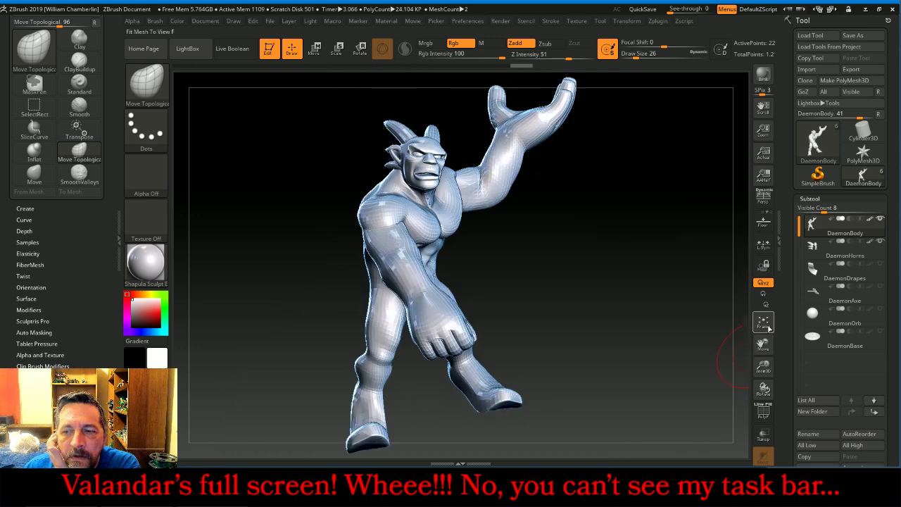
# Show the DaemonDrapes, DaemonAxe, DaemonOrb and DaemonBase subtools together with the daemon's body.
pyautogui.moveTo(744, 362); pyautogui.dragTo(713, 304)
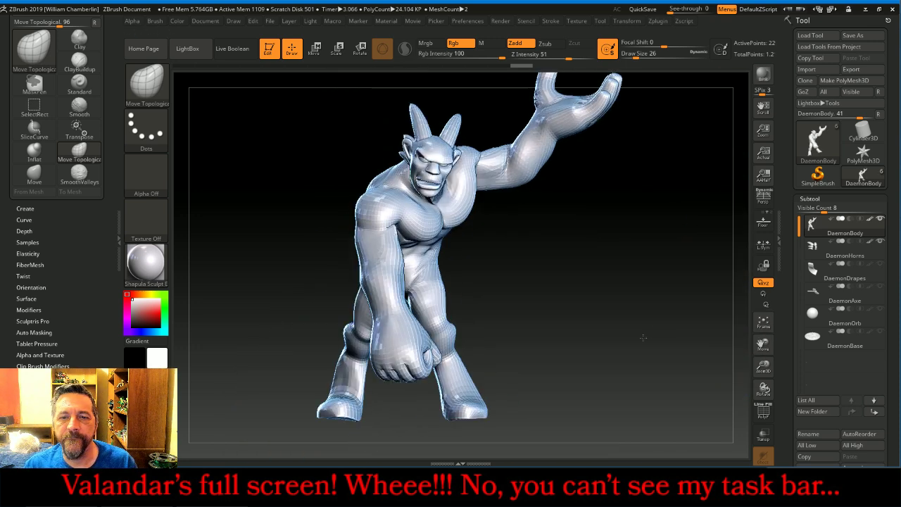
pyautogui.click(880, 263)
pyautogui.click(881, 286)
pyautogui.click(880, 308)
pyautogui.click(881, 331)
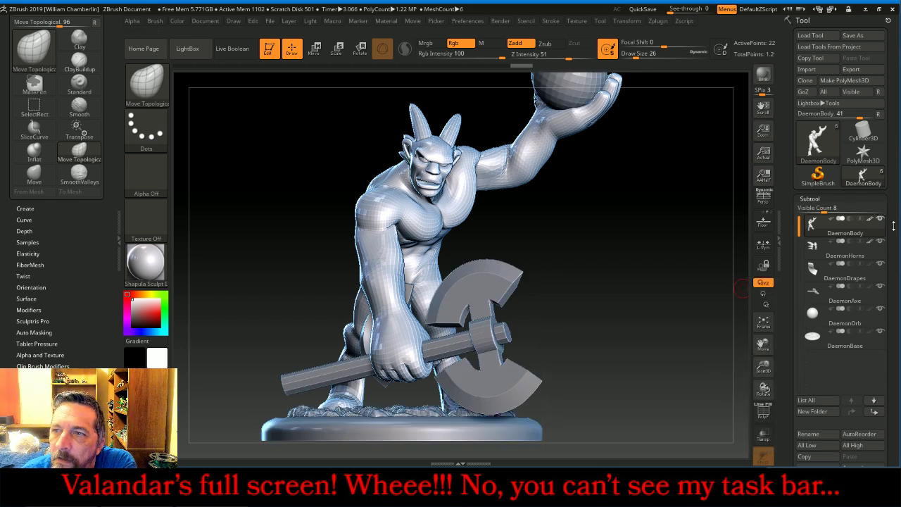
# Save the tool as DaemonBody.ZTL in the BigDaemon folder under BroadcastMiniatures > New.
pyautogui.click(860, 35)
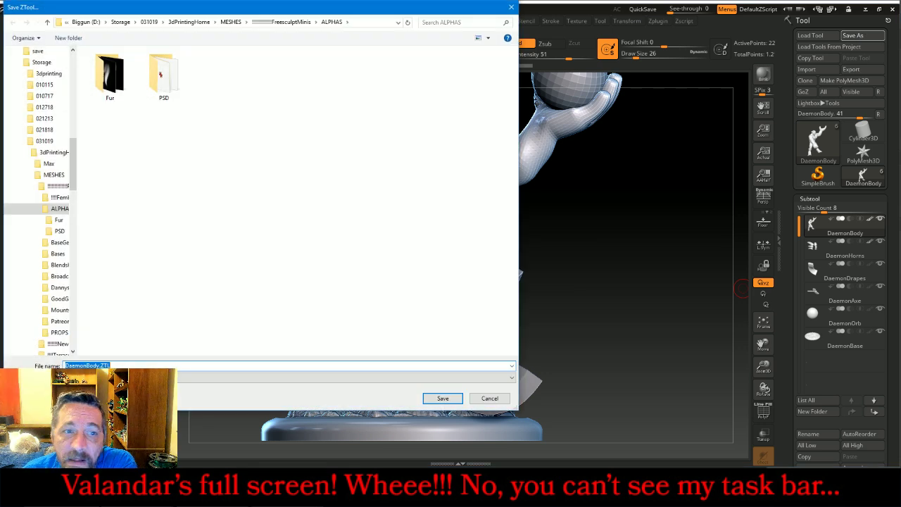
pyautogui.click(56, 276)
pyautogui.doubleClick(109, 74)
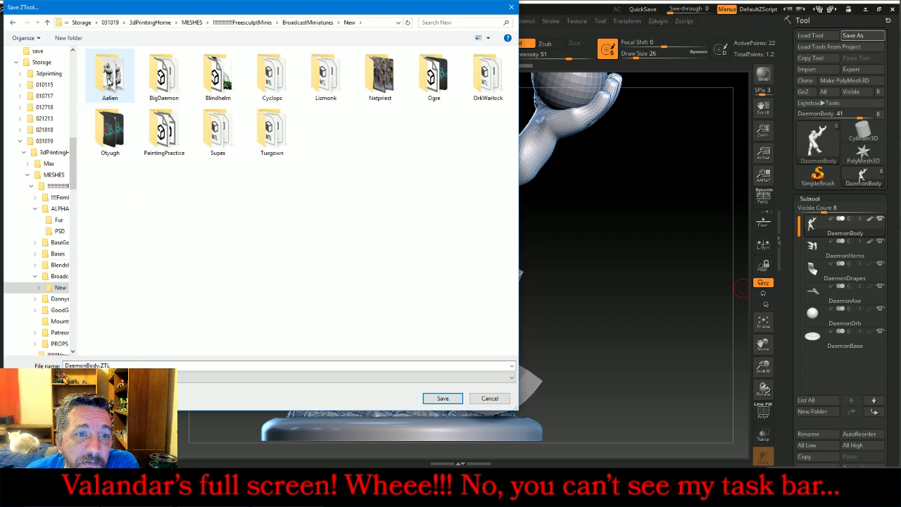
pyautogui.doubleClick(164, 74)
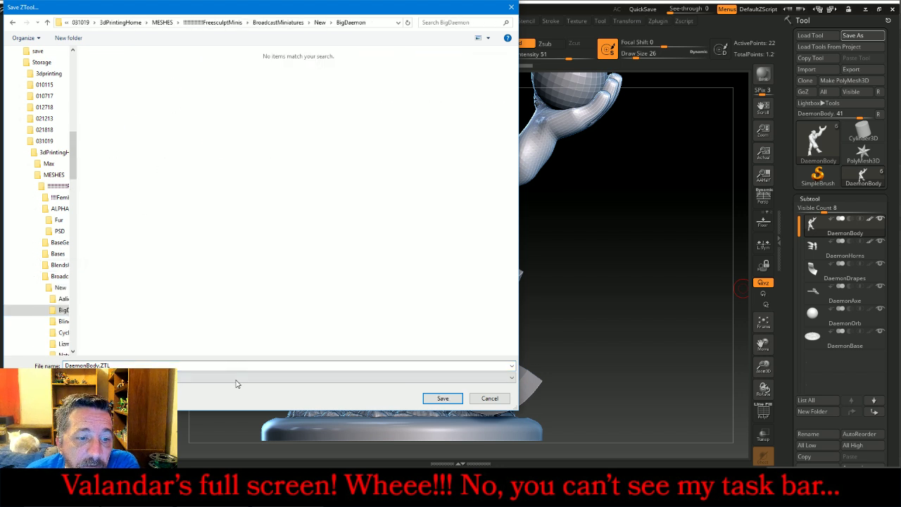
pyautogui.click(442, 398)
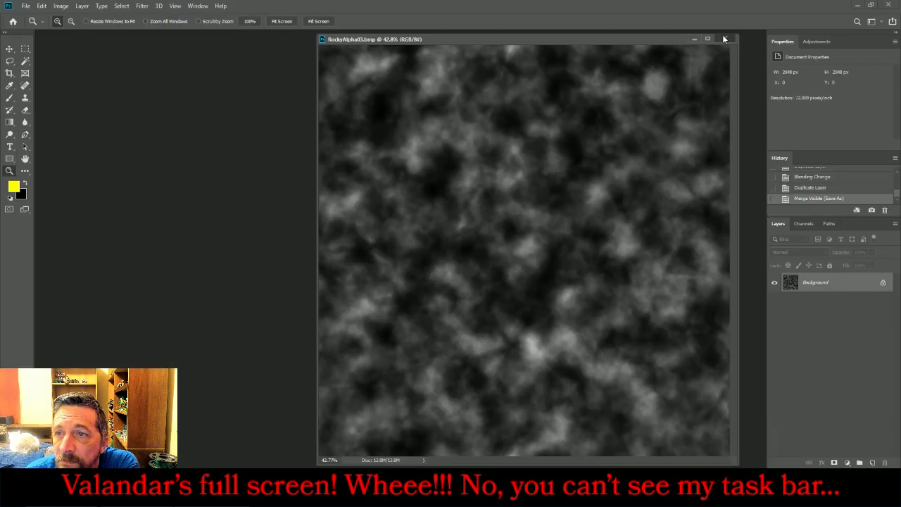
# Close the RockyAlpha03.bmp image in Photoshop, quit Photoshop and return to ZBrush.
pyautogui.click(725, 38)
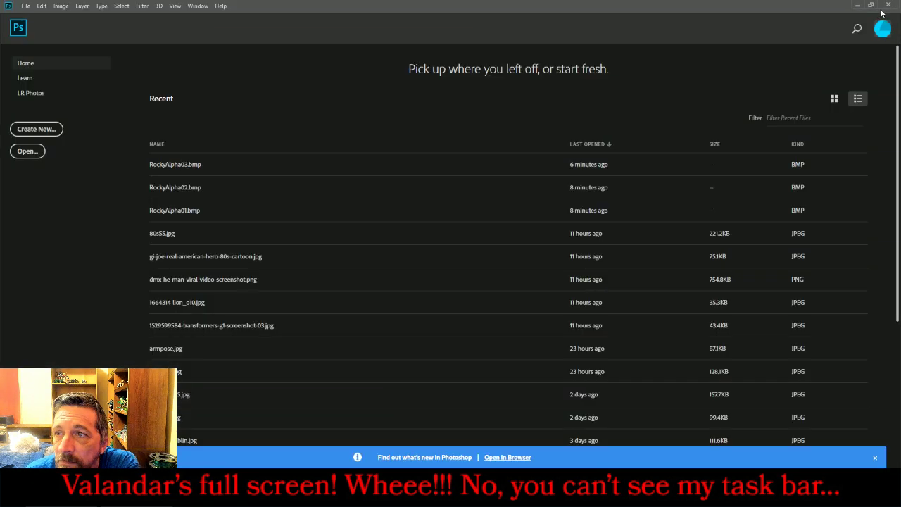
pyautogui.click(888, 6)
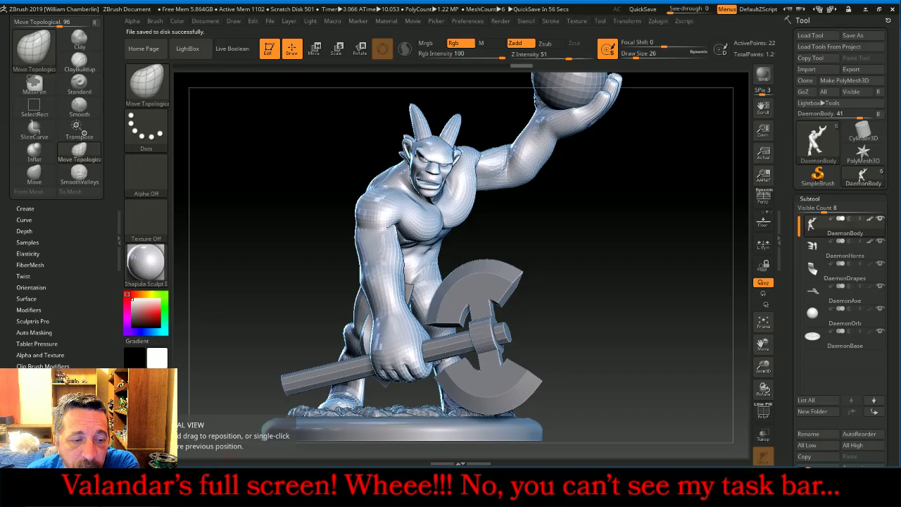
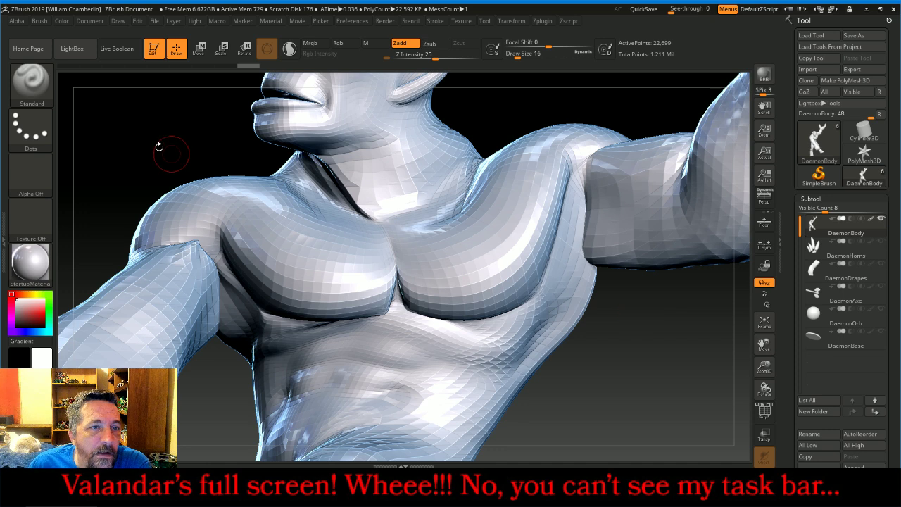
# Carve the hollow between armpit and chest muscle on the lowered-arm side with the Inflat brush in Zsub, intensity 7, draw size 33.
pyautogui.click(31, 83)
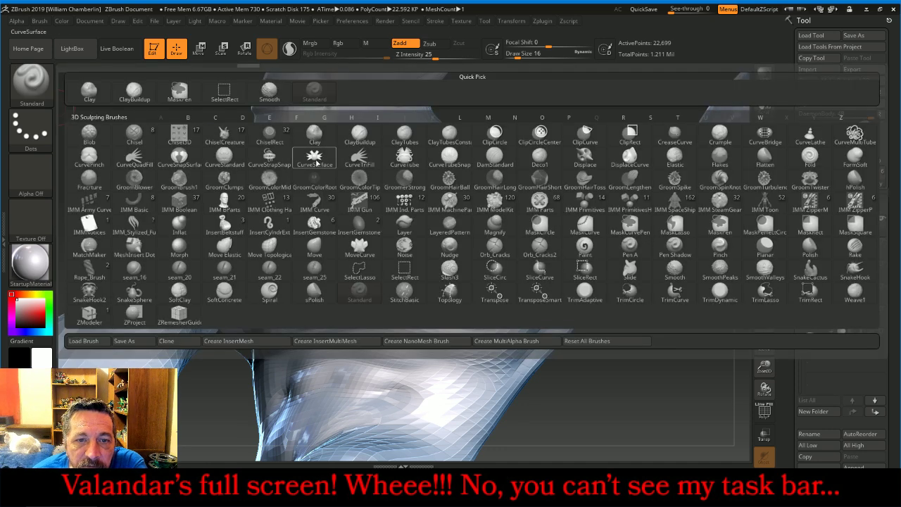
pyautogui.click(176, 224)
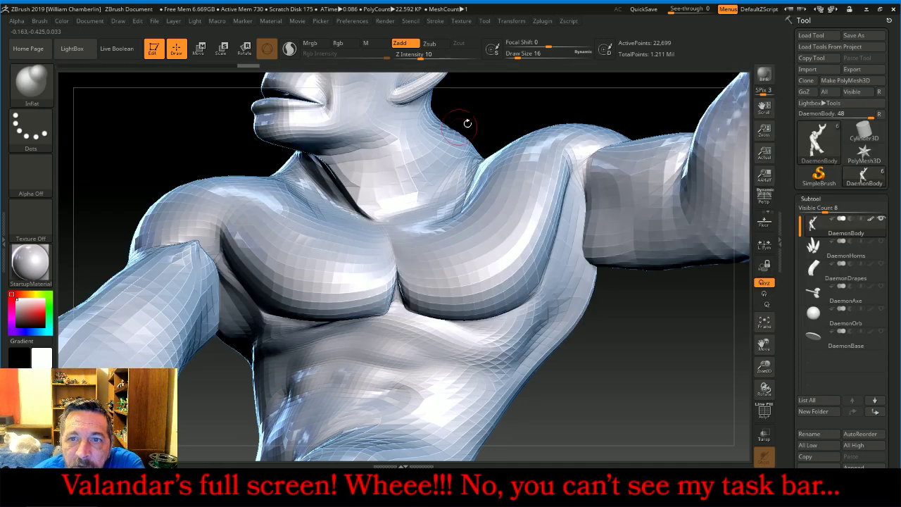
pyautogui.click(431, 44)
pyautogui.moveTo(518, 54); pyautogui.dragTo(523, 54)
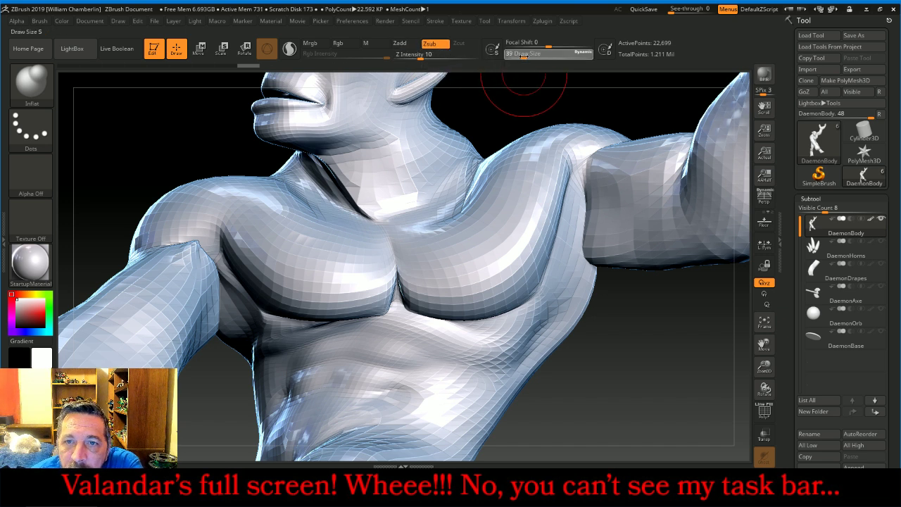
pyautogui.moveTo(420, 54); pyautogui.dragTo(415, 54)
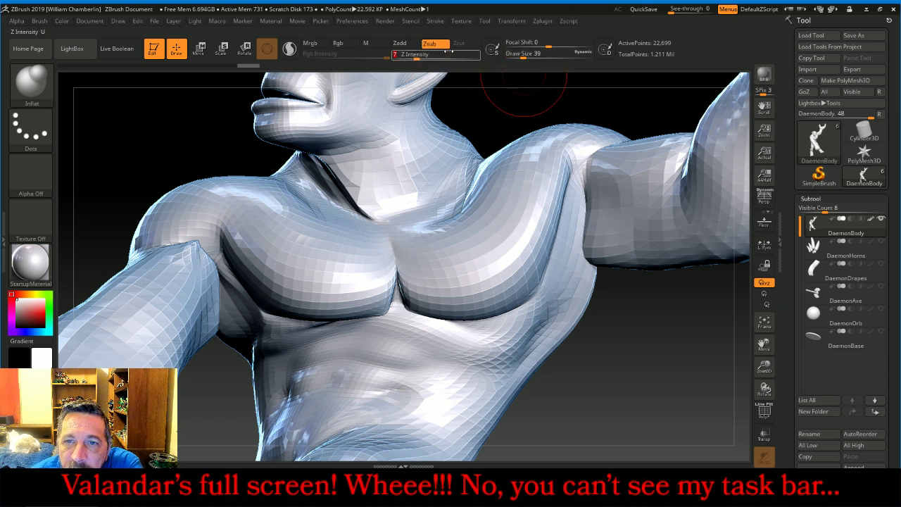
pyautogui.moveTo(523, 55); pyautogui.dragTo(523, 56)
pyautogui.moveTo(625, 301)
pyautogui.mouseDown()
pyautogui.moveTo(584, 259)
pyautogui.moveTo(549, 324)
pyautogui.moveTo(590, 264)
pyautogui.moveTo(596, 223)
pyautogui.moveTo(579, 301)
pyautogui.moveTo(563, 329)
pyautogui.mouseUp()
pyautogui.moveTo(615, 362); pyautogui.dragTo(640, 355)
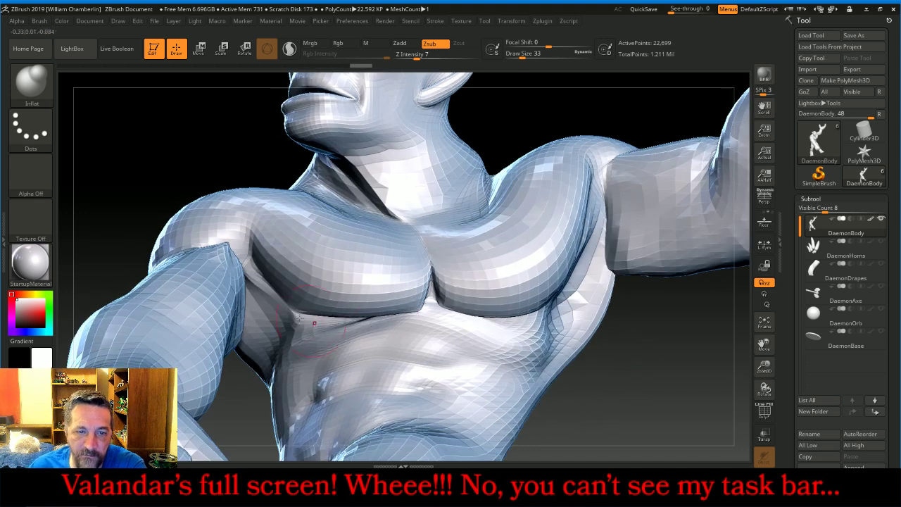
pyautogui.moveTo(259, 291); pyautogui.dragTo(290, 325)
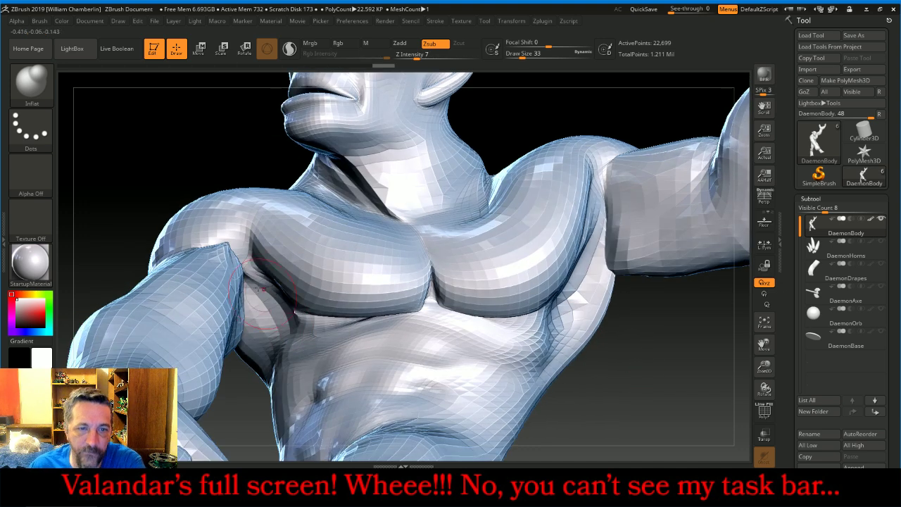
# Smooth the hollow from the armpit to below the chest muscle and carve the rib areas on both sides of the torso.
pyautogui.moveTo(227, 259)
pyautogui.keyDown('shift'); pyautogui.mouseDown()
pyautogui.moveTo(224, 268)
pyautogui.moveTo(212, 248)
pyautogui.moveTo(241, 305)
pyautogui.moveTo(287, 314)
pyautogui.moveTo(281, 331)
pyautogui.moveTo(295, 333)
pyautogui.moveTo(284, 350)
pyautogui.moveTo(329, 329)
pyautogui.moveTo(370, 329)
pyautogui.mouseUp(); pyautogui.keyUp('shift')
pyautogui.moveTo(613, 392)
pyautogui.mouseDown()
pyautogui.moveTo(652, 406)
pyautogui.moveTo(596, 389)
pyautogui.mouseUp()
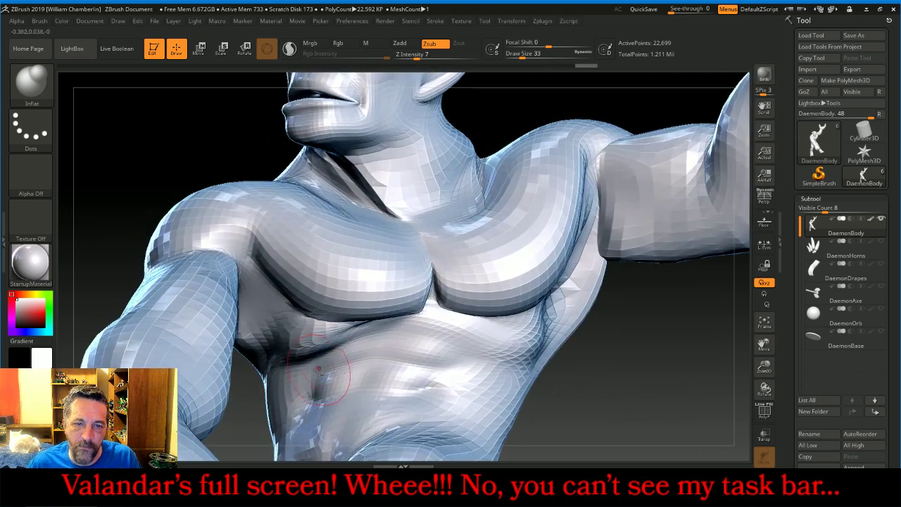
pyautogui.moveTo(308, 368)
pyautogui.mouseDown()
pyautogui.moveTo(319, 361)
pyautogui.moveTo(290, 357)
pyautogui.moveTo(290, 348)
pyautogui.mouseUp()
pyautogui.moveTo(531, 342)
pyautogui.mouseDown()
pyautogui.moveTo(533, 326)
pyautogui.moveTo(501, 384)
pyautogui.moveTo(513, 373)
pyautogui.moveTo(518, 380)
pyautogui.moveTo(532, 328)
pyautogui.moveTo(488, 335)
pyautogui.moveTo(447, 328)
pyautogui.moveTo(498, 355)
pyautogui.mouseUp()
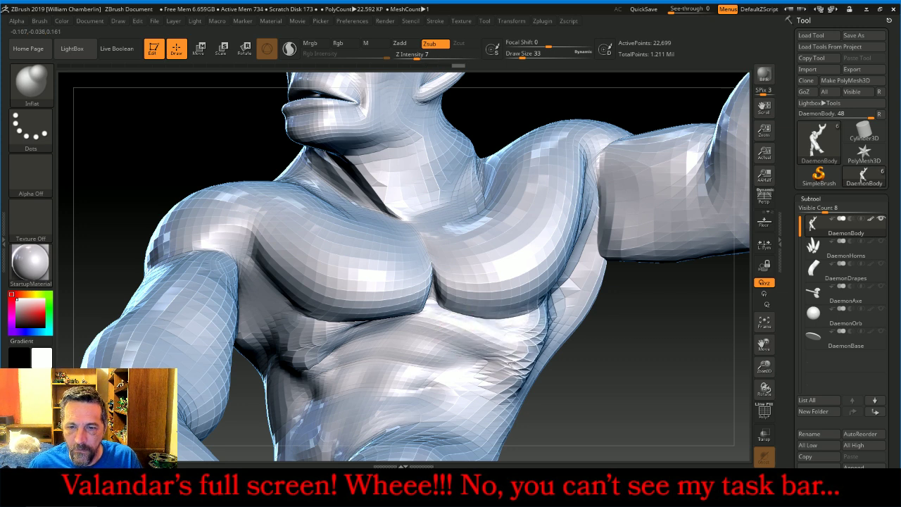
# Switch the Inflat brush to Zadd, build up the back muscle below the raised arm and smooth it.
pyautogui.moveTo(590, 395)
pyautogui.mouseDown()
pyautogui.moveTo(601, 418)
pyautogui.moveTo(620, 403)
pyautogui.moveTo(383, 233)
pyautogui.moveTo(362, 169)
pyautogui.mouseUp()
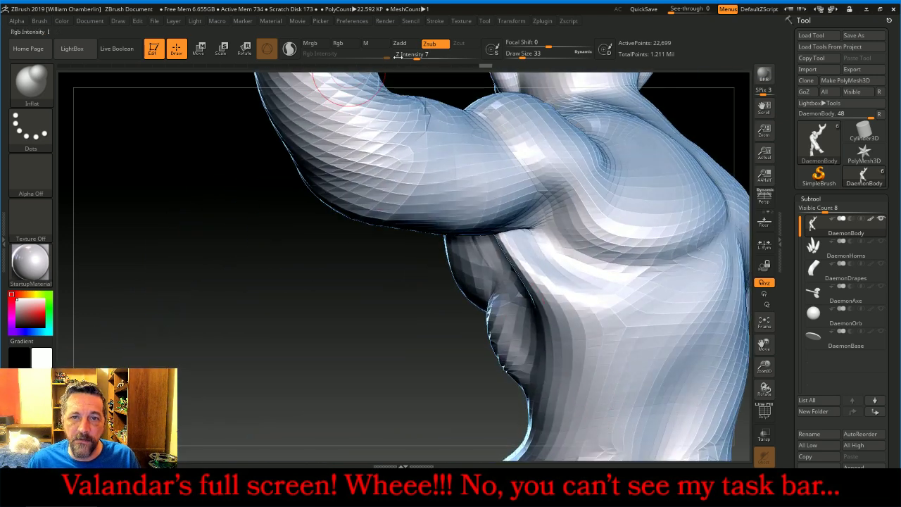
pyautogui.click(403, 43)
pyautogui.moveTo(538, 236)
pyautogui.mouseDown()
pyautogui.moveTo(533, 245)
pyautogui.moveTo(576, 261)
pyautogui.moveTo(560, 239)
pyautogui.moveTo(524, 225)
pyautogui.moveTo(518, 236)
pyautogui.moveTo(554, 264)
pyautogui.moveTo(554, 230)
pyautogui.moveTo(535, 236)
pyautogui.moveTo(518, 260)
pyautogui.moveTo(528, 282)
pyautogui.moveTo(575, 307)
pyautogui.moveTo(546, 243)
pyautogui.moveTo(571, 317)
pyautogui.moveTo(528, 296)
pyautogui.moveTo(540, 245)
pyautogui.moveTo(592, 317)
pyautogui.moveTo(600, 257)
pyautogui.moveTo(624, 345)
pyautogui.moveTo(608, 348)
pyautogui.mouseUp()
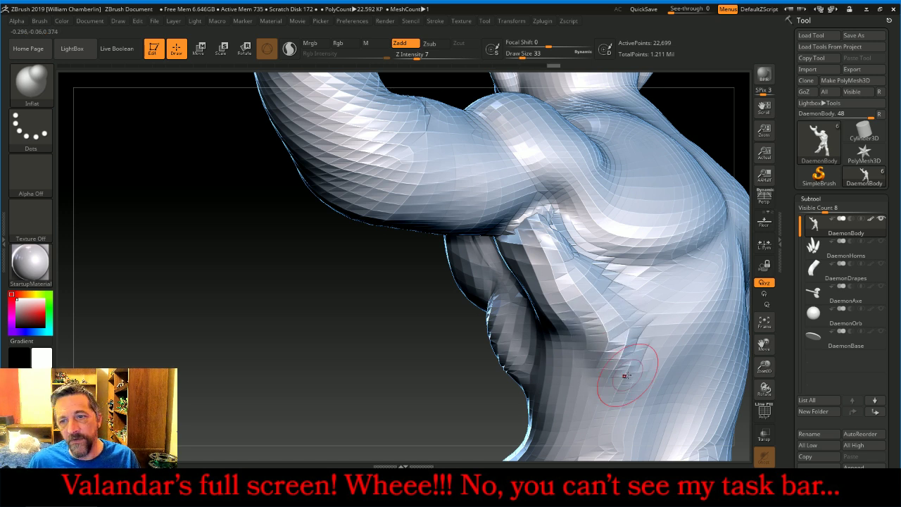
pyautogui.moveTo(764, 366); pyautogui.dragTo(761, 338)
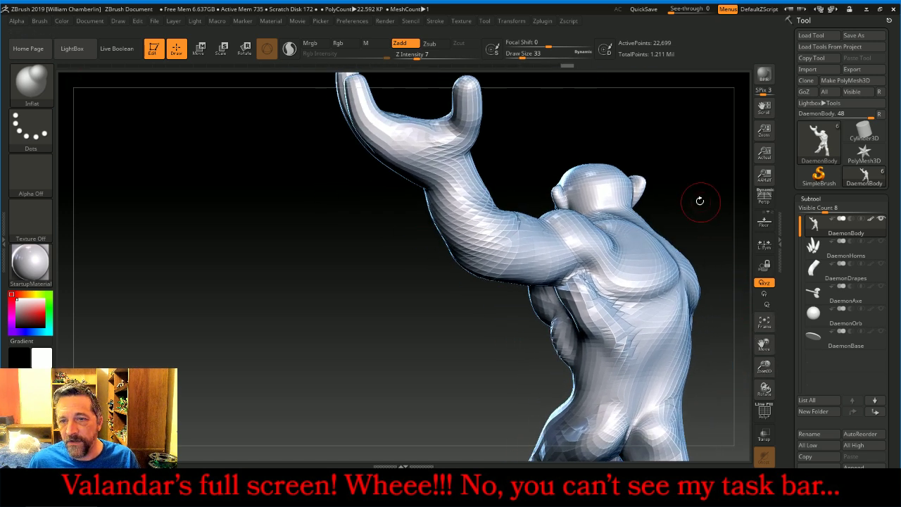
pyautogui.moveTo(700, 200); pyautogui.dragTo(671, 202)
pyautogui.moveTo(579, 280)
pyautogui.keyDown('shift'); pyautogui.mouseDown()
pyautogui.moveTo(571, 286)
pyautogui.moveTo(614, 324)
pyautogui.mouseUp(); pyautogui.keyUp('shift')
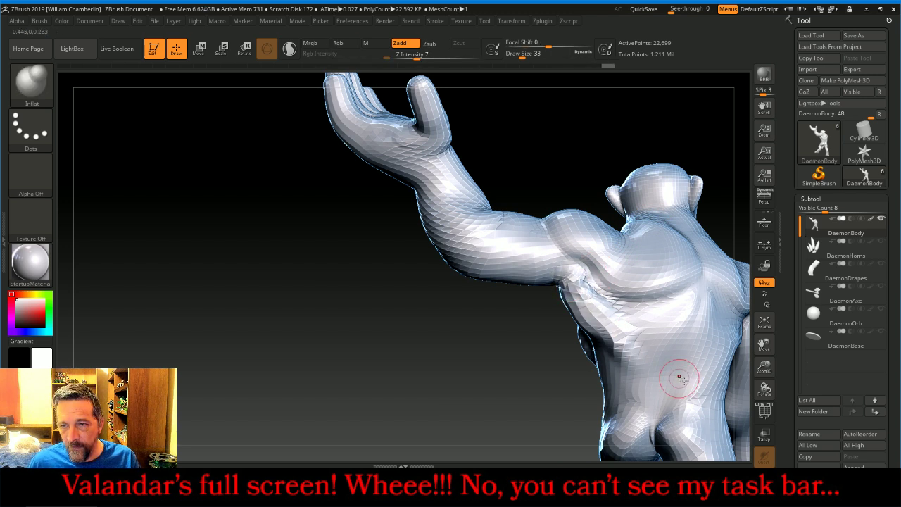
# Inflate the daemon's buttocks around the cleft at Z intensity 14 and draw size 37.
pyautogui.moveTo(739, 375)
pyautogui.mouseDown()
pyautogui.moveTo(690, 261)
pyautogui.moveTo(661, 258)
pyautogui.mouseUp()
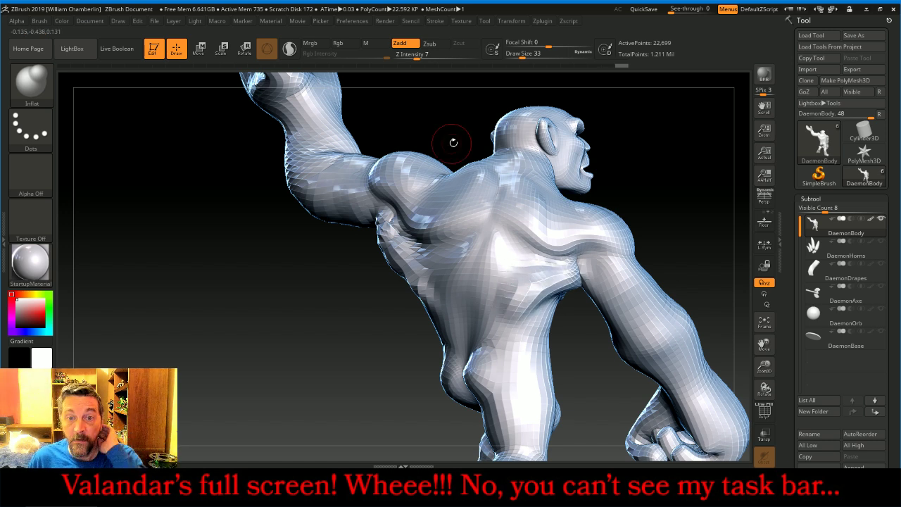
pyautogui.moveTo(452, 143); pyautogui.dragTo(442, 164)
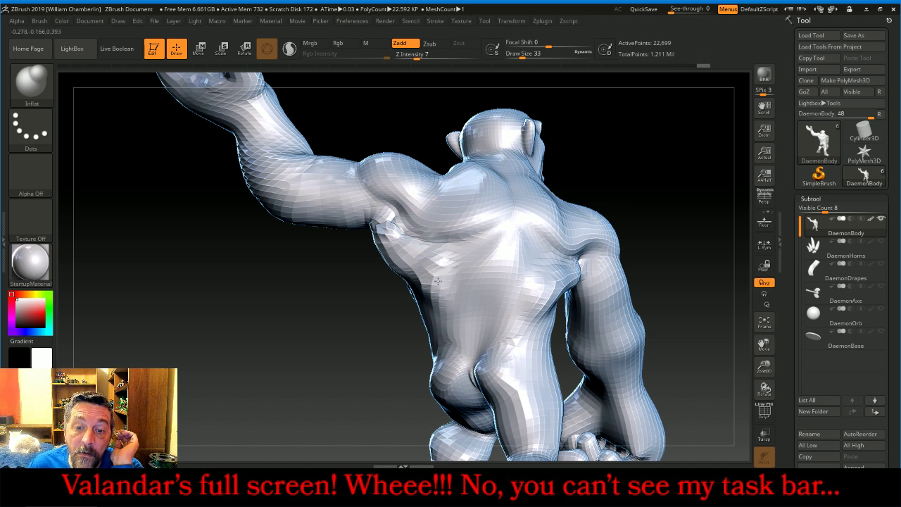
pyautogui.moveTo(669, 176); pyautogui.dragTo(688, 279)
pyautogui.moveTo(763, 346); pyautogui.dragTo(708, 312)
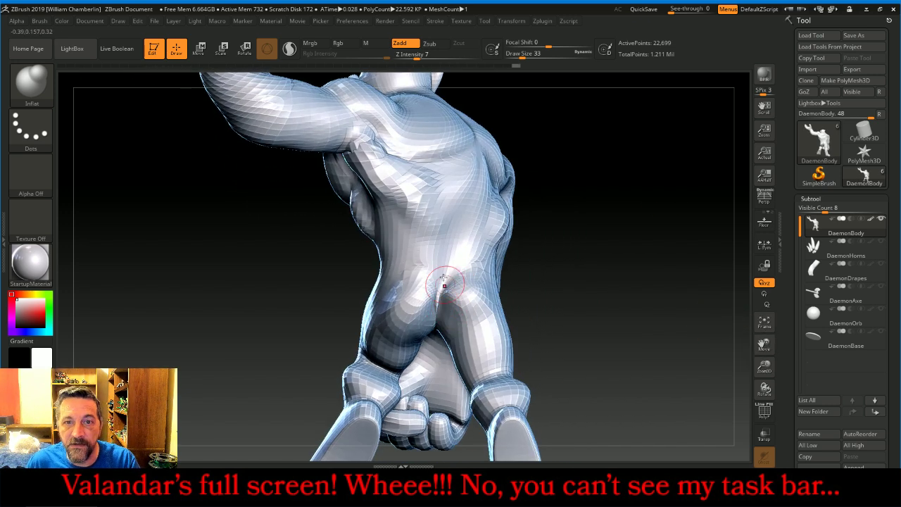
pyautogui.moveTo(418, 57); pyautogui.dragTo(426, 58)
pyautogui.moveTo(446, 310)
pyautogui.mouseDown()
pyautogui.moveTo(451, 296)
pyautogui.moveTo(433, 301)
pyautogui.moveTo(440, 287)
pyautogui.moveTo(430, 296)
pyautogui.mouseUp()
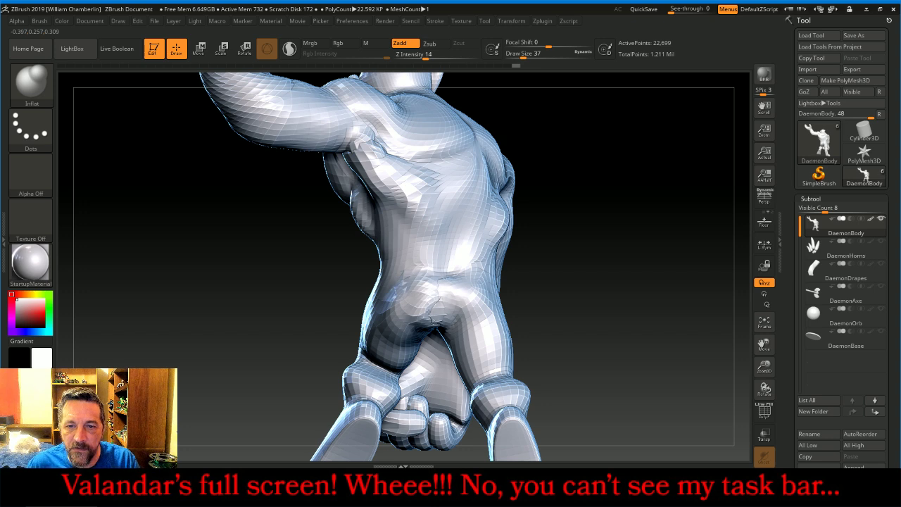
# Smooth the inflated buttocks, the cleft and the transition into the thigh from several angles.
pyautogui.moveTo(607, 303)
pyautogui.mouseDown()
pyautogui.moveTo(610, 243)
pyautogui.moveTo(604, 253)
pyautogui.mouseUp()
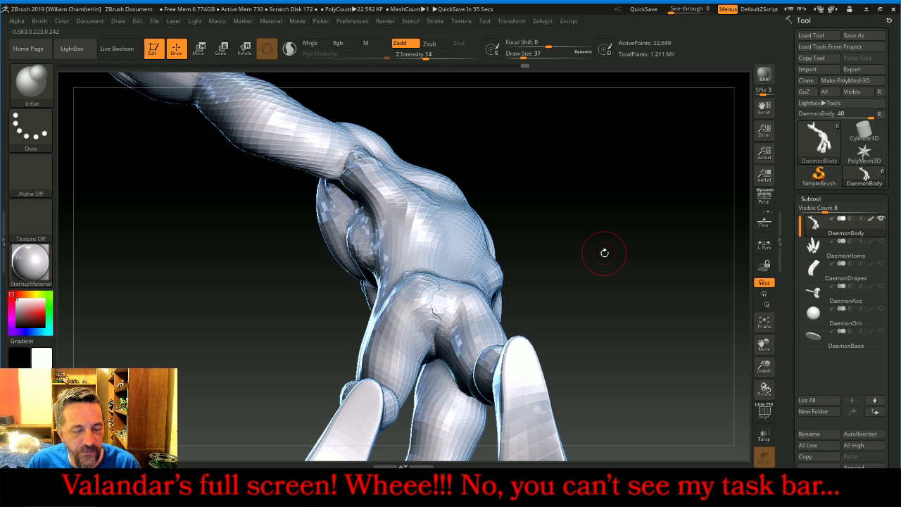
pyautogui.press('shift')
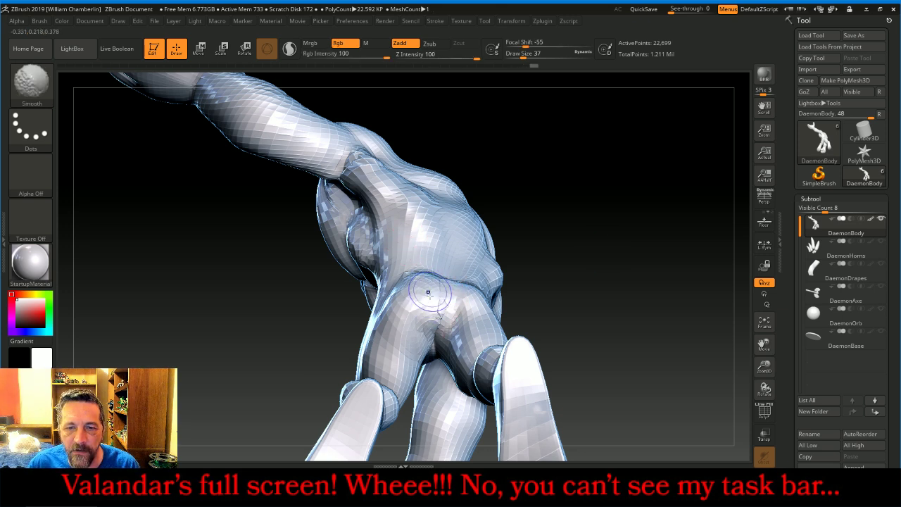
pyautogui.keyDown('shift'); pyautogui.moveTo(427, 291); pyautogui.dragTo(433, 338); pyautogui.keyUp('shift')
pyautogui.moveTo(628, 246); pyautogui.dragTo(640, 310)
pyautogui.press('shift')
pyautogui.moveTo(427, 268)
pyautogui.keyDown('shift'); pyautogui.mouseDown()
pyautogui.moveTo(454, 272)
pyautogui.moveTo(482, 301)
pyautogui.moveTo(468, 322)
pyautogui.moveTo(470, 308)
pyautogui.moveTo(452, 310)
pyautogui.mouseUp(); pyautogui.keyUp('shift')
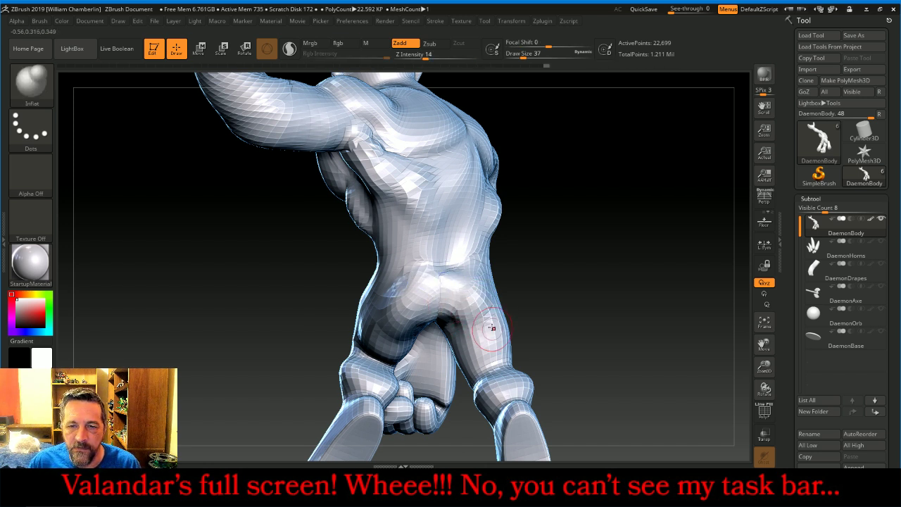
pyautogui.moveTo(525, 313); pyautogui.dragTo(610, 306)
pyautogui.moveTo(402, 319)
pyautogui.keyDown('shift'); pyautogui.mouseDown()
pyautogui.moveTo(394, 325)
pyautogui.moveTo(379, 306)
pyautogui.moveTo(399, 333)
pyautogui.moveTo(415, 332)
pyautogui.mouseUp(); pyautogui.keyUp('shift')
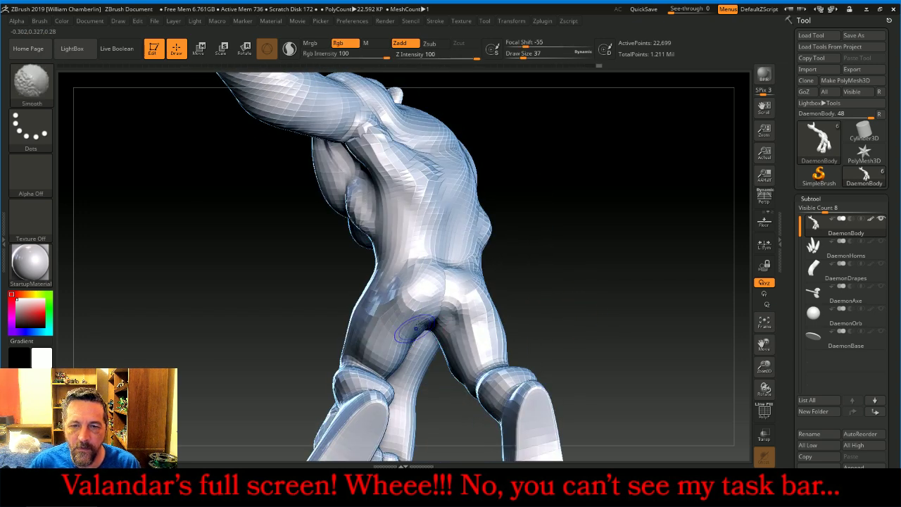
# Inflate the lower rib area across the front of the torso at Z intensity 12 and draw size 27.
pyautogui.moveTo(609, 270)
pyautogui.mouseDown()
pyautogui.moveTo(650, 256)
pyautogui.moveTo(647, 238)
pyautogui.moveTo(609, 233)
pyautogui.moveTo(638, 251)
pyautogui.moveTo(610, 237)
pyautogui.mouseUp()
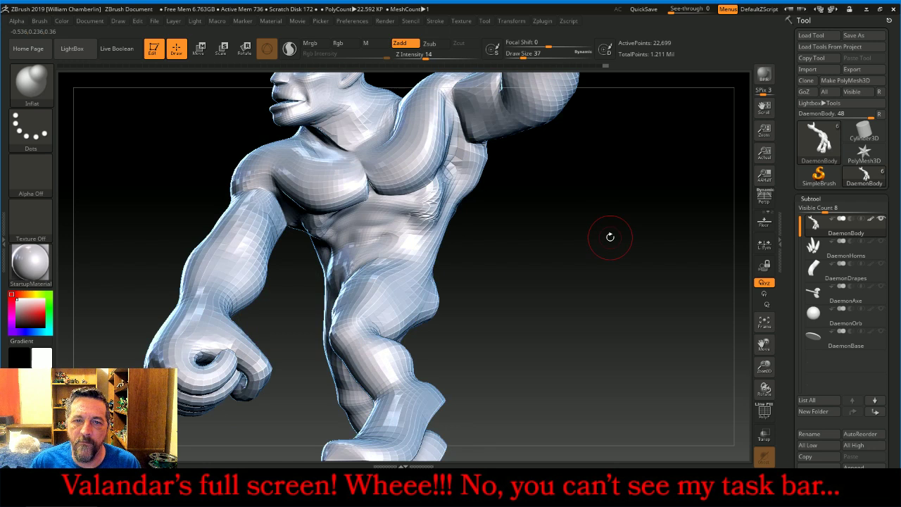
pyautogui.moveTo(610, 237); pyautogui.dragTo(615, 235)
pyautogui.moveTo(524, 56); pyautogui.dragTo(521, 56)
pyautogui.moveTo(542, 278); pyautogui.dragTo(540, 253)
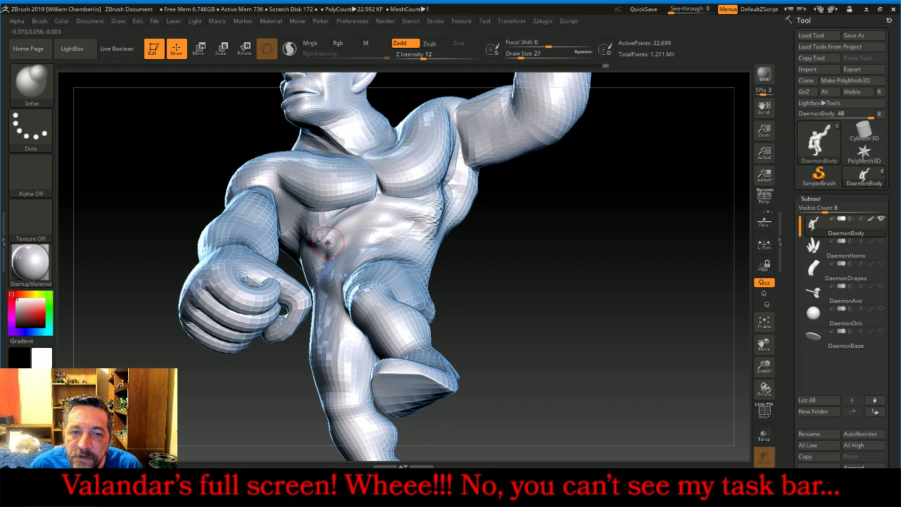
pyautogui.moveTo(328, 243); pyautogui.dragTo(416, 218)
pyautogui.moveTo(507, 274); pyautogui.dragTo(516, 279)
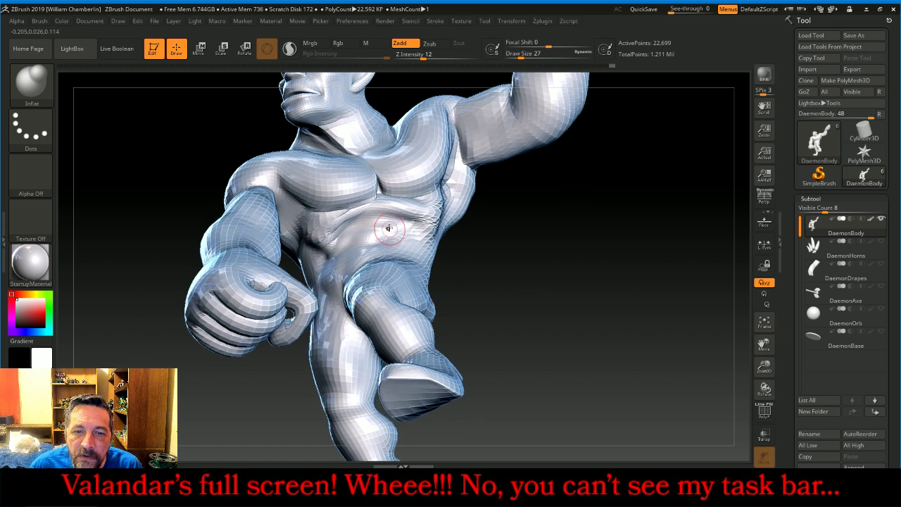
# Build up the abdominal muscles below the ribs with the Inflat brush and check the body from below and behind.
pyautogui.moveTo(390, 230); pyautogui.dragTo(370, 223)
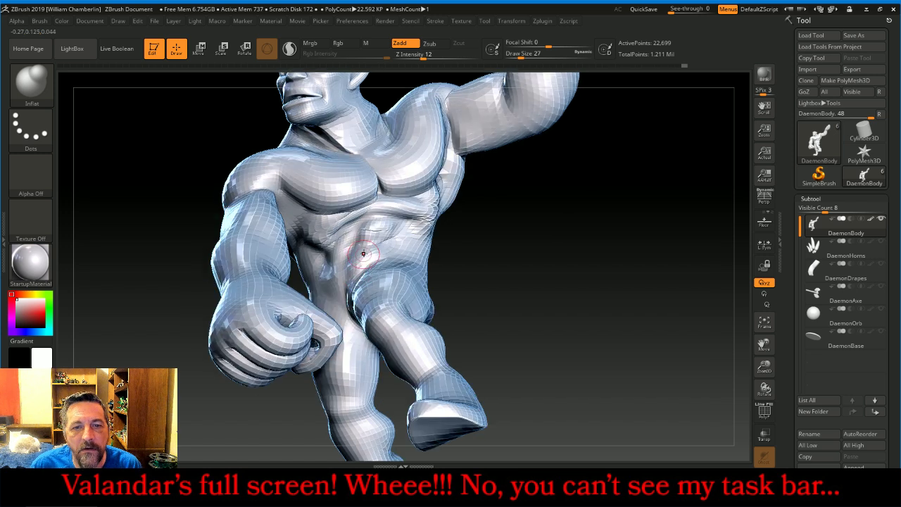
pyautogui.moveTo(360, 263); pyautogui.dragTo(331, 268)
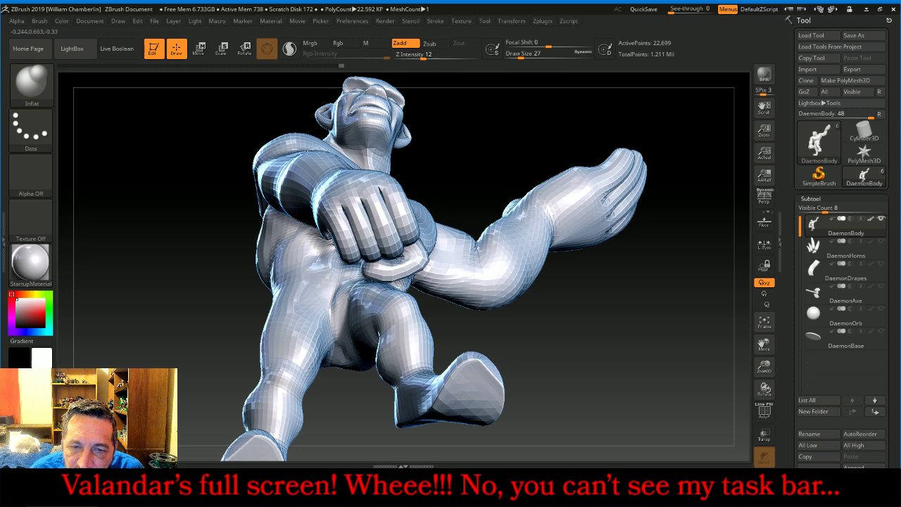
pyautogui.moveTo(549, 345); pyautogui.dragTo(490, 319)
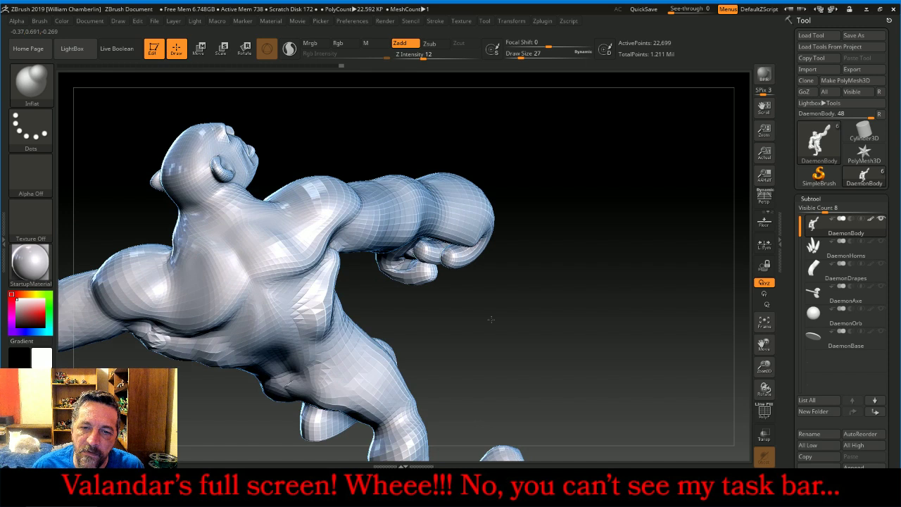
# Subdivide the daemon's body to level 4, delete its lower levels and remesh it with DynaMesh at resolution 768.
pyautogui.moveTo(491, 319); pyautogui.dragTo(400, 262)
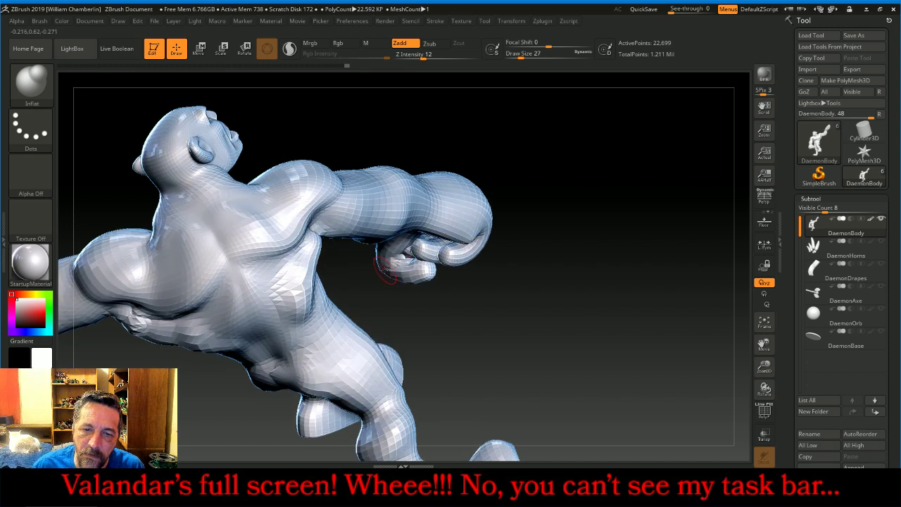
pyautogui.press('shift')
pyautogui.moveTo(497, 310)
pyautogui.mouseDown()
pyautogui.moveTo(512, 324)
pyautogui.moveTo(593, 282)
pyautogui.moveTo(626, 280)
pyautogui.moveTo(707, 345)
pyautogui.mouseUp()
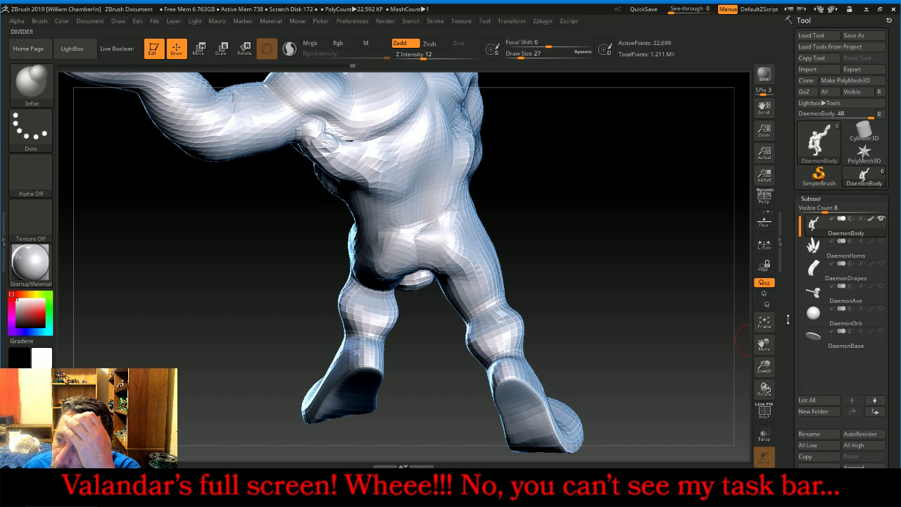
pyautogui.click(810, 294)
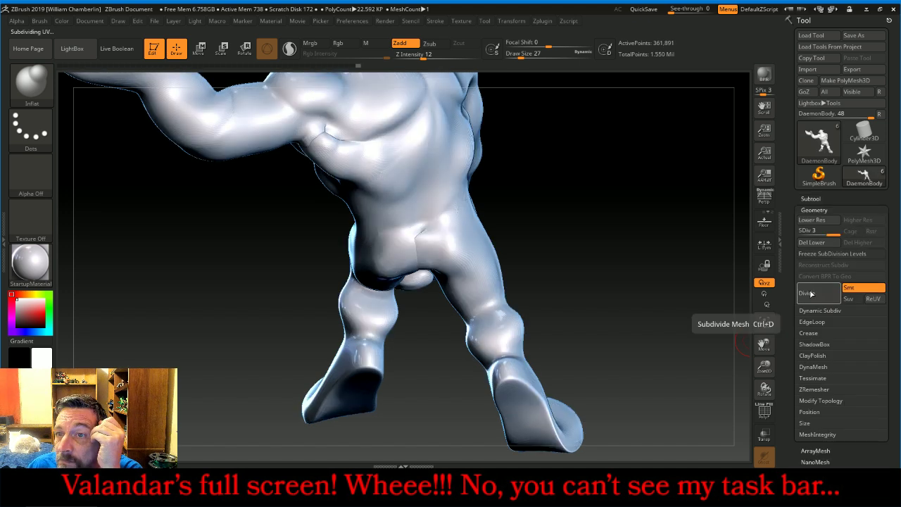
pyautogui.click(810, 293)
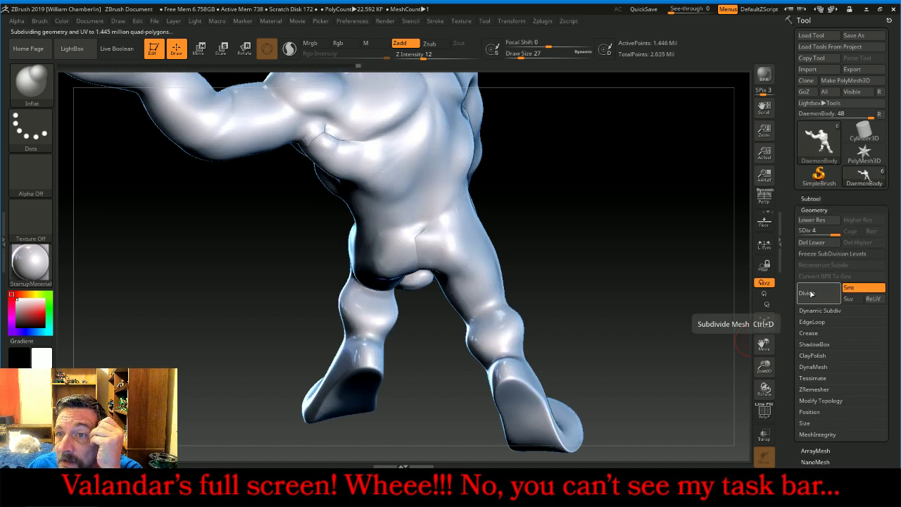
pyautogui.click(814, 243)
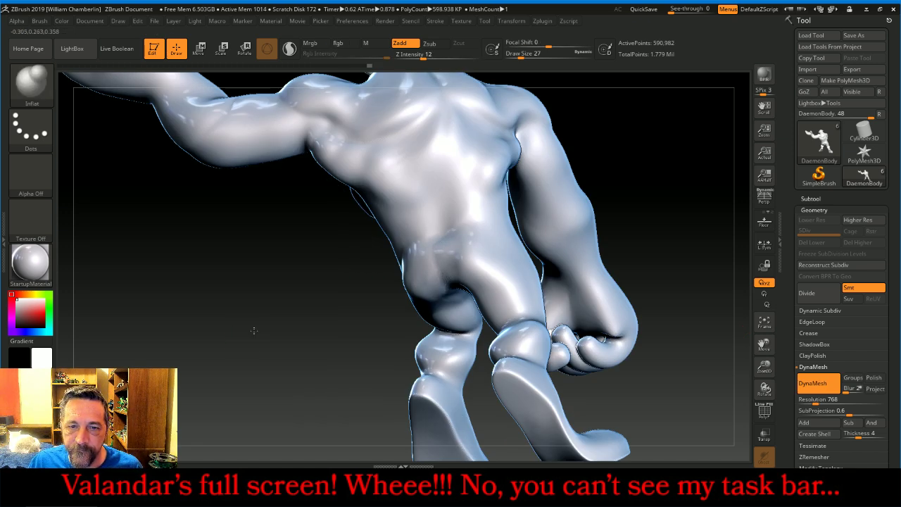
# Smooth the abdominal muscles of the remeshed body and check the figure from below, behind and the front.
pyautogui.moveTo(443, 284); pyautogui.dragTo(439, 302, button='right')
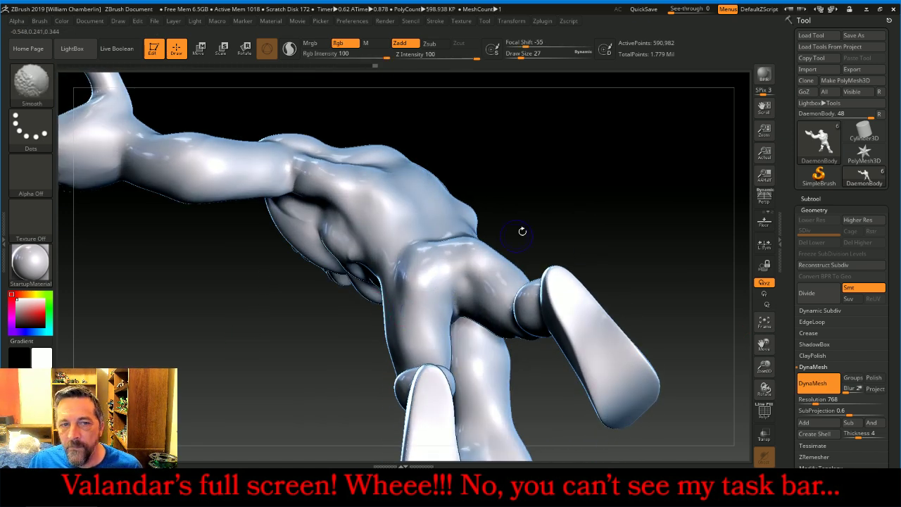
pyautogui.moveTo(604, 198)
pyautogui.mouseDown()
pyautogui.moveTo(632, 186)
pyautogui.moveTo(663, 200)
pyautogui.mouseUp()
pyautogui.moveTo(617, 236)
pyautogui.mouseDown()
pyautogui.moveTo(665, 183)
pyautogui.moveTo(658, 281)
pyautogui.moveTo(639, 256)
pyautogui.moveTo(610, 252)
pyautogui.mouseUp()
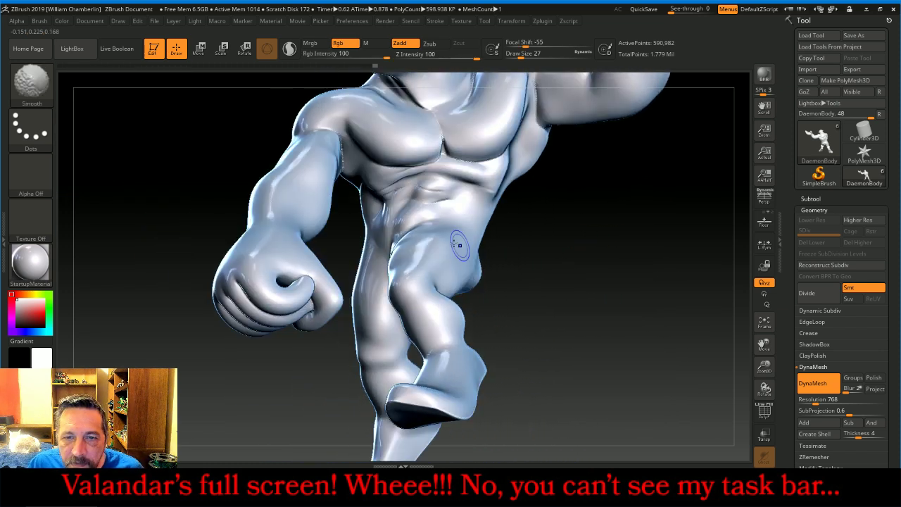
pyautogui.keyDown('shift'); pyautogui.moveTo(435, 196); pyautogui.dragTo(437, 181); pyautogui.keyUp('shift')
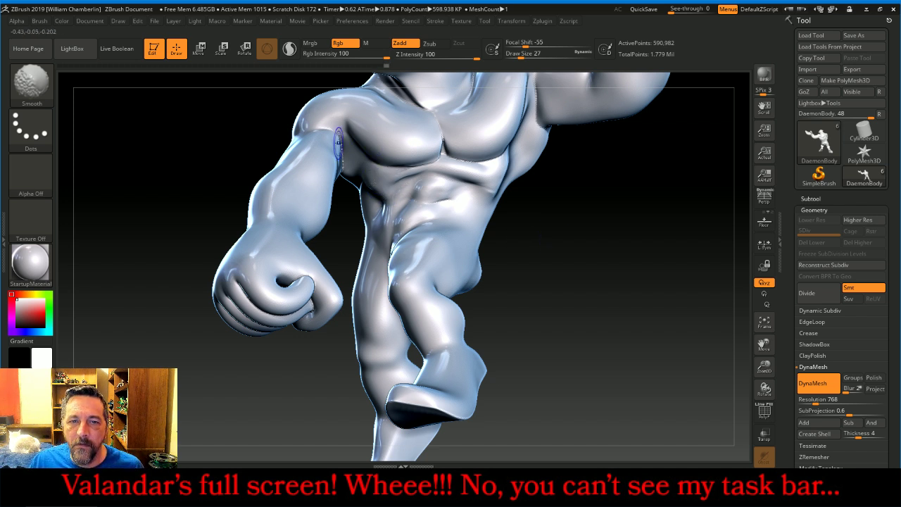
pyautogui.moveTo(674, 271); pyautogui.dragTo(750, 347)
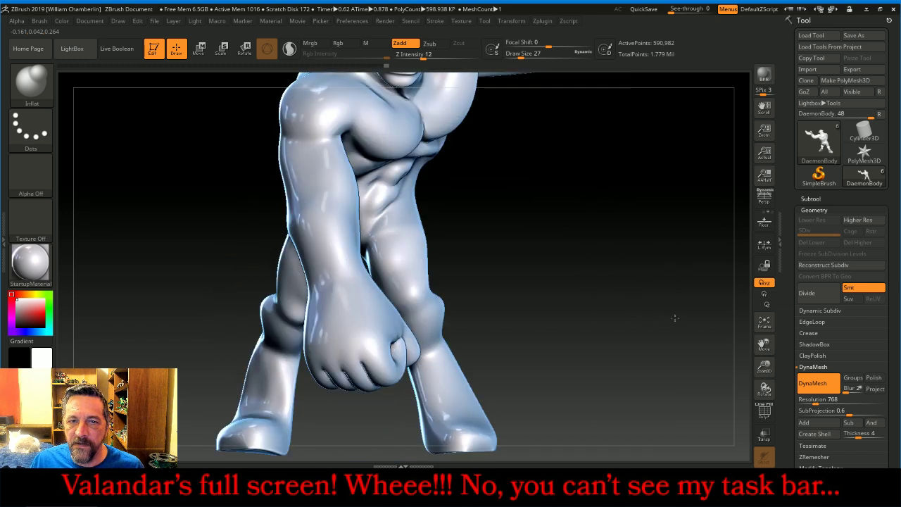
pyautogui.moveTo(620, 338); pyautogui.dragTo(611, 343)
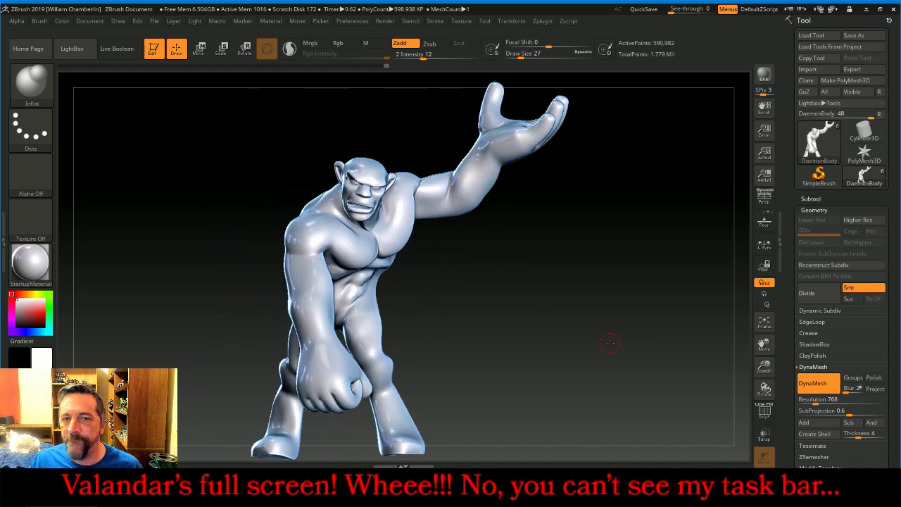
# Show DaemonHorns with the body and turn on ghosted transparency for work around the head.
pyautogui.click(811, 198)
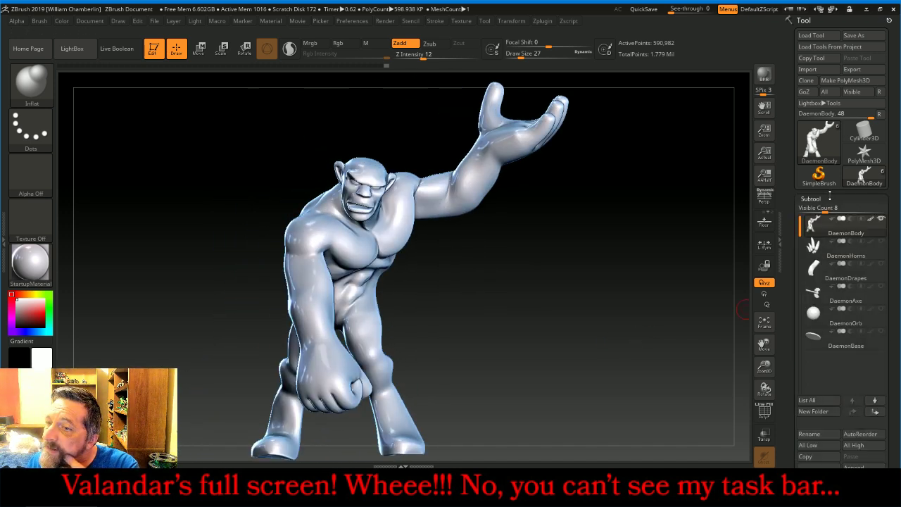
pyautogui.click(881, 241)
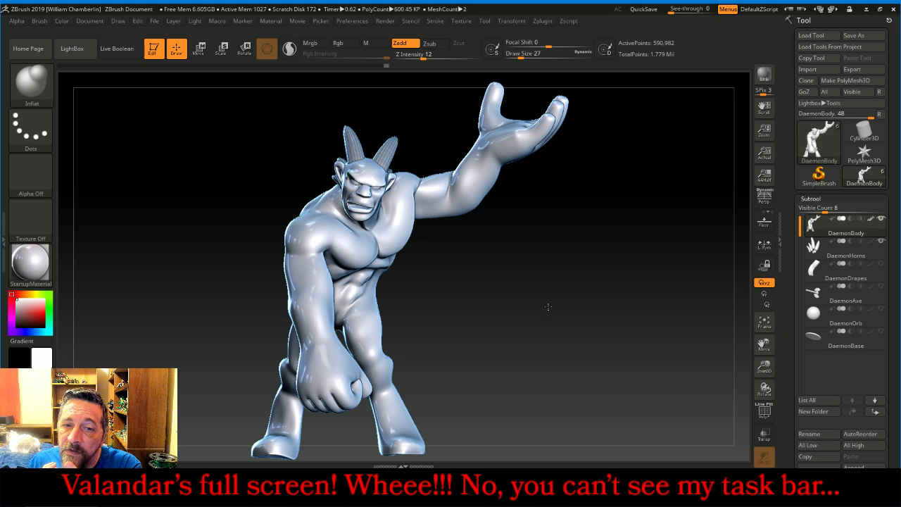
pyautogui.moveTo(547, 305); pyautogui.dragTo(629, 288)
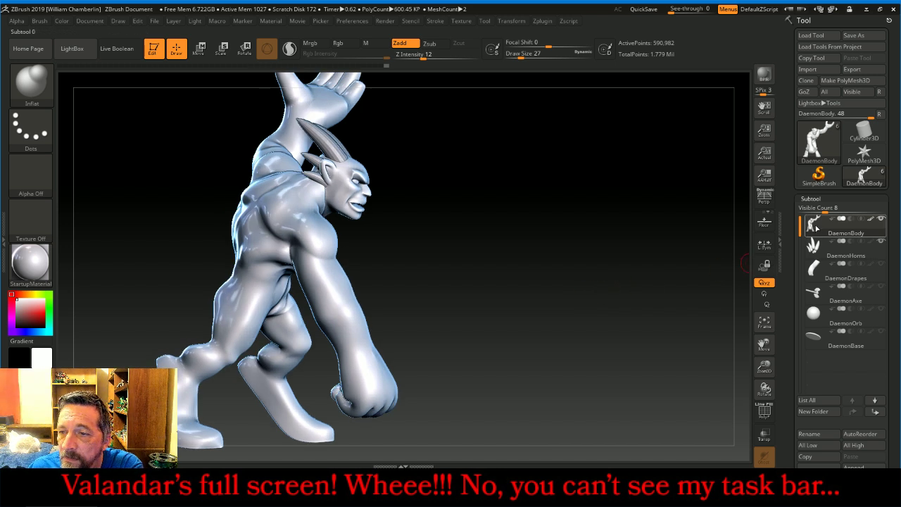
pyautogui.click(764, 435)
pyautogui.moveTo(764, 367); pyautogui.dragTo(763, 422)
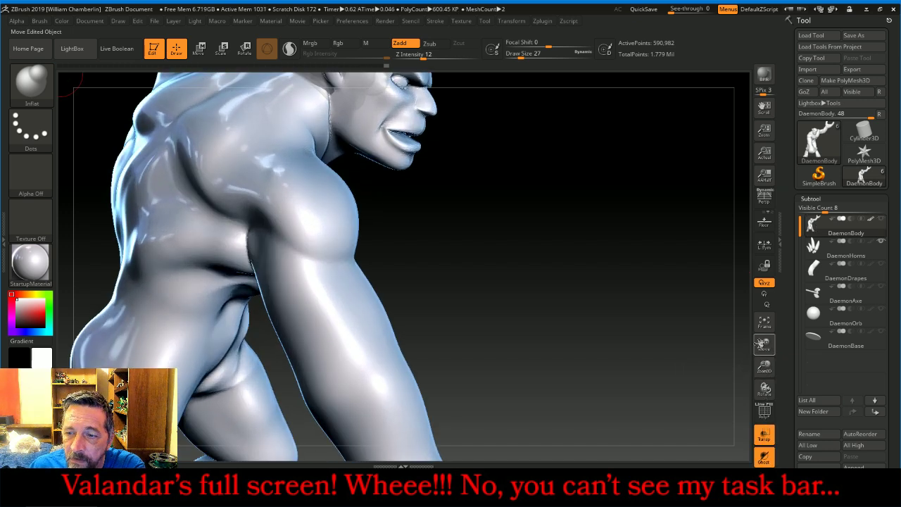
pyautogui.moveTo(765, 345); pyautogui.dragTo(739, 453)
pyautogui.moveTo(626, 227); pyautogui.dragTo(643, 271)
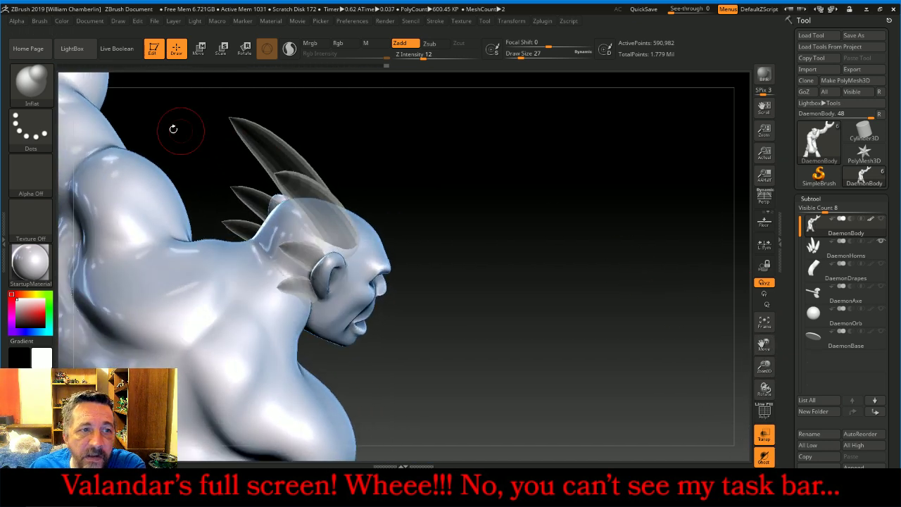
# Try to inflate the head around the large horn's base with the Inflat brush at draw size 39.
pyautogui.press('b')
pyautogui.press('i')
pyautogui.press('n')
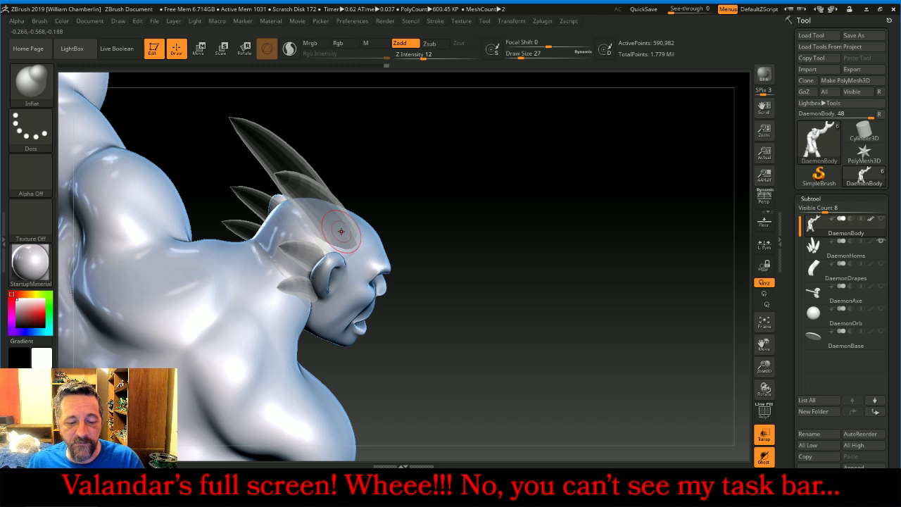
pyautogui.press(']')
pyautogui.press(']')
pyautogui.press(']')
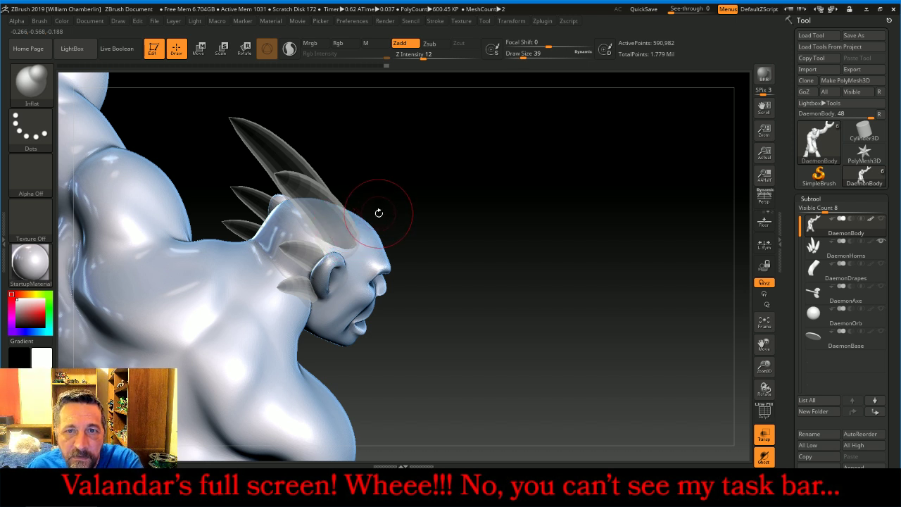
pyautogui.moveTo(334, 238); pyautogui.dragTo(352, 229)
pyautogui.moveTo(485, 196); pyautogui.dragTo(468, 195)
pyautogui.press('ctrl')
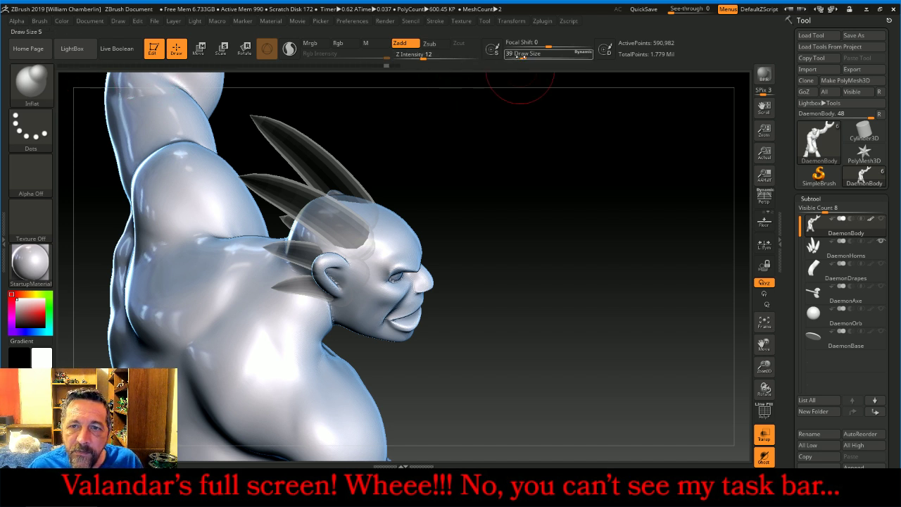
# Inflate raised skin around the bases of the large horn and the small horns near the ear at draw size 16.
pyautogui.moveTo(522, 56); pyautogui.dragTo(518, 56)
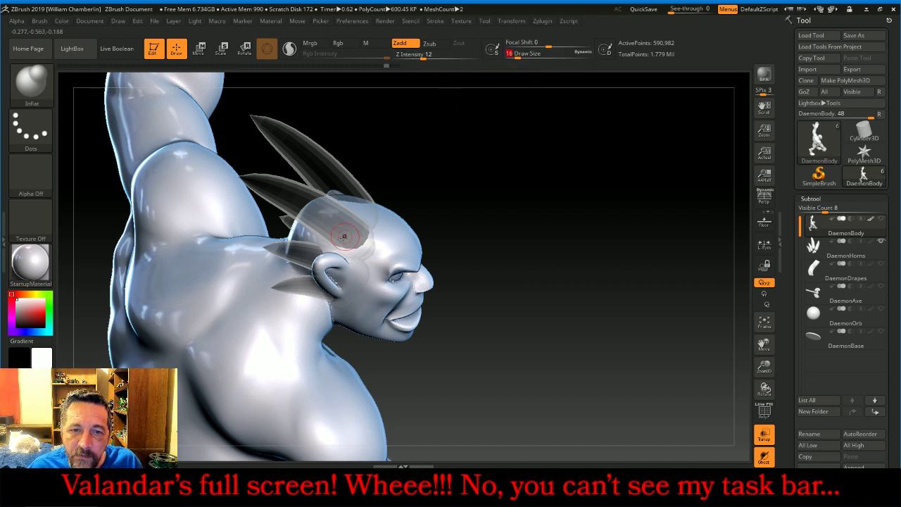
pyautogui.moveTo(339, 242)
pyautogui.mouseDown()
pyautogui.moveTo(363, 244)
pyautogui.moveTo(367, 229)
pyautogui.mouseUp()
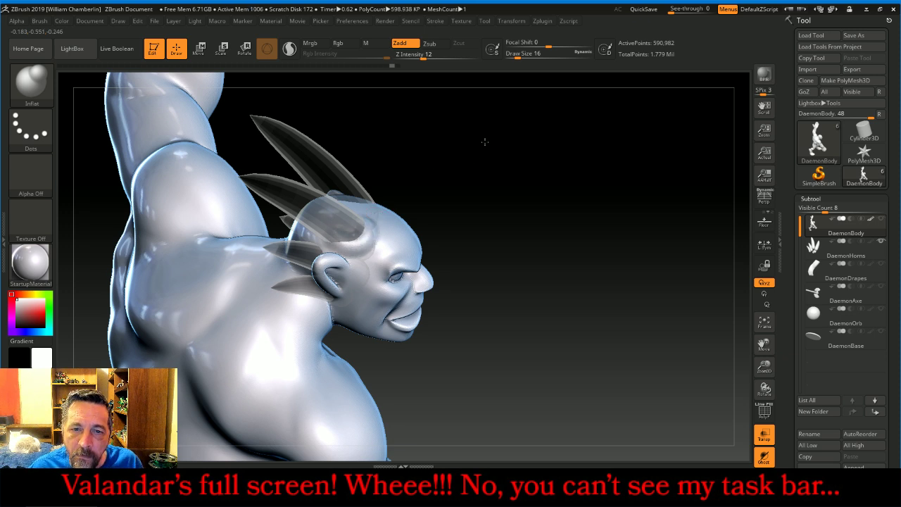
pyautogui.moveTo(483, 141)
pyautogui.mouseDown()
pyautogui.moveTo(509, 195)
pyautogui.moveTo(394, 217)
pyautogui.moveTo(347, 200)
pyautogui.moveTo(319, 220)
pyautogui.moveTo(312, 241)
pyautogui.mouseUp()
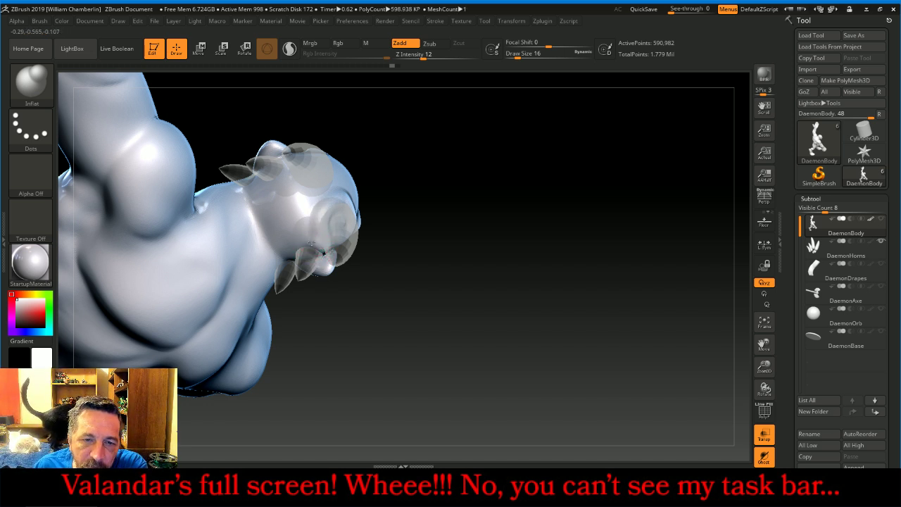
pyautogui.moveTo(413, 333); pyautogui.dragTo(383, 298)
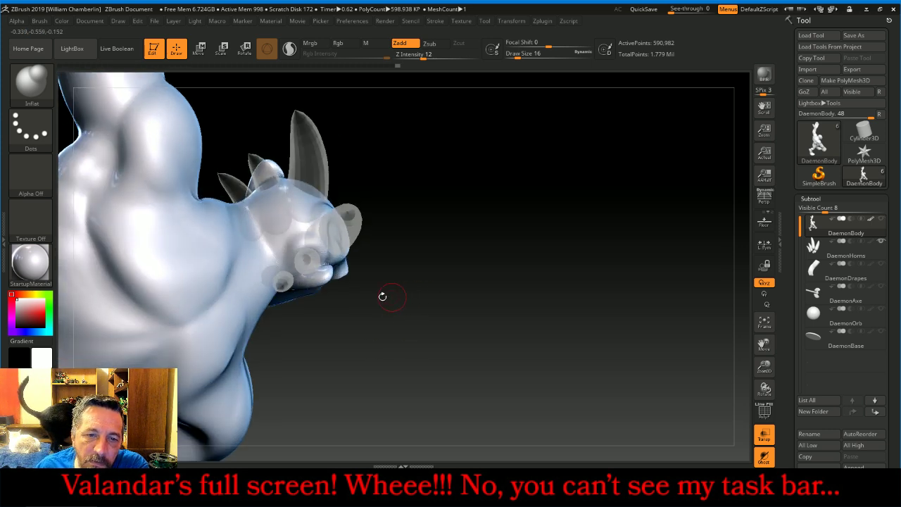
pyautogui.moveTo(275, 271); pyautogui.dragTo(274, 285)
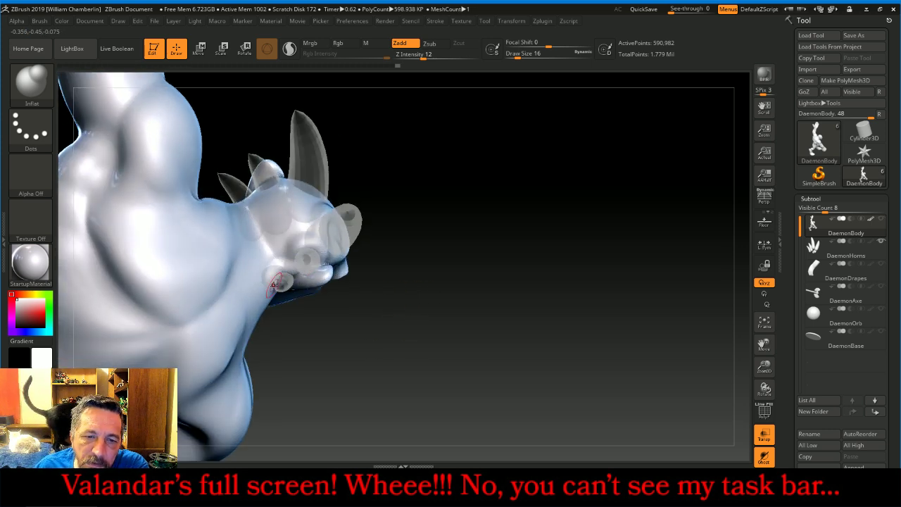
pyautogui.moveTo(361, 334); pyautogui.dragTo(359, 276)
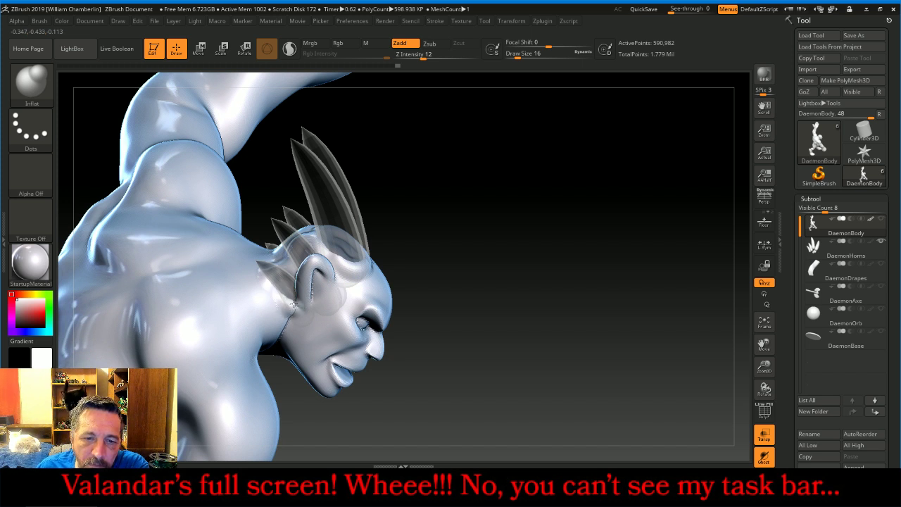
pyautogui.press('shift')
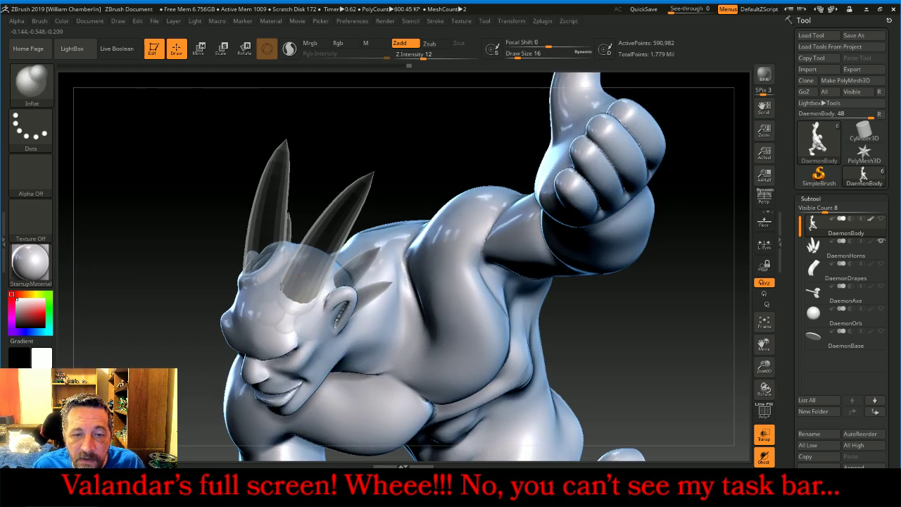
# Inflate a rim around the base of the large horn on the other side and turn off transparency.
pyautogui.moveTo(280, 290)
pyautogui.mouseDown()
pyautogui.moveTo(300, 307)
pyautogui.moveTo(324, 285)
pyautogui.mouseUp()
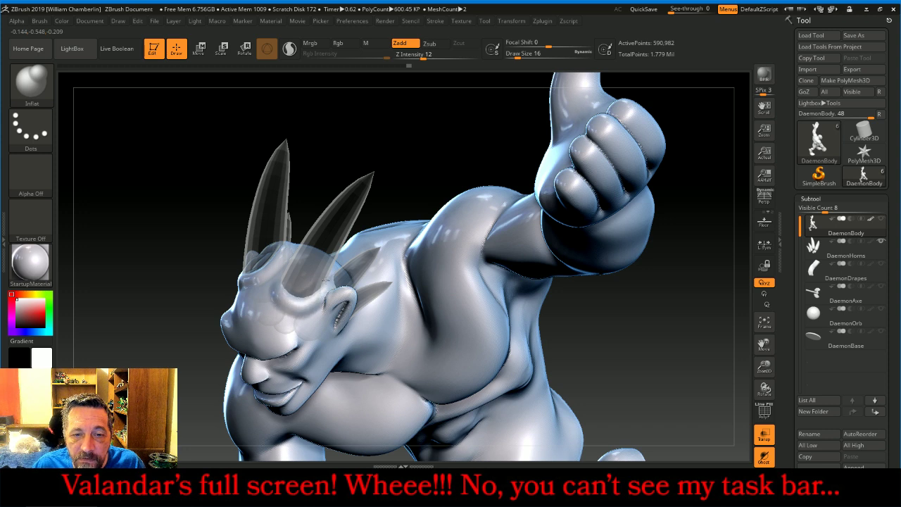
pyautogui.moveTo(423, 132); pyautogui.dragTo(449, 253)
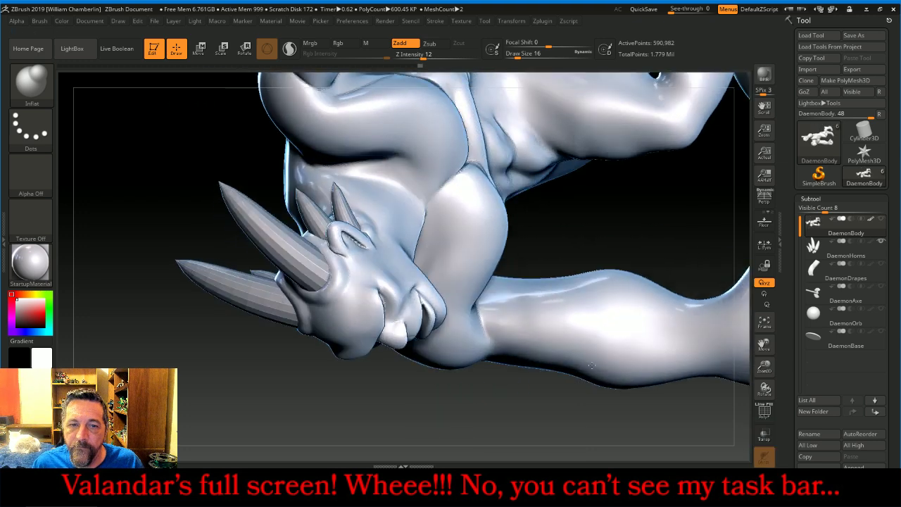
pyautogui.moveTo(607, 350); pyautogui.dragTo(615, 232)
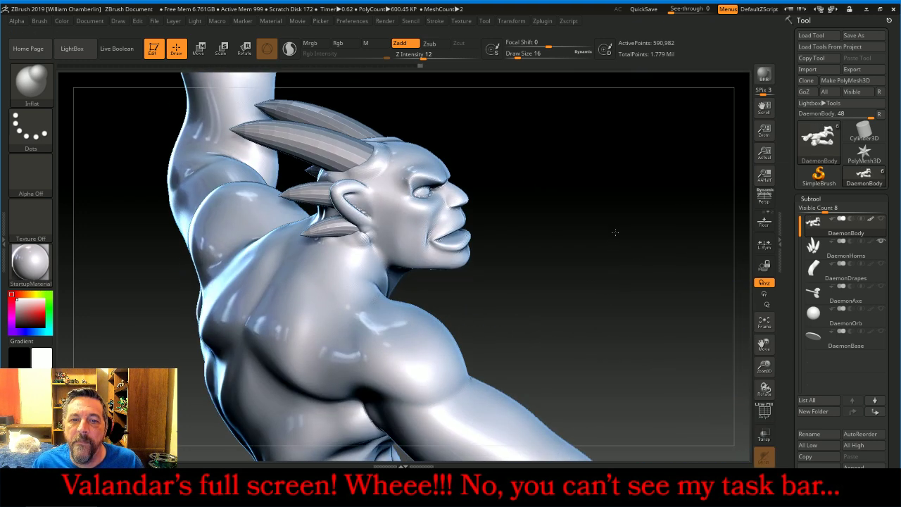
pyautogui.moveTo(666, 308)
pyautogui.mouseDown()
pyautogui.moveTo(600, 315)
pyautogui.moveTo(668, 293)
pyautogui.moveTo(666, 307)
pyautogui.mouseUp()
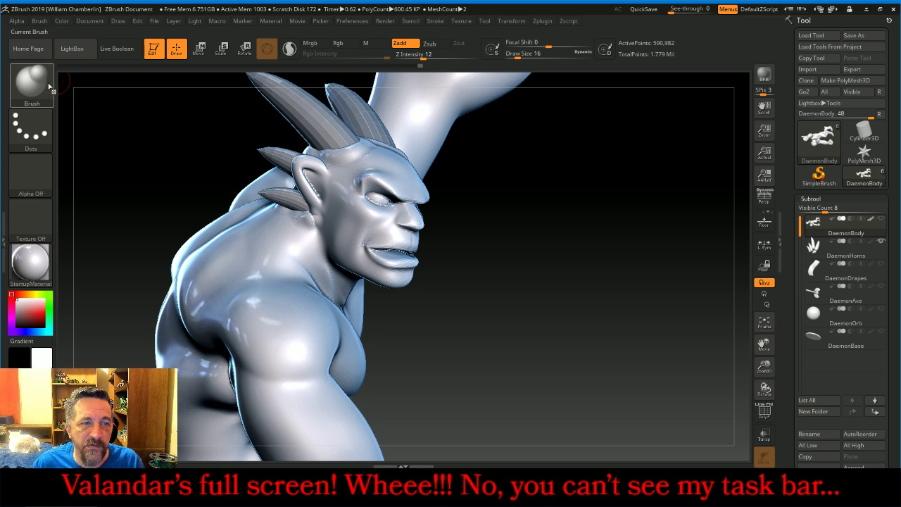
# Switch to the Move brush at draw size 27 and have the draw size remembered per brush.
pyautogui.click(31, 83)
pyautogui.click(314, 245)
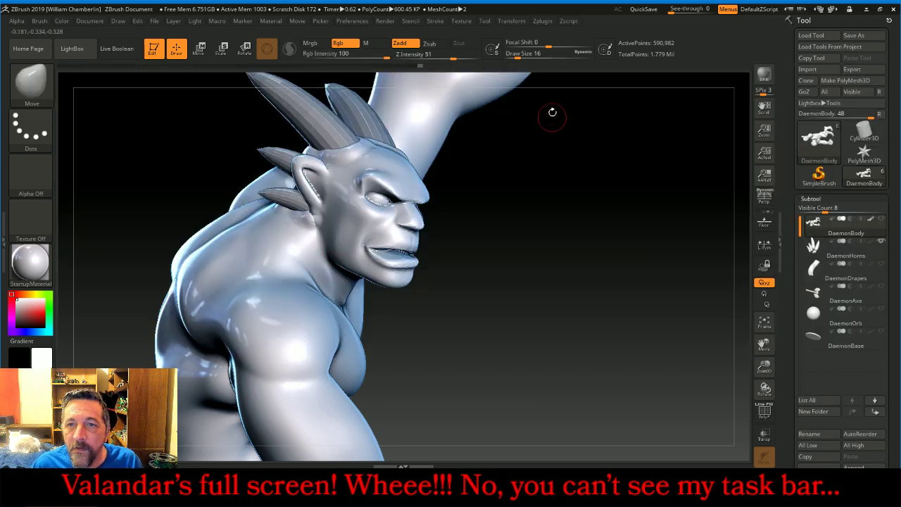
pyautogui.moveTo(518, 56); pyautogui.dragTo(521, 57)
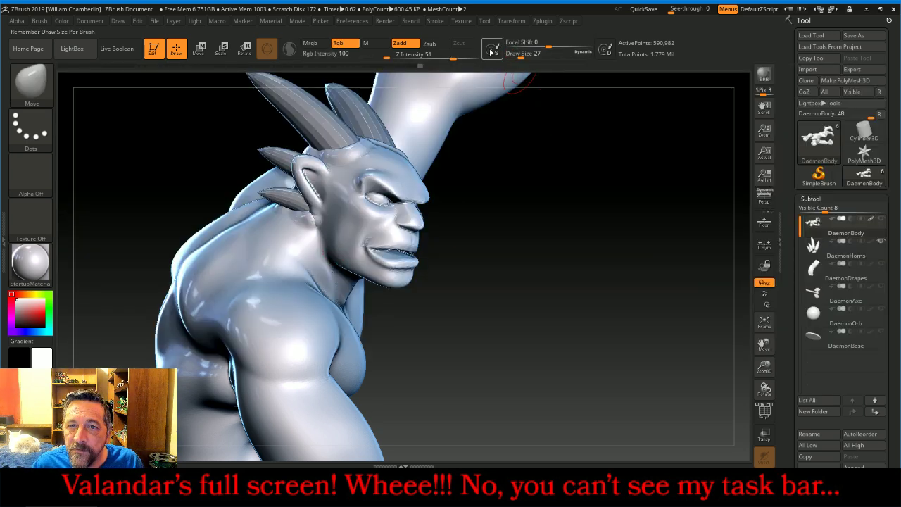
pyautogui.click(495, 51)
# Reshape the bridge of the daemon's nose with small Move brush adjustments from the front and below.
pyautogui.moveTo(523, 226); pyautogui.dragTo(393, 186)
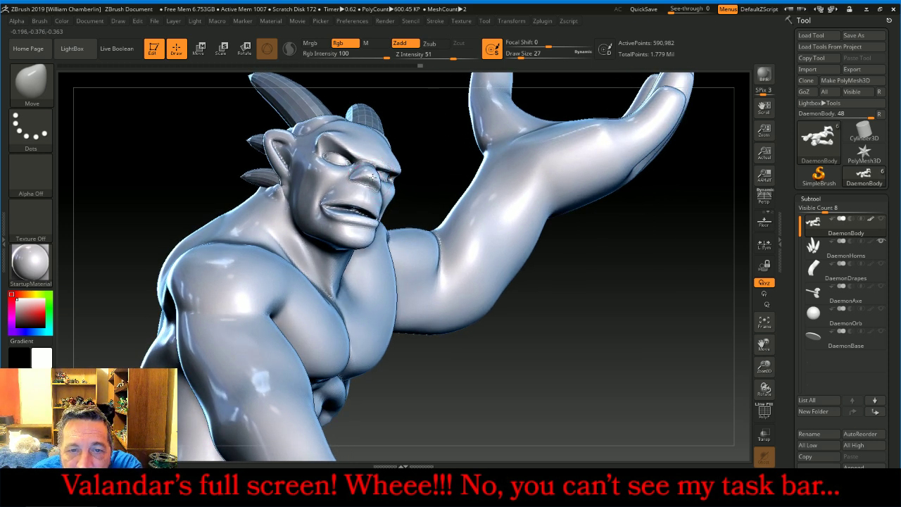
pyautogui.moveTo(373, 177); pyautogui.dragTo(375, 177)
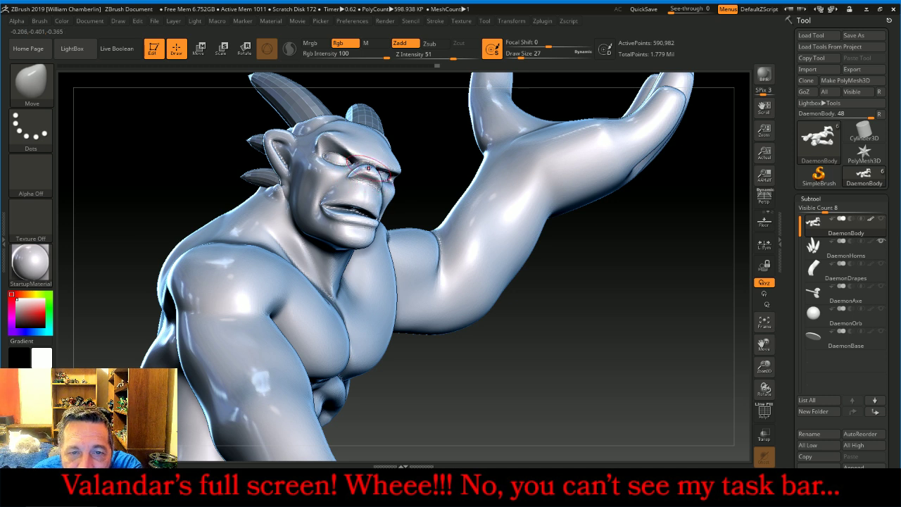
pyautogui.moveTo(367, 167); pyautogui.dragTo(366, 169)
pyautogui.moveTo(431, 165); pyautogui.dragTo(426, 127)
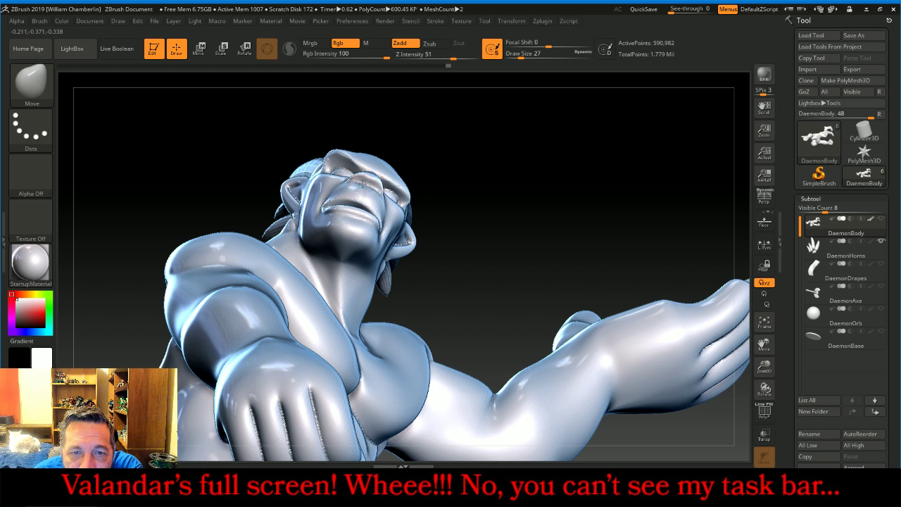
pyautogui.moveTo(363, 184); pyautogui.dragTo(364, 182)
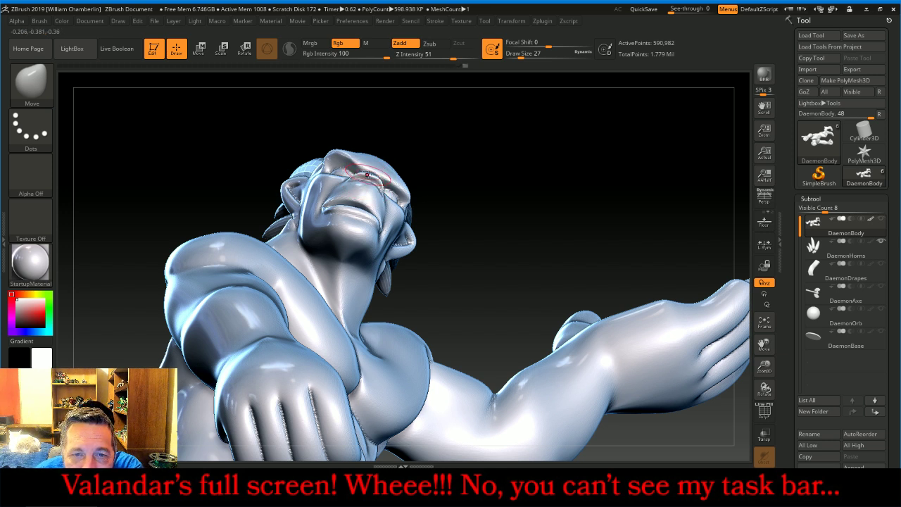
# Smooth the tip and front surface of the daemon's nose with the Smooth brush.
pyautogui.moveTo(437, 176)
pyautogui.mouseDown()
pyautogui.moveTo(511, 171)
pyautogui.moveTo(525, 223)
pyautogui.moveTo(540, 213)
pyautogui.moveTo(527, 201)
pyautogui.mouseUp()
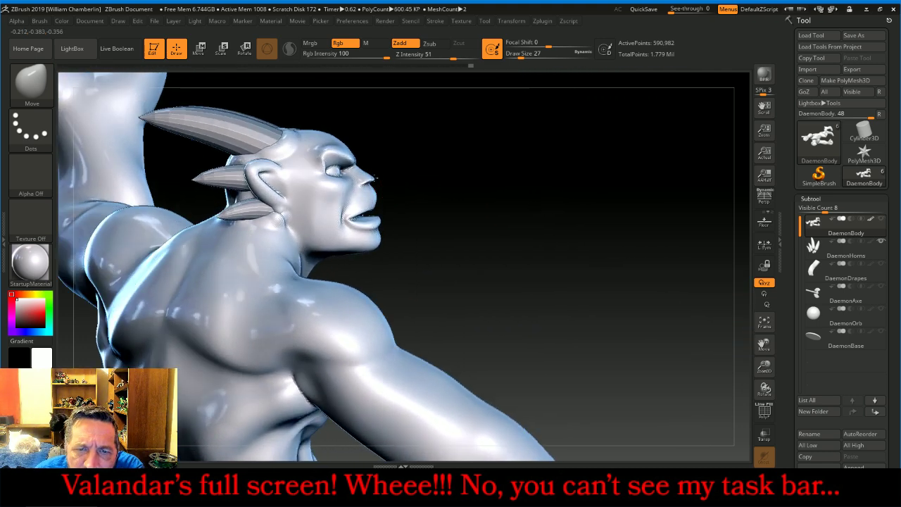
pyautogui.moveTo(425, 185)
pyautogui.mouseDown()
pyautogui.moveTo(335, 200)
pyautogui.moveTo(371, 234)
pyautogui.moveTo(544, 333)
pyautogui.moveTo(543, 348)
pyautogui.mouseUp()
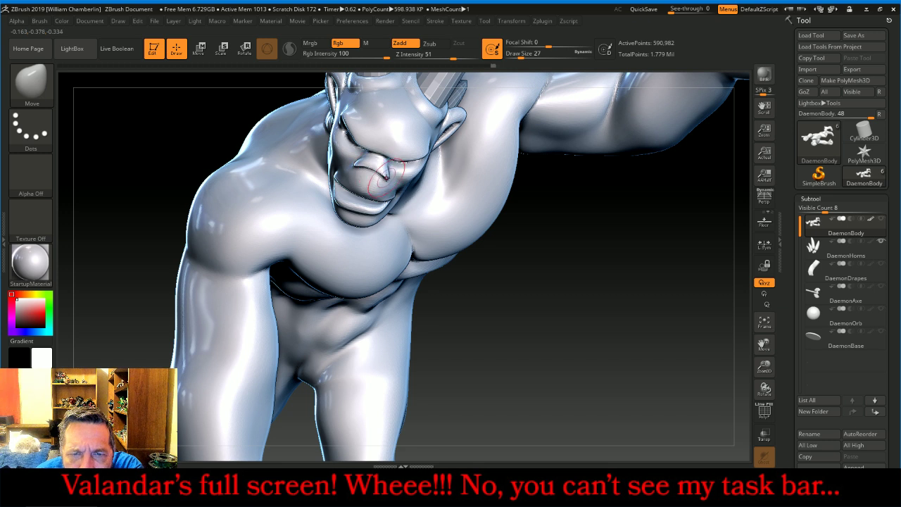
pyautogui.press('shift')
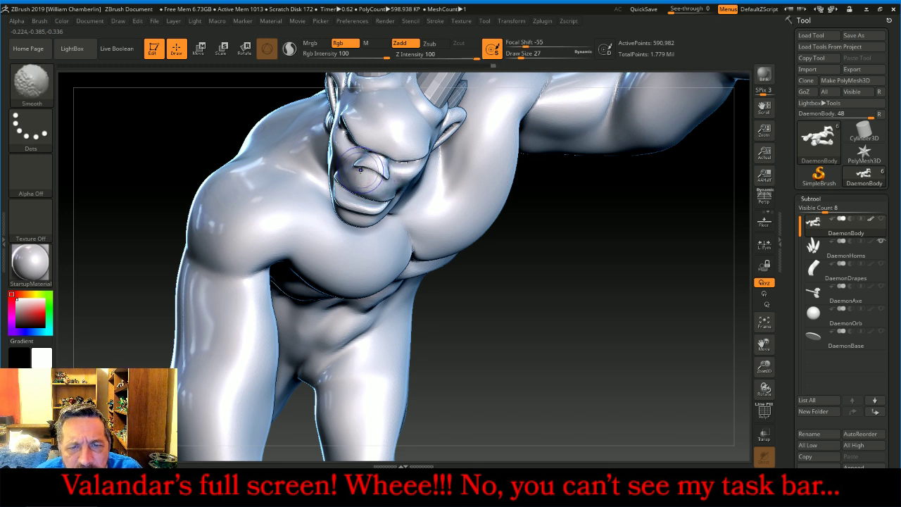
pyautogui.keyDown('shift'); pyautogui.moveTo(376, 178); pyautogui.dragTo(378, 177); pyautogui.keyUp('shift')
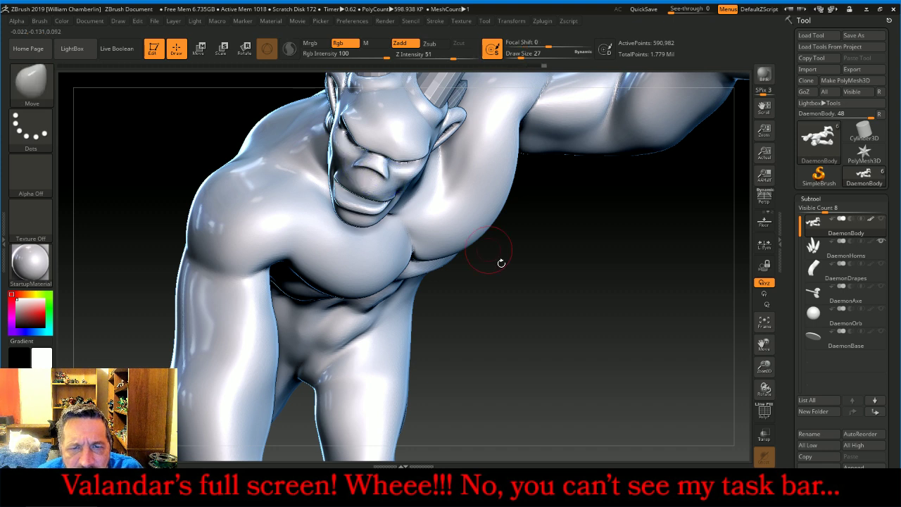
pyautogui.moveTo(493, 256)
pyautogui.mouseDown()
pyautogui.moveTo(565, 262)
pyautogui.moveTo(657, 189)
pyautogui.moveTo(640, 197)
pyautogui.mouseUp()
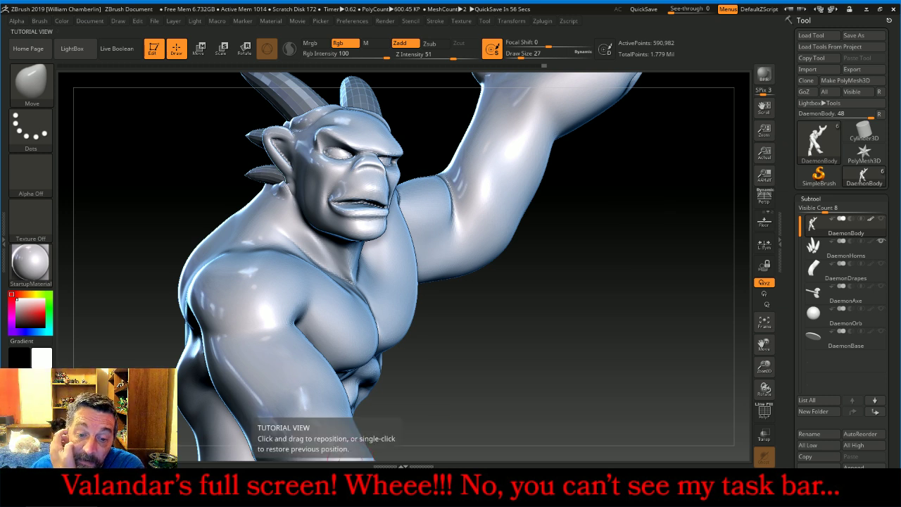
pyautogui.click(342, 488)
pyautogui.moveTo(606, 324)
pyautogui.mouseDown()
pyautogui.moveTo(591, 329)
pyautogui.moveTo(631, 326)
pyautogui.moveTo(609, 324)
pyautogui.mouseUp()
# Subdivide the DaemonHorns subtool twice, delete its lower subdivision levels and keep DaemonBody shown alongside it.
pyautogui.click(765, 324)
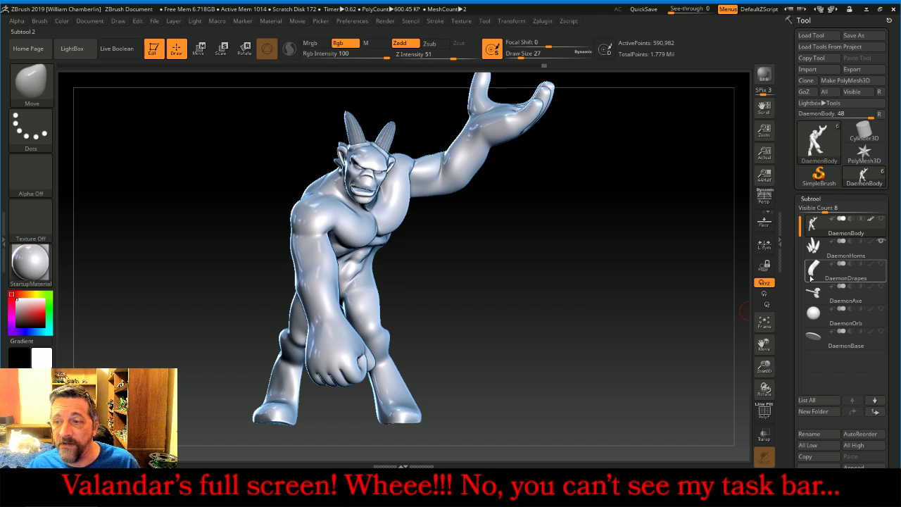
pyautogui.click(825, 250)
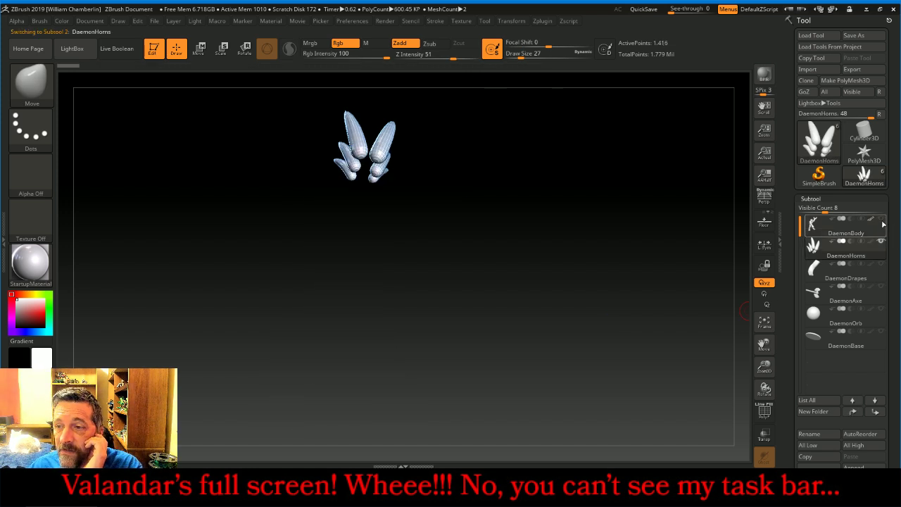
pyautogui.click(882, 220)
pyautogui.moveTo(893, 233)
pyautogui.mouseDown()
pyautogui.moveTo(894, 179)
pyautogui.moveTo(893, 243)
pyautogui.mouseUp()
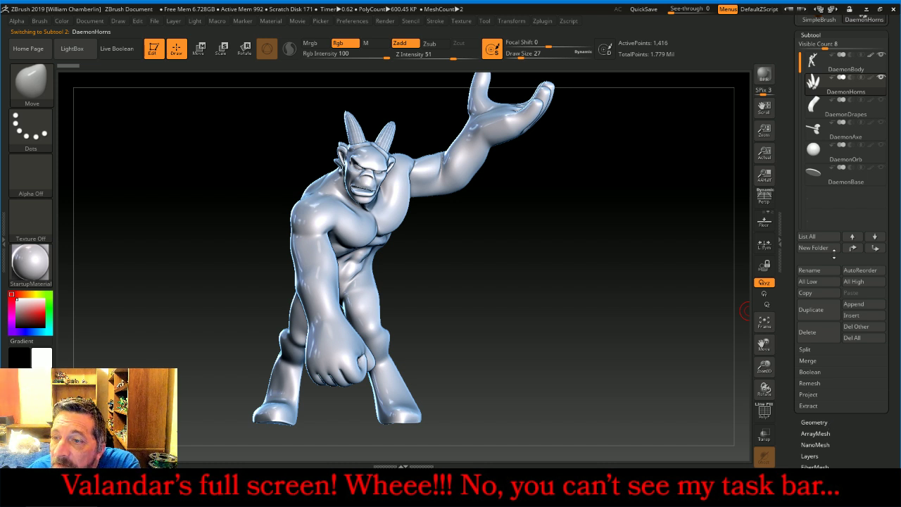
pyautogui.click(825, 421)
pyautogui.click(815, 131)
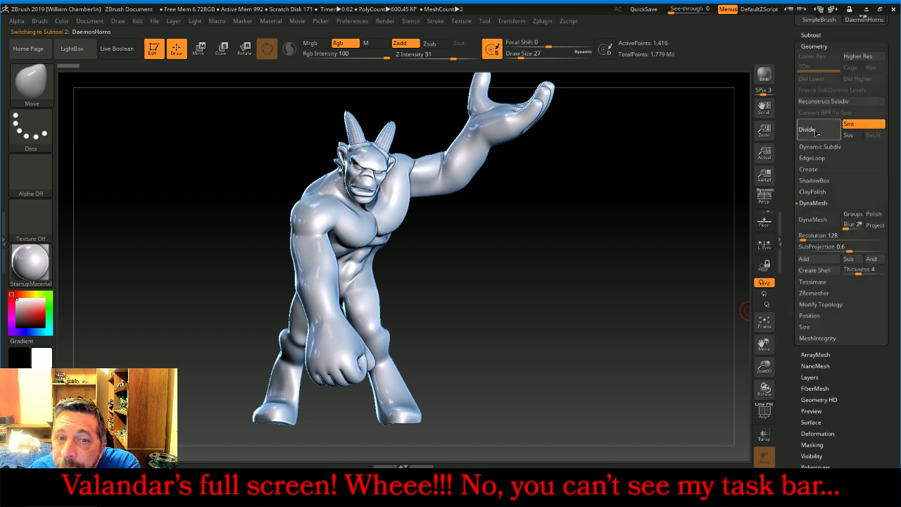
pyautogui.click(815, 131)
pyautogui.click(817, 80)
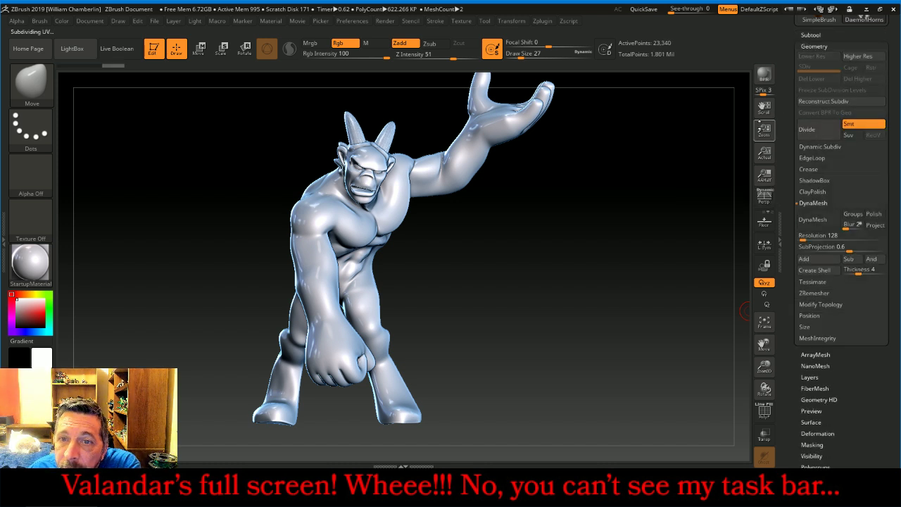
pyautogui.moveTo(652, 246); pyautogui.dragTo(662, 248)
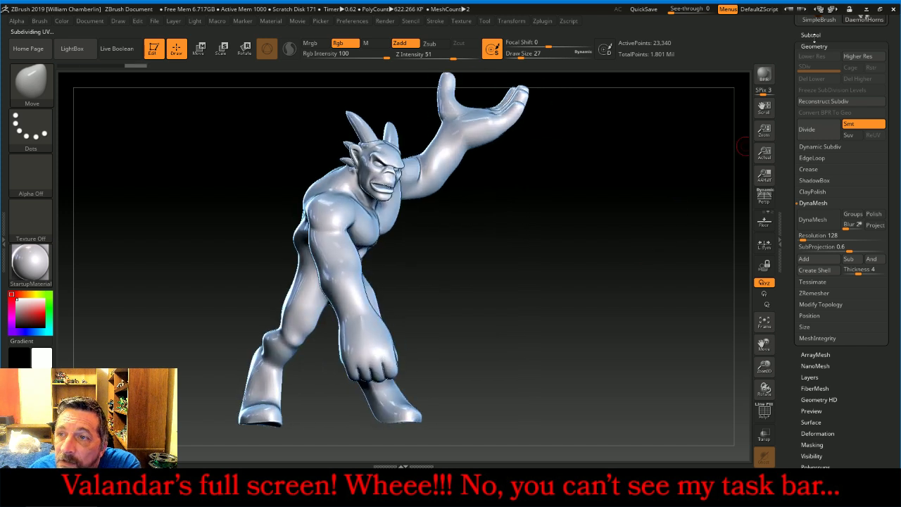
# Subdivide the DaemonOrb subtool five times and delete its lower subdivision levels.
pyautogui.click(811, 35)
pyautogui.moveTo(817, 129)
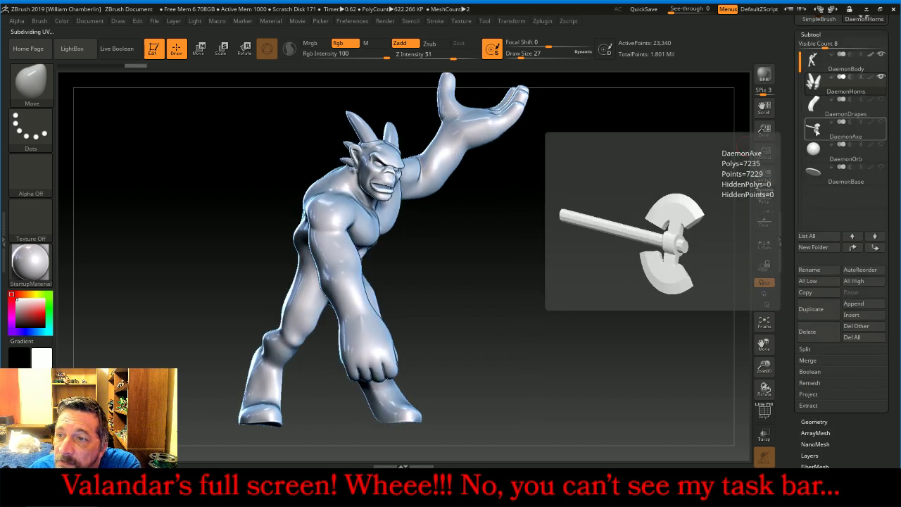
pyautogui.click(814, 147)
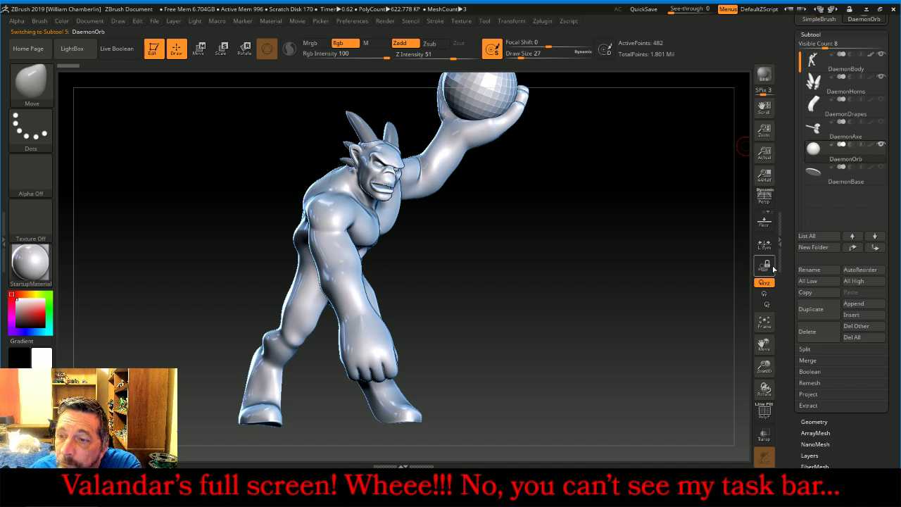
pyautogui.click(765, 324)
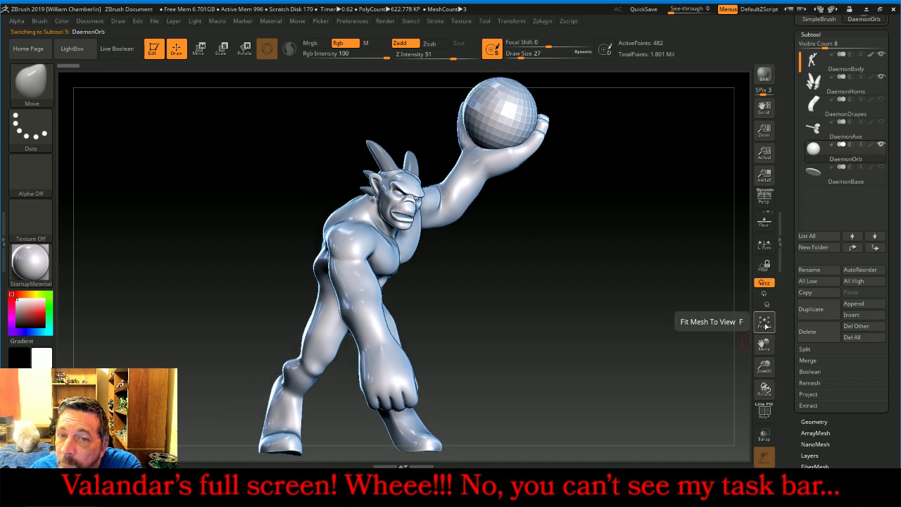
pyautogui.click(811, 422)
pyautogui.click(814, 374)
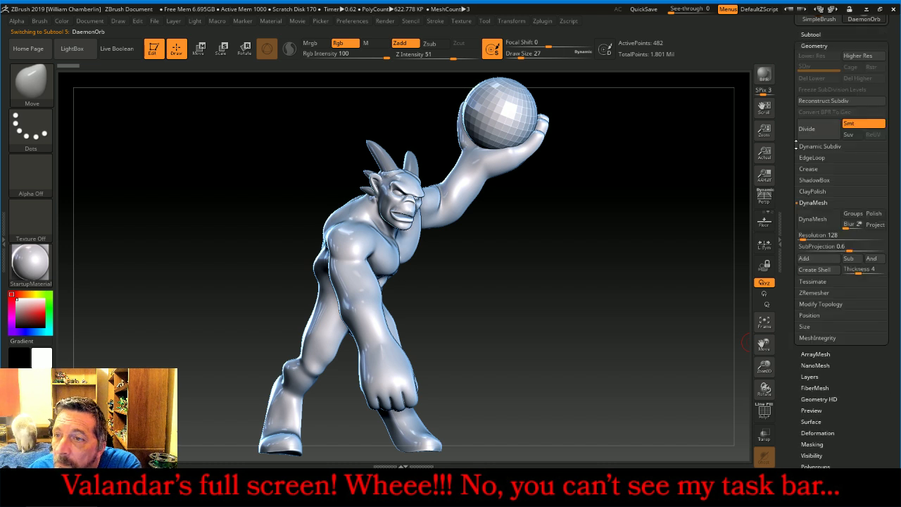
pyautogui.click(831, 136)
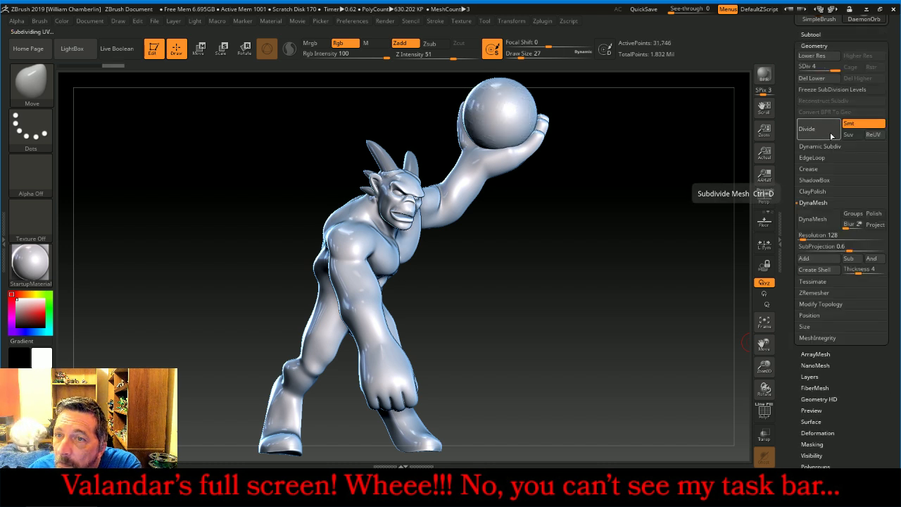
pyautogui.click(831, 136)
pyautogui.click(831, 135)
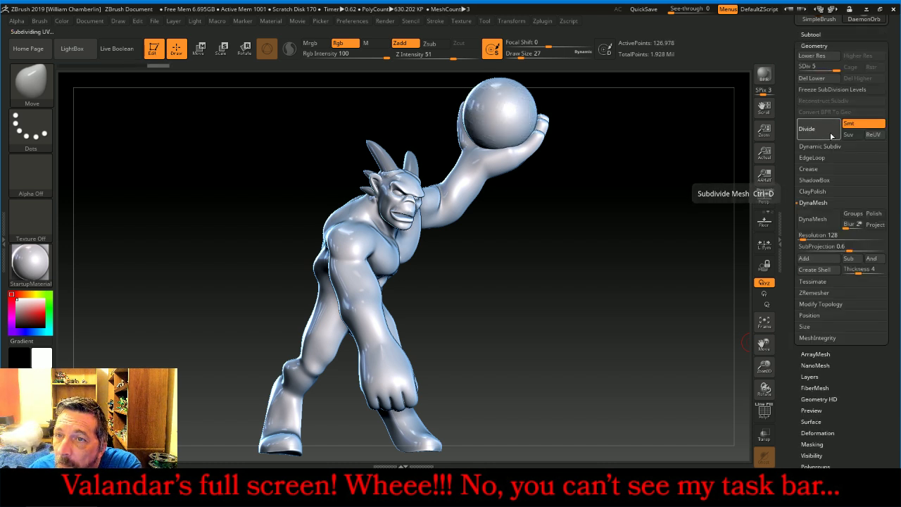
pyautogui.click(822, 82)
pyautogui.click(763, 321)
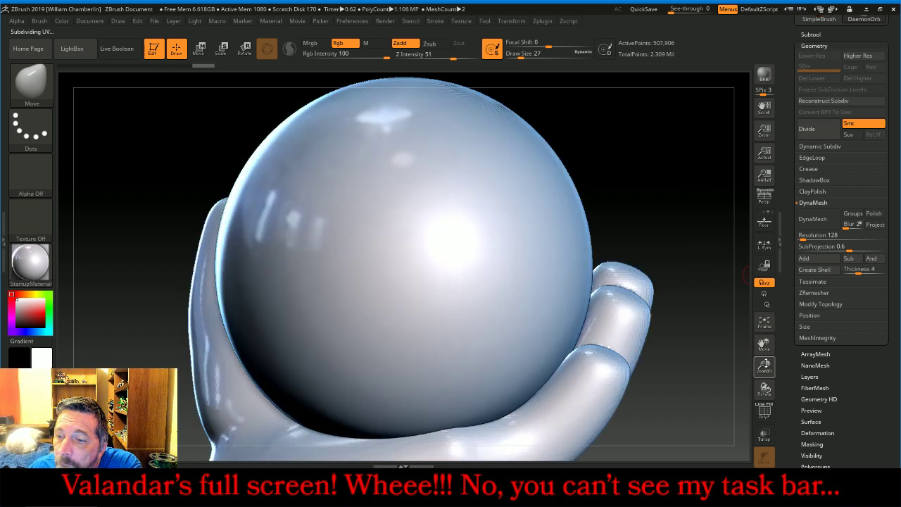
pyautogui.moveTo(766, 362); pyautogui.dragTo(758, 333)
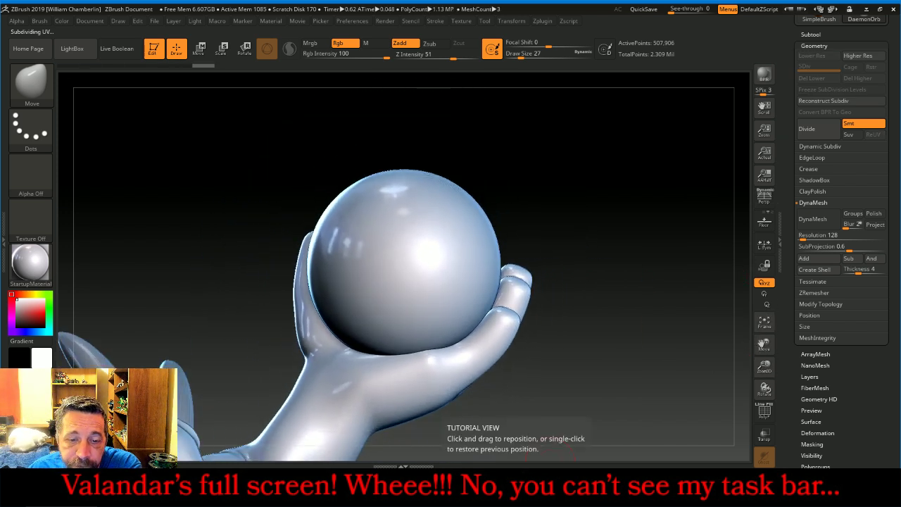
# Check the live chat in the Firefox window and return to ZBrush.
pyautogui.hotkey('alt', 'Tab')
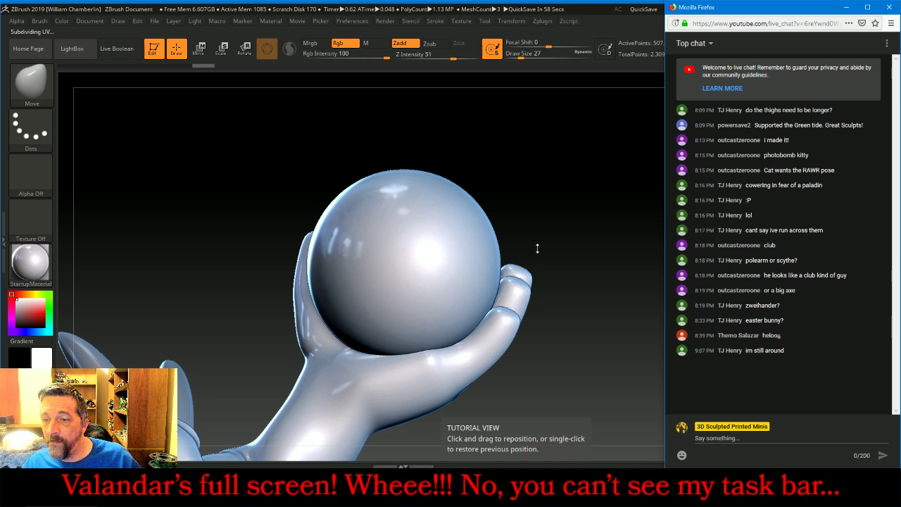
pyautogui.hotkey('alt', 'Tab')
# Choose the Shapula Sculpt E material, compare it on DaemonBody and make DaemonOrb the active subtool again.
pyautogui.moveTo(542, 161); pyautogui.dragTo(165, 277)
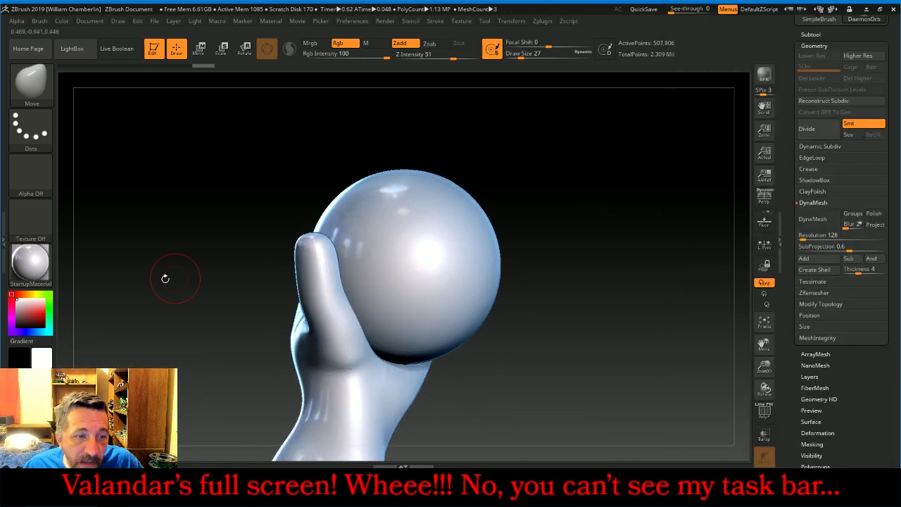
pyautogui.click(25, 264)
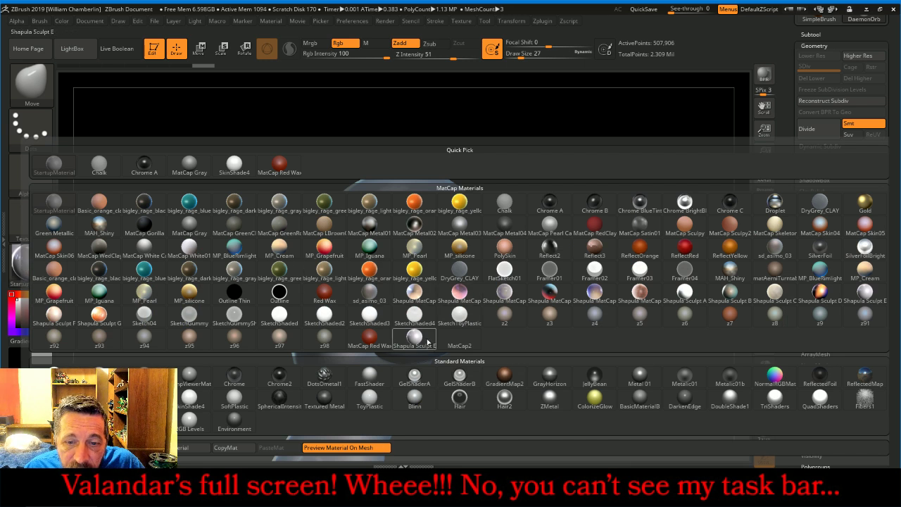
pyautogui.click(424, 344)
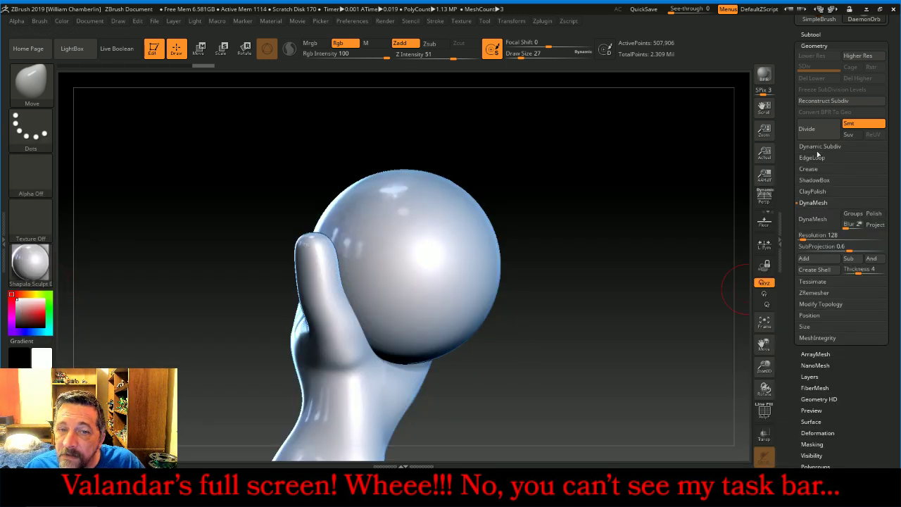
pyautogui.click(811, 35)
pyautogui.click(812, 60)
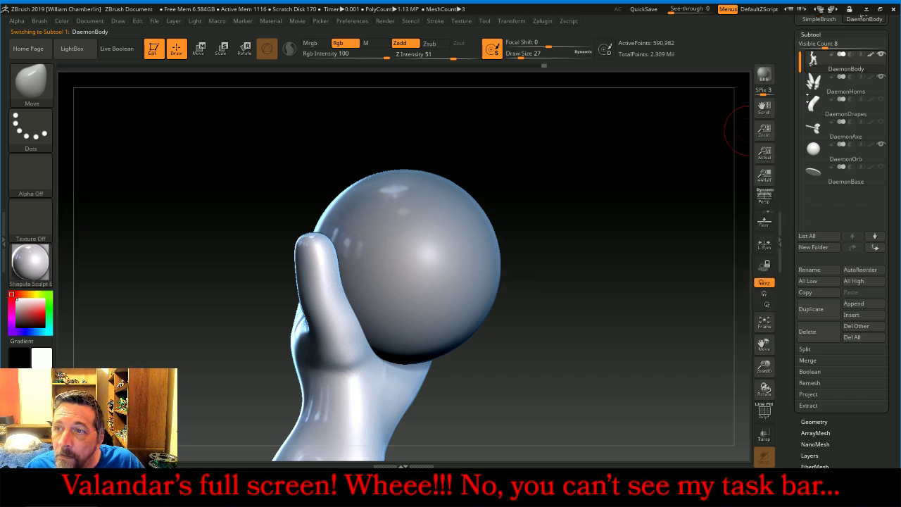
pyautogui.click(812, 150)
pyautogui.moveTo(695, 200); pyautogui.dragTo(627, 190)
# Check the live chat, then examine the orb's mesh density up close with the polyframe shown.
pyautogui.hotkey('alt', 'Tab')
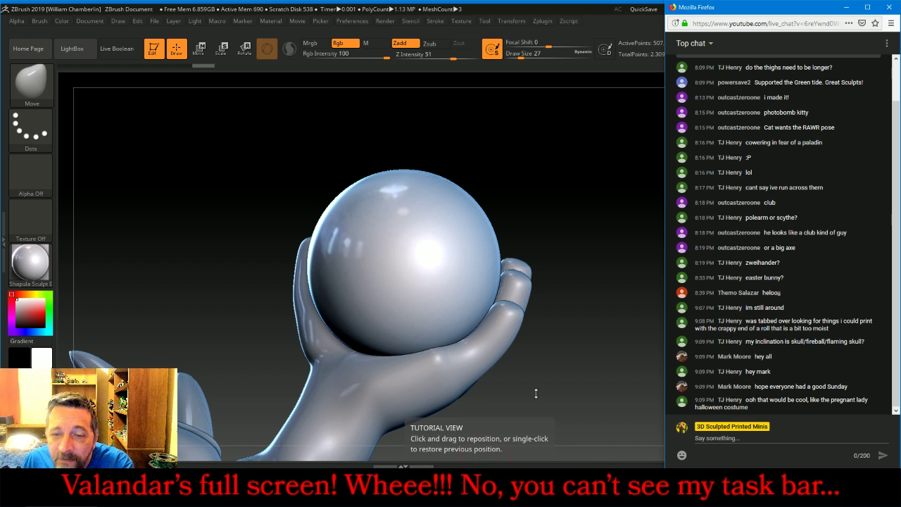
pyautogui.moveTo(537, 395)
pyautogui.mouseDown()
pyautogui.moveTo(508, 385)
pyautogui.moveTo(529, 379)
pyautogui.moveTo(545, 395)
pyautogui.mouseUp()
pyautogui.click(765, 411)
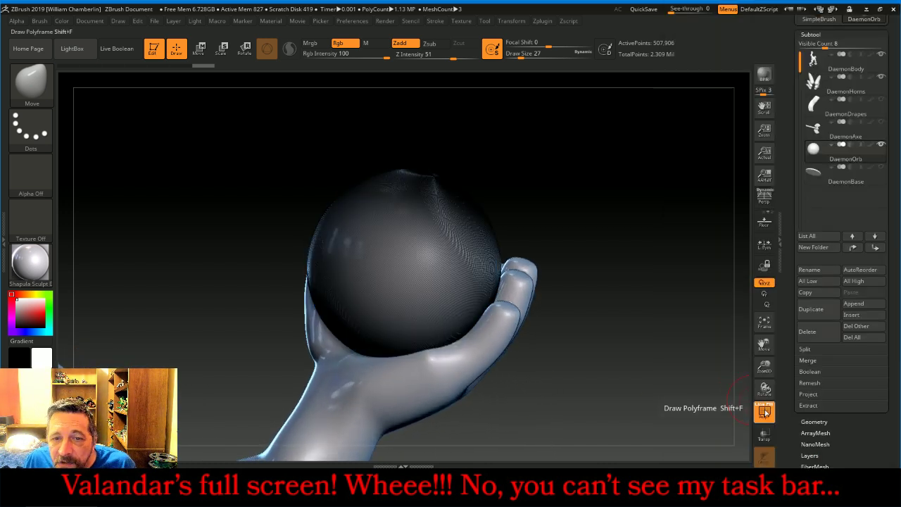
pyautogui.moveTo(765, 366); pyautogui.dragTo(765, 327)
pyautogui.moveTo(768, 432); pyautogui.dragTo(767, 422)
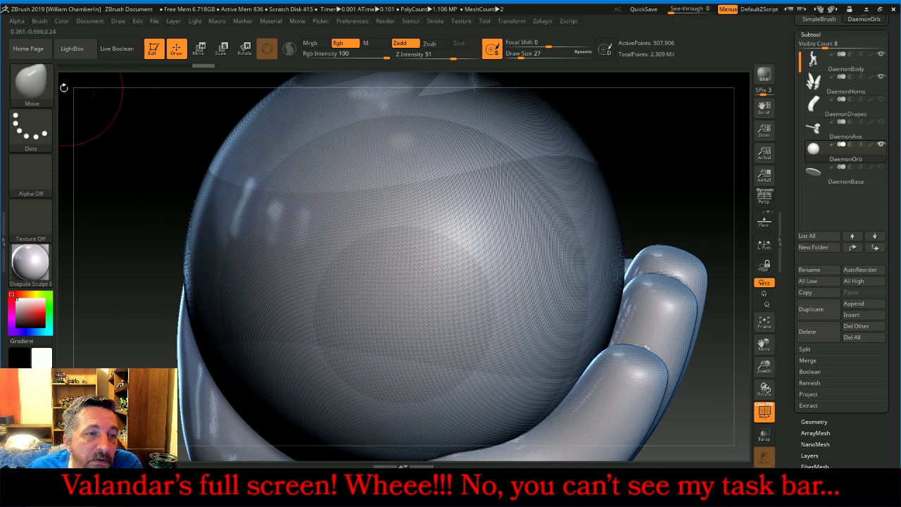
# Set up the ClayBuildup brush with Alpha 01 at draw size 19 and hide the polyframe.
pyautogui.click(32, 85)
pyautogui.click(133, 90)
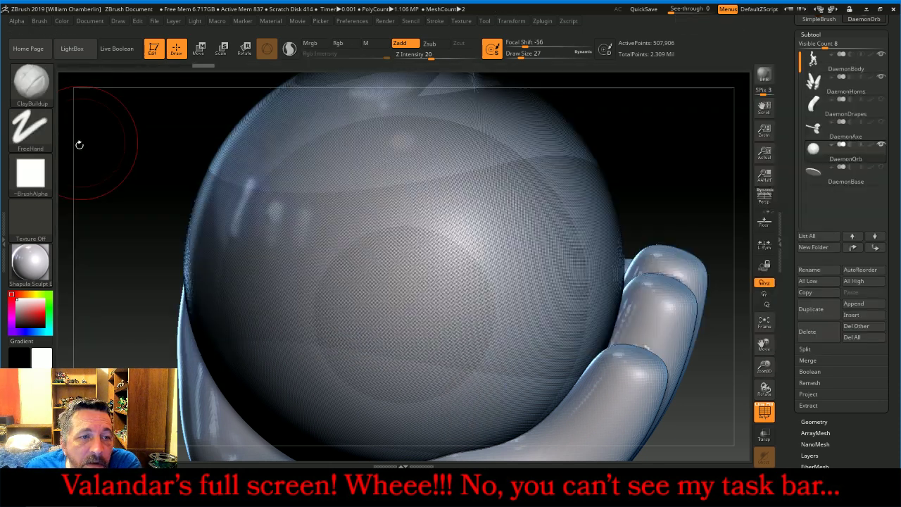
pyautogui.click(30, 172)
pyautogui.click(123, 183)
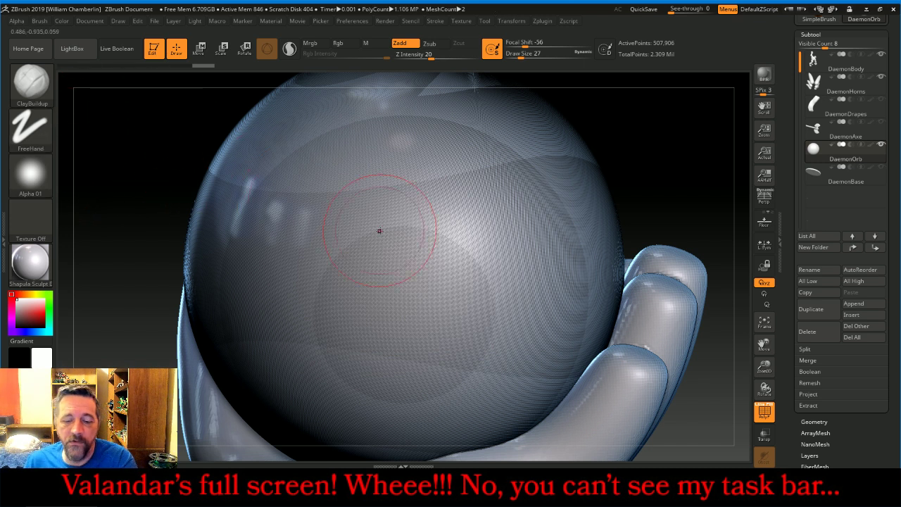
pyautogui.press('[')
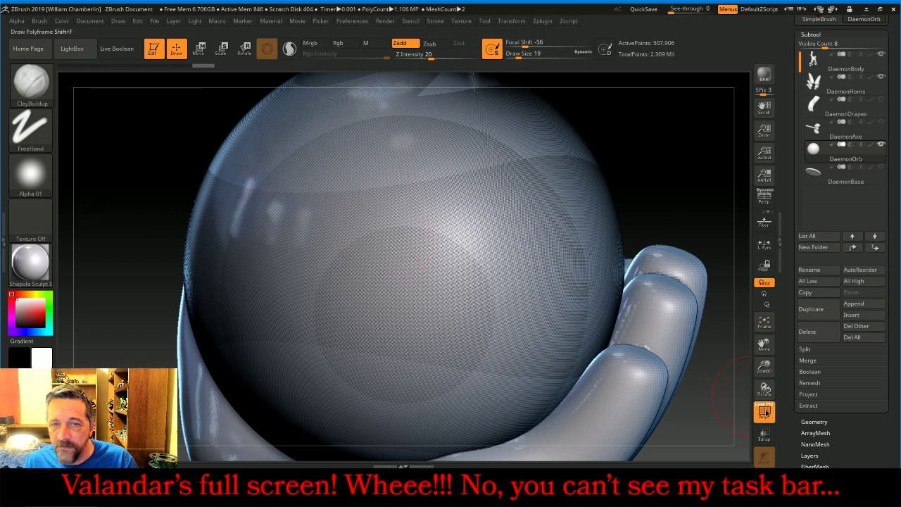
pyautogui.click(764, 411)
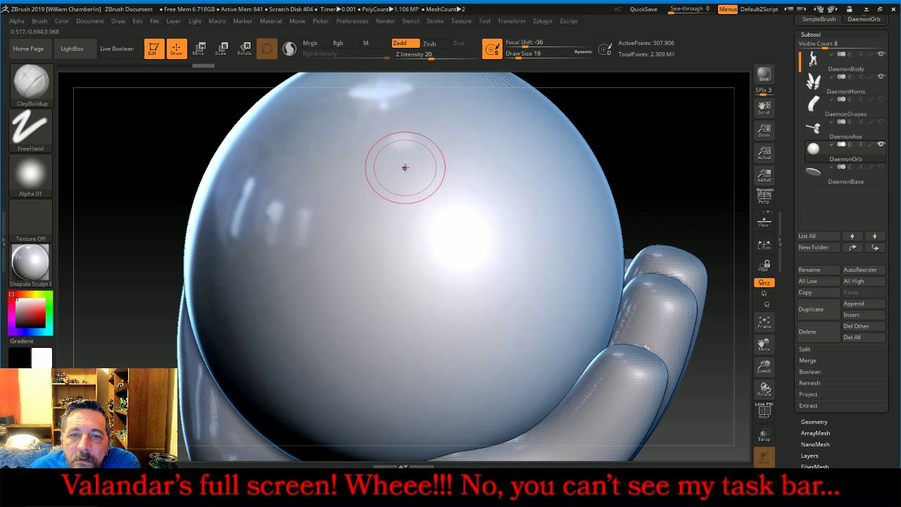
# Build up a raised oval head shape on the front of the orb with ClayBuildup strokes.
pyautogui.moveTo(396, 175)
pyautogui.mouseDown()
pyautogui.moveTo(405, 192)
pyautogui.moveTo(407, 173)
pyautogui.moveTo(420, 176)
pyautogui.moveTo(427, 202)
pyautogui.moveTo(398, 236)
pyautogui.moveTo(376, 224)
pyautogui.moveTo(351, 163)
pyautogui.moveTo(386, 135)
pyautogui.moveTo(423, 141)
pyautogui.moveTo(456, 207)
pyautogui.moveTo(426, 278)
pyautogui.moveTo(405, 269)
pyautogui.moveTo(377, 285)
pyautogui.moveTo(342, 201)
pyautogui.moveTo(373, 281)
pyautogui.moveTo(403, 267)
pyautogui.moveTo(424, 235)
pyautogui.moveTo(384, 187)
pyautogui.moveTo(359, 211)
pyautogui.moveTo(368, 234)
pyautogui.moveTo(419, 257)
pyautogui.moveTo(437, 233)
pyautogui.moveTo(437, 293)
pyautogui.moveTo(412, 302)
pyautogui.moveTo(363, 218)
pyautogui.moveTo(390, 171)
pyautogui.moveTo(430, 189)
pyautogui.moveTo(438, 208)
pyautogui.mouseUp()
pyautogui.moveTo(631, 118)
pyautogui.mouseDown()
pyautogui.moveTo(658, 115)
pyautogui.moveTo(639, 135)
pyautogui.mouseUp()
pyautogui.moveTo(418, 175)
pyautogui.mouseDown()
pyautogui.moveTo(410, 211)
pyautogui.moveTo(418, 184)
pyautogui.moveTo(449, 195)
pyautogui.moveTo(441, 211)
pyautogui.mouseUp()
pyautogui.moveTo(392, 181)
pyautogui.mouseDown()
pyautogui.moveTo(392, 217)
pyautogui.moveTo(385, 171)
pyautogui.moveTo(353, 206)
pyautogui.mouseUp()
pyautogui.moveTo(365, 166); pyautogui.dragTo(352, 218)
pyautogui.moveTo(376, 184)
pyautogui.mouseDown()
pyautogui.moveTo(379, 263)
pyautogui.moveTo(394, 173)
pyautogui.moveTo(382, 155)
pyautogui.moveTo(412, 145)
pyautogui.moveTo(443, 160)
pyautogui.mouseUp()
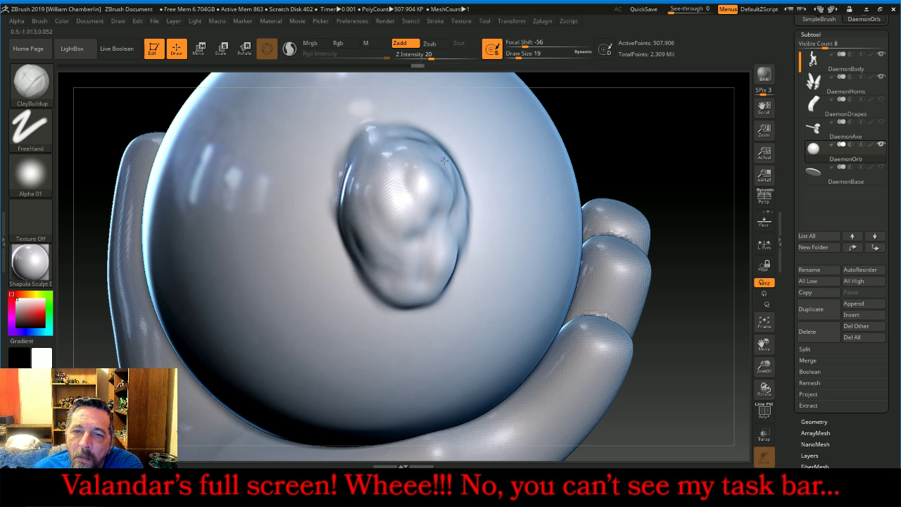
# Add brow, cheek and lower-face volume to the raised head on the orb with ClayBuildup strokes.
pyautogui.moveTo(654, 125); pyautogui.dragTo(622, 134)
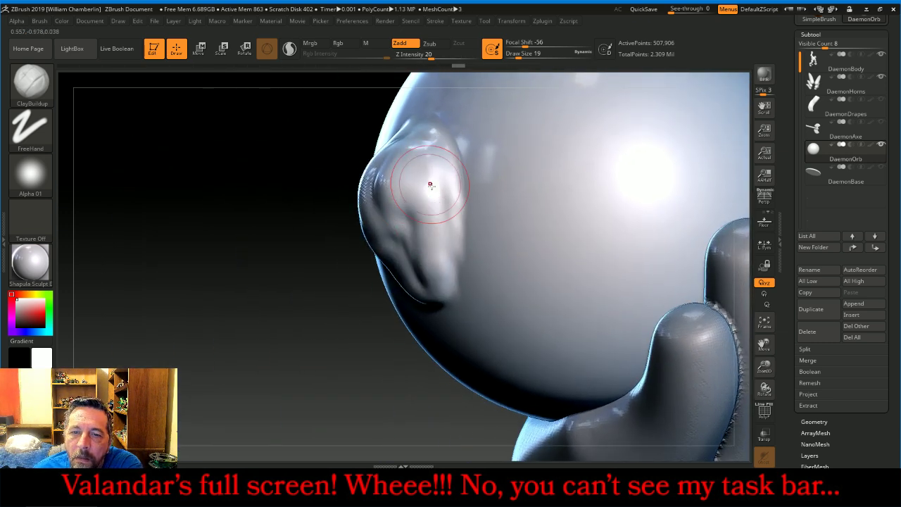
pyautogui.moveTo(438, 185)
pyautogui.mouseDown()
pyautogui.moveTo(431, 239)
pyautogui.moveTo(402, 247)
pyautogui.moveTo(396, 211)
pyautogui.moveTo(406, 206)
pyautogui.moveTo(363, 177)
pyautogui.moveTo(395, 157)
pyautogui.moveTo(380, 198)
pyautogui.moveTo(402, 207)
pyautogui.moveTo(424, 241)
pyautogui.mouseUp()
pyautogui.moveTo(342, 382); pyautogui.dragTo(365, 352)
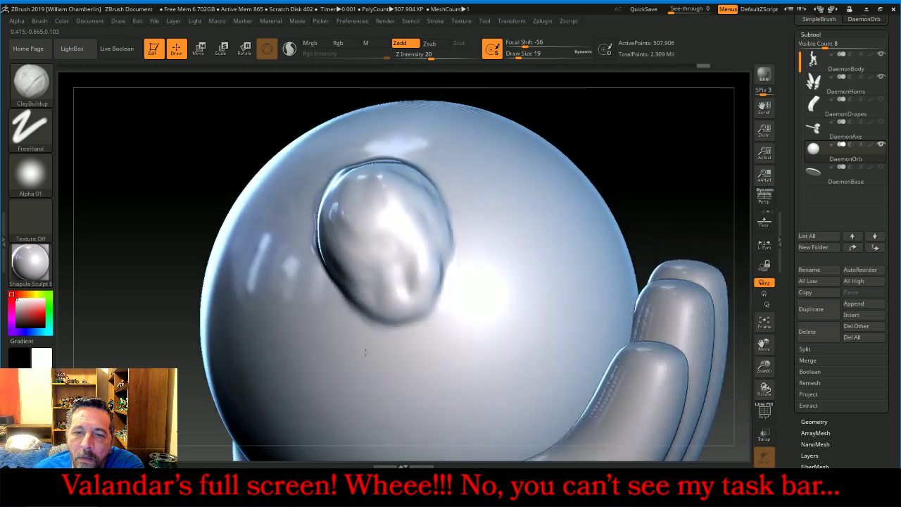
pyautogui.moveTo(365, 352); pyautogui.dragTo(355, 344, button='right')
pyautogui.moveTo(382, 275)
pyautogui.mouseDown()
pyautogui.moveTo(366, 257)
pyautogui.moveTo(381, 297)
pyautogui.moveTo(391, 299)
pyautogui.moveTo(383, 297)
pyautogui.mouseUp()
pyautogui.moveTo(383, 304); pyautogui.dragTo(408, 304)
pyautogui.moveTo(412, 308)
pyautogui.mouseDown()
pyautogui.moveTo(431, 256)
pyautogui.moveTo(426, 215)
pyautogui.moveTo(406, 184)
pyautogui.mouseUp()
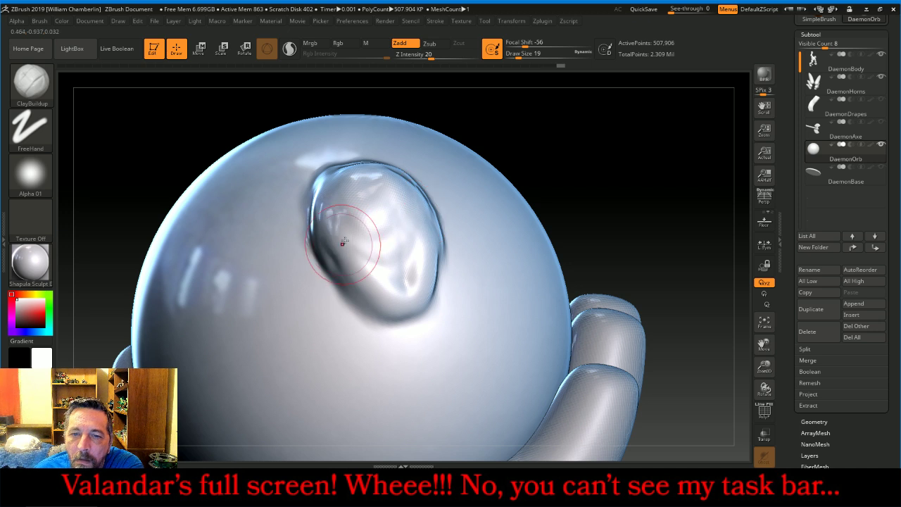
# Shape the mouth, nose and brow of the orb's face and add uneven ridges on the surface beside it with ClayBuildup.
pyautogui.moveTo(647, 135); pyautogui.dragTo(629, 157)
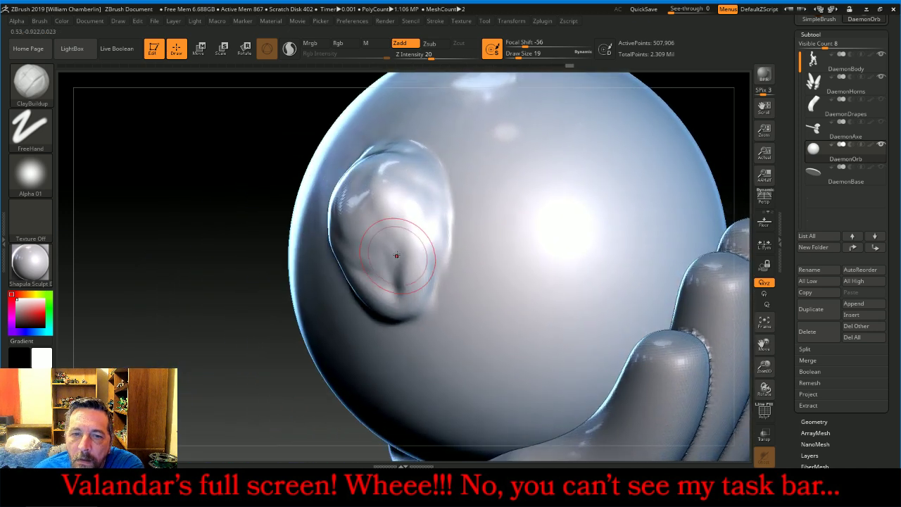
pyautogui.moveTo(396, 252)
pyautogui.mouseDown()
pyautogui.moveTo(374, 242)
pyautogui.moveTo(392, 246)
pyautogui.moveTo(374, 254)
pyautogui.moveTo(393, 251)
pyautogui.moveTo(368, 279)
pyautogui.moveTo(386, 290)
pyautogui.moveTo(373, 285)
pyautogui.moveTo(393, 284)
pyautogui.moveTo(406, 252)
pyautogui.moveTo(358, 262)
pyautogui.mouseUp()
pyautogui.moveTo(370, 199)
pyautogui.mouseDown()
pyautogui.moveTo(357, 197)
pyautogui.moveTo(370, 198)
pyautogui.moveTo(382, 176)
pyautogui.moveTo(401, 175)
pyautogui.moveTo(392, 180)
pyautogui.mouseUp()
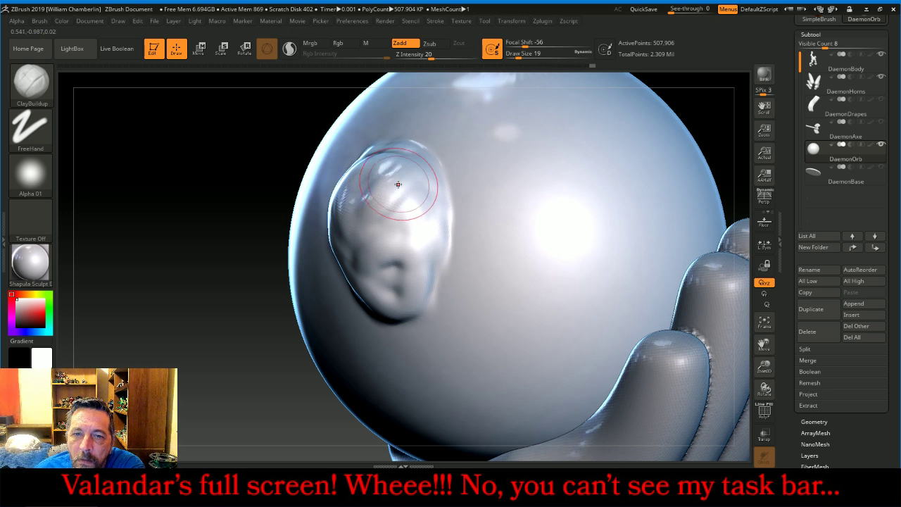
pyautogui.moveTo(209, 221); pyautogui.dragTo(226, 214)
pyautogui.moveTo(322, 201)
pyautogui.mouseDown()
pyautogui.moveTo(346, 212)
pyautogui.moveTo(345, 195)
pyautogui.moveTo(367, 213)
pyautogui.moveTo(381, 246)
pyautogui.mouseUp()
pyautogui.moveTo(624, 150); pyautogui.dragTo(582, 176)
pyautogui.moveTo(763, 365); pyautogui.dragTo(665, 341)
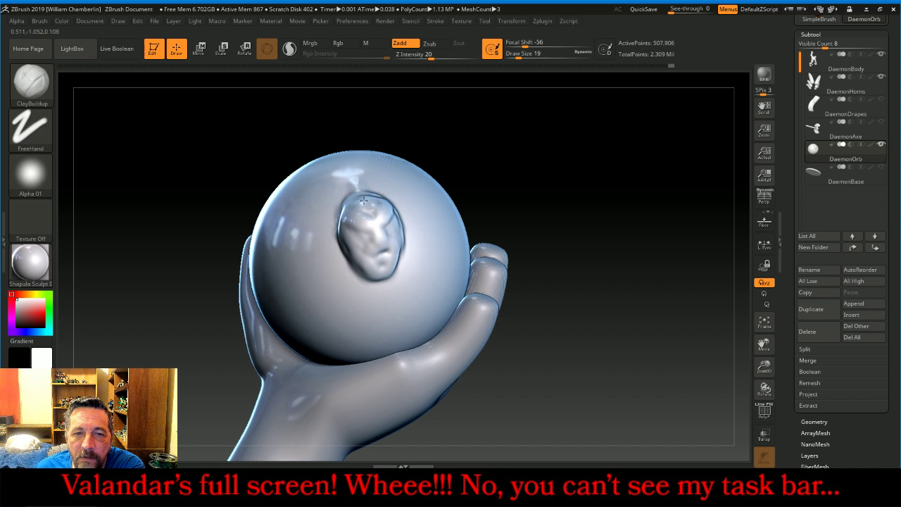
pyautogui.moveTo(358, 190)
pyautogui.mouseDown()
pyautogui.moveTo(325, 214)
pyautogui.moveTo(340, 229)
pyautogui.moveTo(312, 232)
pyautogui.mouseUp()
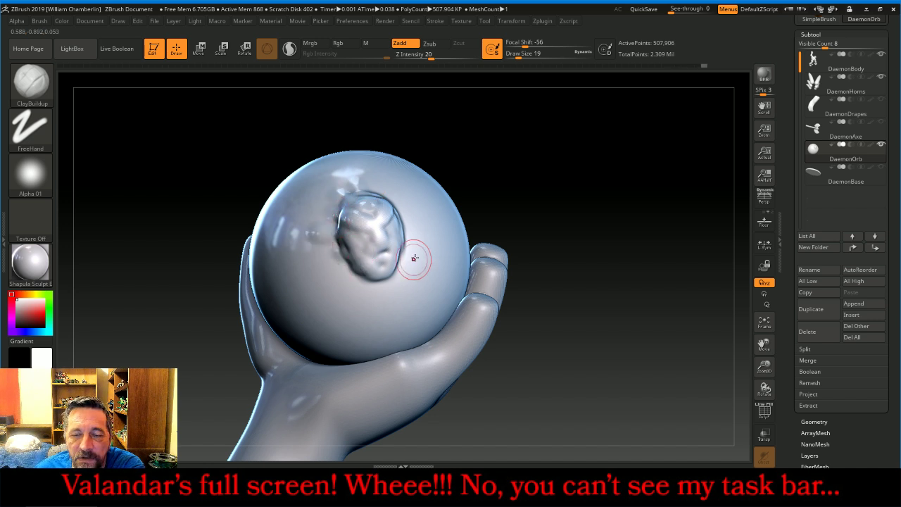
pyautogui.moveTo(593, 191); pyautogui.dragTo(616, 170)
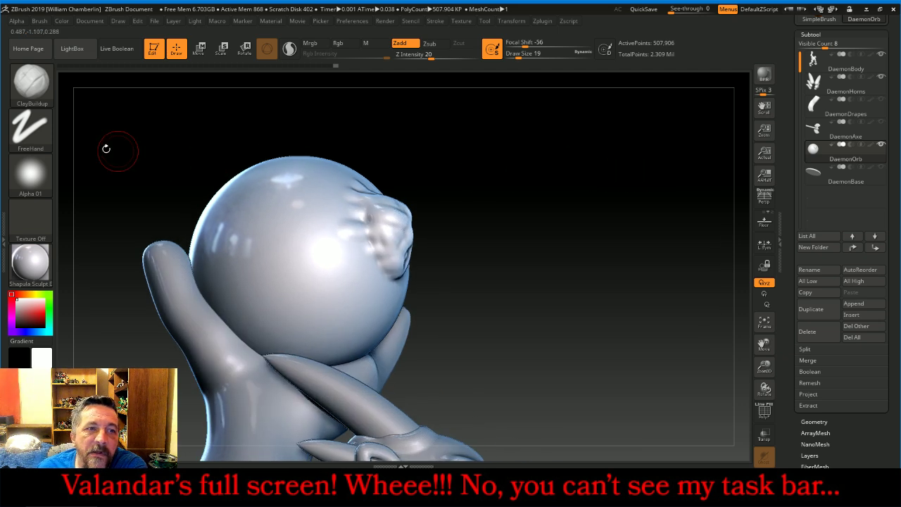
# Pull the sculpted head outward from the orb with the Move brush at draw size 71.
pyautogui.click(31, 77)
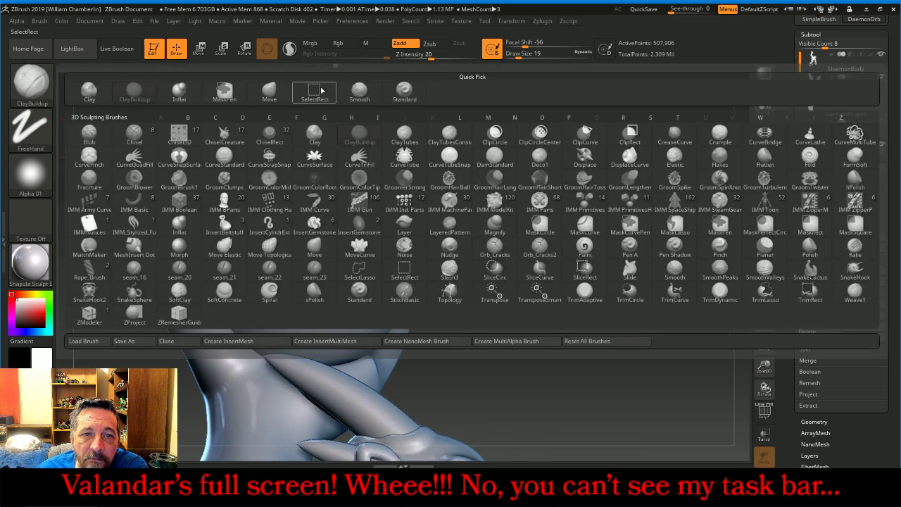
pyautogui.click(269, 89)
pyautogui.moveTo(522, 57); pyautogui.dragTo(530, 57)
pyautogui.moveTo(538, 137)
pyautogui.mouseDown()
pyautogui.moveTo(557, 148)
pyautogui.moveTo(556, 163)
pyautogui.mouseUp()
pyautogui.moveTo(475, 198); pyautogui.dragTo(489, 206)
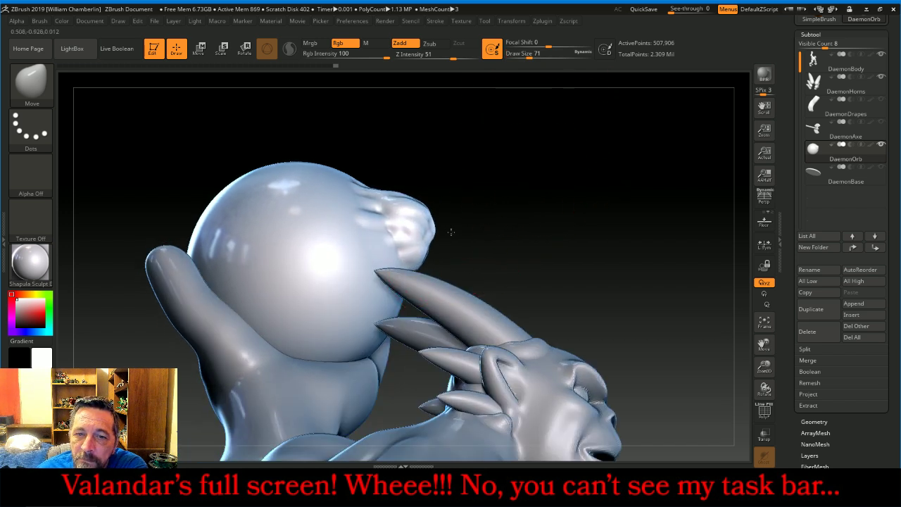
pyautogui.moveTo(414, 180); pyautogui.dragTo(437, 208)
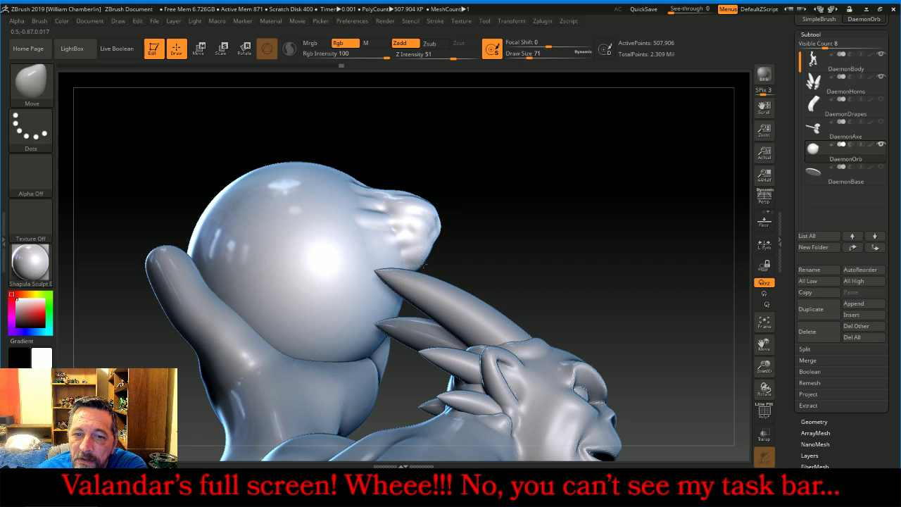
# Refine the protruding head from several sides and smooth away its facial detail and the neighbouring ridges.
pyautogui.moveTo(543, 229); pyautogui.dragTo(457, 245)
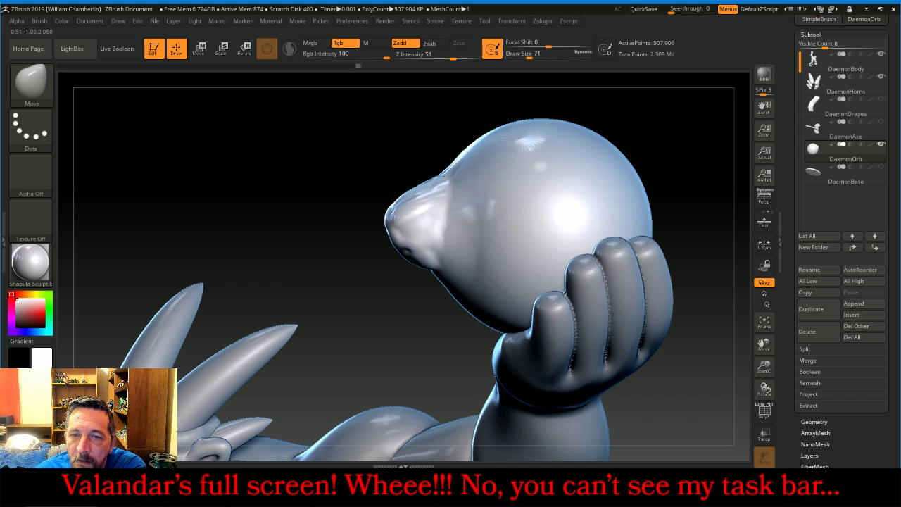
pyautogui.moveTo(346, 197); pyautogui.dragTo(448, 228)
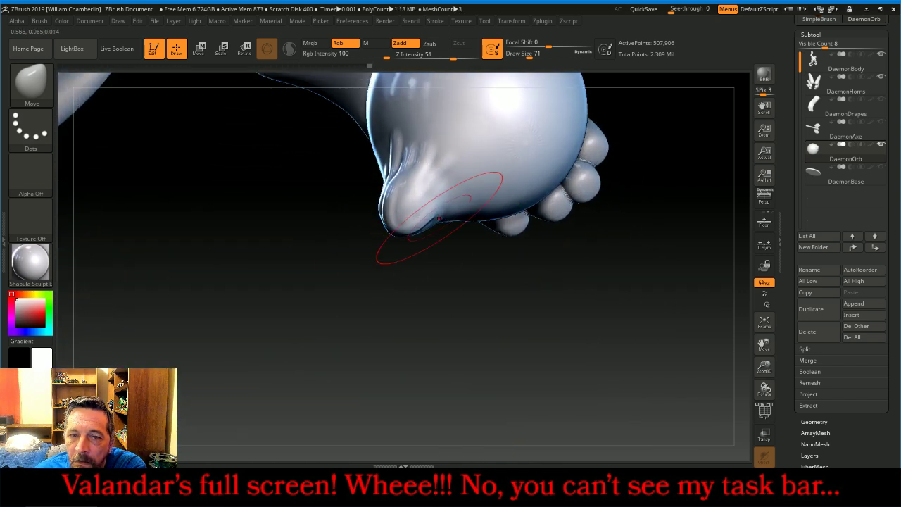
pyautogui.moveTo(447, 300); pyautogui.dragTo(580, 217)
pyautogui.moveTo(470, 187)
pyautogui.keyDown('shift'); pyautogui.mouseDown()
pyautogui.moveTo(408, 185)
pyautogui.moveTo(393, 165)
pyautogui.mouseUp(); pyautogui.keyUp('shift')
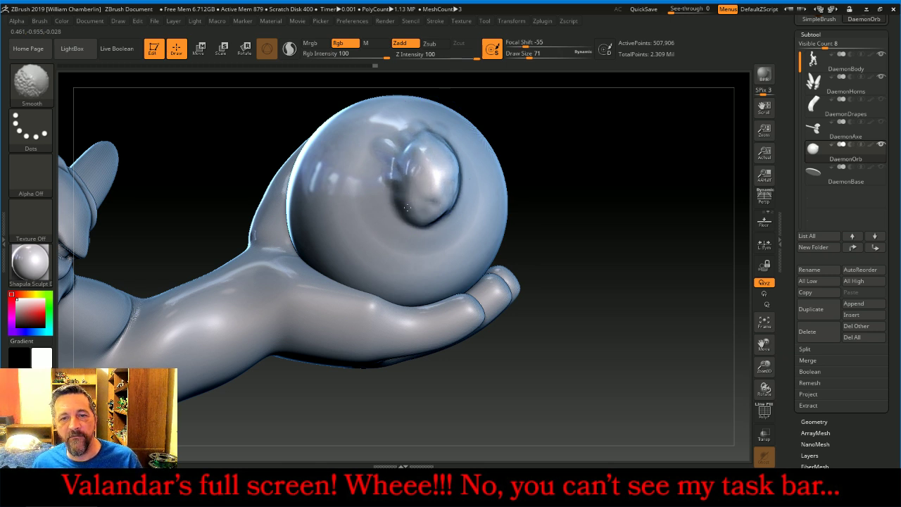
pyautogui.moveTo(624, 221)
pyautogui.mouseDown()
pyautogui.moveTo(620, 204)
pyautogui.moveTo(625, 215)
pyautogui.mouseUp()
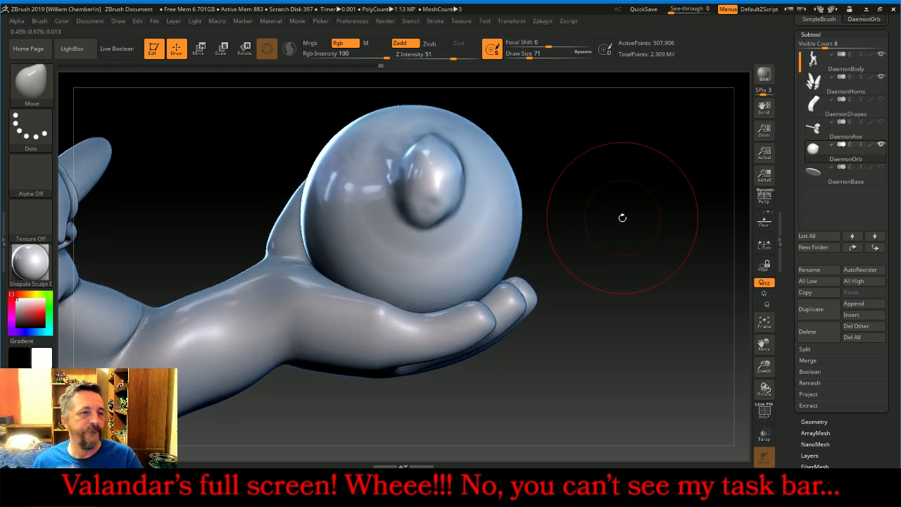
# Switch to ClayBuildup and try a curved ridge with a small drop-shaped form beside the head bulge.
pyautogui.click(35, 84)
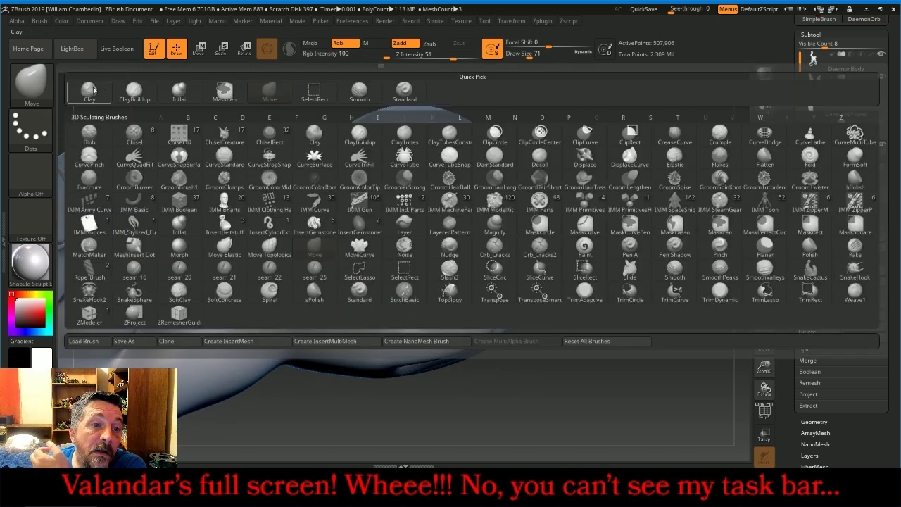
pyautogui.click(131, 91)
pyautogui.moveTo(212, 125); pyautogui.dragTo(330, 172)
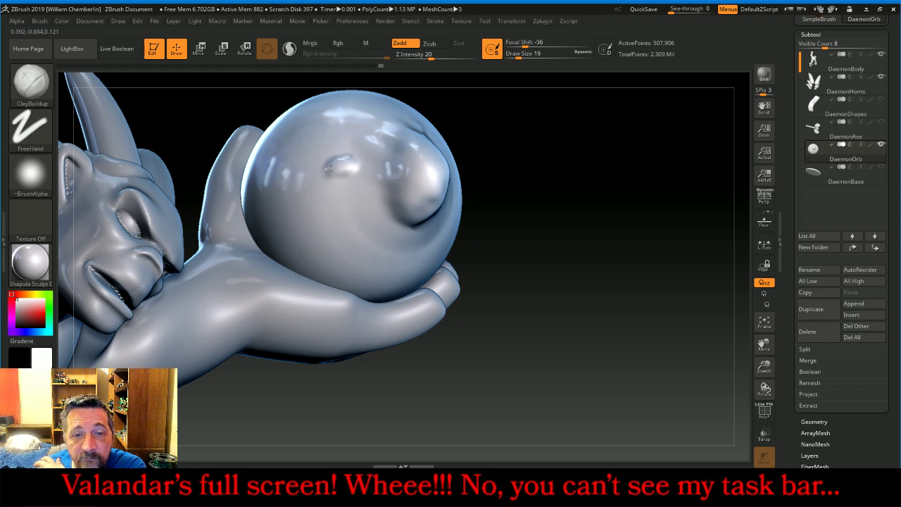
pyautogui.moveTo(321, 182)
pyautogui.mouseDown()
pyautogui.moveTo(338, 174)
pyautogui.moveTo(357, 210)
pyautogui.moveTo(318, 178)
pyautogui.mouseUp()
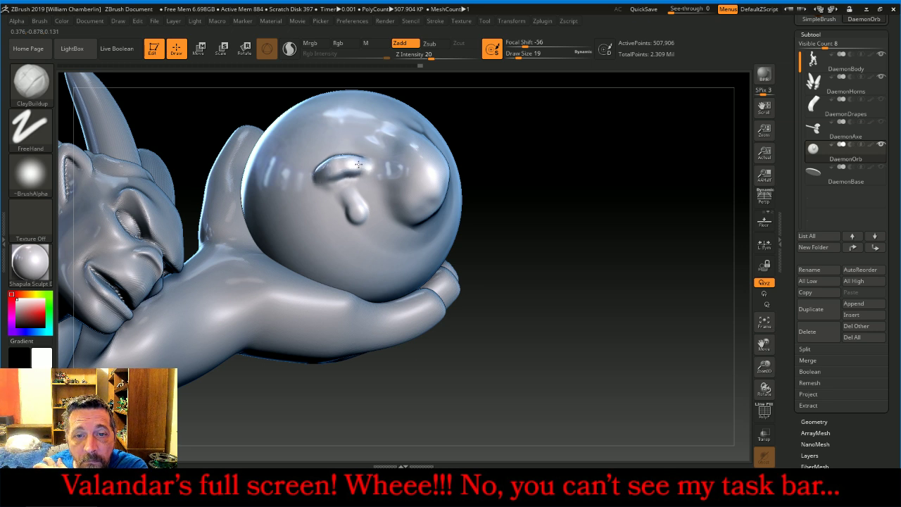
pyautogui.moveTo(577, 234)
pyautogui.mouseDown()
pyautogui.moveTo(569, 218)
pyautogui.moveTo(574, 233)
pyautogui.mouseUp()
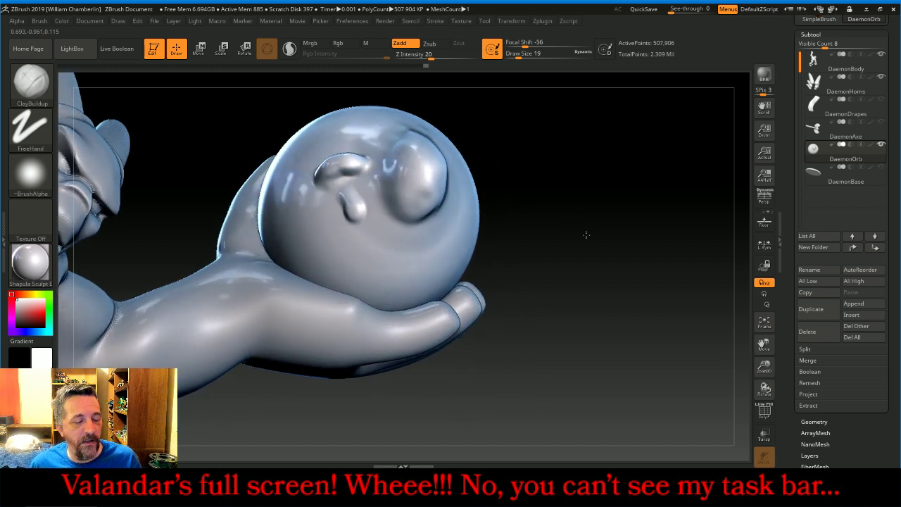
# Undo the curved ridge and drop-shaped strokes on the orb.
pyautogui.press('ctrl')
pyautogui.hotkey('ctrl', 'z')
pyautogui.hotkey('ctrl', 'z')
pyautogui.hotkey('ctrl', 'z')
pyautogui.hotkey('ctrl', 'z')
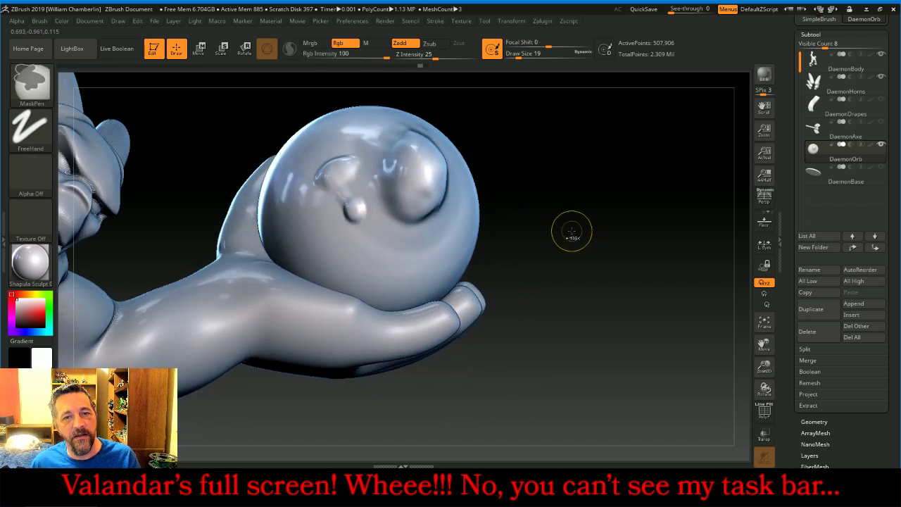
pyautogui.hotkey('ctrl', 'z')
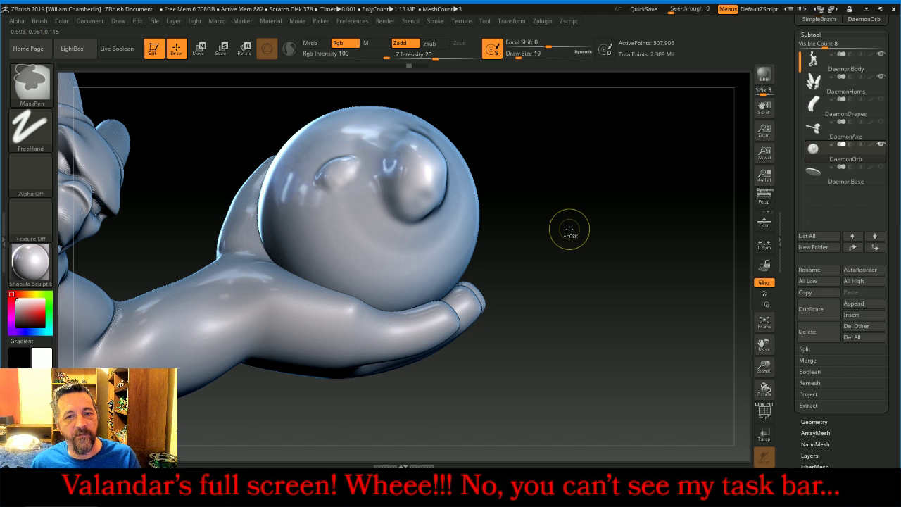
pyautogui.hotkey('ctrl', 'z')
pyautogui.hotkey('ctrl', 'z')
pyautogui.hotkey('ctrl', 'z')
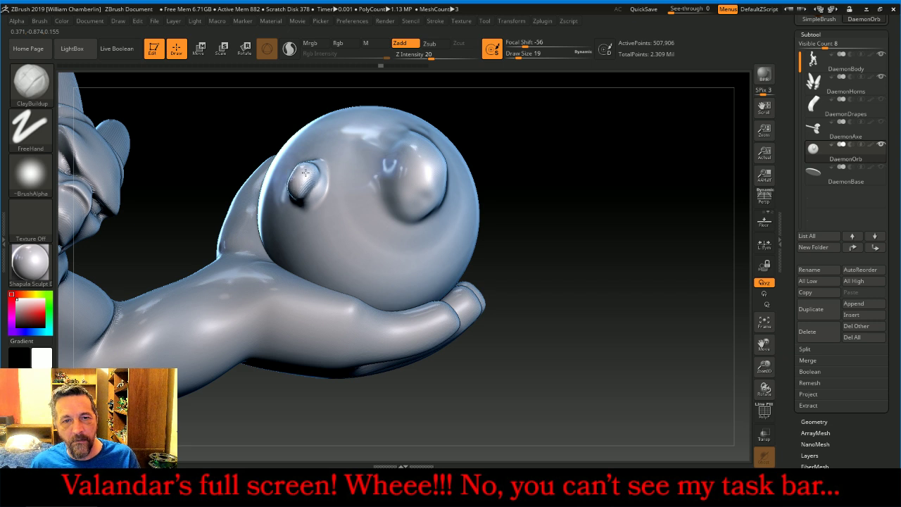
# Build up a thick protruding lump with a small round knob on the near side of the head bulge using ClayBuildup.
pyautogui.moveTo(307, 176); pyautogui.dragTo(322, 165)
pyautogui.moveTo(516, 148); pyautogui.dragTo(580, 181)
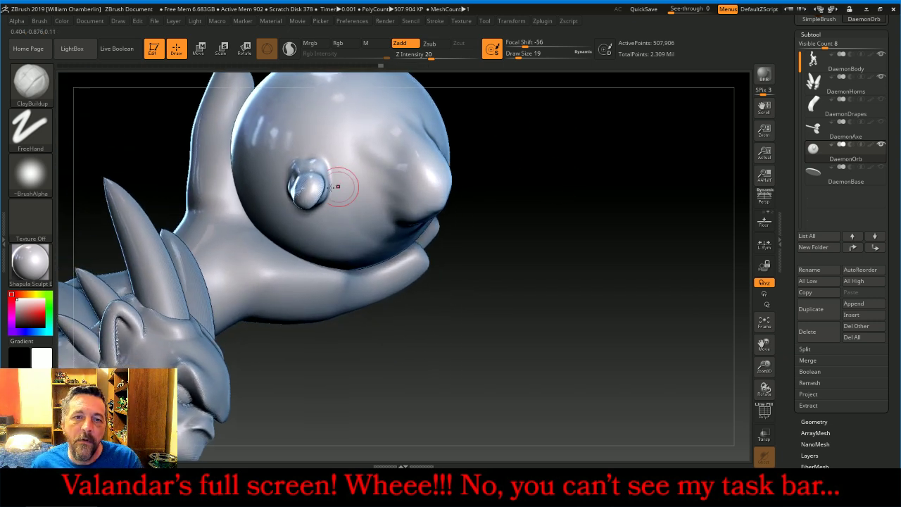
pyautogui.moveTo(301, 185); pyautogui.dragTo(322, 169)
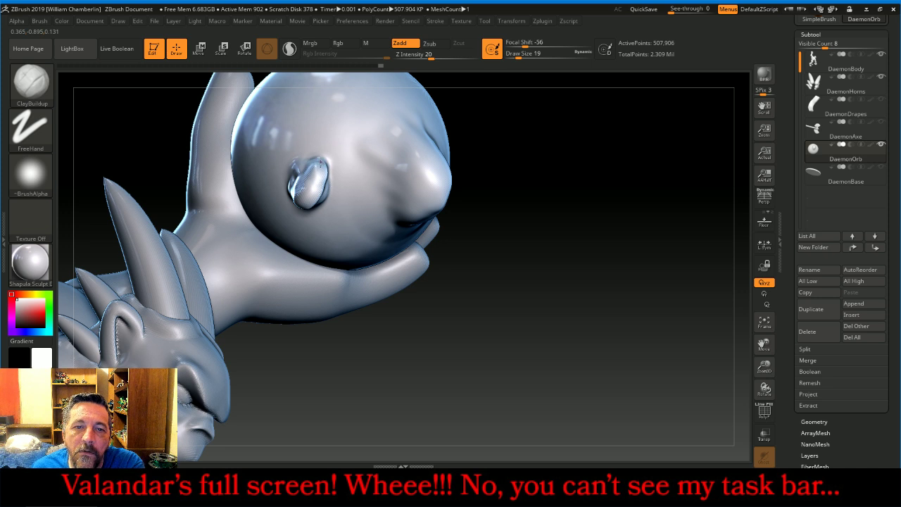
pyautogui.moveTo(493, 253); pyautogui.dragTo(578, 257)
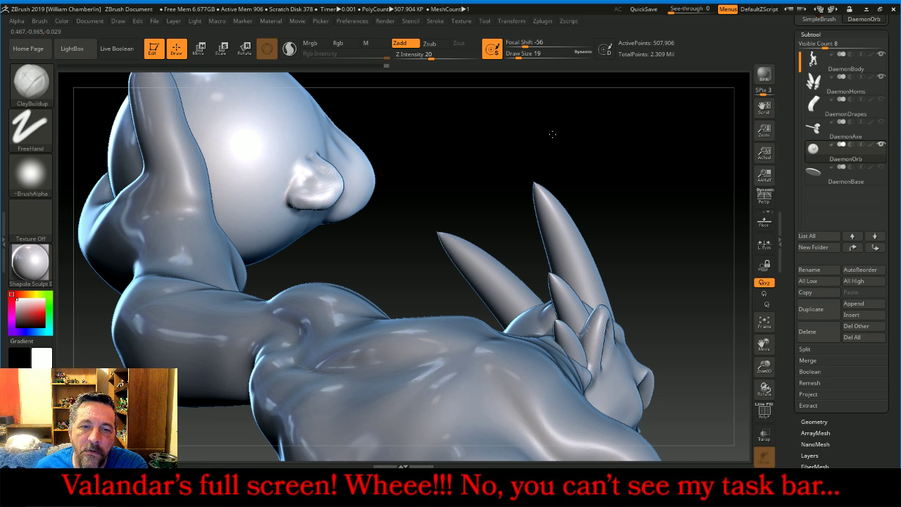
pyautogui.moveTo(551, 133); pyautogui.dragTo(516, 109)
pyautogui.moveTo(358, 200)
pyautogui.mouseDown()
pyautogui.moveTo(344, 188)
pyautogui.moveTo(350, 215)
pyautogui.mouseUp()
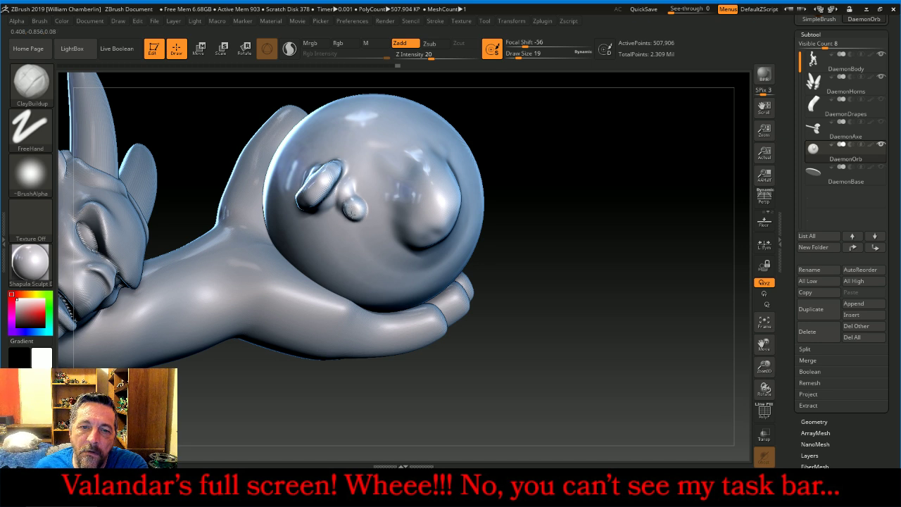
# Sculpt a matching lump and small round knob on the opposite side of the head bulge with ClayBuildup.
pyautogui.moveTo(653, 254); pyautogui.dragTo(610, 224)
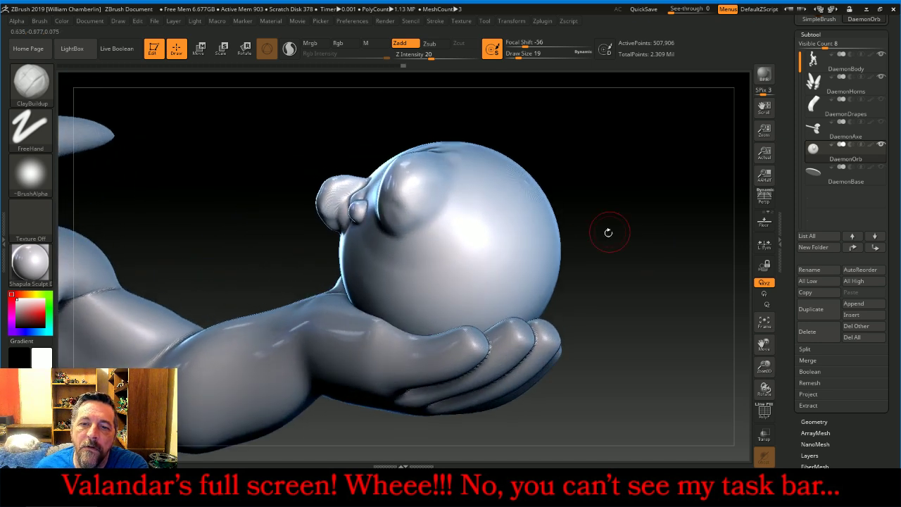
pyautogui.moveTo(491, 209)
pyautogui.mouseDown()
pyautogui.moveTo(505, 234)
pyautogui.moveTo(486, 200)
pyautogui.moveTo(515, 239)
pyautogui.moveTo(489, 205)
pyautogui.moveTo(509, 224)
pyautogui.moveTo(494, 215)
pyautogui.mouseUp()
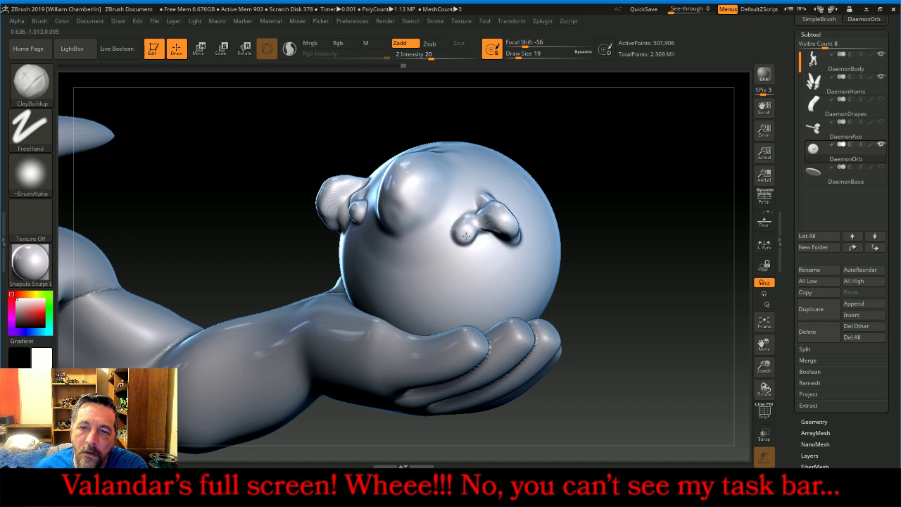
pyautogui.moveTo(465, 235); pyautogui.dragTo(466, 237)
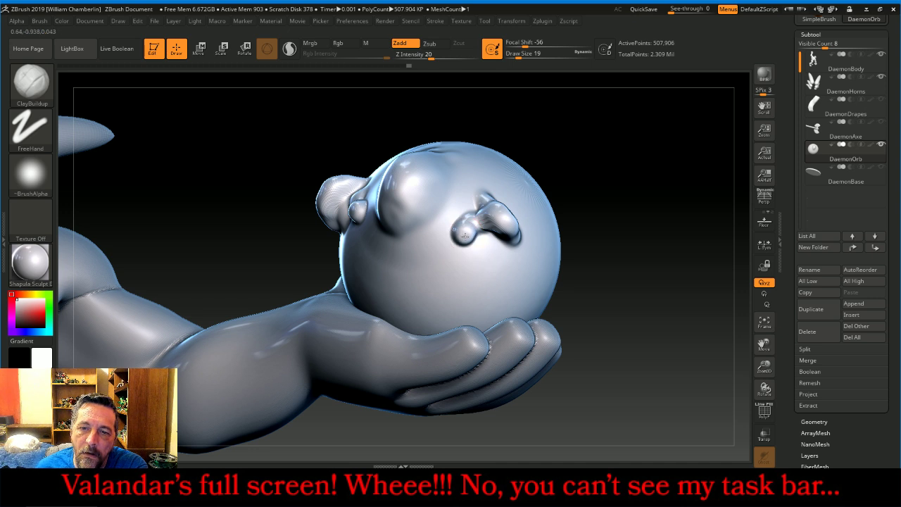
pyautogui.moveTo(584, 176); pyautogui.dragTo(535, 226)
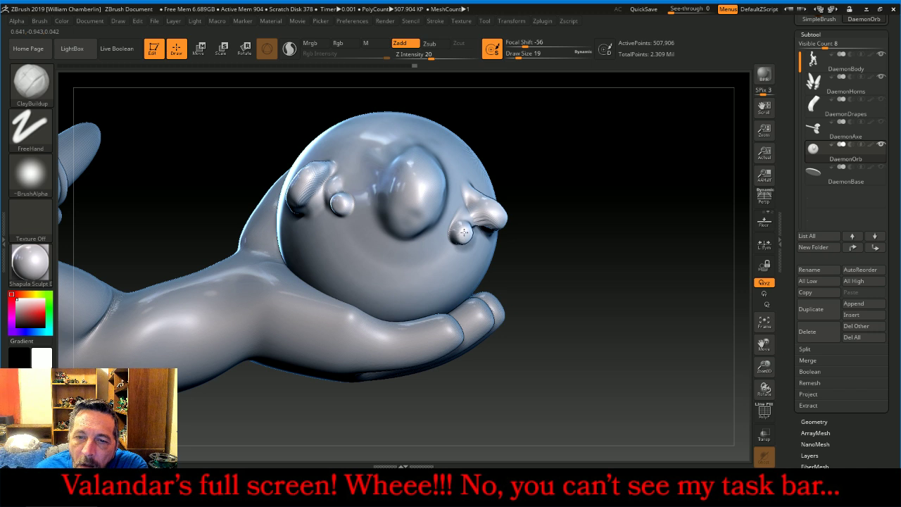
pyautogui.moveTo(545, 258); pyautogui.dragTo(470, 236)
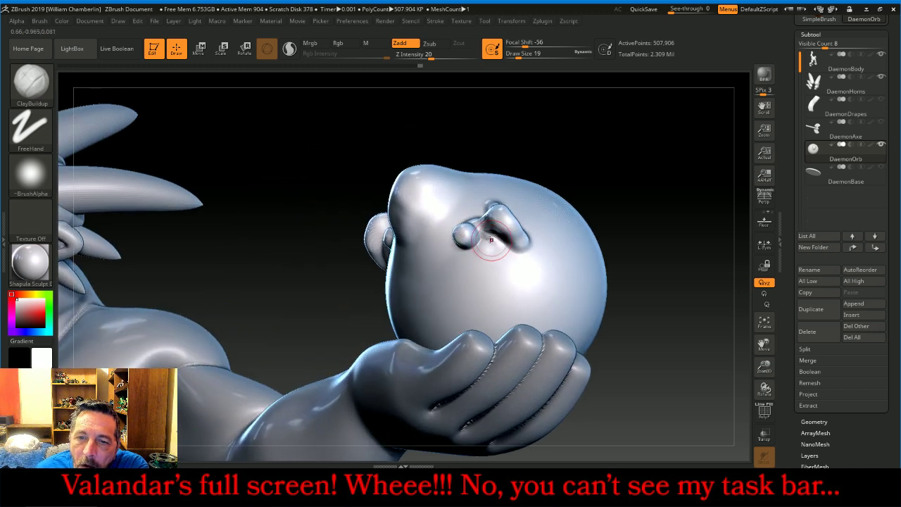
pyautogui.moveTo(580, 198)
pyautogui.mouseDown()
pyautogui.moveTo(636, 169)
pyautogui.moveTo(636, 151)
pyautogui.moveTo(614, 157)
pyautogui.mouseUp()
# Stretch the orb's bulging side up and out toward the daemon's head with the Move brush at draw size 234.
pyautogui.click(29, 98)
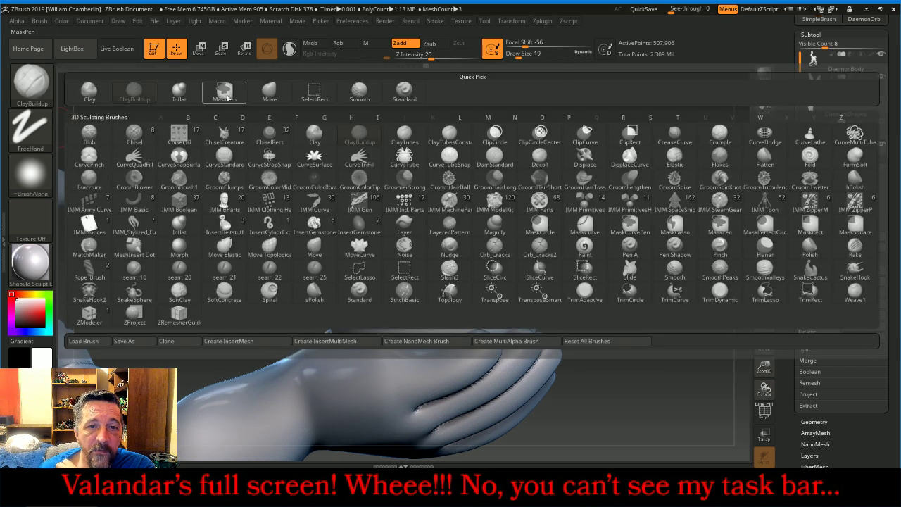
pyautogui.click(276, 92)
pyautogui.moveTo(537, 56); pyautogui.dragTo(548, 56)
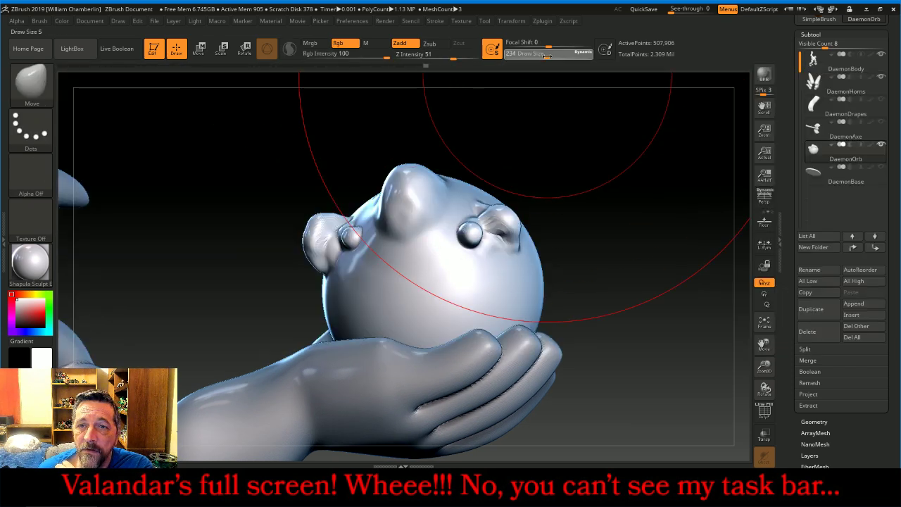
pyautogui.moveTo(611, 125); pyautogui.dragTo(563, 134)
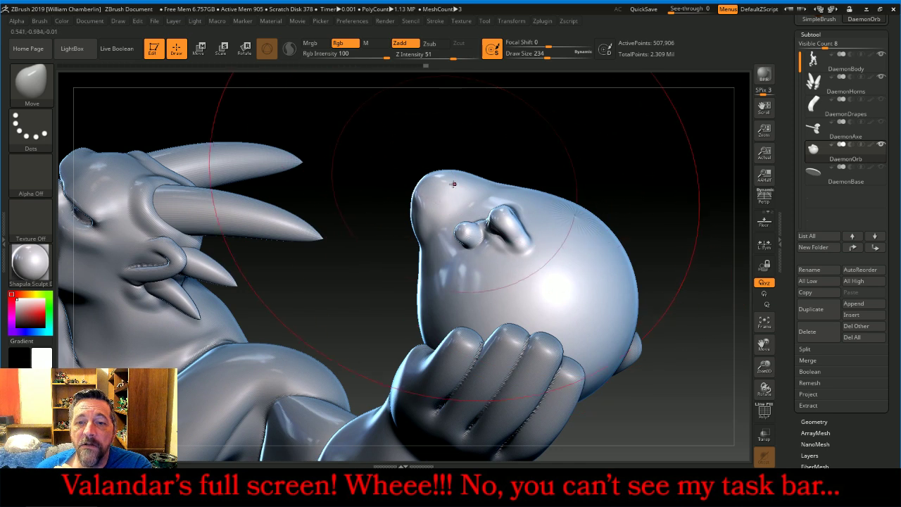
pyautogui.moveTo(443, 162); pyautogui.dragTo(387, 126)
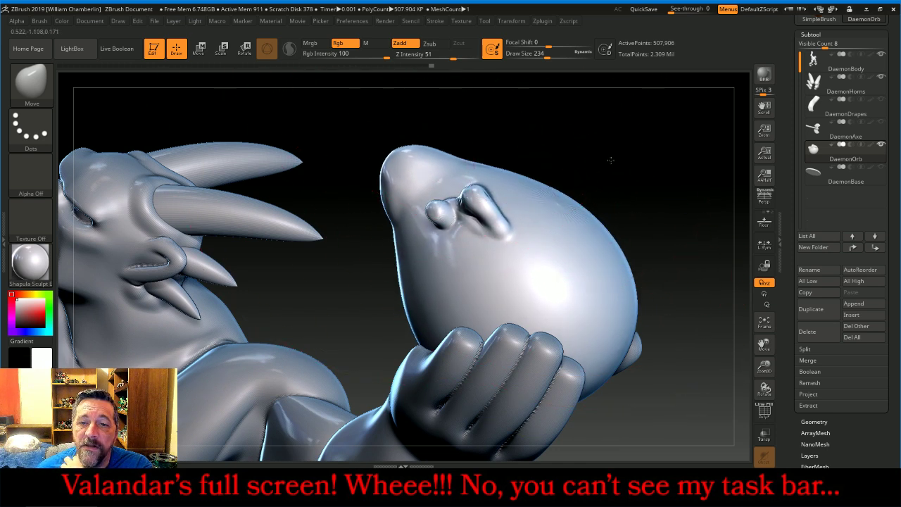
# Switch to ClayBuildup at draw size 19 and smooth the larger lump on the side of the orb nearest the daemon's head.
pyautogui.moveTo(611, 160)
pyautogui.mouseDown()
pyautogui.moveTo(650, 176)
pyautogui.moveTo(654, 195)
pyautogui.moveTo(643, 195)
pyautogui.mouseUp()
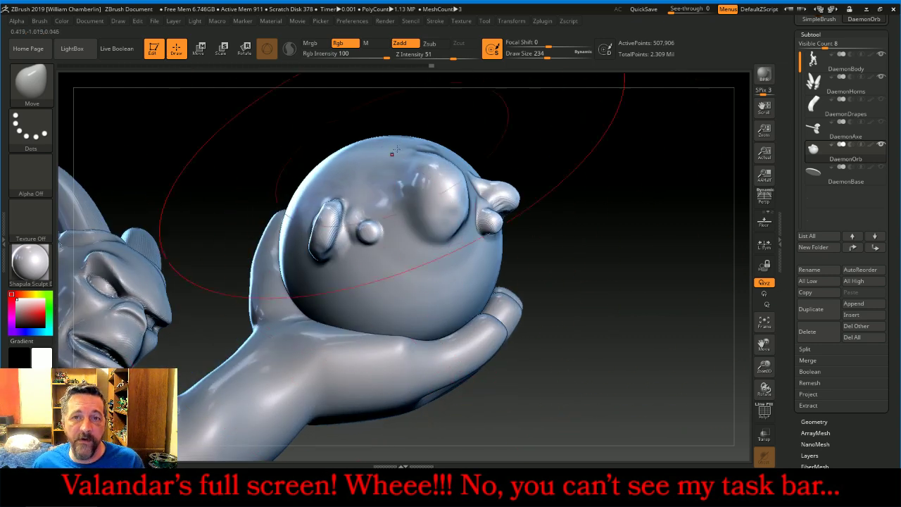
pyautogui.click(38, 91)
pyautogui.click(181, 90)
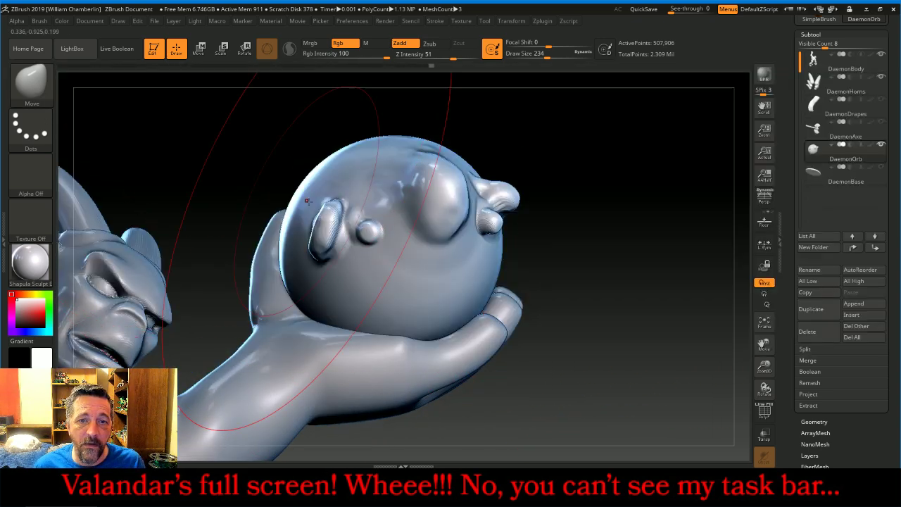
pyautogui.click(31, 83)
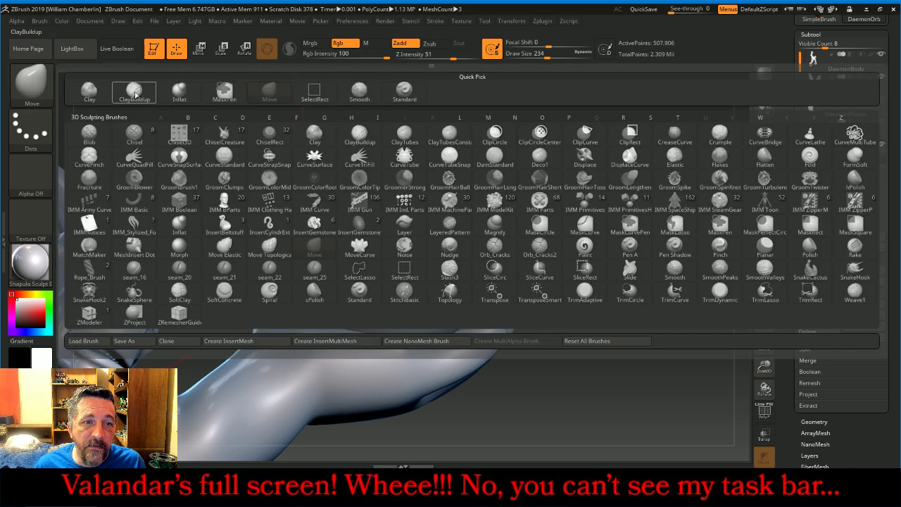
pyautogui.click(138, 94)
pyautogui.press('shift')
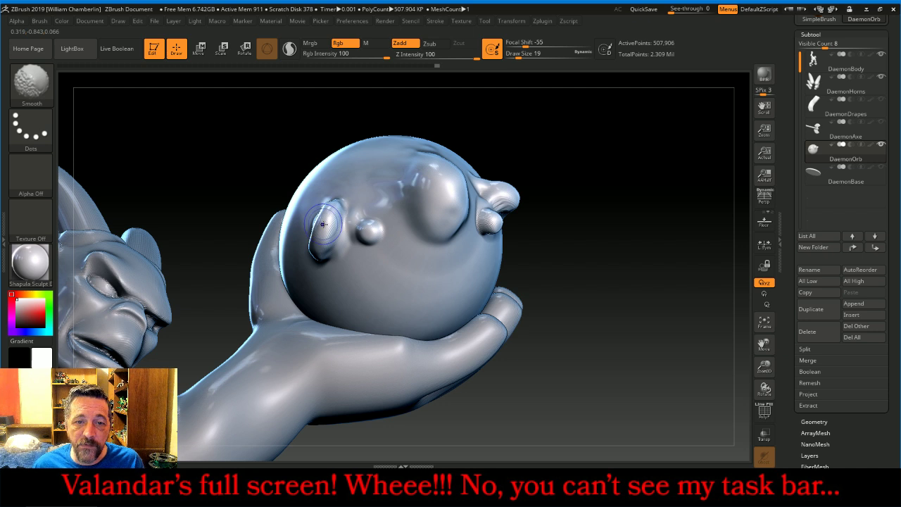
pyautogui.moveTo(553, 155); pyautogui.dragTo(598, 165)
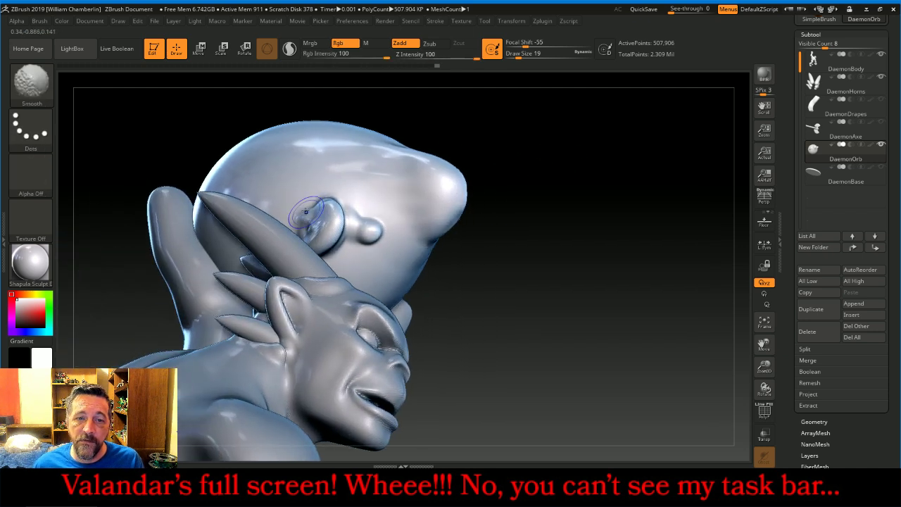
pyautogui.moveTo(306, 213)
pyautogui.keyDown('shift'); pyautogui.mouseDown()
pyautogui.moveTo(308, 223)
pyautogui.moveTo(322, 207)
pyautogui.mouseUp(); pyautogui.keyUp('shift')
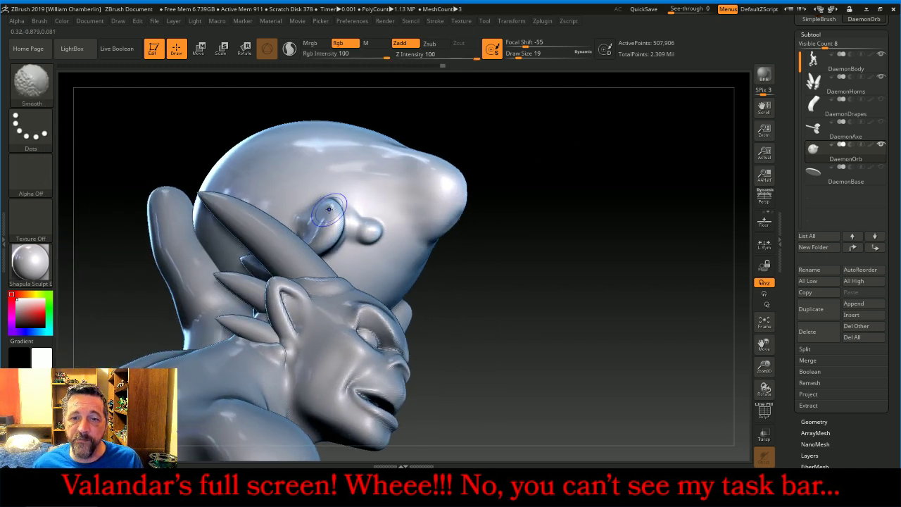
# Smooth the matching larger lump on the opposite side of the orb's stretched bulge.
pyautogui.moveTo(623, 212); pyautogui.dragTo(568, 216)
pyautogui.keyDown('shift'); pyautogui.moveTo(453, 203); pyautogui.dragTo(438, 190); pyautogui.keyUp('shift')
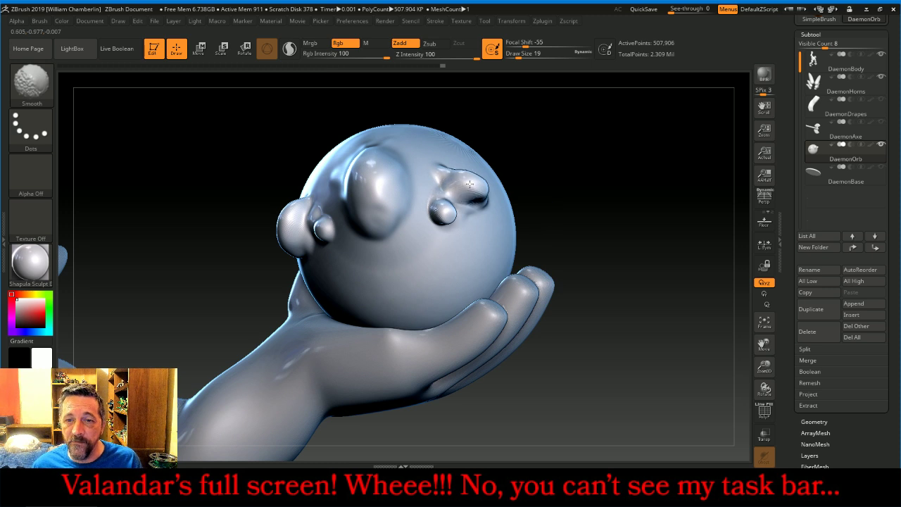
pyautogui.moveTo(621, 193); pyautogui.dragTo(556, 199)
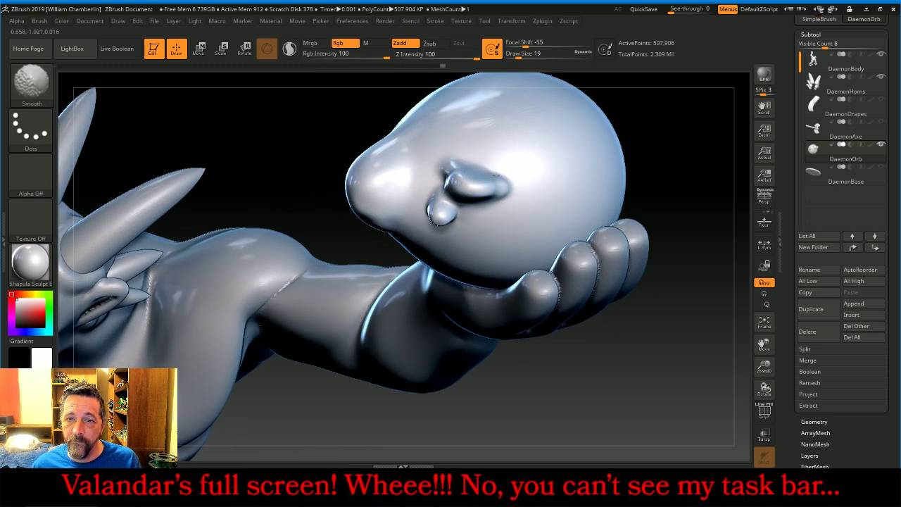
pyautogui.moveTo(636, 366)
pyautogui.mouseDown()
pyautogui.moveTo(662, 309)
pyautogui.moveTo(671, 312)
pyautogui.mouseUp()
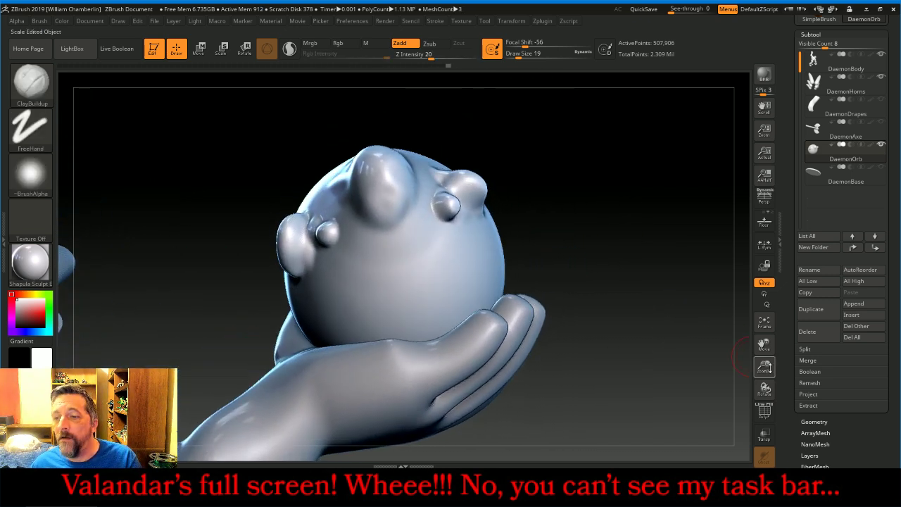
# Remesh the orb with DynaMesh at a resolution of 768.
pyautogui.click(814, 421)
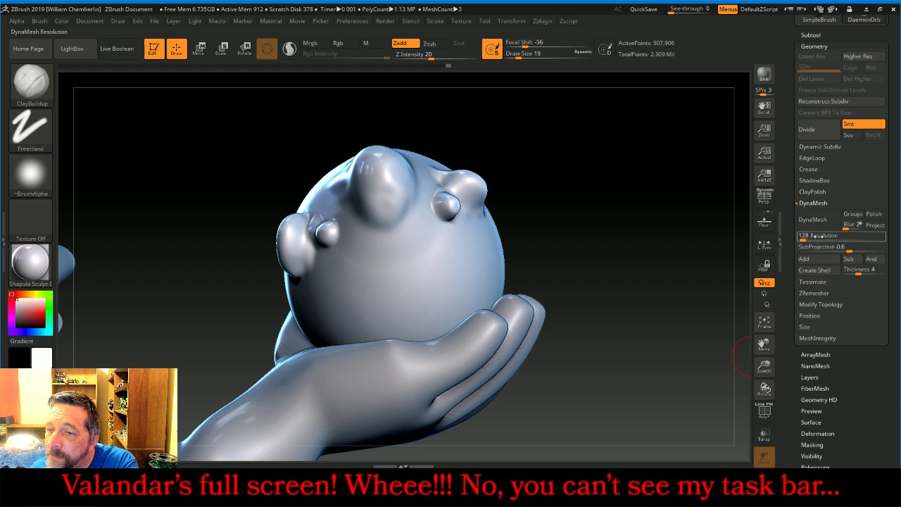
pyautogui.click(822, 236)
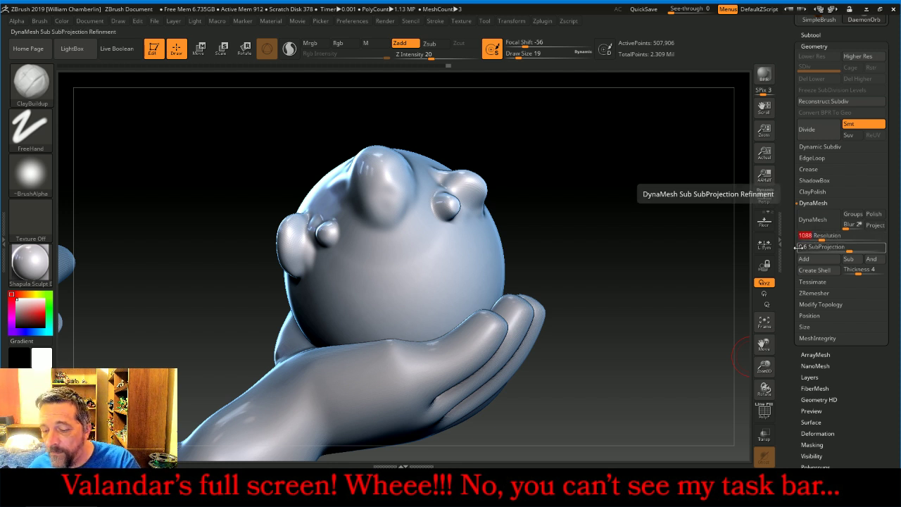
pyautogui.write('768')
pyautogui.press('Return')
pyautogui.click(813, 220)
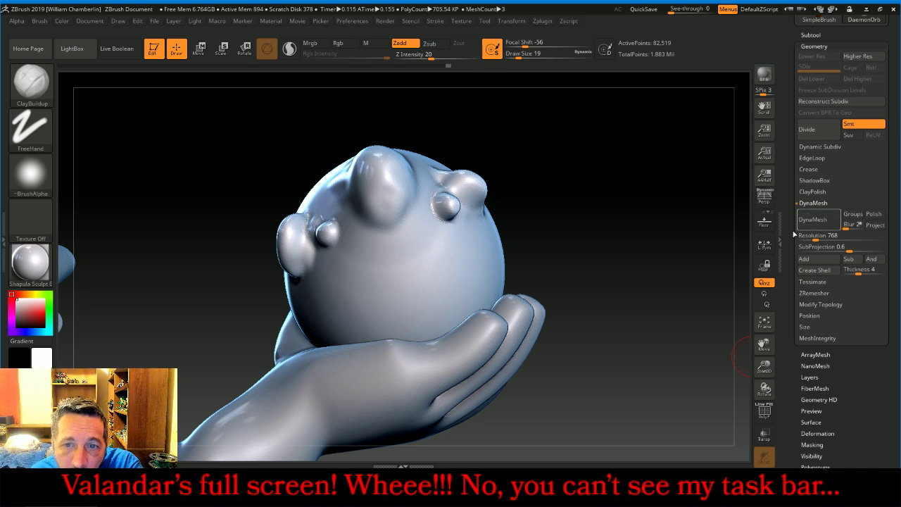
pyautogui.moveTo(644, 177); pyautogui.dragTo(663, 176)
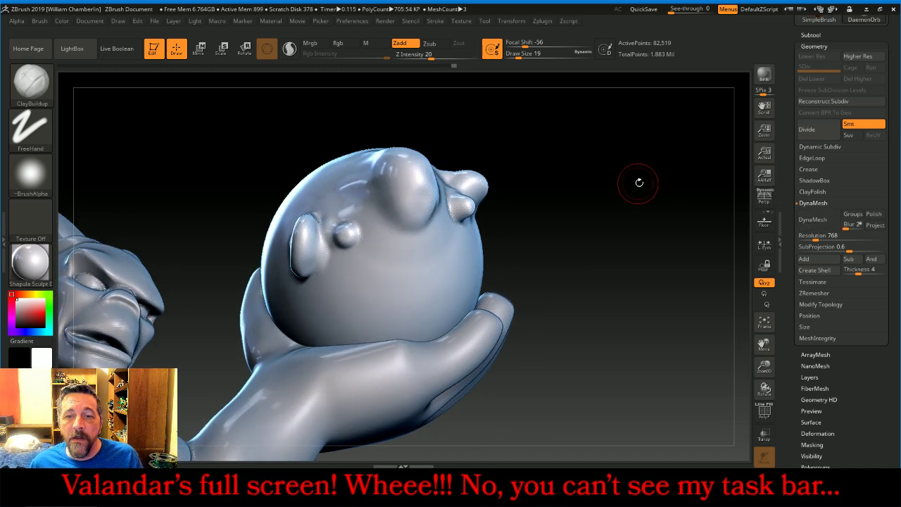
# Subdivide the orb's mesh twice and delete its lower subdivision levels.
pyautogui.click(810, 130)
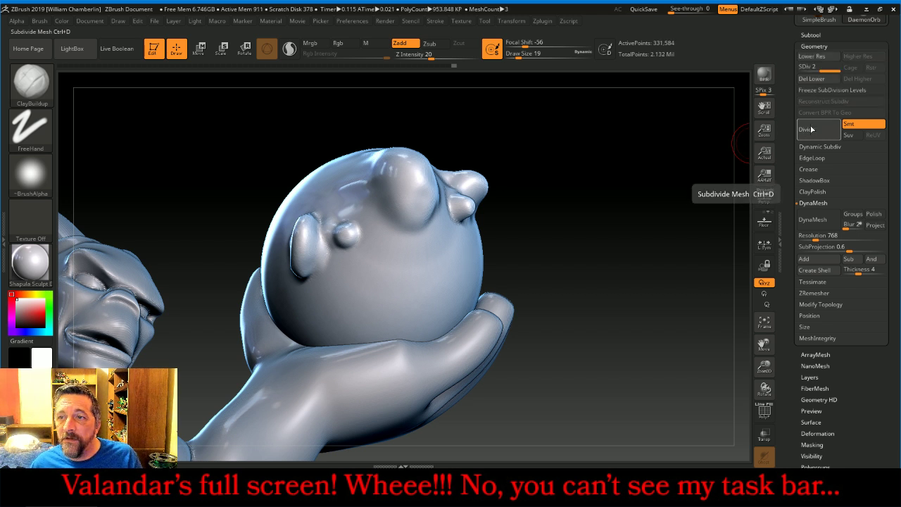
pyautogui.click(812, 130)
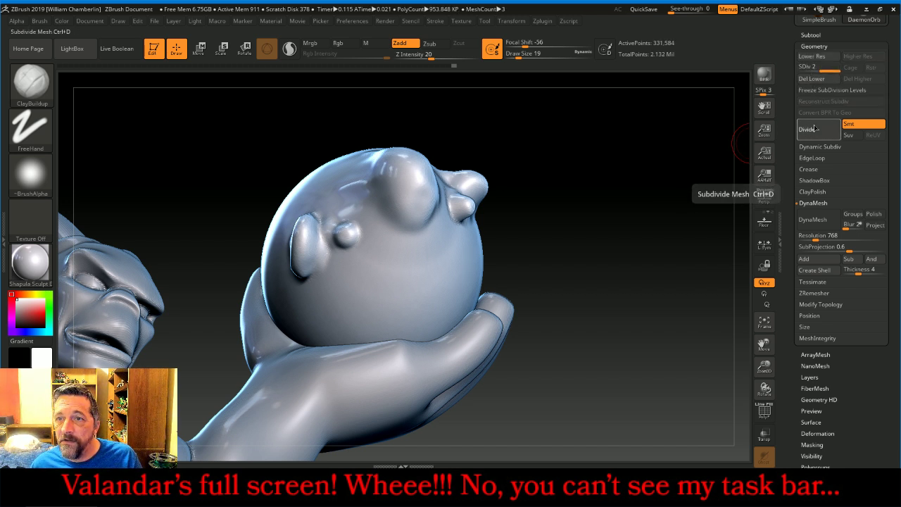
pyautogui.click(814, 80)
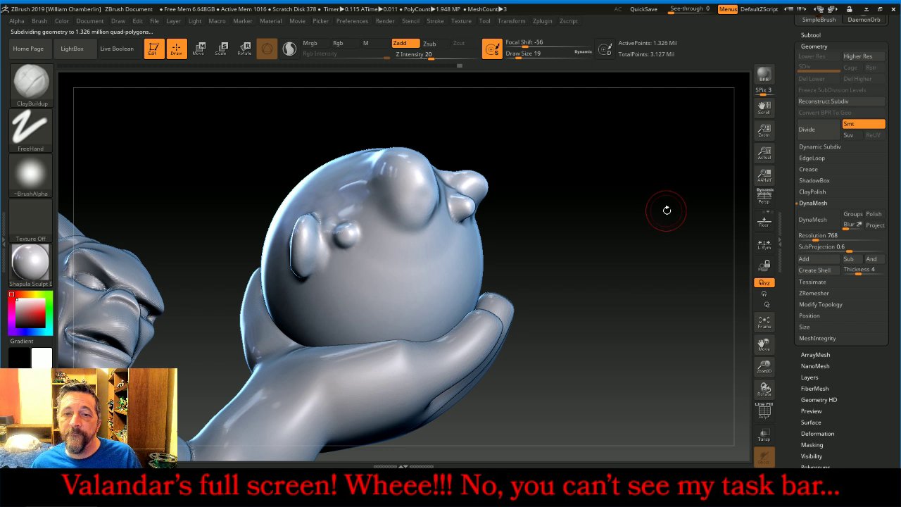
# With the Inflat brush set to Zsub, Z Intensity 6 and Draw Size 7, carve an eye socket and a frowning mouth into the orb's large bump.
pyautogui.moveTo(668, 205); pyautogui.dragTo(669, 222)
pyautogui.moveTo(761, 344); pyautogui.dragTo(762, 397)
pyautogui.moveTo(671, 309); pyautogui.dragTo(705, 321)
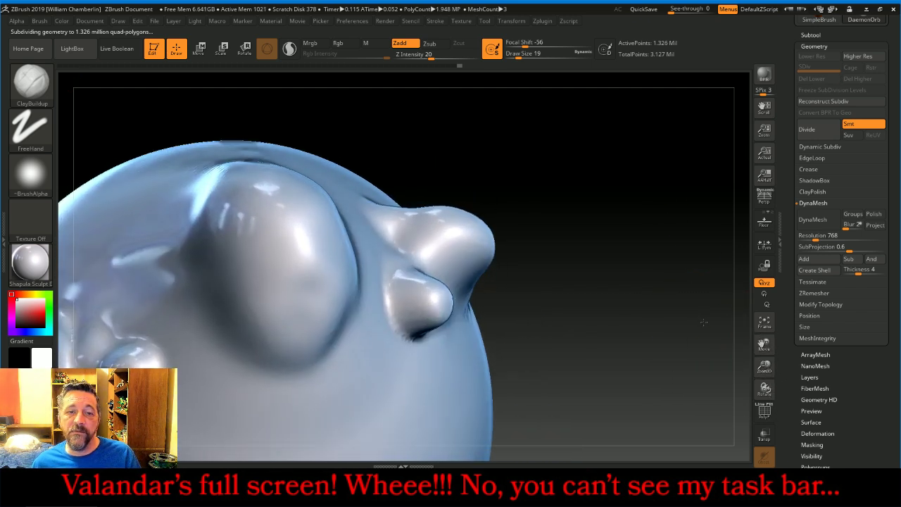
pyautogui.click(31, 86)
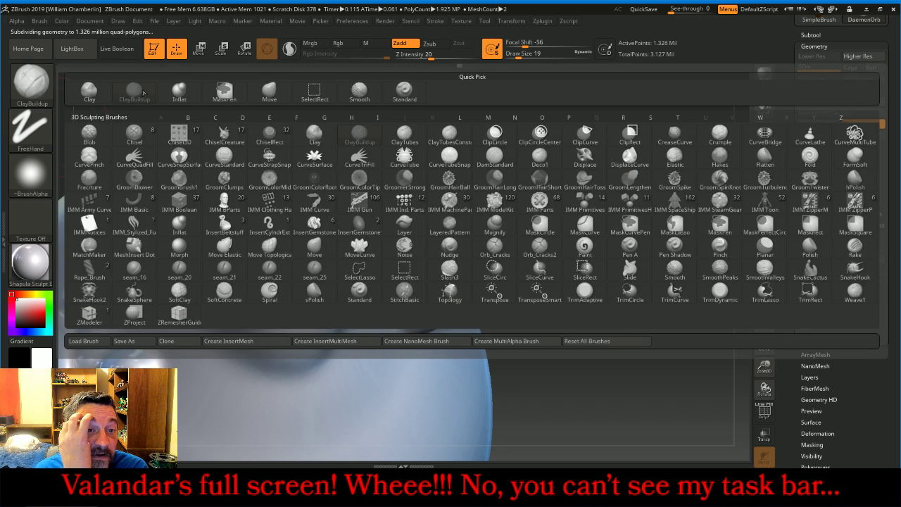
pyautogui.click(177, 92)
pyautogui.click(428, 44)
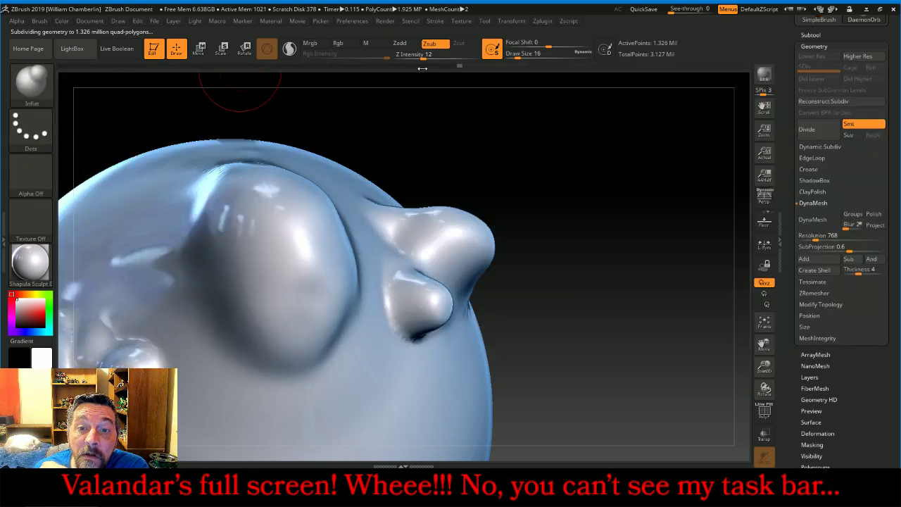
pyautogui.moveTo(423, 57); pyautogui.dragTo(414, 57)
pyautogui.moveTo(509, 54); pyautogui.dragTo(504, 53)
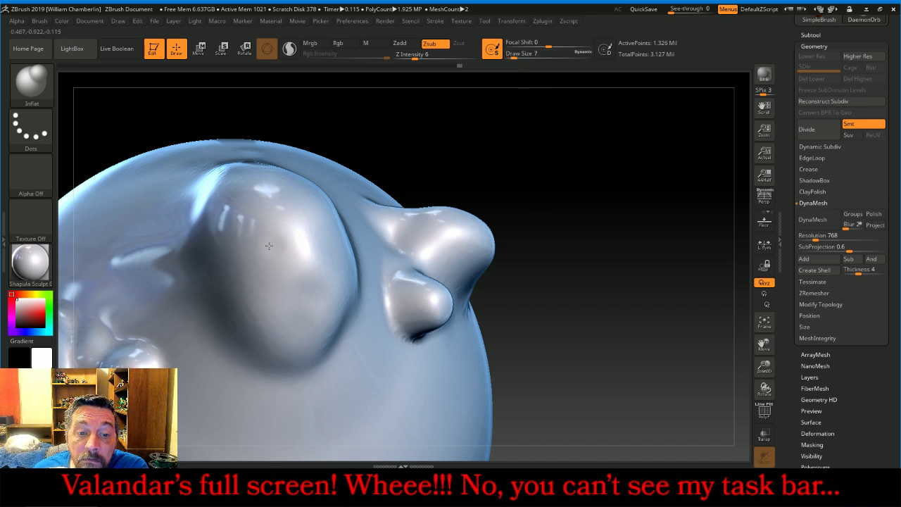
pyautogui.moveTo(250, 247)
pyautogui.mouseDown()
pyautogui.moveTo(277, 238)
pyautogui.moveTo(278, 261)
pyautogui.mouseUp()
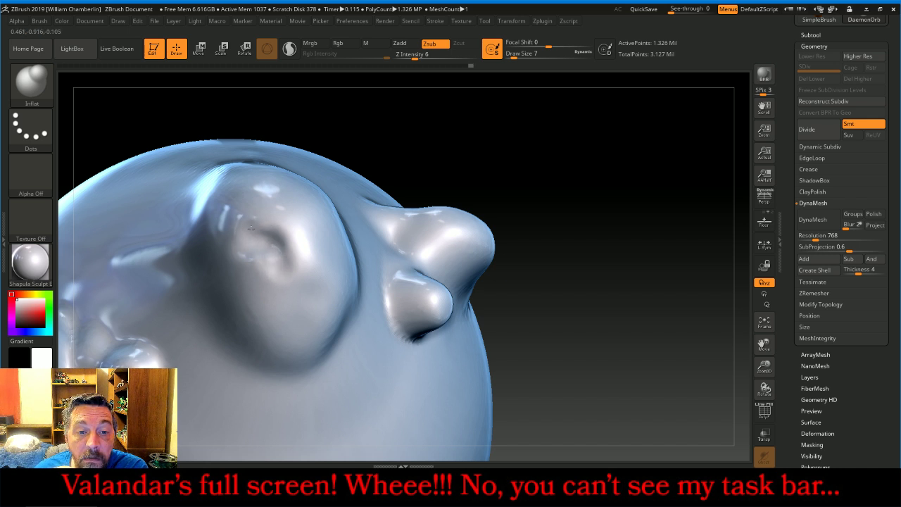
pyautogui.moveTo(270, 235); pyautogui.dragTo(236, 246)
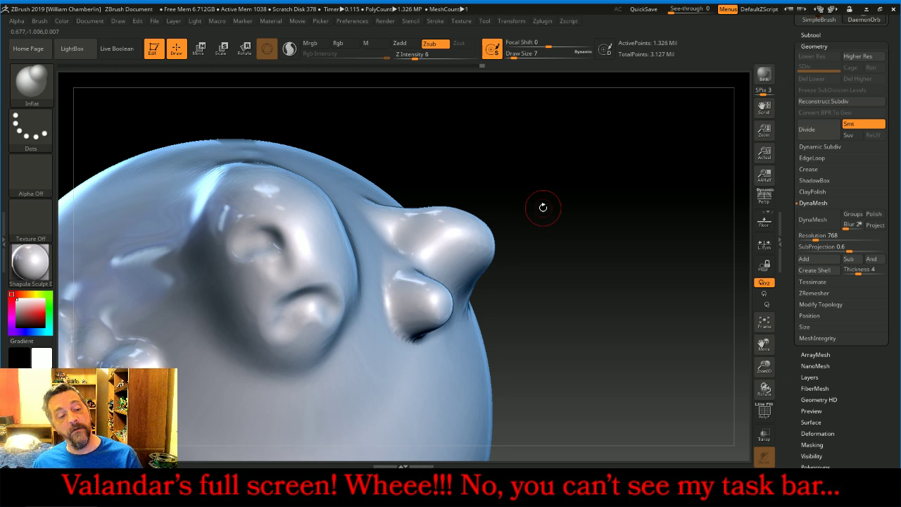
# Carve the second eye socket into the face on the orb, then refine and smooth the area around both eyes.
pyautogui.moveTo(547, 181)
pyautogui.mouseDown()
pyautogui.moveTo(581, 162)
pyautogui.moveTo(559, 171)
pyautogui.mouseUp()
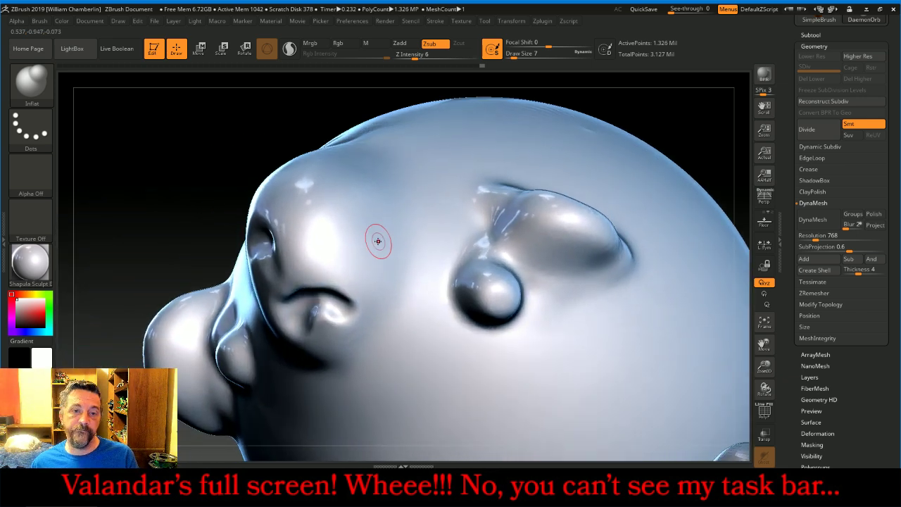
pyautogui.click(333, 228)
pyautogui.moveTo(312, 235); pyautogui.dragTo(333, 230)
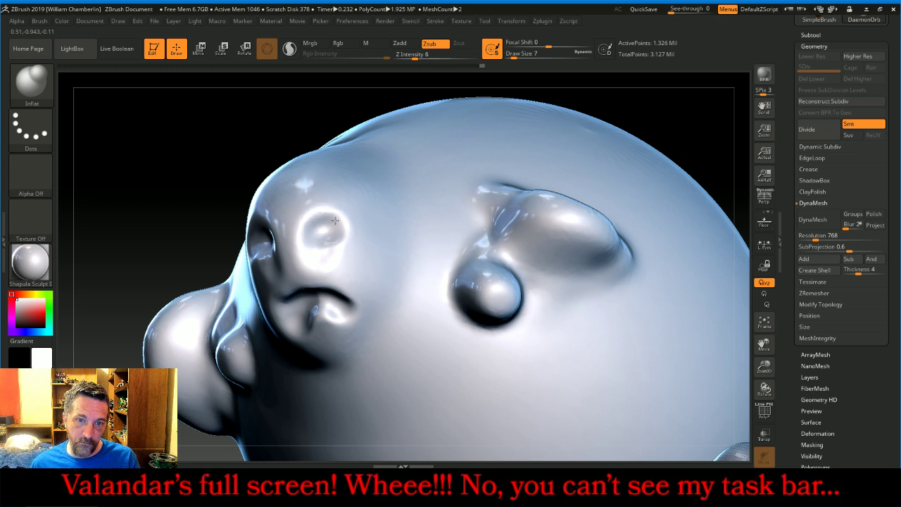
pyautogui.moveTo(157, 197)
pyautogui.mouseDown()
pyautogui.moveTo(183, 151)
pyautogui.moveTo(376, 146)
pyautogui.mouseUp()
pyautogui.moveTo(483, 151)
pyautogui.mouseDown()
pyautogui.moveTo(489, 160)
pyautogui.moveTo(465, 205)
pyautogui.mouseUp()
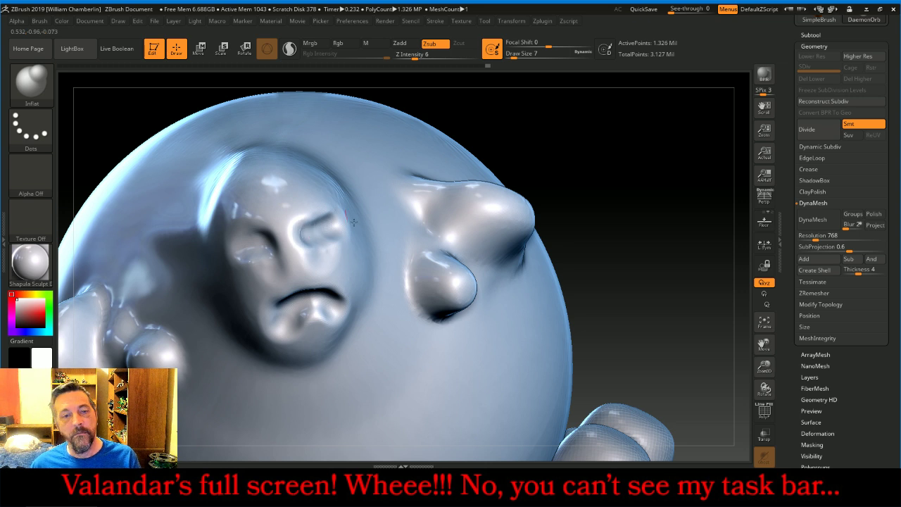
pyautogui.moveTo(487, 147); pyautogui.dragTo(523, 137)
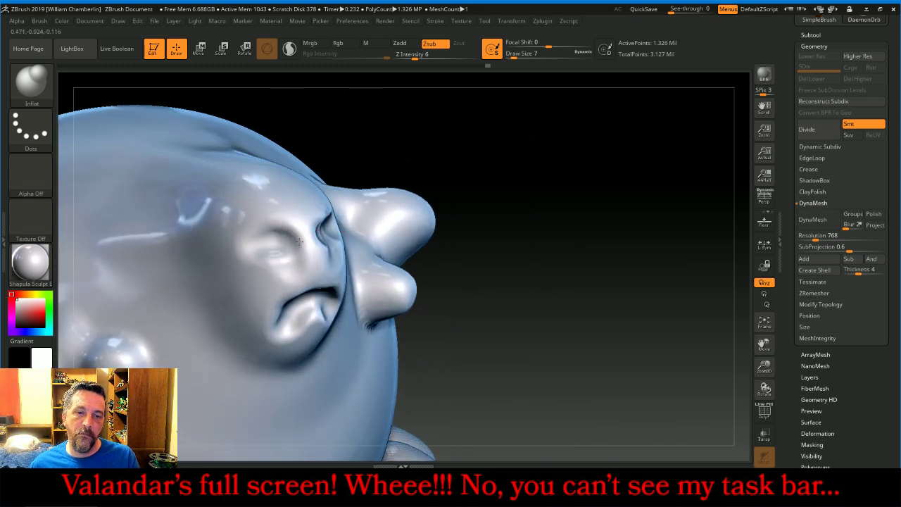
pyautogui.press('shift')
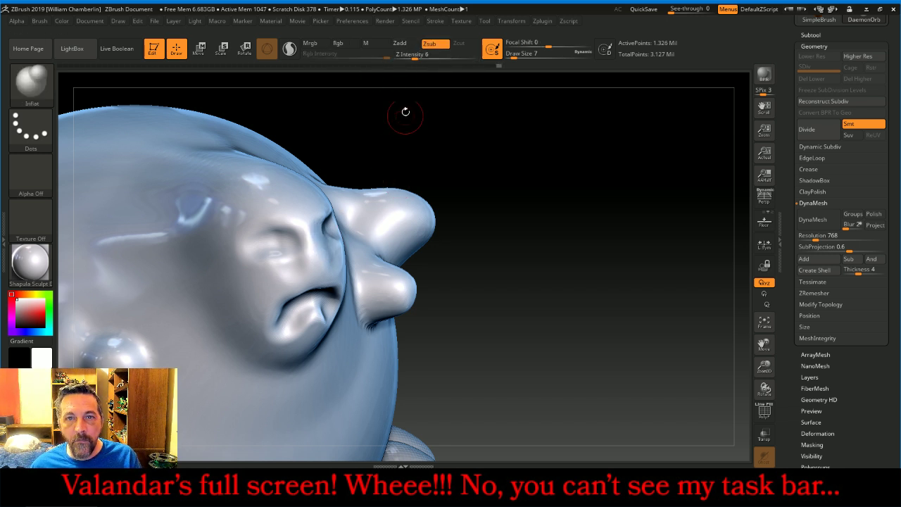
# Switch the Inflat brush to Zadd and build up a nose between the two eye sockets.
pyautogui.click(402, 45)
pyautogui.moveTo(531, 141); pyautogui.dragTo(420, 205)
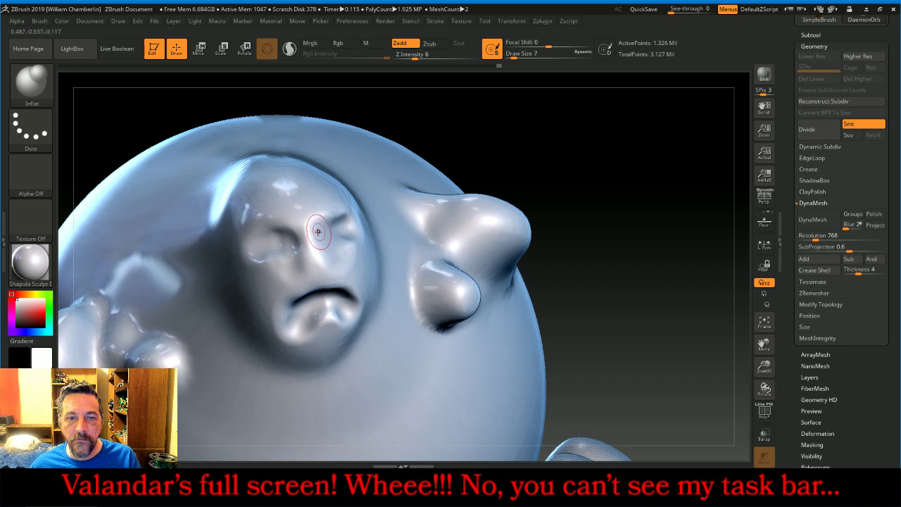
pyautogui.moveTo(310, 238); pyautogui.dragTo(318, 265)
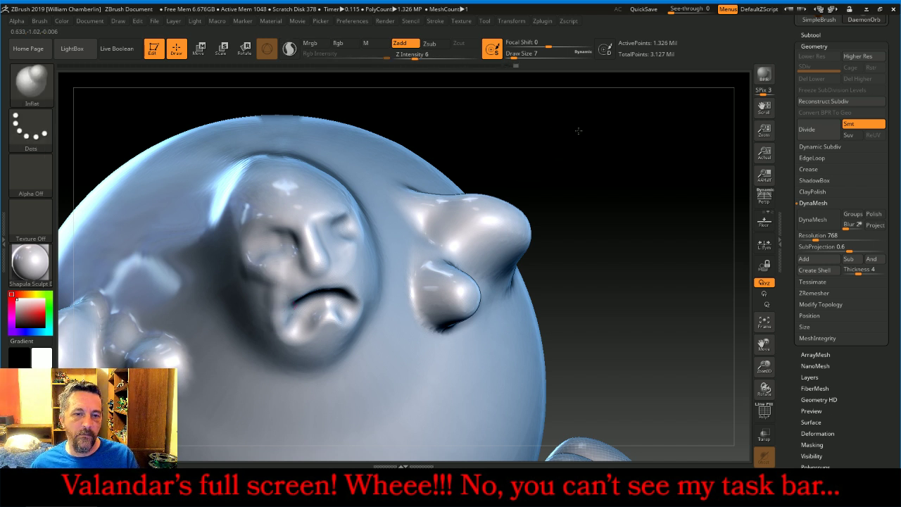
# Build up and smooth the cheeks on both sides of the face with the Inflat brush.
pyautogui.moveTo(580, 129); pyautogui.dragTo(582, 125)
pyautogui.moveTo(307, 281)
pyautogui.keyDown('shift'); pyautogui.mouseDown()
pyautogui.moveTo(255, 287)
pyautogui.moveTo(257, 276)
pyautogui.moveTo(276, 274)
pyautogui.mouseUp(); pyautogui.keyUp('shift')
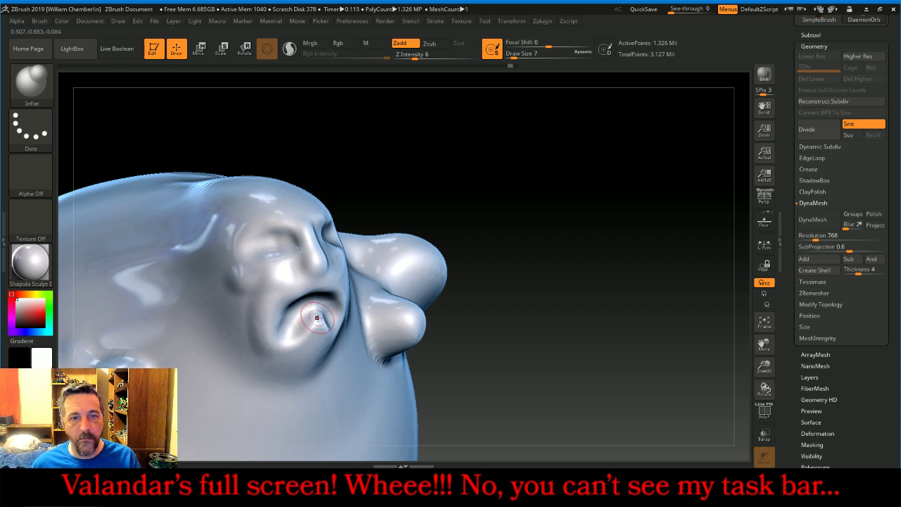
pyautogui.moveTo(447, 193)
pyautogui.mouseDown()
pyautogui.moveTo(447, 185)
pyautogui.moveTo(433, 195)
pyautogui.mouseUp()
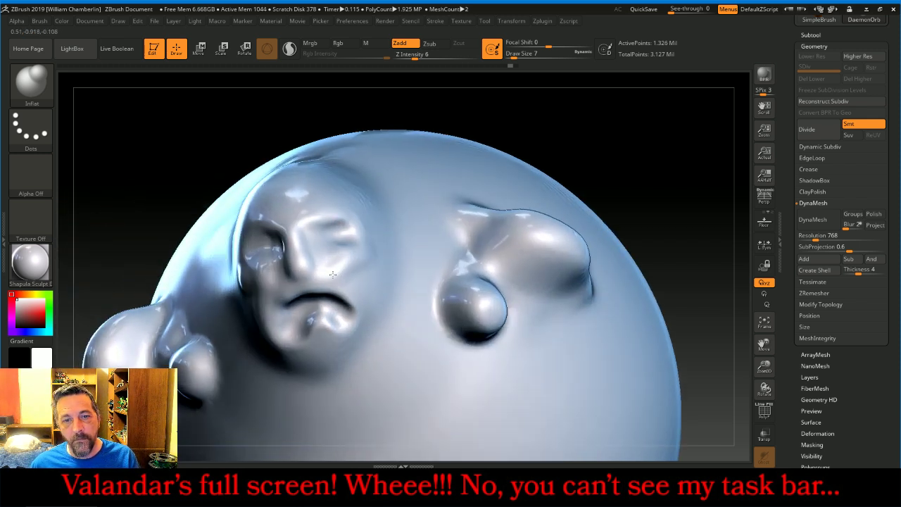
pyautogui.moveTo(368, 308)
pyautogui.mouseDown()
pyautogui.moveTo(367, 316)
pyautogui.moveTo(372, 300)
pyautogui.mouseUp()
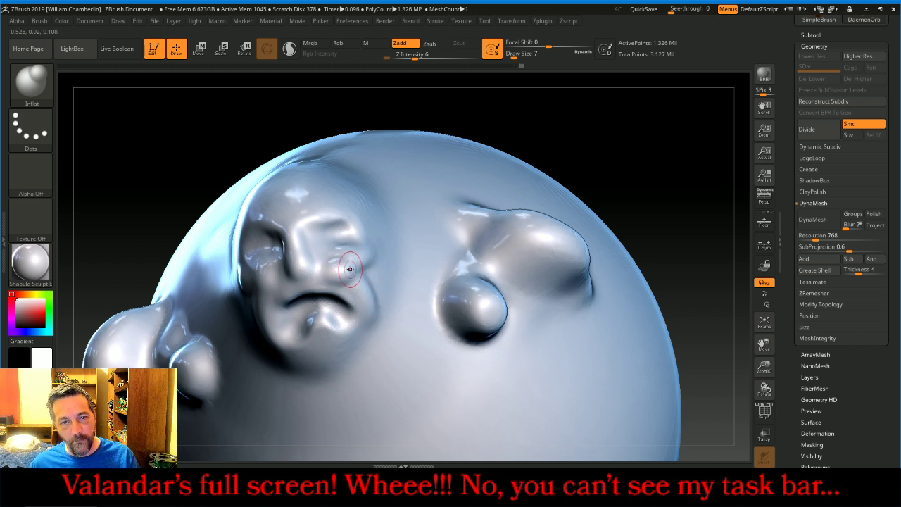
pyautogui.press('shift')
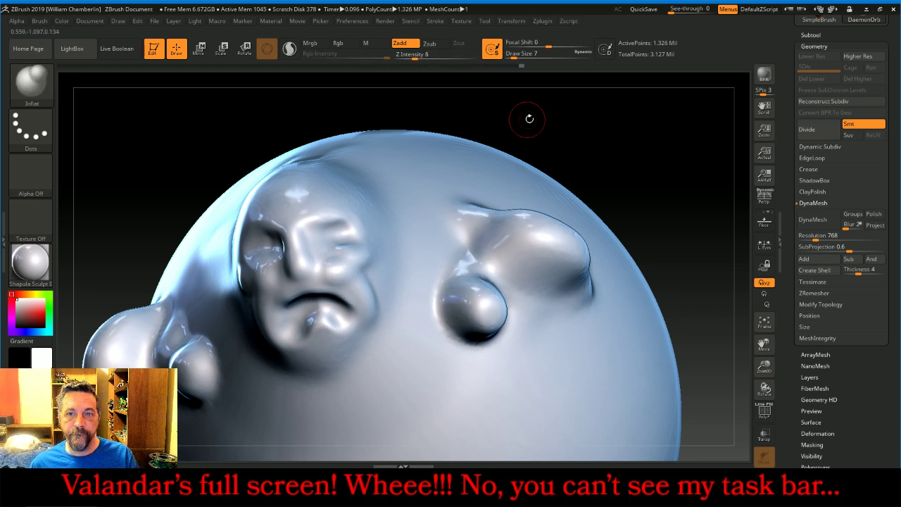
# Raise brow ridges above both eyes and add volume to the lower lip beneath the frowning mouth.
pyautogui.moveTo(529, 115)
pyautogui.mouseDown()
pyautogui.moveTo(369, 208)
pyautogui.moveTo(318, 218)
pyautogui.mouseUp()
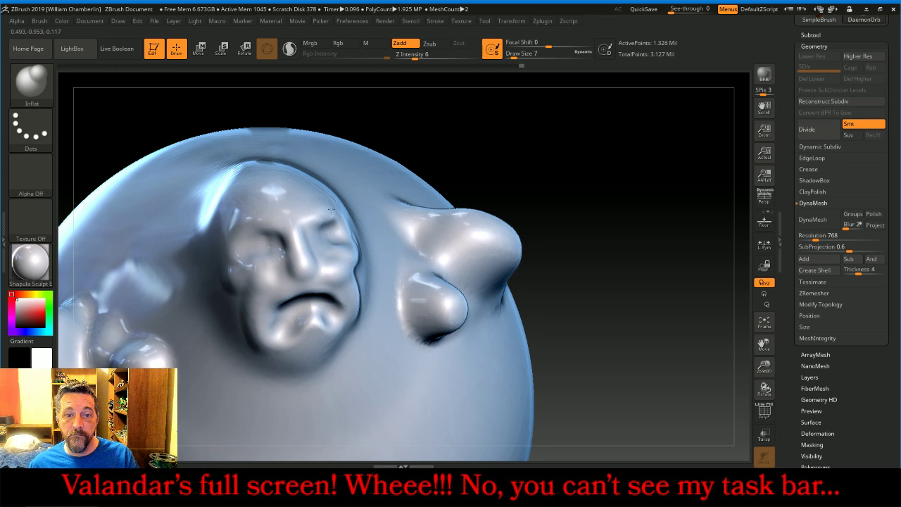
pyautogui.moveTo(543, 134); pyautogui.dragTo(454, 149)
pyautogui.moveTo(321, 213); pyautogui.dragTo(354, 219)
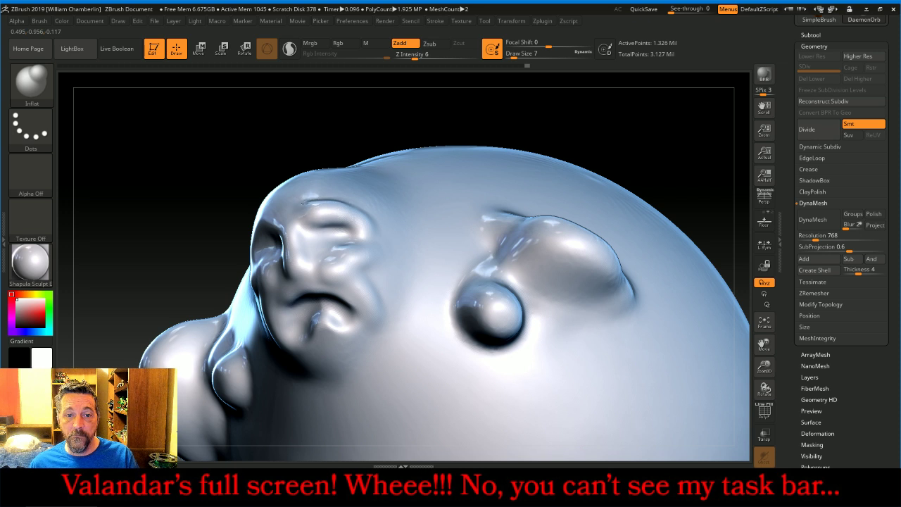
pyautogui.moveTo(257, 150); pyautogui.dragTo(272, 145)
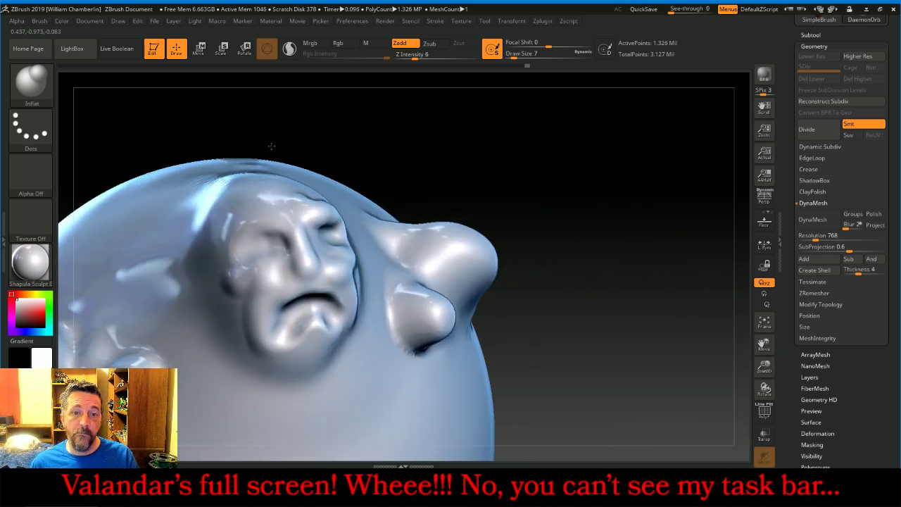
pyautogui.moveTo(279, 207); pyautogui.dragTo(242, 241)
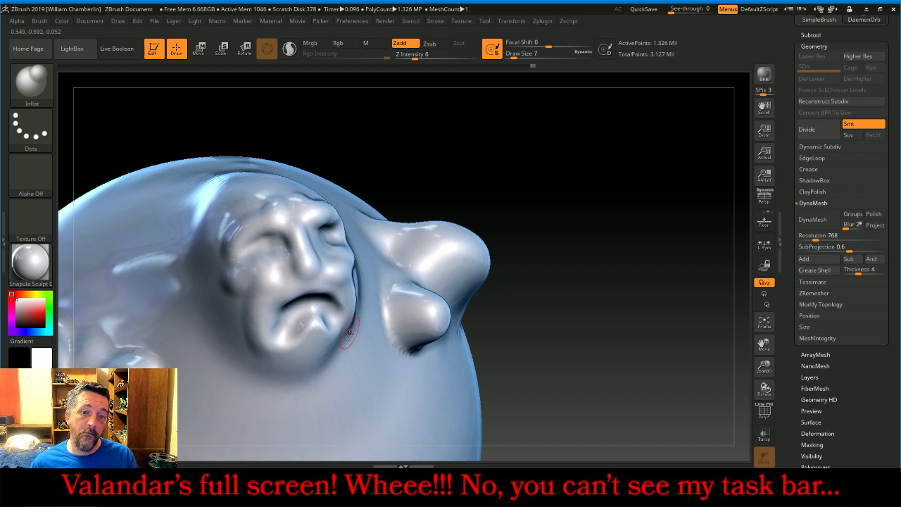
pyautogui.moveTo(289, 340)
pyautogui.mouseDown()
pyautogui.moveTo(319, 327)
pyautogui.moveTo(304, 338)
pyautogui.mouseUp()
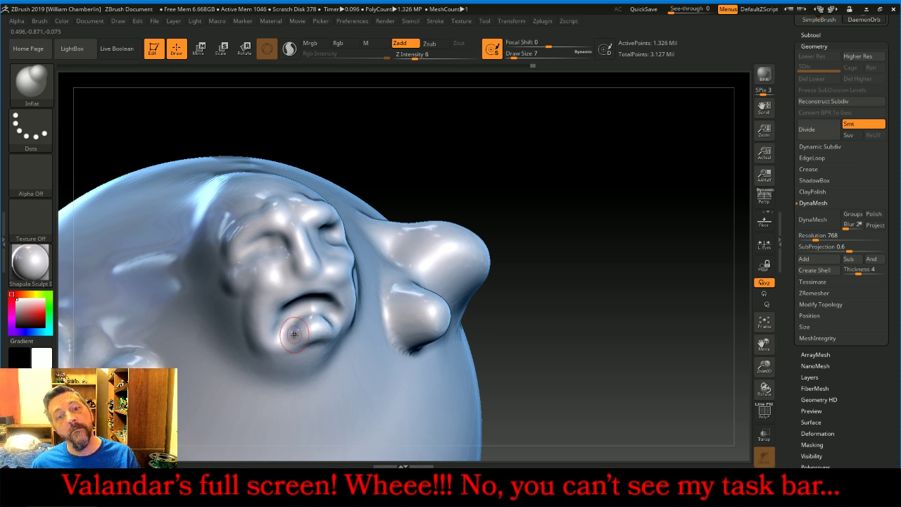
# Reshape the chin and lower lip of the face using the Move brush at Draw Size 18.
pyautogui.click(40, 87)
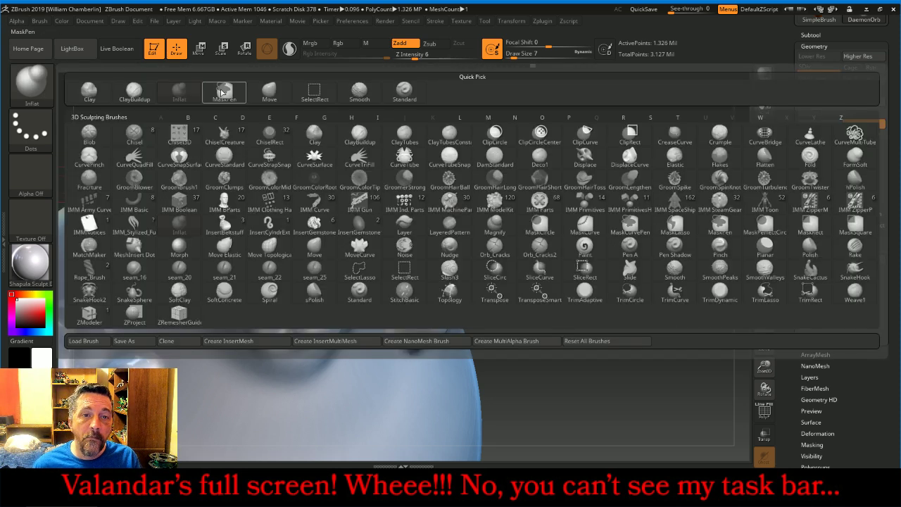
pyautogui.click(271, 91)
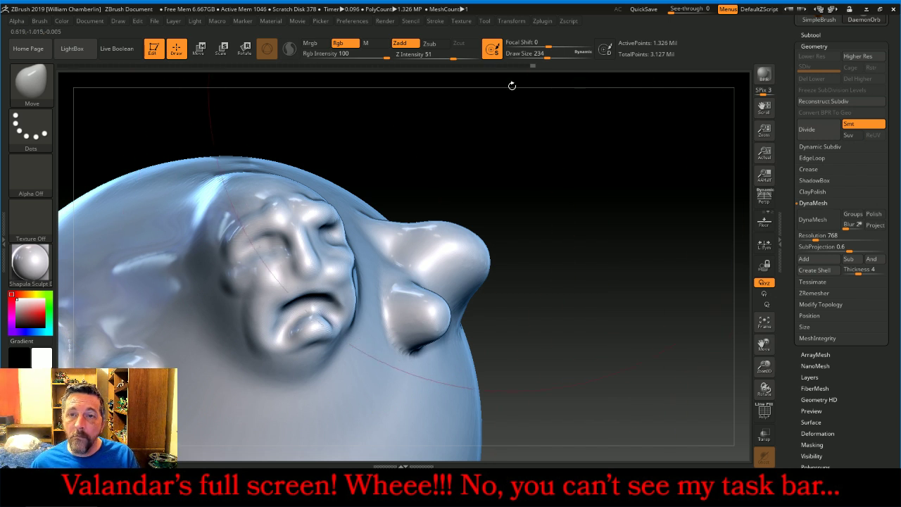
pyautogui.moveTo(547, 54); pyautogui.dragTo(519, 54)
pyautogui.moveTo(319, 333)
pyautogui.mouseDown()
pyautogui.moveTo(326, 359)
pyautogui.moveTo(301, 335)
pyautogui.mouseUp()
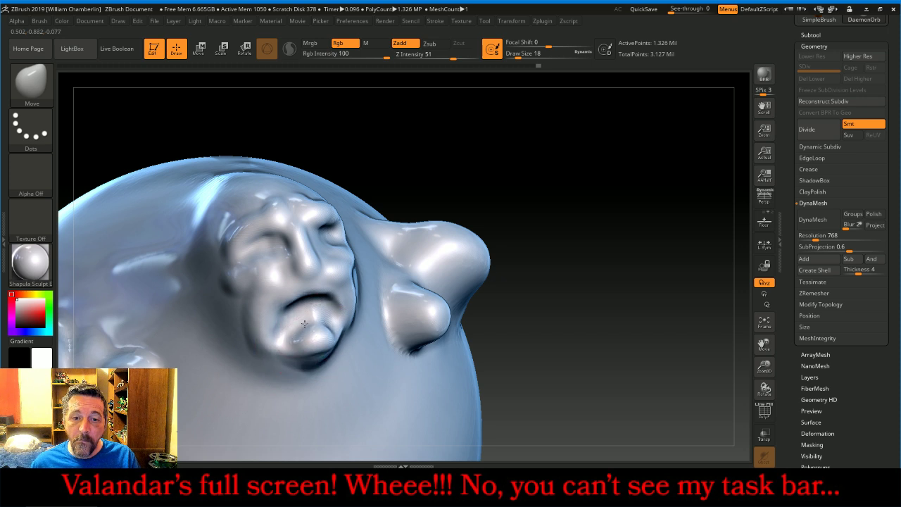
# Adjust the overall shape of the face on the orb using the Move brush at Draw Size 54.
pyautogui.moveTo(534, 152)
pyautogui.mouseDown()
pyautogui.moveTo(566, 140)
pyautogui.moveTo(534, 162)
pyautogui.moveTo(623, 201)
pyautogui.mouseUp()
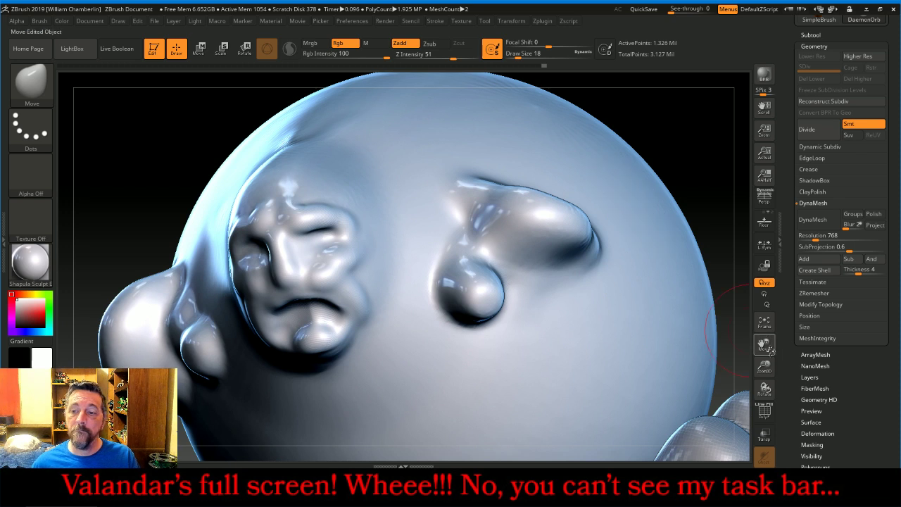
pyautogui.moveTo(766, 367); pyautogui.dragTo(759, 303)
pyautogui.moveTo(670, 264)
pyautogui.mouseDown()
pyautogui.moveTo(687, 260)
pyautogui.moveTo(681, 271)
pyautogui.mouseUp()
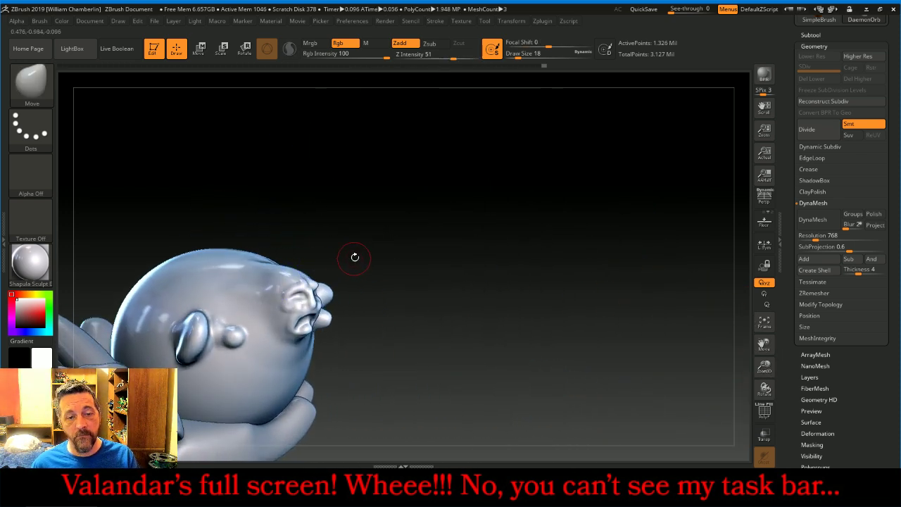
pyautogui.moveTo(521, 57); pyautogui.dragTo(527, 57)
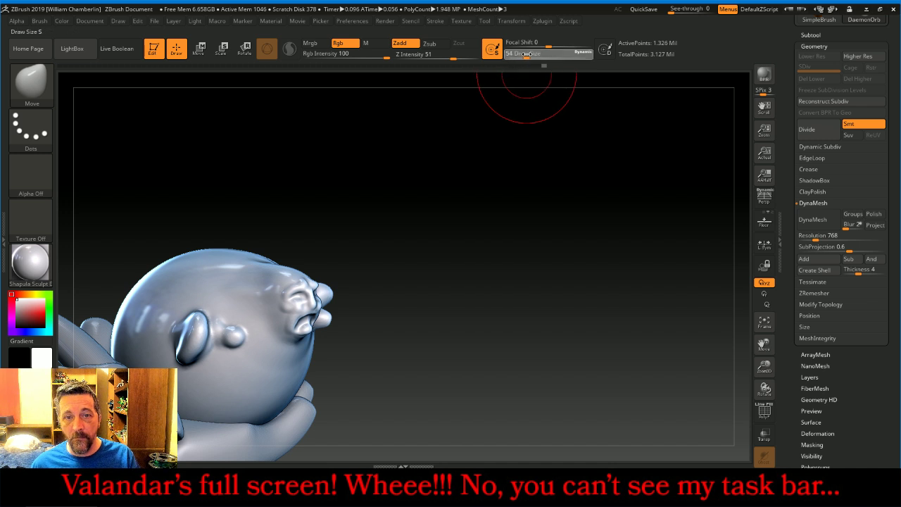
pyautogui.keyDown('shift'); pyautogui.moveTo(329, 310); pyautogui.dragTo(303, 305); pyautogui.keyUp('shift')
pyautogui.moveTo(477, 211); pyautogui.dragTo(422, 237)
pyautogui.keyDown('shift'); pyautogui.moveTo(324, 283); pyautogui.dragTo(320, 285); pyautogui.keyUp('shift')
pyautogui.moveTo(465, 226)
pyautogui.mouseDown()
pyautogui.moveTo(551, 186)
pyautogui.moveTo(370, 177)
pyautogui.mouseUp()
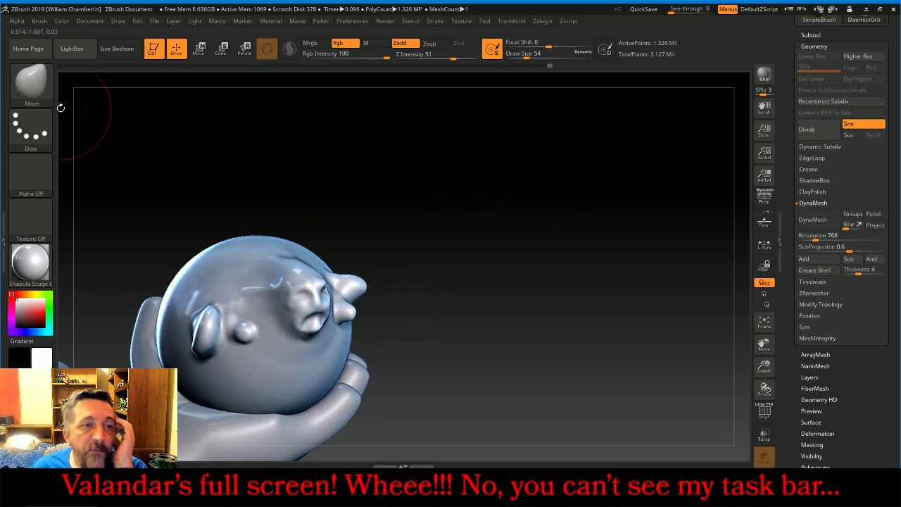
# Switch to the Slash3 brush and set its Draw Size to 11.
pyautogui.click(35, 86)
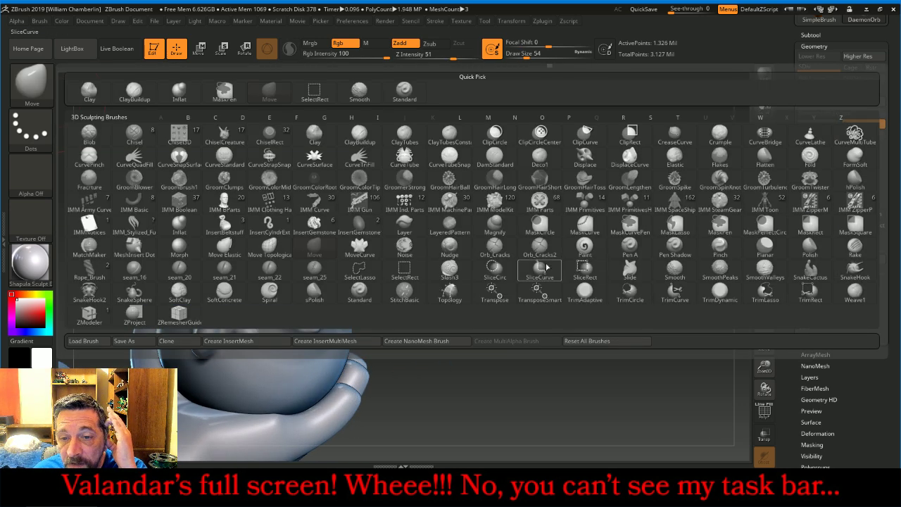
pyautogui.click(450, 268)
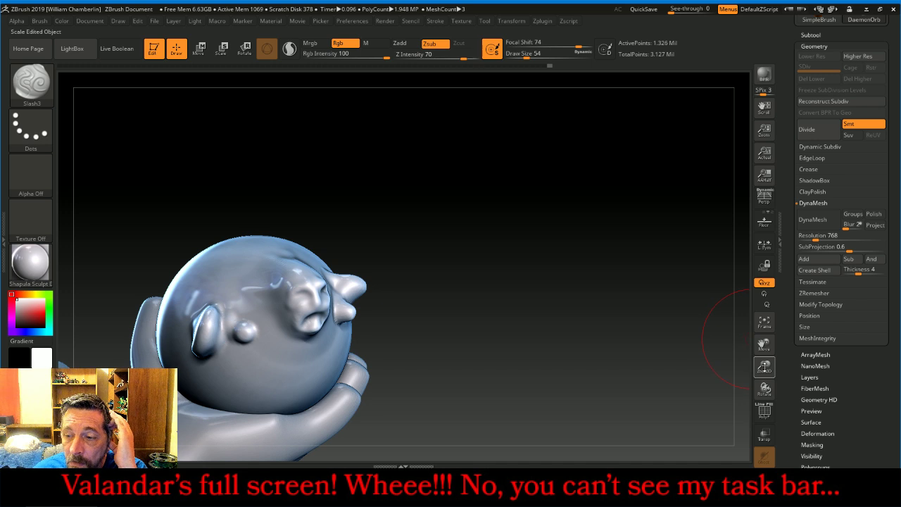
pyautogui.moveTo(764, 367); pyautogui.dragTo(760, 394)
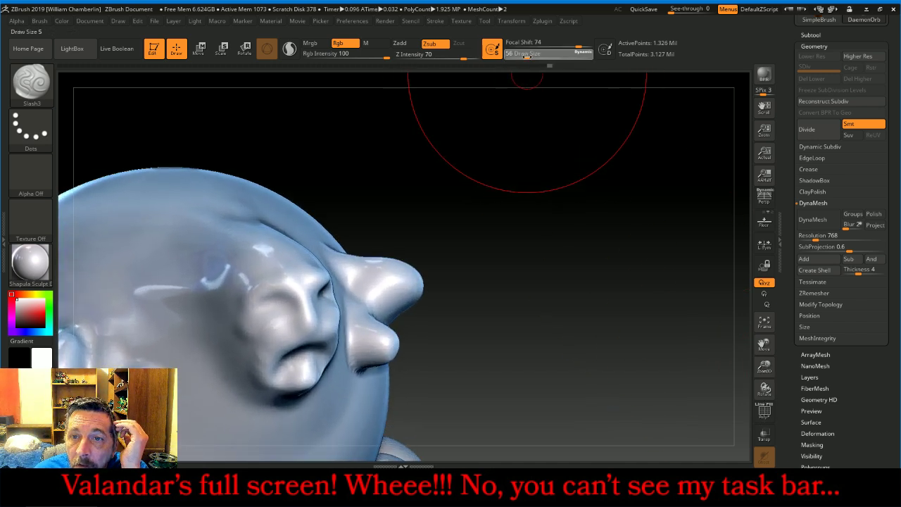
pyautogui.moveTo(527, 56); pyautogui.dragTo(515, 57)
# Try cutting a slit into the elongated bump beside the face with the Slash3 brush, then undo the cut.
pyautogui.moveTo(562, 168)
pyautogui.mouseDown()
pyautogui.moveTo(587, 231)
pyautogui.moveTo(549, 183)
pyautogui.moveTo(466, 124)
pyautogui.moveTo(496, 178)
pyautogui.mouseUp()
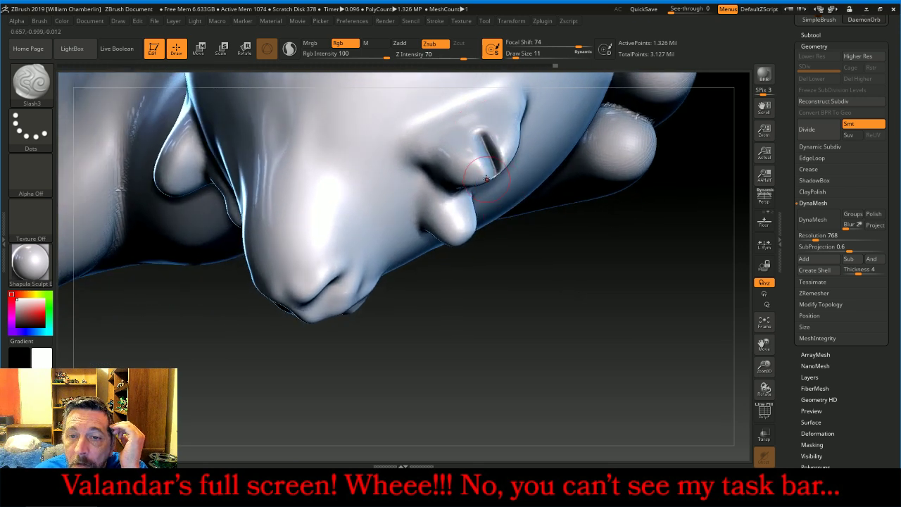
pyautogui.moveTo(567, 351); pyautogui.dragTo(547, 301)
pyautogui.press('ctrl')
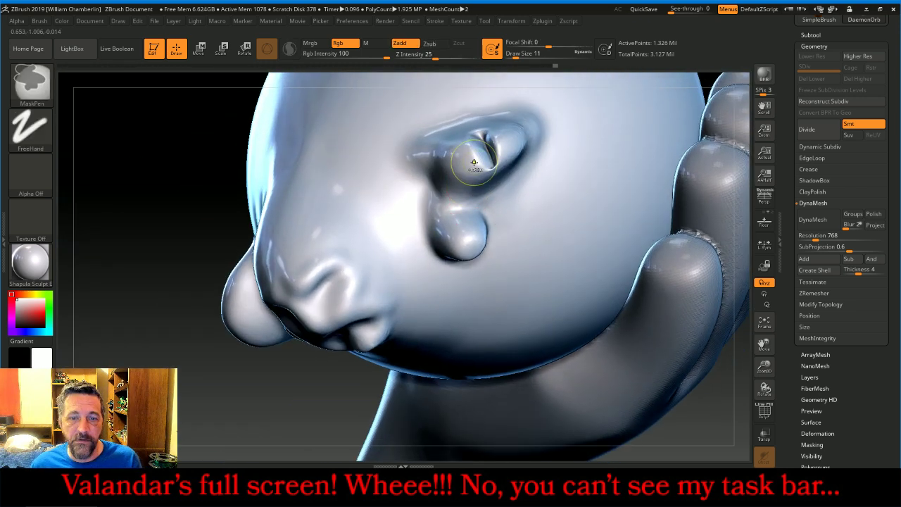
pyautogui.hotkey('ctrl', 'z')
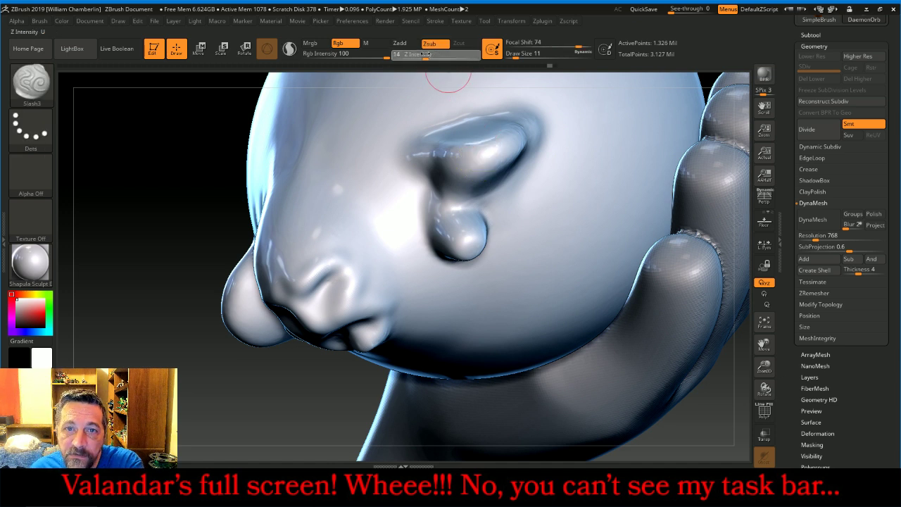
# Turn off LazyMouse for the Slash3 brush.
pyautogui.click(435, 24)
pyautogui.click(432, 32)
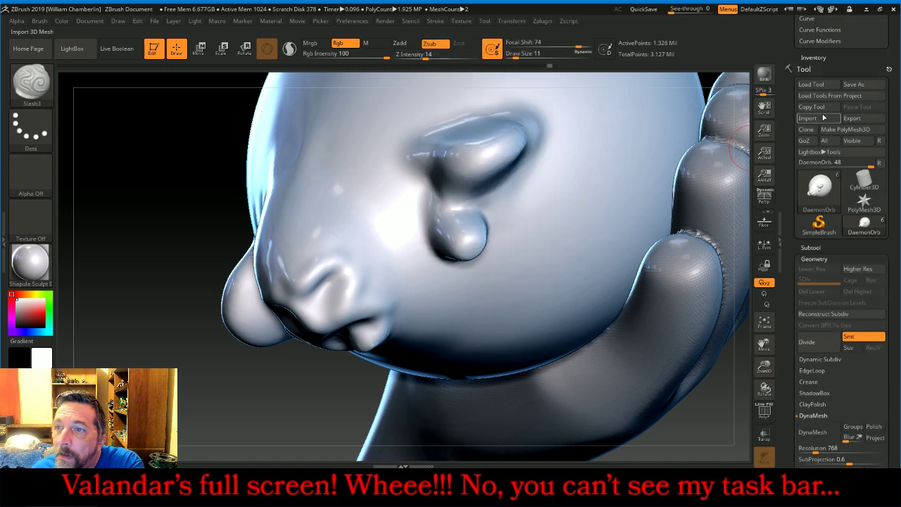
pyautogui.moveTo(841, 69); pyautogui.dragTo(842, 130)
pyautogui.click(838, 132)
pyautogui.click(810, 146)
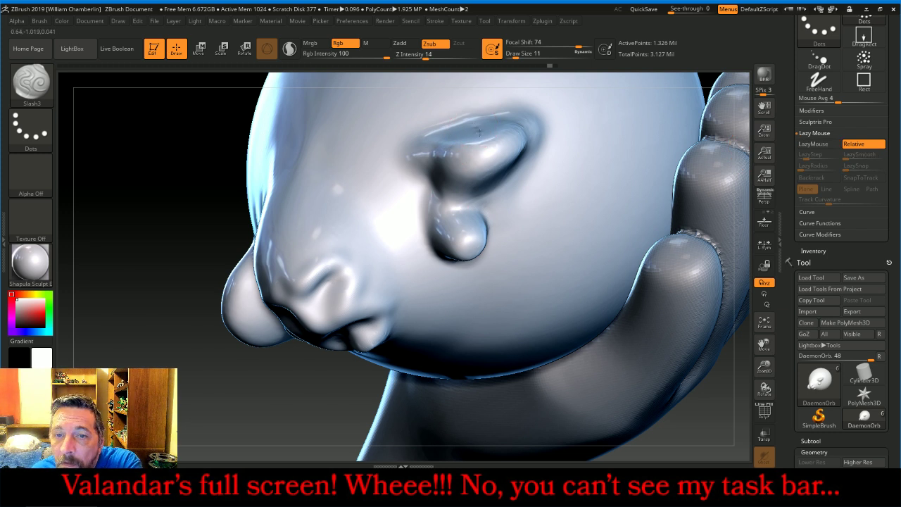
# Cut three grooves across each elongated bump on both sides of the face to form fingers using the Slash3 brush.
pyautogui.moveTo(478, 131)
pyautogui.mouseDown()
pyautogui.moveTo(495, 168)
pyautogui.moveTo(477, 167)
pyautogui.moveTo(483, 188)
pyautogui.mouseUp()
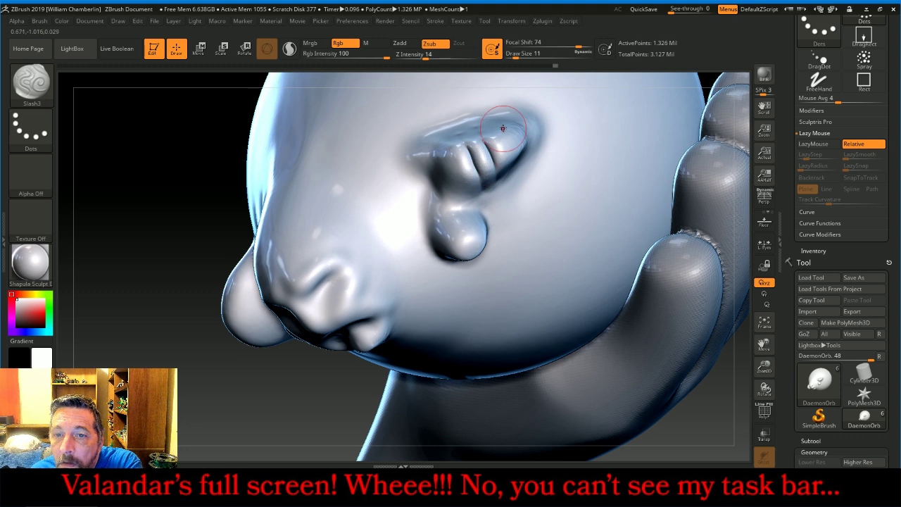
pyautogui.moveTo(502, 128); pyautogui.dragTo(514, 153)
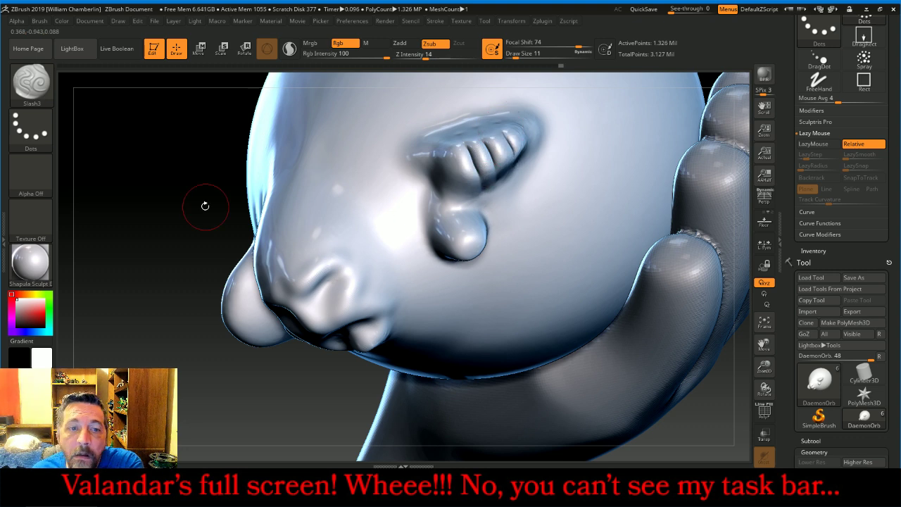
pyautogui.moveTo(203, 206)
pyautogui.mouseDown()
pyautogui.moveTo(156, 161)
pyautogui.moveTo(230, 166)
pyautogui.mouseUp()
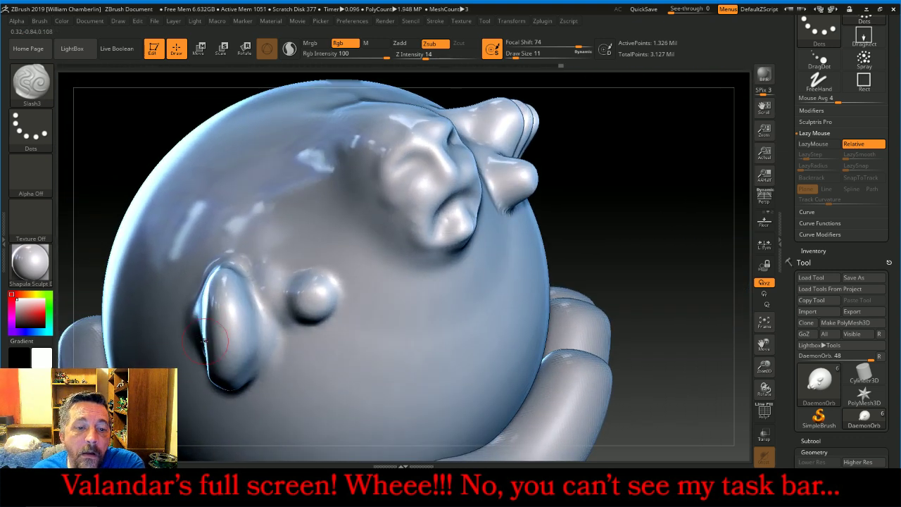
pyautogui.moveTo(617, 211); pyautogui.dragTo(445, 285)
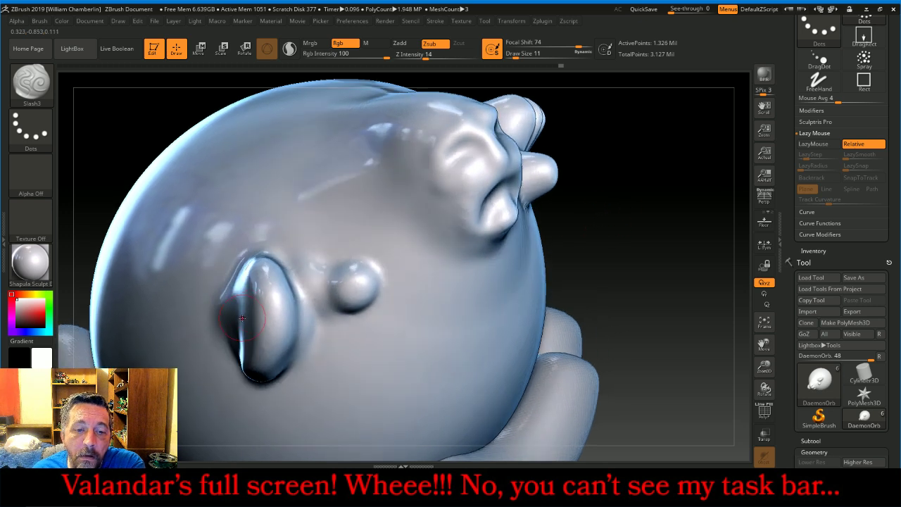
pyautogui.moveTo(250, 318); pyautogui.dragTo(281, 320)
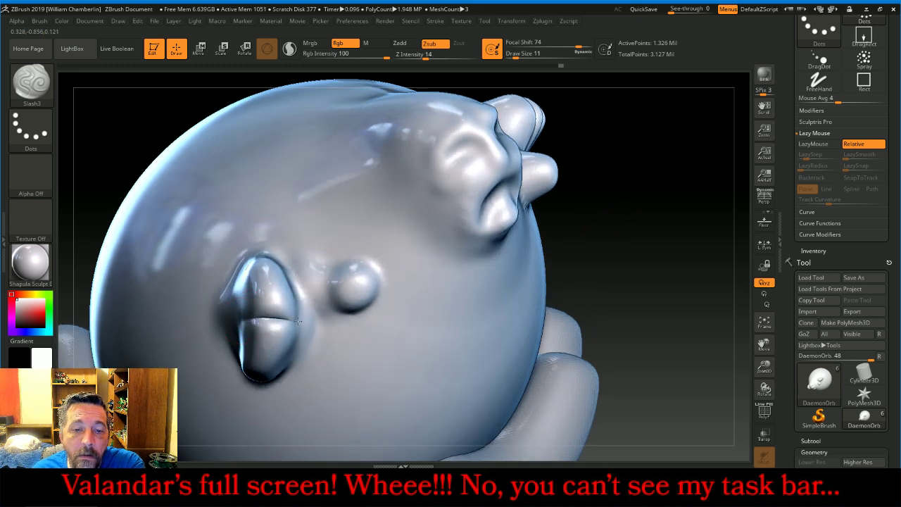
pyautogui.moveTo(238, 291); pyautogui.dragTo(290, 286)
pyautogui.moveTo(253, 349); pyautogui.dragTo(281, 351)
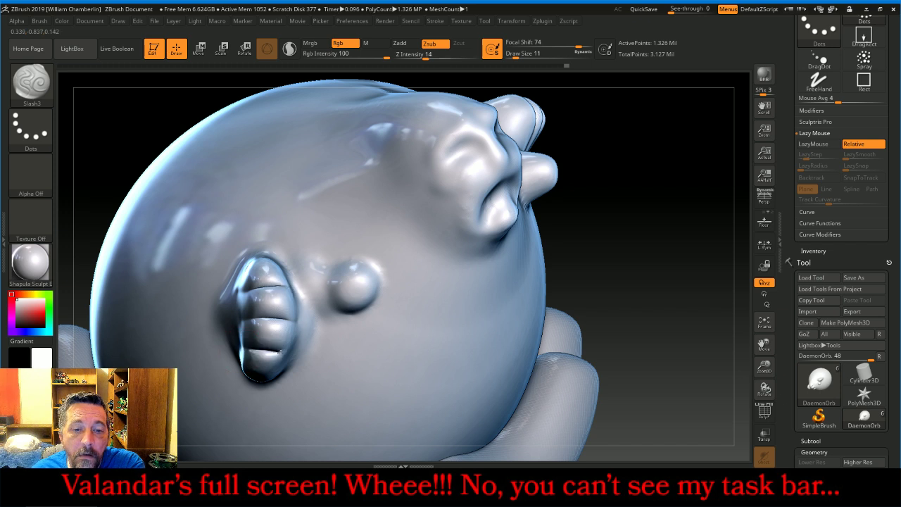
# Reshape the fingers and thumb of the first small hand beside the face using the Move brush at Draw Size 35.
pyautogui.moveTo(657, 225); pyautogui.dragTo(634, 234)
pyautogui.click(31, 83)
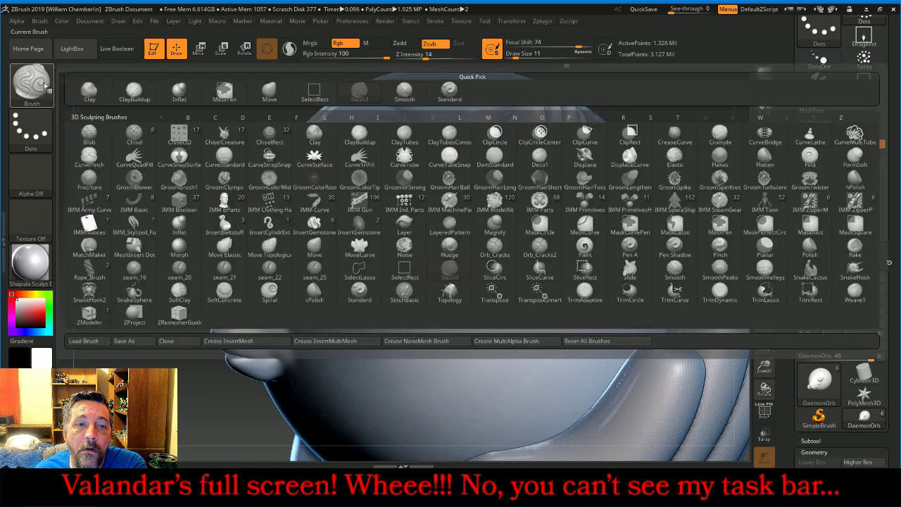
pyautogui.click(269, 90)
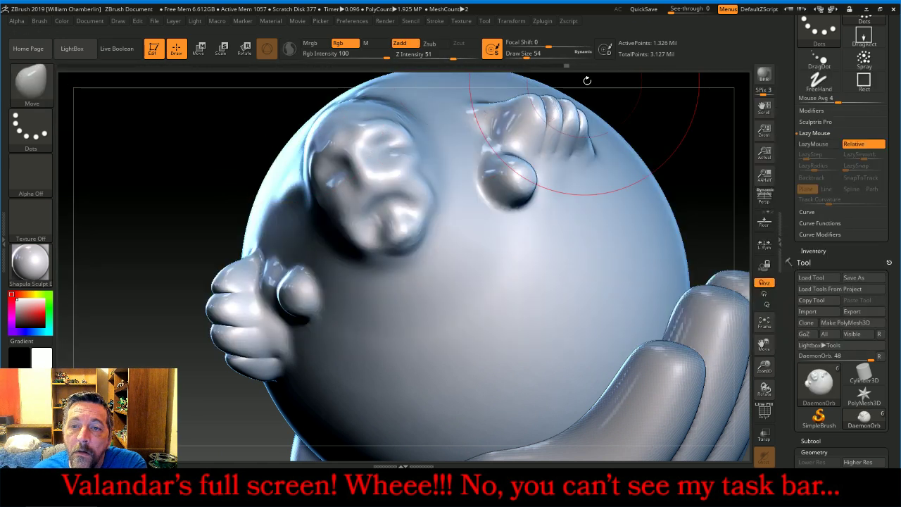
pyautogui.moveTo(680, 131); pyautogui.dragTo(629, 116)
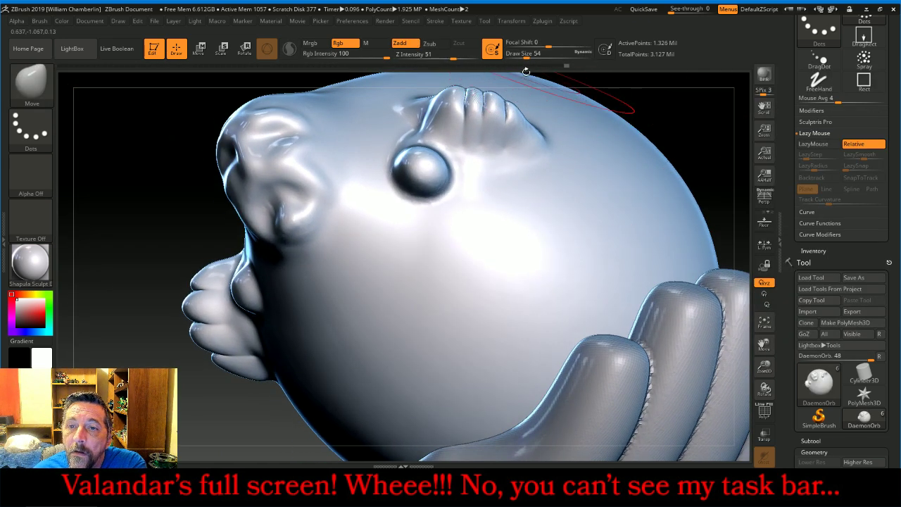
pyautogui.moveTo(525, 56); pyautogui.dragTo(522, 57)
pyautogui.moveTo(524, 116); pyautogui.dragTo(552, 125)
pyautogui.moveTo(483, 104); pyautogui.dragTo(519, 107)
pyautogui.moveTo(688, 118); pyautogui.dragTo(683, 188)
pyautogui.moveTo(492, 111)
pyautogui.mouseDown()
pyautogui.moveTo(498, 135)
pyautogui.moveTo(477, 144)
pyautogui.mouseUp()
pyautogui.moveTo(470, 132); pyautogui.dragTo(476, 143)
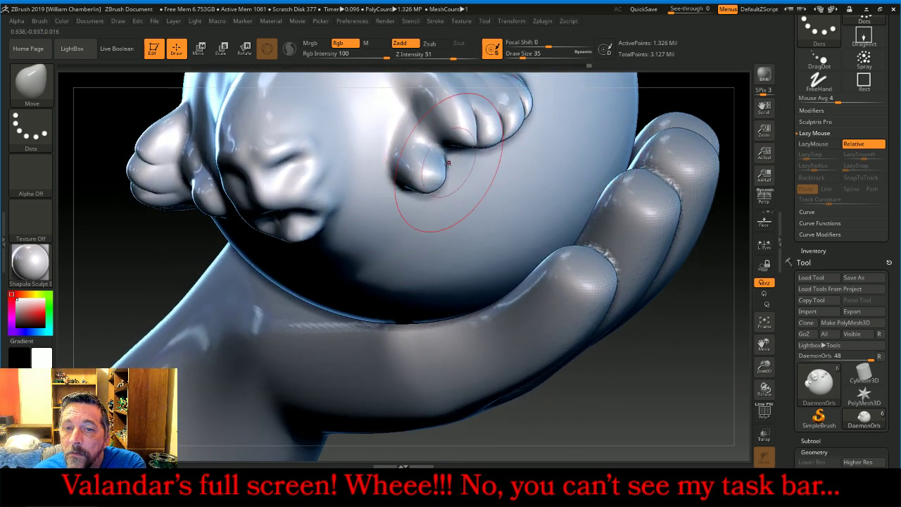
# Reshape the fingers of the small hand on the opposite side of the face with the Move brush.
pyautogui.moveTo(130, 256); pyautogui.dragTo(173, 266)
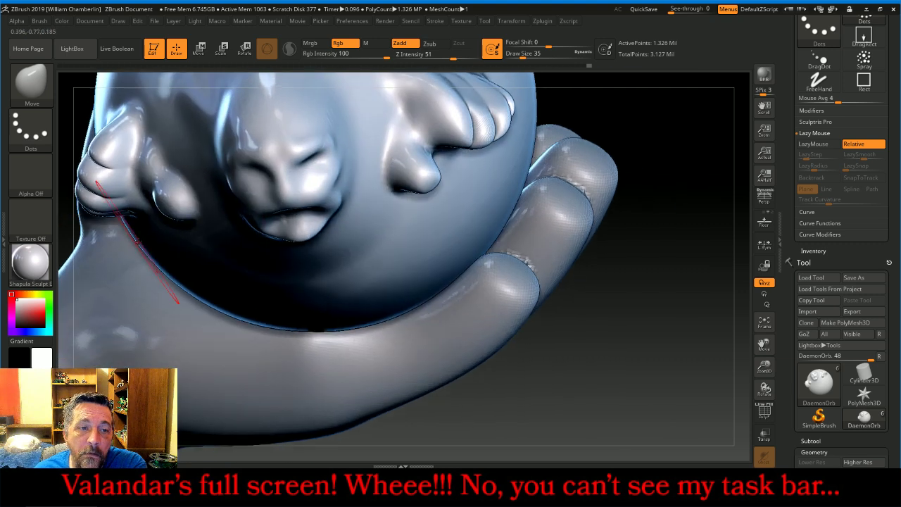
pyautogui.moveTo(765, 344); pyautogui.dragTo(781, 340)
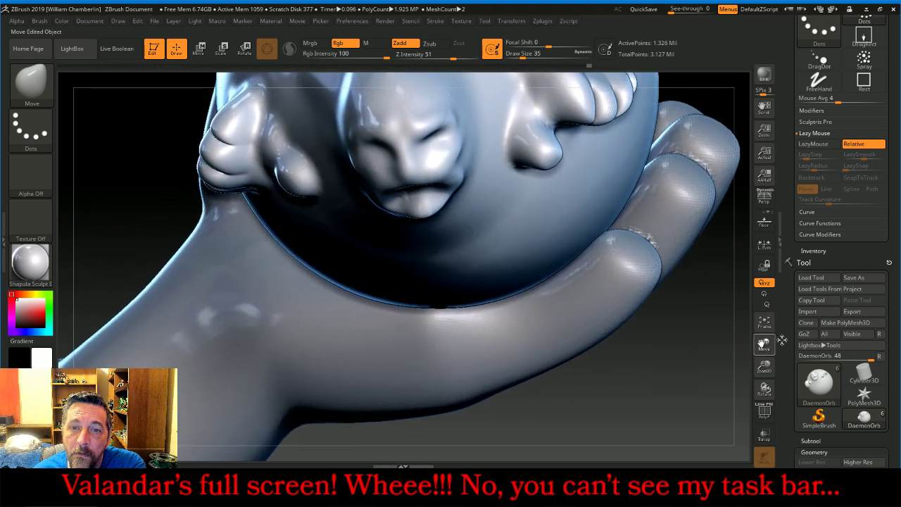
pyautogui.moveTo(656, 374); pyautogui.dragTo(540, 336)
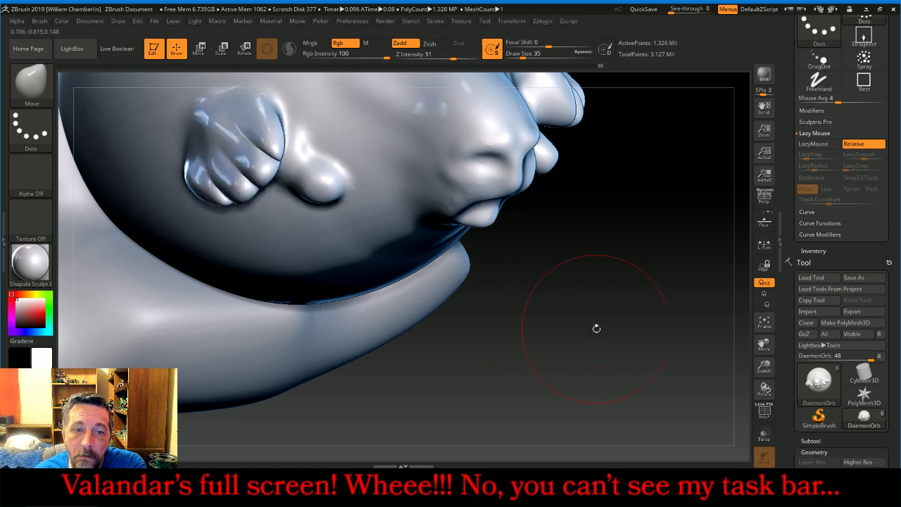
# Refine the finger grooves of that opposite small hand using the Slash3 brush at Draw Size 11.
pyautogui.moveTo(596, 326); pyautogui.dragTo(590, 264)
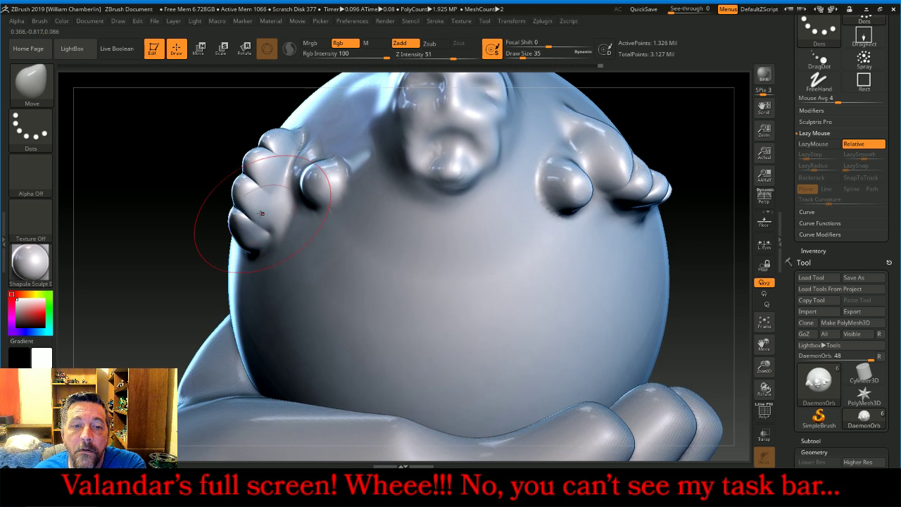
pyautogui.click(32, 83)
pyautogui.click(32, 83)
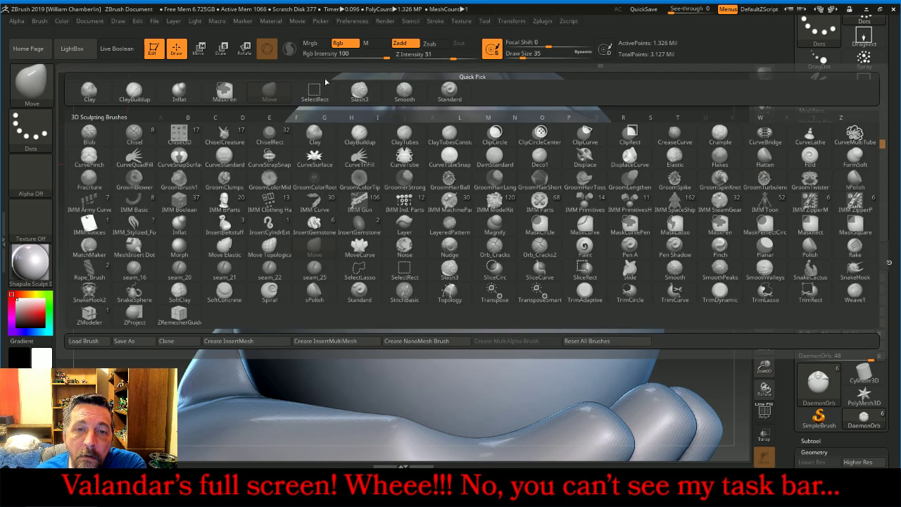
pyautogui.click(359, 90)
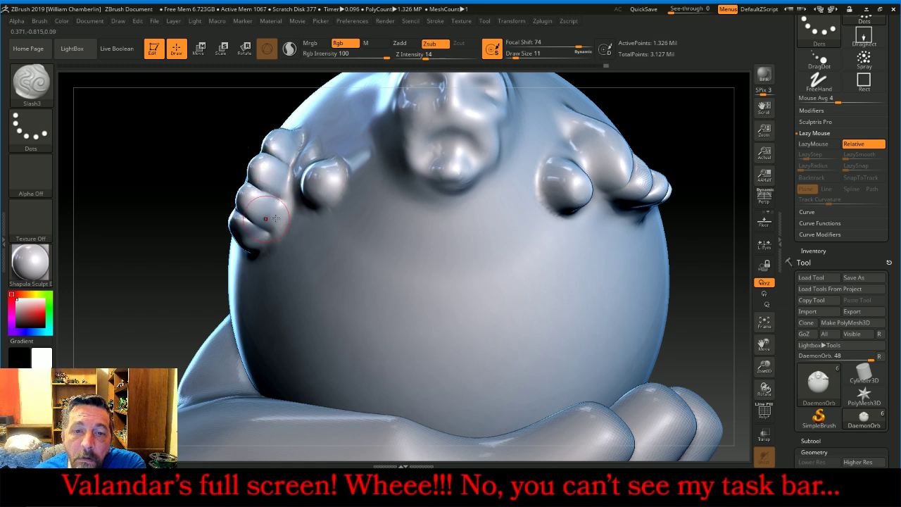
# Bulge the face outward from the orb using the Magnify brush at Draw Size 136.
pyautogui.moveTo(766, 367); pyautogui.dragTo(556, 276)
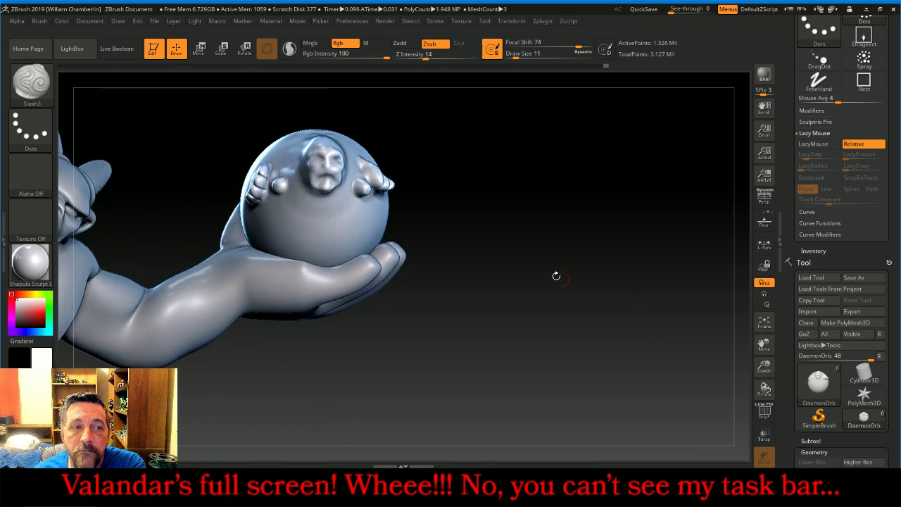
pyautogui.click(31, 82)
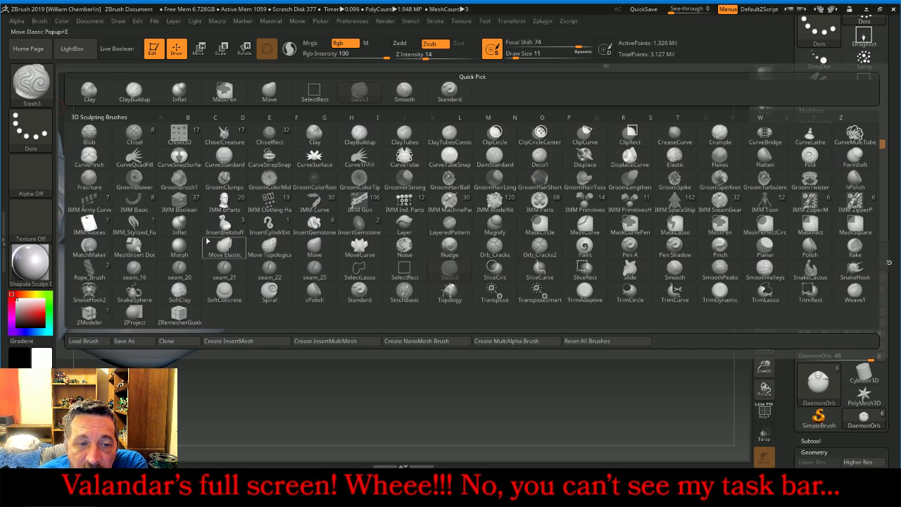
pyautogui.click(509, 225)
pyautogui.moveTo(525, 53); pyautogui.dragTo(539, 54)
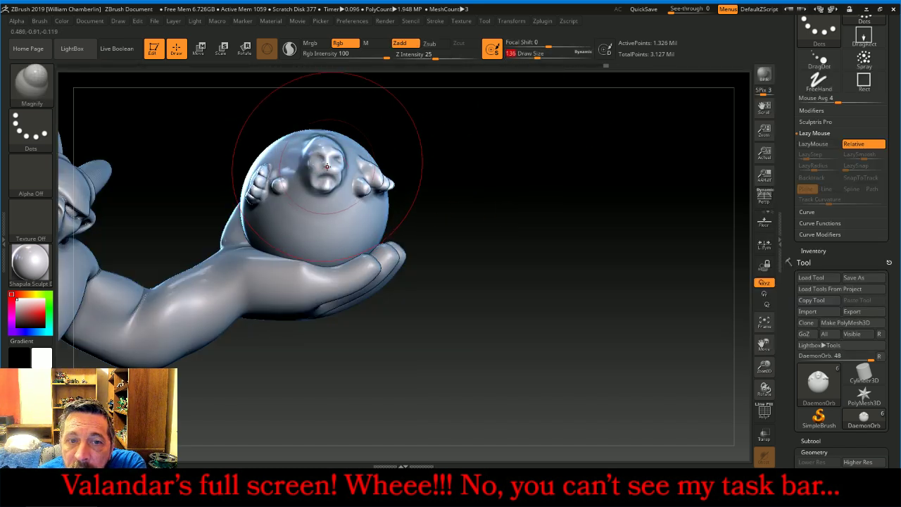
pyautogui.moveTo(326, 166); pyautogui.dragTo(326, 131)
pyautogui.moveTo(483, 134)
pyautogui.mouseDown()
pyautogui.moveTo(576, 164)
pyautogui.moveTo(509, 137)
pyautogui.moveTo(486, 139)
pyautogui.mouseUp()
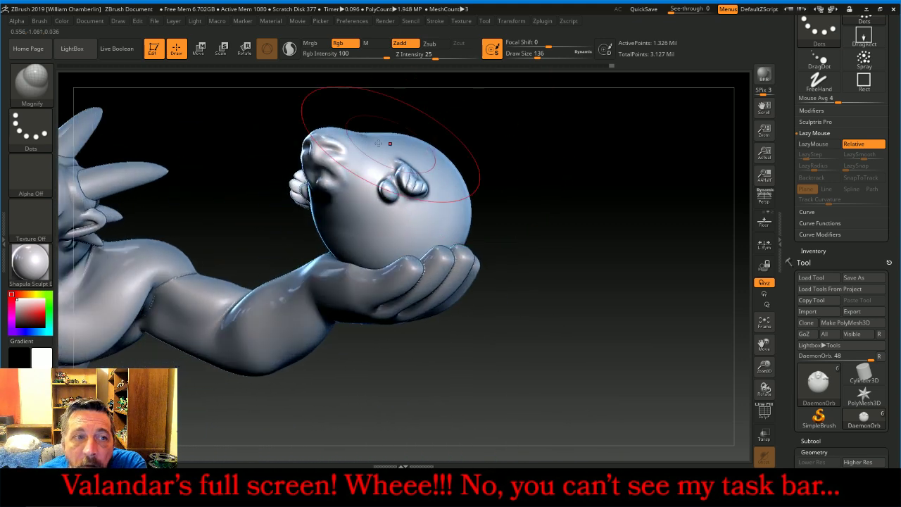
# Switch to the Inflat brush in Zsub mode and set its Draw Size to 56.
pyautogui.click(35, 86)
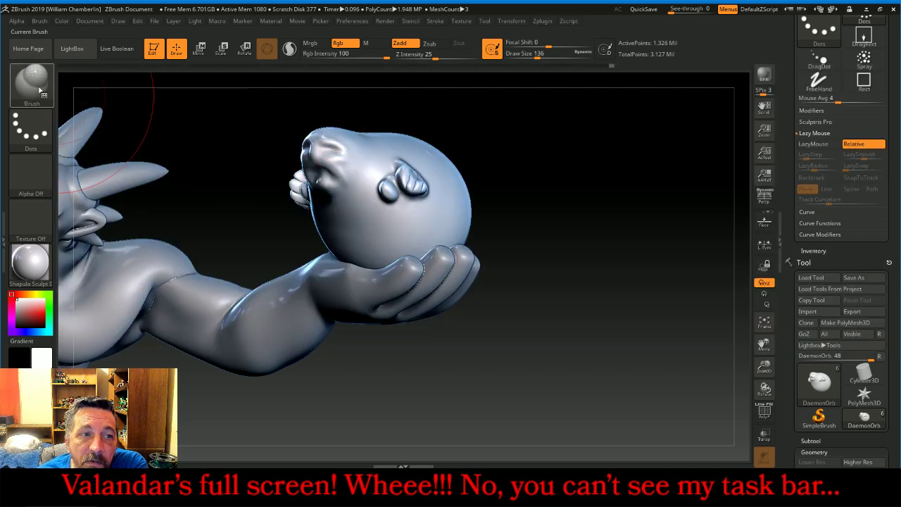
pyautogui.click(40, 90)
pyautogui.click(193, 94)
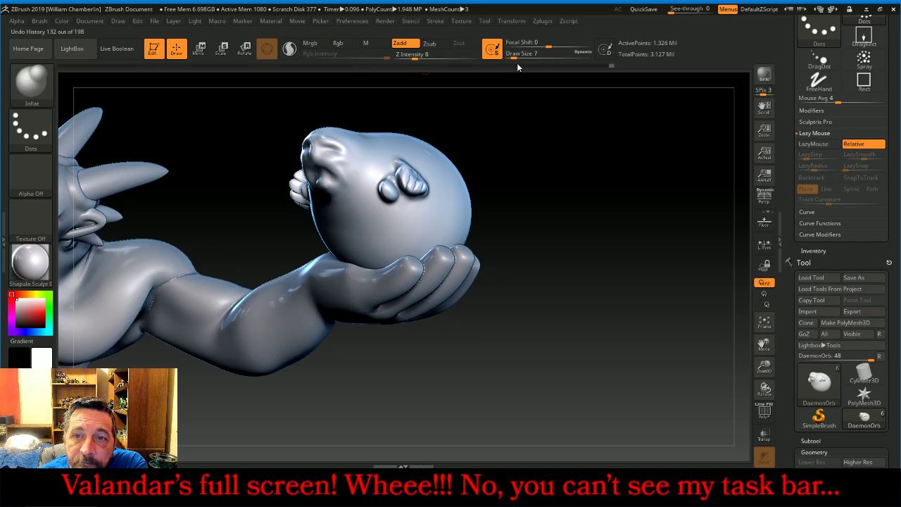
pyautogui.moveTo(516, 58); pyautogui.dragTo(530, 58)
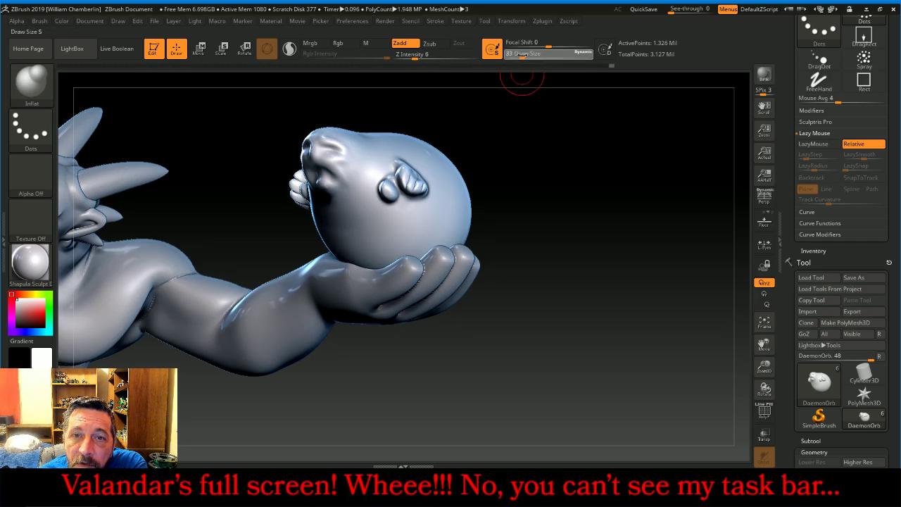
pyautogui.click(434, 44)
# Deflate the orb's surface behind the face and around the first small hand with the Inflat brush.
pyautogui.moveTo(530, 76)
pyautogui.mouseDown()
pyautogui.moveTo(597, 164)
pyautogui.moveTo(533, 150)
pyautogui.mouseUp()
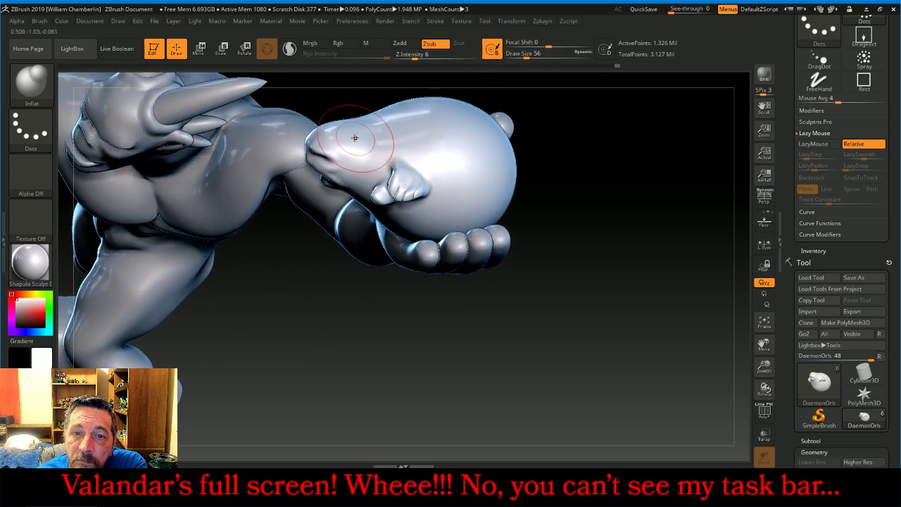
pyautogui.moveTo(409, 346)
pyautogui.mouseDown()
pyautogui.moveTo(369, 165)
pyautogui.moveTo(358, 157)
pyautogui.moveTo(373, 169)
pyautogui.mouseUp()
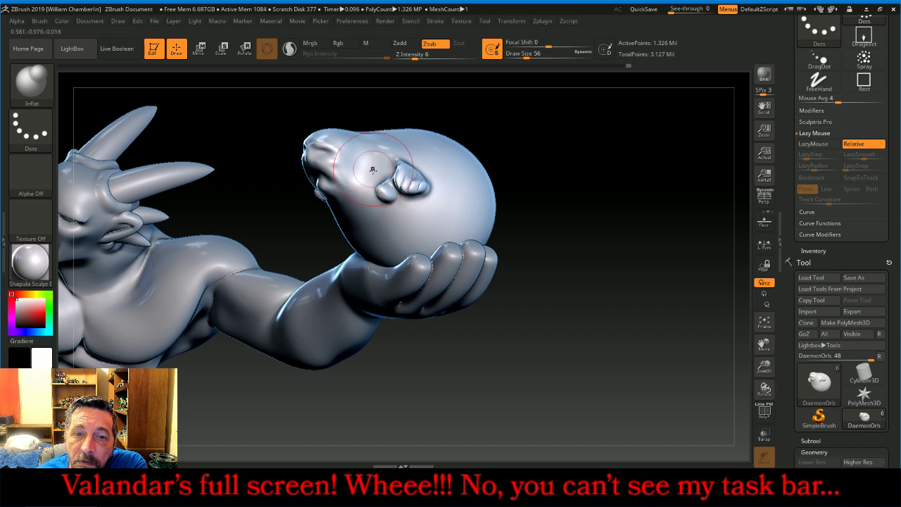
pyautogui.moveTo(355, 209)
pyautogui.mouseDown()
pyautogui.moveTo(331, 208)
pyautogui.moveTo(377, 233)
pyautogui.mouseUp()
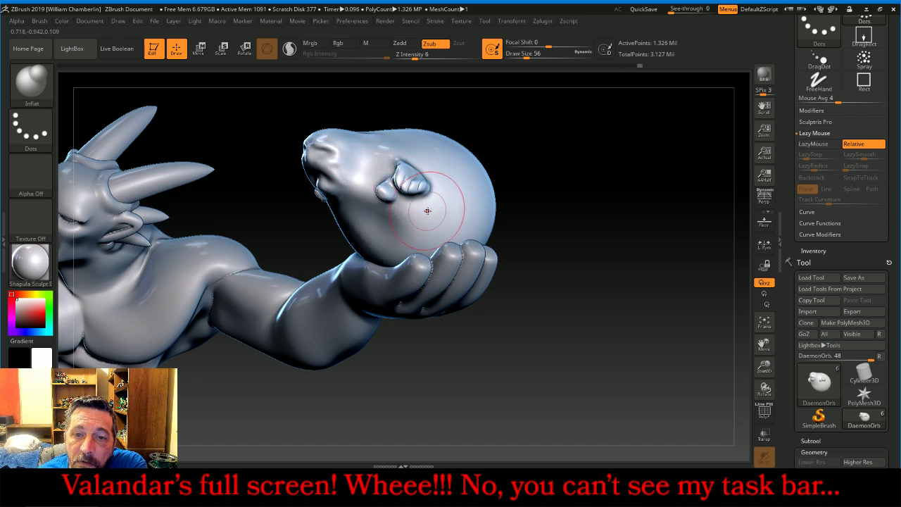
pyautogui.moveTo(427, 211); pyautogui.dragTo(451, 201)
pyautogui.moveTo(423, 157); pyautogui.dragTo(467, 173)
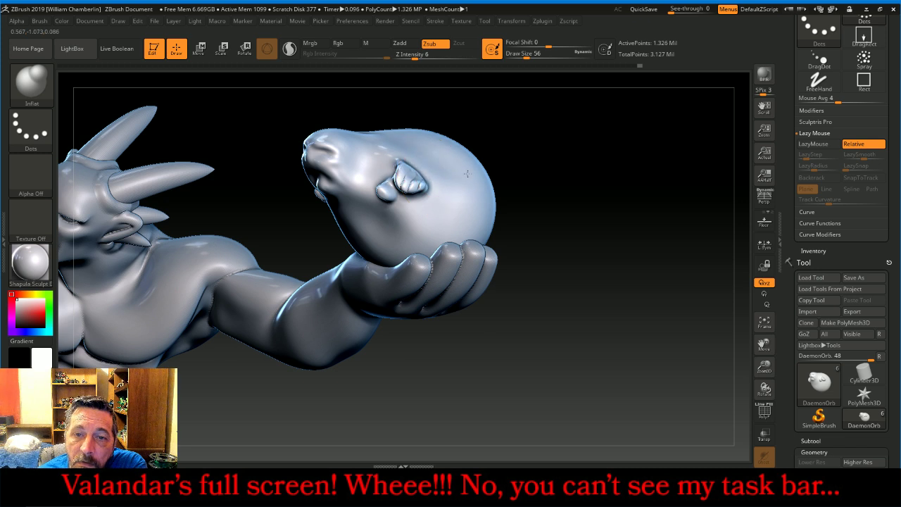
# Deflate the opposite side of the orb beside the face and across its upper surface with the Inflat brush.
pyautogui.moveTo(619, 201); pyautogui.dragTo(465, 224)
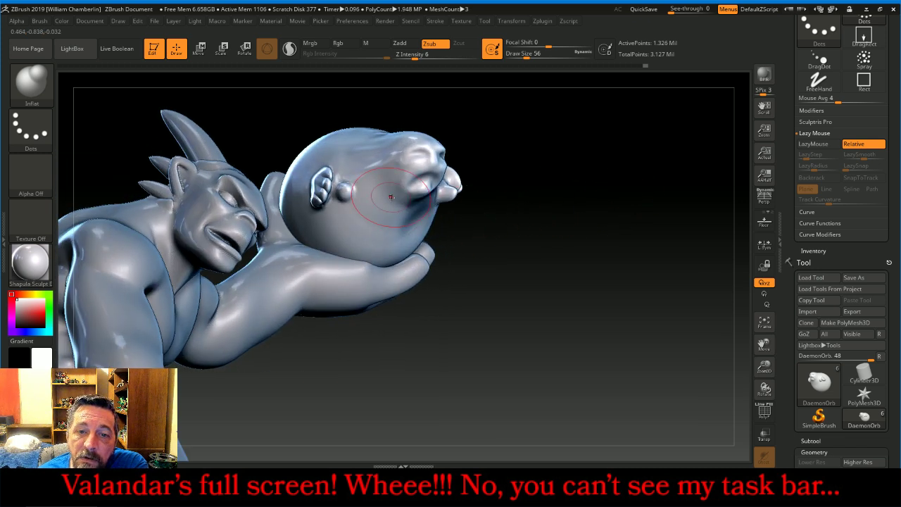
pyautogui.moveTo(390, 198)
pyautogui.mouseDown()
pyautogui.moveTo(373, 225)
pyautogui.moveTo(370, 215)
pyautogui.mouseUp()
pyautogui.moveTo(513, 126); pyautogui.dragTo(579, 142)
pyautogui.moveTo(389, 148); pyautogui.dragTo(309, 130)
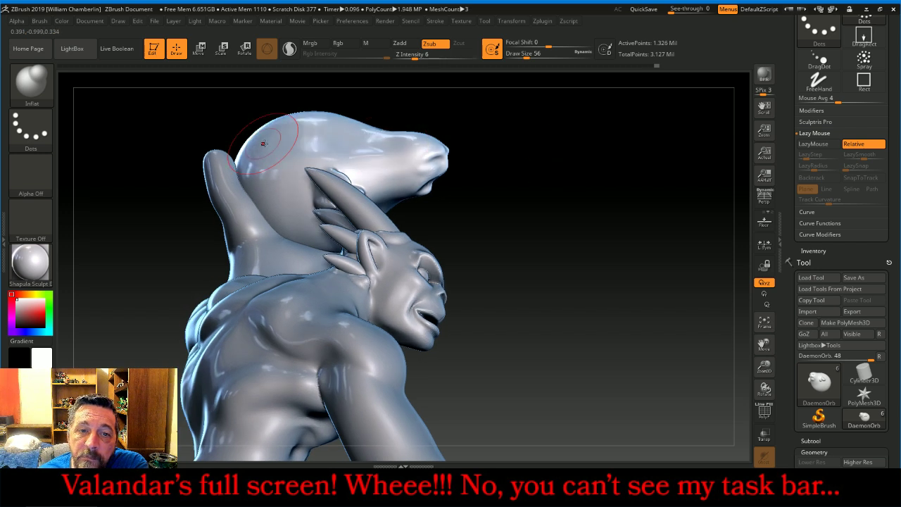
# Slim the crown of the orb and the side next to the gripping fingers with subtractive Inflat strokes.
pyautogui.moveTo(571, 134); pyautogui.dragTo(536, 211)
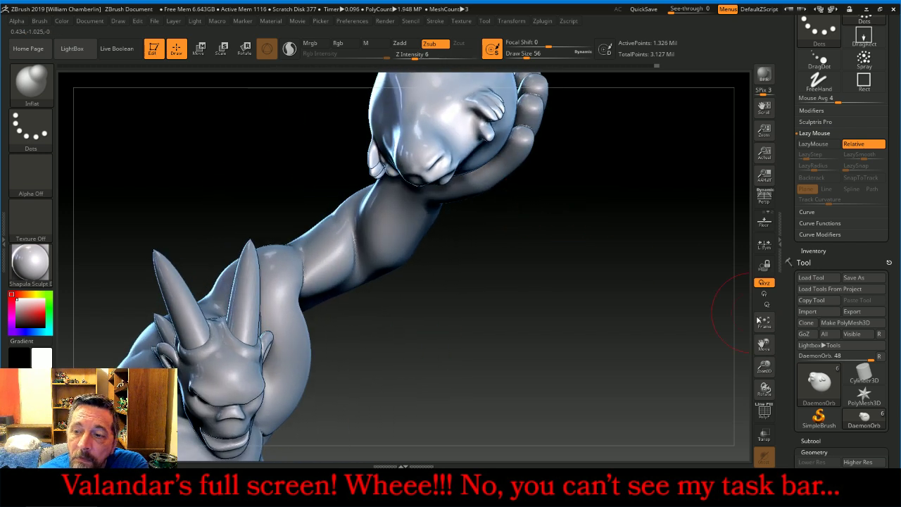
pyautogui.moveTo(764, 343); pyautogui.dragTo(747, 408)
pyautogui.moveTo(658, 297); pyautogui.dragTo(557, 269)
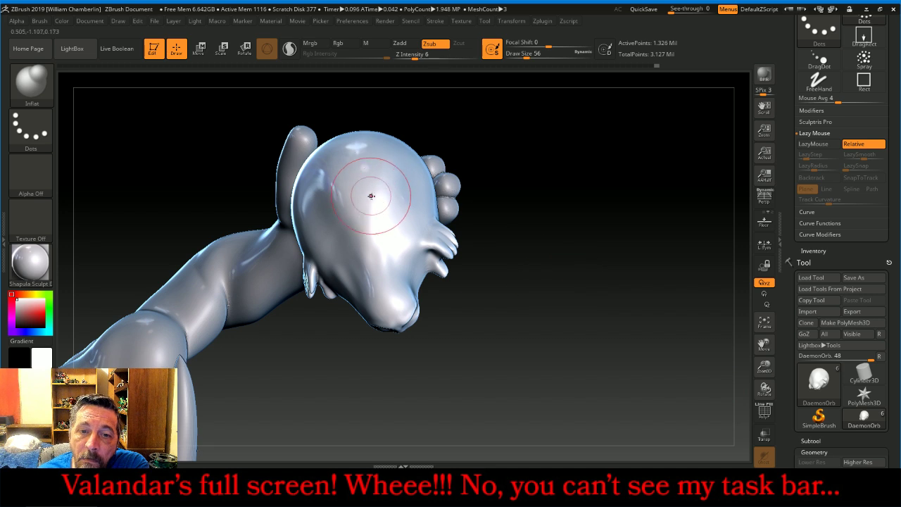
pyautogui.moveTo(370, 196); pyautogui.dragTo(356, 155)
pyautogui.moveTo(587, 215)
pyautogui.mouseDown()
pyautogui.moveTo(612, 249)
pyautogui.moveTo(546, 237)
pyautogui.mouseUp()
pyautogui.moveTo(424, 202)
pyautogui.mouseDown()
pyautogui.moveTo(438, 188)
pyautogui.moveTo(443, 226)
pyautogui.mouseUp()
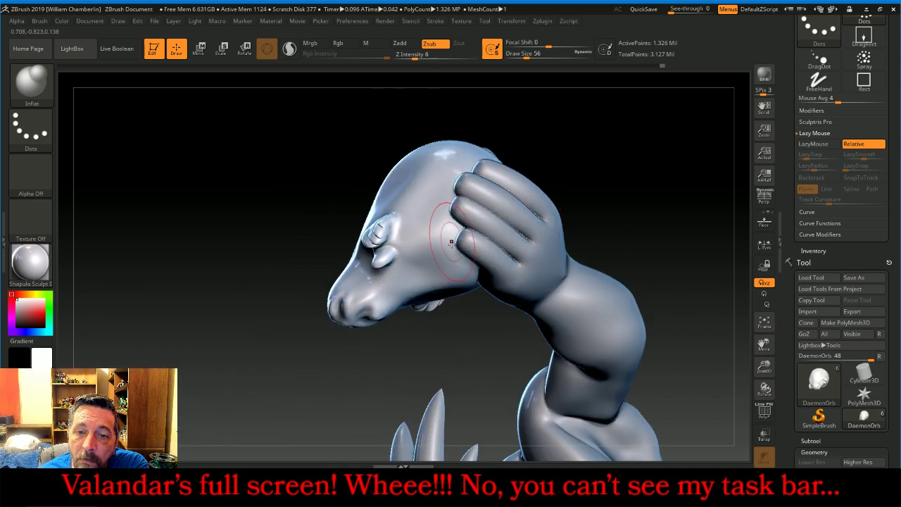
pyautogui.moveTo(442, 271); pyautogui.dragTo(448, 220)
pyautogui.moveTo(628, 157); pyautogui.dragTo(644, 106)
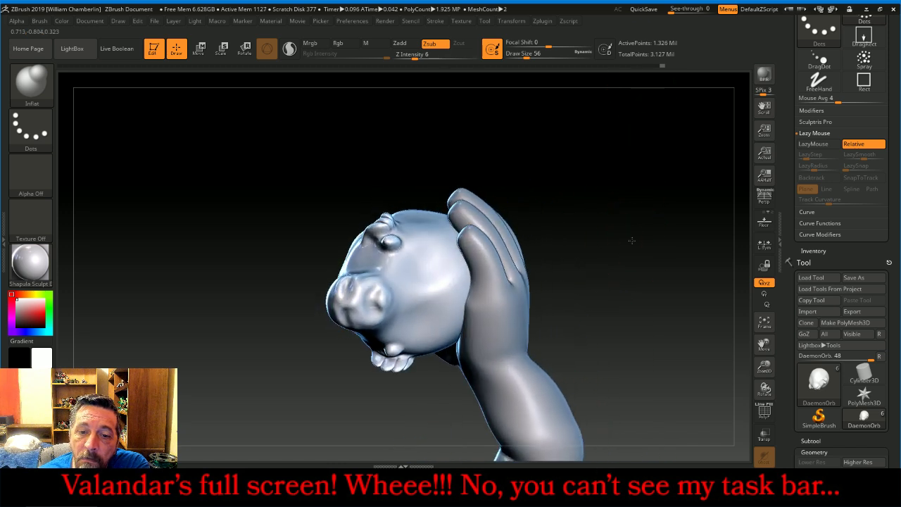
# Deflate the orb's side above the thumb and next to the second small hand with subtractive Inflat strokes.
pyautogui.moveTo(632, 240); pyautogui.dragTo(680, 189)
pyautogui.moveTo(421, 301); pyautogui.dragTo(357, 330)
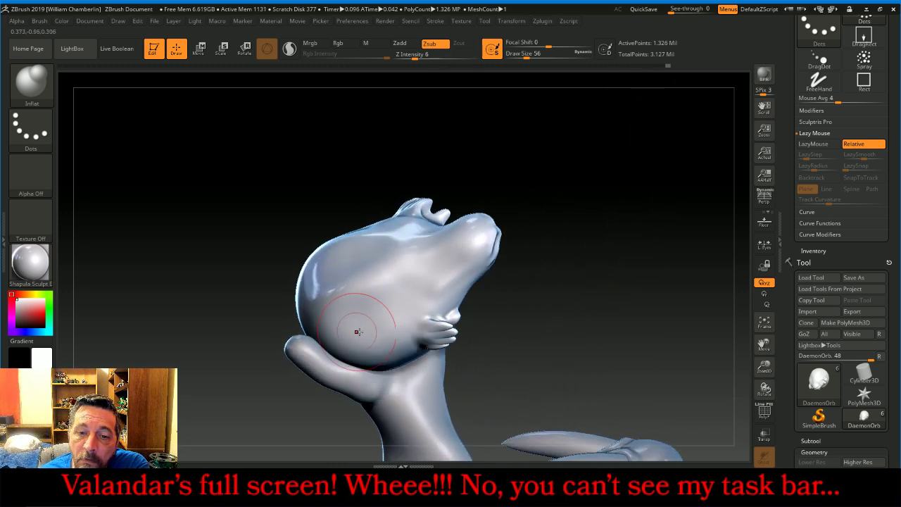
pyautogui.moveTo(419, 345); pyautogui.dragTo(359, 350)
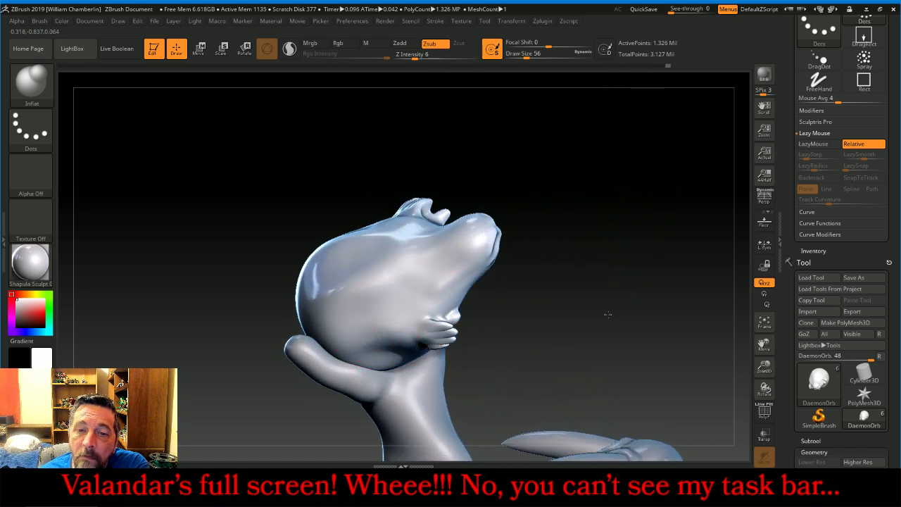
pyautogui.moveTo(609, 315); pyautogui.dragTo(596, 265)
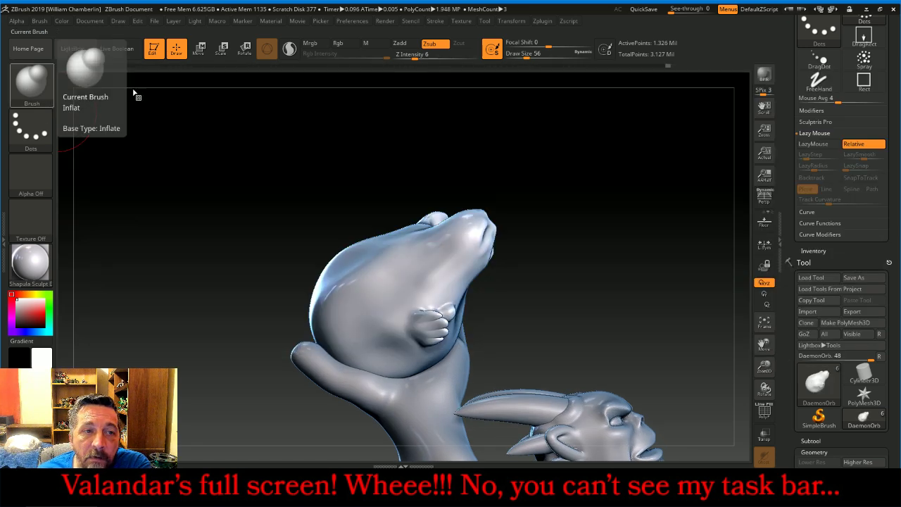
# Switch to the Slash3 brush in Zadd mode with Z Intensity 9 and Draw Size 27.
pyautogui.click(32, 83)
pyautogui.click(407, 92)
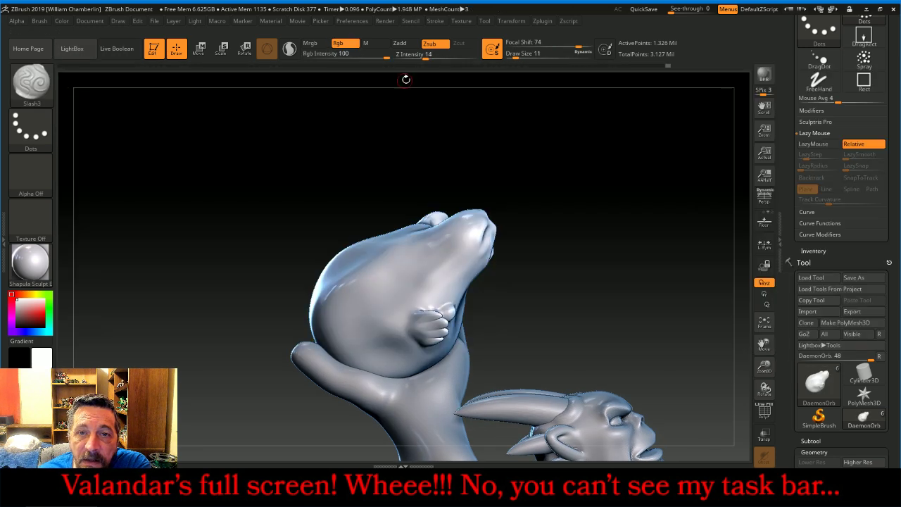
pyautogui.click(399, 44)
pyautogui.moveTo(424, 54); pyautogui.dragTo(419, 54)
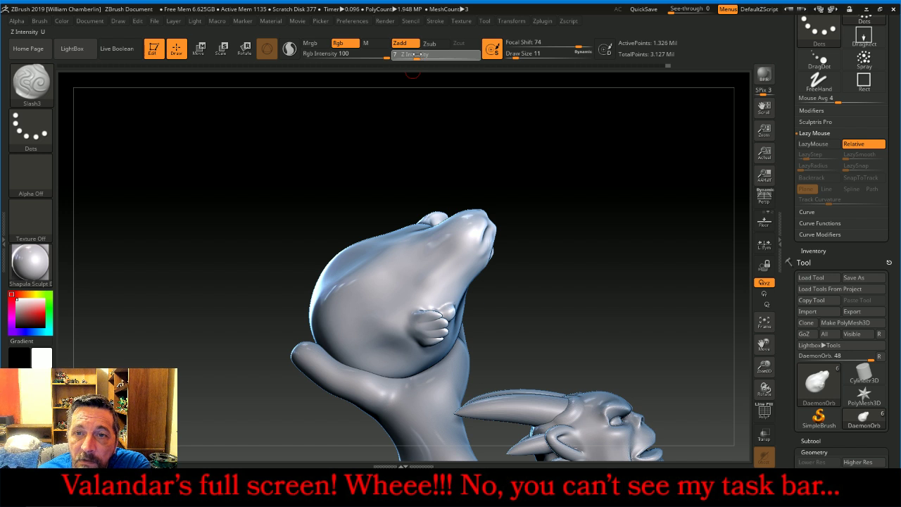
pyautogui.click(521, 56)
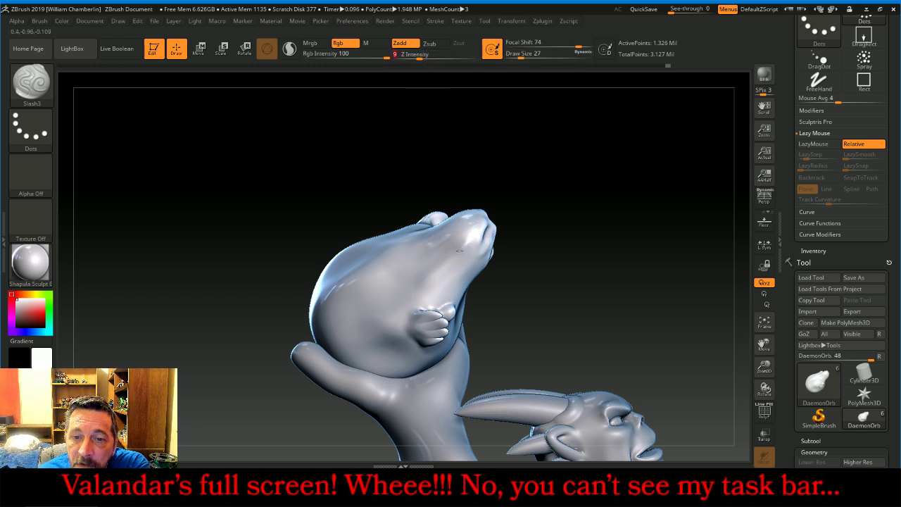
# Raise stretched folds running down the orb from the face's chin towards the palm with Slash3 strokes.
pyautogui.moveTo(505, 277)
pyautogui.mouseDown()
pyautogui.moveTo(541, 302)
pyautogui.moveTo(538, 278)
pyautogui.moveTo(565, 261)
pyautogui.mouseUp()
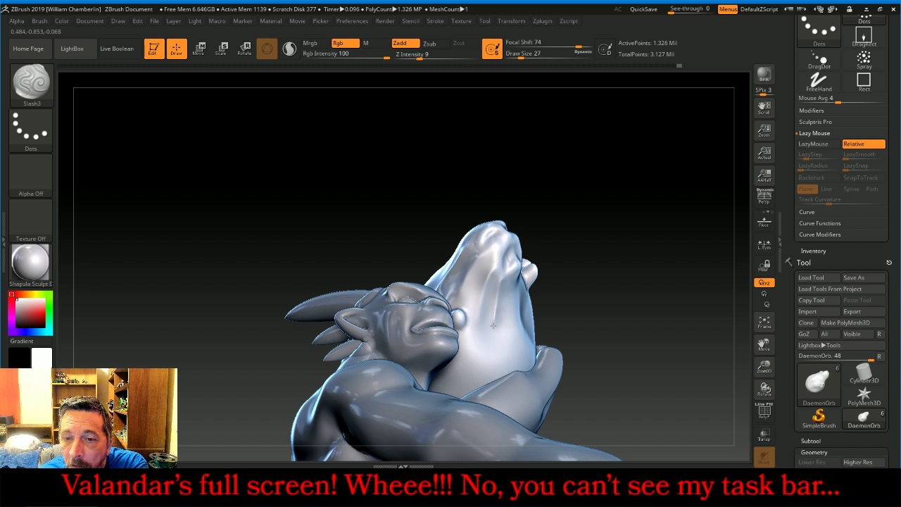
pyautogui.moveTo(500, 344)
pyautogui.mouseDown()
pyautogui.moveTo(502, 245)
pyautogui.moveTo(552, 287)
pyautogui.mouseUp()
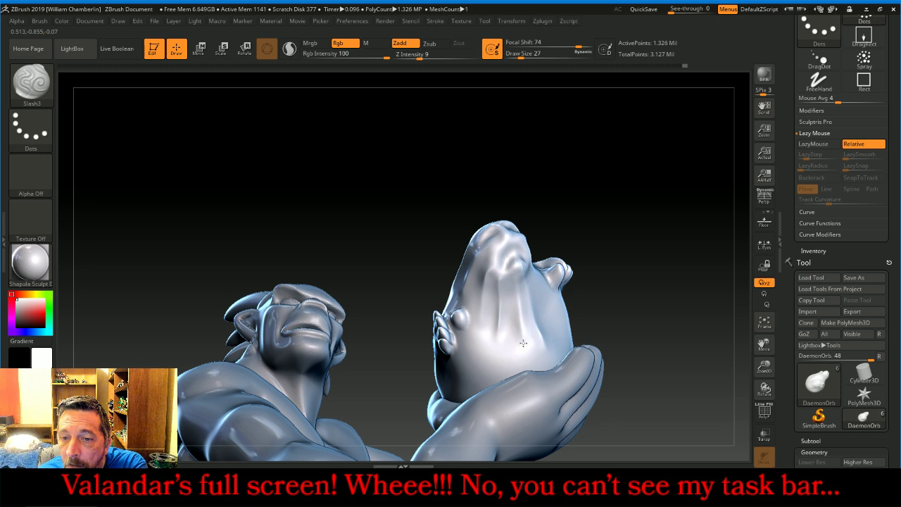
pyautogui.moveTo(658, 275); pyautogui.dragTo(563, 265)
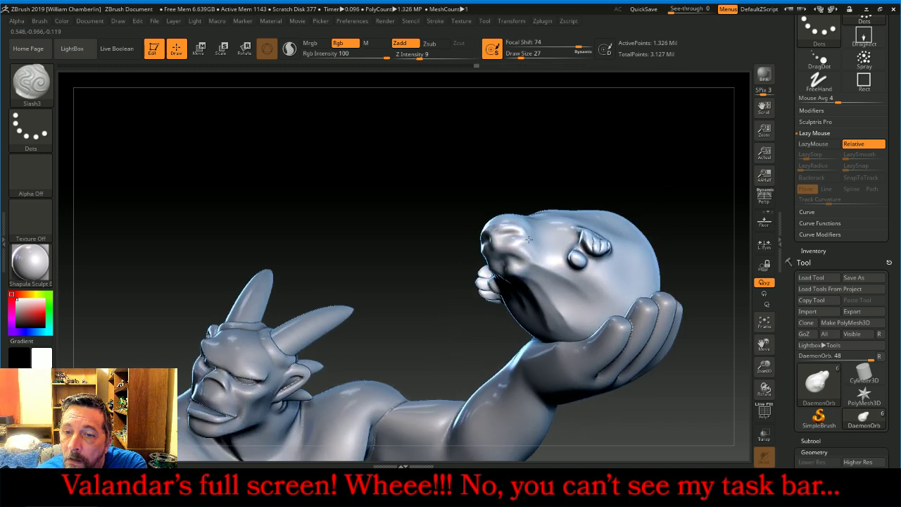
# Add raised Slash3 folds from the face's brow back over the crown of the orb.
pyautogui.moveTo(654, 143); pyautogui.dragTo(637, 178)
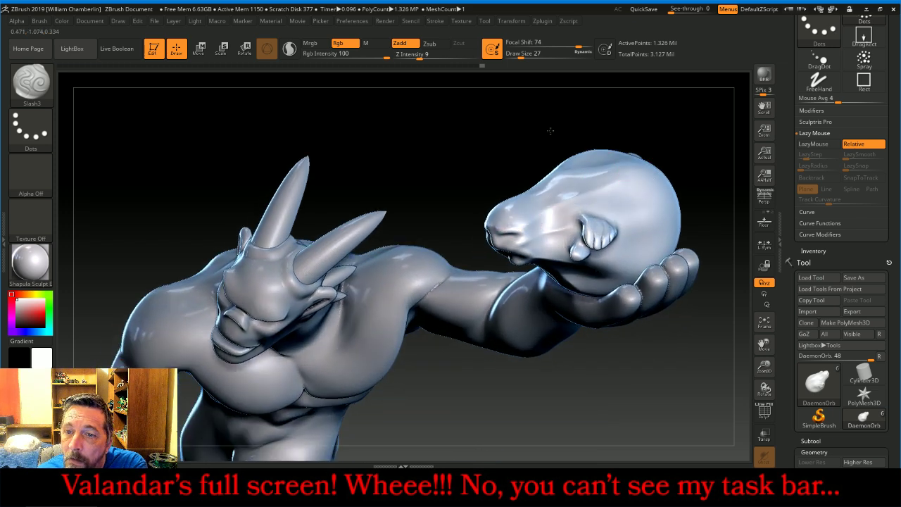
pyautogui.moveTo(616, 148); pyautogui.dragTo(552, 168)
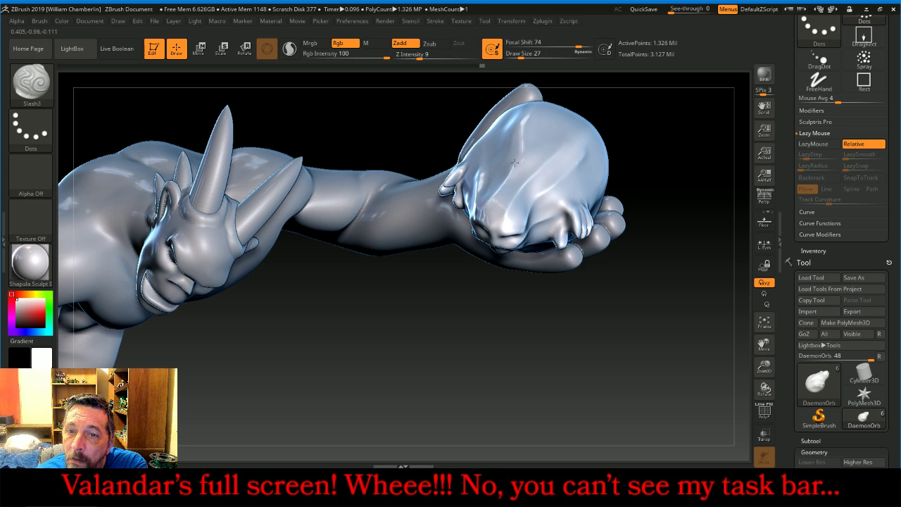
pyautogui.moveTo(602, 97); pyautogui.dragTo(602, 194)
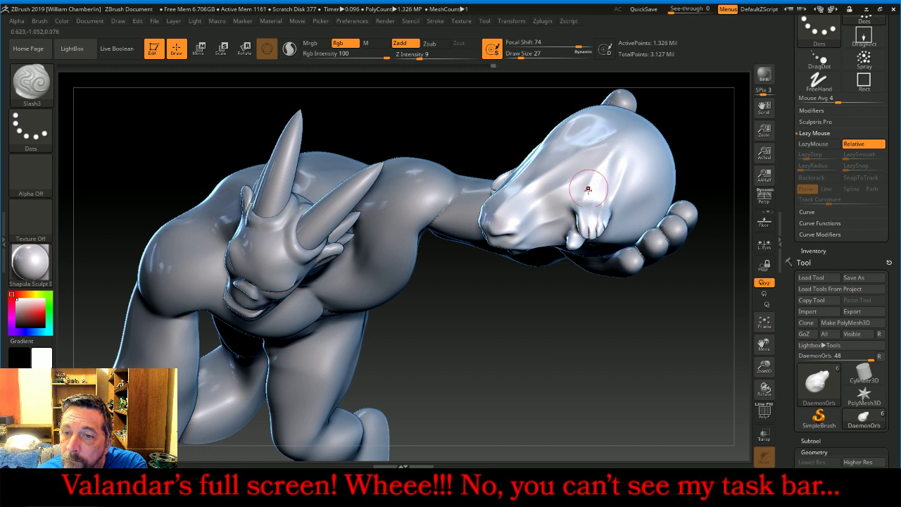
# Raise tension folds around and behind the small hands along both sides of the orb with Slash3.
pyautogui.moveTo(589, 201); pyautogui.dragTo(597, 250, button='right')
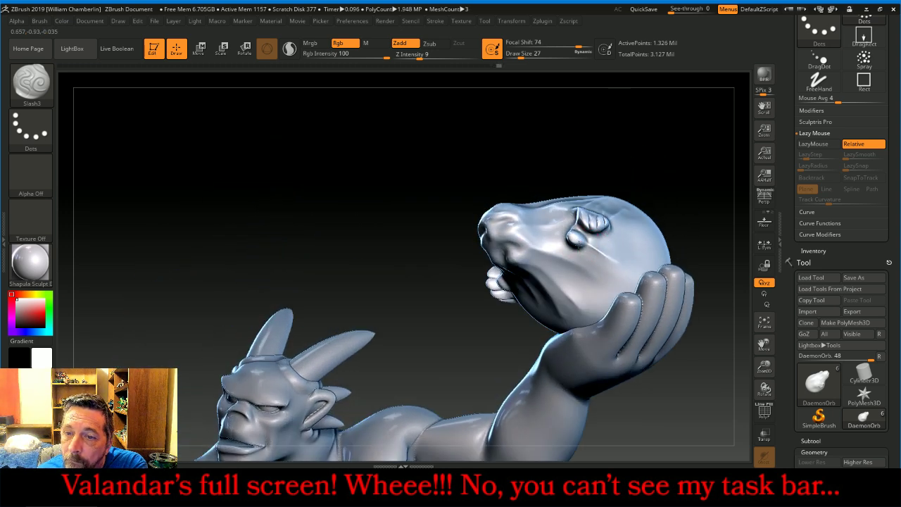
pyautogui.moveTo(629, 133); pyautogui.dragTo(673, 132, button='right')
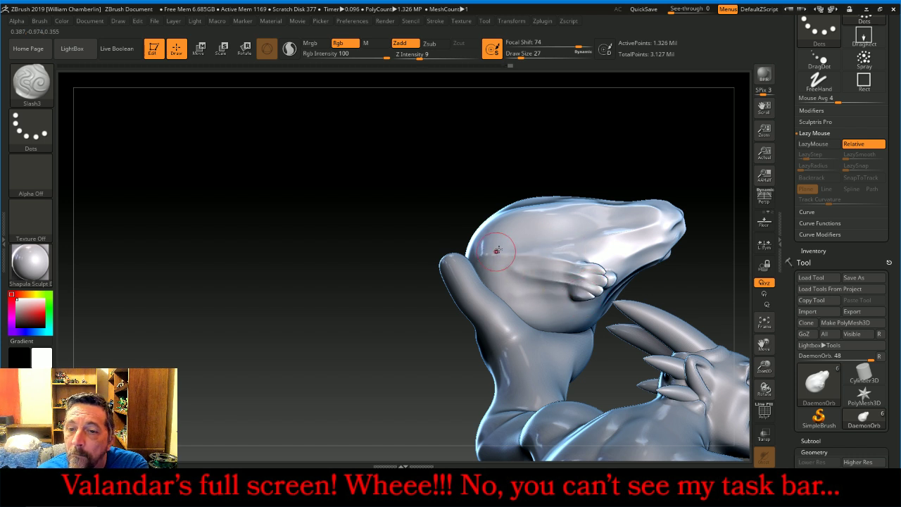
pyautogui.moveTo(524, 325); pyautogui.dragTo(353, 315, button='right')
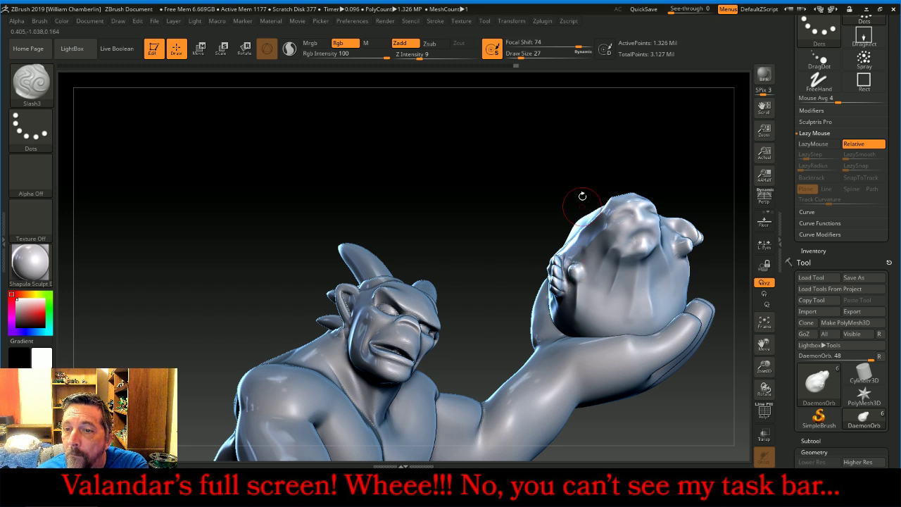
pyautogui.moveTo(583, 196)
pyautogui.mouseDown(button='right')
pyautogui.moveTo(553, 165)
pyautogui.moveTo(523, 174)
pyautogui.mouseUp(button='right')
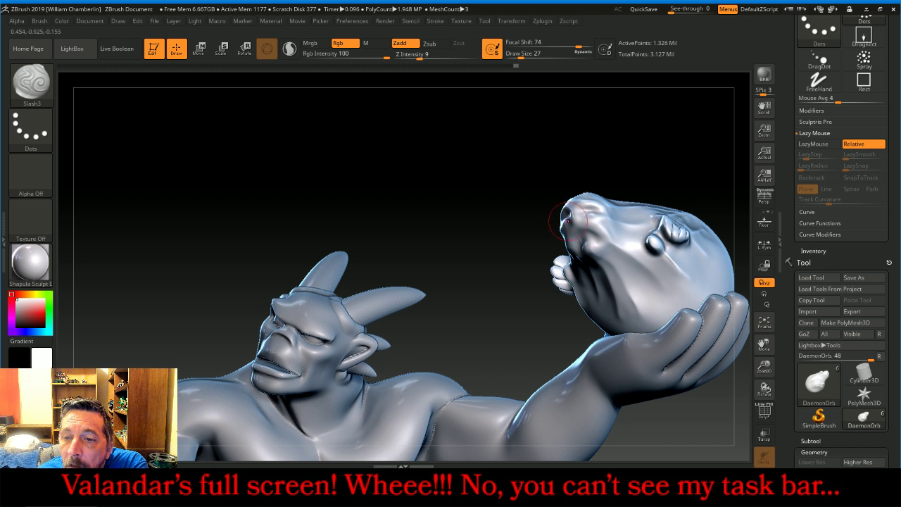
# Switch Slash3 to Zsub mode and cut deeper creases into the orb face's eyes and mouth.
pyautogui.click(434, 44)
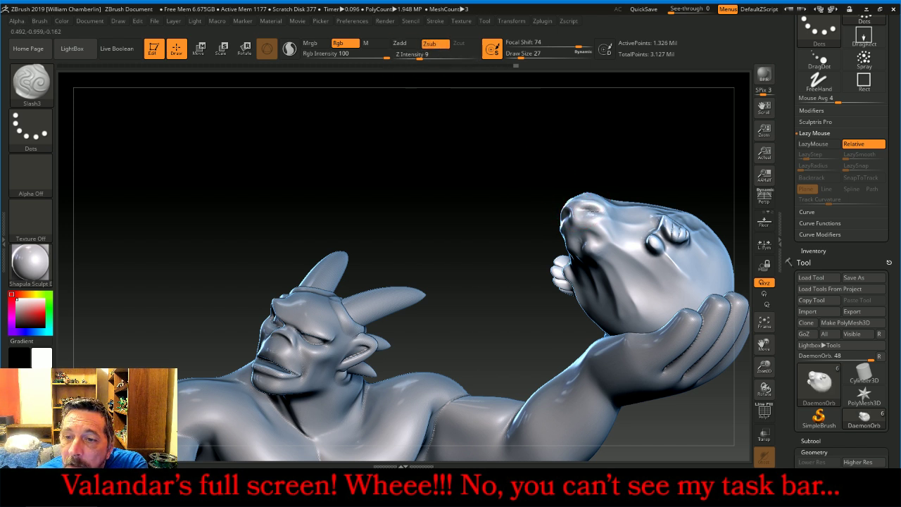
pyautogui.moveTo(578, 158)
pyautogui.mouseDown(button='right')
pyautogui.moveTo(597, 147)
pyautogui.moveTo(562, 226)
pyautogui.mouseUp(button='right')
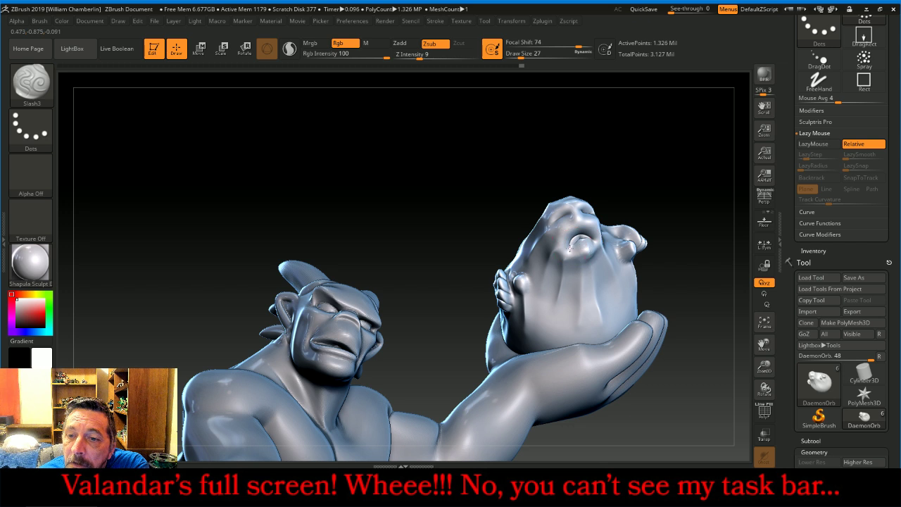
# Switch to the SnakeHook brush and set its Draw Size to 124.
pyautogui.moveTo(646, 169)
pyautogui.mouseDown()
pyautogui.moveTo(746, 350)
pyautogui.moveTo(690, 368)
pyautogui.moveTo(708, 366)
pyautogui.moveTo(656, 347)
pyautogui.moveTo(662, 342)
pyautogui.moveTo(637, 363)
pyautogui.mouseUp()
pyautogui.click(764, 322)
pyautogui.moveTo(544, 195); pyautogui.dragTo(132, 206)
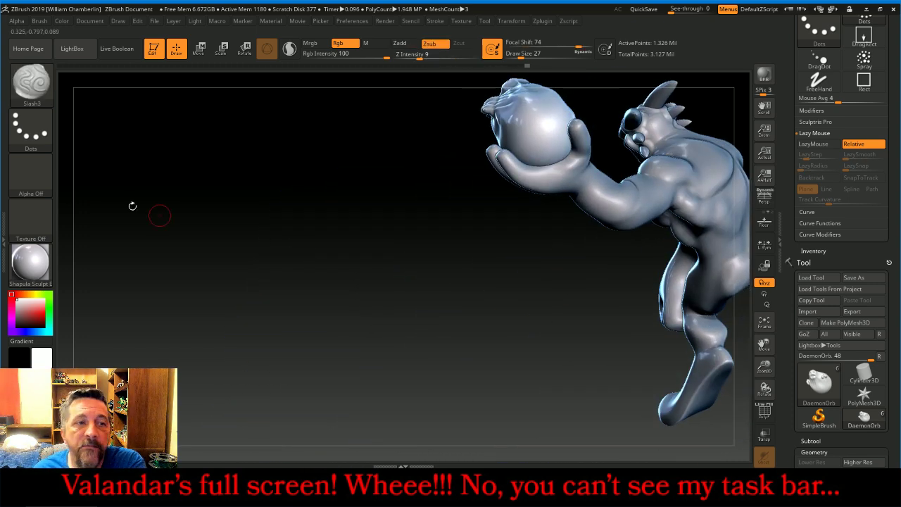
pyautogui.click(32, 84)
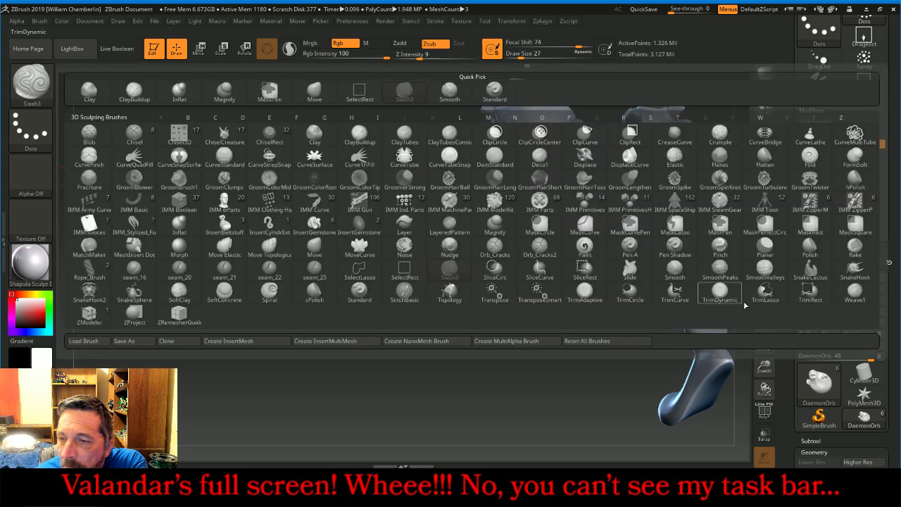
pyautogui.click(855, 269)
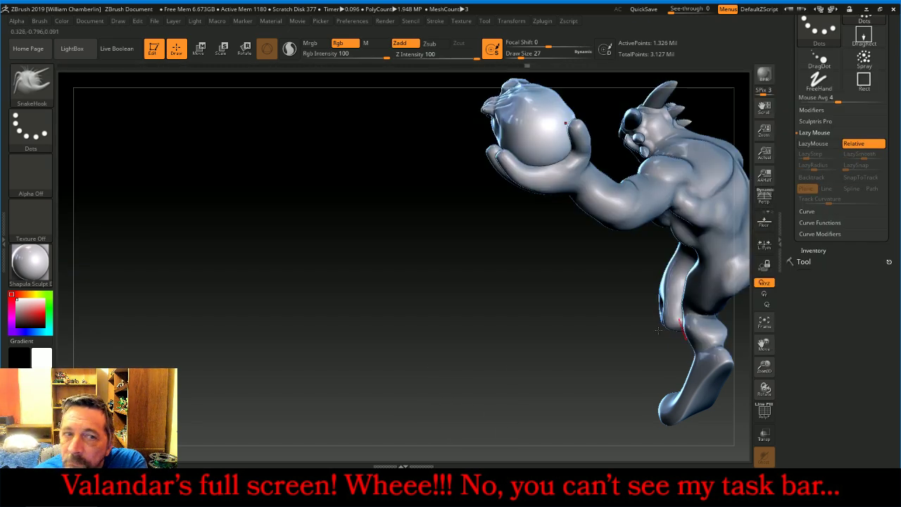
pyautogui.moveTo(369, 247)
pyautogui.mouseDown()
pyautogui.moveTo(376, 251)
pyautogui.moveTo(422, 201)
pyautogui.mouseUp()
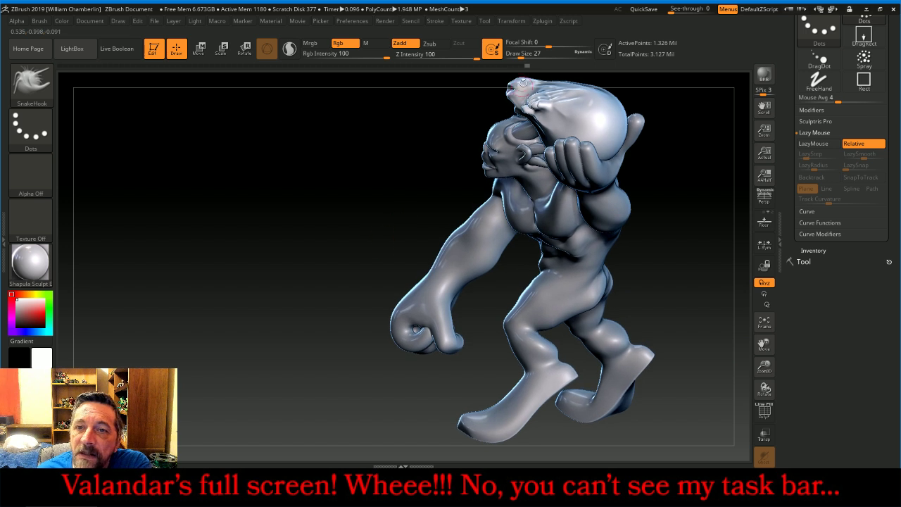
pyautogui.moveTo(520, 54)
pyautogui.mouseDown()
pyautogui.moveTo(524, 79)
pyautogui.moveTo(563, 102)
pyautogui.mouseUp()
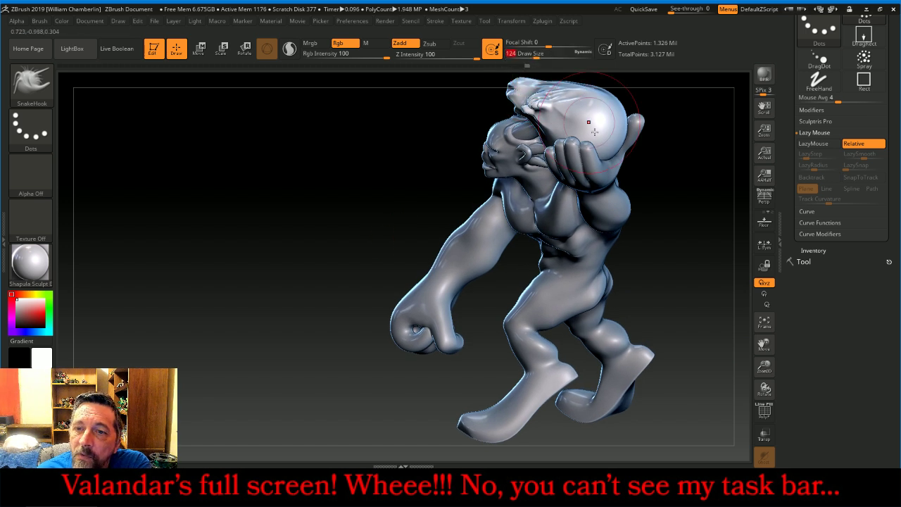
# Pull the back of the orb out into a long curved tail with SnakeHook and smooth its tip.
pyautogui.moveTo(692, 254)
pyautogui.mouseDown()
pyautogui.moveTo(669, 155)
pyautogui.moveTo(642, 159)
pyautogui.moveTo(666, 167)
pyautogui.moveTo(682, 218)
pyautogui.moveTo(709, 243)
pyautogui.moveTo(729, 216)
pyautogui.moveTo(708, 234)
pyautogui.mouseUp()
pyautogui.press('shift')
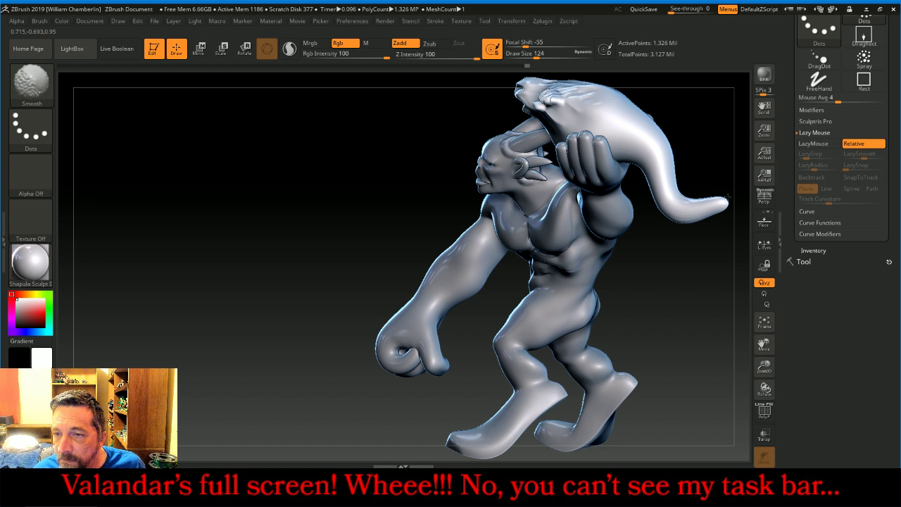
pyautogui.keyDown('shift'); pyautogui.moveTo(722, 208); pyautogui.dragTo(715, 212); pyautogui.keyUp('shift')
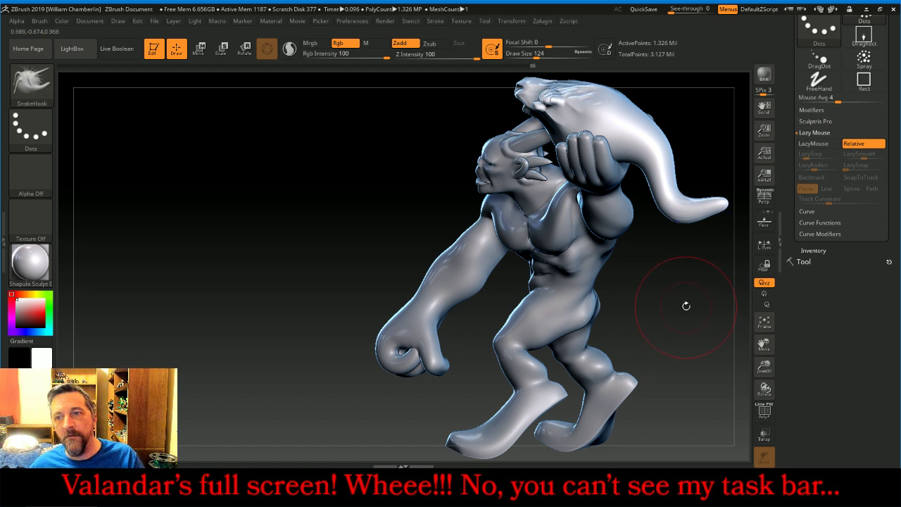
pyautogui.moveTo(680, 289)
pyautogui.mouseDown()
pyautogui.moveTo(634, 306)
pyautogui.moveTo(680, 318)
pyautogui.moveTo(679, 345)
pyautogui.moveTo(706, 348)
pyautogui.moveTo(676, 369)
pyautogui.mouseUp()
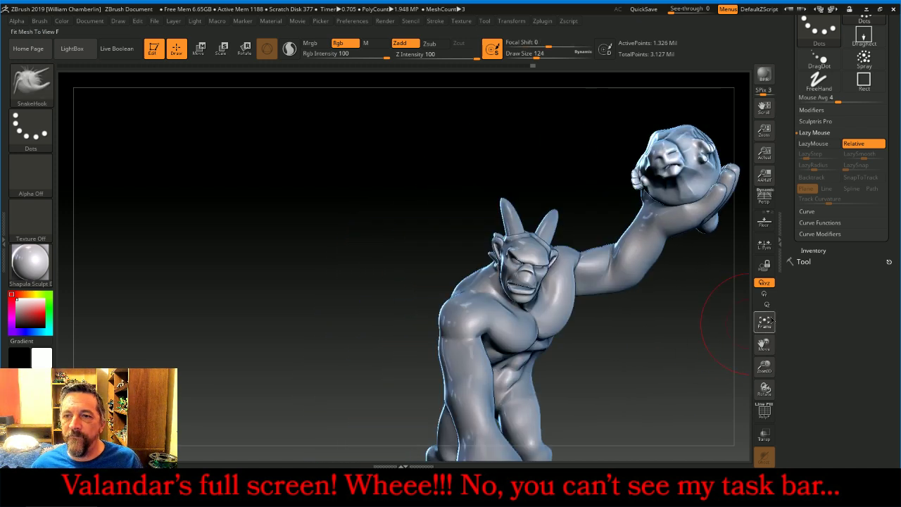
pyautogui.click(765, 323)
pyautogui.moveTo(766, 367); pyautogui.dragTo(767, 342)
pyautogui.moveTo(766, 346); pyautogui.dragTo(790, 318)
pyautogui.moveTo(692, 350); pyautogui.dragTo(635, 353)
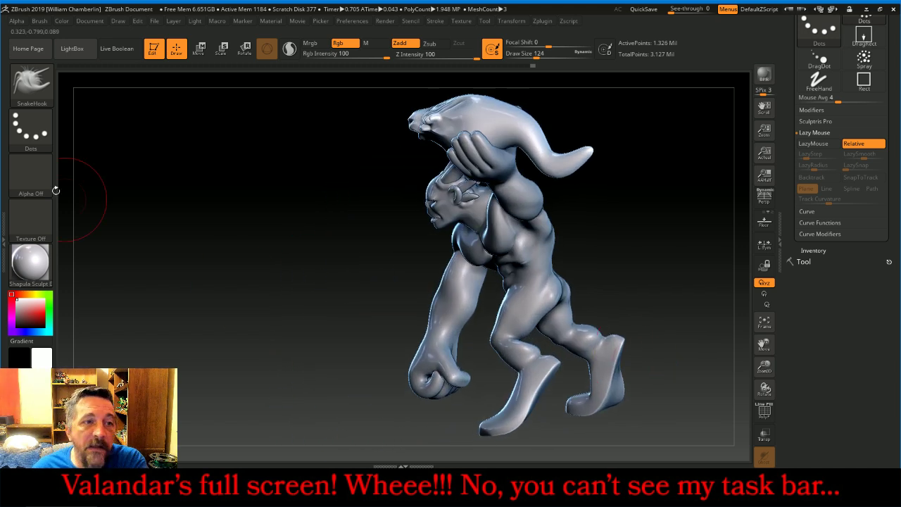
# Switch to the Slash3 brush in Zadd mode with Z Intensity 11 and Draw Size 51.
pyautogui.click(31, 81)
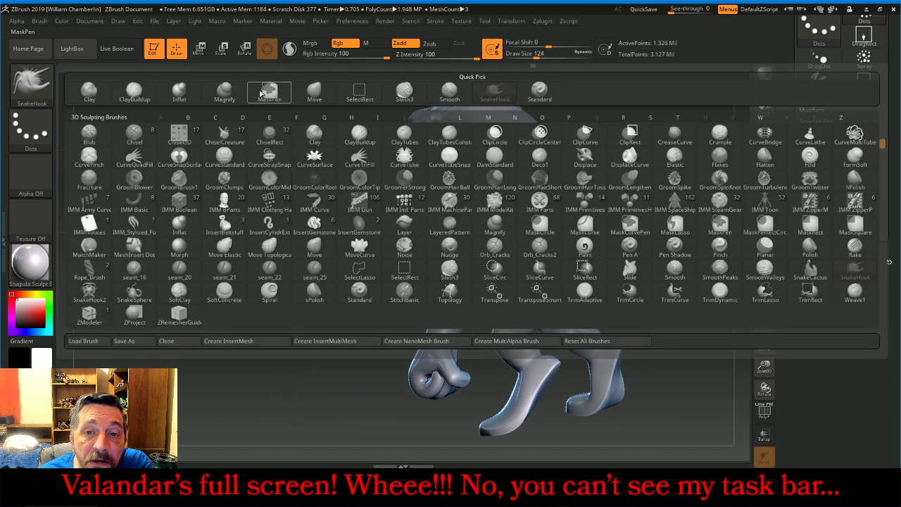
pyautogui.click(404, 91)
pyautogui.click(419, 55)
pyautogui.write('9')
pyautogui.press('BackSpace')
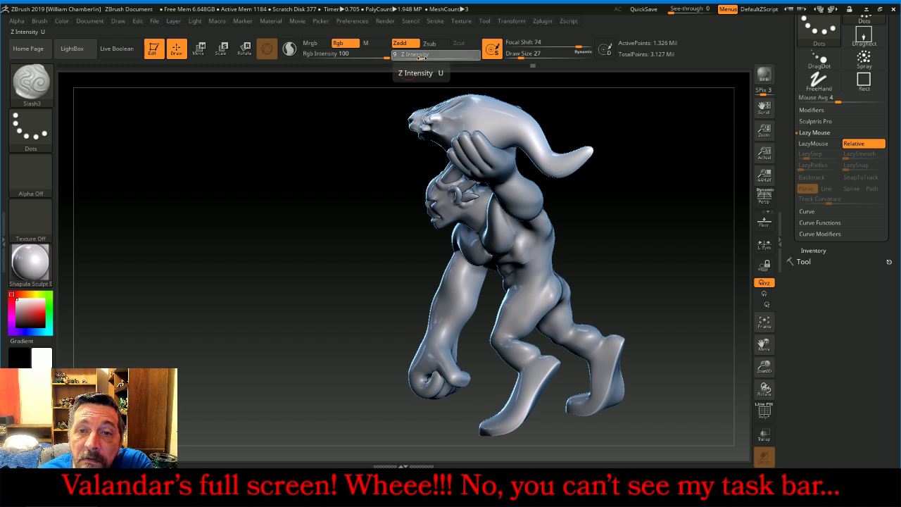
pyautogui.write('13')
pyautogui.press('Return')
pyautogui.click(523, 54)
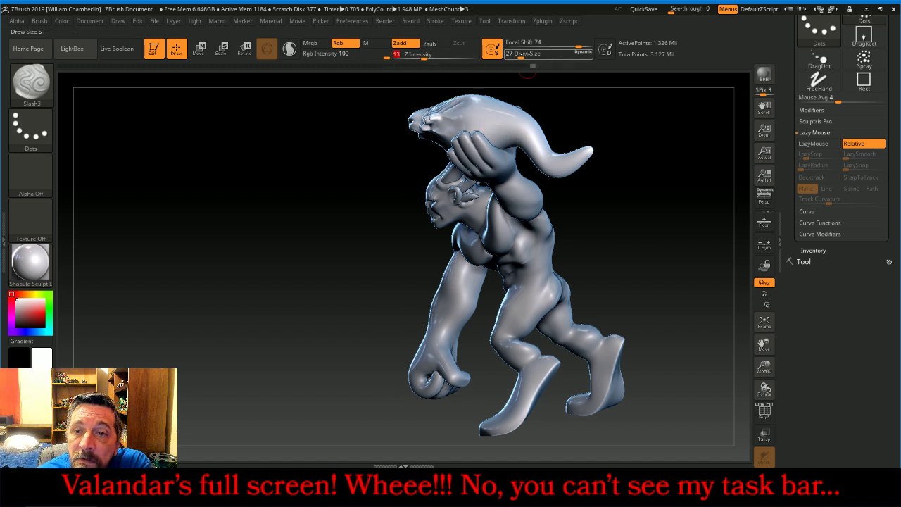
pyautogui.write('33')
pyautogui.click(420, 54)
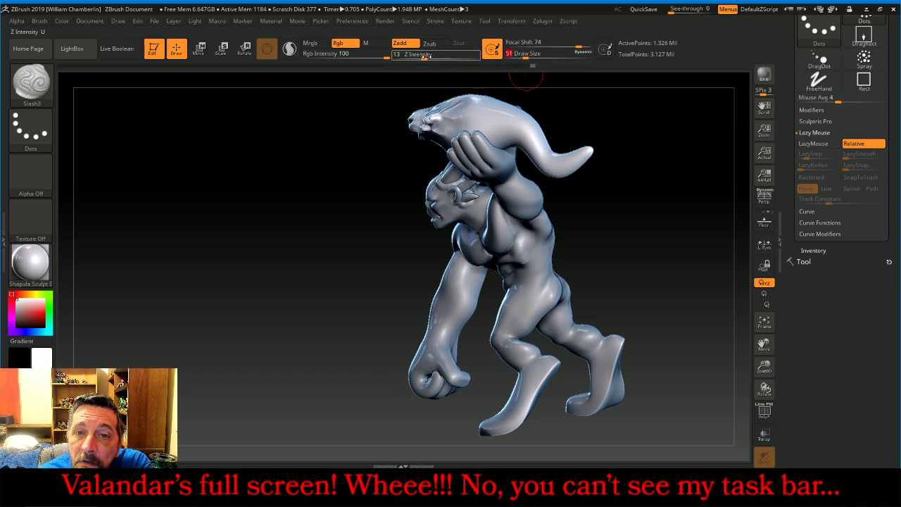
pyautogui.write('11')
pyautogui.press('Return')
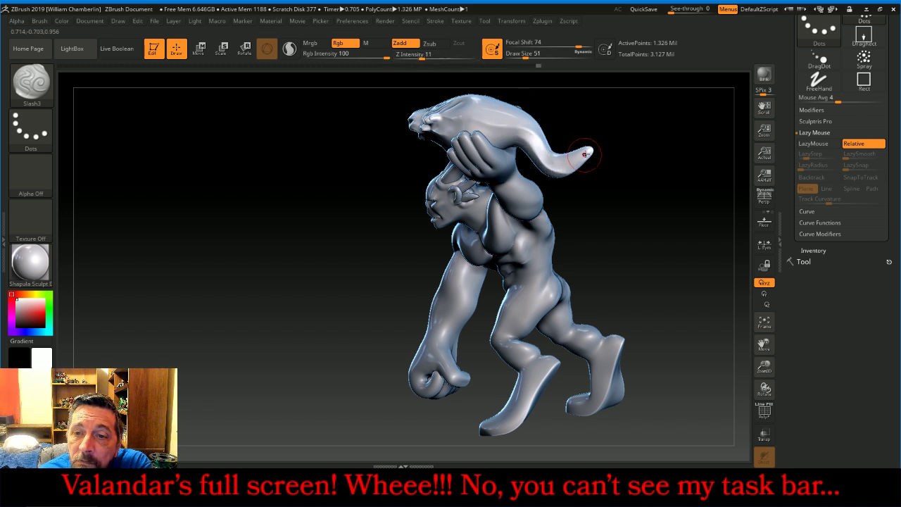
# Examine the tailed orb and the whole figure from several sides with the complete figure framed.
pyautogui.moveTo(639, 157); pyautogui.dragTo(598, 208)
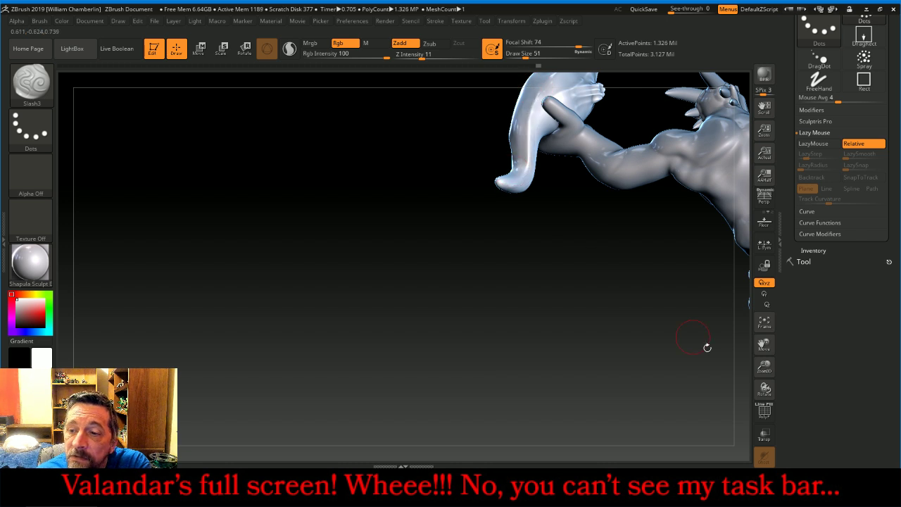
pyautogui.moveTo(770, 344); pyautogui.dragTo(716, 461)
pyautogui.moveTo(599, 390); pyautogui.dragTo(621, 413)
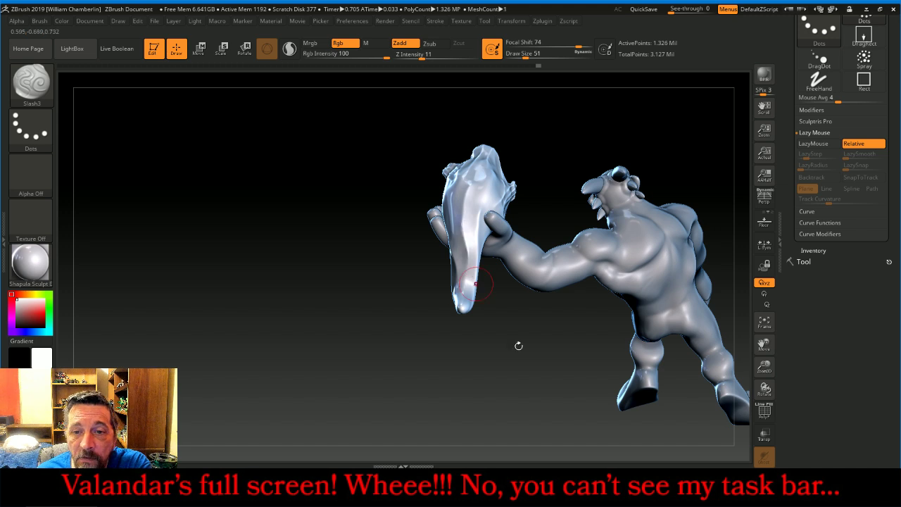
pyautogui.moveTo(519, 346); pyautogui.dragTo(437, 245)
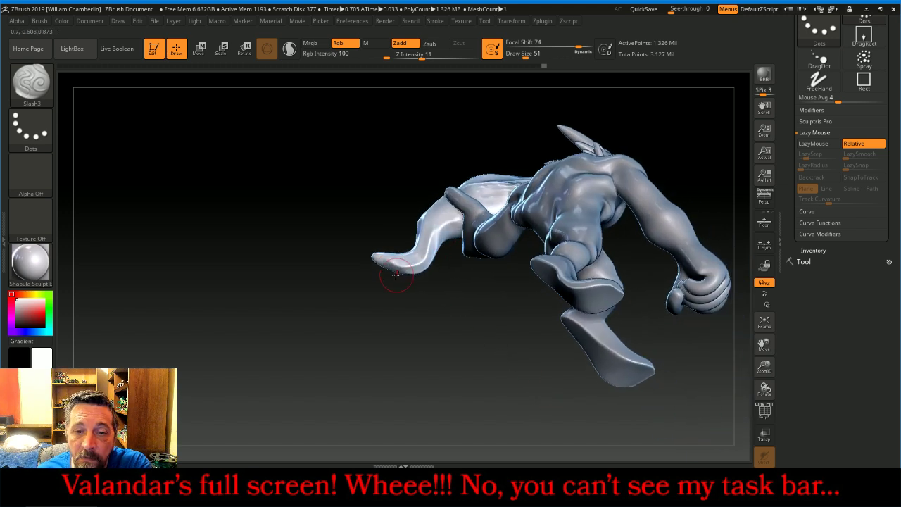
pyautogui.moveTo(417, 340); pyautogui.dragTo(689, 330)
pyautogui.moveTo(687, 367); pyautogui.dragTo(710, 353)
pyautogui.click(766, 326)
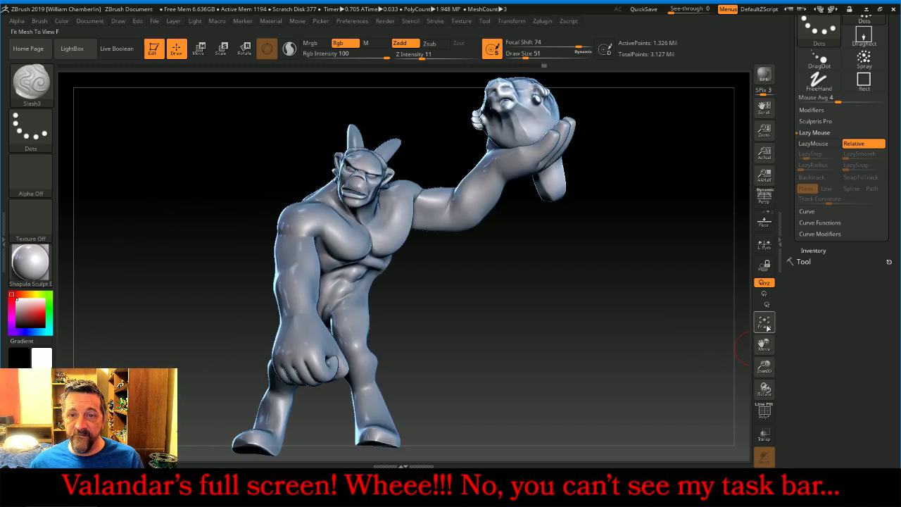
pyautogui.moveTo(764, 366); pyautogui.dragTo(688, 362)
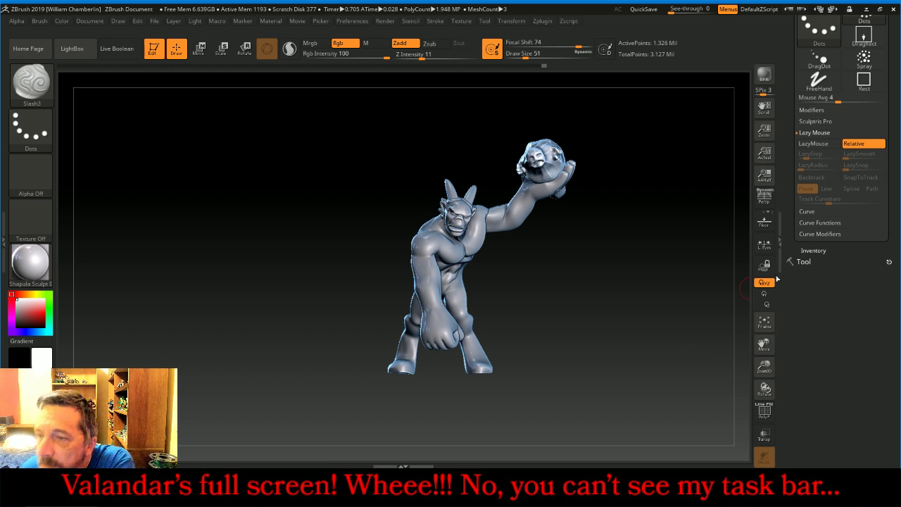
# Show the hidden DaemonDrapes, DaemonAxe and DaemonBase subtools alongside the body, horns and orb.
pyautogui.click(804, 261)
pyautogui.moveTo(819, 257); pyautogui.dragTo(829, 171)
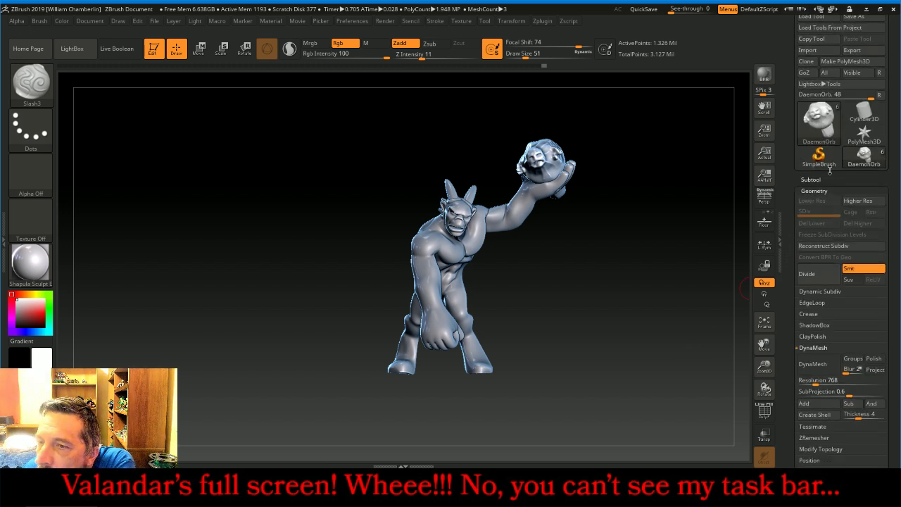
pyautogui.click(822, 178)
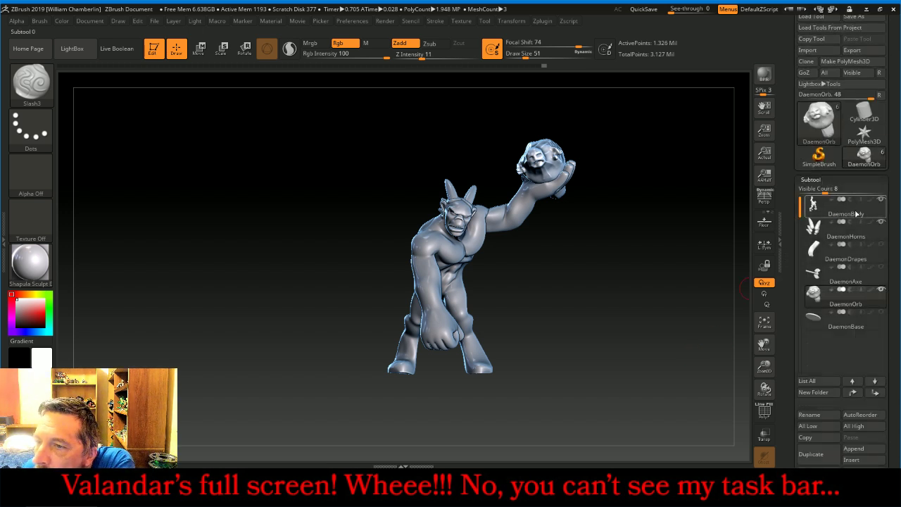
pyautogui.click(882, 267)
pyautogui.click(882, 313)
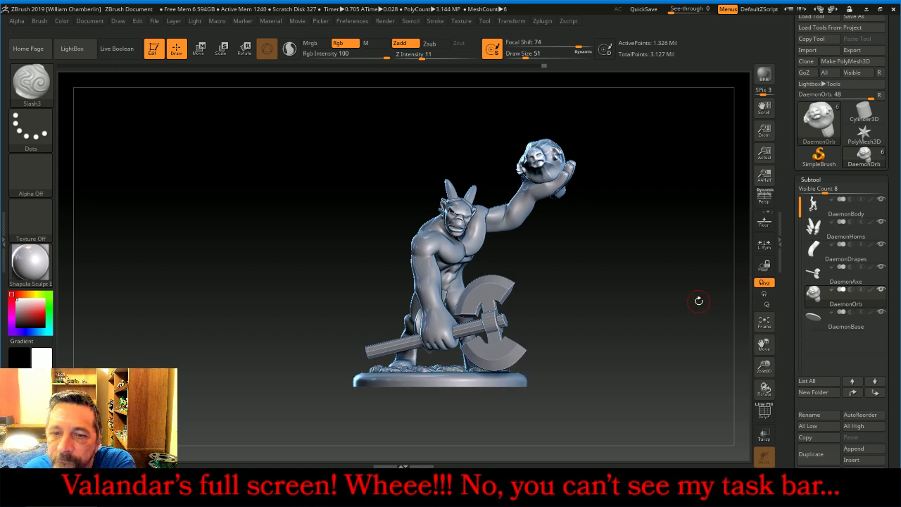
# Shrink the whole DaemonOrb subtool with the Size deformation.
pyautogui.moveTo(698, 301)
pyautogui.mouseDown()
pyautogui.moveTo(582, 304)
pyautogui.moveTo(700, 289)
pyautogui.mouseUp()
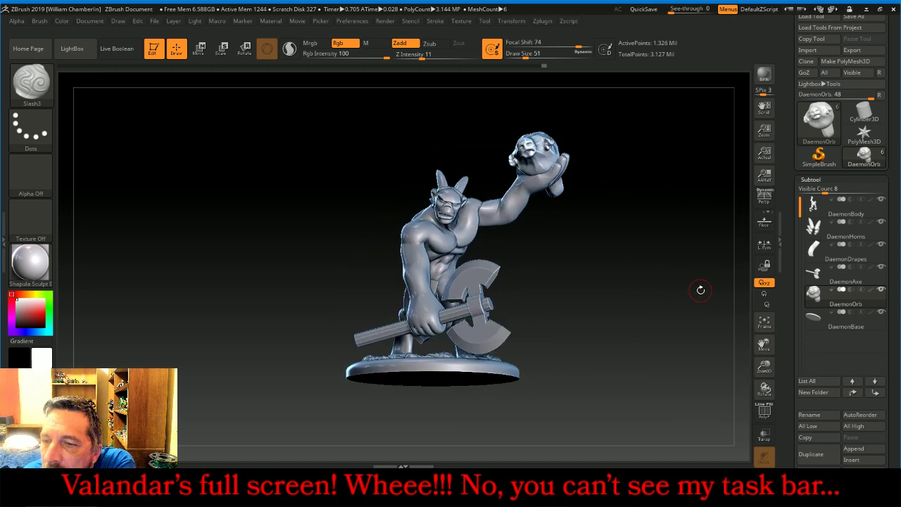
pyautogui.moveTo(897, 279); pyautogui.dragTo(895, 164)
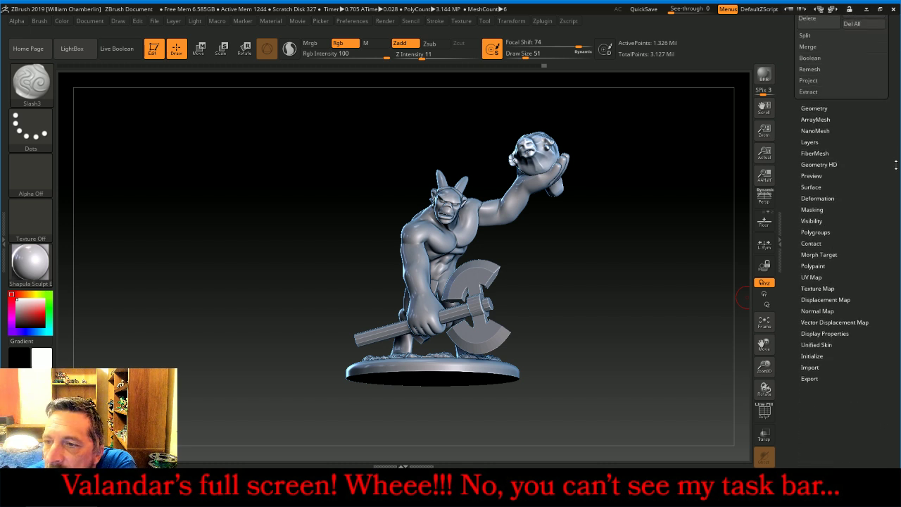
pyautogui.click(819, 197)
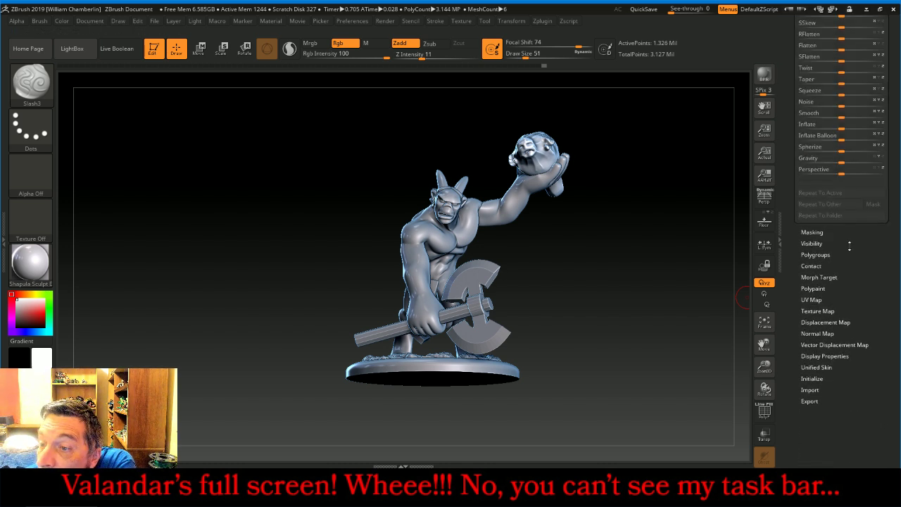
pyautogui.moveTo(841, 199); pyautogui.dragTo(823, 198)
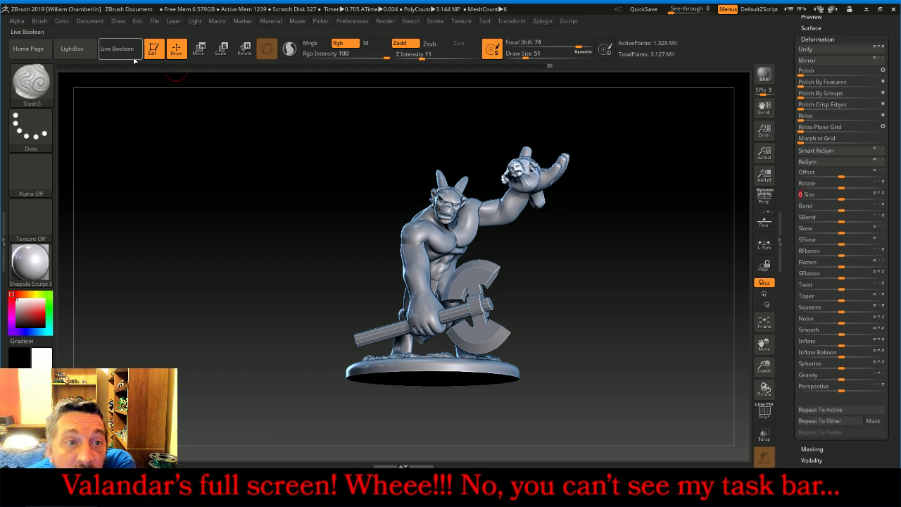
# Move the shrunken orb back into the palm of the raised hand with the Move gizmo and return to Draw mode.
pyautogui.click(198, 48)
pyautogui.moveTo(473, 198); pyautogui.dragTo(473, 180)
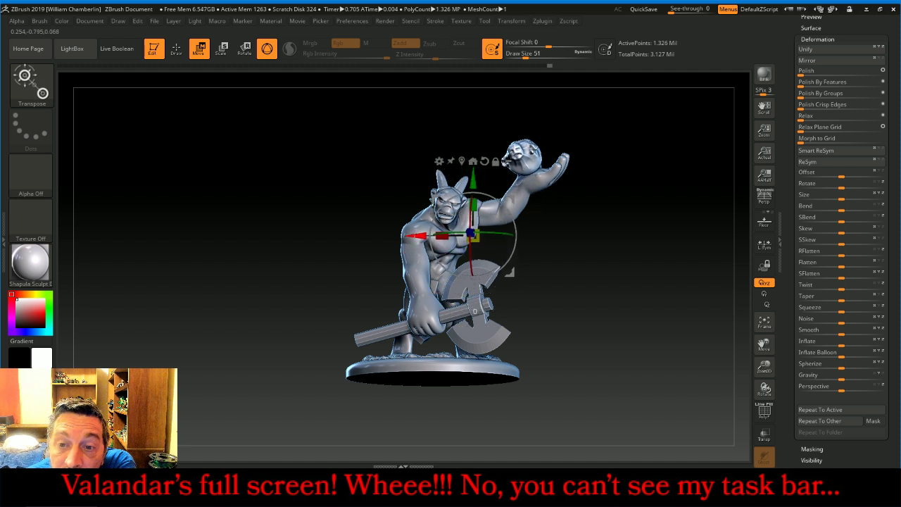
pyautogui.moveTo(415, 236); pyautogui.dragTo(433, 236)
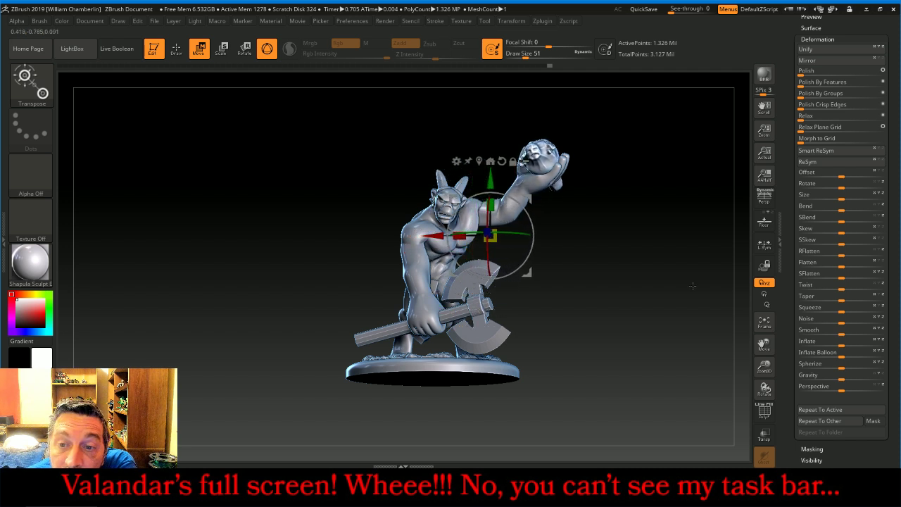
pyautogui.moveTo(693, 286); pyautogui.dragTo(534, 262)
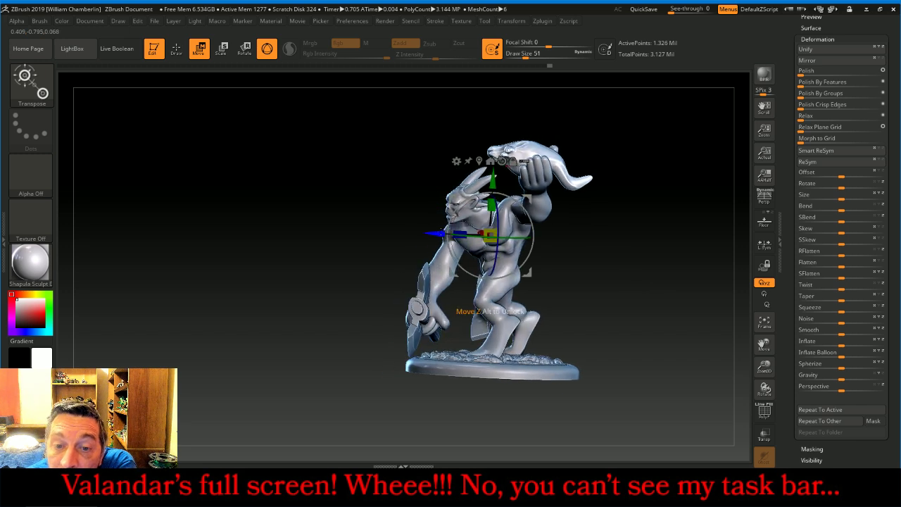
pyautogui.moveTo(436, 233); pyautogui.dragTo(443, 234)
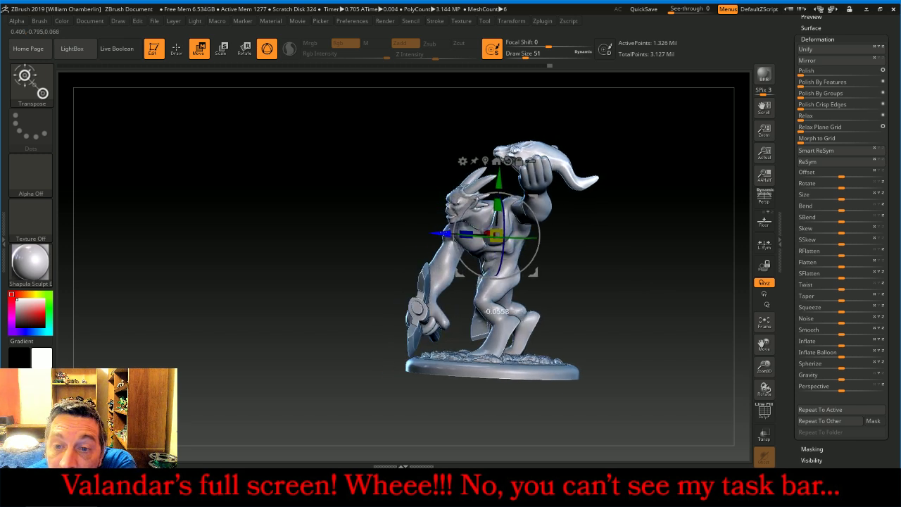
pyautogui.moveTo(594, 279); pyautogui.dragTo(611, 324)
pyautogui.moveTo(502, 288); pyautogui.dragTo(487, 283)
pyautogui.moveTo(541, 303); pyautogui.dragTo(608, 211)
pyautogui.moveTo(639, 252); pyautogui.dragTo(613, 254)
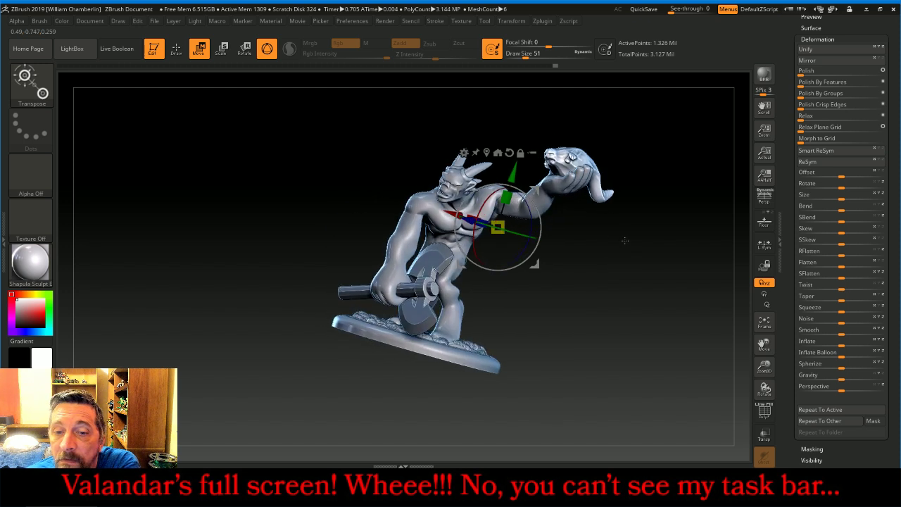
pyautogui.click(176, 48)
# Check the live stream chat in Firefox and return to the model in ZBrush.
pyautogui.moveTo(198, 148)
pyautogui.mouseDown()
pyautogui.moveTo(177, 148)
pyautogui.moveTo(207, 149)
pyautogui.moveTo(268, 205)
pyautogui.moveTo(249, 205)
pyautogui.moveTo(218, 161)
pyautogui.moveTo(192, 150)
pyautogui.moveTo(202, 151)
pyautogui.moveTo(225, 206)
pyautogui.mouseUp()
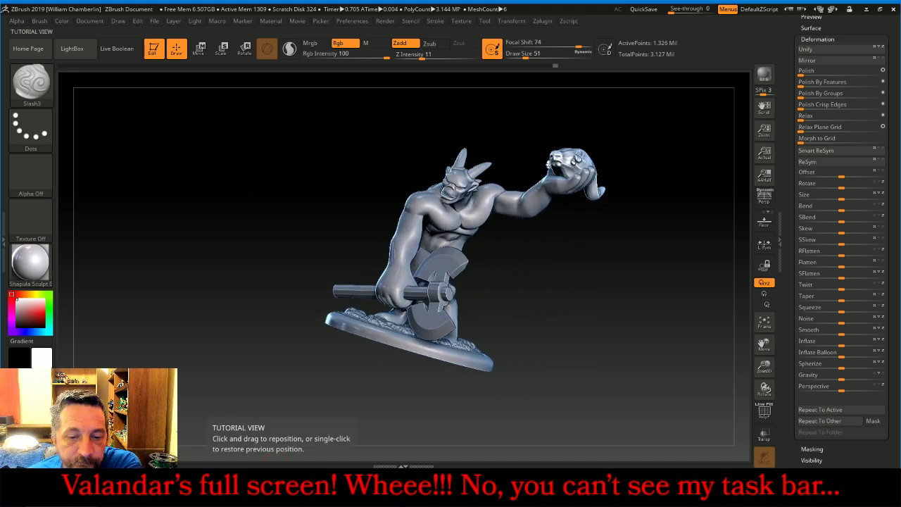
pyautogui.click(273, 496)
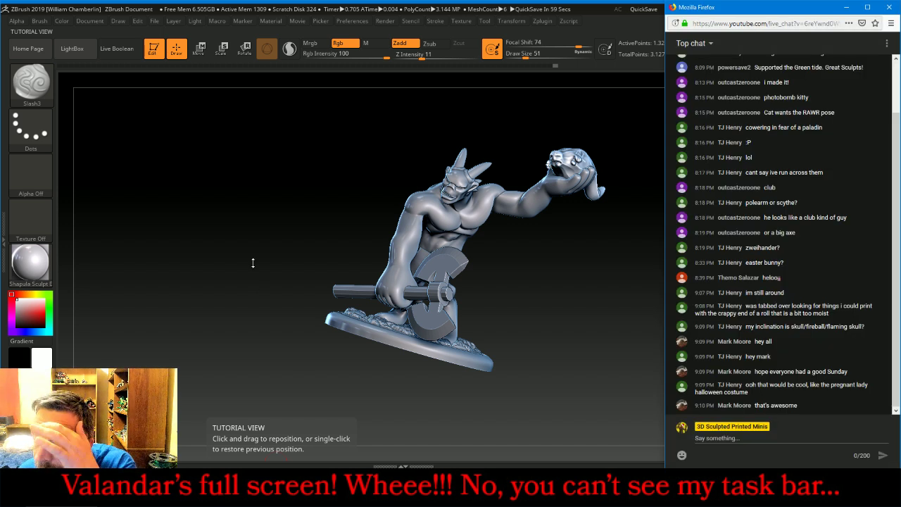
pyautogui.moveTo(303, 200); pyautogui.dragTo(298, 184)
pyautogui.scroll(3, 815, 106)
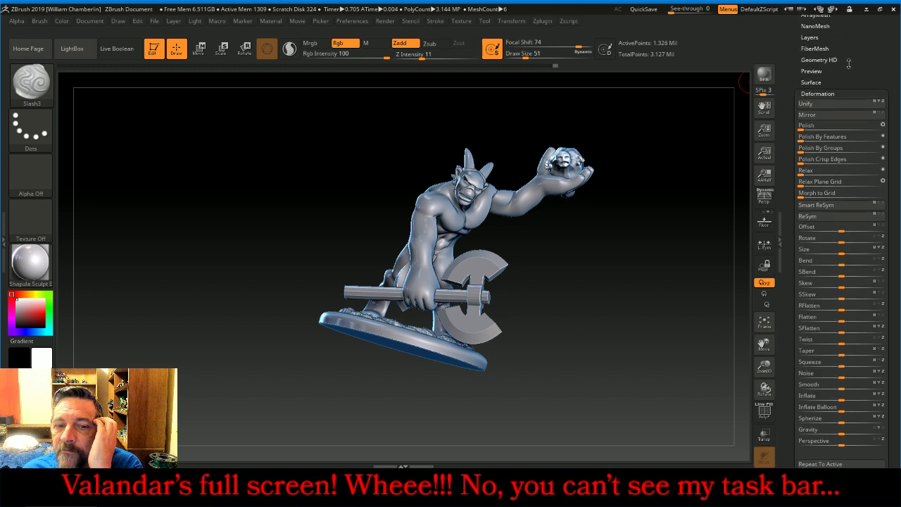
pyautogui.moveTo(590, 230)
pyautogui.mouseDown()
pyautogui.moveTo(602, 330)
pyautogui.moveTo(592, 239)
pyautogui.moveTo(622, 246)
pyautogui.moveTo(639, 290)
pyautogui.mouseUp()
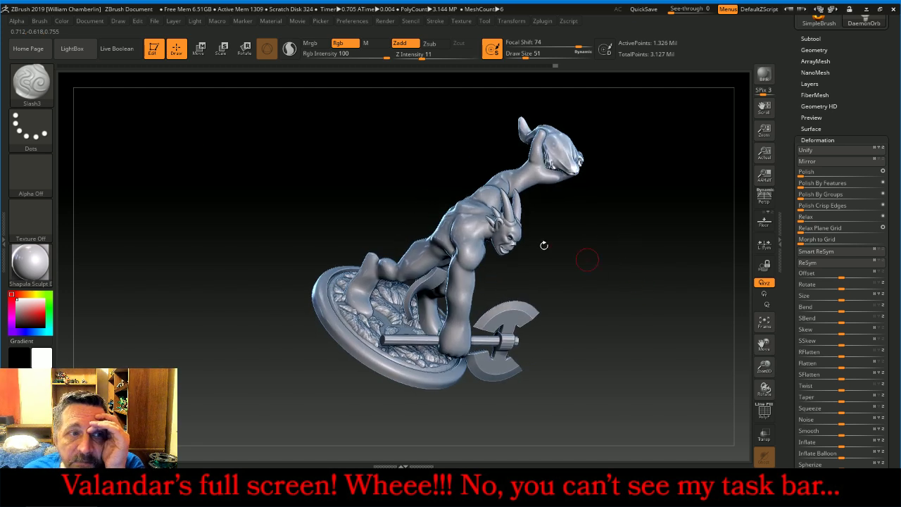
# Switch to the Move brush and set its Draw Size to 77.
pyautogui.click(31, 81)
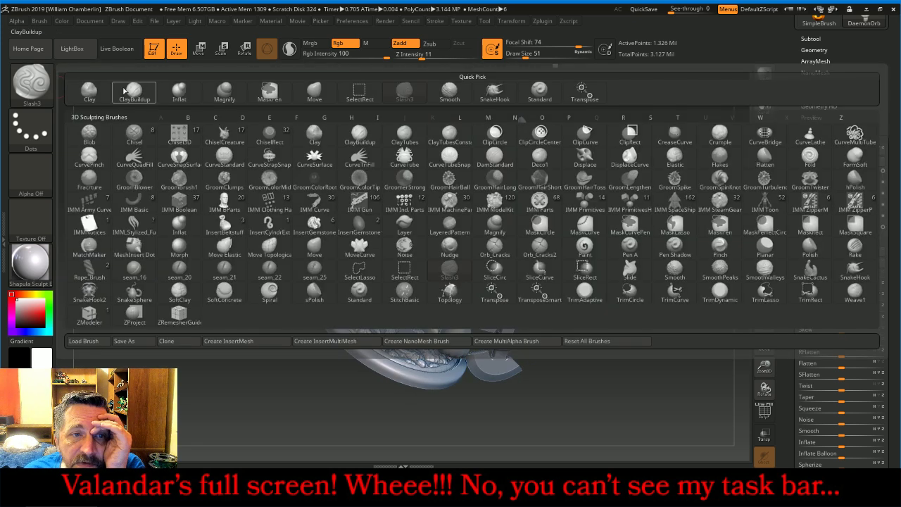
pyautogui.click(310, 92)
pyautogui.moveTo(523, 56); pyautogui.dragTo(524, 56)
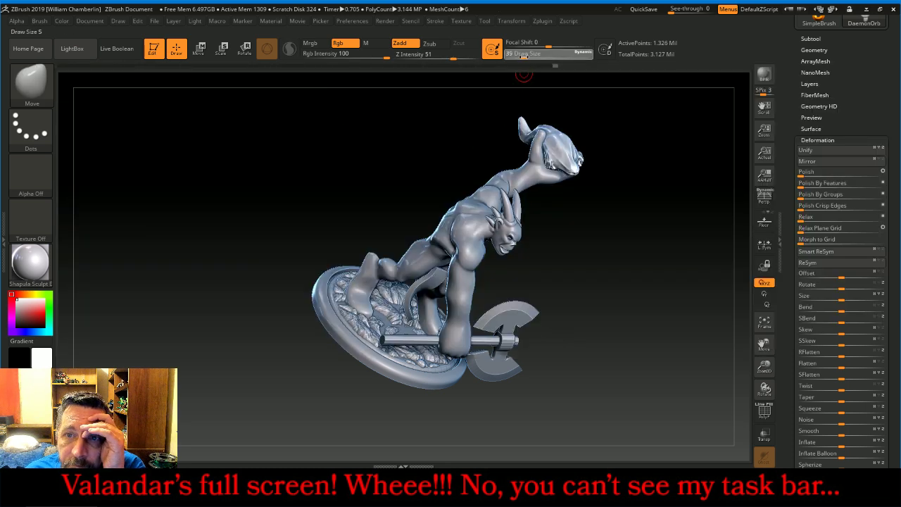
pyautogui.moveTo(635, 222)
pyautogui.mouseDown()
pyautogui.moveTo(658, 223)
pyautogui.moveTo(655, 255)
pyautogui.moveTo(742, 341)
pyautogui.moveTo(773, 417)
pyautogui.mouseUp()
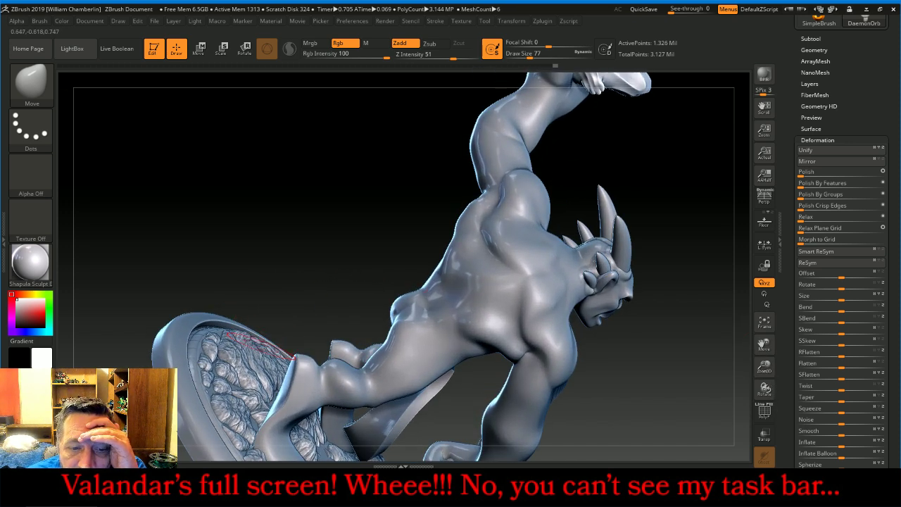
pyautogui.moveTo(275, 294); pyautogui.dragTo(306, 266)
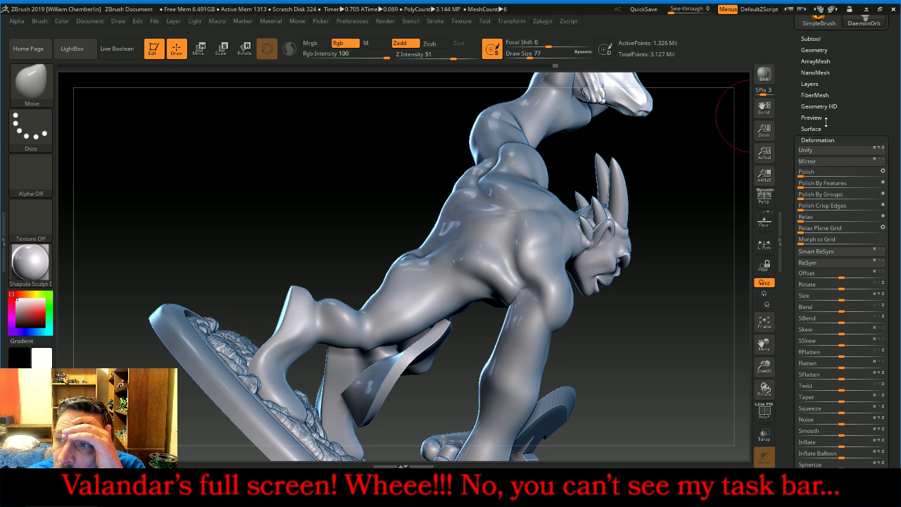
# Switch to the Move Topological brush and make DaemonBase the active subtool.
pyautogui.click(816, 38)
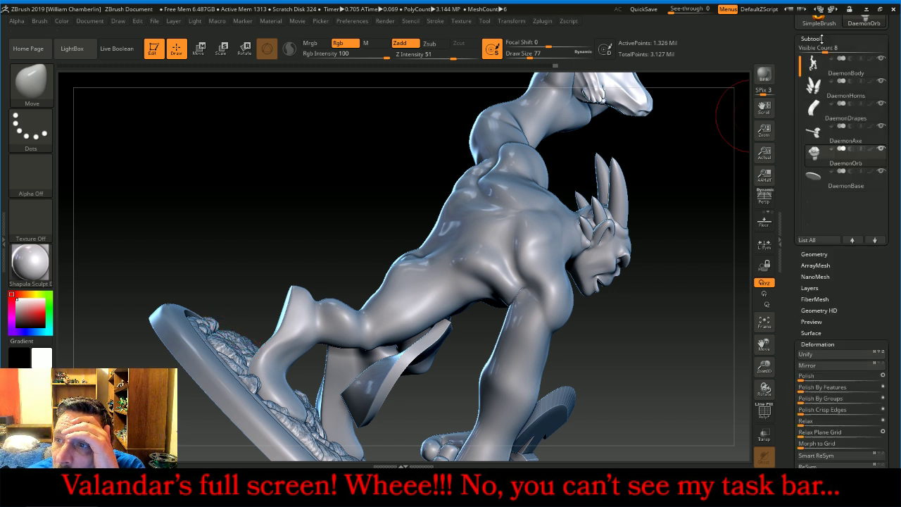
pyautogui.click(31, 85)
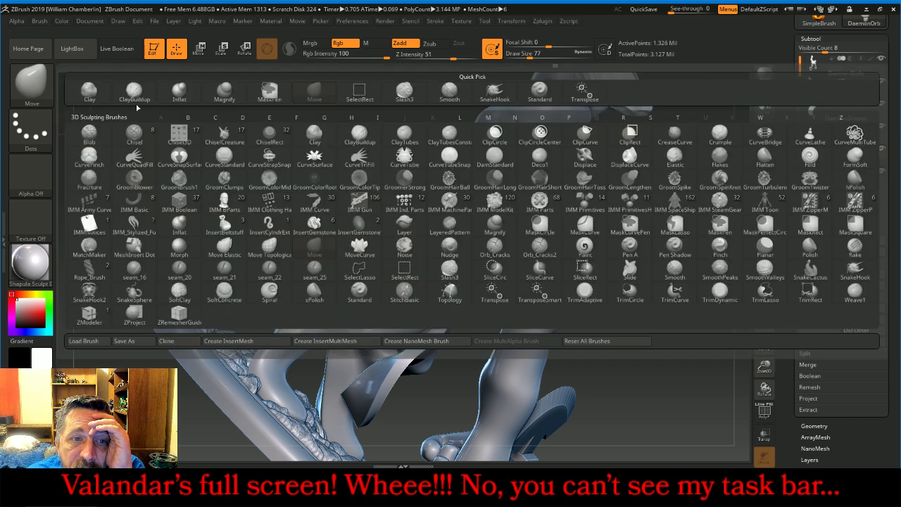
pyautogui.click(269, 248)
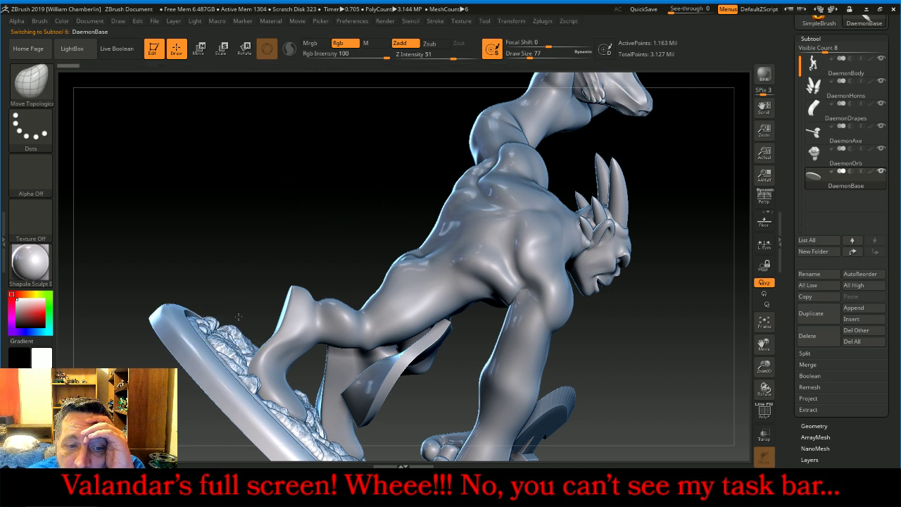
# Pull several rocks on DaemonBase, around and between the demon's feet, up into pointed spikes with the Move Topological brush.
pyautogui.moveTo(246, 298)
pyautogui.mouseDown()
pyautogui.moveTo(265, 257)
pyautogui.moveTo(316, 211)
pyautogui.moveTo(323, 220)
pyautogui.moveTo(284, 147)
pyautogui.moveTo(374, 319)
pyautogui.mouseUp()
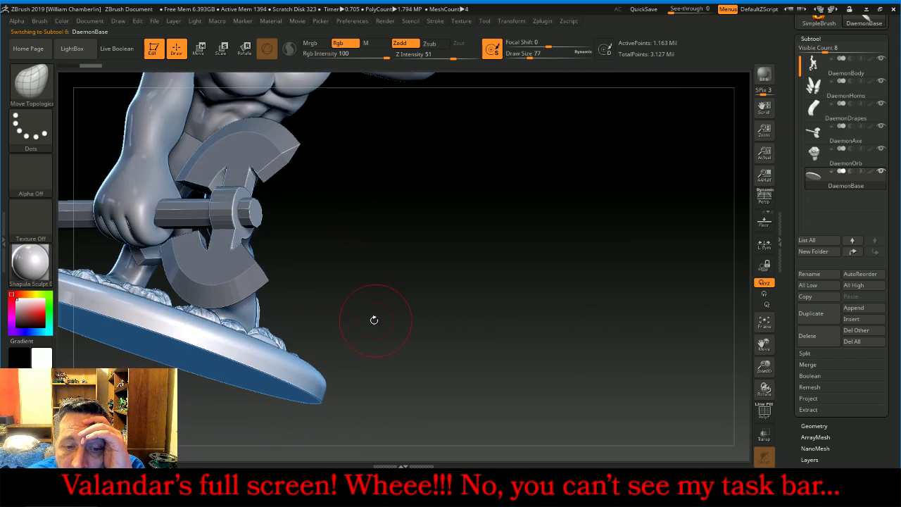
pyautogui.moveTo(270, 328); pyautogui.dragTo(314, 278)
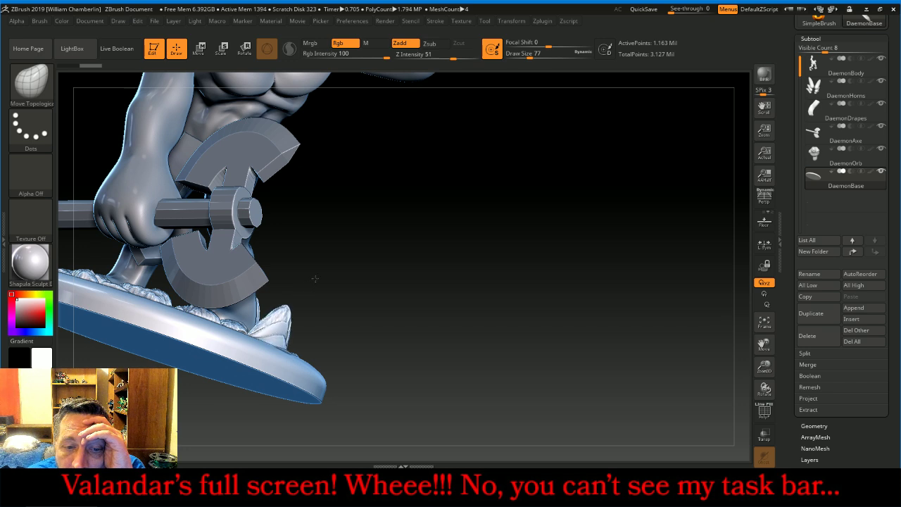
pyautogui.moveTo(437, 249)
pyautogui.mouseDown()
pyautogui.moveTo(416, 275)
pyautogui.moveTo(384, 282)
pyautogui.mouseUp()
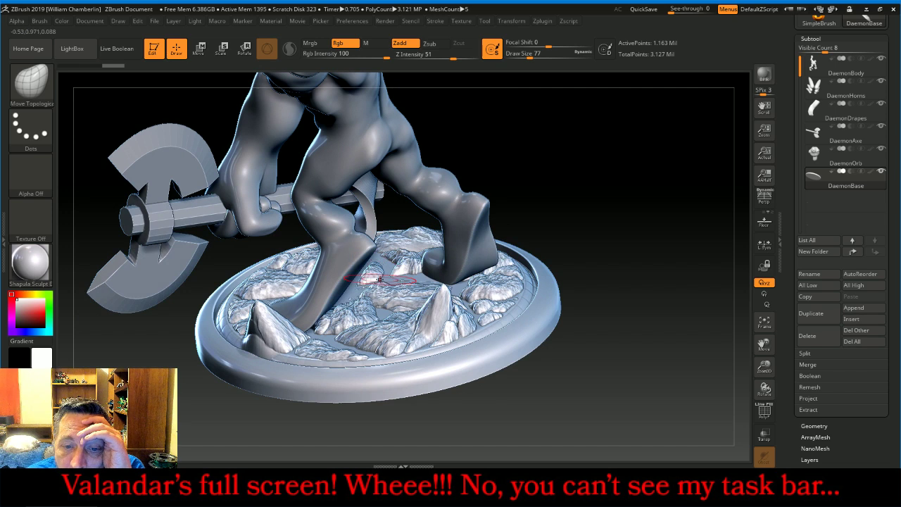
pyautogui.moveTo(648, 279); pyautogui.dragTo(650, 258)
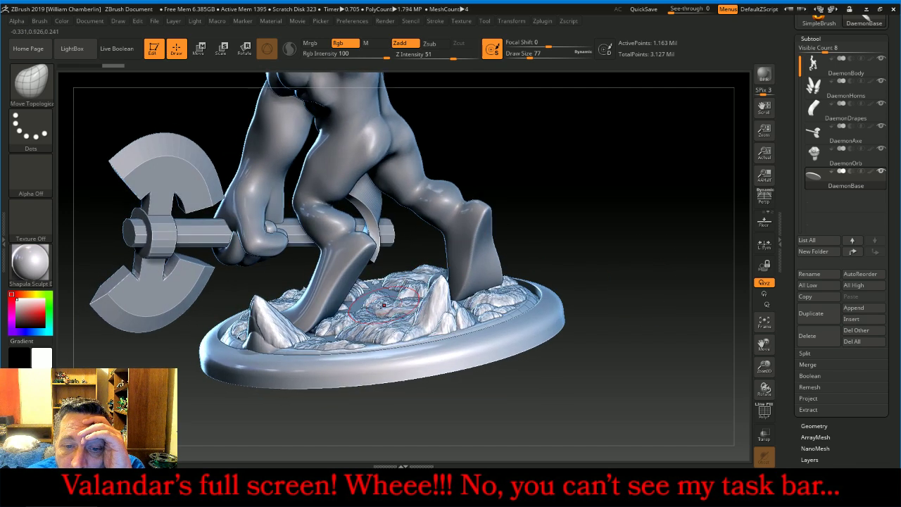
pyautogui.moveTo(386, 301); pyautogui.dragTo(394, 230)
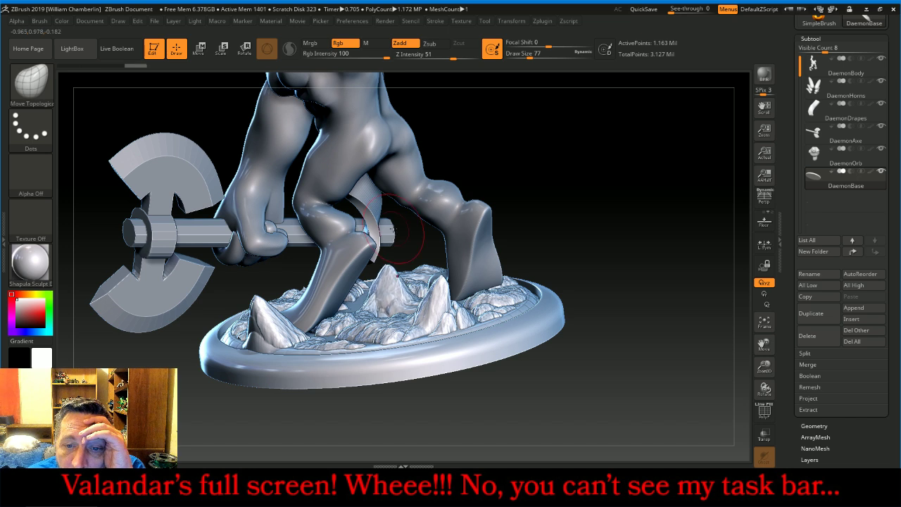
pyautogui.moveTo(585, 211); pyautogui.dragTo(540, 240)
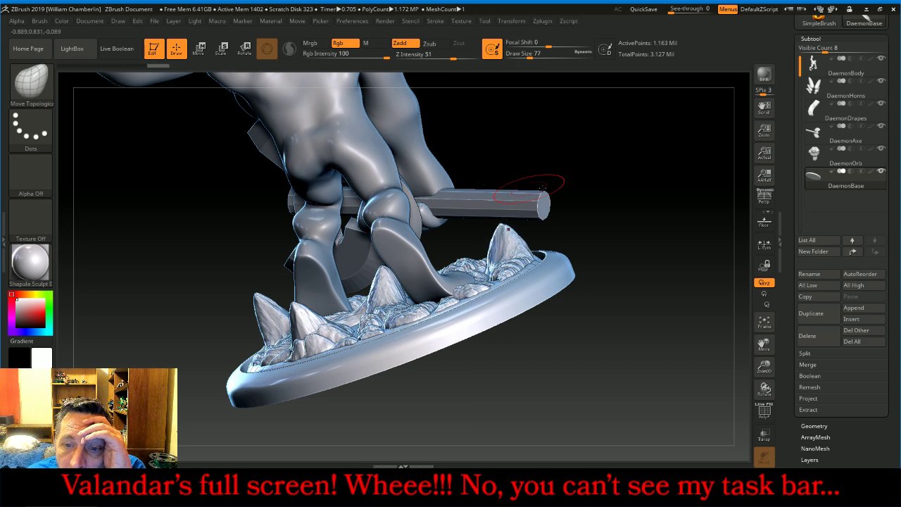
# Set the Draw Size to 53 and pull another rock beneath the axe hand up into a tall leaning spike.
pyautogui.moveTo(543, 177); pyautogui.dragTo(628, 220)
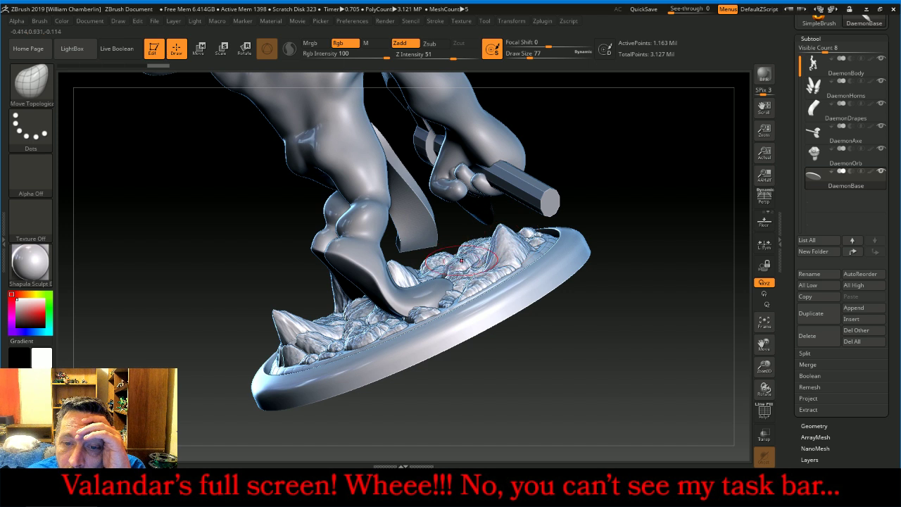
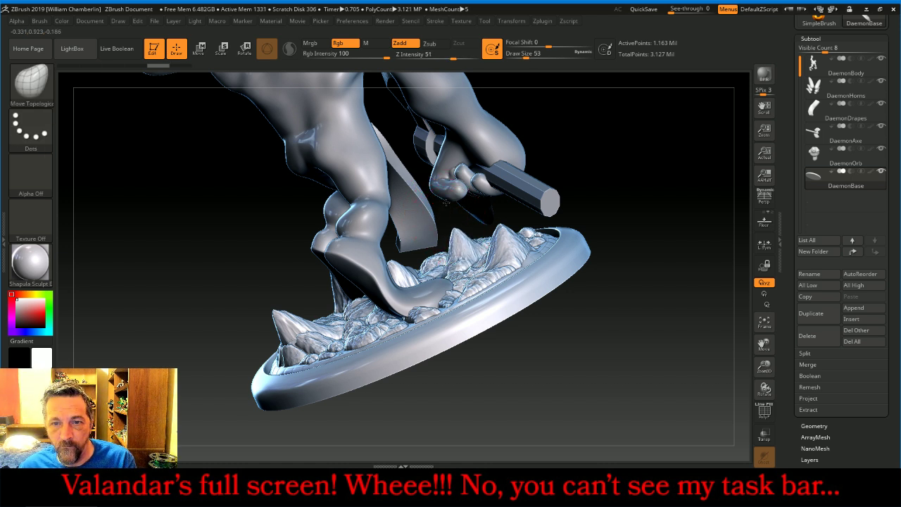
pyautogui.moveTo(457, 236)
pyautogui.mouseDown()
pyautogui.moveTo(421, 117)
pyautogui.moveTo(403, 128)
pyautogui.mouseUp()
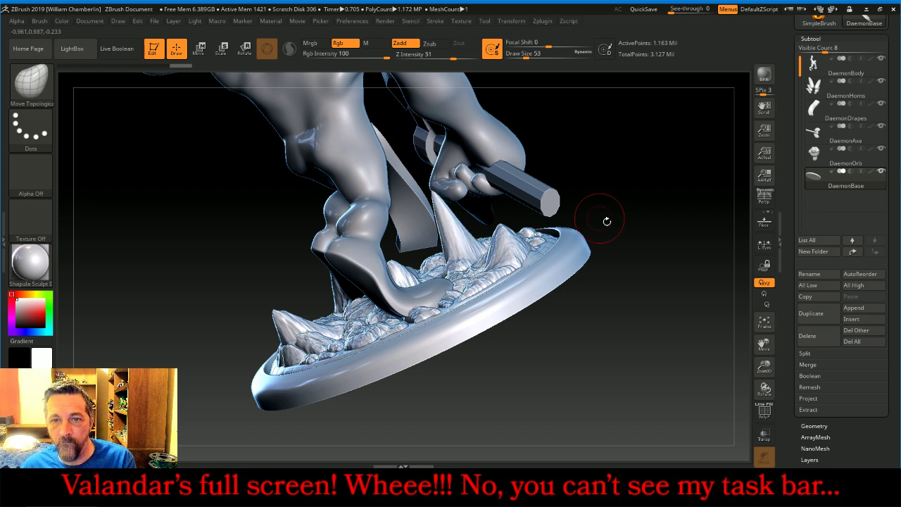
pyautogui.moveTo(607, 221); pyautogui.dragTo(717, 346)
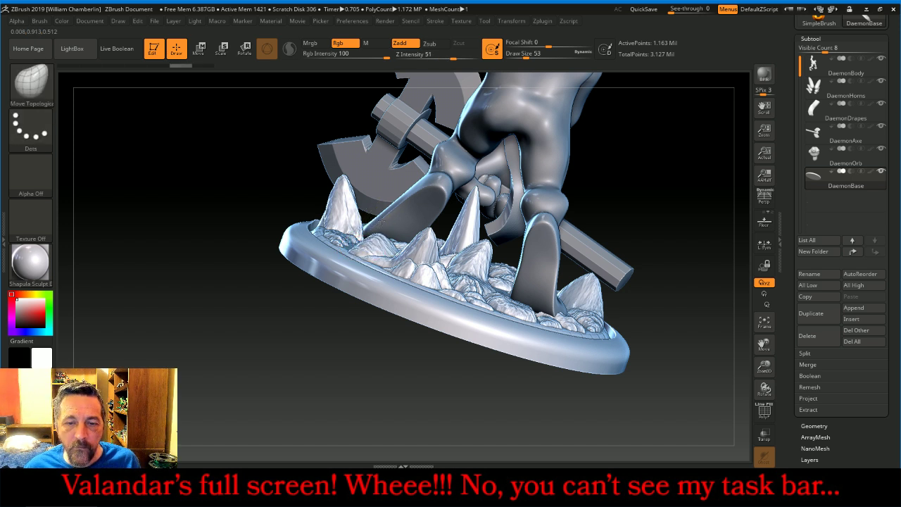
pyautogui.moveTo(659, 192); pyautogui.dragTo(635, 296)
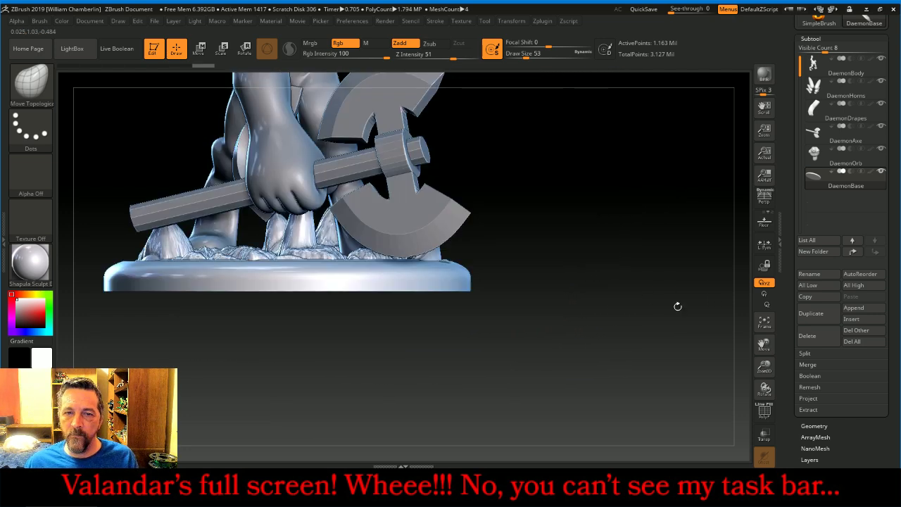
# Make DaemonAxe the active subtool and hide the DaemonOrb, DaemonBase, DaemonDrapes and DaemonHorns subtools.
pyautogui.click(764, 322)
pyautogui.click(764, 321)
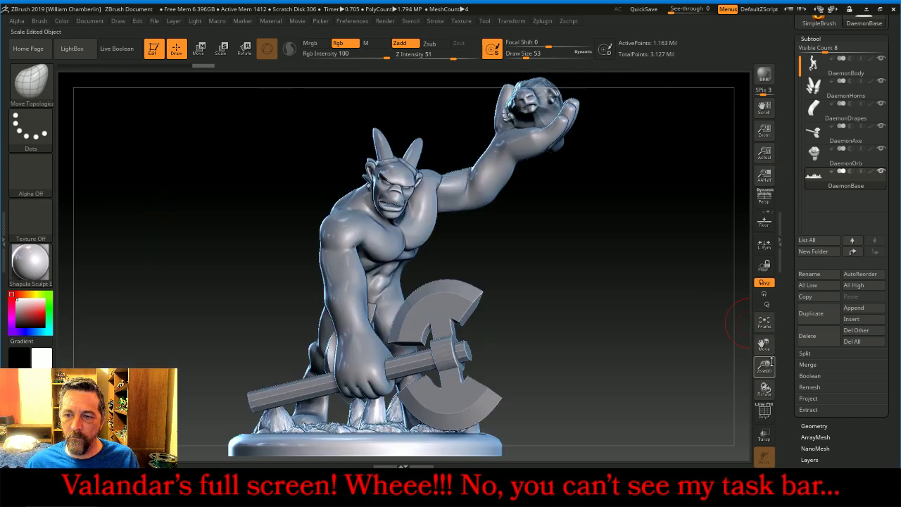
pyautogui.moveTo(764, 367); pyautogui.dragTo(757, 342)
pyautogui.moveTo(616, 274); pyautogui.dragTo(577, 281)
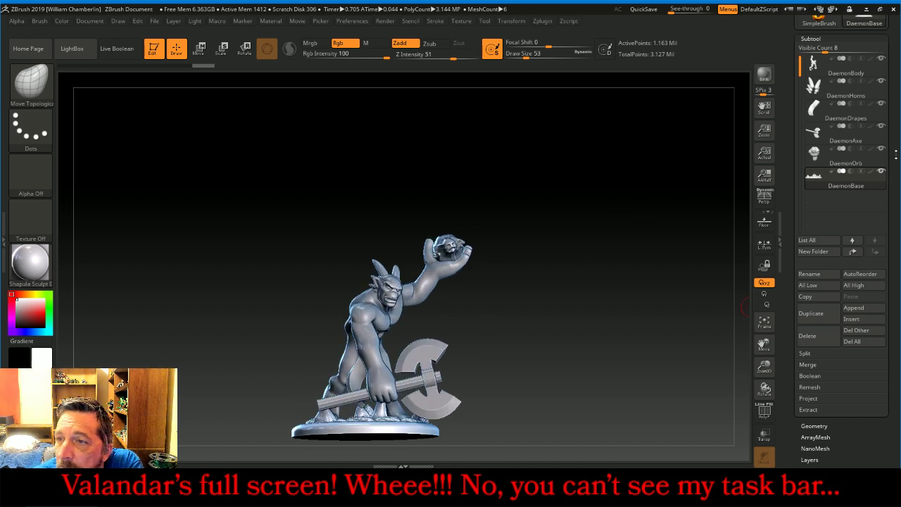
pyautogui.click(822, 136)
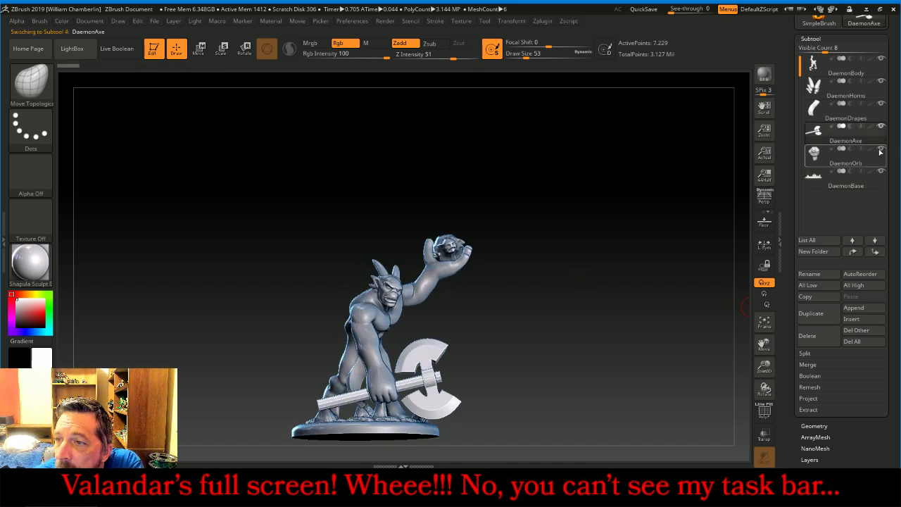
pyautogui.click(880, 152)
pyautogui.click(881, 171)
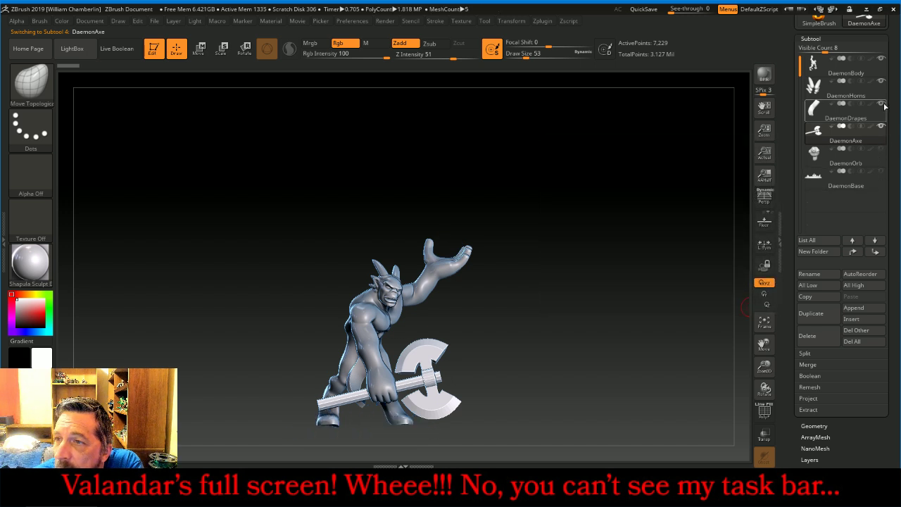
pyautogui.click(882, 104)
pyautogui.click(881, 81)
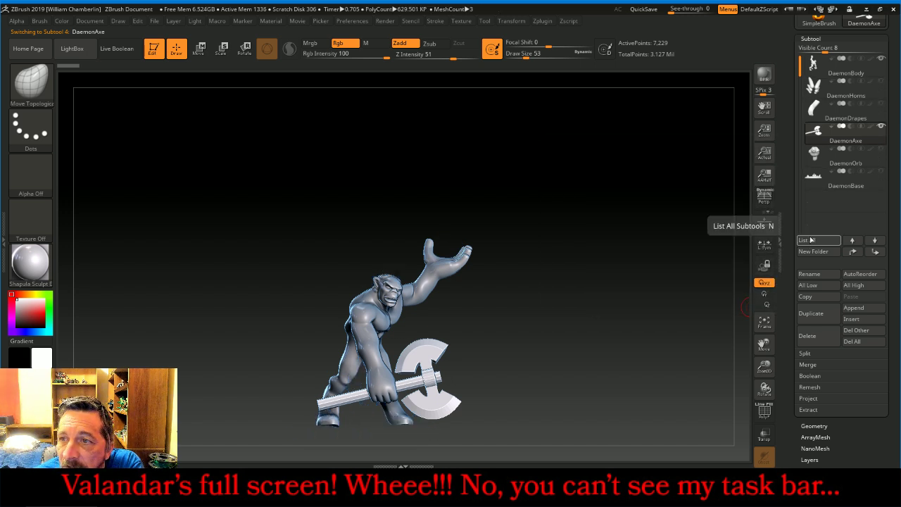
# Divide the axe mesh up to subdivision level 4 and delete its lower subdivision levels.
pyautogui.click(764, 321)
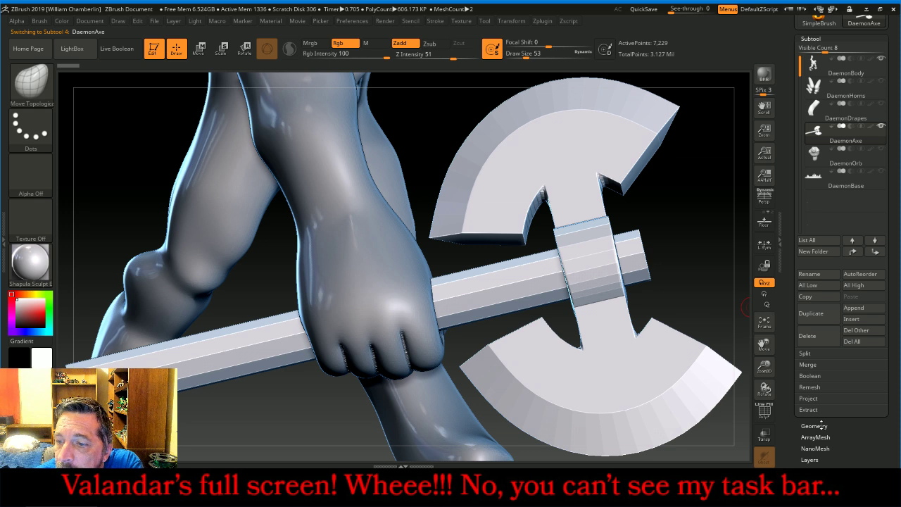
pyautogui.click(815, 426)
pyautogui.click(832, 136)
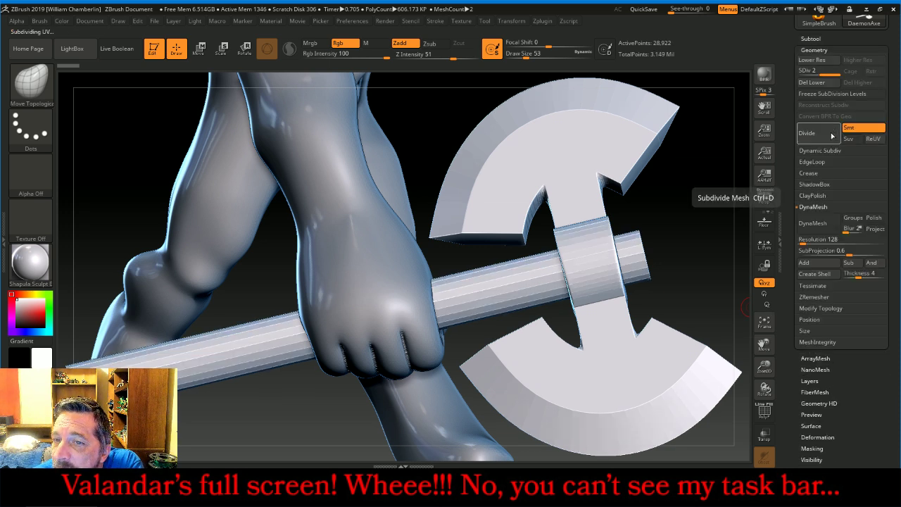
pyautogui.click(832, 136)
pyautogui.click(832, 136)
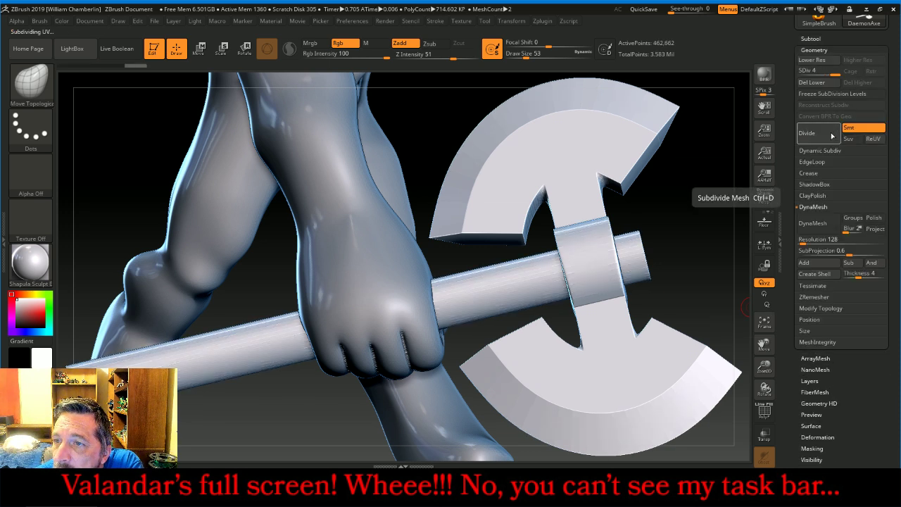
pyautogui.click(811, 83)
pyautogui.moveTo(692, 207); pyautogui.dragTo(678, 224)
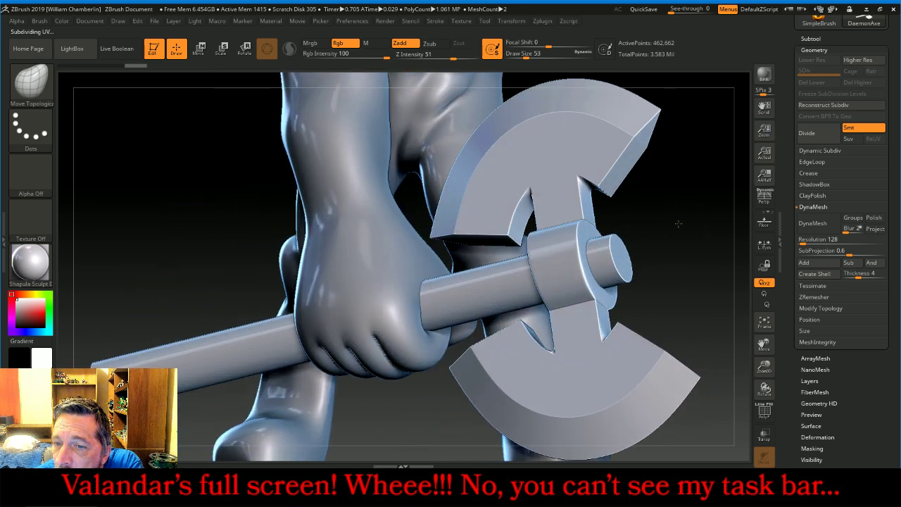
# Remesh the axe with DynaMesh at a resolution of 512.
pyautogui.click(821, 240)
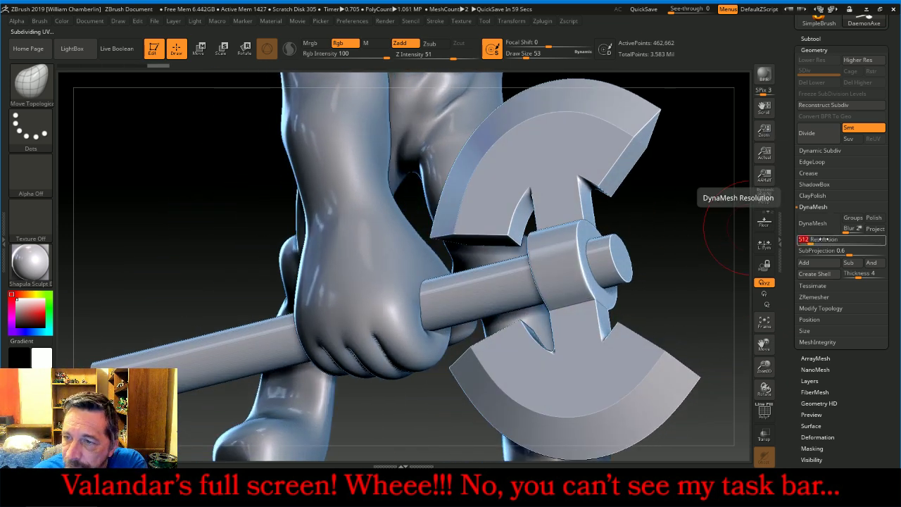
pyautogui.write('512')
pyautogui.click(813, 223)
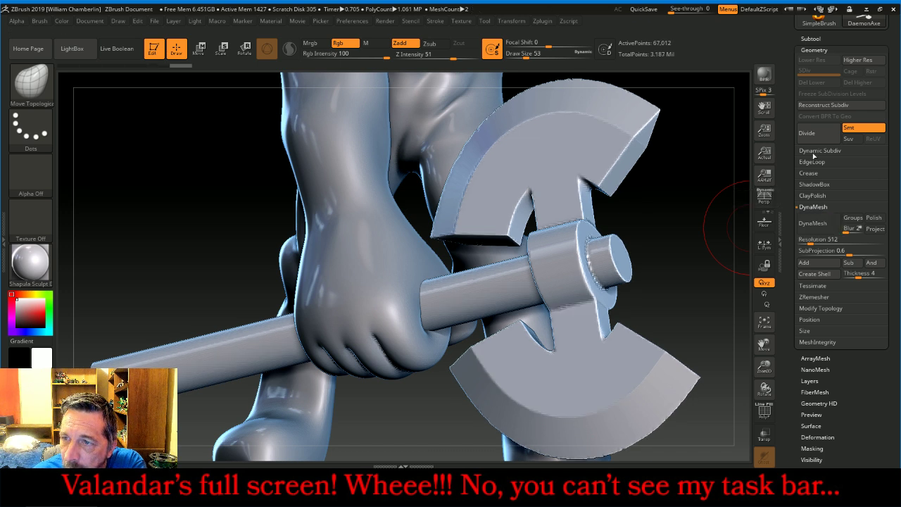
# Divide the remeshed axe to subdivision level 3 and delete the lower levels.
pyautogui.click(812, 136)
pyautogui.click(812, 137)
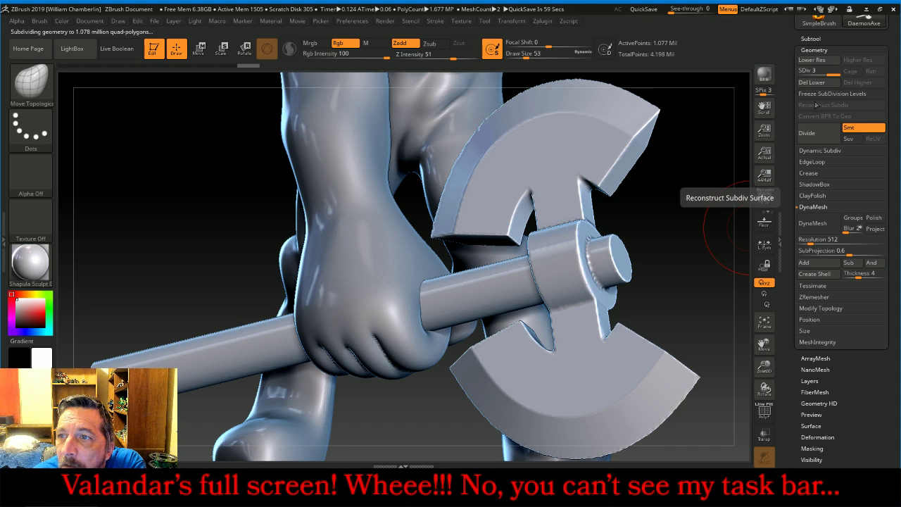
pyautogui.click(812, 83)
pyautogui.moveTo(702, 237)
pyautogui.mouseDown()
pyautogui.moveTo(728, 237)
pyautogui.moveTo(693, 233)
pyautogui.mouseUp()
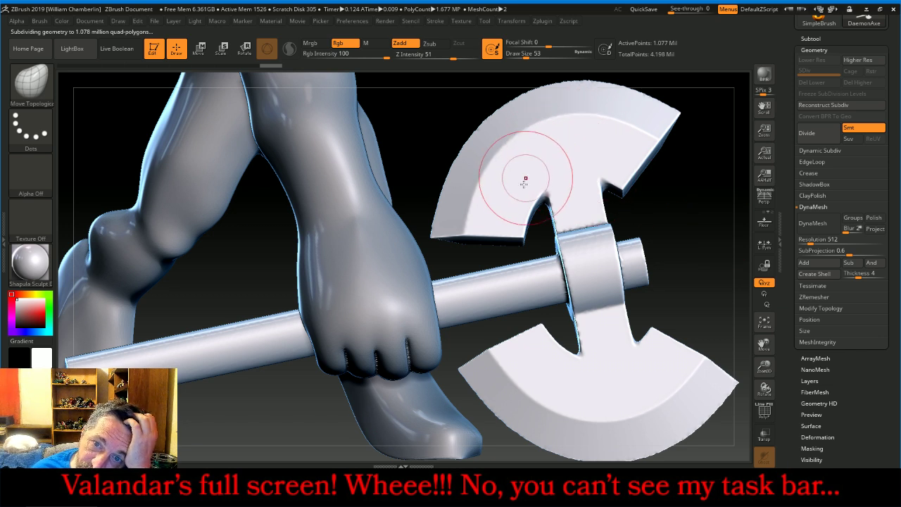
# Switch to the Orb_Cracks2 brush and toggle its LazyMouse option off and back on.
pyautogui.click(41, 90)
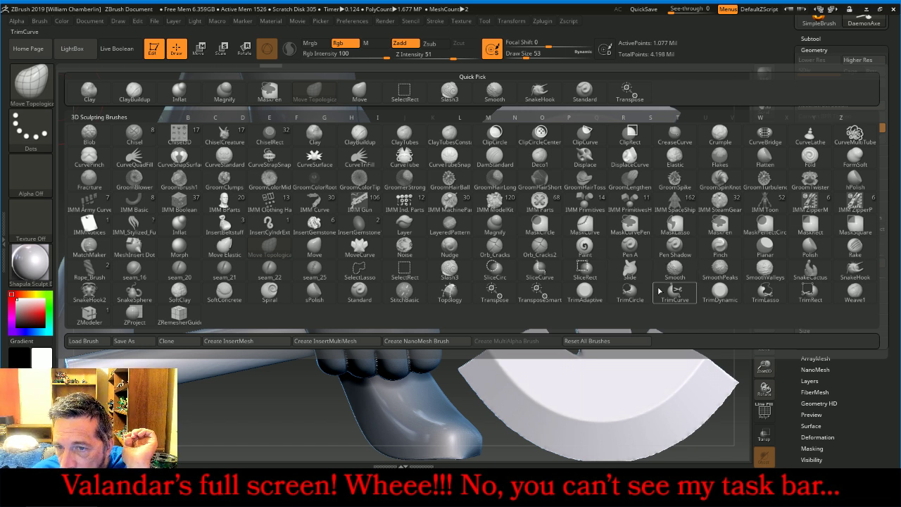
pyautogui.click(534, 250)
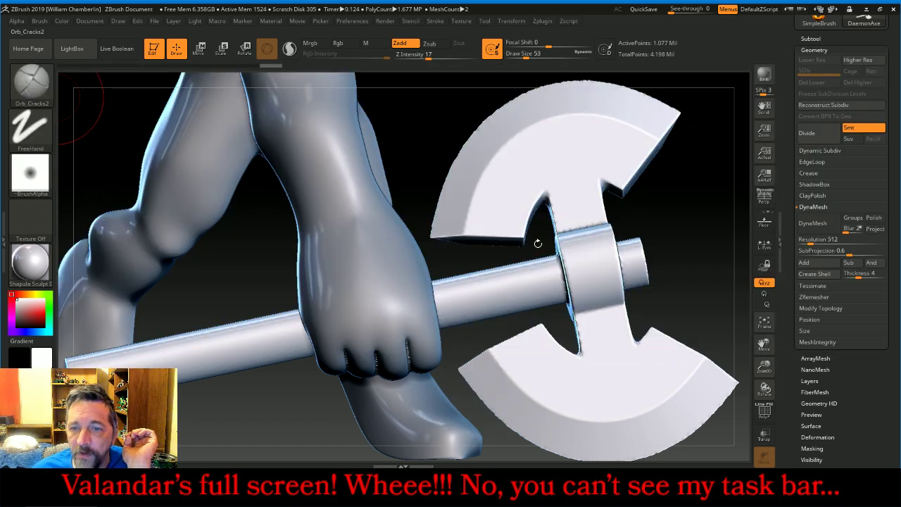
pyautogui.moveTo(876, 43); pyautogui.dragTo(874, 159)
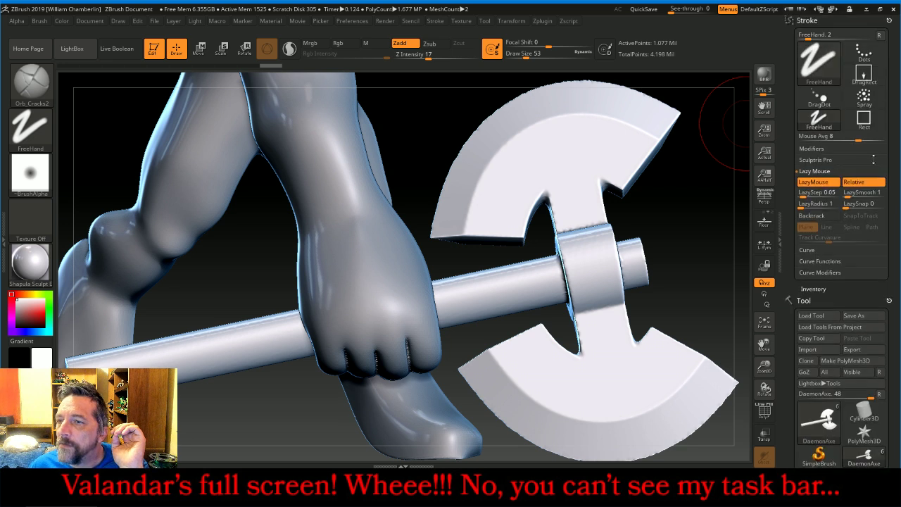
pyautogui.click(822, 185)
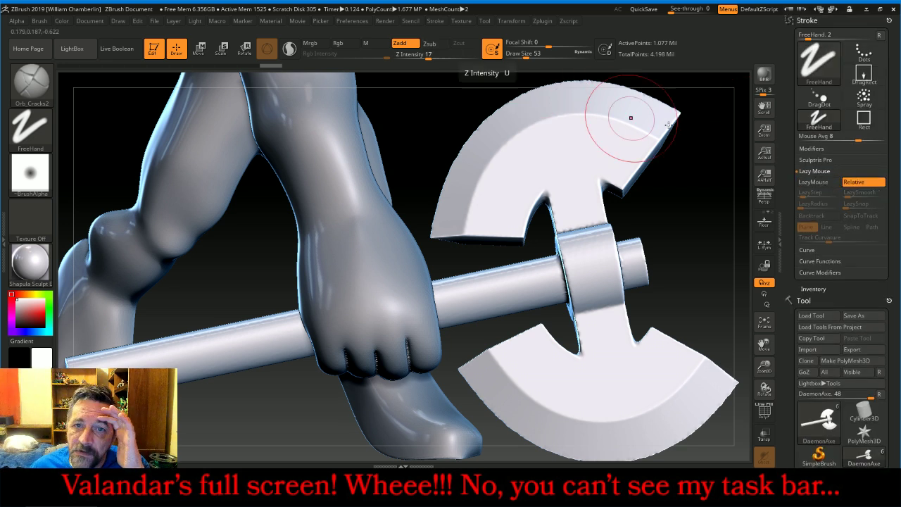
pyautogui.click(813, 182)
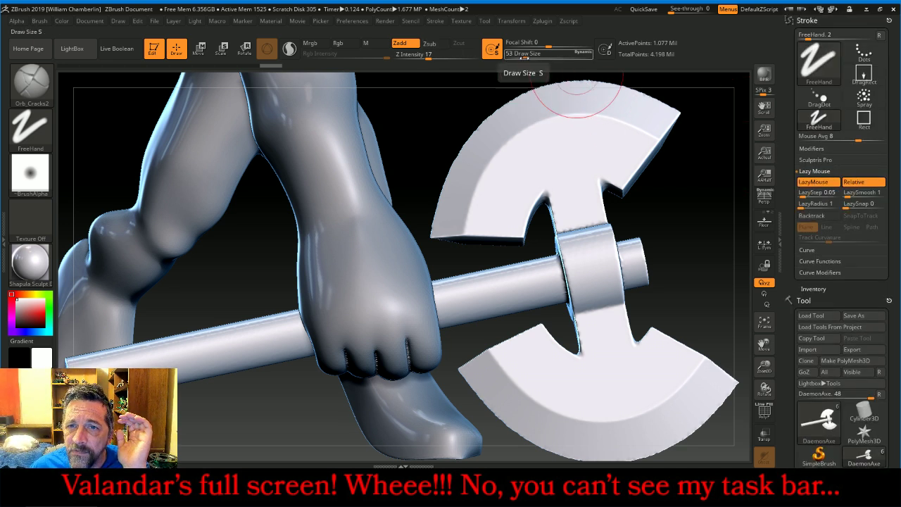
# Try a wavy groove across the upper axe blade with Orb_Cracks2 at Draw Size 29, and undo the stroke.
pyautogui.moveTo(527, 56); pyautogui.dragTo(522, 58)
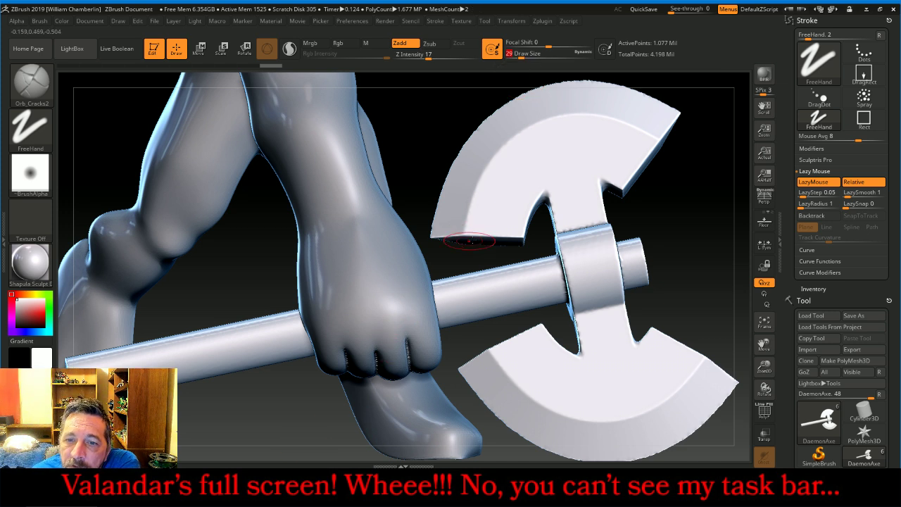
pyautogui.moveTo(521, 224)
pyautogui.mouseDown()
pyautogui.moveTo(496, 223)
pyautogui.moveTo(502, 169)
pyautogui.moveTo(514, 184)
pyautogui.moveTo(529, 176)
pyautogui.moveTo(533, 141)
pyautogui.moveTo(548, 140)
pyautogui.moveTo(560, 121)
pyautogui.moveTo(577, 121)
pyautogui.moveTo(592, 147)
pyautogui.moveTo(638, 141)
pyautogui.moveTo(612, 164)
pyautogui.moveTo(611, 180)
pyautogui.mouseUp()
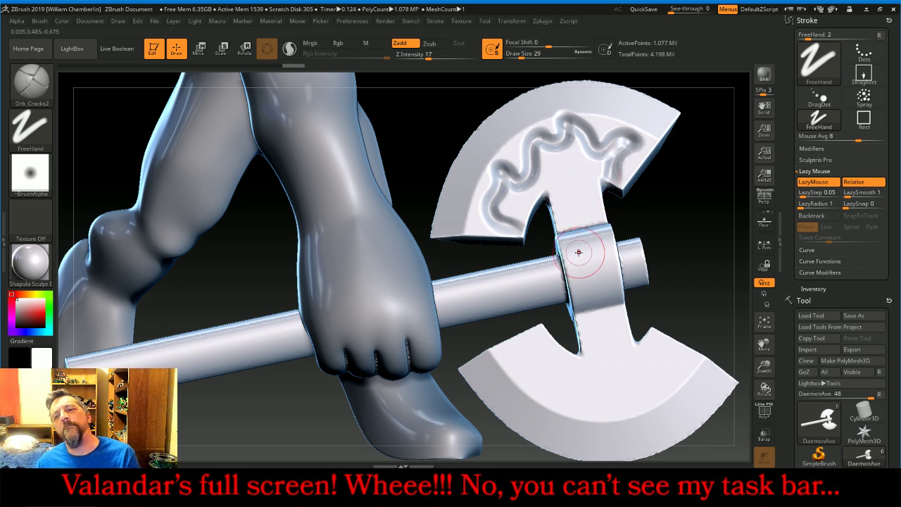
pyautogui.hotkey('ctrl', 'z')
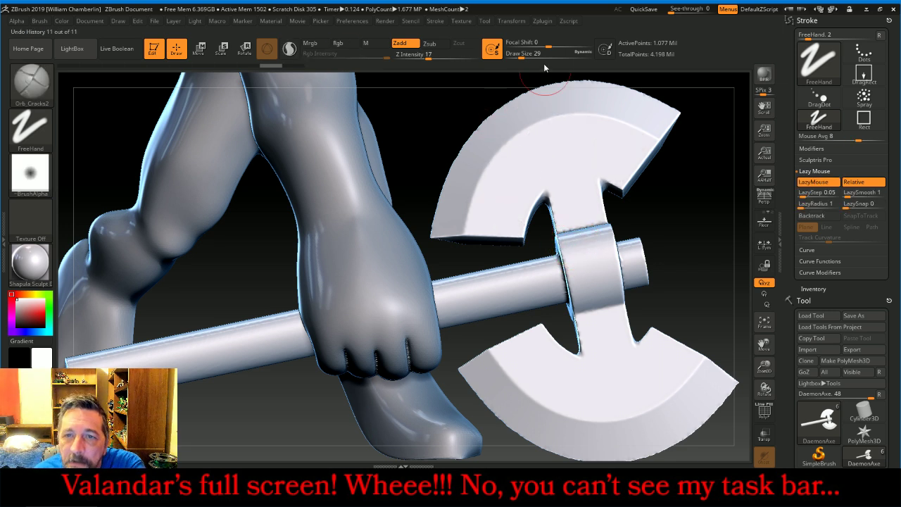
# Set the Draw Size to 9 and mask a flame-like shape on the inner face of the upper axe blade with MaskPen.
pyautogui.moveTo(521, 55); pyautogui.dragTo(515, 56)
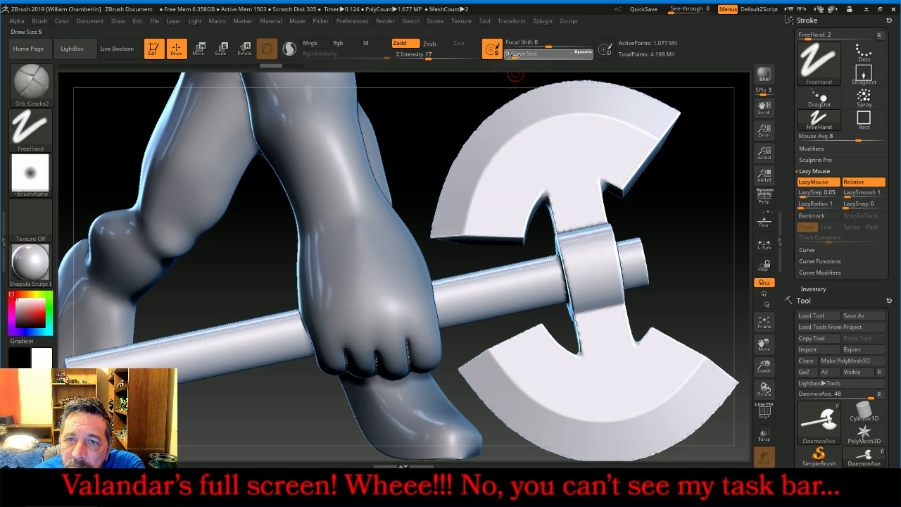
pyautogui.press('ctrl')
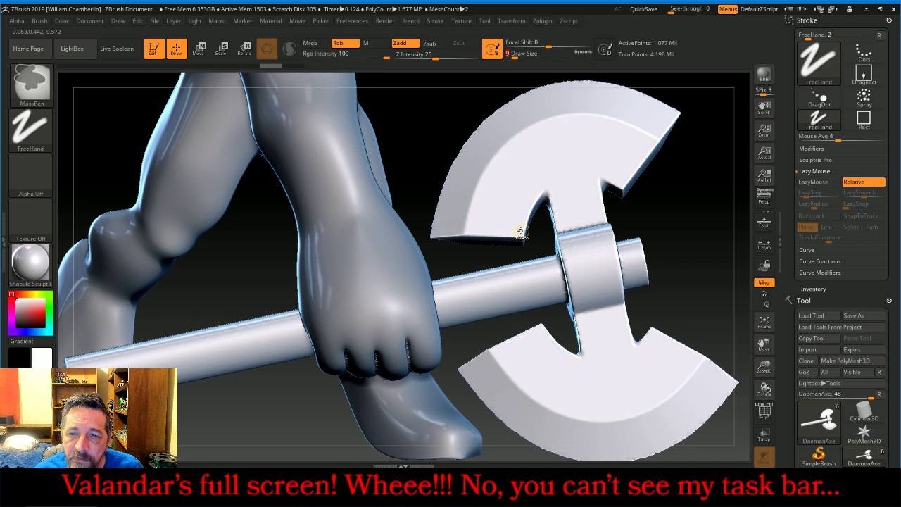
pyautogui.moveTo(512, 225)
pyautogui.keyDown('ctrl'); pyautogui.mouseDown()
pyautogui.moveTo(484, 203)
pyautogui.moveTo(511, 193)
pyautogui.moveTo(525, 136)
pyautogui.moveTo(533, 160)
pyautogui.moveTo(557, 141)
pyautogui.moveTo(551, 125)
pyautogui.moveTo(568, 171)
pyautogui.moveTo(581, 138)
pyautogui.moveTo(593, 149)
pyautogui.moveTo(611, 132)
pyautogui.moveTo(616, 180)
pyautogui.moveTo(584, 197)
pyautogui.moveTo(579, 213)
pyautogui.moveTo(544, 186)
pyautogui.moveTo(522, 223)
pyautogui.moveTo(516, 187)
pyautogui.moveTo(532, 166)
pyautogui.moveTo(543, 185)
pyautogui.moveTo(576, 202)
pyautogui.mouseUp(); pyautogui.keyUp('ctrl')
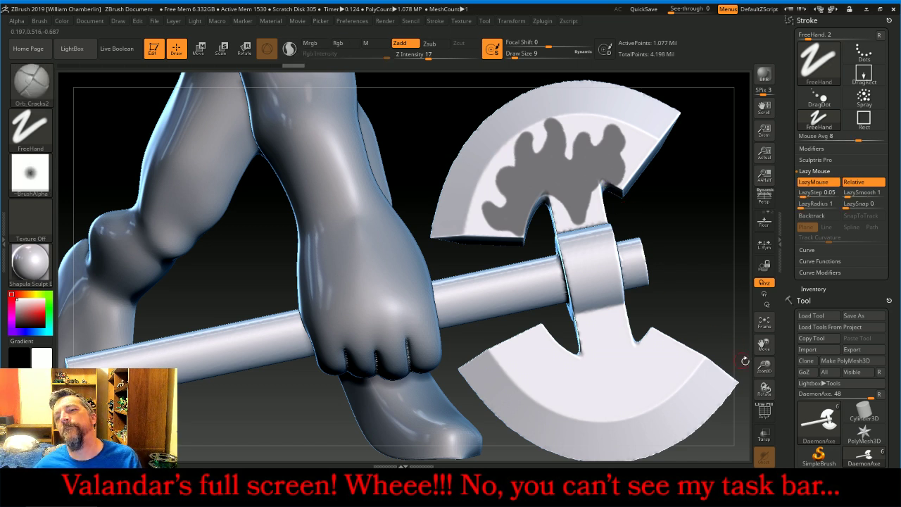
# Trim the upper blade's flame mask into pointed, curled tips and outline a matching flame mask on the lower blade's inner face.
pyautogui.press('ctrl')
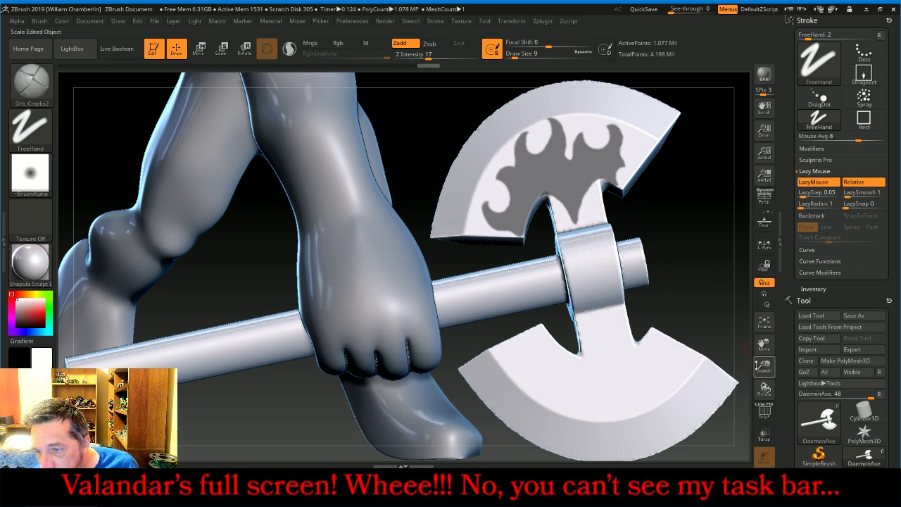
pyautogui.moveTo(767, 348); pyautogui.dragTo(704, 323)
pyautogui.press('ctrl')
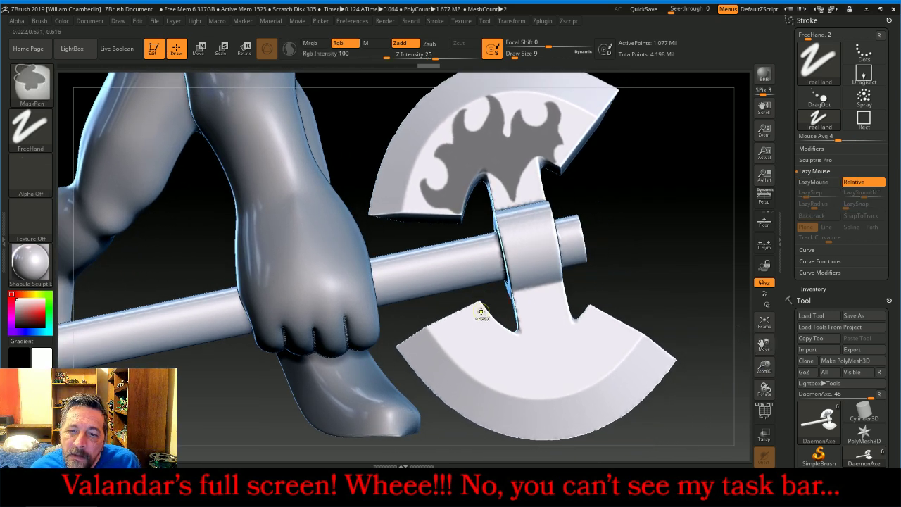
pyautogui.moveTo(477, 314)
pyautogui.keyDown('ctrl'); pyautogui.mouseDown()
pyautogui.moveTo(471, 348)
pyautogui.moveTo(454, 342)
pyautogui.moveTo(493, 346)
pyautogui.moveTo(503, 380)
pyautogui.moveTo(522, 354)
pyautogui.moveTo(564, 383)
pyautogui.moveTo(569, 363)
pyautogui.moveTo(585, 359)
pyautogui.moveTo(577, 345)
pyautogui.moveTo(607, 333)
pyautogui.moveTo(590, 314)
pyautogui.moveTo(561, 322)
pyautogui.moveTo(541, 290)
pyautogui.moveTo(519, 338)
pyautogui.moveTo(484, 338)
pyautogui.mouseUp(); pyautogui.keyUp('ctrl')
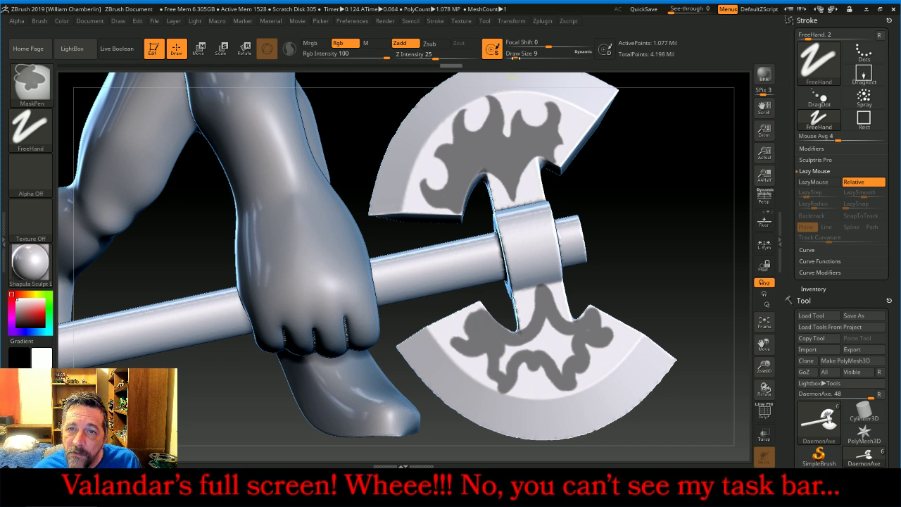
# Set the MaskPen's Focal Shift to -100, fill in the lower blade's flame mask and trim its tips into curled points.
pyautogui.moveTo(512, 41); pyautogui.dragTo(501, 42)
pyautogui.moveTo(505, 336)
pyautogui.keyDown('ctrl'); pyautogui.mouseDown()
pyautogui.moveTo(503, 365)
pyautogui.moveTo(539, 337)
pyautogui.moveTo(570, 336)
pyautogui.mouseUp(); pyautogui.keyUp('ctrl')
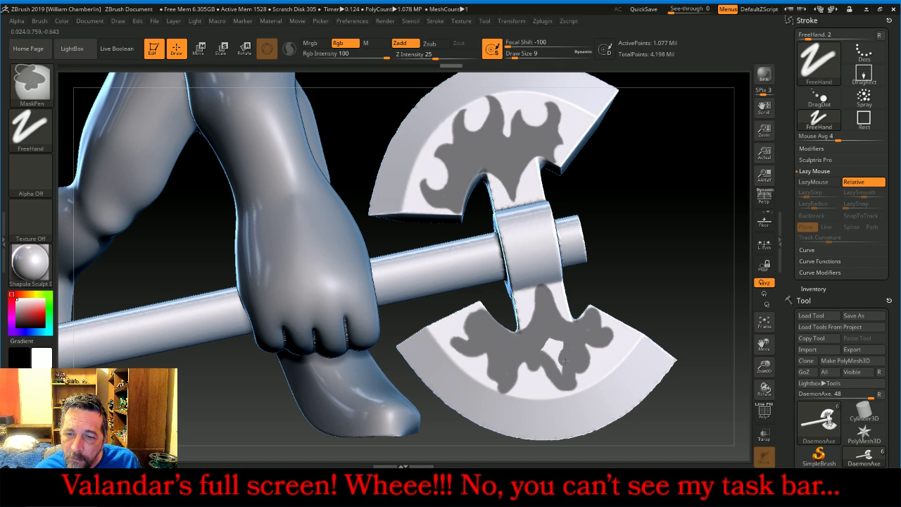
pyautogui.keyDown('ctrl'); pyautogui.moveTo(562, 338); pyautogui.dragTo(589, 330); pyautogui.keyUp('ctrl')
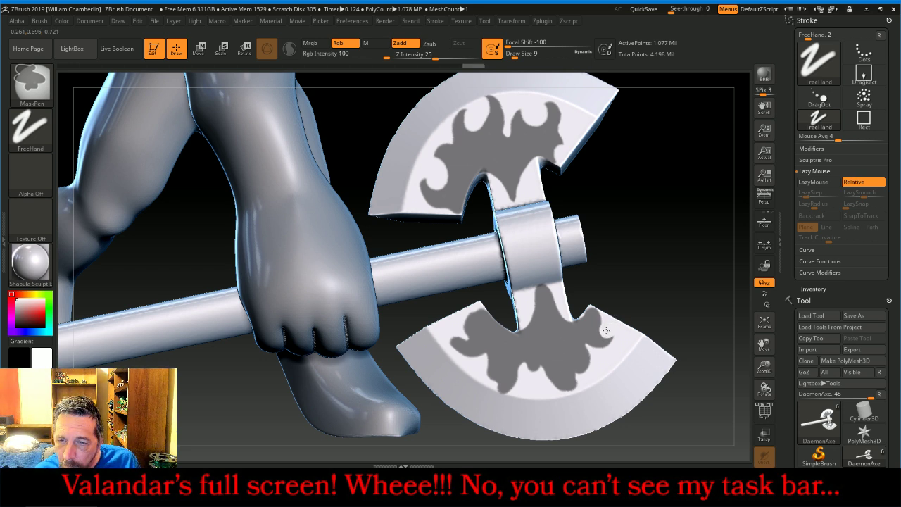
pyautogui.keyDown('ctrl'); pyautogui.keyDown('alt'); pyautogui.moveTo(602, 317); pyautogui.dragTo(597, 309); pyautogui.keyUp('alt'); pyautogui.keyUp('ctrl')
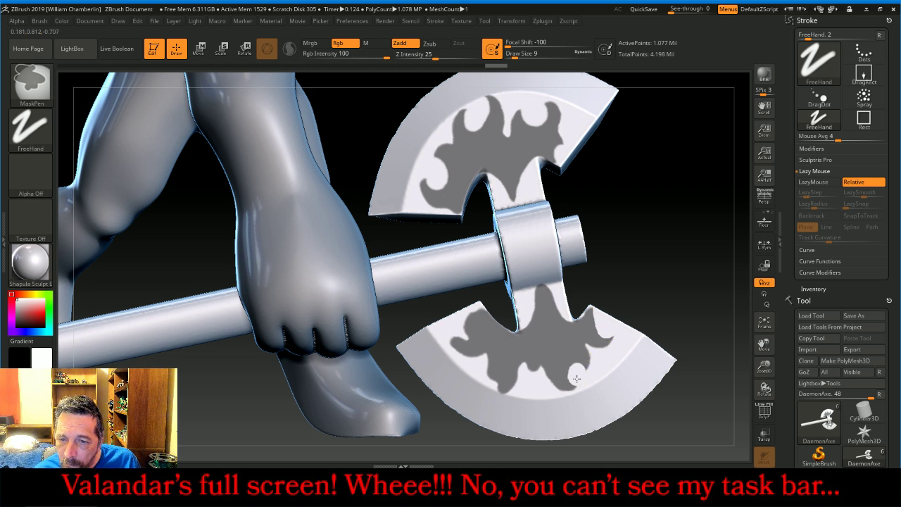
pyautogui.keyDown('ctrl'); pyautogui.moveTo(576, 379); pyautogui.dragTo(552, 392); pyautogui.keyUp('ctrl')
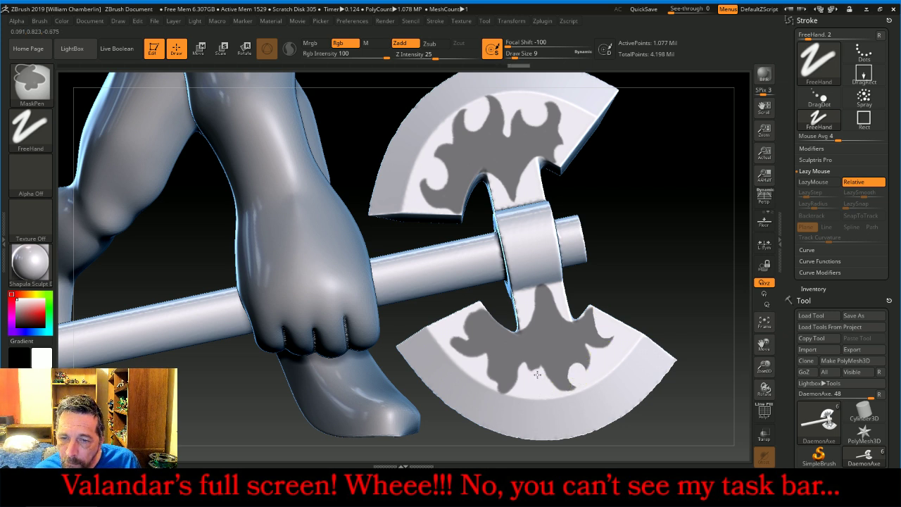
pyautogui.moveTo(536, 369)
pyautogui.keyDown('ctrl'); pyautogui.mouseDown()
pyautogui.moveTo(528, 388)
pyautogui.moveTo(488, 375)
pyautogui.mouseUp(); pyautogui.keyUp('ctrl')
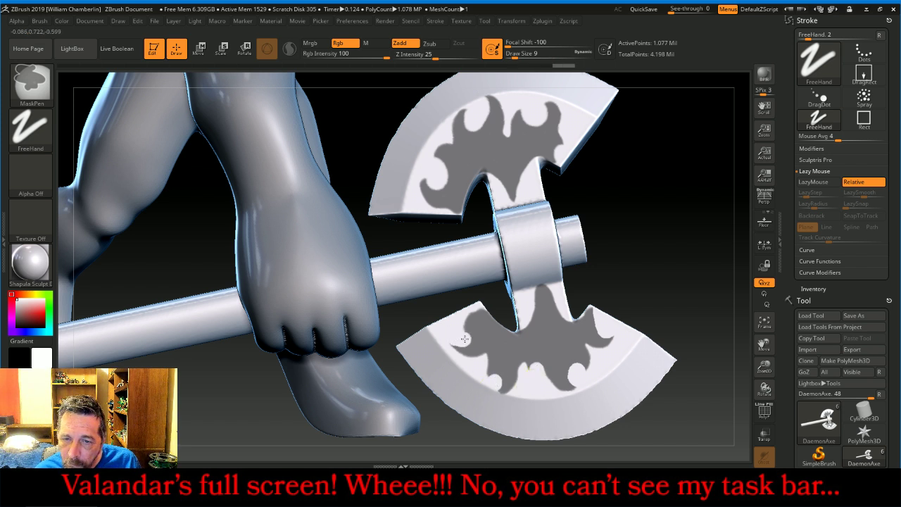
pyautogui.keyDown('ctrl'); pyautogui.moveTo(465, 313); pyautogui.dragTo(471, 305); pyautogui.keyUp('ctrl')
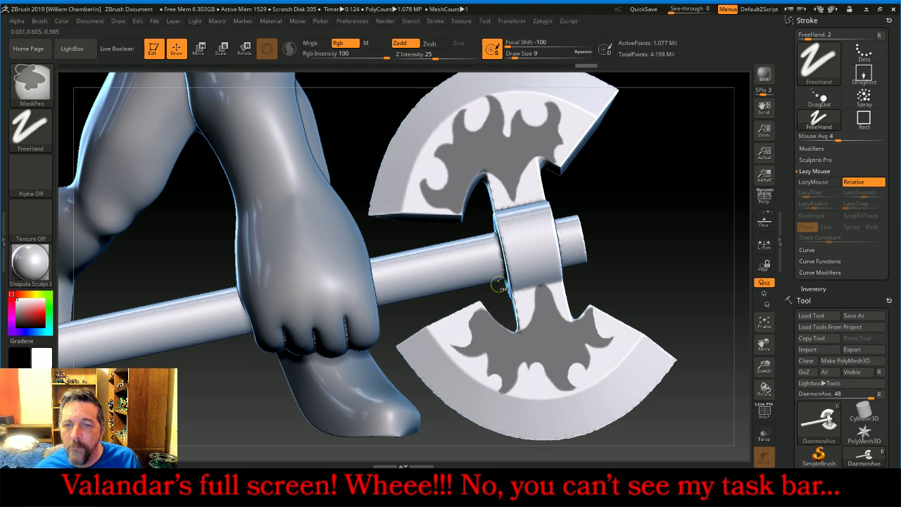
# Mask a filled flame shape with curled, pointed tips on the inner face of the upper blade's opposite side.
pyautogui.moveTo(670, 238); pyautogui.dragTo(535, 215)
pyautogui.moveTo(557, 162); pyautogui.dragTo(550, 137)
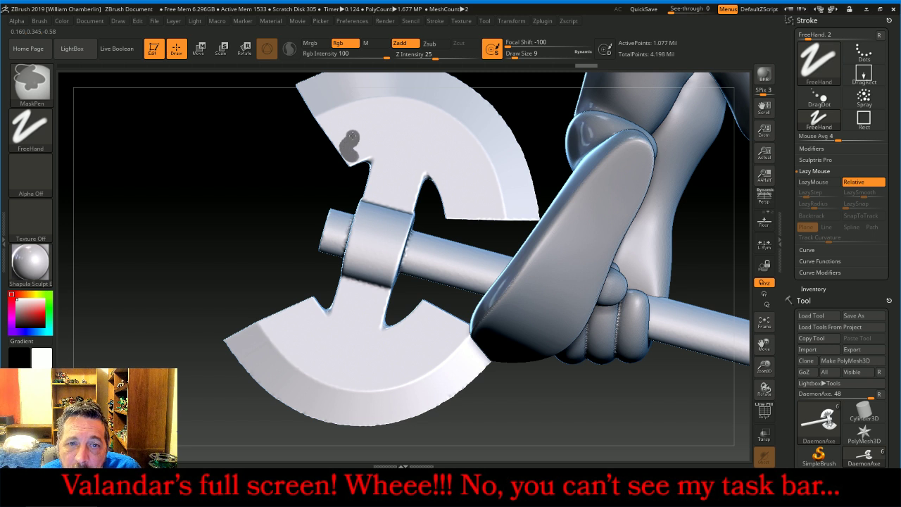
pyautogui.moveTo(352, 148)
pyautogui.keyDown('ctrl'); pyautogui.mouseDown()
pyautogui.moveTo(364, 143)
pyautogui.moveTo(372, 107)
pyautogui.moveTo(405, 134)
pyautogui.moveTo(429, 114)
pyautogui.moveTo(453, 124)
pyautogui.moveTo(424, 164)
pyautogui.moveTo(470, 167)
pyautogui.mouseUp(); pyautogui.keyUp('ctrl')
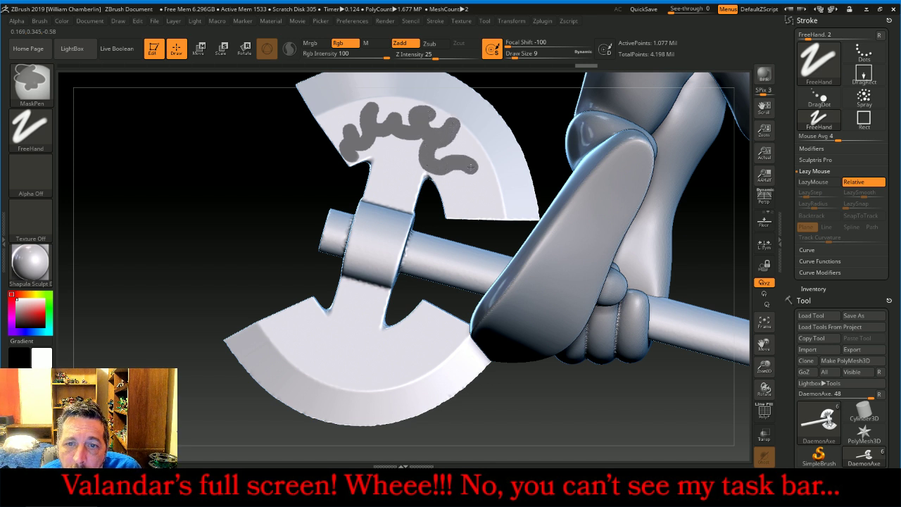
pyautogui.moveTo(473, 188)
pyautogui.mouseDown()
pyautogui.moveTo(486, 194)
pyautogui.moveTo(448, 212)
pyautogui.moveTo(438, 181)
pyautogui.moveTo(391, 203)
pyautogui.moveTo(380, 157)
pyautogui.mouseUp()
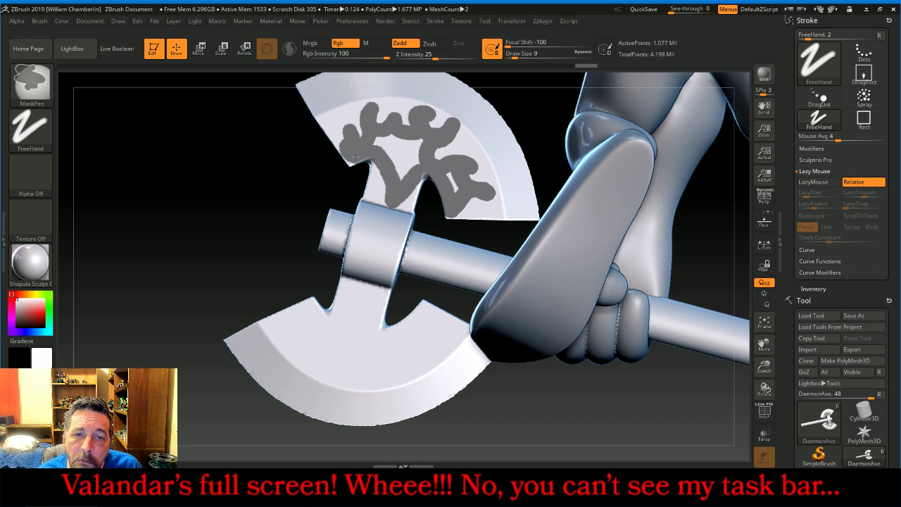
pyautogui.moveTo(358, 151)
pyautogui.mouseDown()
pyautogui.moveTo(393, 139)
pyautogui.moveTo(419, 145)
pyautogui.moveTo(402, 176)
pyautogui.moveTo(386, 152)
pyautogui.moveTo(405, 150)
pyautogui.mouseUp()
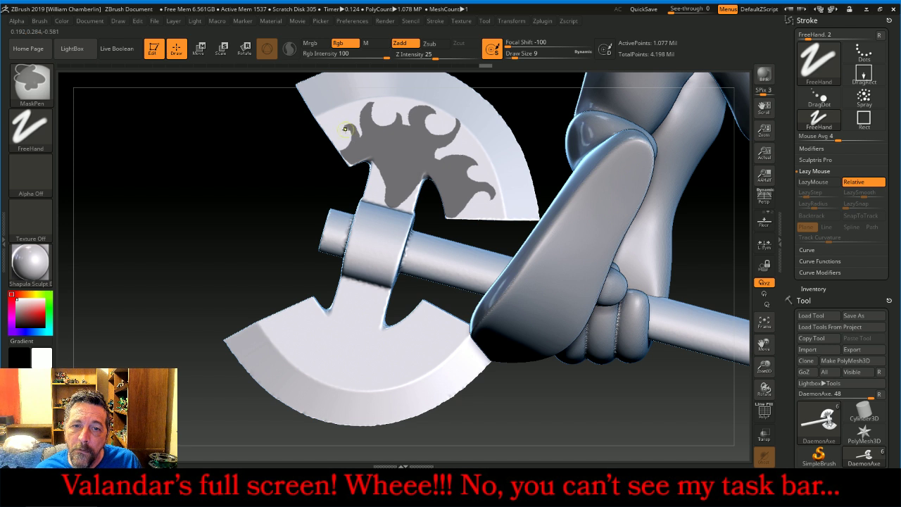
pyautogui.keyDown('ctrl'); pyautogui.moveTo(345, 130); pyautogui.dragTo(347, 129); pyautogui.keyUp('ctrl')
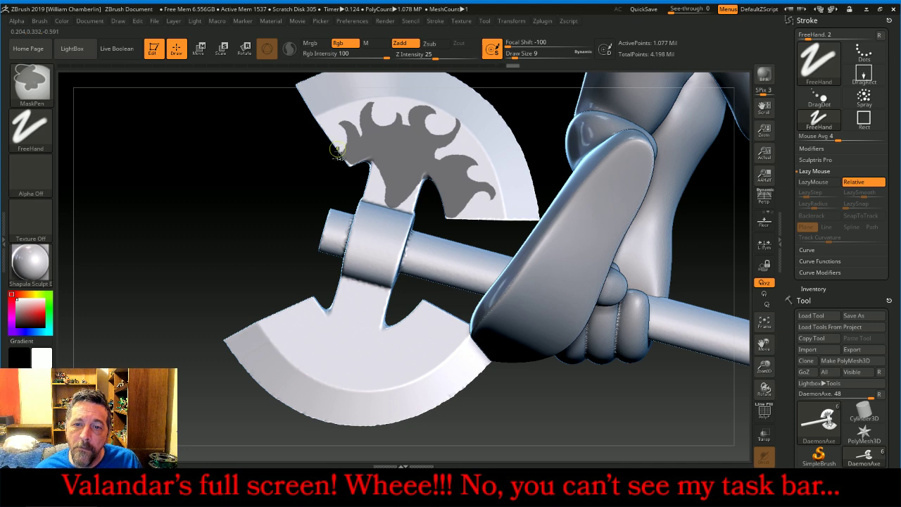
# Mask a filled flame shape with pointed tips on the lower blade's opposite side, with a spike rising toward the axe collar.
pyautogui.moveTo(282, 228)
pyautogui.mouseDown()
pyautogui.moveTo(293, 171)
pyautogui.moveTo(292, 237)
pyautogui.moveTo(378, 218)
pyautogui.moveTo(338, 218)
pyautogui.moveTo(283, 240)
pyautogui.moveTo(294, 221)
pyautogui.mouseUp()
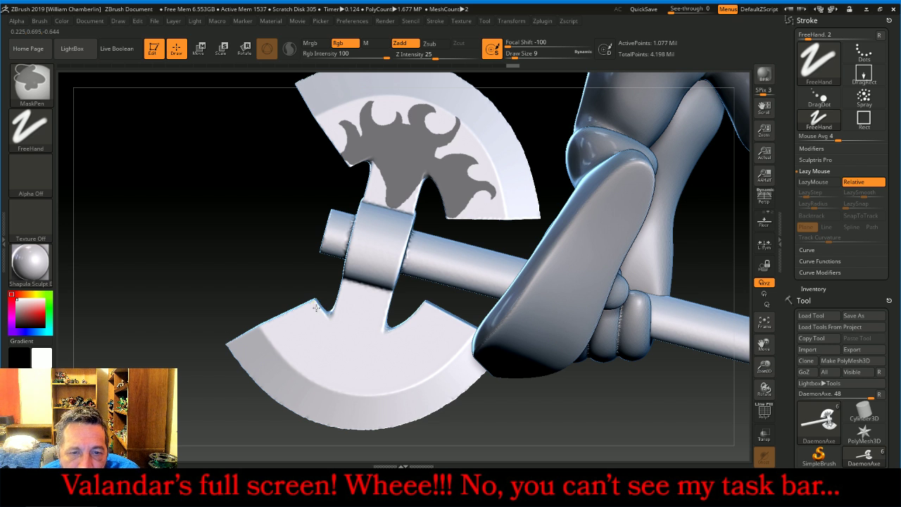
pyautogui.moveTo(315, 307)
pyautogui.keyDown('ctrl'); pyautogui.mouseDown()
pyautogui.moveTo(304, 326)
pyautogui.moveTo(278, 334)
pyautogui.moveTo(322, 325)
pyautogui.moveTo(328, 337)
pyautogui.moveTo(315, 355)
pyautogui.mouseUp(); pyautogui.keyUp('ctrl')
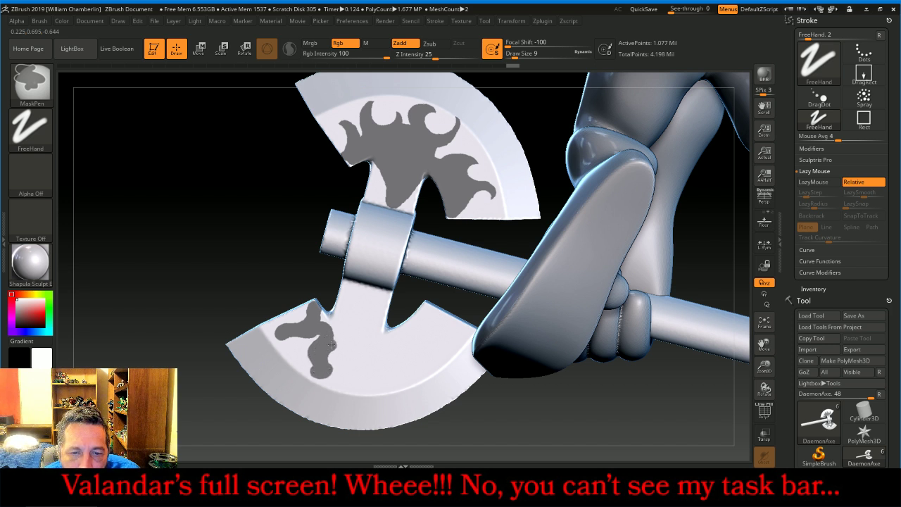
pyautogui.moveTo(331, 344)
pyautogui.keyDown('ctrl'); pyautogui.mouseDown()
pyautogui.moveTo(354, 332)
pyautogui.moveTo(363, 380)
pyautogui.moveTo(353, 389)
pyautogui.moveTo(389, 356)
pyautogui.moveTo(430, 357)
pyautogui.moveTo(420, 341)
pyautogui.moveTo(430, 337)
pyautogui.moveTo(425, 318)
pyautogui.mouseUp(); pyautogui.keyUp('ctrl')
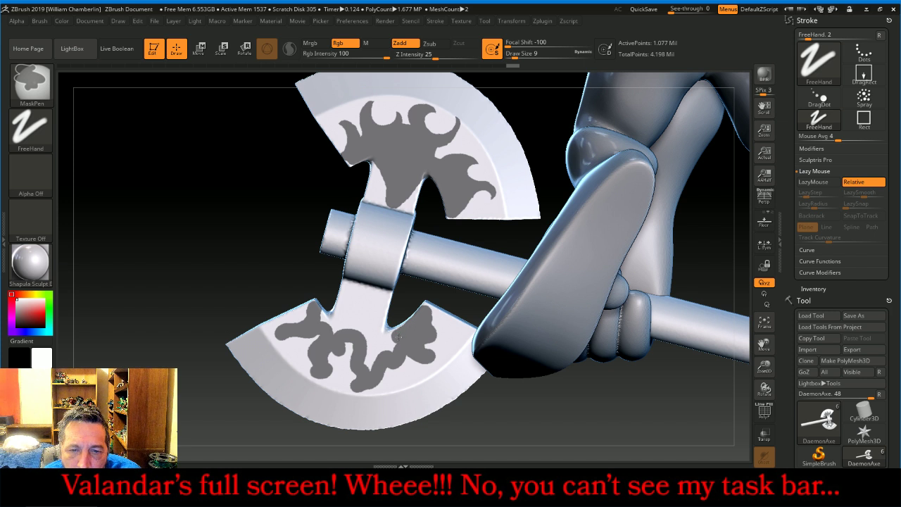
pyautogui.moveTo(381, 337)
pyautogui.keyDown('ctrl'); pyautogui.mouseDown()
pyautogui.moveTo(361, 299)
pyautogui.moveTo(343, 319)
pyautogui.mouseUp(); pyautogui.keyUp('ctrl')
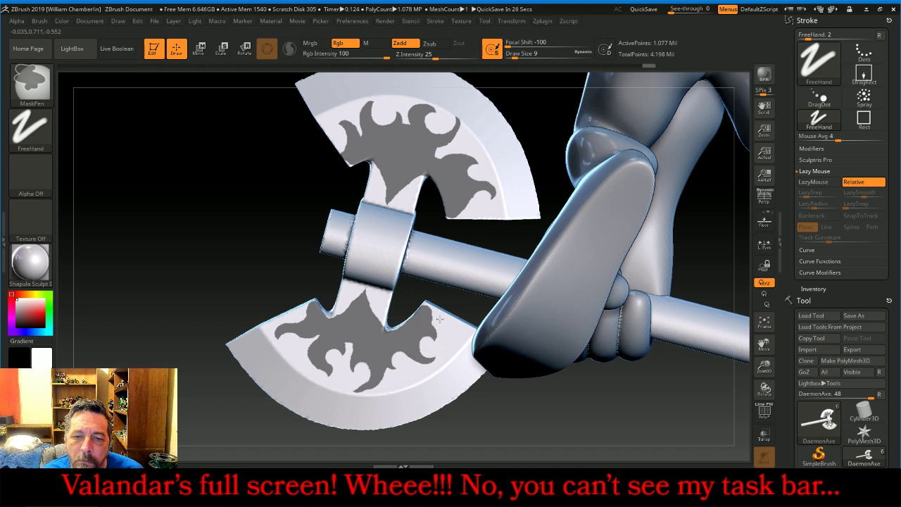
# Extract the axe's masked flame shapes with S Smt 5 and Thick 0.02, and accept them as a new subtool.
pyautogui.press('ctrl')
pyautogui.moveTo(214, 242)
pyautogui.mouseDown()
pyautogui.moveTo(282, 224)
pyautogui.moveTo(317, 203)
pyautogui.mouseUp()
pyautogui.press('ctrl')
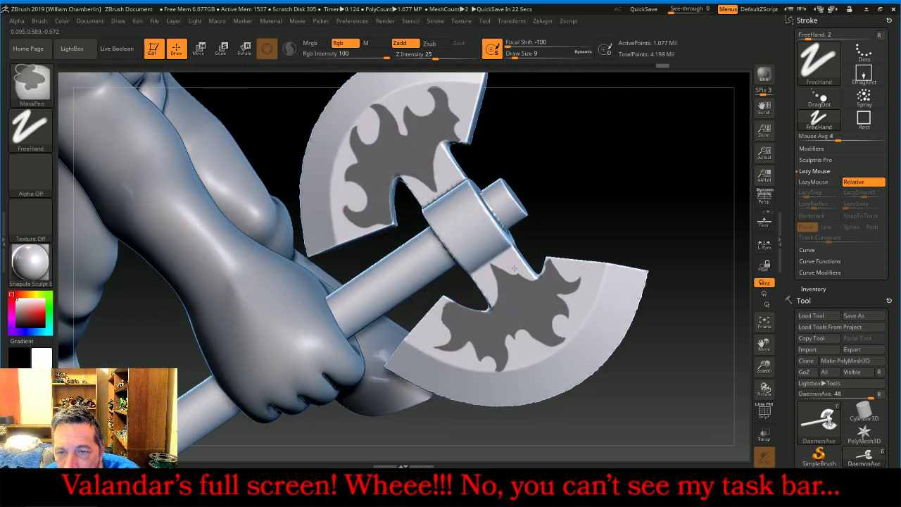
pyautogui.press('ctrl')
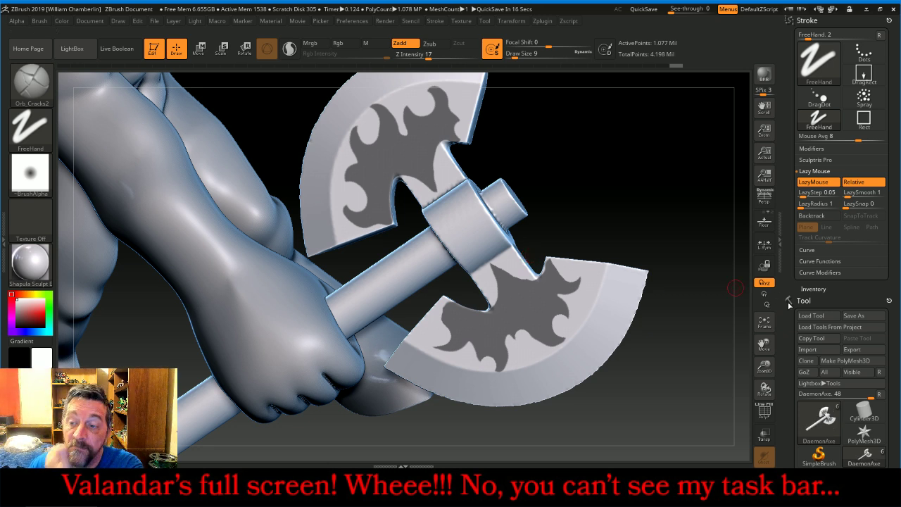
pyautogui.scroll(-5, 854, 214)
pyautogui.scroll(-3, 854, 214)
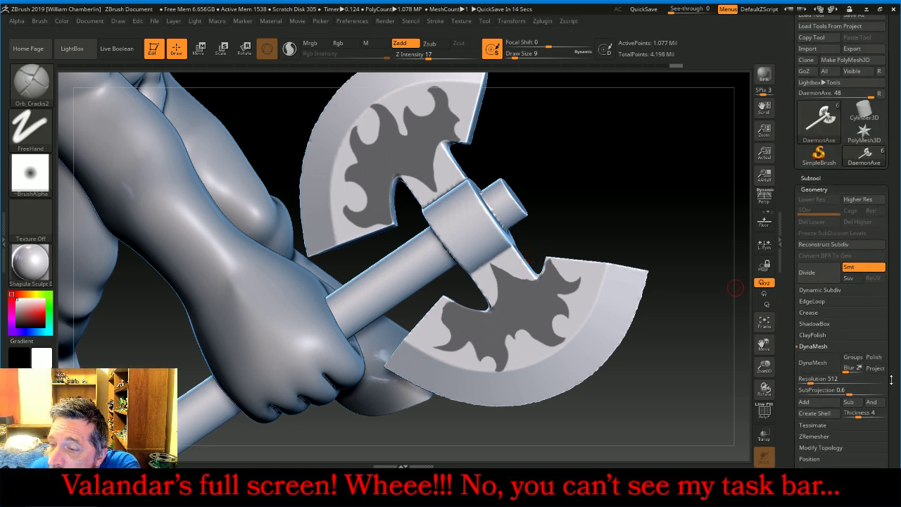
pyautogui.scroll(-3, 892, 380)
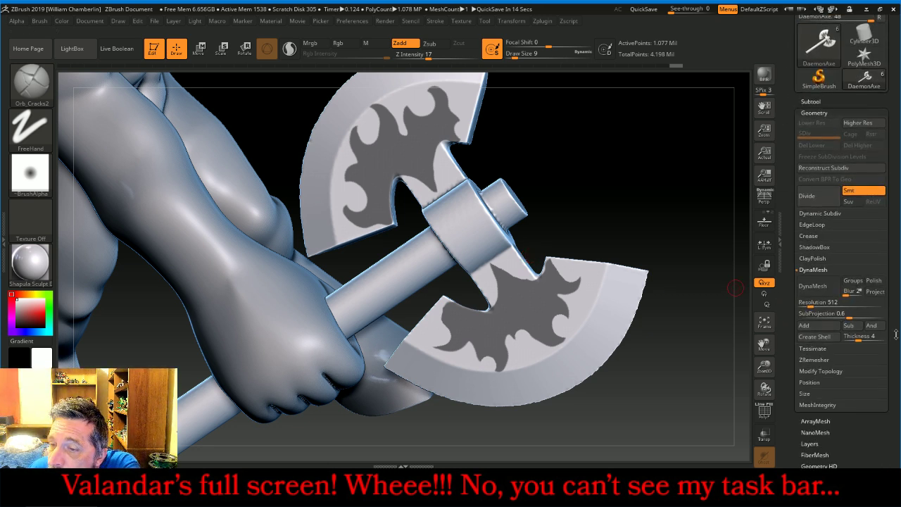
pyautogui.click(838, 102)
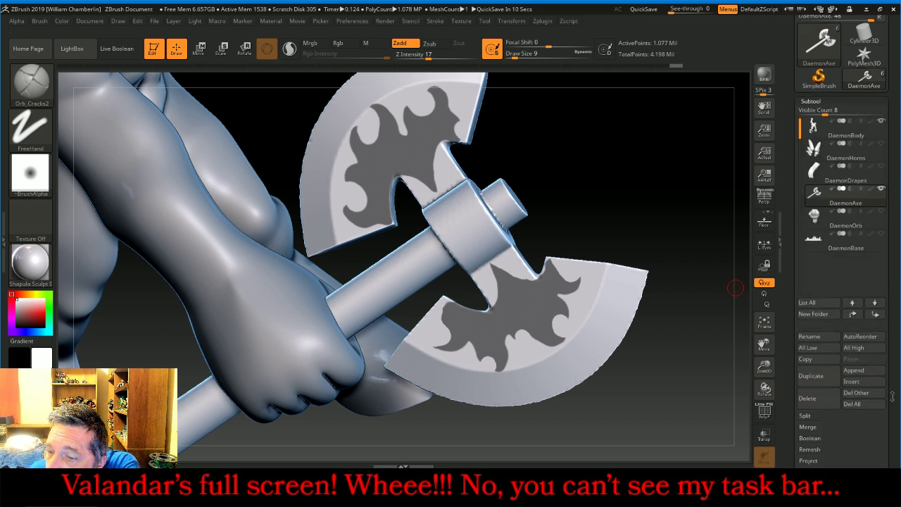
pyautogui.scroll(-3, 898, 405)
pyautogui.click(864, 364)
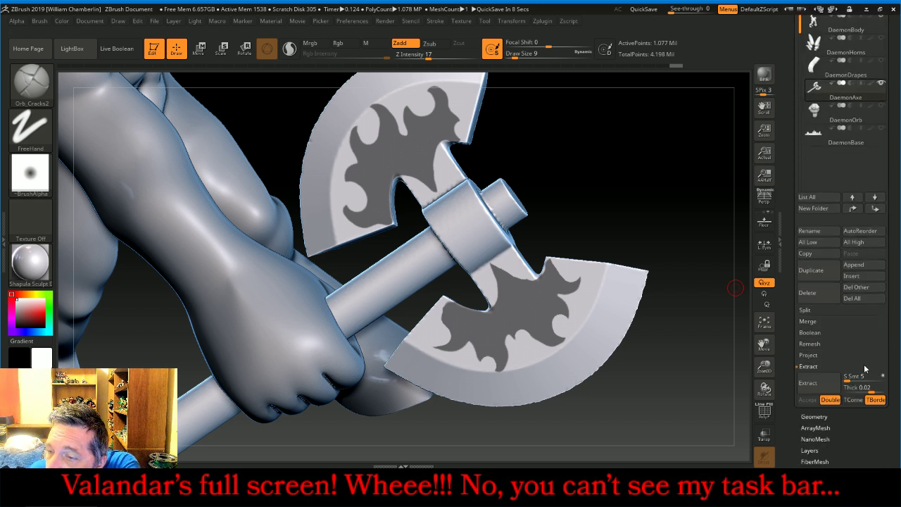
pyautogui.click(817, 389)
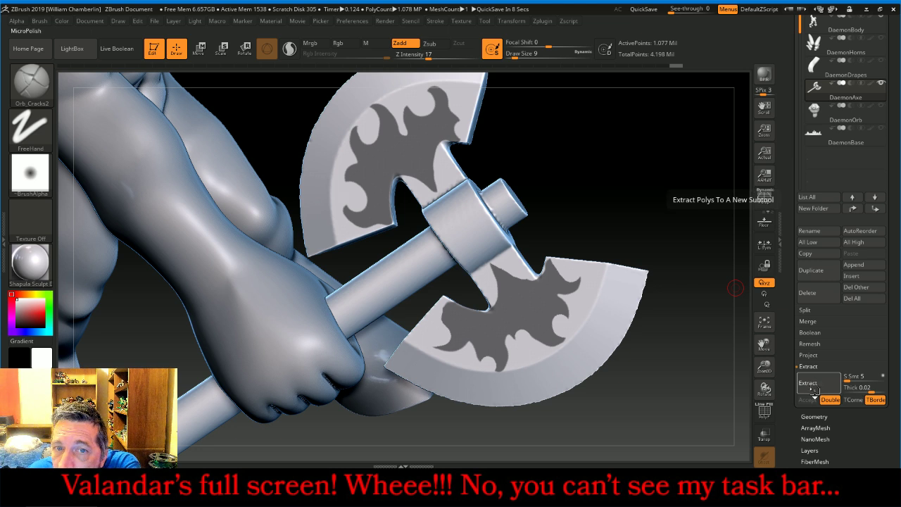
pyautogui.click(800, 405)
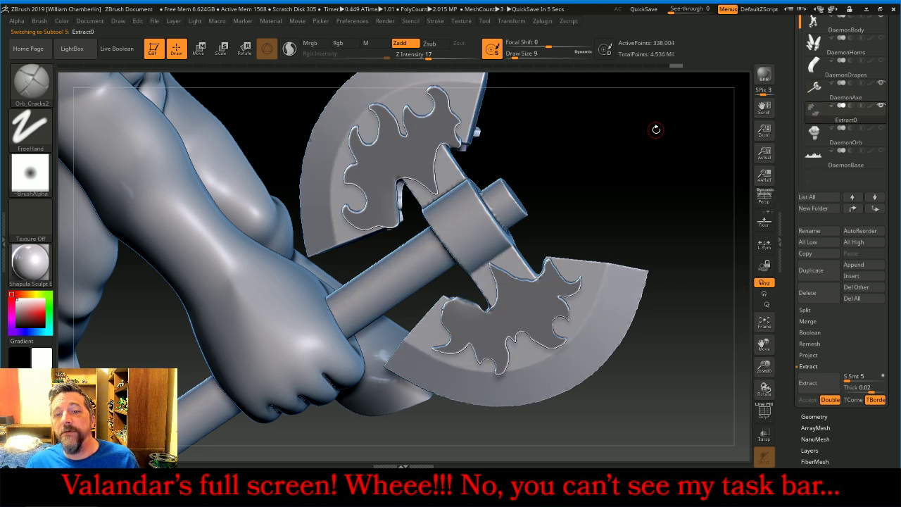
# Clear the masks on the extracted flame pieces and on DaemonAxe, and reselect the Extract0 subtool.
pyautogui.press('ctrl')
pyautogui.keyDown('ctrl'); pyautogui.moveTo(697, 210); pyautogui.dragTo(698, 212); pyautogui.keyUp('ctrl')
pyautogui.click(815, 91)
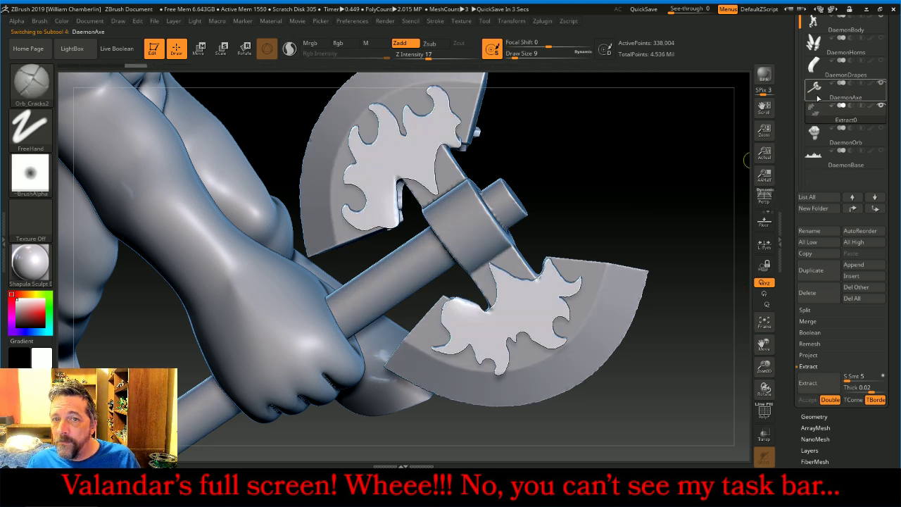
pyautogui.keyDown('ctrl'); pyautogui.moveTo(640, 134); pyautogui.dragTo(683, 198); pyautogui.keyUp('ctrl')
pyautogui.click(816, 113)
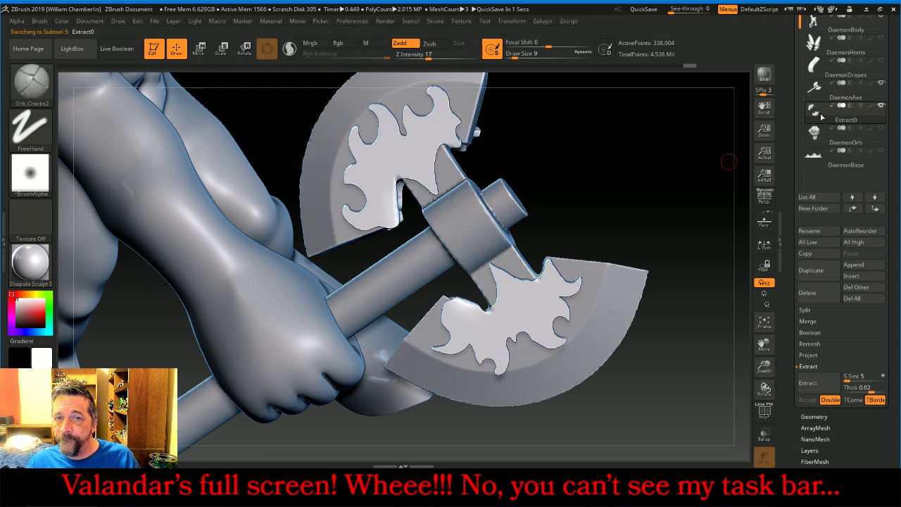
pyautogui.moveTo(696, 145)
pyautogui.mouseDown()
pyautogui.moveTo(605, 172)
pyautogui.moveTo(686, 169)
pyautogui.moveTo(694, 151)
pyautogui.mouseUp()
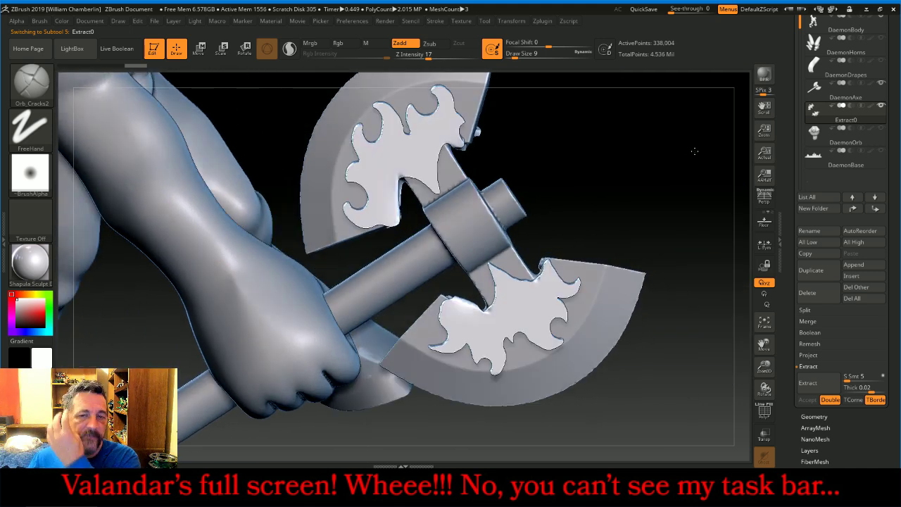
# Carve flowing grooves along the upper blade's flame tongues with Orb_Cracks2 in Zsub mode, Z Intensity 19 and Draw Size 23.
pyautogui.click(33, 81)
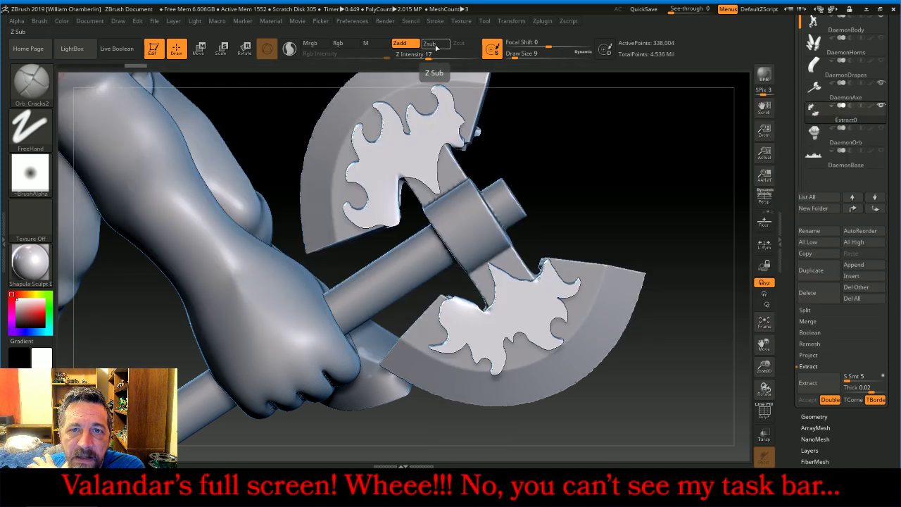
pyautogui.click(431, 43)
pyautogui.moveTo(426, 55)
pyautogui.mouseDown()
pyautogui.moveTo(439, 57)
pyautogui.moveTo(430, 57)
pyautogui.mouseUp()
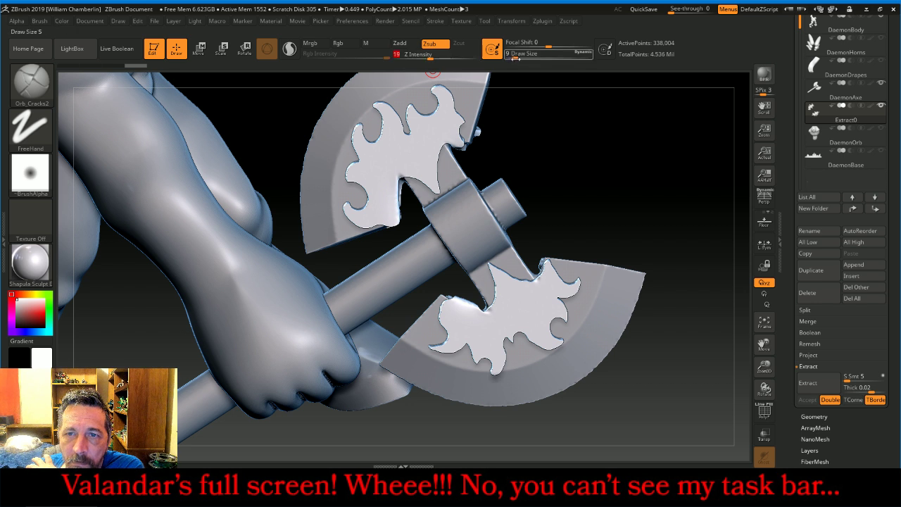
pyautogui.moveTo(515, 56); pyautogui.dragTo(520, 55)
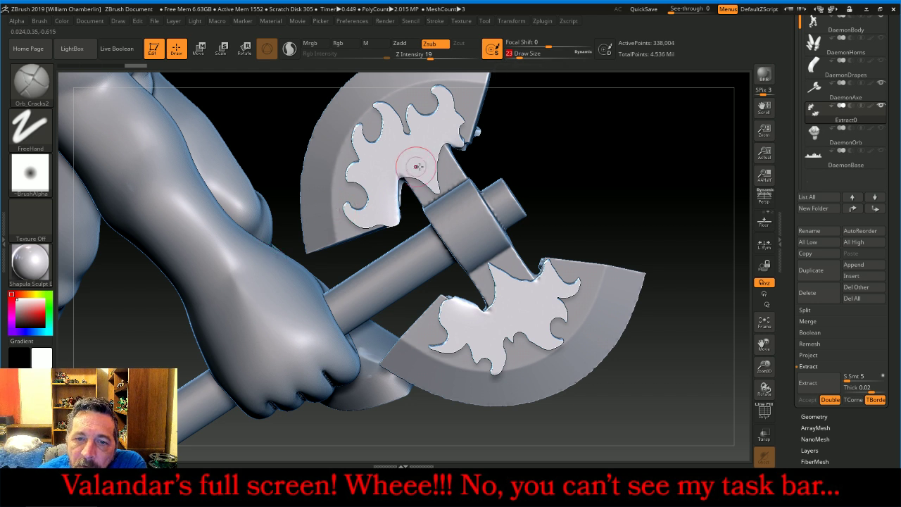
pyautogui.moveTo(436, 189)
pyautogui.mouseDown()
pyautogui.moveTo(397, 148)
pyautogui.moveTo(380, 105)
pyautogui.moveTo(419, 126)
pyautogui.moveTo(437, 167)
pyautogui.mouseUp()
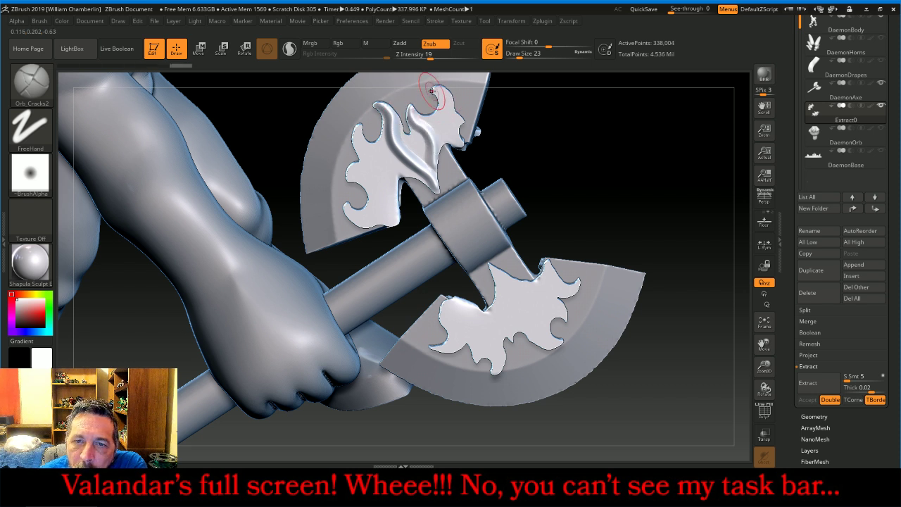
pyautogui.moveTo(435, 89)
pyautogui.mouseDown()
pyautogui.moveTo(448, 115)
pyautogui.moveTo(436, 149)
pyautogui.mouseUp()
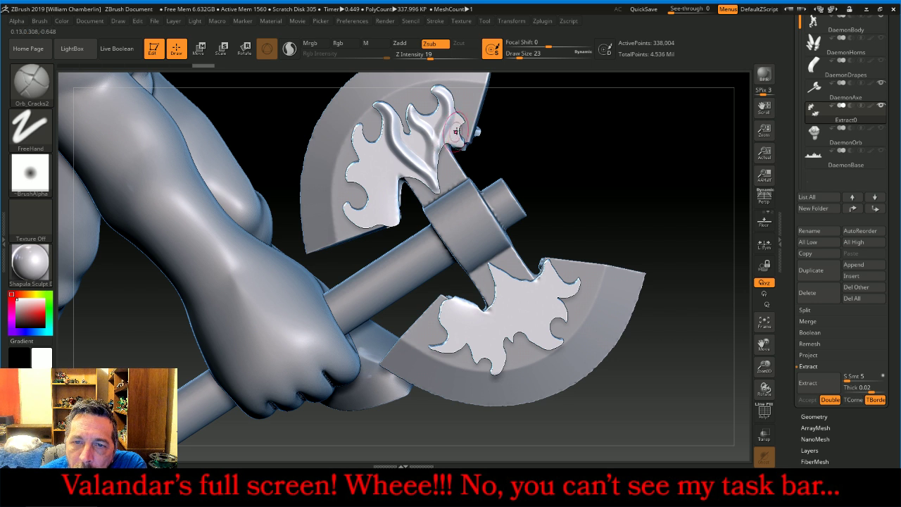
pyautogui.moveTo(466, 122); pyautogui.dragTo(451, 138)
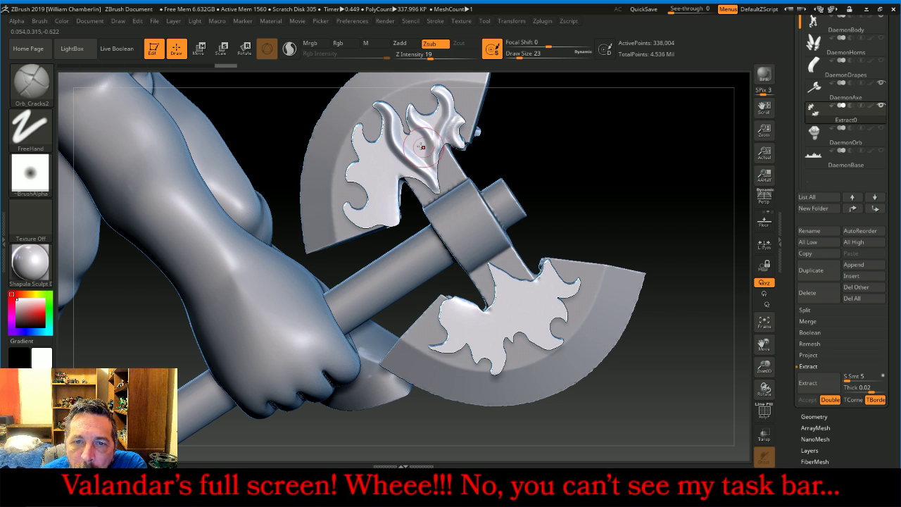
pyautogui.moveTo(358, 127)
pyautogui.mouseDown()
pyautogui.moveTo(367, 162)
pyautogui.moveTo(427, 179)
pyautogui.mouseUp()
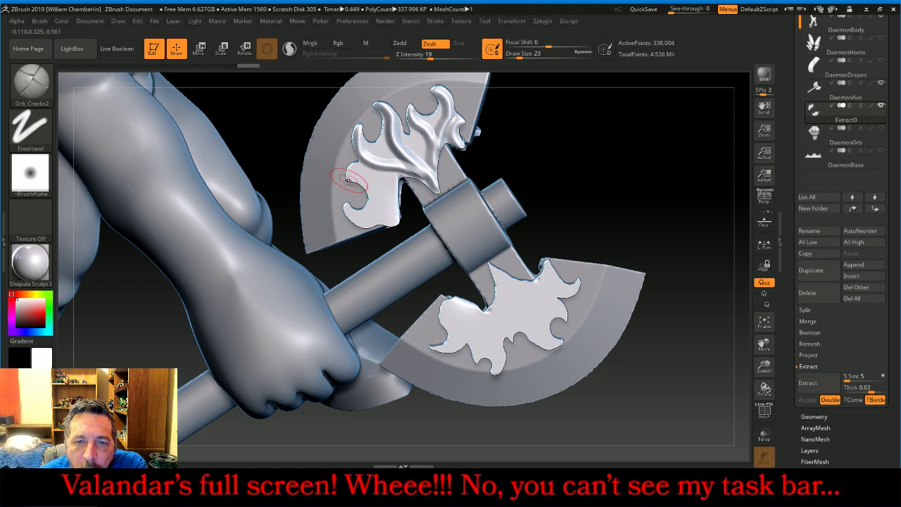
pyautogui.moveTo(351, 175)
pyautogui.mouseDown()
pyautogui.moveTo(388, 190)
pyautogui.moveTo(406, 174)
pyautogui.mouseUp()
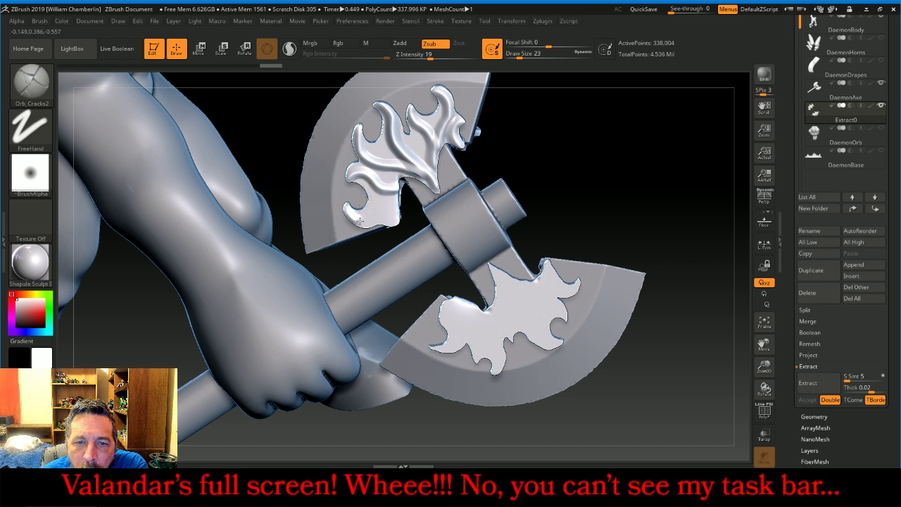
pyautogui.moveTo(376, 213)
pyautogui.mouseDown()
pyautogui.moveTo(393, 191)
pyautogui.moveTo(386, 220)
pyautogui.mouseUp()
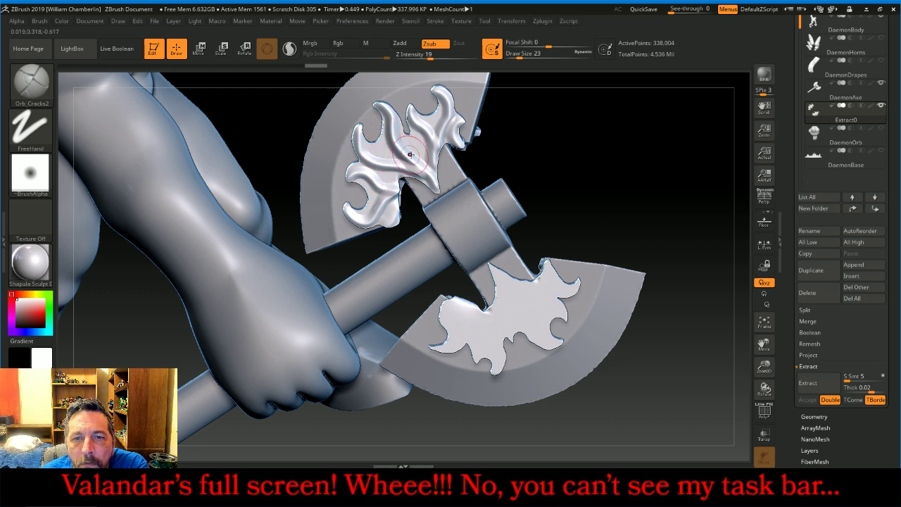
# Carve curved grooves along each tongue of the lower blade's flame piece, from the curled tips toward the axe collar.
pyautogui.moveTo(619, 191); pyautogui.dragTo(623, 166)
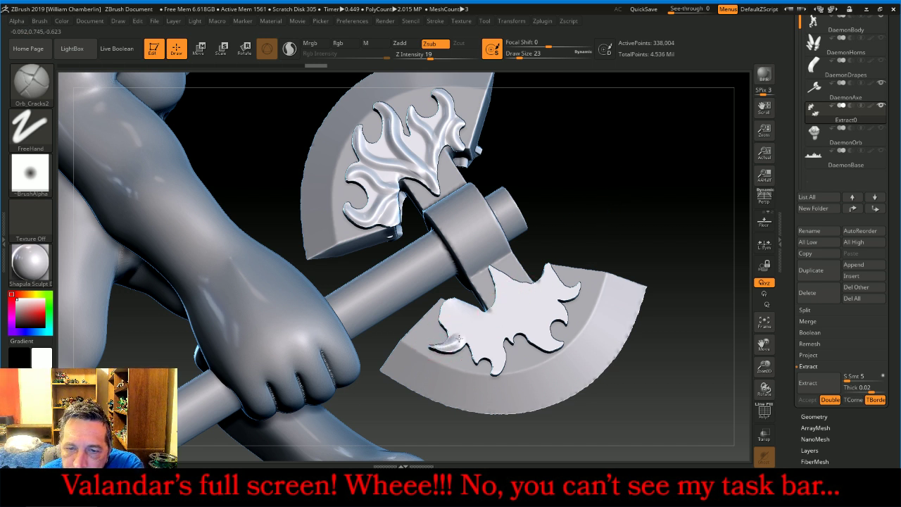
pyautogui.moveTo(463, 325); pyautogui.dragTo(454, 307)
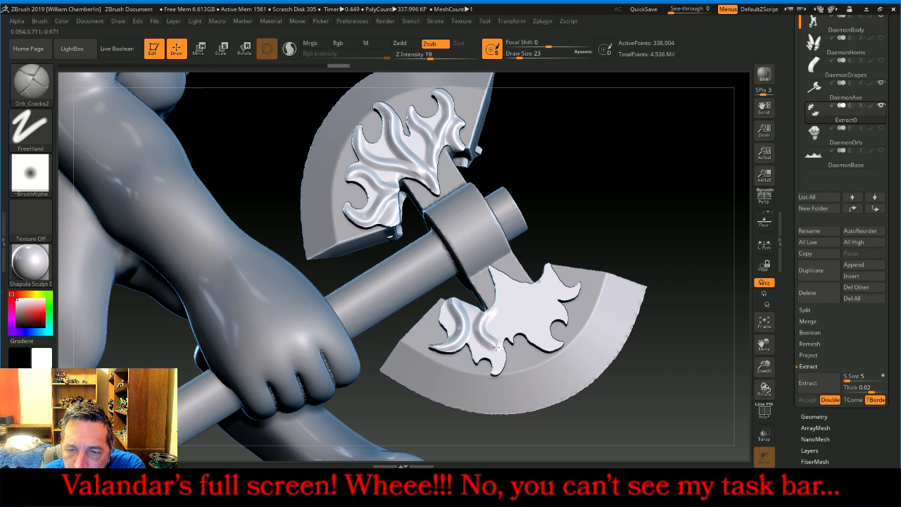
pyautogui.moveTo(500, 367); pyautogui.dragTo(497, 373)
pyautogui.moveTo(484, 338); pyautogui.dragTo(490, 363)
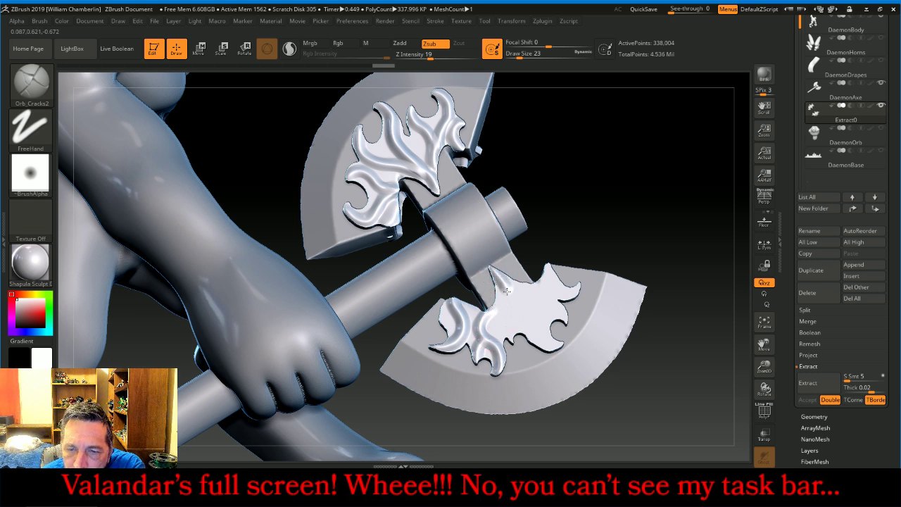
pyautogui.moveTo(508, 338); pyautogui.dragTo(511, 330)
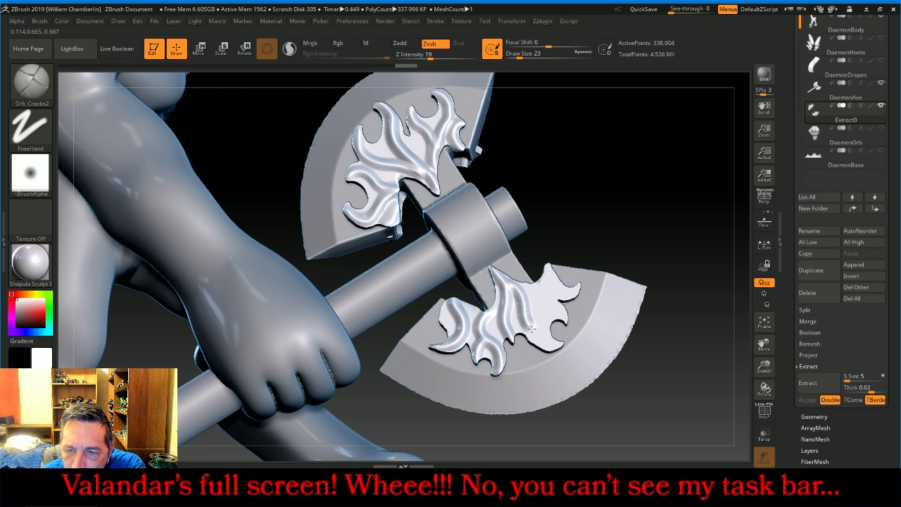
pyautogui.moveTo(556, 343); pyautogui.dragTo(561, 347)
pyautogui.moveTo(532, 295); pyautogui.dragTo(563, 317)
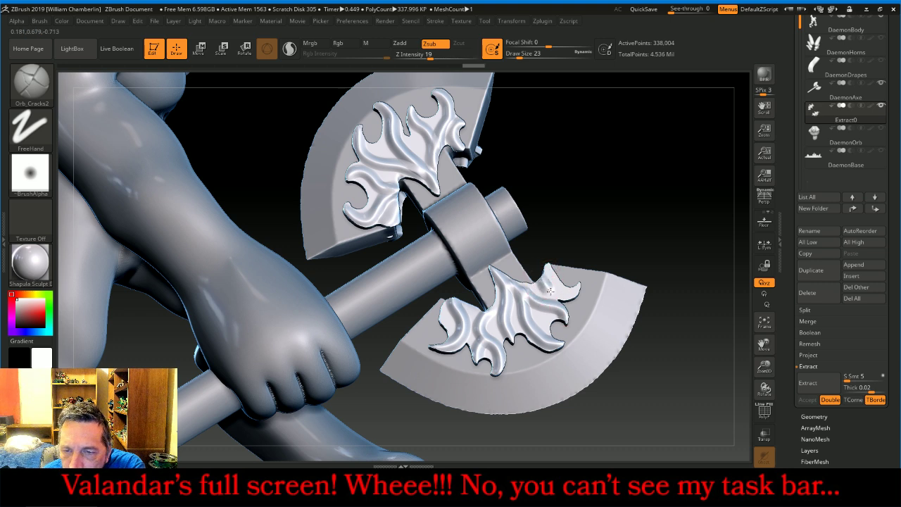
pyautogui.moveTo(579, 285); pyautogui.dragTo(580, 290)
# Carve flowing grooves into the flame pieces on the axe's opposite side, following each tongue to its tip.
pyautogui.moveTo(662, 200)
pyautogui.mouseDown()
pyautogui.moveTo(678, 226)
pyautogui.moveTo(657, 207)
pyautogui.moveTo(610, 216)
pyautogui.moveTo(570, 175)
pyautogui.moveTo(594, 179)
pyautogui.mouseUp()
pyautogui.moveTo(764, 345); pyautogui.dragTo(480, 310)
pyautogui.moveTo(601, 181); pyautogui.dragTo(600, 167)
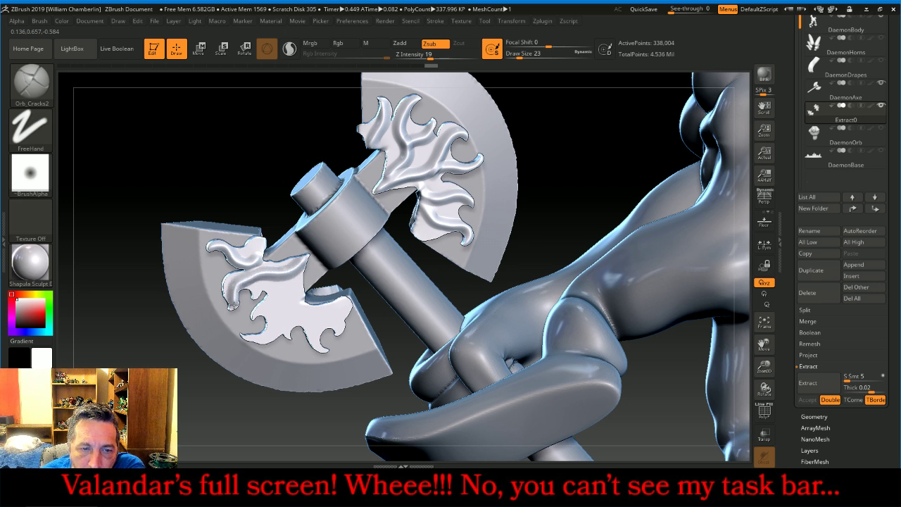
pyautogui.moveTo(233, 307); pyautogui.dragTo(306, 257)
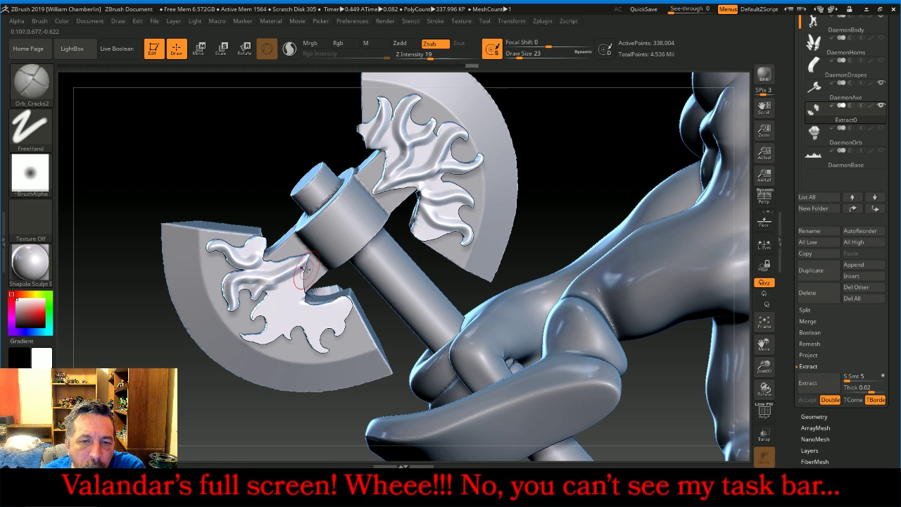
pyautogui.moveTo(304, 263)
pyautogui.mouseDown()
pyautogui.moveTo(279, 323)
pyautogui.moveTo(242, 333)
pyautogui.moveTo(254, 318)
pyautogui.moveTo(290, 341)
pyautogui.mouseUp()
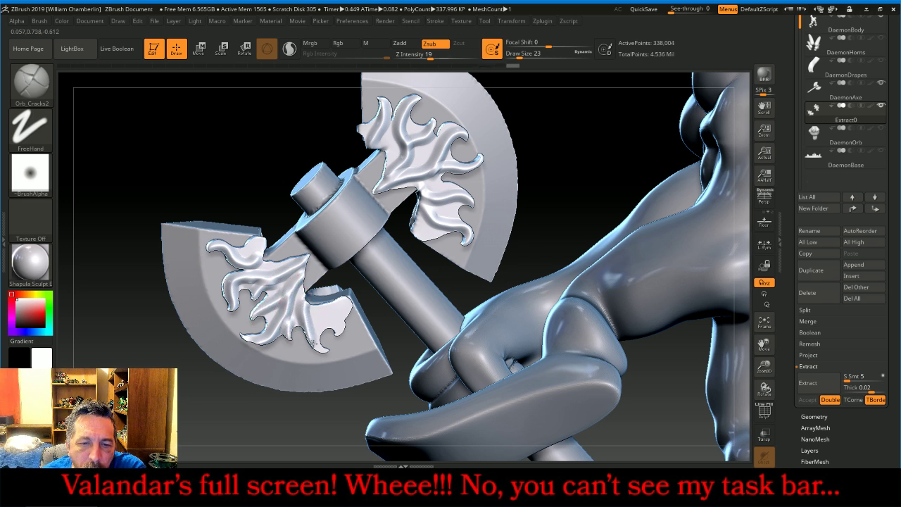
pyautogui.moveTo(329, 350); pyautogui.dragTo(328, 351)
pyautogui.moveTo(311, 305); pyautogui.dragTo(312, 310)
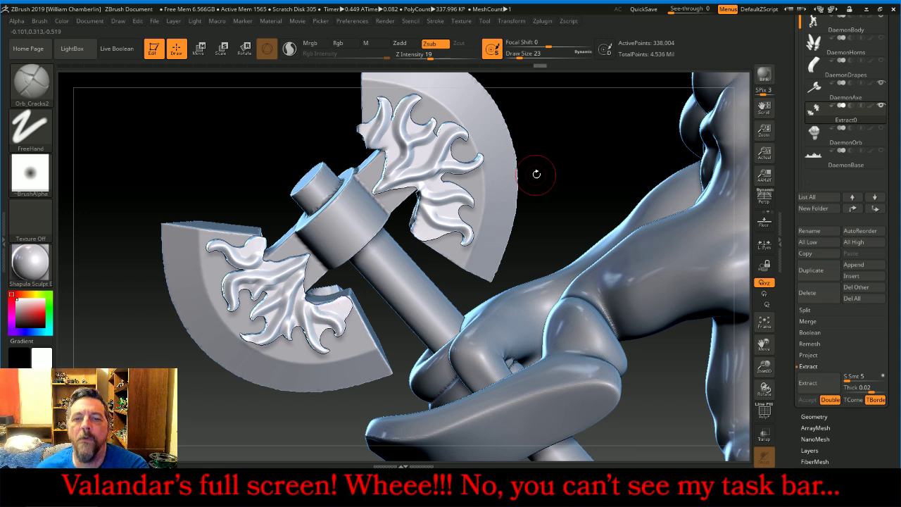
# Build up raised ridges between the grooves of the lower blade's flames using Zadd, Z Intensity 21 and Draw Size 39.
pyautogui.moveTo(545, 176); pyautogui.dragTo(543, 151)
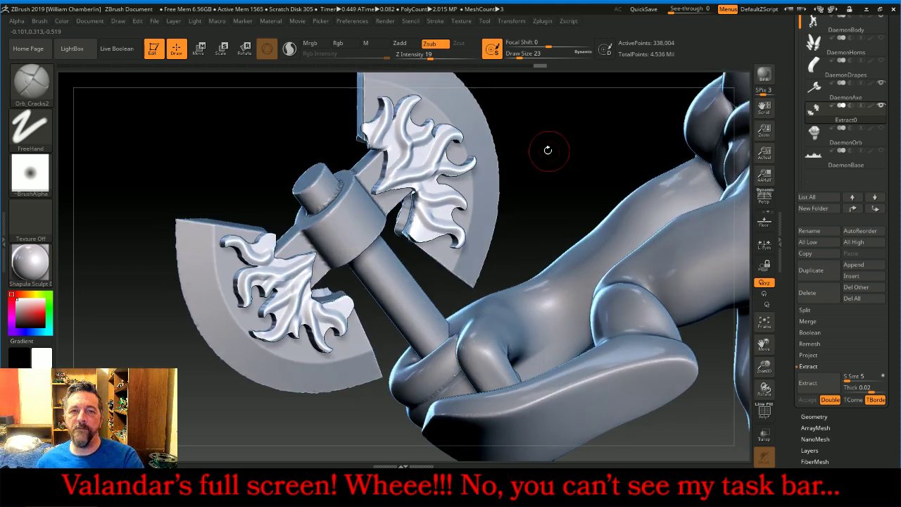
pyautogui.click(401, 43)
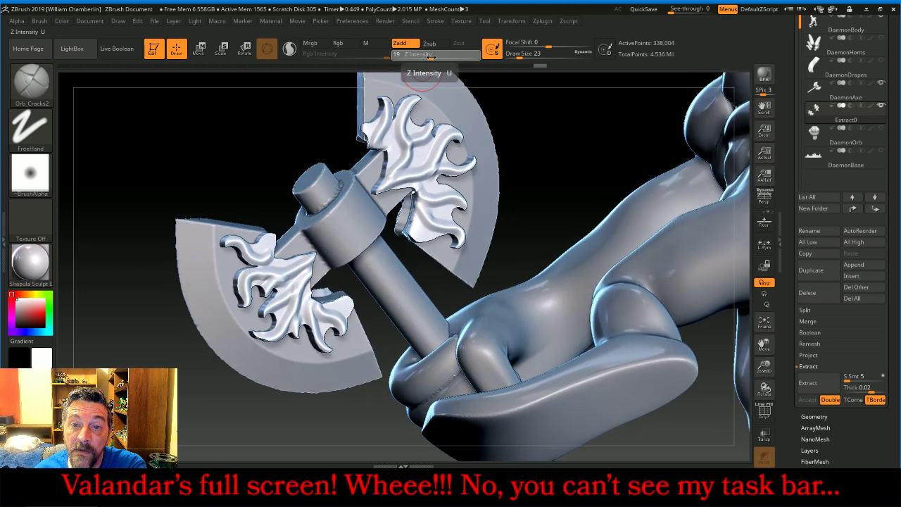
pyautogui.click(432, 57)
pyautogui.click(523, 58)
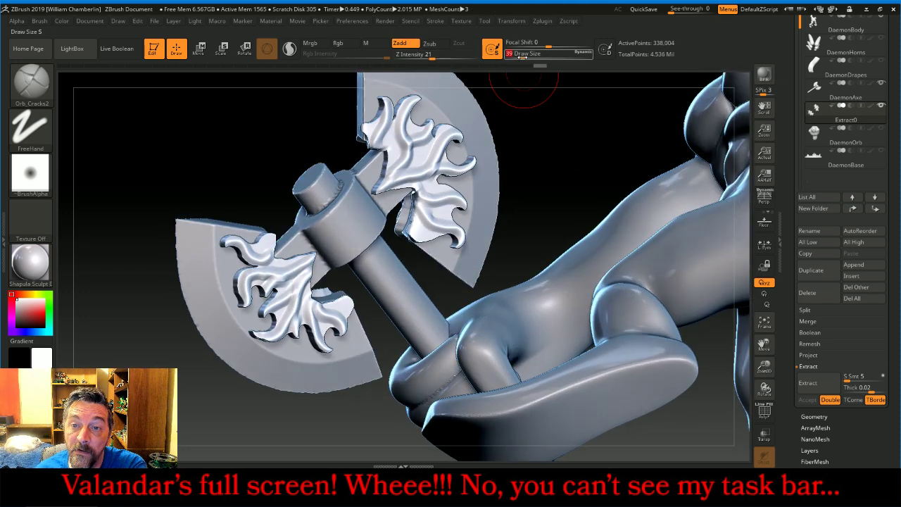
pyautogui.moveTo(559, 141)
pyautogui.mouseDown()
pyautogui.moveTo(628, 131)
pyautogui.moveTo(606, 134)
pyautogui.mouseUp()
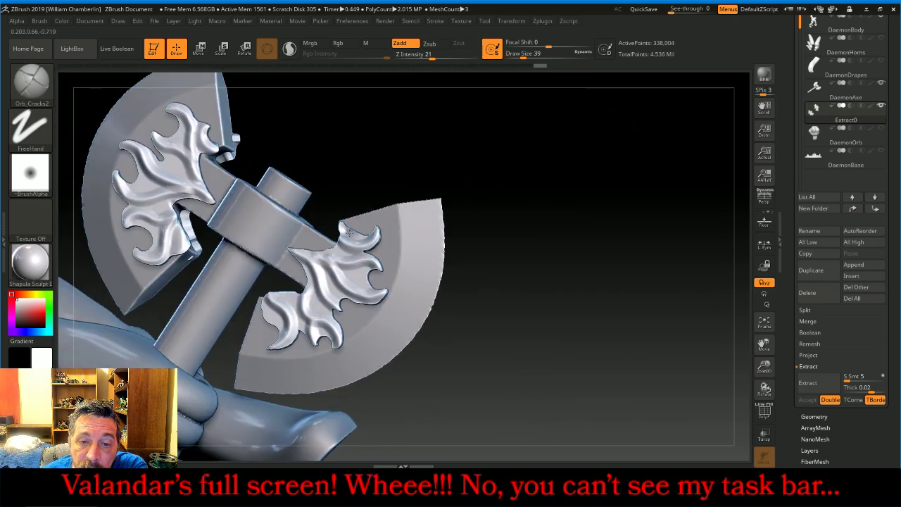
pyautogui.moveTo(372, 231)
pyautogui.mouseDown()
pyautogui.moveTo(338, 248)
pyautogui.moveTo(364, 260)
pyautogui.moveTo(347, 273)
pyautogui.moveTo(375, 288)
pyautogui.moveTo(327, 276)
pyautogui.moveTo(334, 288)
pyautogui.moveTo(317, 305)
pyautogui.moveTo(339, 314)
pyautogui.moveTo(325, 334)
pyautogui.mouseUp()
pyautogui.moveTo(291, 293); pyautogui.dragTo(288, 294)
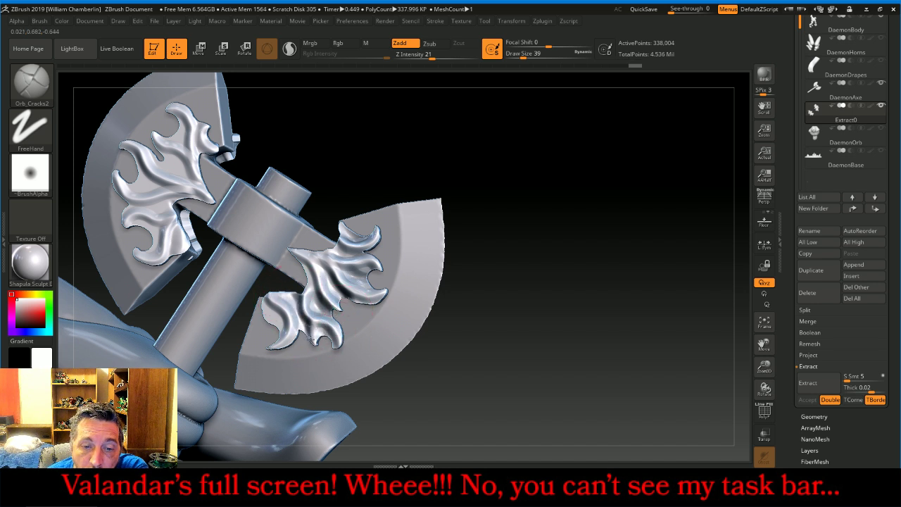
pyautogui.moveTo(315, 343); pyautogui.dragTo(317, 338)
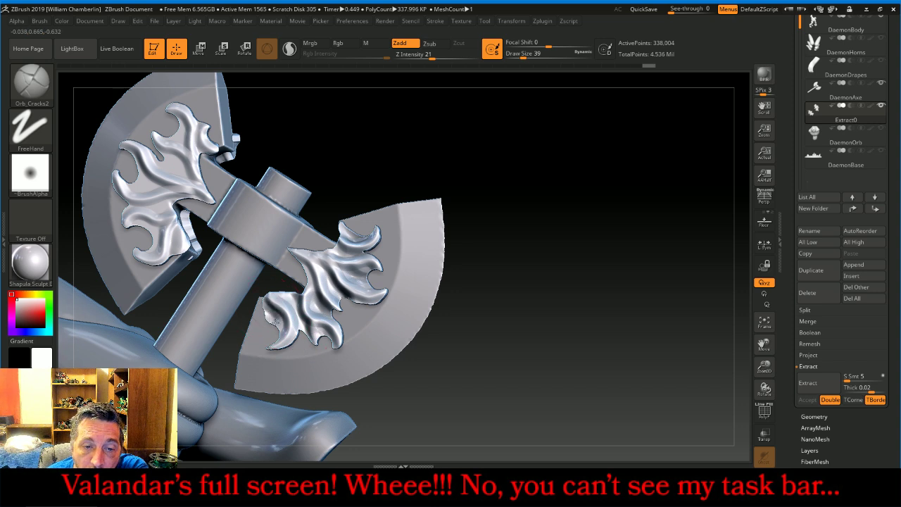
# Build up raised ridges between the grooves of the upper blade's flames on the same side of the axe.
pyautogui.moveTo(539, 284)
pyautogui.mouseDown()
pyautogui.moveTo(528, 268)
pyautogui.moveTo(554, 247)
pyautogui.moveTo(557, 289)
pyautogui.moveTo(575, 301)
pyautogui.mouseUp()
pyautogui.keyDown('alt'); pyautogui.moveTo(626, 386); pyautogui.dragTo(739, 454); pyautogui.keyUp('alt')
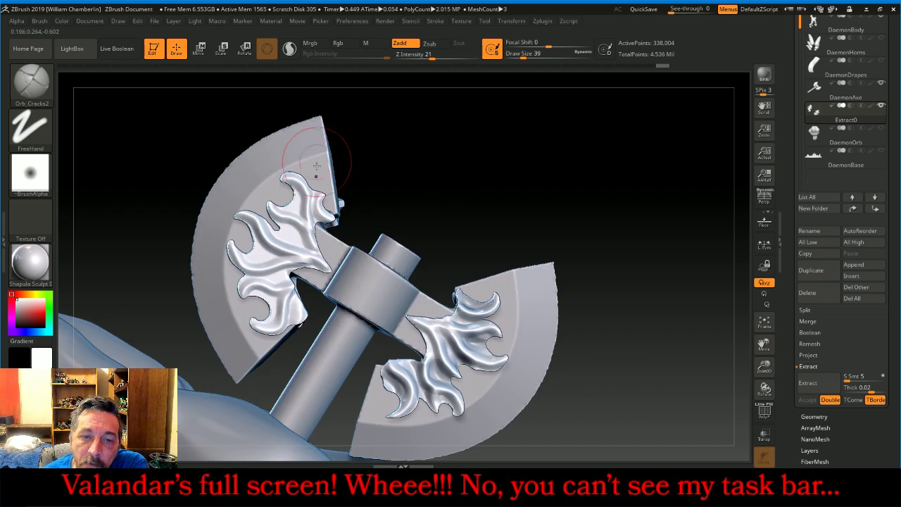
pyautogui.moveTo(304, 188)
pyautogui.mouseDown()
pyautogui.moveTo(318, 216)
pyautogui.moveTo(310, 197)
pyautogui.moveTo(289, 189)
pyautogui.moveTo(299, 223)
pyautogui.mouseUp()
pyautogui.moveTo(283, 221)
pyautogui.mouseDown()
pyautogui.moveTo(293, 206)
pyautogui.moveTo(278, 227)
pyautogui.moveTo(309, 252)
pyautogui.mouseUp()
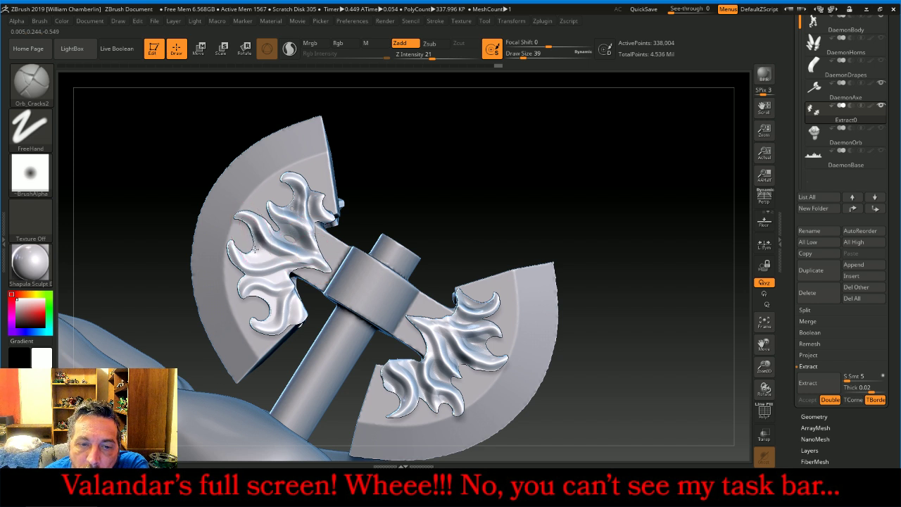
pyautogui.moveTo(255, 248)
pyautogui.mouseDown()
pyautogui.moveTo(269, 258)
pyautogui.moveTo(240, 249)
pyautogui.mouseUp()
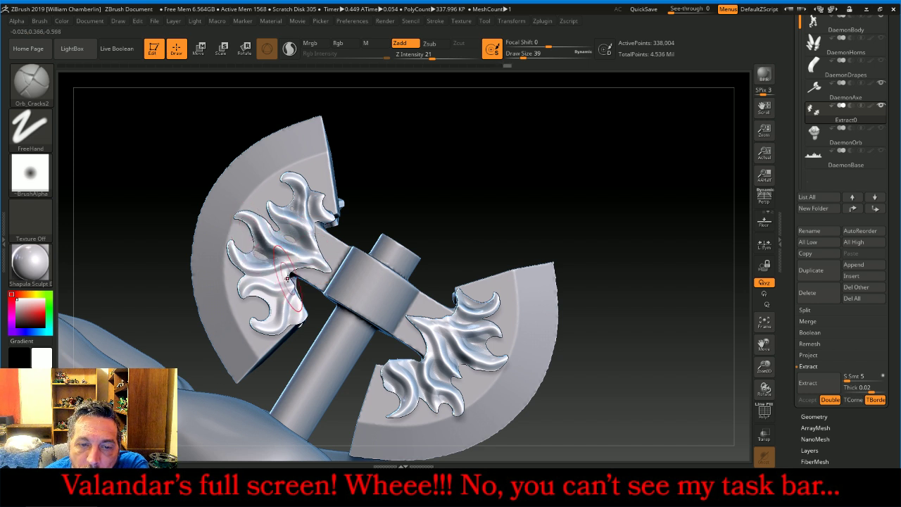
pyautogui.moveTo(276, 279)
pyautogui.mouseDown()
pyautogui.moveTo(244, 283)
pyautogui.moveTo(263, 324)
pyautogui.mouseUp()
pyautogui.moveTo(296, 293); pyautogui.dragTo(288, 321)
# Add raised ridges between the grooves of the upper blade's flames on the axe's opposite side.
pyautogui.moveTo(584, 211)
pyautogui.mouseDown()
pyautogui.moveTo(531, 235)
pyautogui.moveTo(483, 191)
pyautogui.moveTo(498, 145)
pyautogui.moveTo(420, 143)
pyautogui.mouseUp()
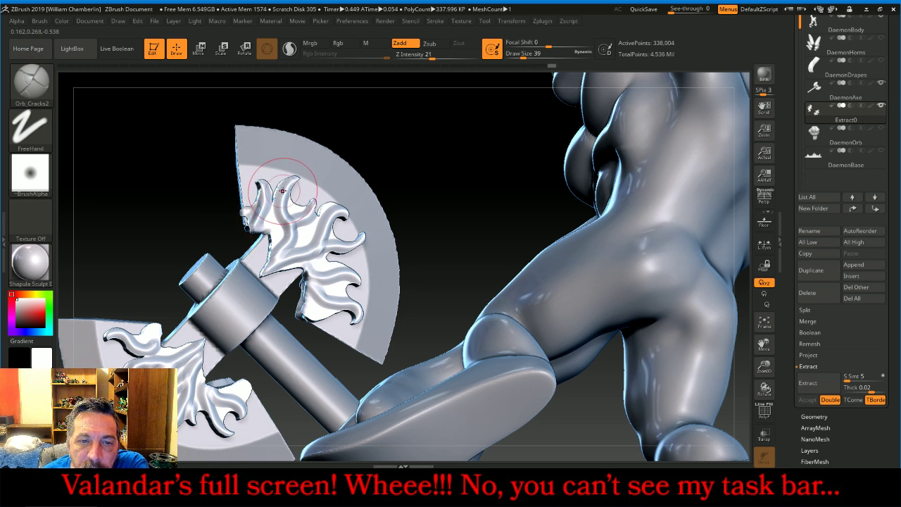
pyautogui.moveTo(275, 231); pyautogui.dragTo(272, 249)
pyautogui.moveTo(293, 209); pyautogui.dragTo(297, 224)
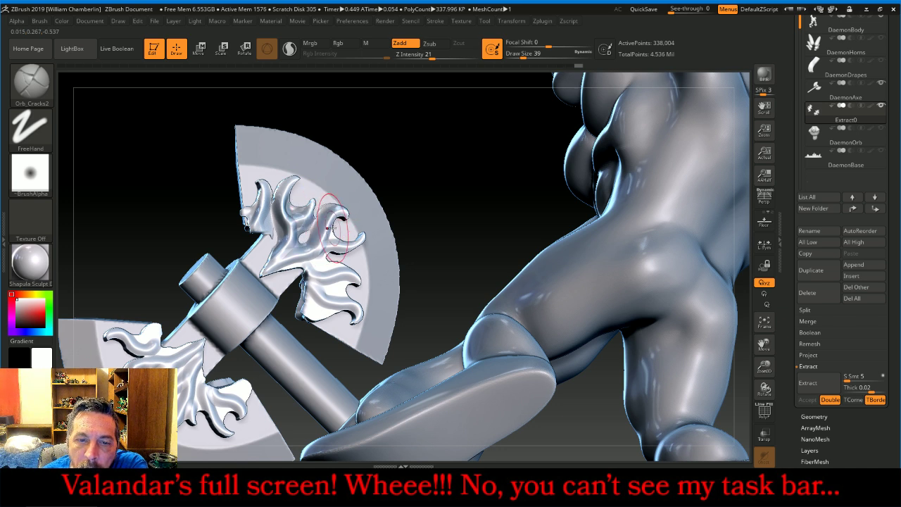
pyautogui.moveTo(442, 209); pyautogui.dragTo(464, 210)
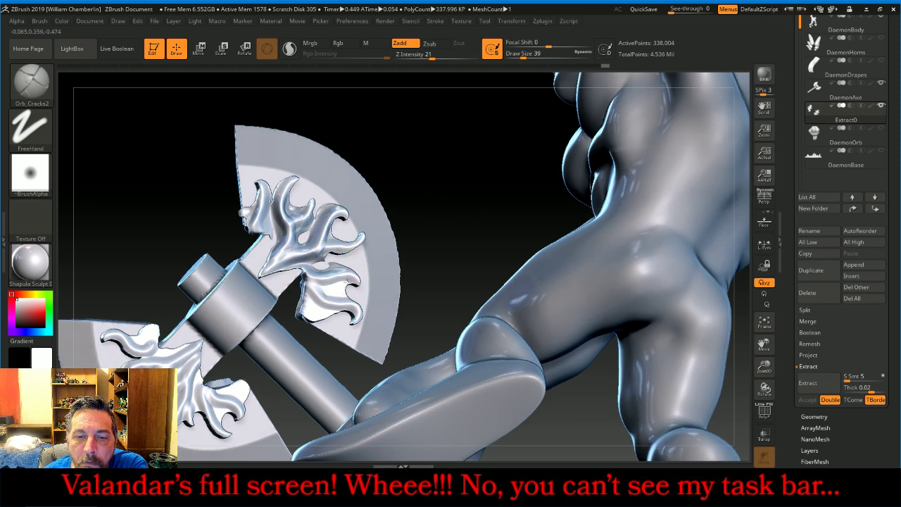
pyautogui.moveTo(331, 289)
pyautogui.mouseDown()
pyautogui.moveTo(352, 298)
pyautogui.moveTo(338, 315)
pyautogui.mouseUp()
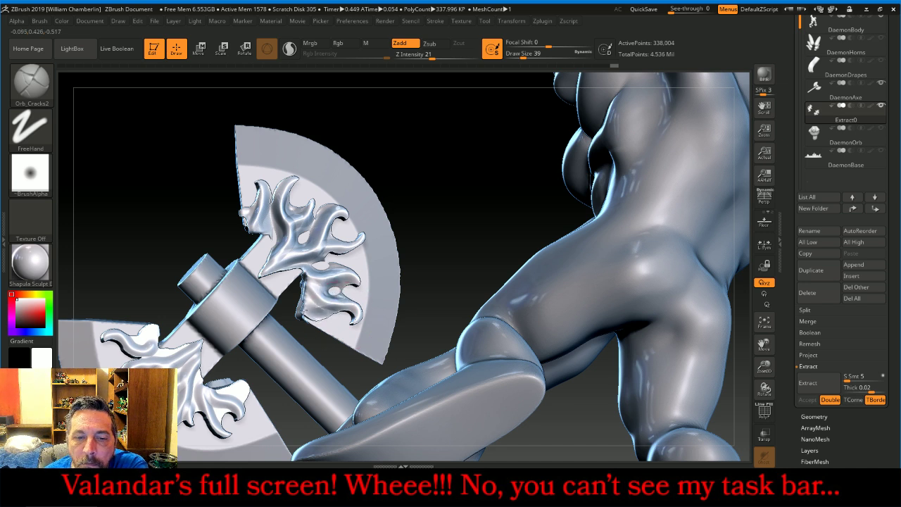
pyautogui.moveTo(415, 187); pyautogui.dragTo(440, 182)
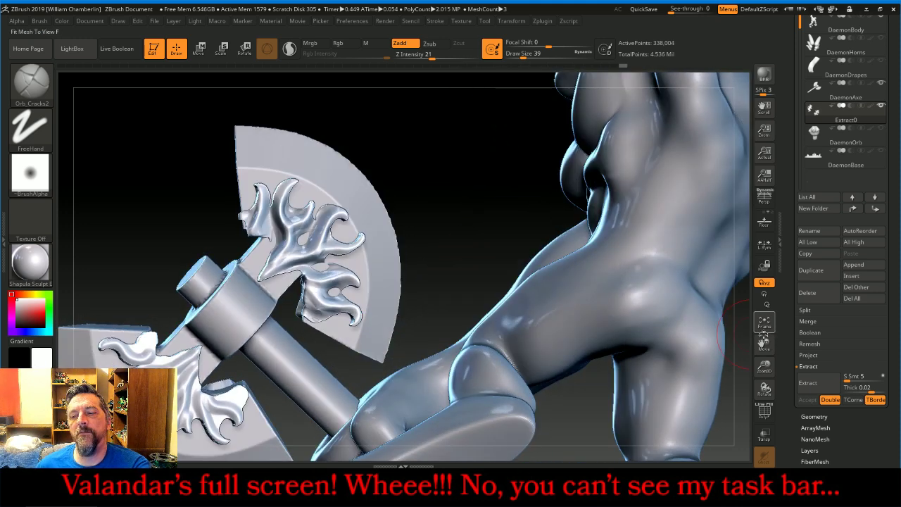
# Add raised ridges between the grooves of the lower blade's flames on the axe's opposite side.
pyautogui.moveTo(764, 344); pyautogui.dragTo(865, 207)
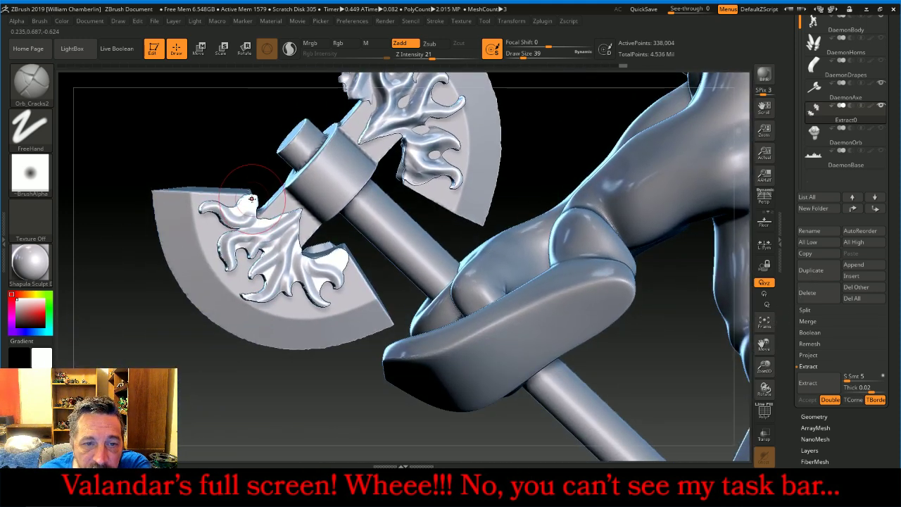
pyautogui.moveTo(254, 201)
pyautogui.mouseDown()
pyautogui.moveTo(229, 214)
pyautogui.moveTo(226, 228)
pyautogui.moveTo(283, 212)
pyautogui.mouseUp()
pyautogui.moveTo(244, 248)
pyautogui.mouseDown()
pyautogui.moveTo(271, 259)
pyautogui.moveTo(300, 221)
pyautogui.mouseUp()
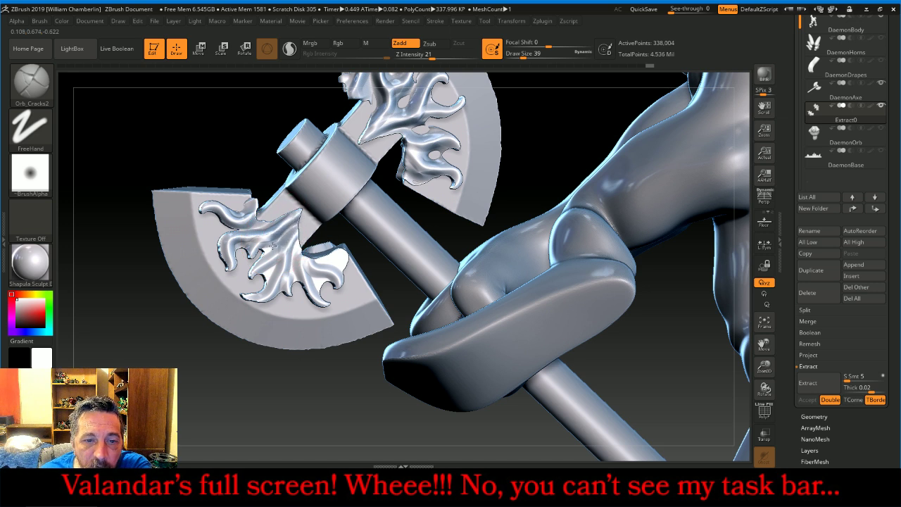
pyautogui.moveTo(261, 253)
pyautogui.mouseDown()
pyautogui.moveTo(269, 247)
pyautogui.moveTo(262, 279)
pyautogui.moveTo(288, 280)
pyautogui.moveTo(300, 245)
pyautogui.moveTo(297, 282)
pyautogui.moveTo(302, 290)
pyautogui.moveTo(319, 281)
pyautogui.moveTo(331, 301)
pyautogui.mouseUp()
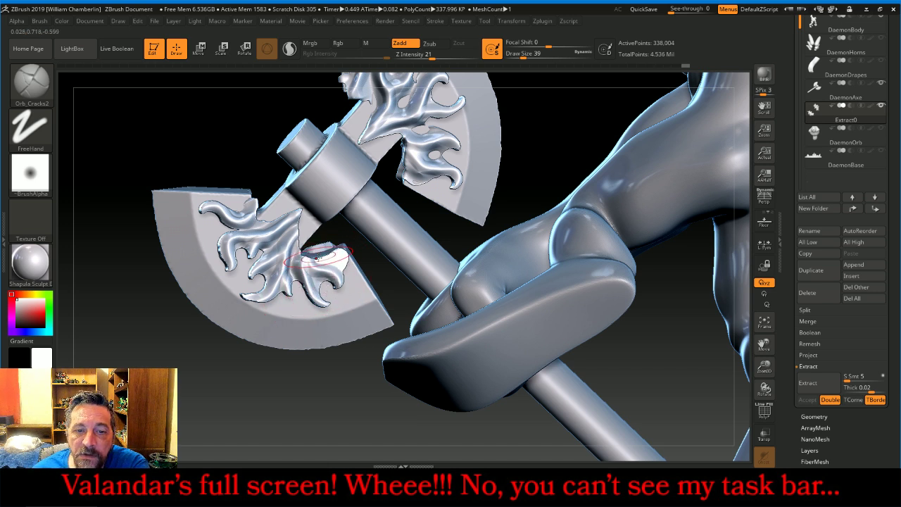
pyautogui.moveTo(299, 260)
pyautogui.mouseDown()
pyautogui.moveTo(327, 260)
pyautogui.moveTo(345, 269)
pyautogui.moveTo(343, 281)
pyautogui.moveTo(344, 253)
pyautogui.moveTo(337, 257)
pyautogui.mouseUp()
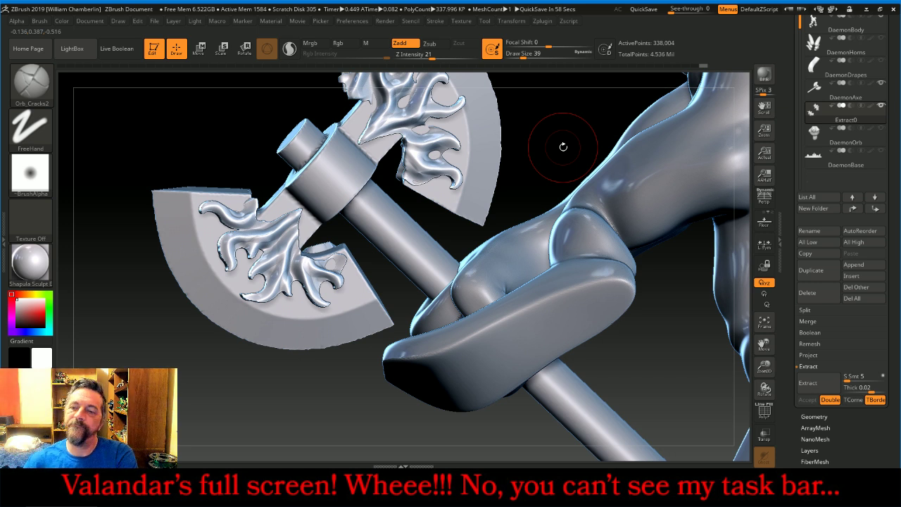
# Smooth the extracted flame ornaments with the Polish deformation, and relax their mesh with a Relax value of 10.
pyautogui.moveTo(895, 342); pyautogui.dragTo(895, 141)
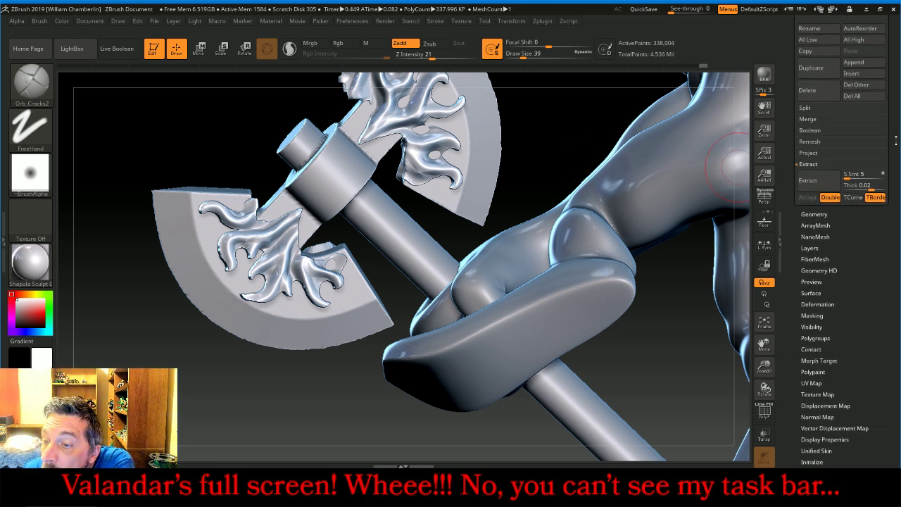
pyautogui.scroll(5, 851, 304)
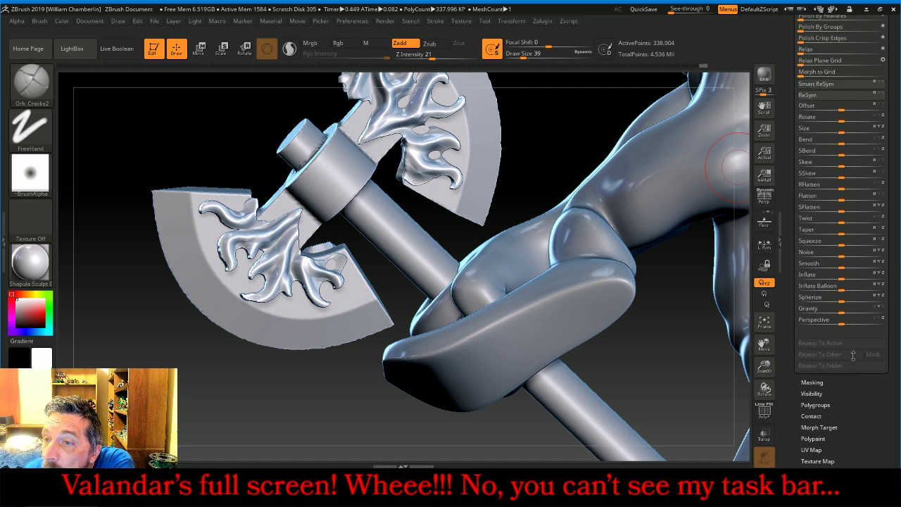
pyautogui.moveTo(803, 139); pyautogui.dragTo(892, 135)
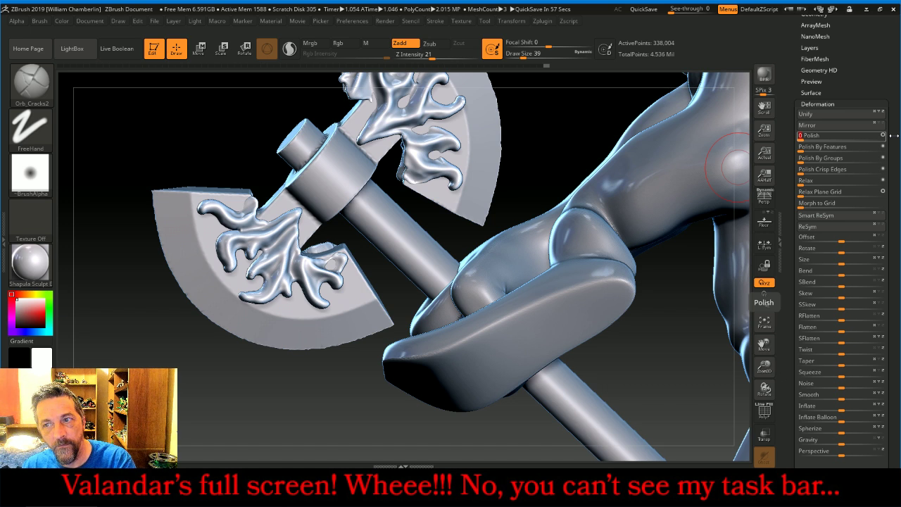
pyautogui.click(893, 135)
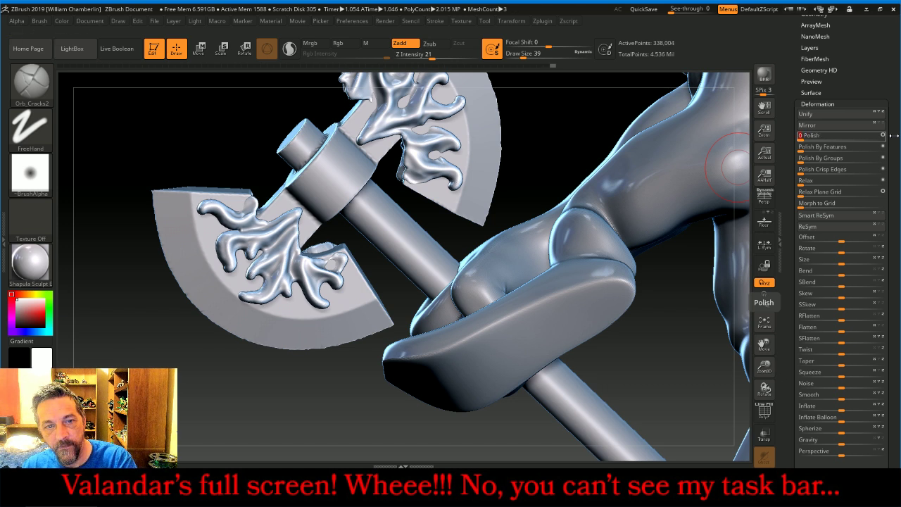
pyautogui.click(819, 183)
pyautogui.write('10')
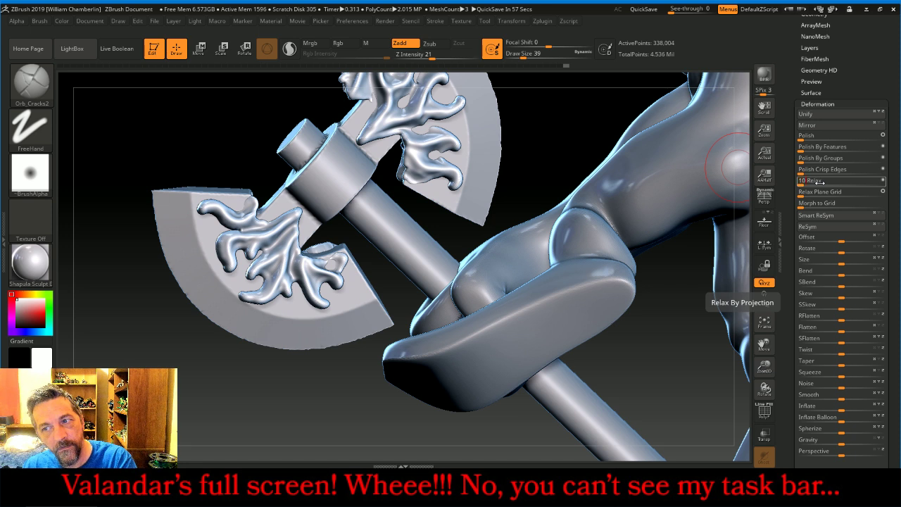
pyautogui.write('0')
pyautogui.press('Return')
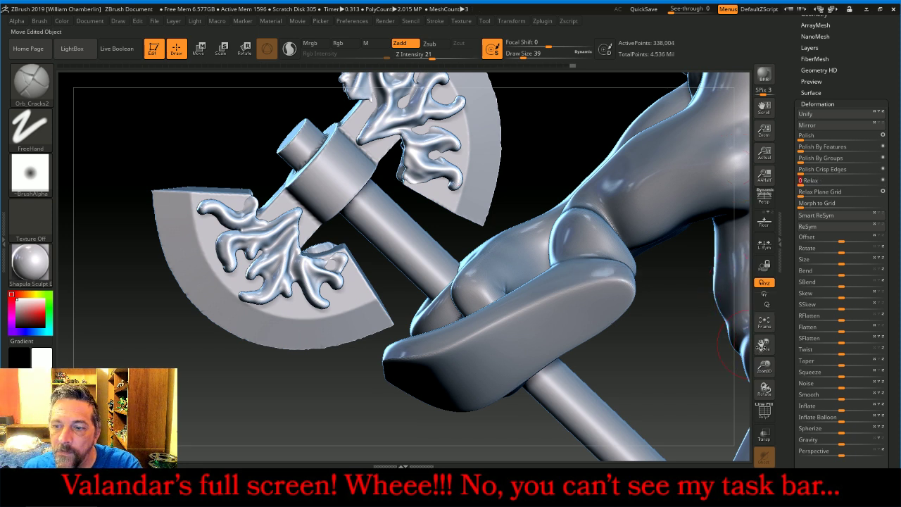
pyautogui.moveTo(764, 366); pyautogui.dragTo(607, 181)
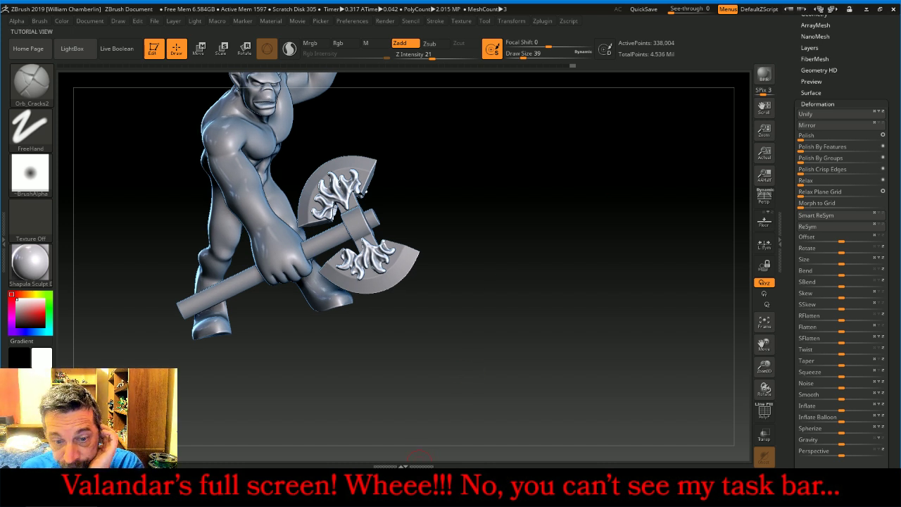
pyautogui.click(411, 480)
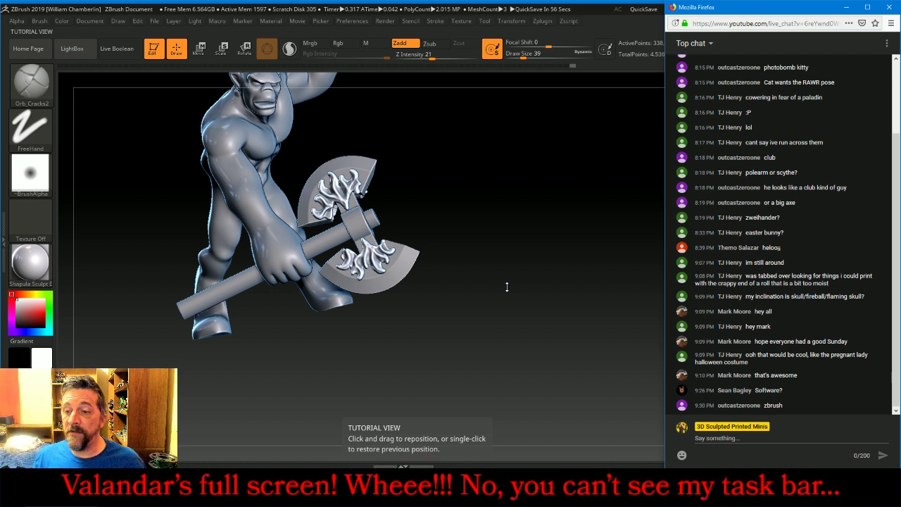
pyautogui.moveTo(507, 287); pyautogui.dragTo(579, 299)
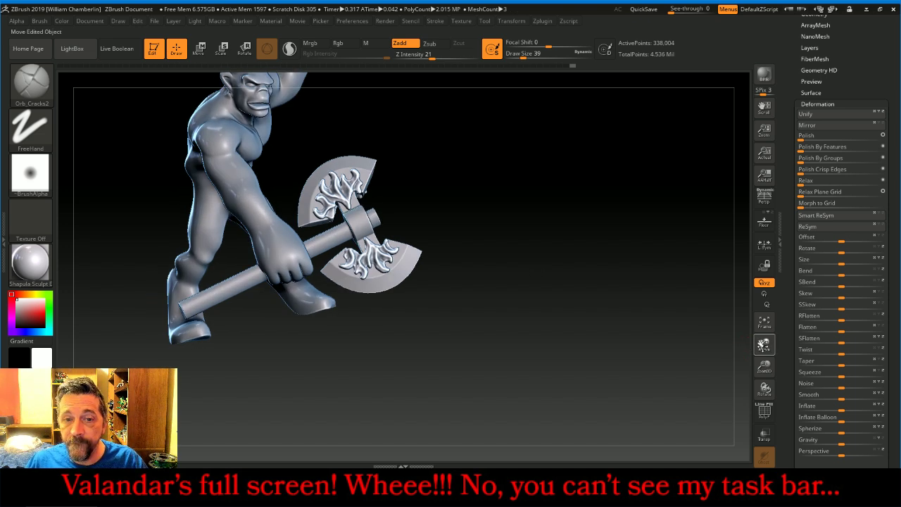
pyautogui.moveTo(765, 345); pyautogui.dragTo(854, 414)
pyautogui.moveTo(677, 269); pyautogui.dragTo(633, 214)
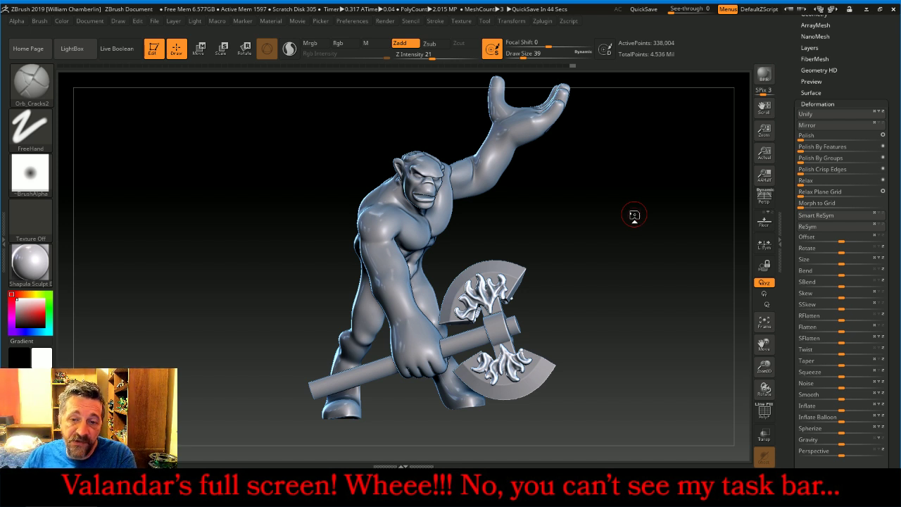
# Make the DaemonAxe subtool active for sculpting.
pyautogui.moveTo(867, 57); pyautogui.dragTo(858, 92)
pyautogui.click(811, 51)
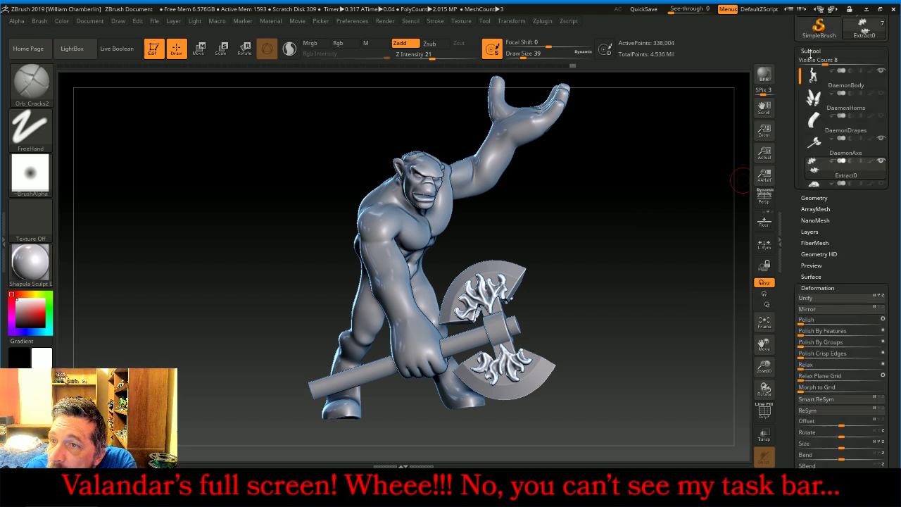
pyautogui.click(820, 150)
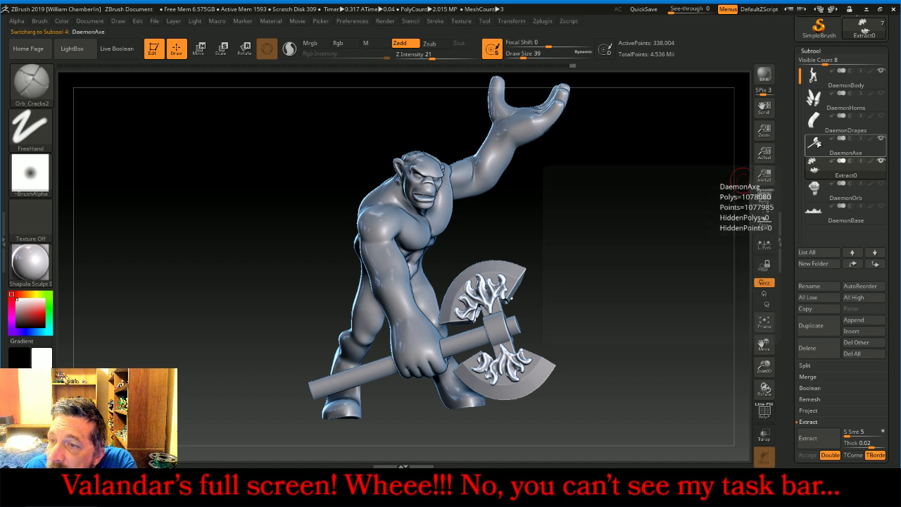
pyautogui.press('ctrl')
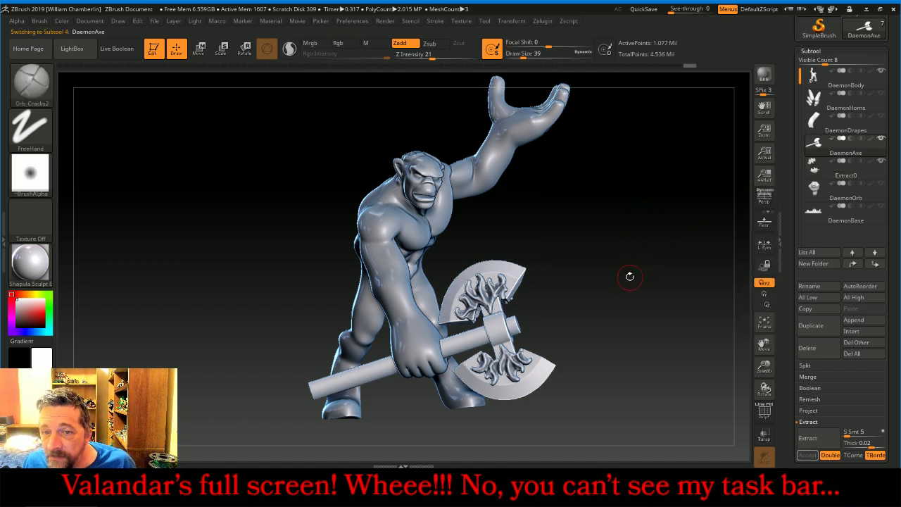
pyautogui.moveTo(629, 277); pyautogui.dragTo(626, 261)
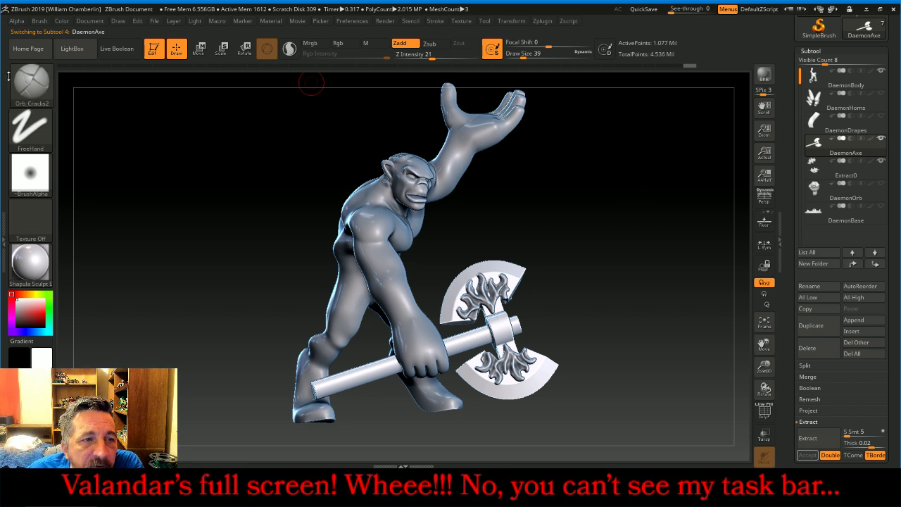
# Try bending the axe handle between fist and head with the Move brush at Draw Size 93.
pyautogui.click(31, 81)
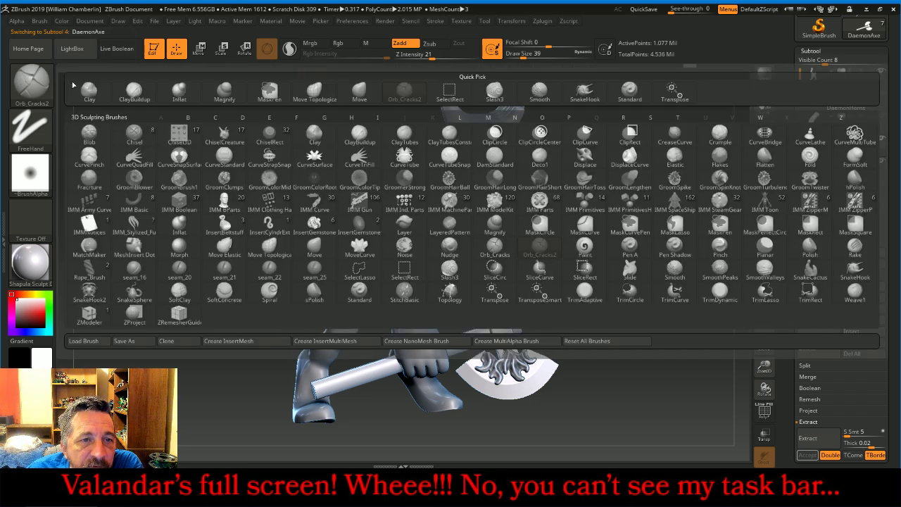
pyautogui.click(352, 91)
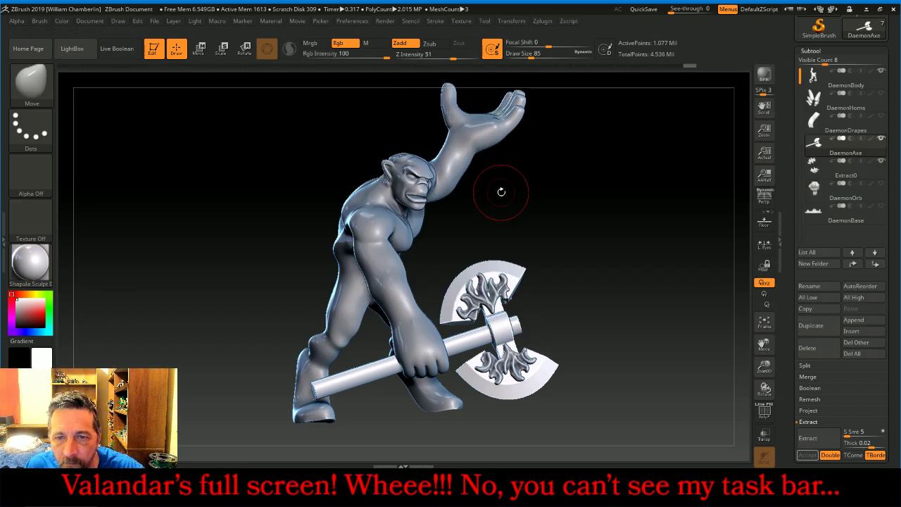
pyautogui.press(']')
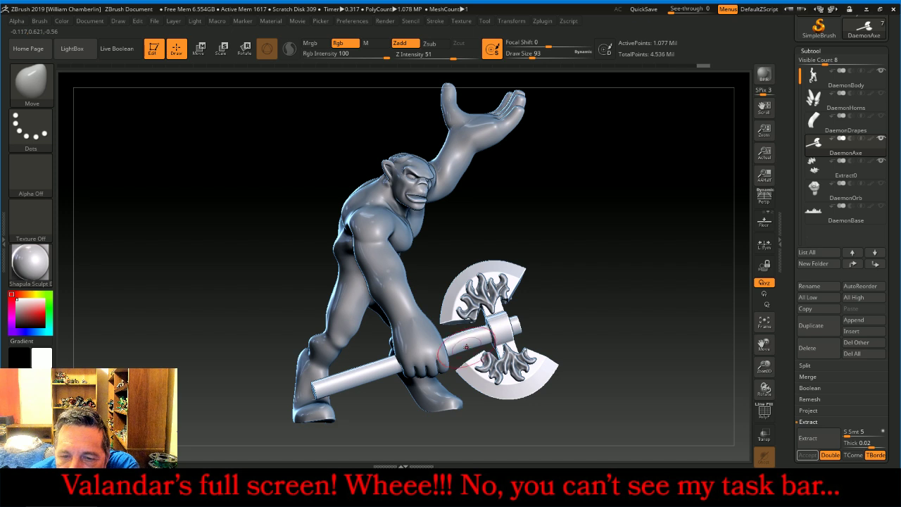
pyautogui.moveTo(584, 243); pyautogui.dragTo(587, 255)
pyautogui.press('ctrl')
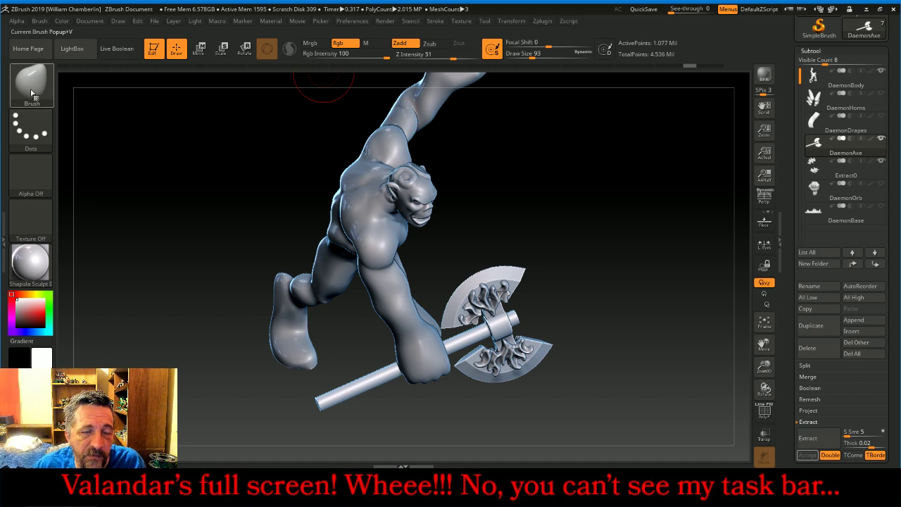
# Bend the axe handle between the fist and the axe head into uneven curves with Move Topological at Draw Size 53.
pyautogui.press('b')
pyautogui.click(315, 92)
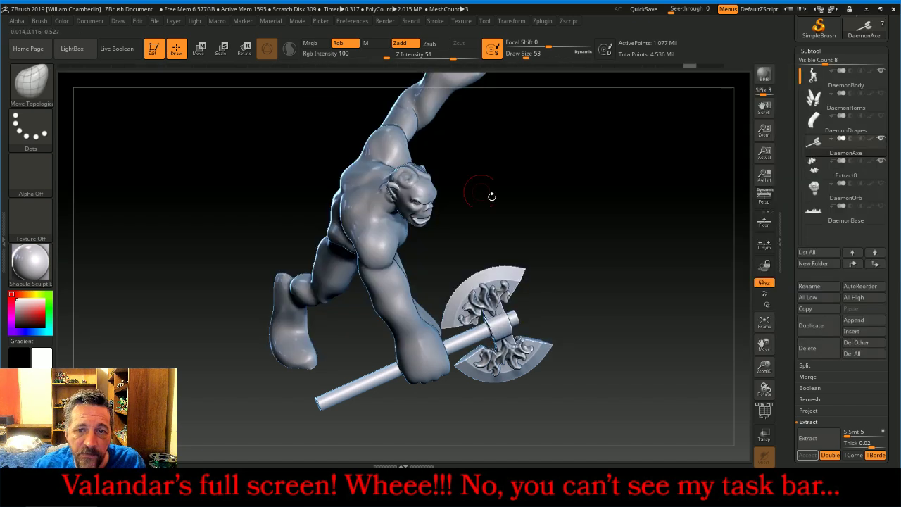
pyautogui.moveTo(574, 225)
pyautogui.mouseDown()
pyautogui.moveTo(577, 210)
pyautogui.moveTo(563, 208)
pyautogui.mouseUp()
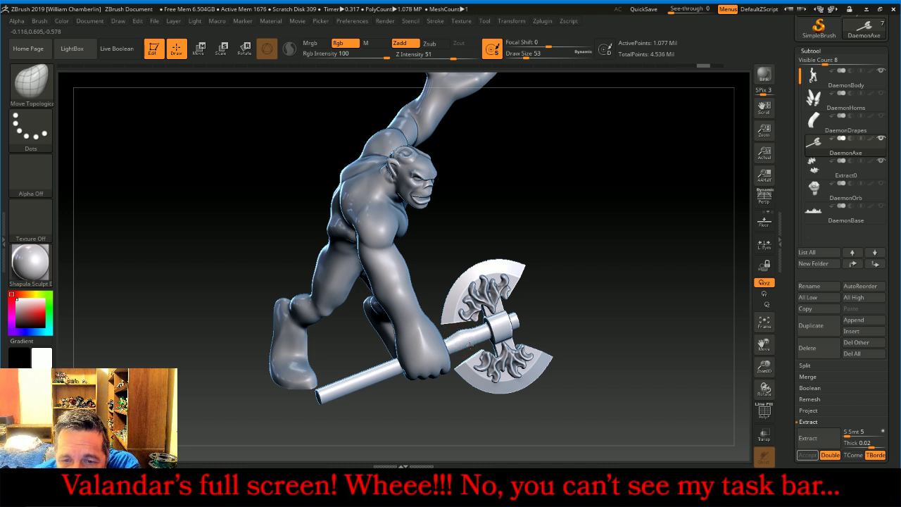
pyautogui.moveTo(618, 269); pyautogui.dragTo(604, 285)
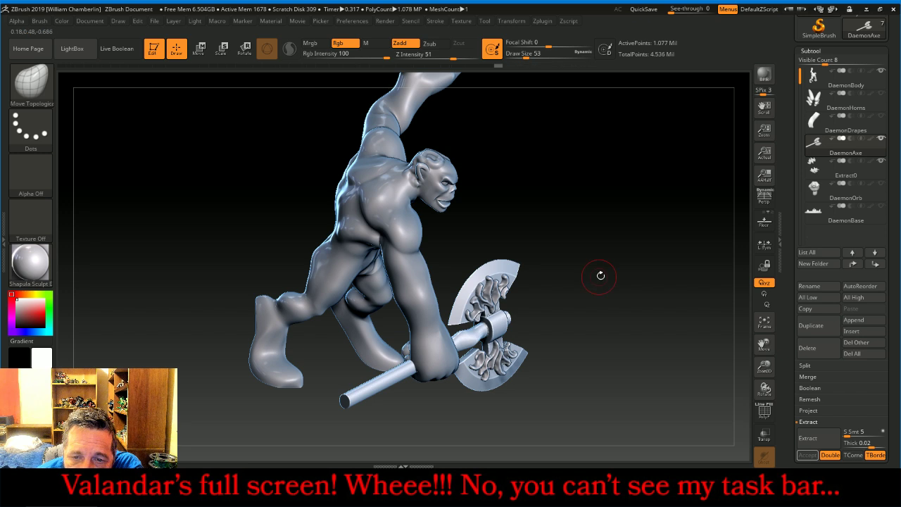
pyautogui.moveTo(600, 272); pyautogui.dragTo(608, 234)
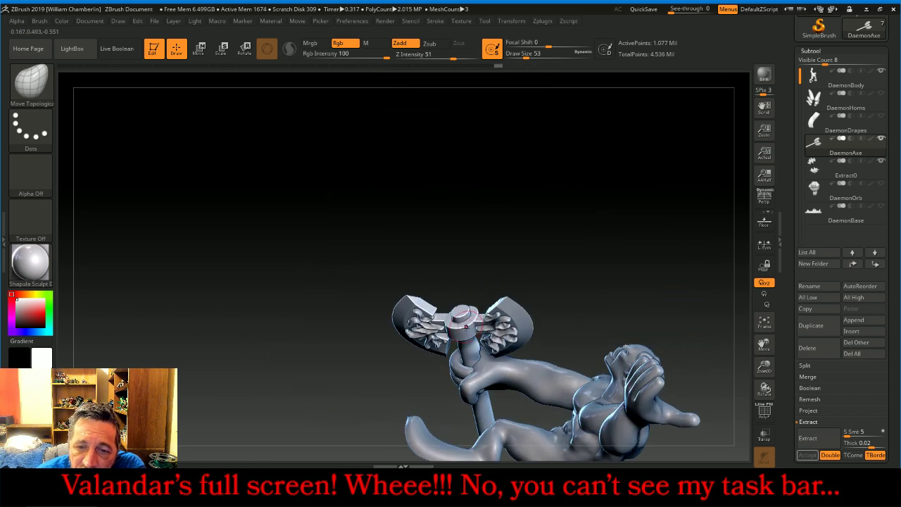
pyautogui.moveTo(466, 347); pyautogui.dragTo(466, 362)
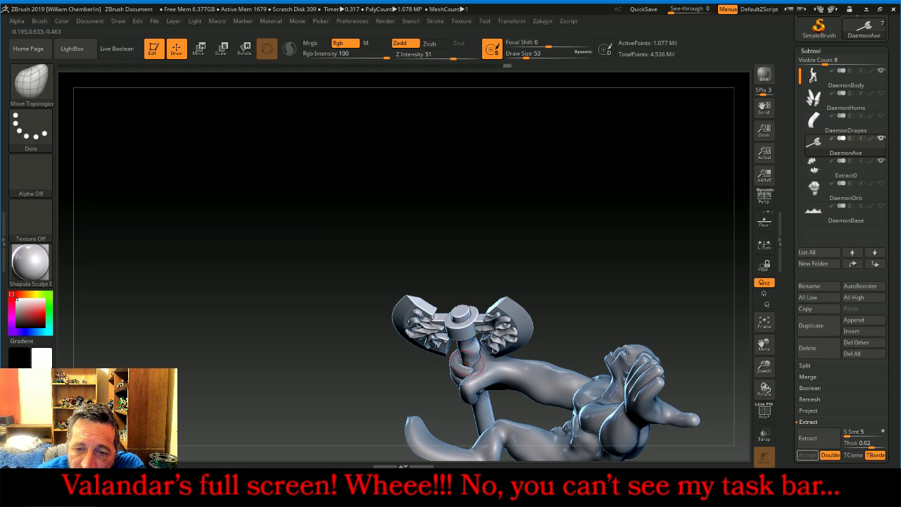
# Bend the handle section below the fist into a curve with Move Topological, enlarging the Draw Size to 168.
pyautogui.moveTo(595, 252); pyautogui.dragTo(630, 216)
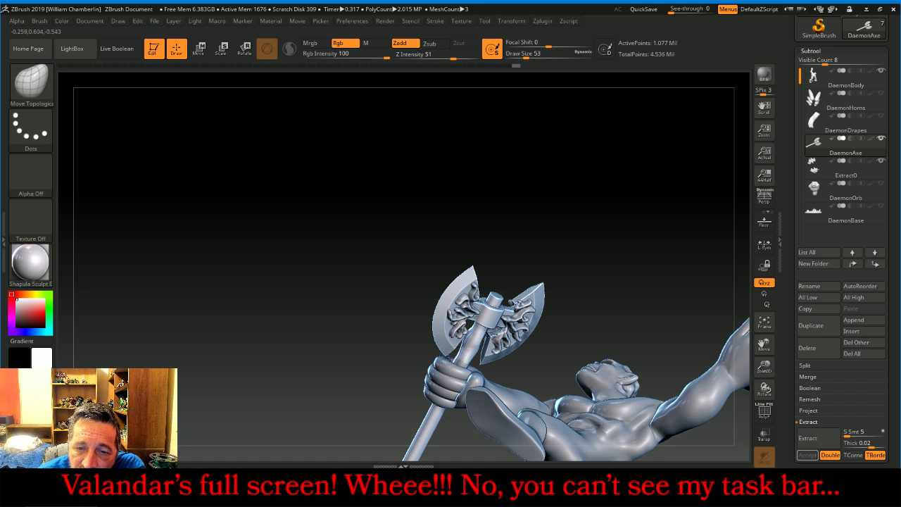
pyautogui.moveTo(576, 186); pyautogui.dragTo(665, 214)
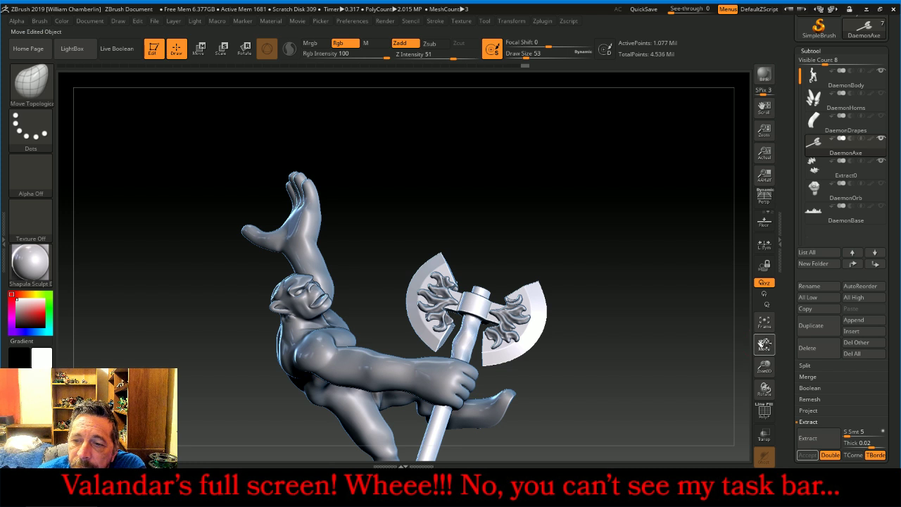
pyautogui.moveTo(764, 345); pyautogui.dragTo(766, 270)
pyautogui.moveTo(528, 57); pyautogui.dragTo(541, 59)
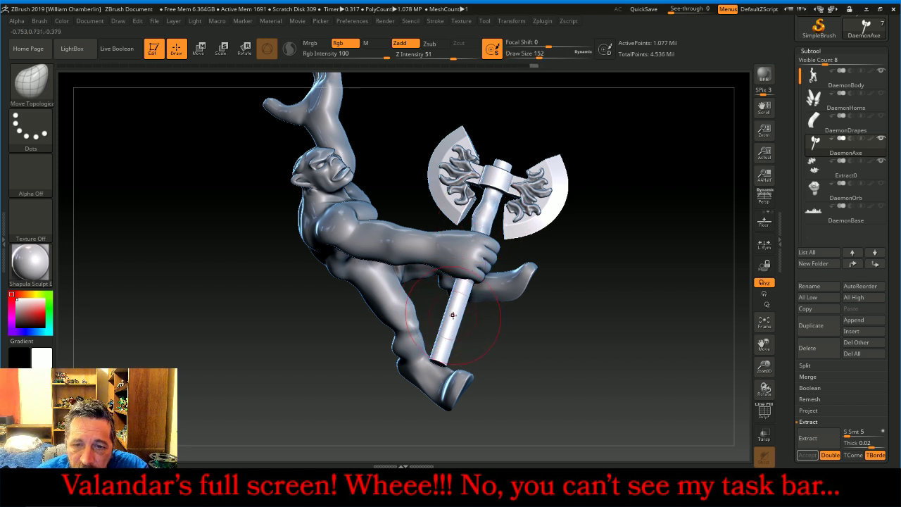
pyautogui.press(']')
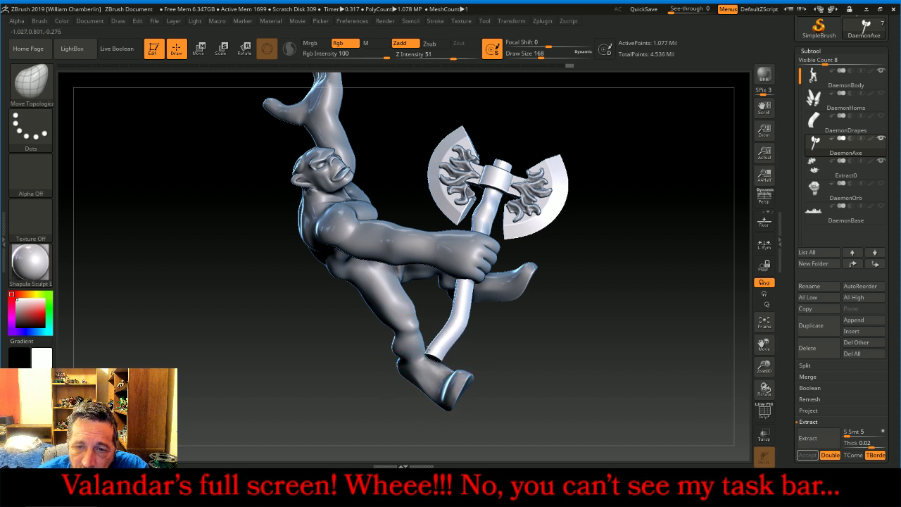
pyautogui.moveTo(445, 332); pyautogui.dragTo(452, 335)
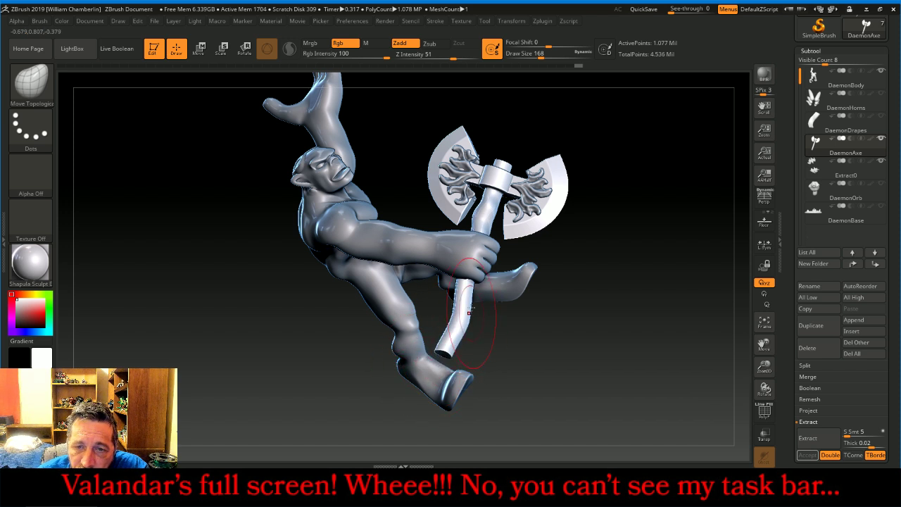
# Refine the bend of the axe handle's lower end from several angles with Move Topological at Draw Size 168.
pyautogui.moveTo(572, 316); pyautogui.dragTo(624, 334)
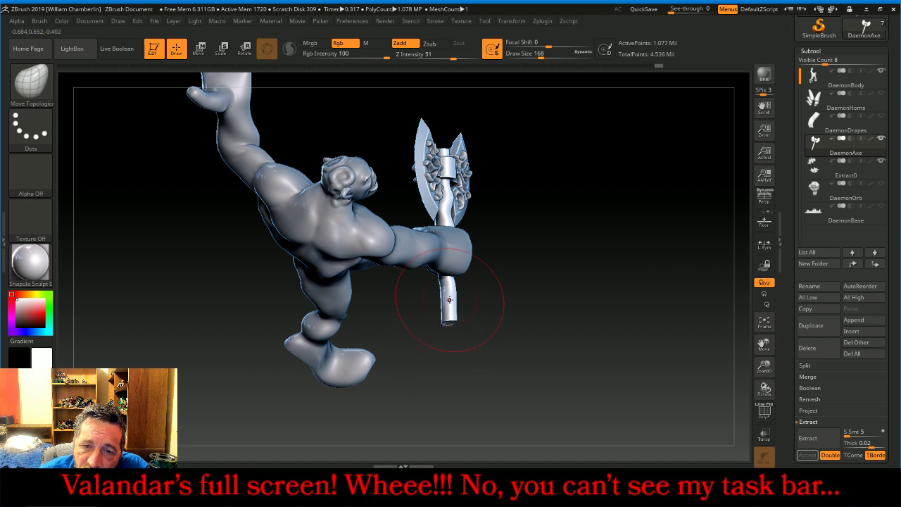
pyautogui.moveTo(493, 328)
pyautogui.mouseDown()
pyautogui.moveTo(504, 321)
pyautogui.moveTo(493, 311)
pyautogui.mouseUp()
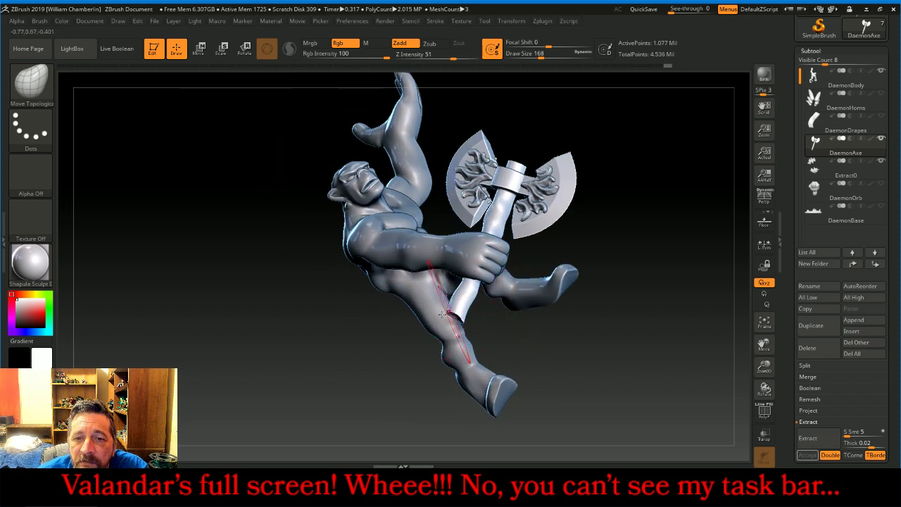
pyautogui.moveTo(410, 330)
pyautogui.mouseDown()
pyautogui.moveTo(399, 231)
pyautogui.moveTo(423, 255)
pyautogui.mouseUp()
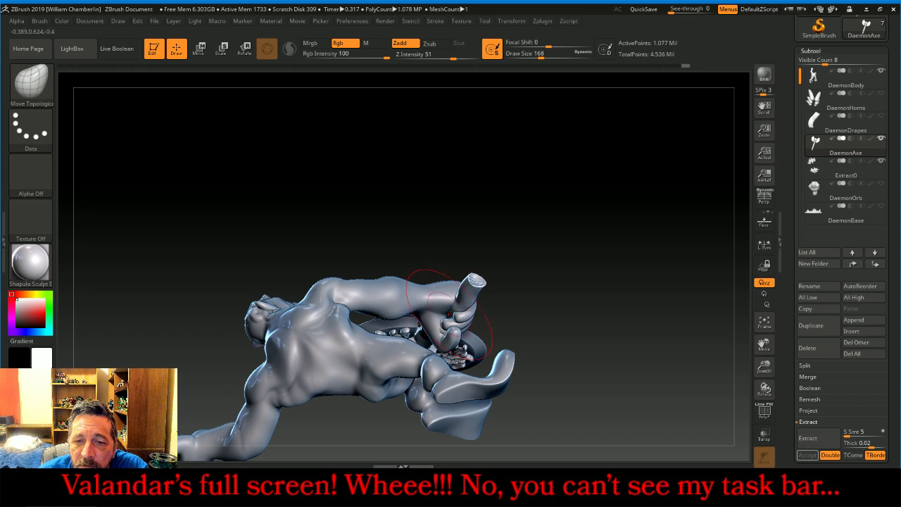
pyautogui.moveTo(483, 268)
pyautogui.mouseDown()
pyautogui.moveTo(469, 305)
pyautogui.moveTo(452, 303)
pyautogui.mouseUp()
pyautogui.moveTo(523, 276)
pyautogui.mouseDown()
pyautogui.moveTo(618, 303)
pyautogui.moveTo(634, 317)
pyautogui.moveTo(683, 308)
pyautogui.moveTo(670, 308)
pyautogui.moveTo(690, 283)
pyautogui.mouseUp()
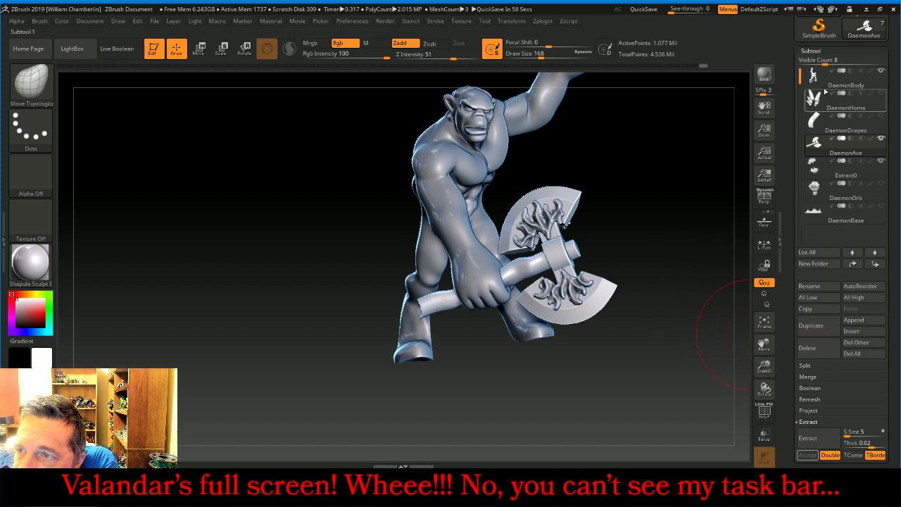
# Apply the Polish deformation to the DaemonAxe subtool.
pyautogui.click(816, 52)
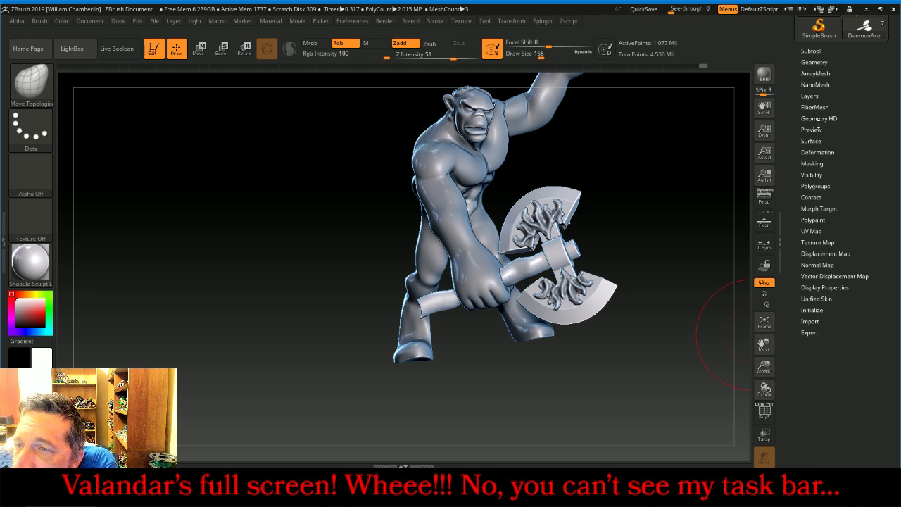
pyautogui.click(817, 150)
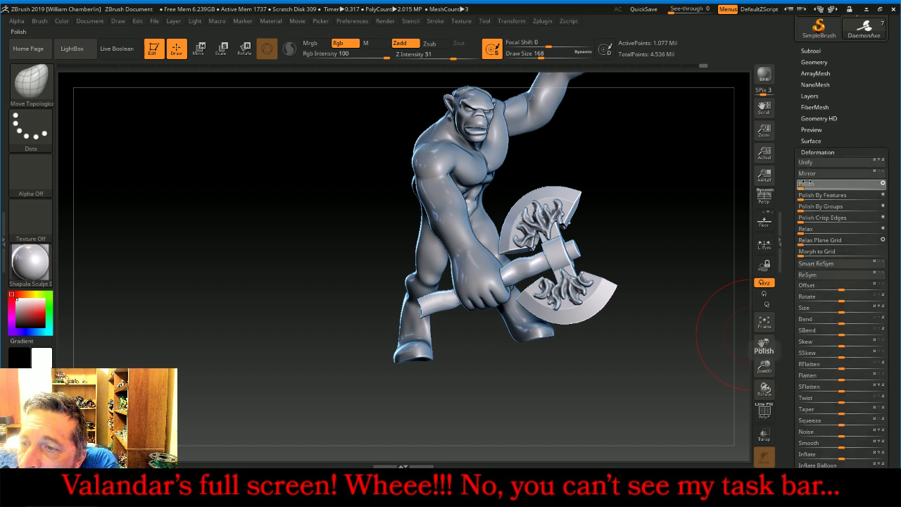
pyautogui.click(802, 183)
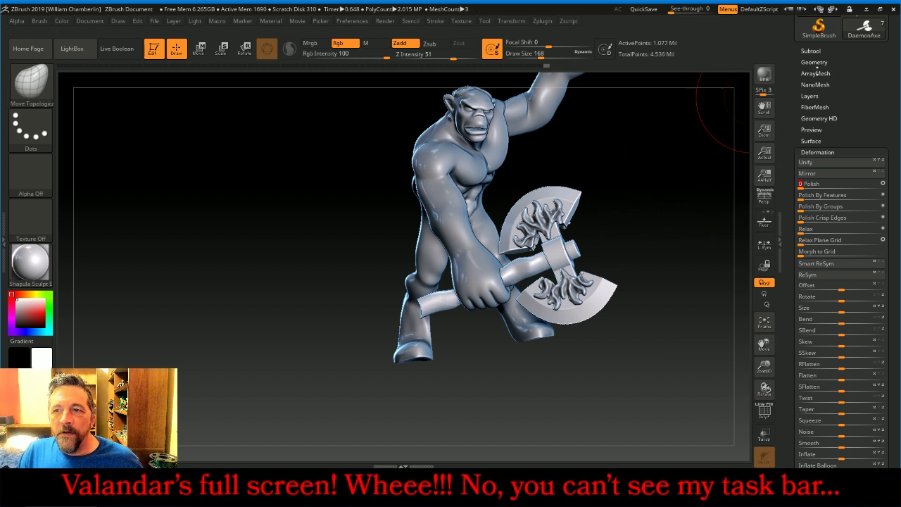
# Merge DaemonAxe down with the Extract0 flame ornaments into one subtool and accept the merge.
pyautogui.click(817, 52)
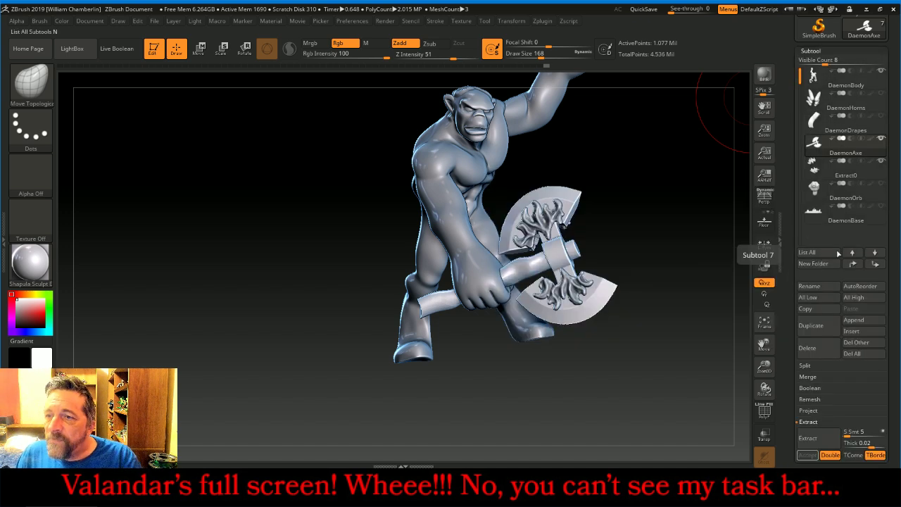
pyautogui.click(837, 379)
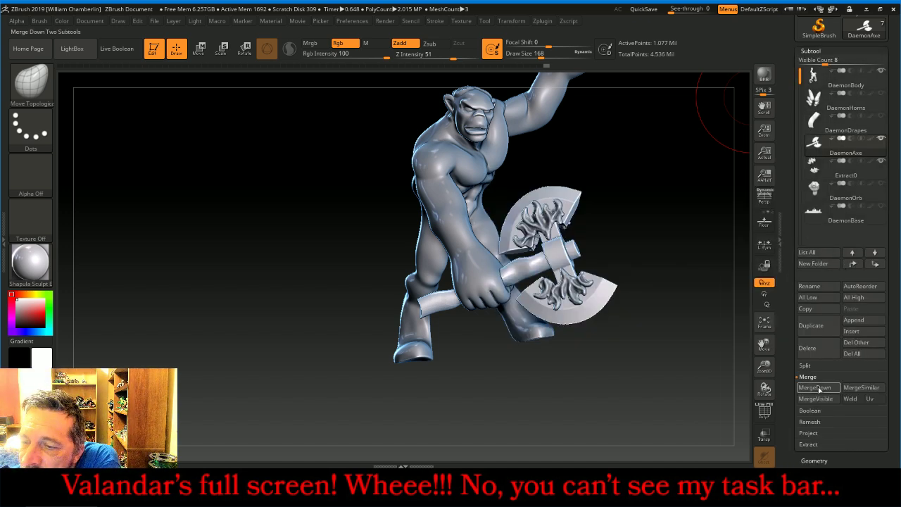
pyautogui.click(826, 386)
pyautogui.click(732, 407)
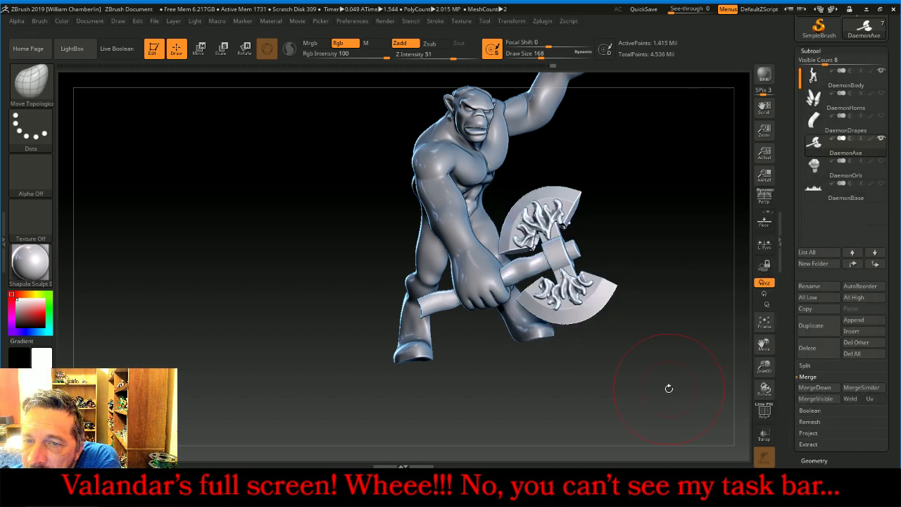
# Show the DaemonOrb and DaemonBase subtools and frame the complete figure for review from several sides.
pyautogui.moveTo(668, 386)
pyautogui.mouseDown()
pyautogui.moveTo(650, 373)
pyautogui.moveTo(675, 374)
pyautogui.moveTo(564, 361)
pyautogui.moveTo(649, 383)
pyautogui.moveTo(660, 374)
pyautogui.mouseUp()
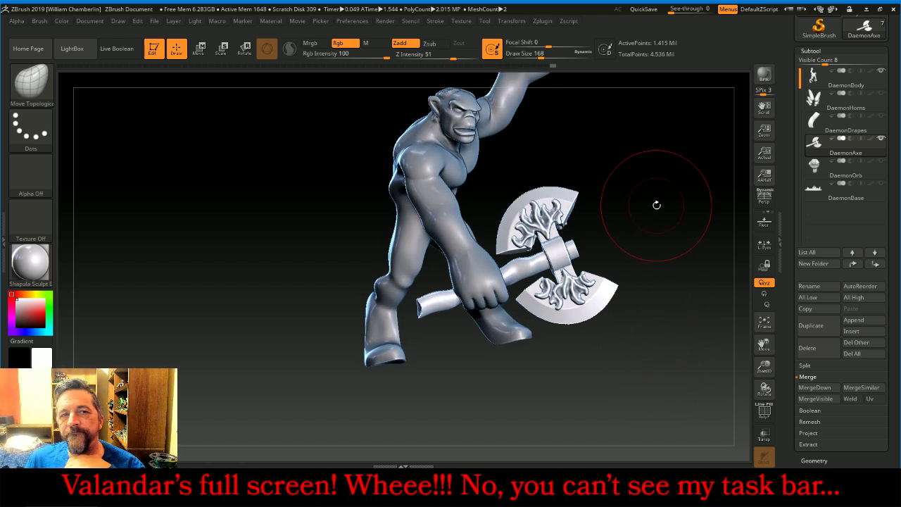
pyautogui.moveTo(648, 202); pyautogui.dragTo(695, 222)
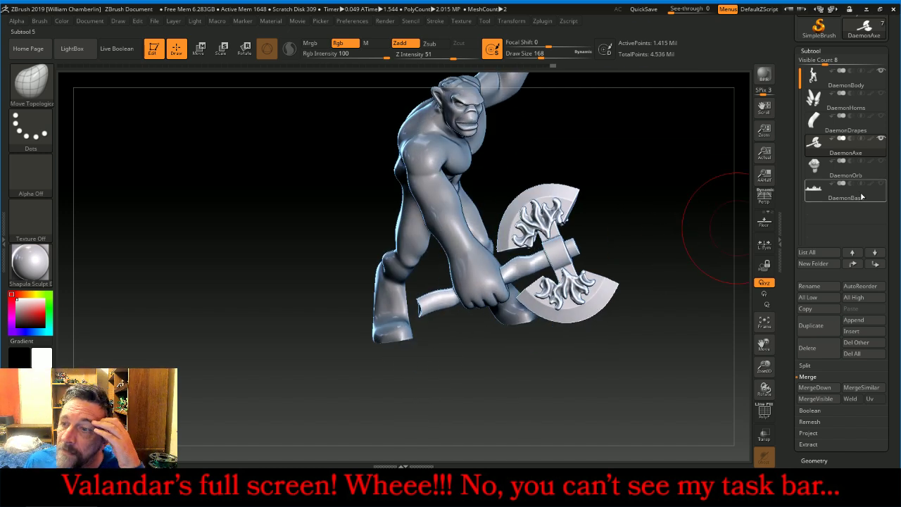
pyautogui.moveTo(882, 161)
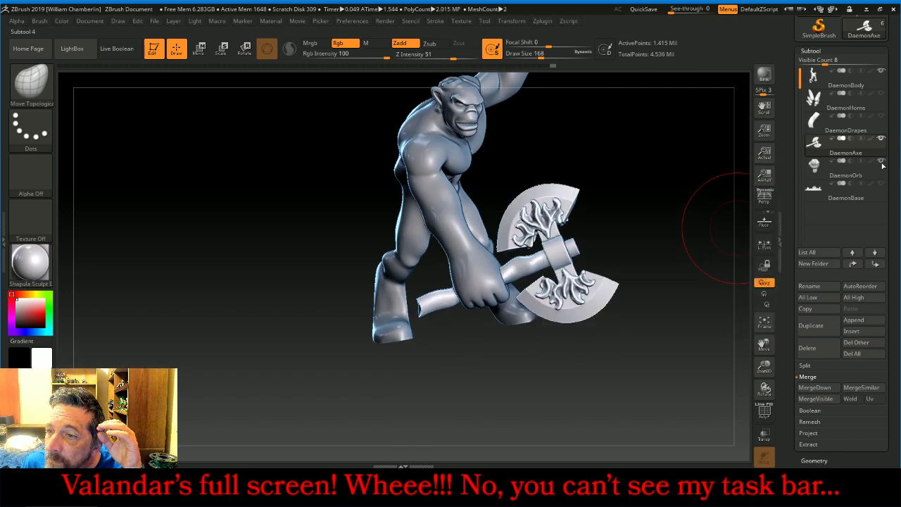
pyautogui.click(880, 184)
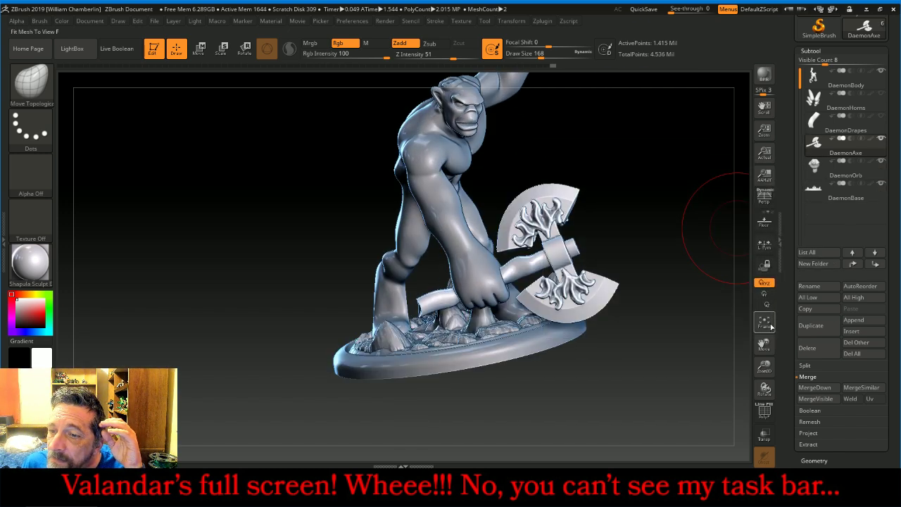
pyautogui.click(772, 327)
pyautogui.moveTo(681, 346); pyautogui.dragTo(614, 364)
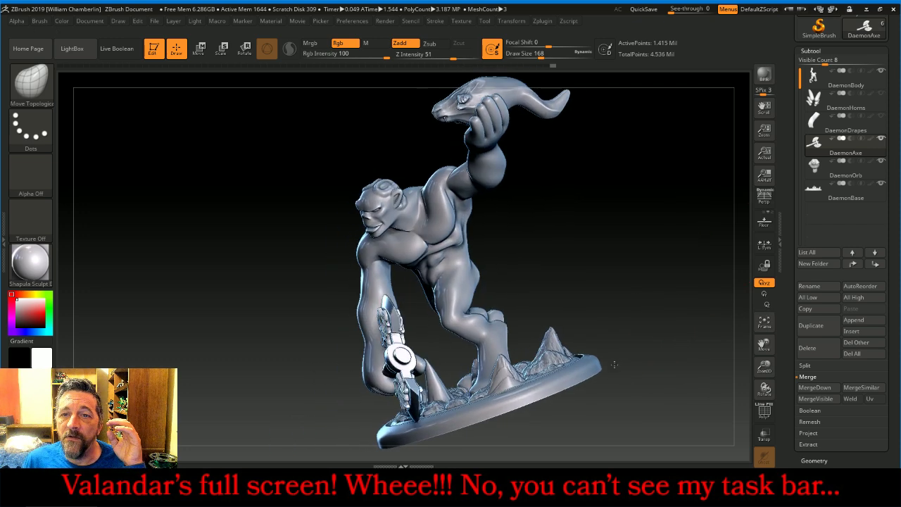
pyautogui.moveTo(621, 253); pyautogui.dragTo(732, 189)
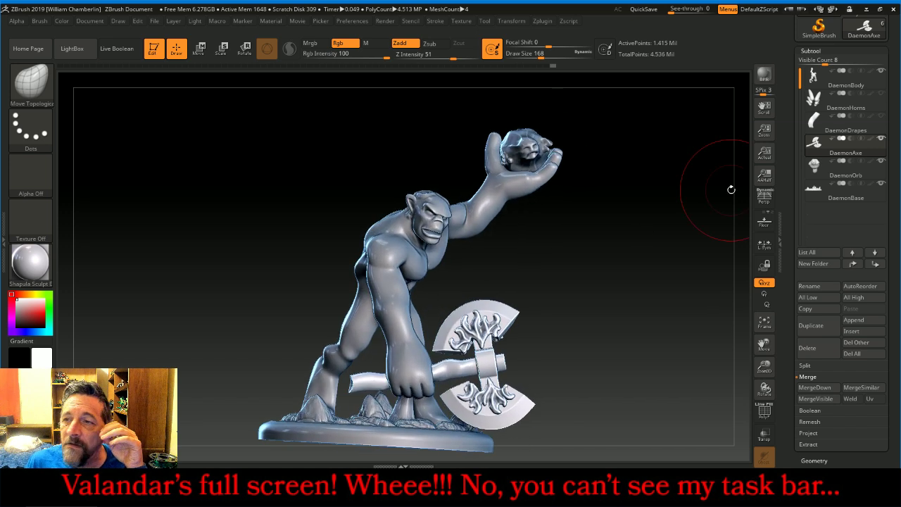
# Show the DaemonHorns and DaemonDrapes subtools and make DaemonDrapes active for sculpting.
pyautogui.click(885, 115)
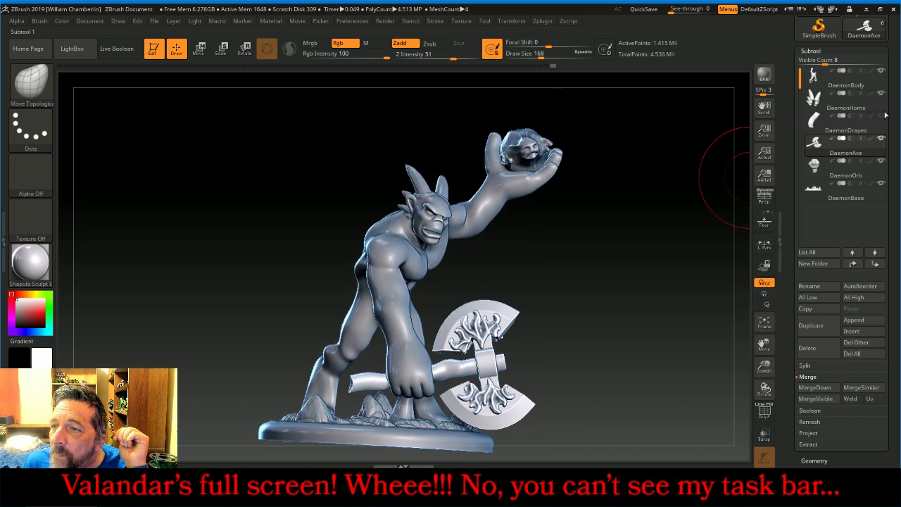
pyautogui.moveTo(690, 247); pyautogui.dragTo(732, 236)
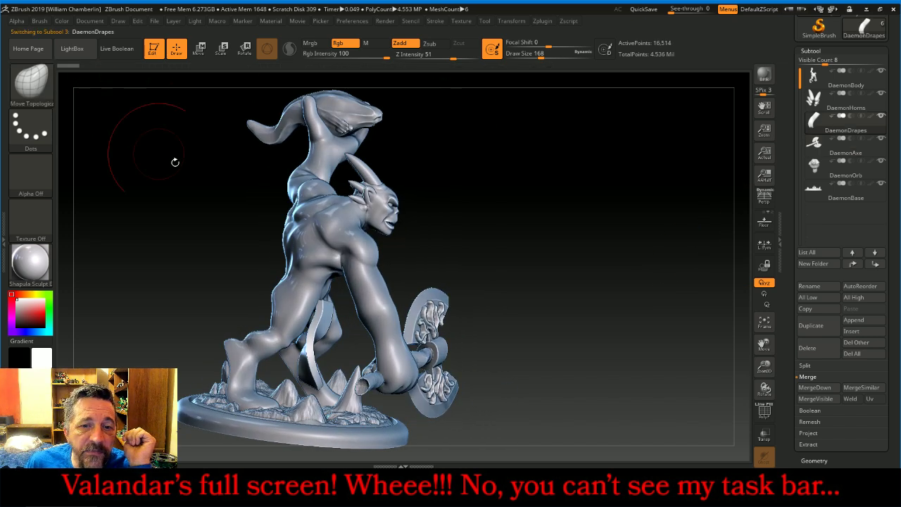
pyautogui.moveTo(514, 271); pyautogui.dragTo(438, 295)
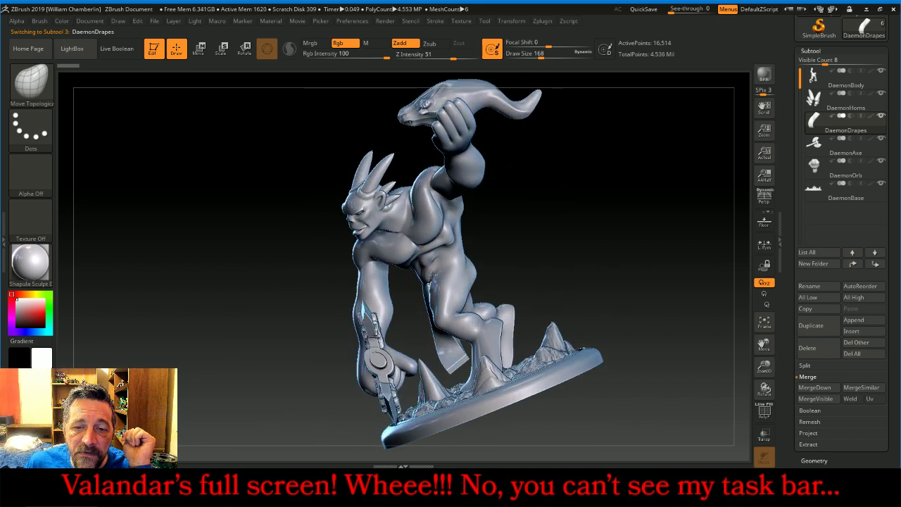
pyautogui.moveTo(437, 299)
pyautogui.mouseDown()
pyautogui.moveTo(568, 238)
pyautogui.moveTo(615, 230)
pyautogui.moveTo(604, 204)
pyautogui.moveTo(633, 217)
pyautogui.moveTo(679, 217)
pyautogui.moveTo(688, 171)
pyautogui.moveTo(673, 120)
pyautogui.moveTo(656, 120)
pyautogui.mouseUp()
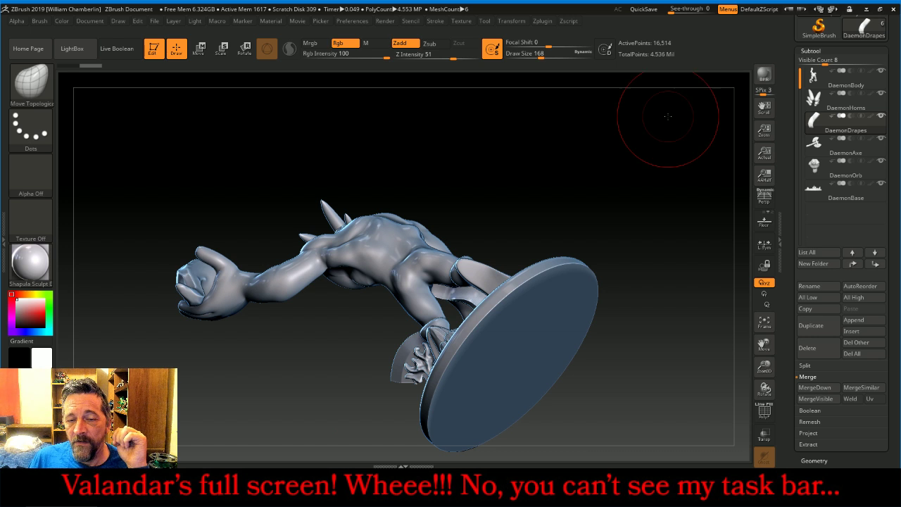
# Turn on ghosted transparency and close in on the drape hidden by the demon's body.
pyautogui.click(764, 435)
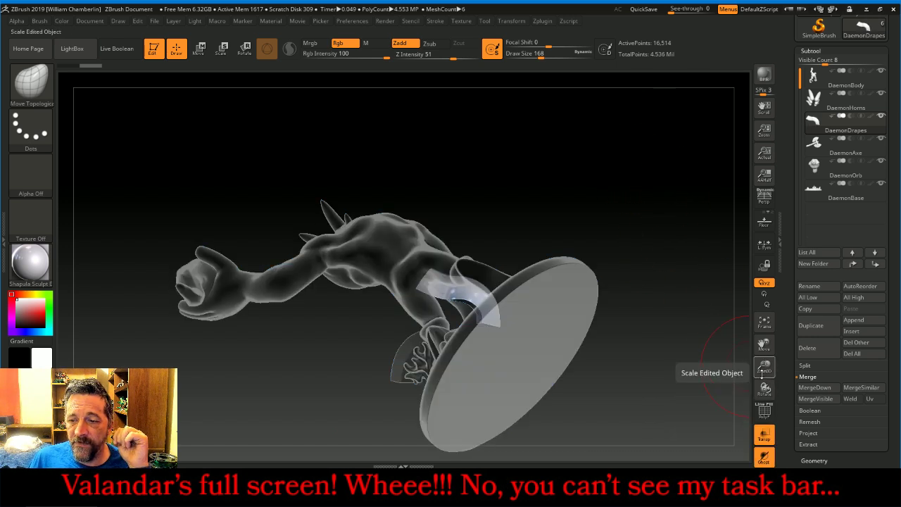
pyautogui.moveTo(762, 374); pyautogui.dragTo(763, 415)
pyautogui.moveTo(614, 143); pyautogui.dragTo(619, 154)
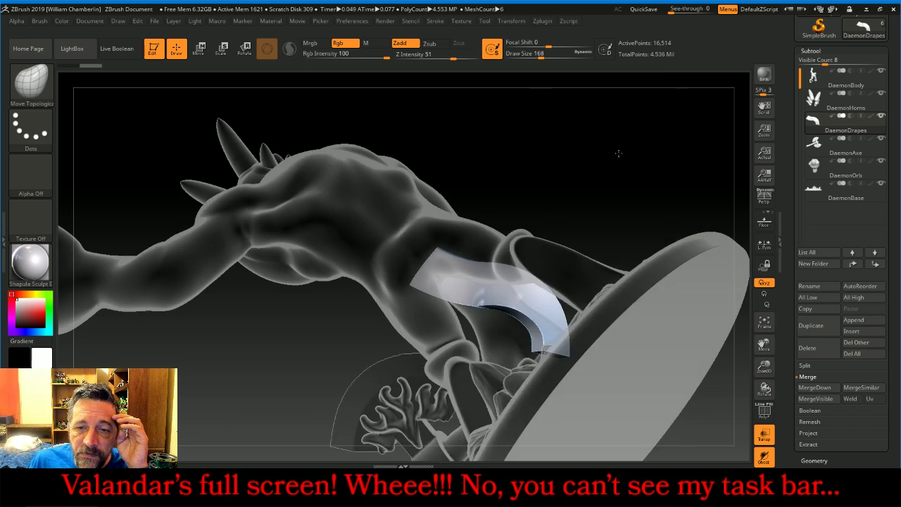
# Raise a bump on the drape's waist end with the Inflat brush in Zadd mode, Z Intensity 15 and Draw Size 41.
pyautogui.press('b')
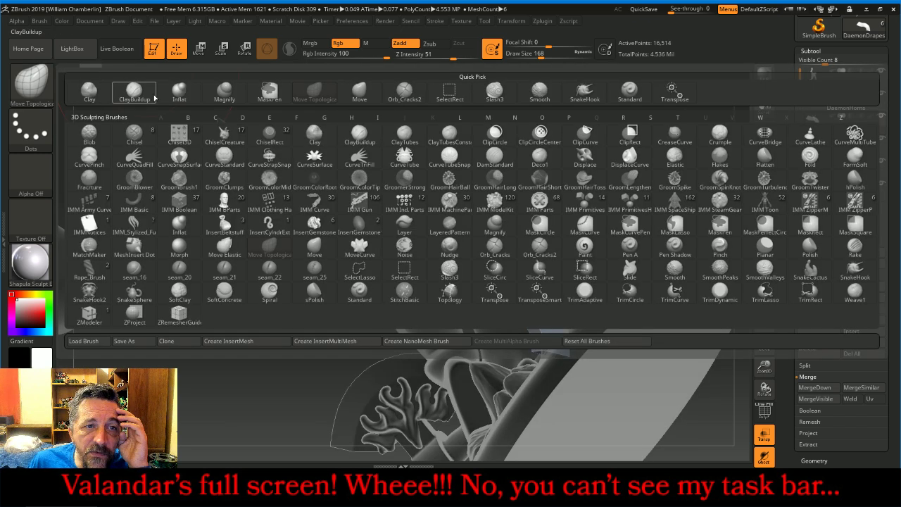
pyautogui.click(194, 98)
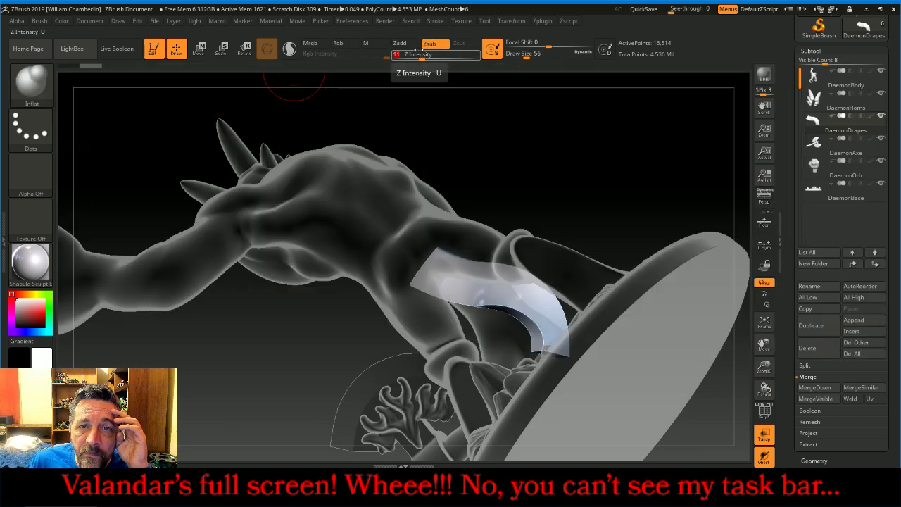
pyautogui.click(410, 45)
pyautogui.click(525, 55)
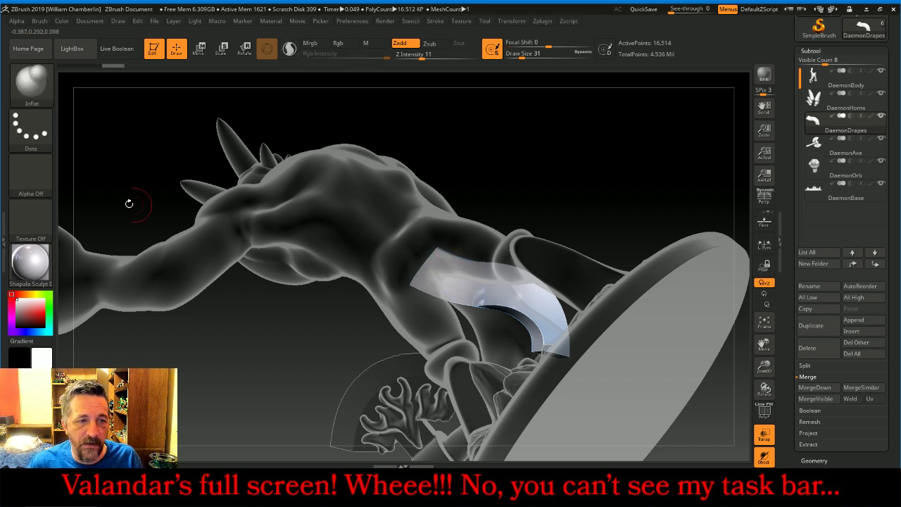
pyautogui.click(3, 242)
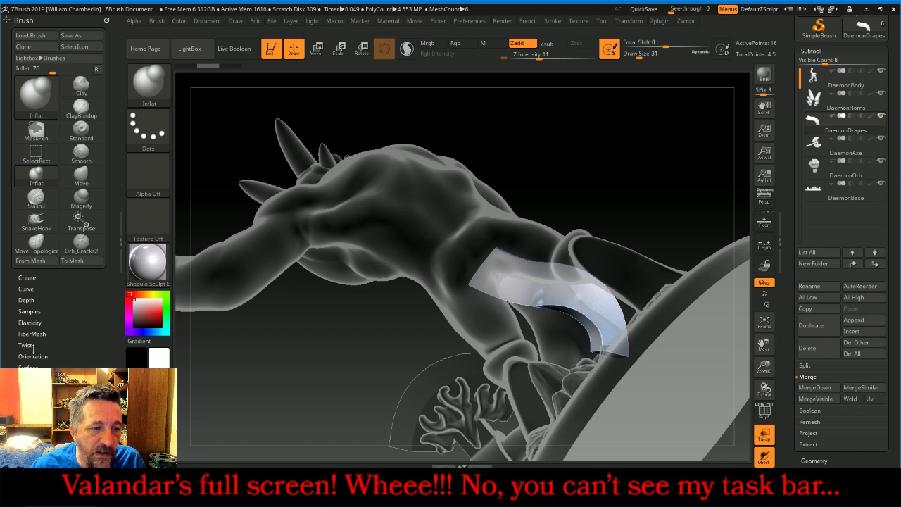
pyautogui.scroll(-5, 76, 321)
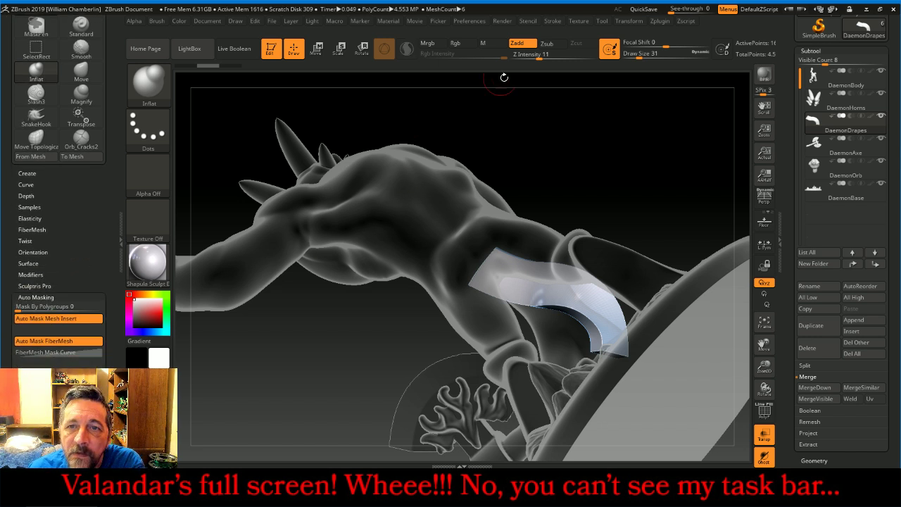
pyautogui.click(544, 57)
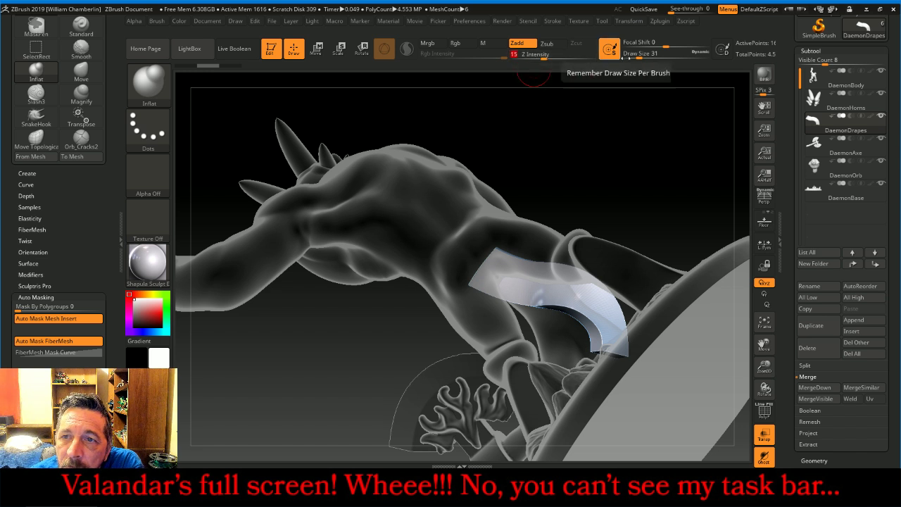
pyautogui.moveTo(624, 58); pyautogui.dragTo(640, 57)
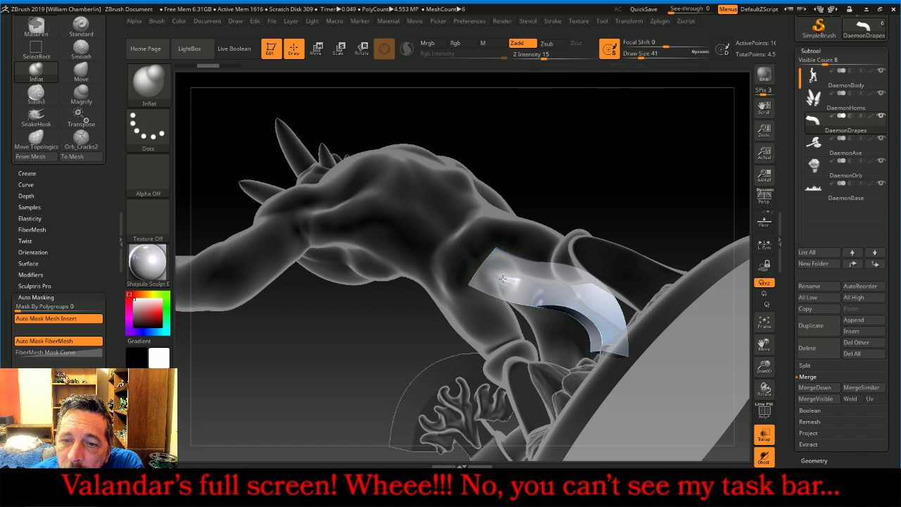
pyautogui.moveTo(504, 281); pyautogui.dragTo(500, 274)
pyautogui.moveTo(603, 193); pyautogui.dragTo(599, 155)
# Pull the bump on the drape outward toward the body with Move Topological, reducing the Draw Size to 68.
pyautogui.click(162, 83)
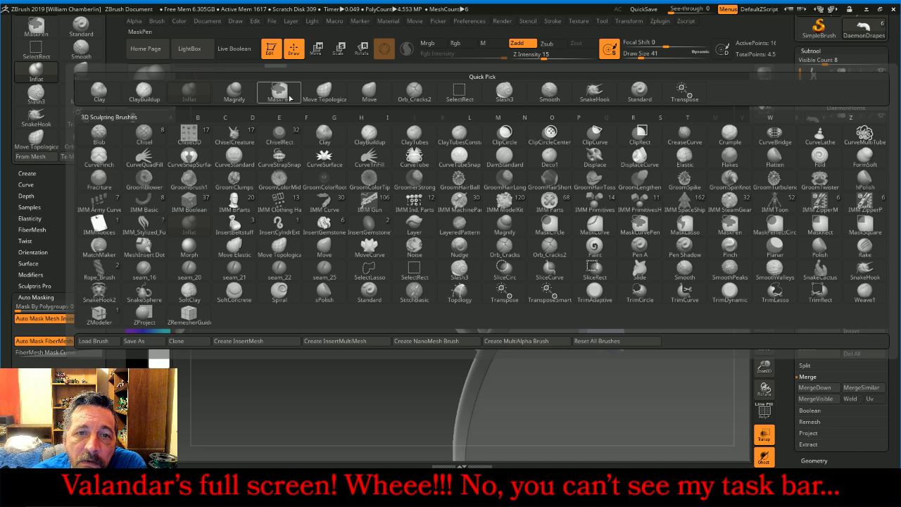
pyautogui.click(331, 91)
pyautogui.moveTo(362, 101)
pyautogui.mouseDown()
pyautogui.moveTo(403, 110)
pyautogui.moveTo(491, 218)
pyautogui.mouseUp()
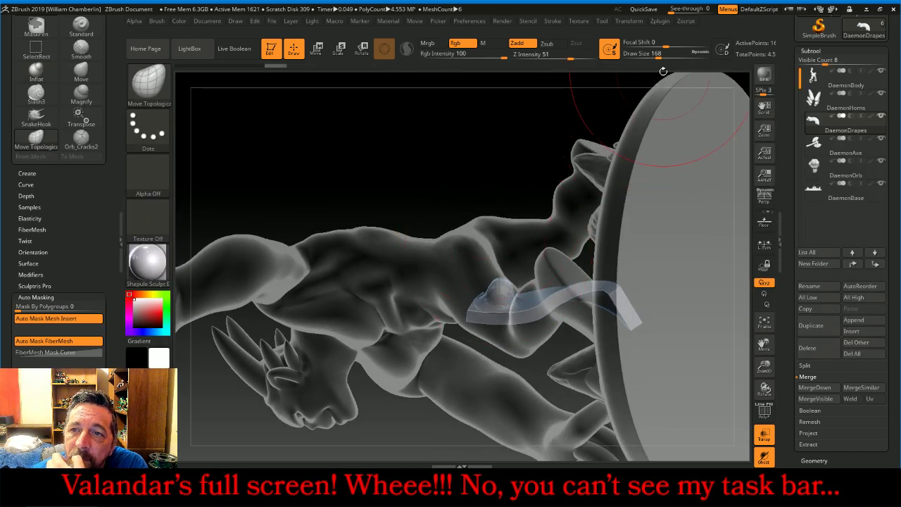
pyautogui.moveTo(659, 54); pyautogui.dragTo(646, 55)
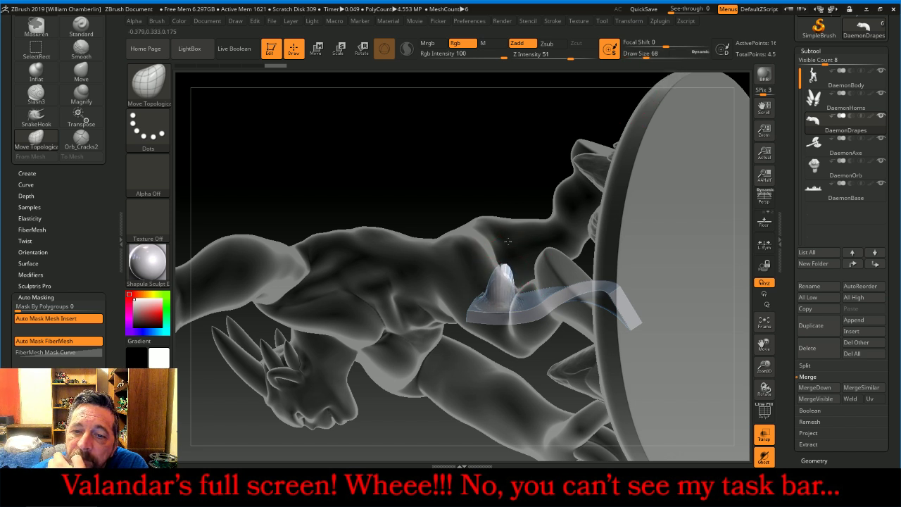
pyautogui.moveTo(517, 171)
pyautogui.mouseDown()
pyautogui.moveTo(502, 176)
pyautogui.moveTo(432, 147)
pyautogui.moveTo(512, 276)
pyautogui.mouseUp()
pyautogui.moveTo(707, 153); pyautogui.dragTo(593, 212)
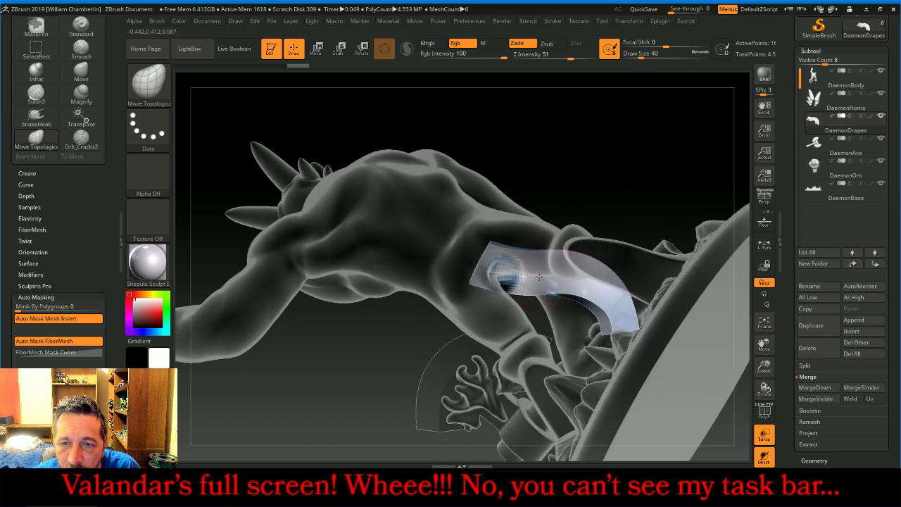
# Smooth the stretched bump on the drape with the Smooth brush at Draw Size 32.
pyautogui.press('shift')
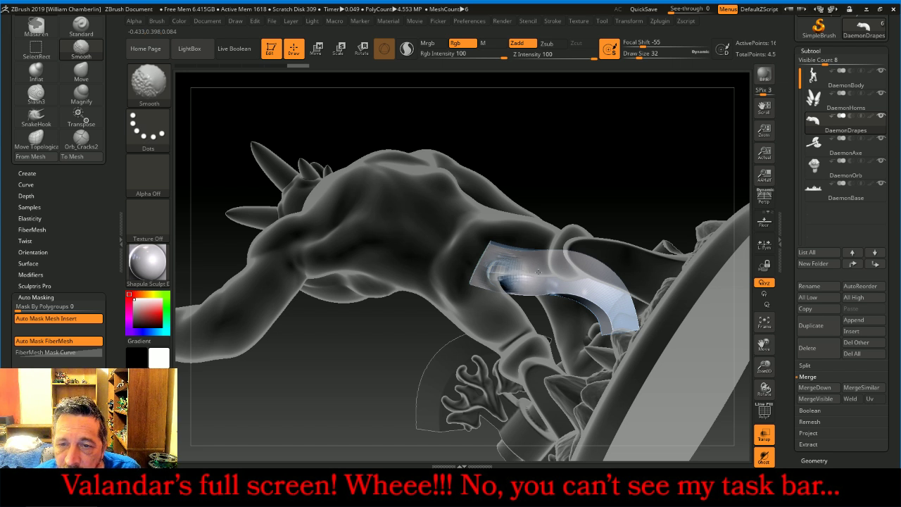
pyautogui.moveTo(634, 183); pyautogui.dragTo(638, 123)
pyautogui.keyDown('shift'); pyautogui.moveTo(537, 272); pyautogui.dragTo(522, 261); pyautogui.keyUp('shift')
pyautogui.keyDown('shift'); pyautogui.click(508, 243); pyautogui.keyUp('shift')
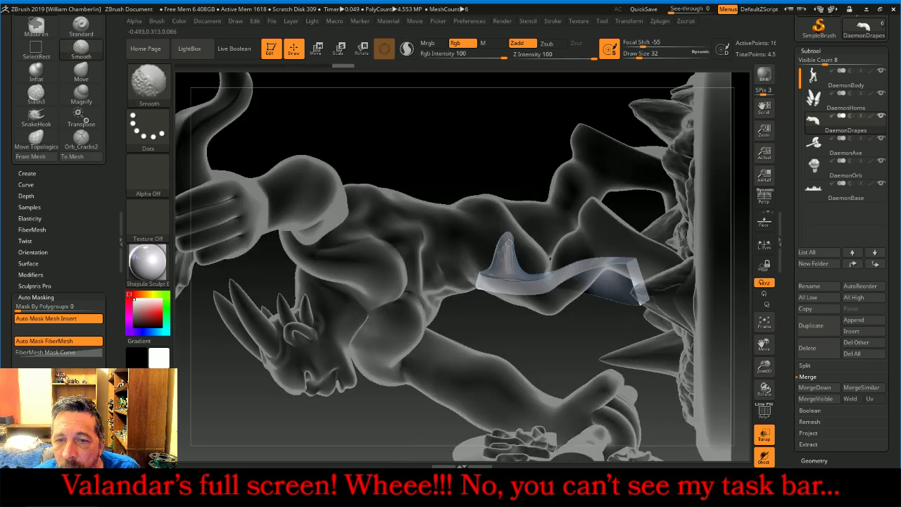
# Smooth the opposite side of the drape's stretched bump with the Smooth brush at Draw Size 32.
pyautogui.moveTo(523, 181)
pyautogui.mouseDown()
pyautogui.moveTo(484, 184)
pyautogui.moveTo(480, 194)
pyautogui.mouseUp()
pyautogui.press('shift')
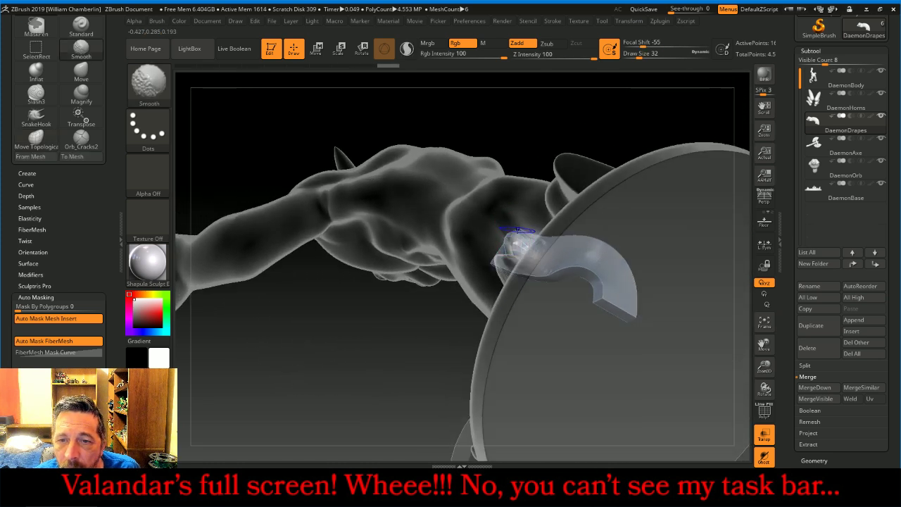
pyautogui.keyDown('shift'); pyautogui.moveTo(518, 231); pyautogui.dragTo(529, 248); pyautogui.keyUp('shift')
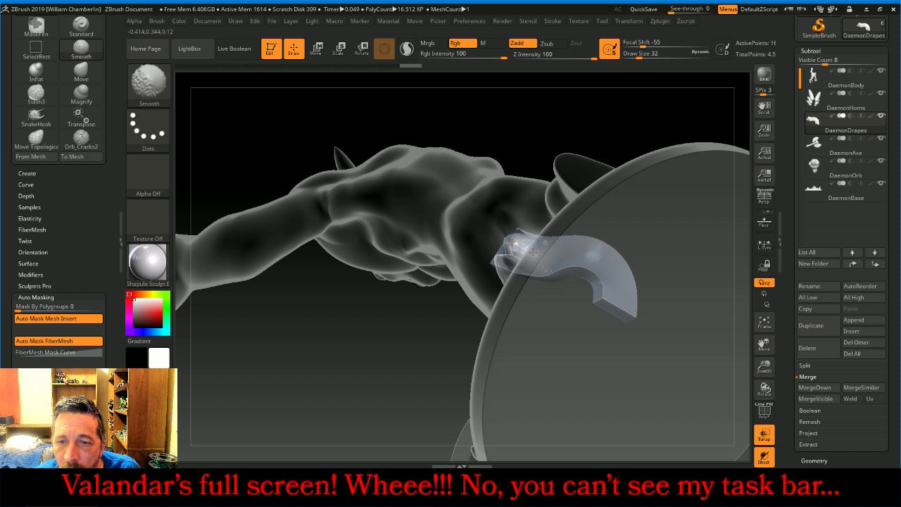
pyautogui.keyDown('shift'); pyautogui.moveTo(549, 253); pyautogui.dragTo(554, 255); pyautogui.keyUp('shift')
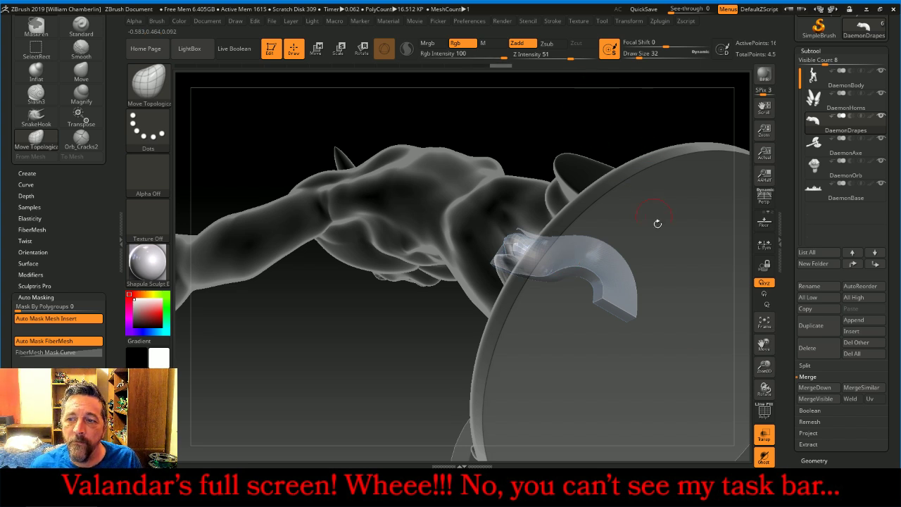
# Turn off transparency and inspect the drape and the whole demon figure from several sides.
pyautogui.click(765, 435)
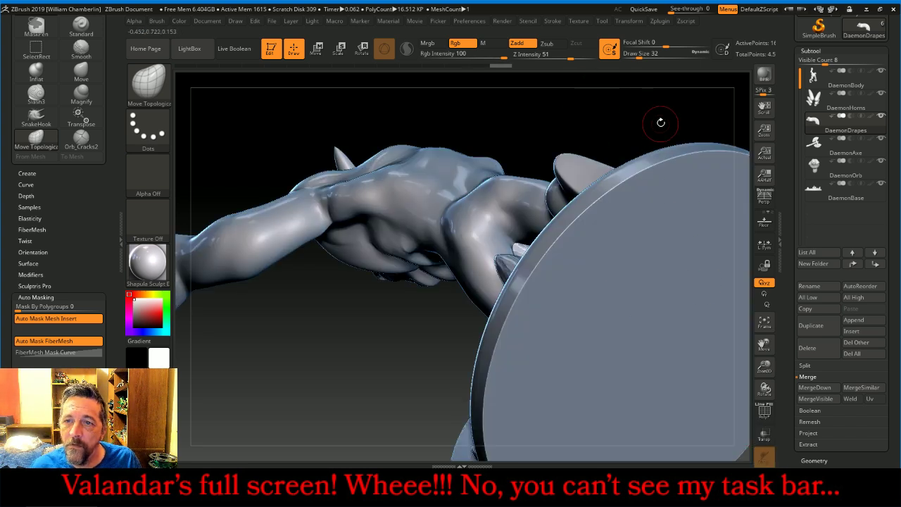
pyautogui.moveTo(660, 120); pyautogui.dragTo(563, 121)
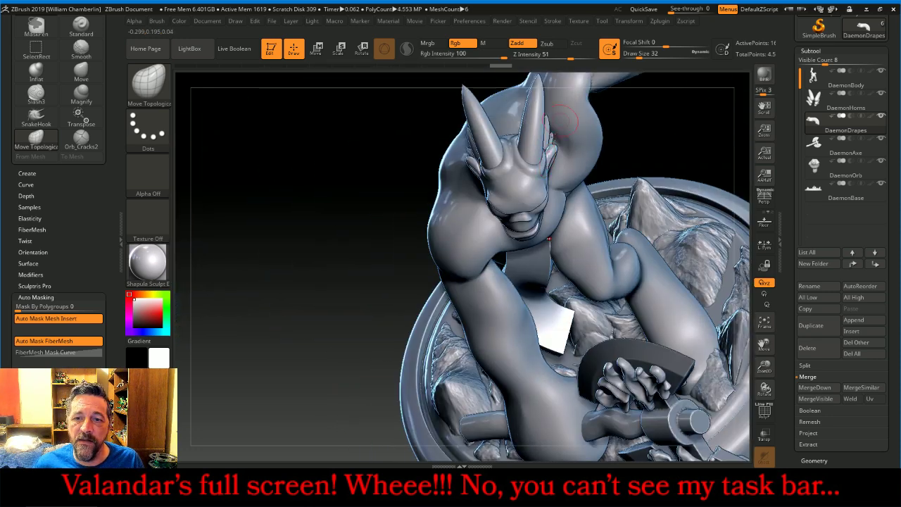
pyautogui.moveTo(295, 267); pyautogui.dragTo(338, 225)
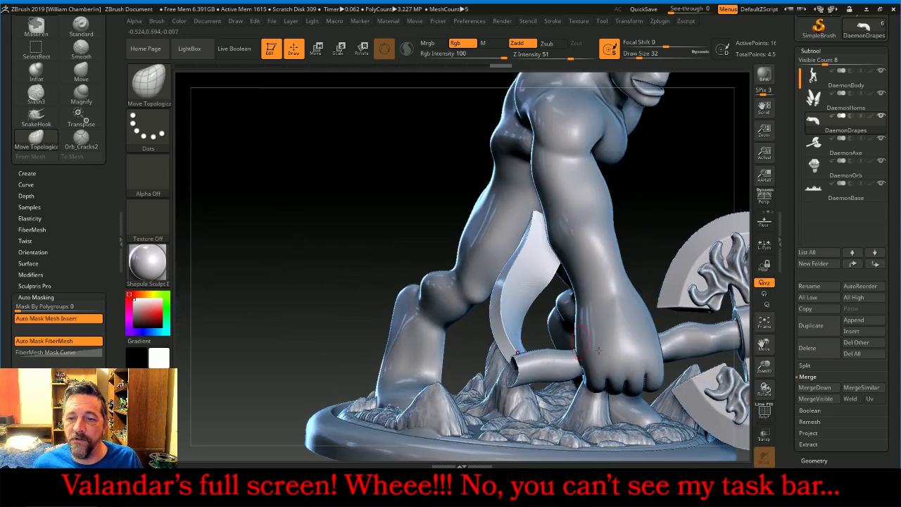
pyautogui.click(765, 323)
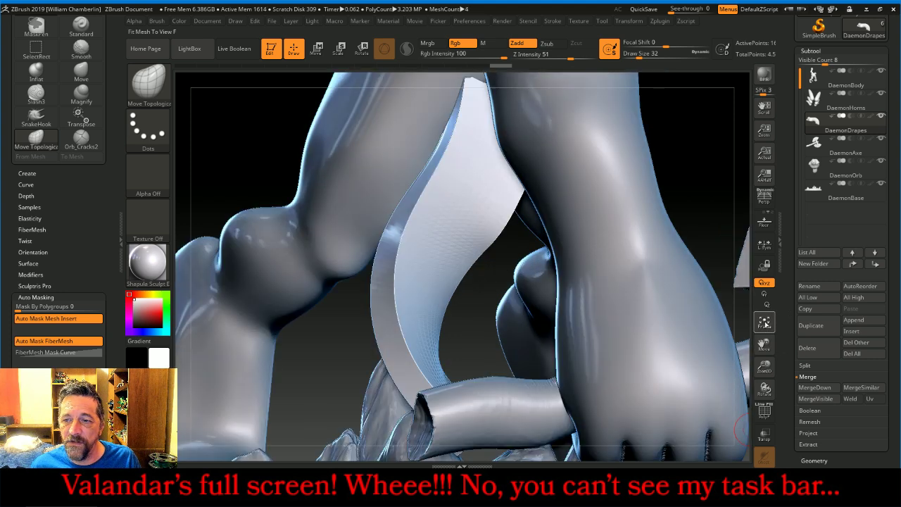
pyautogui.click(764, 323)
pyautogui.moveTo(704, 298); pyautogui.dragTo(673, 265)
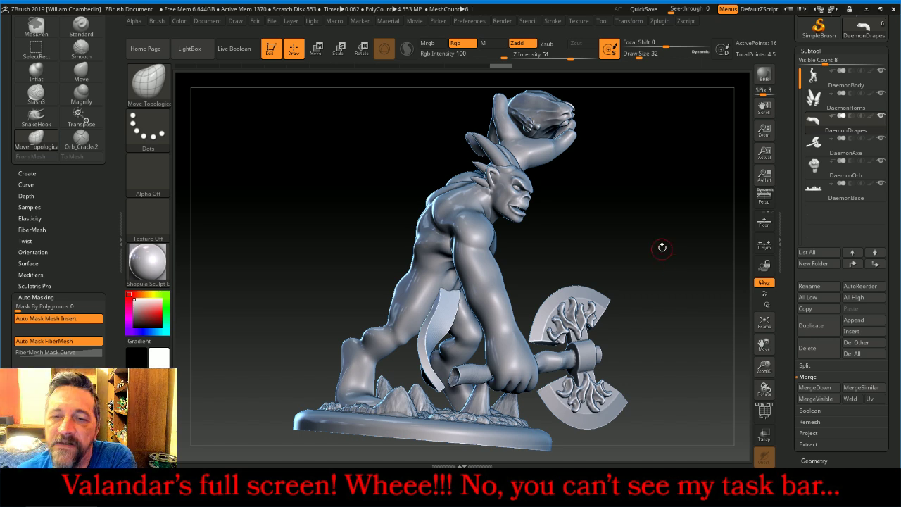
pyautogui.moveTo(662, 247); pyautogui.dragTo(636, 250)
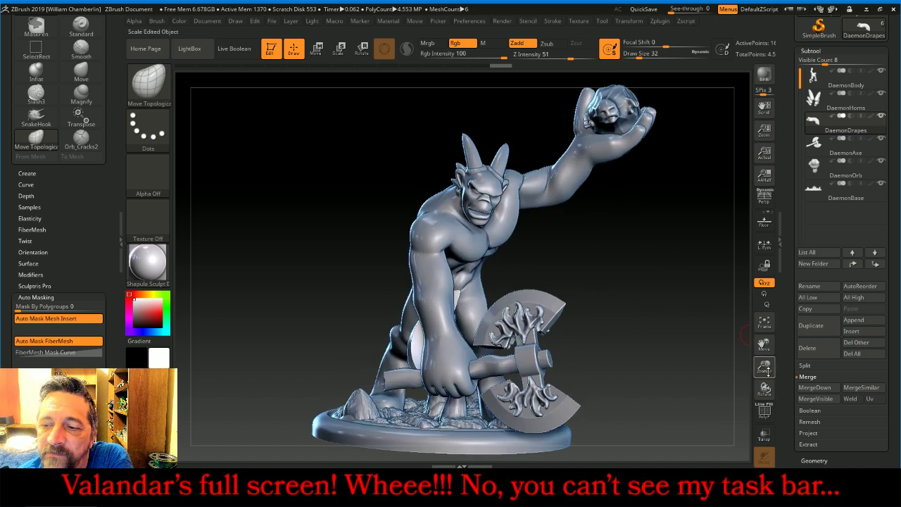
pyautogui.moveTo(768, 371); pyautogui.dragTo(758, 306)
pyautogui.moveTo(702, 312)
pyautogui.mouseDown()
pyautogui.moveTo(662, 300)
pyautogui.moveTo(719, 294)
pyautogui.moveTo(716, 303)
pyautogui.mouseUp()
pyautogui.moveTo(886, 96); pyautogui.dragTo(882, 248)
pyautogui.click(823, 75)
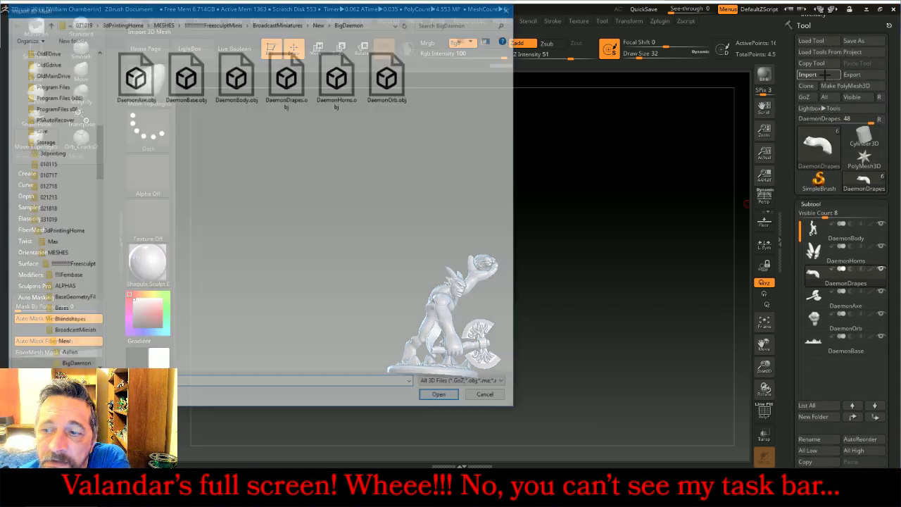
pyautogui.click(485, 395)
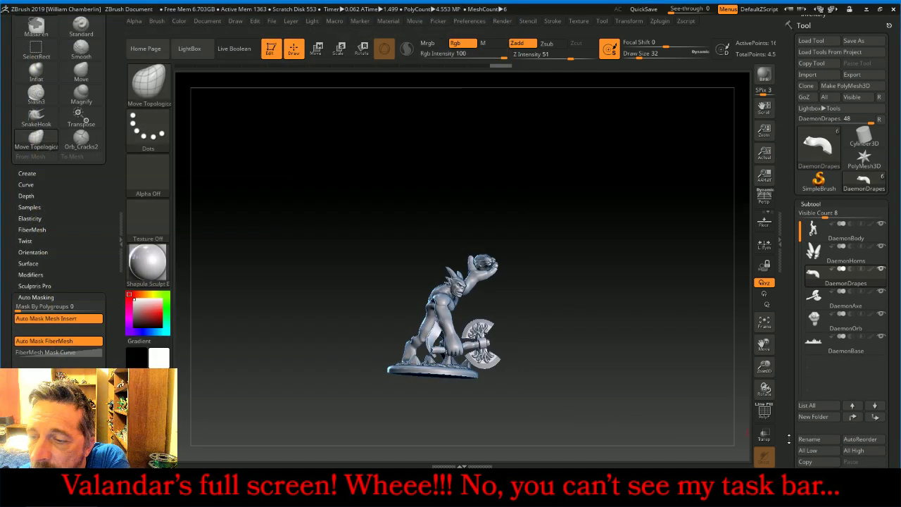
# Append a PolyMesh3D star to the demon's subtools and make it the active subtool.
pyautogui.scroll(-2, 880, 449)
pyautogui.click(865, 449)
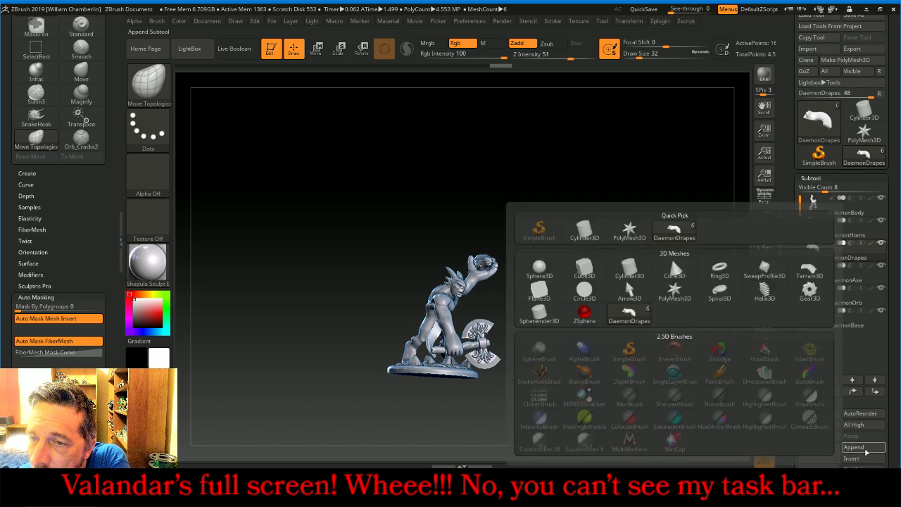
pyautogui.click(631, 232)
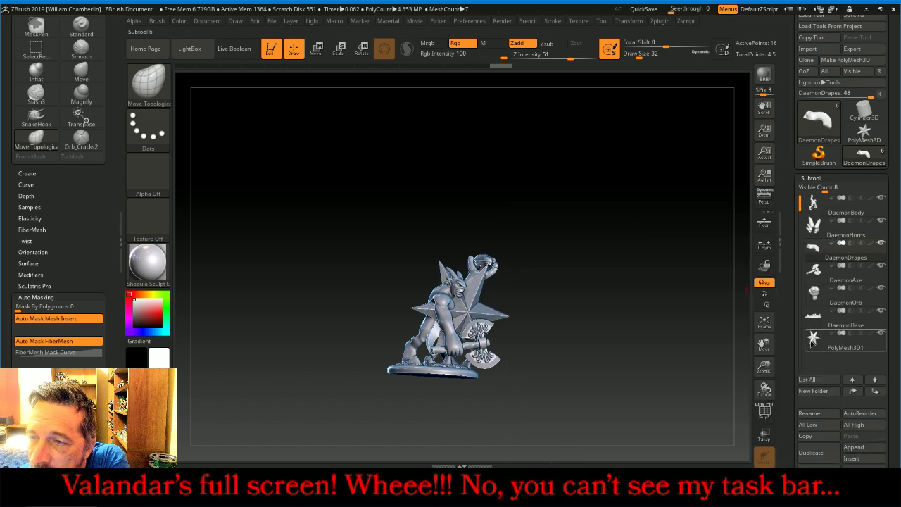
pyautogui.click(811, 342)
# Replace the star by importing Painting Practice Figure_000.OBJ from the PaintingPractice folder.
pyautogui.click(807, 49)
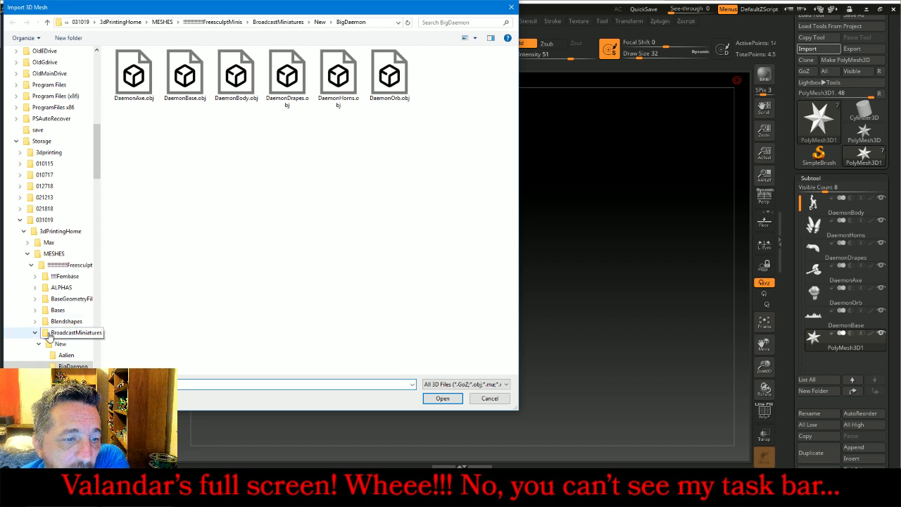
pyautogui.scroll(-4, 57, 338)
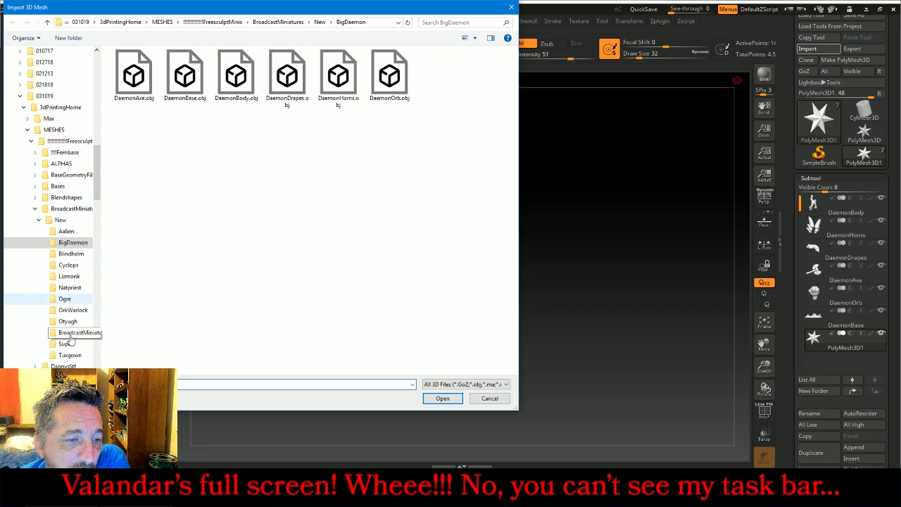
pyautogui.click(73, 324)
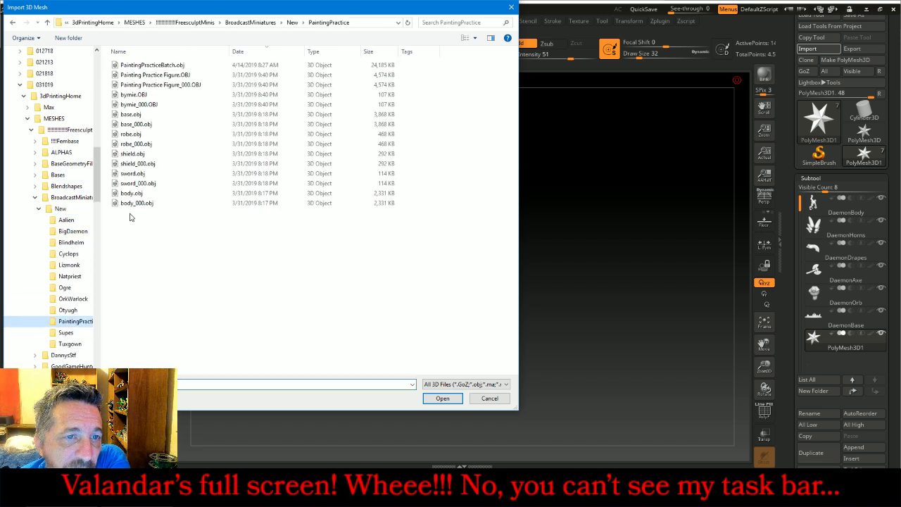
pyautogui.doubleClick(169, 86)
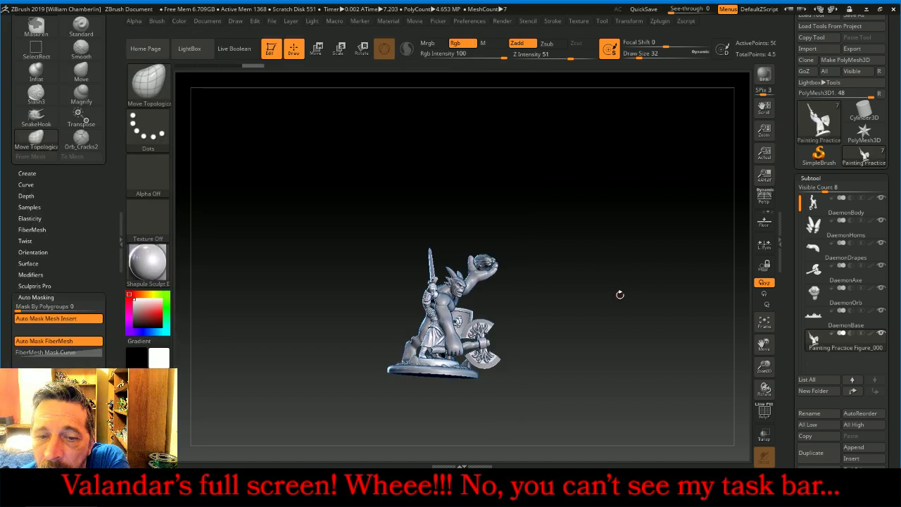
# Move the imported warrior figure sideways out of the demon so the two stand side by side on their bases.
pyautogui.moveTo(619, 294); pyautogui.dragTo(607, 309)
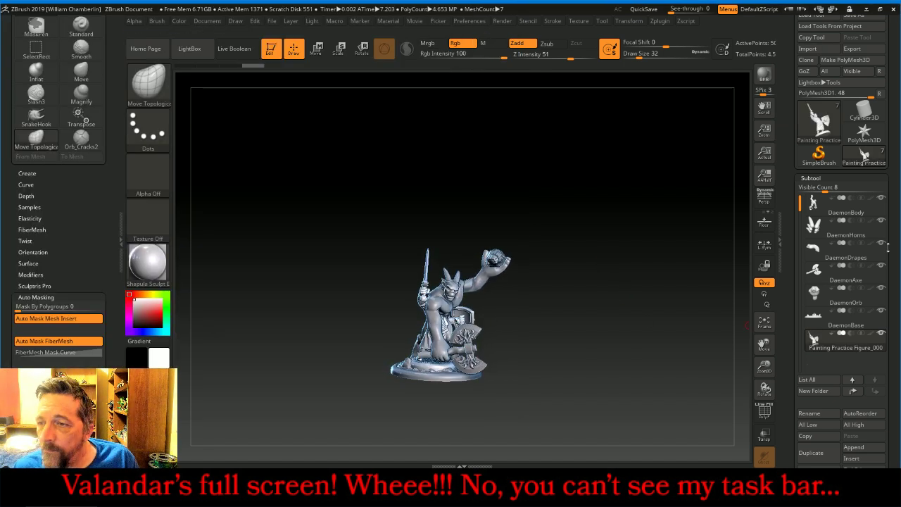
pyautogui.moveTo(892, 245); pyautogui.dragTo(891, 208)
pyautogui.click(316, 50)
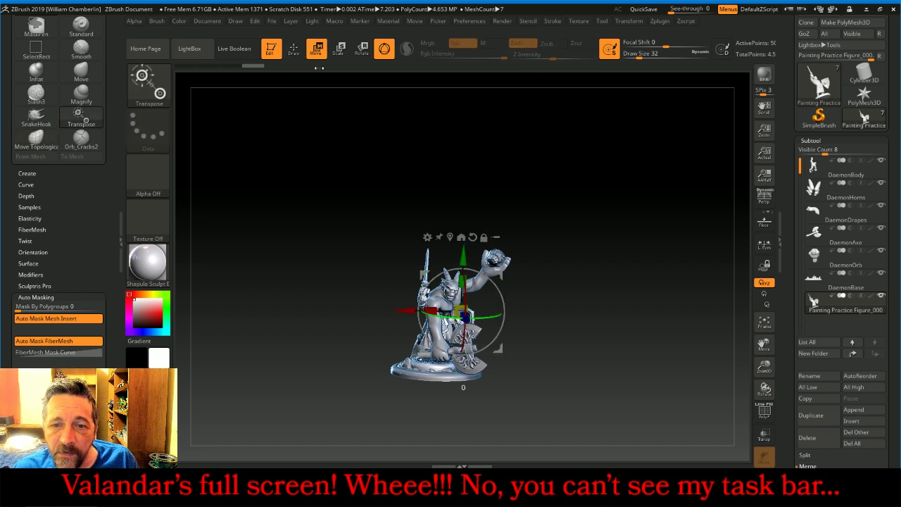
pyautogui.moveTo(463, 257); pyautogui.dragTo(463, 262)
pyautogui.moveTo(402, 315); pyautogui.dragTo(326, 313)
pyautogui.moveTo(627, 289); pyautogui.dragTo(430, 271)
pyautogui.click(294, 49)
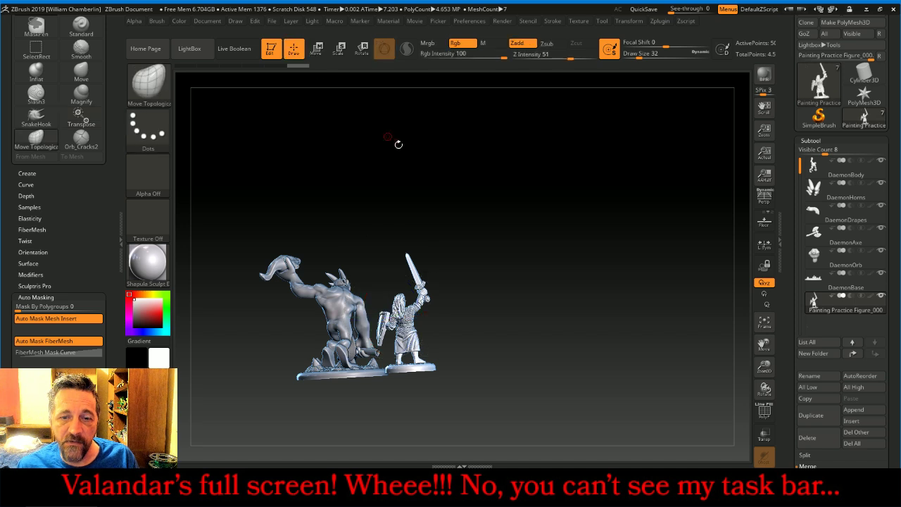
# Compare the warrior's scale with the demon's from the front, and delete the warrior subtool.
pyautogui.moveTo(397, 143)
pyautogui.mouseDown()
pyautogui.moveTo(425, 156)
pyautogui.moveTo(538, 167)
pyautogui.moveTo(594, 235)
pyautogui.moveTo(556, 259)
pyautogui.moveTo(521, 229)
pyautogui.moveTo(497, 242)
pyautogui.moveTo(595, 241)
pyautogui.mouseUp()
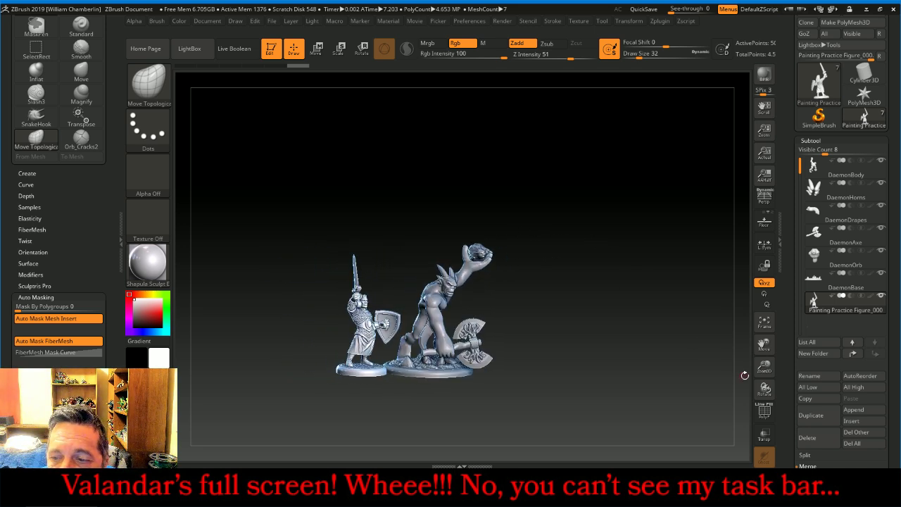
pyautogui.moveTo(764, 367); pyautogui.dragTo(752, 429)
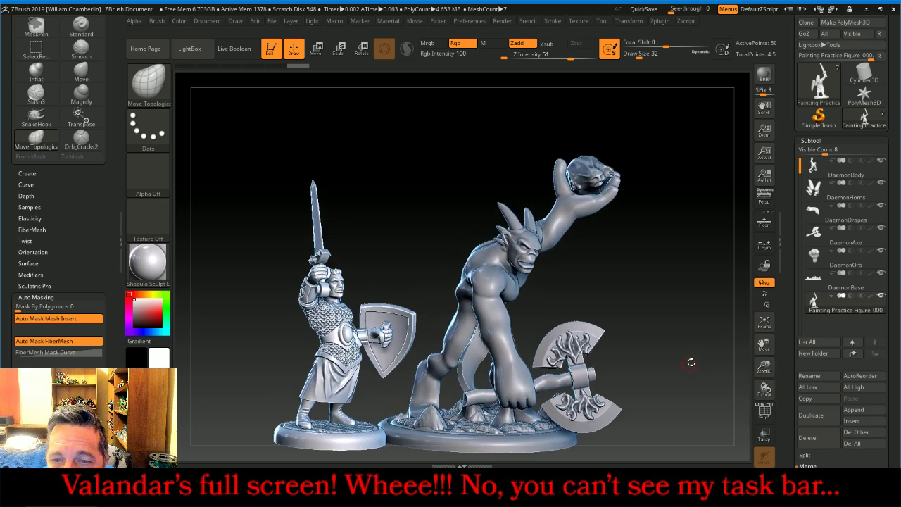
pyautogui.moveTo(691, 361)
pyautogui.mouseDown()
pyautogui.moveTo(670, 353)
pyautogui.moveTo(694, 352)
pyautogui.moveTo(682, 354)
pyautogui.mouseUp()
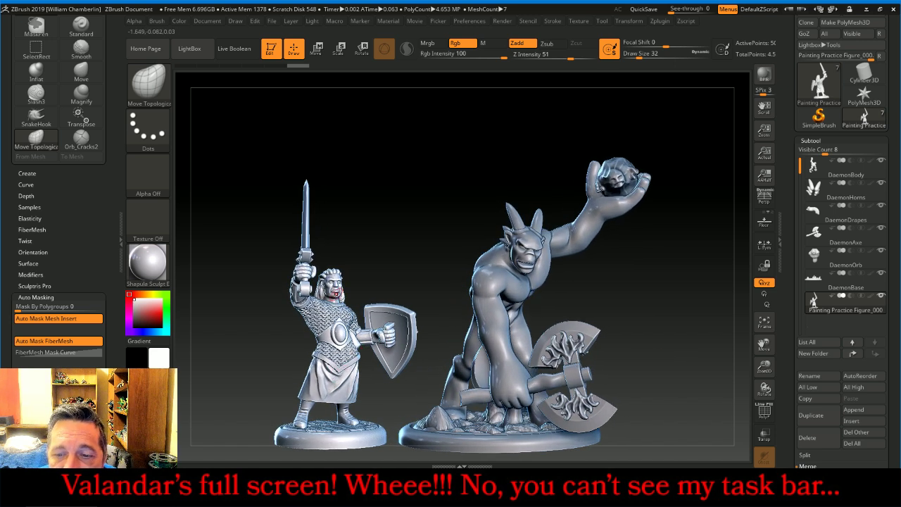
pyautogui.moveTo(686, 336)
pyautogui.mouseDown()
pyautogui.moveTo(610, 336)
pyautogui.moveTo(674, 330)
pyautogui.mouseUp()
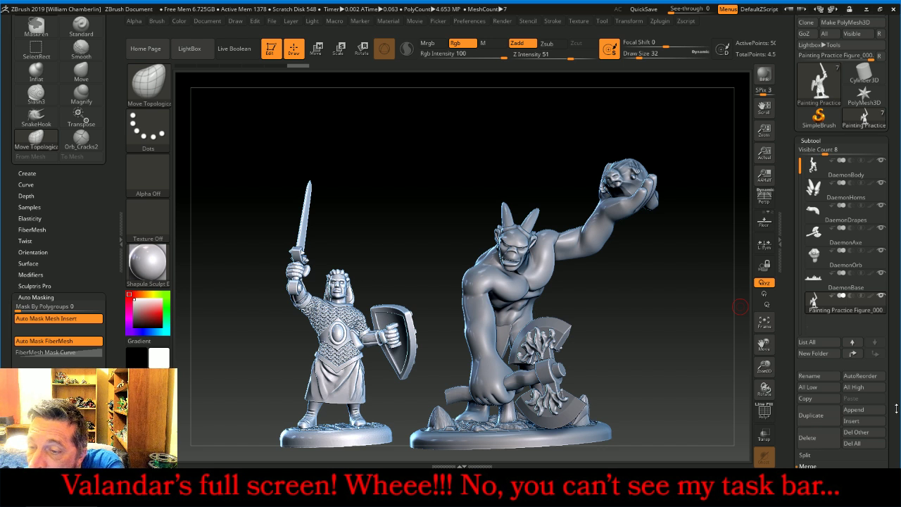
pyautogui.click(819, 436)
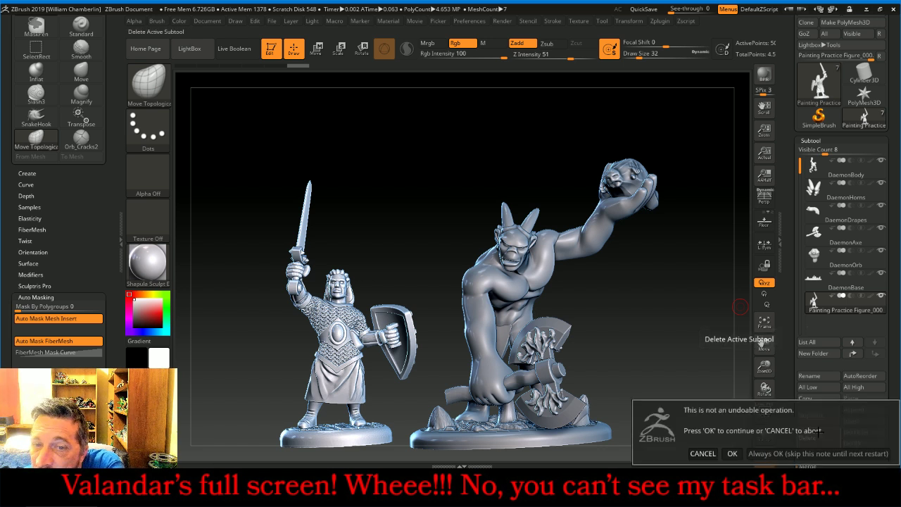
pyautogui.click(732, 453)
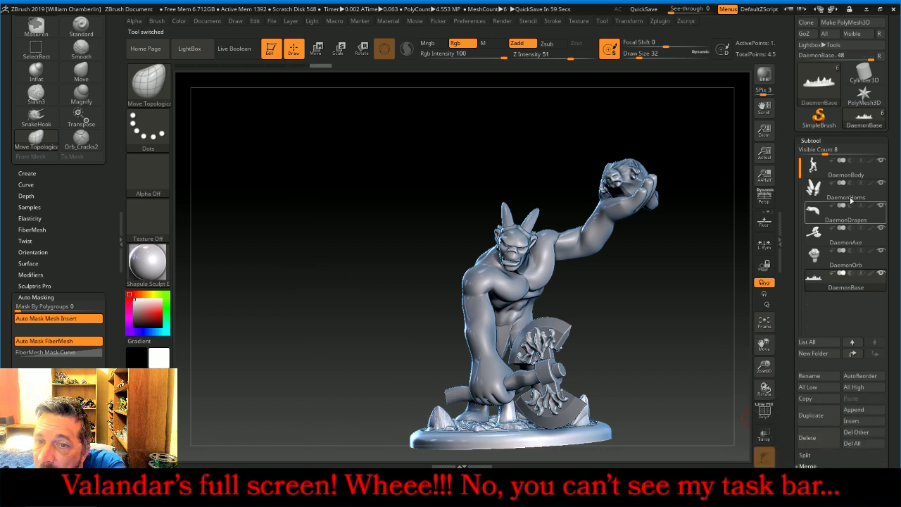
# Make DaemonBody the active subtool and save the tool over DaemonBody.ZTL in the BigDaemon folder.
pyautogui.click(813, 168)
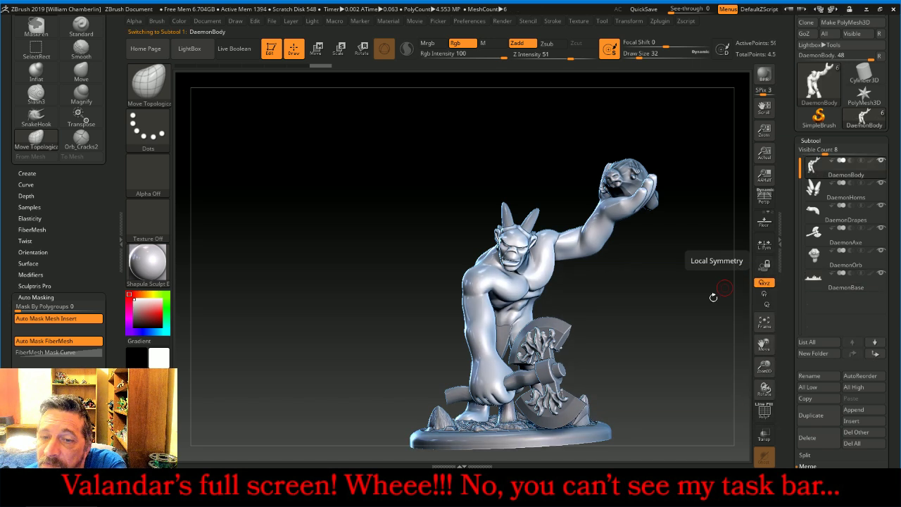
pyautogui.moveTo(699, 312)
pyautogui.mouseDown()
pyautogui.moveTo(731, 314)
pyautogui.moveTo(694, 314)
pyautogui.mouseUp()
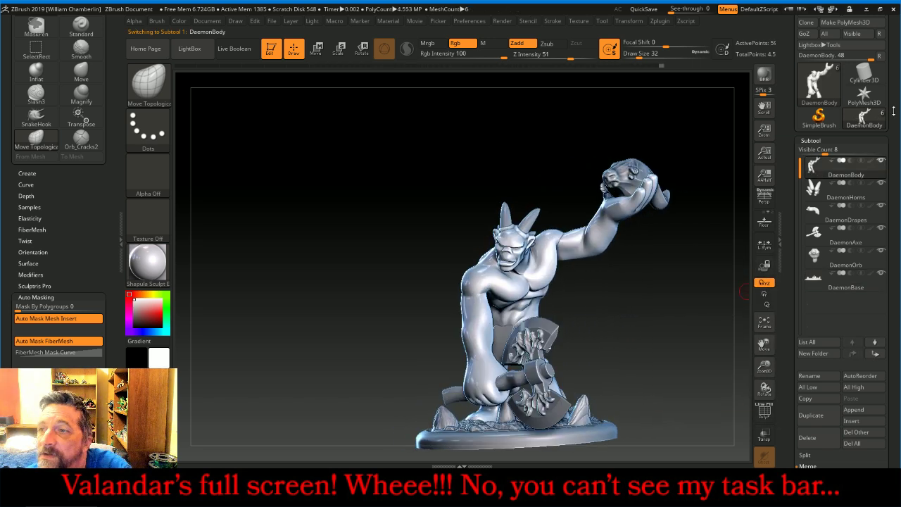
pyautogui.moveTo(893, 111); pyautogui.dragTo(888, 154)
pyautogui.click(868, 38)
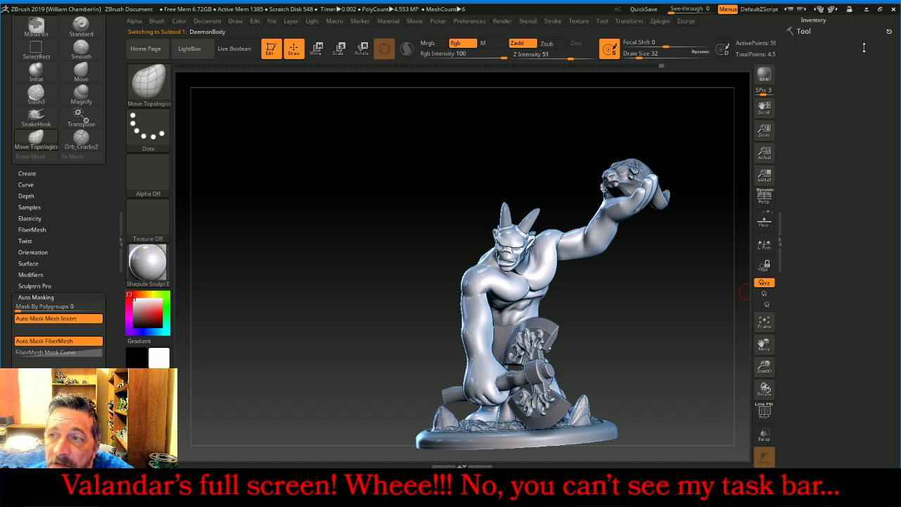
pyautogui.click(831, 32)
pyautogui.click(852, 48)
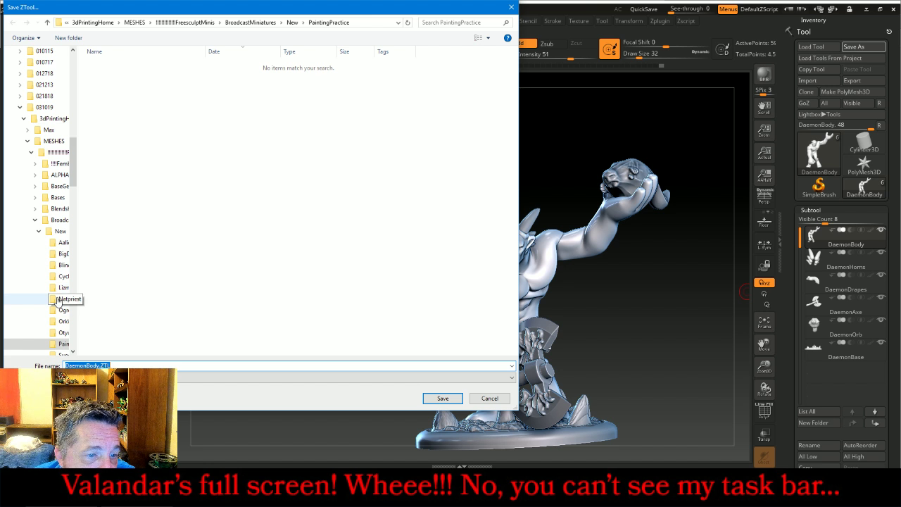
pyautogui.scroll(-1, 58, 299)
pyautogui.click(62, 231)
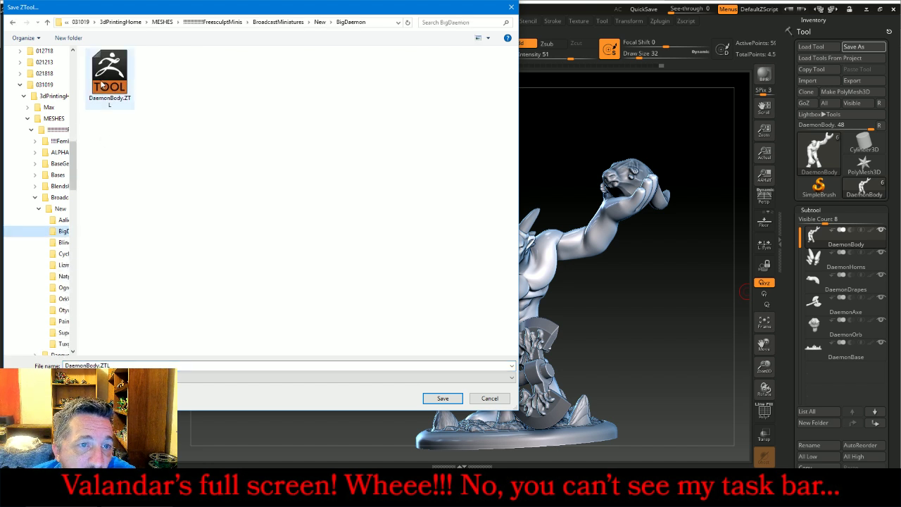
pyautogui.doubleClick(102, 84)
pyautogui.click(472, 241)
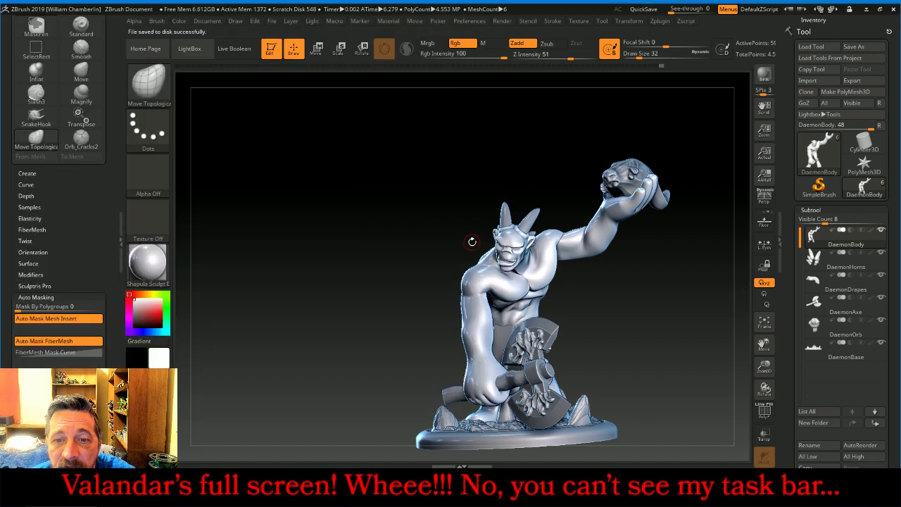